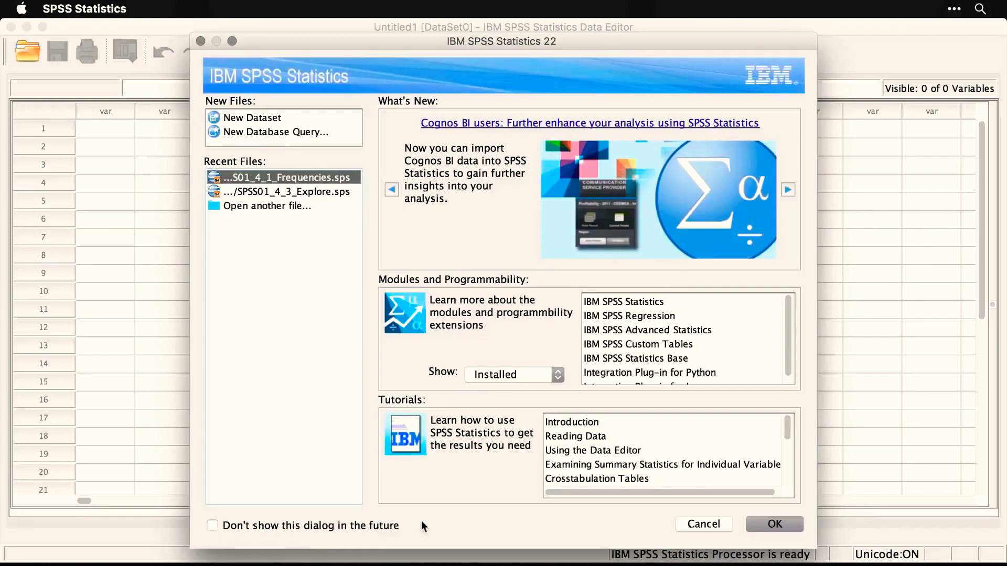
Dismiss the welcome dialog and open the recently used sample data file demo.sav
{"action": "left_click", "coordinate": [701, 526]}
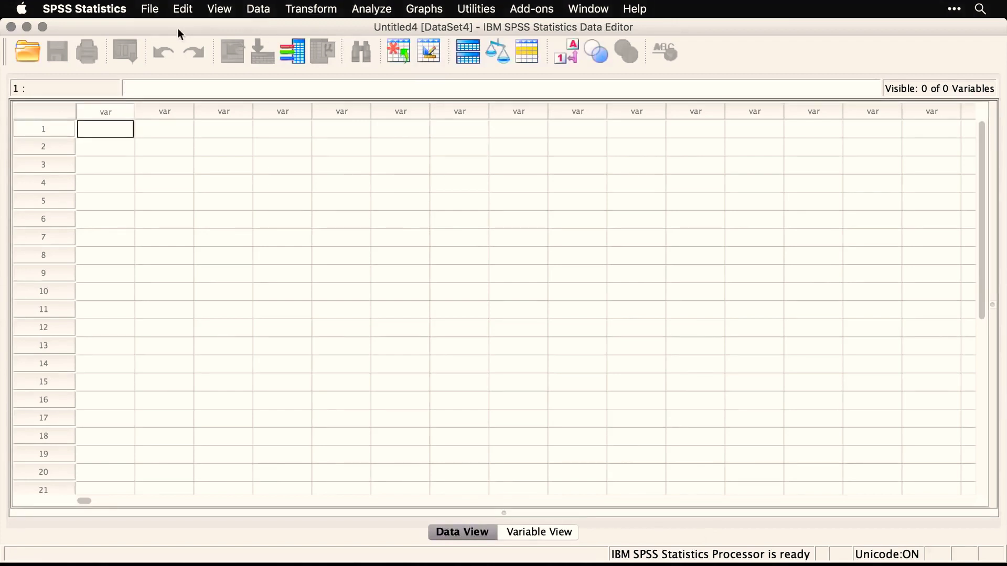
{"action": "left_click", "coordinate": [150, 10]}
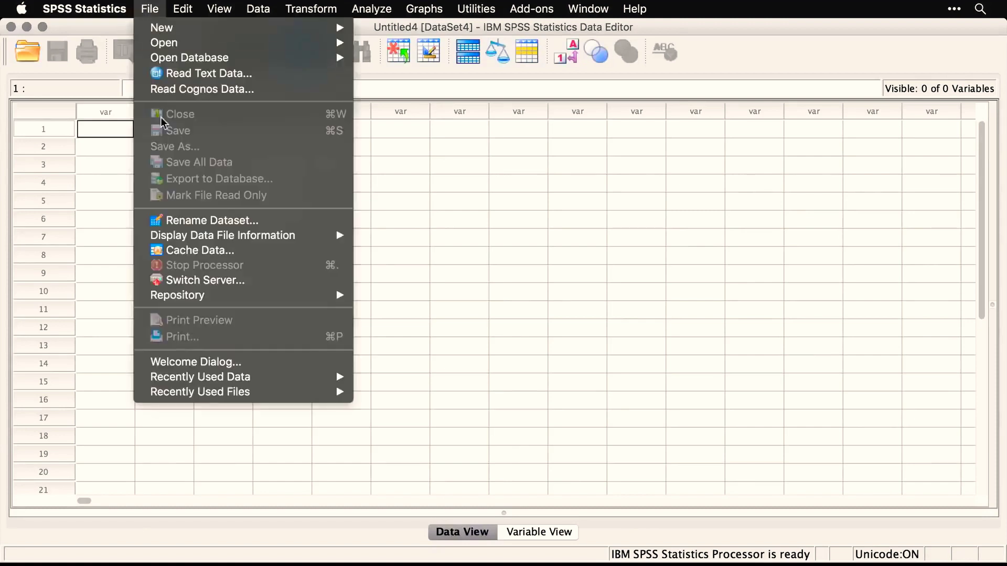
{"action": "mouse_move", "coordinate": [237, 383]}
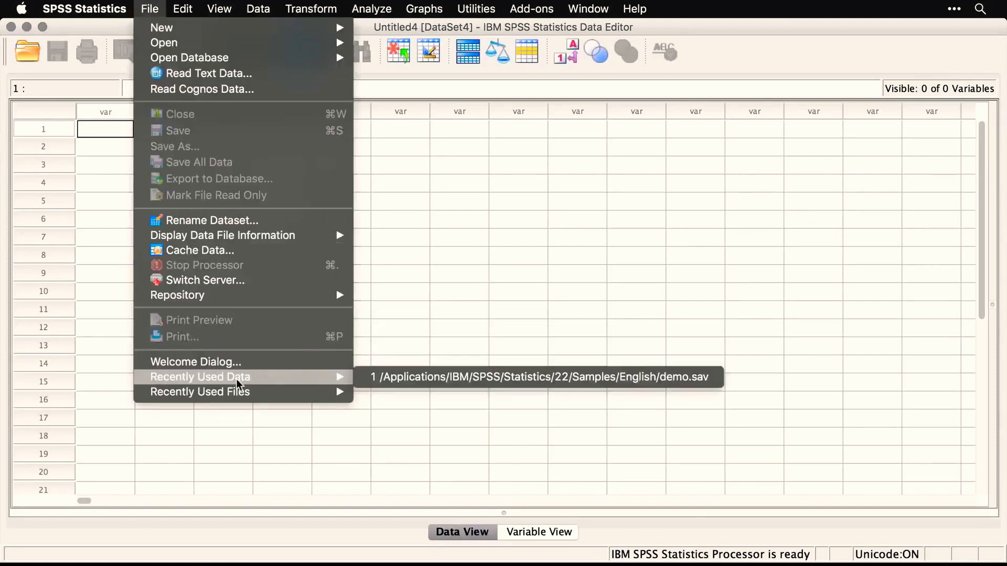
{"action": "left_click", "coordinate": [412, 373]}
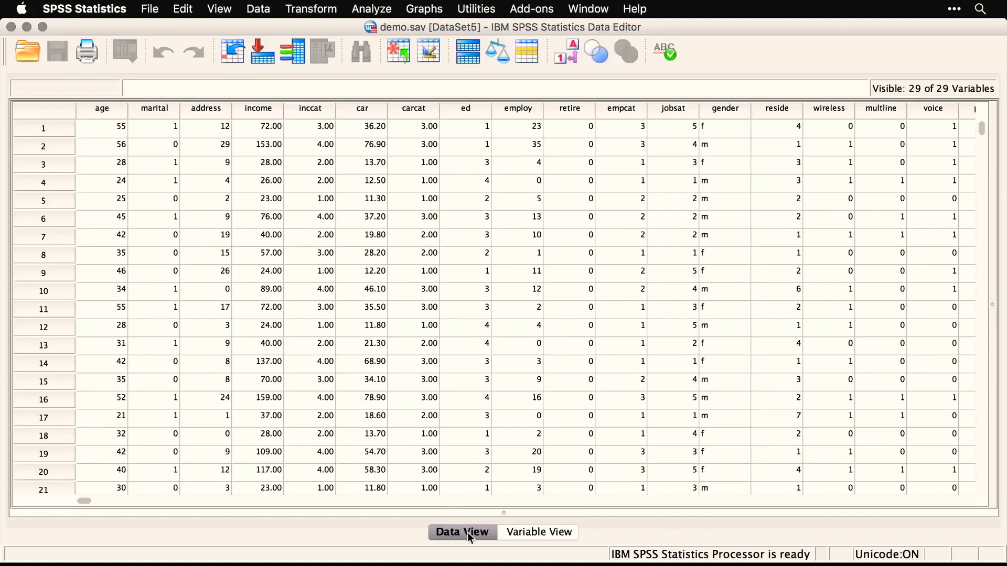
Examine the variable definitions, checking the age variable's type options, name and label without changing them
{"action": "left_click", "coordinate": [528, 534]}
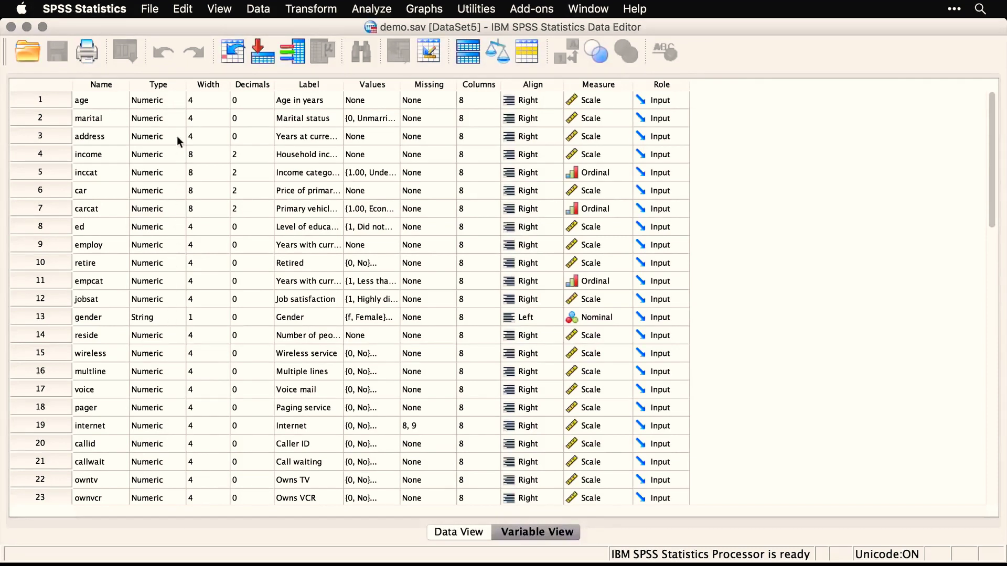
{"action": "double_click", "coordinate": [179, 101]}
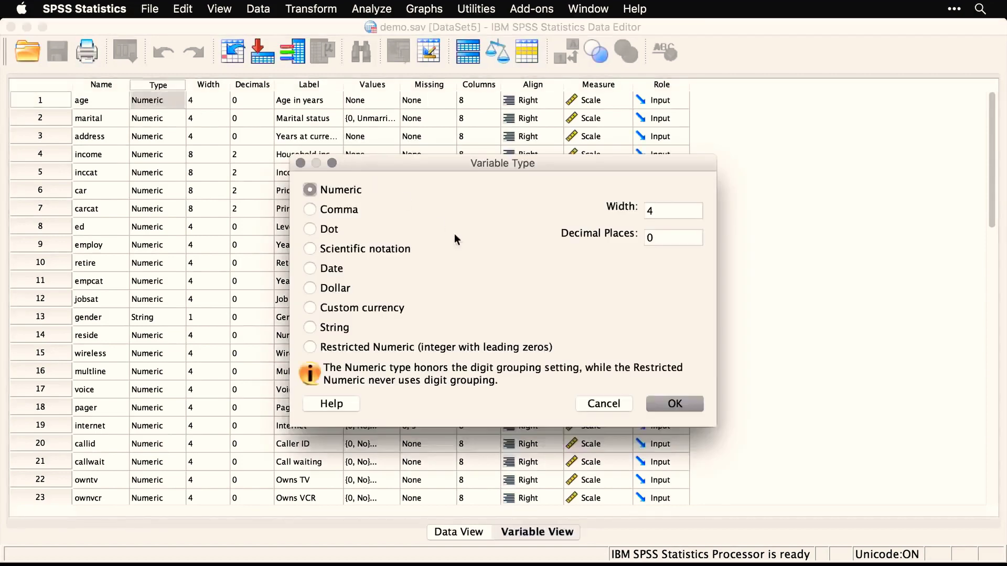
{"action": "left_click", "coordinate": [615, 408]}
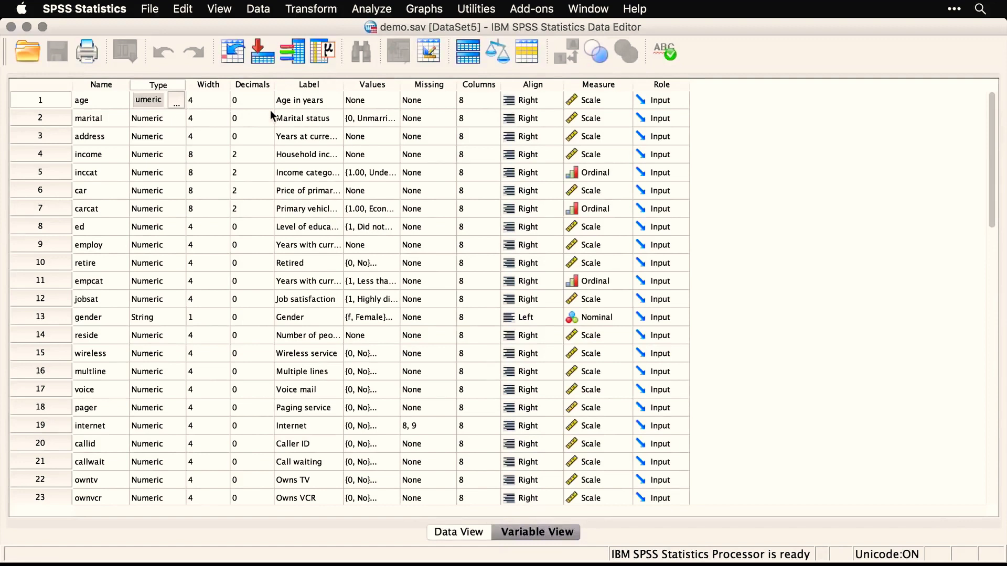
{"action": "left_click", "coordinate": [310, 88]}
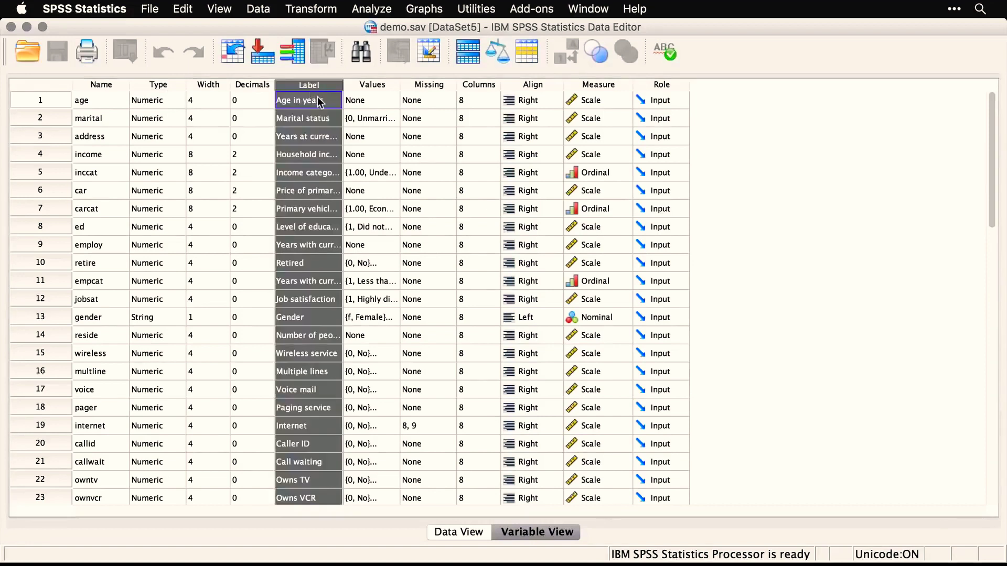
{"action": "left_click", "coordinate": [100, 102]}
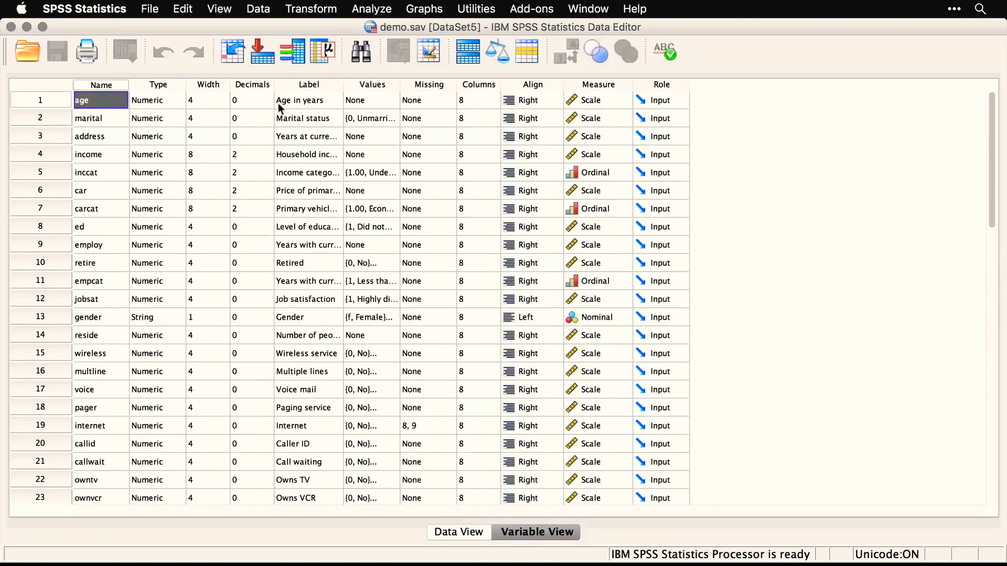
{"action": "left_click", "coordinate": [309, 104]}
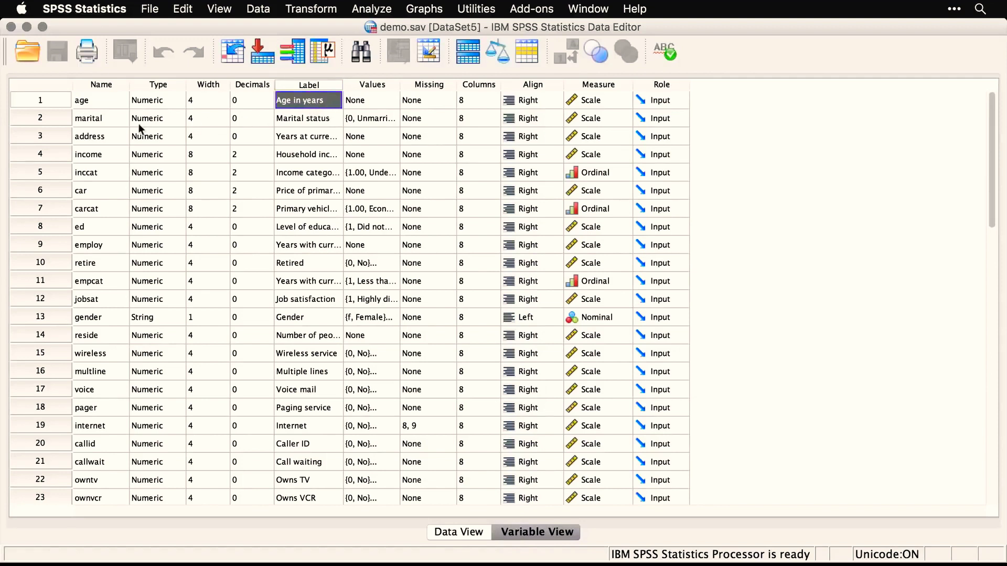
Inspect the value labels defined for the marital variable and leave them as they are
{"action": "left_click", "coordinate": [376, 126]}
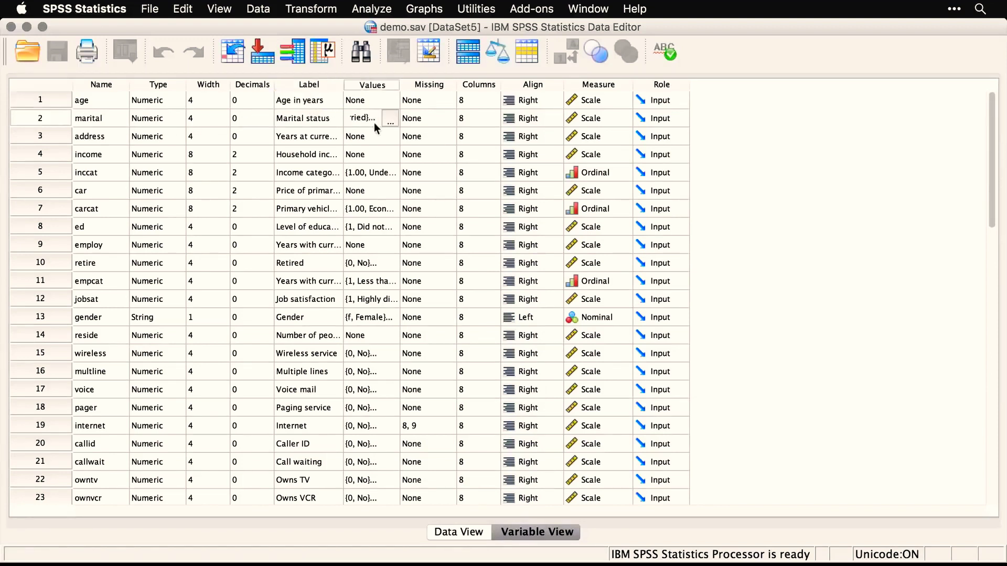
{"action": "left_click", "coordinate": [389, 122]}
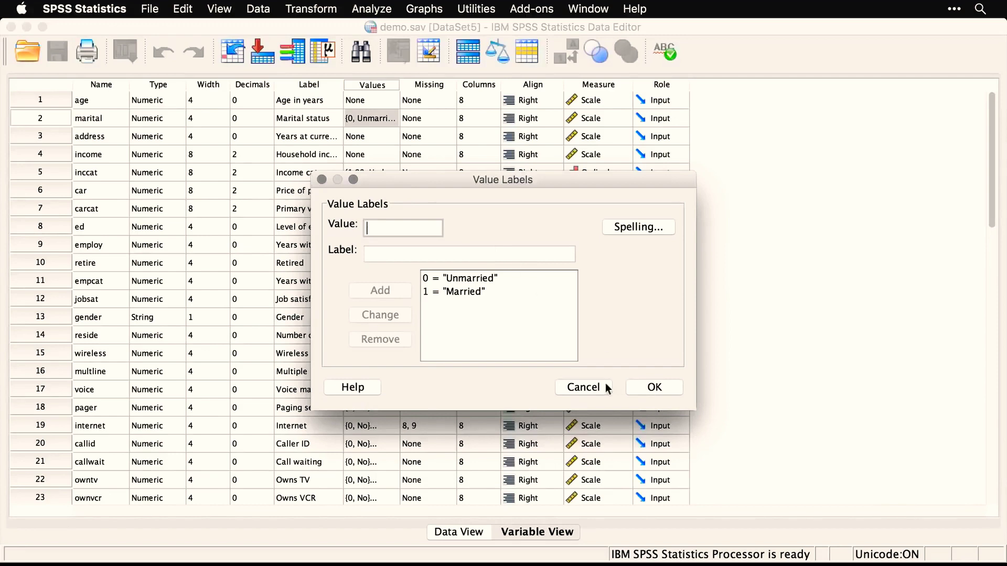
{"action": "left_click", "coordinate": [586, 387]}
View the data rows with value labels in place of codes, and switch back to the raw codes
{"action": "left_click", "coordinate": [468, 536]}
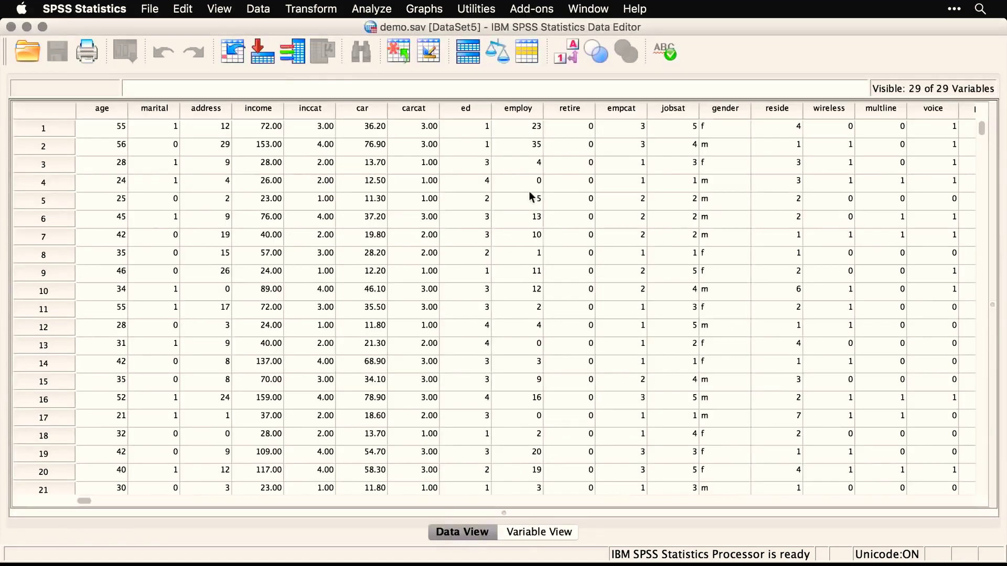
{"action": "left_click", "coordinate": [570, 58]}
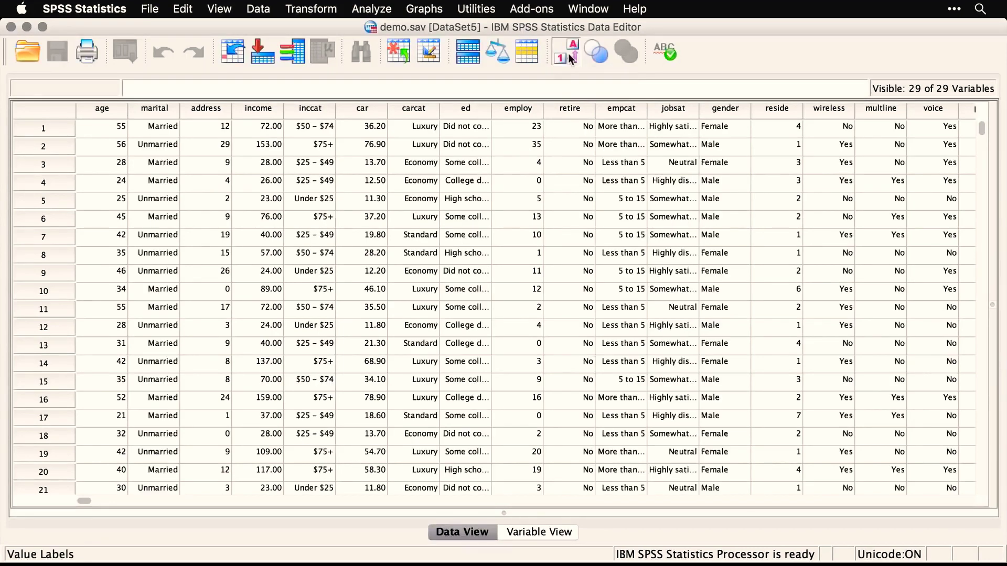
{"action": "left_click", "coordinate": [570, 58]}
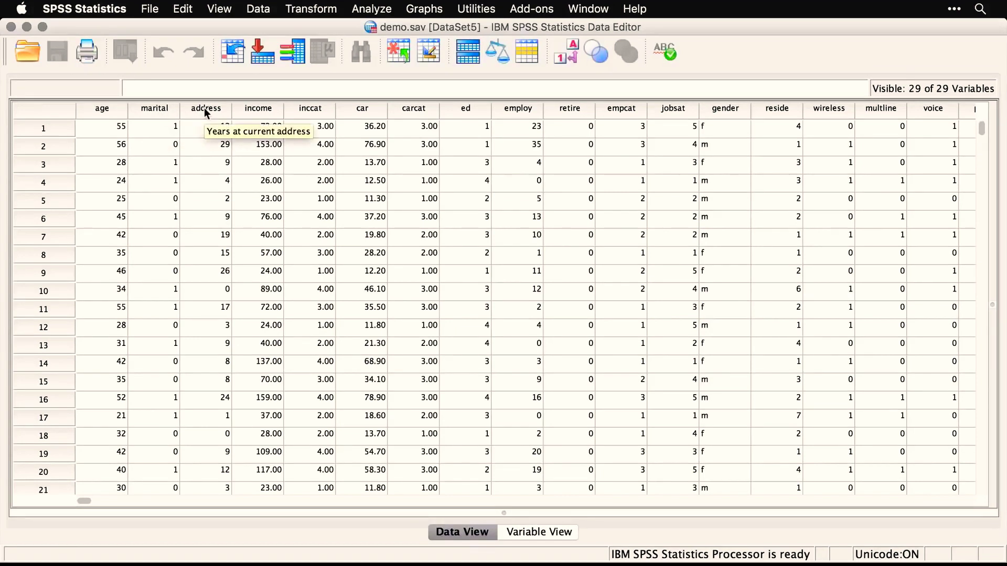
Examine the measurement level and role choices for the age variable in the variable definitions, and look through the whole variable list
{"action": "left_click", "coordinate": [540, 530]}
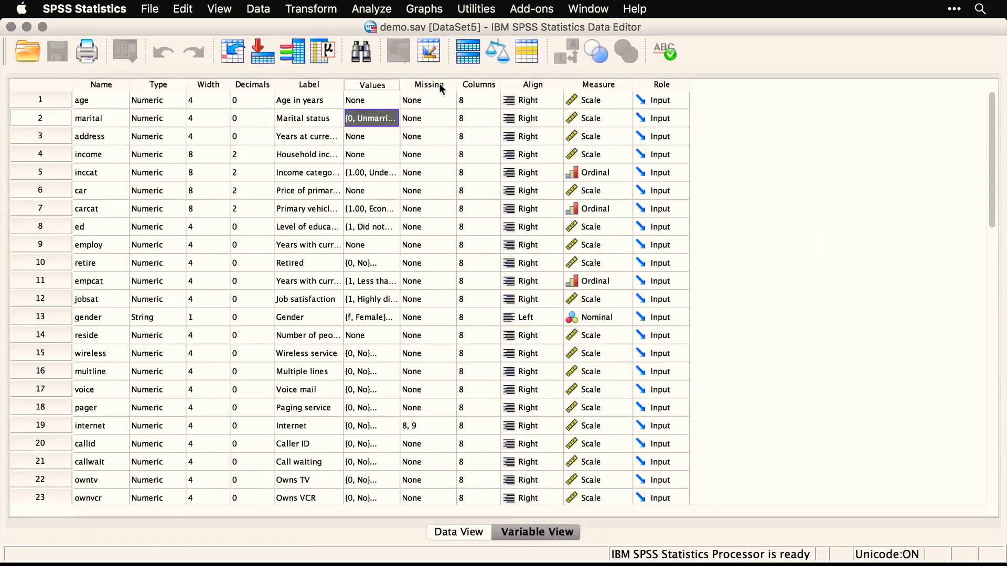
{"action": "left_click", "coordinate": [624, 100]}
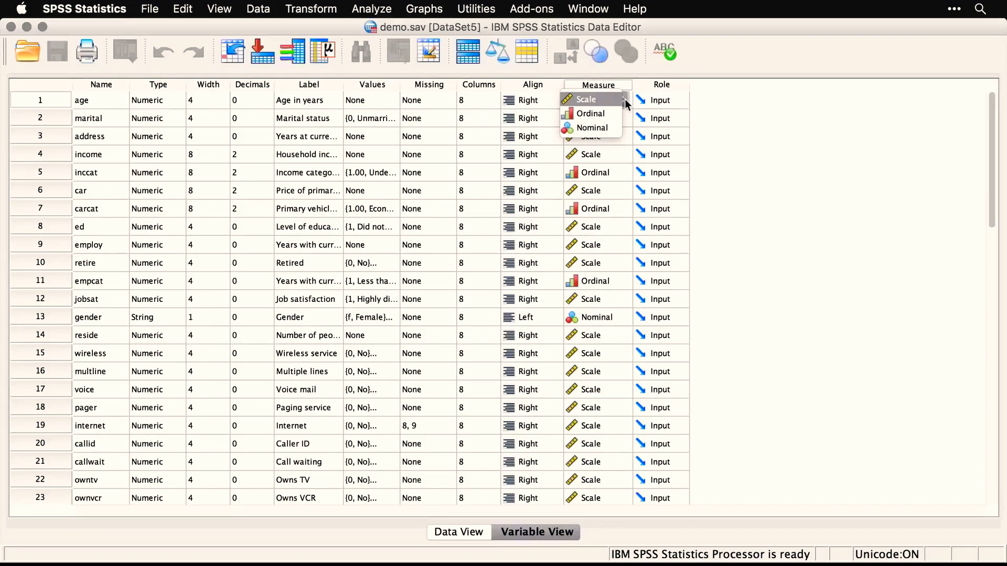
{"action": "left_click", "coordinate": [738, 93]}
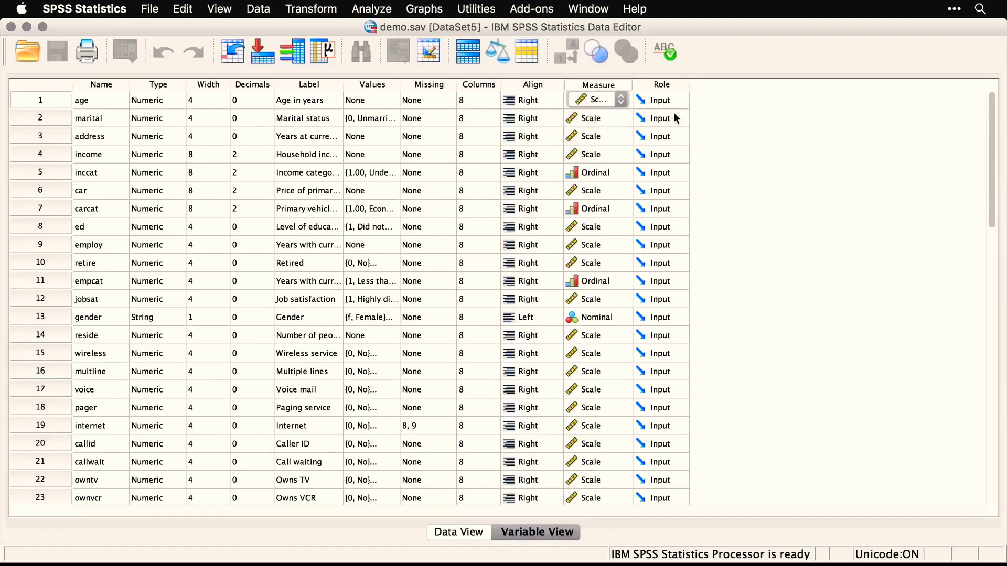
{"action": "left_click", "coordinate": [684, 99]}
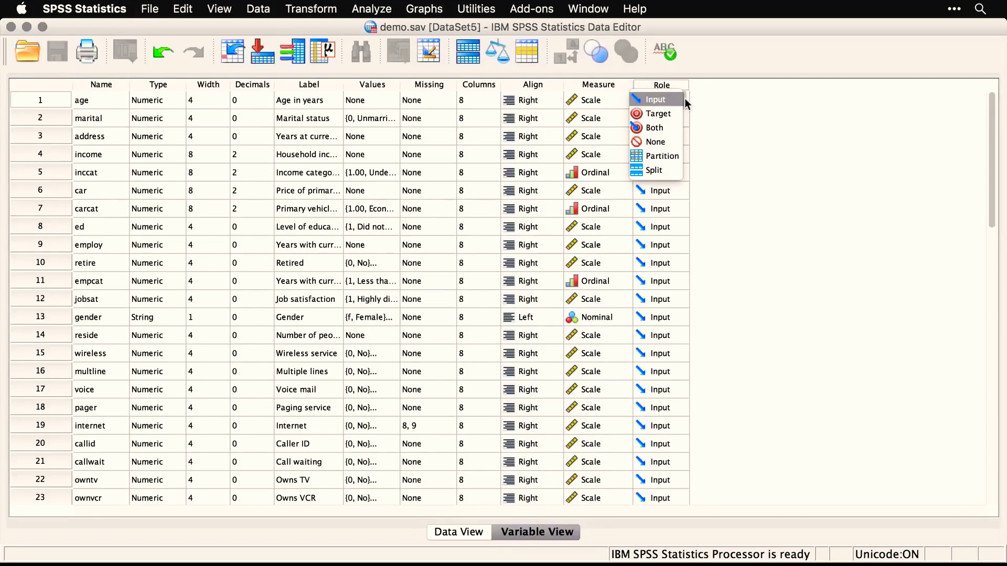
{"action": "left_click", "coordinate": [741, 125]}
{"action": "scroll", "coordinate": [742, 126], "scroll_direction": "down", "scroll_amount": 6}
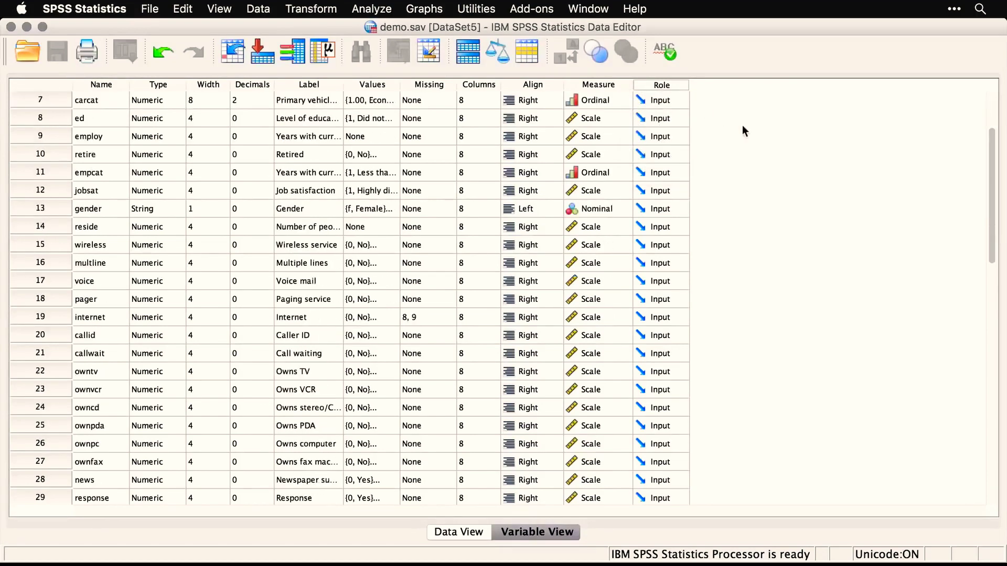
{"action": "scroll", "coordinate": [742, 127], "scroll_direction": "up", "scroll_amount": 6}
{"action": "scroll", "coordinate": [743, 126], "scroll_direction": "up", "scroll_amount": 1}
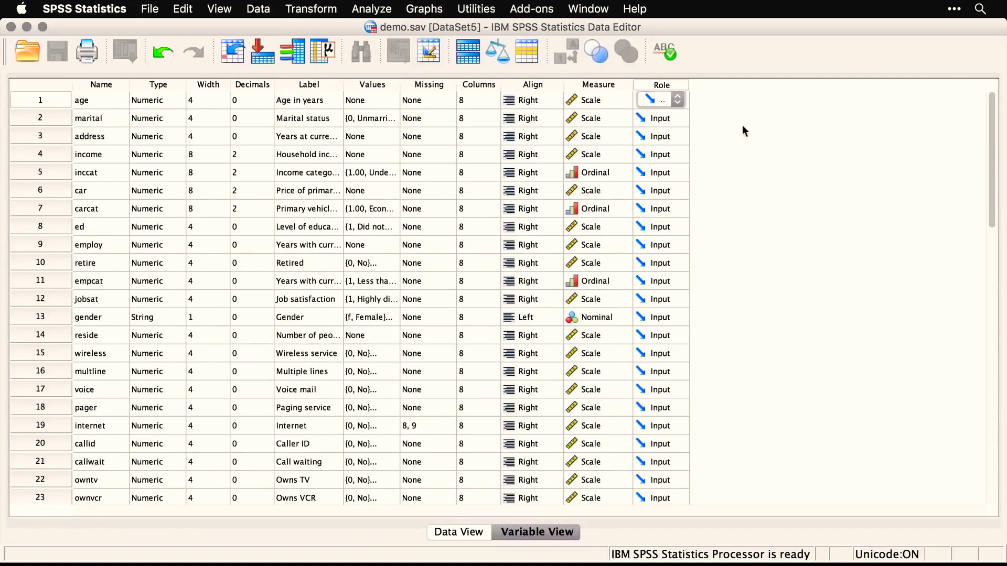
Return to the data rows and create a legacy histogram of Age in years [age]
{"action": "left_click", "coordinate": [456, 537]}
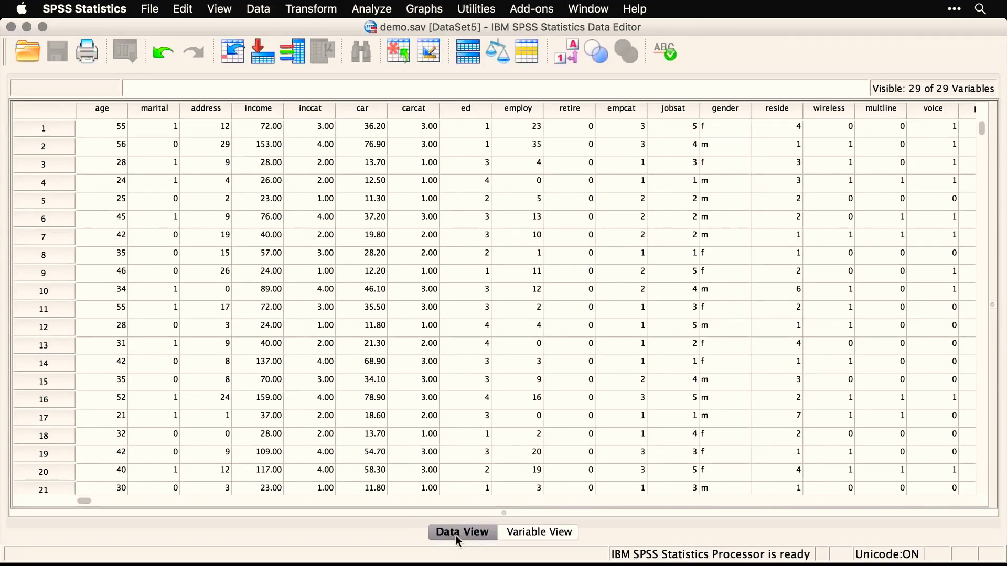
{"action": "left_click", "coordinate": [426, 8]}
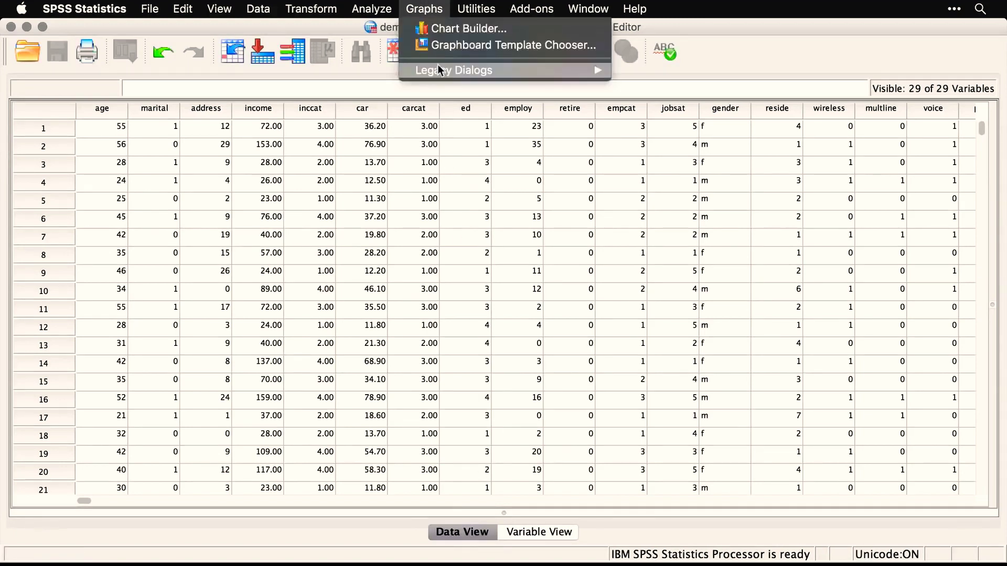
{"action": "mouse_move", "coordinate": [454, 70]}
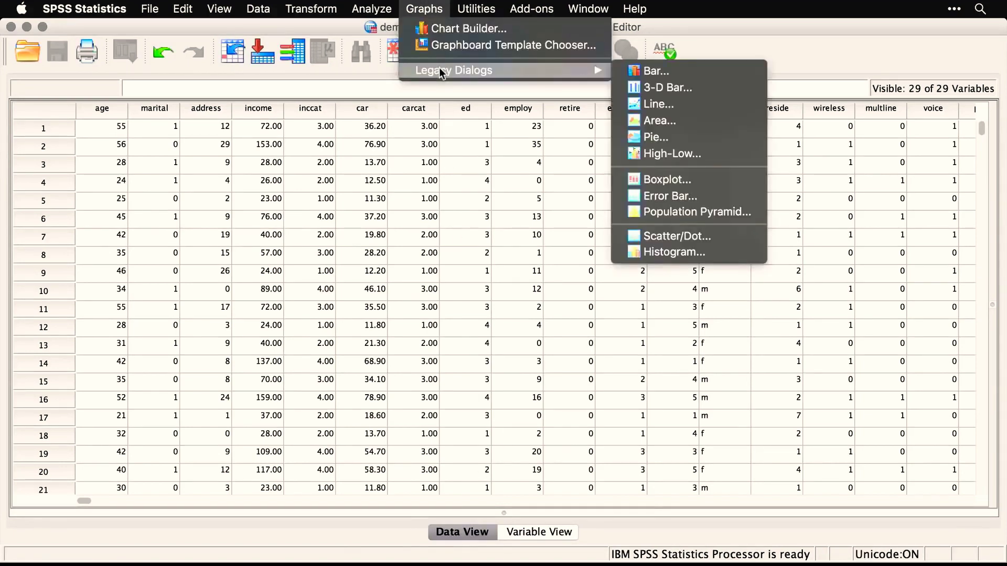
{"action": "left_click", "coordinate": [657, 250]}
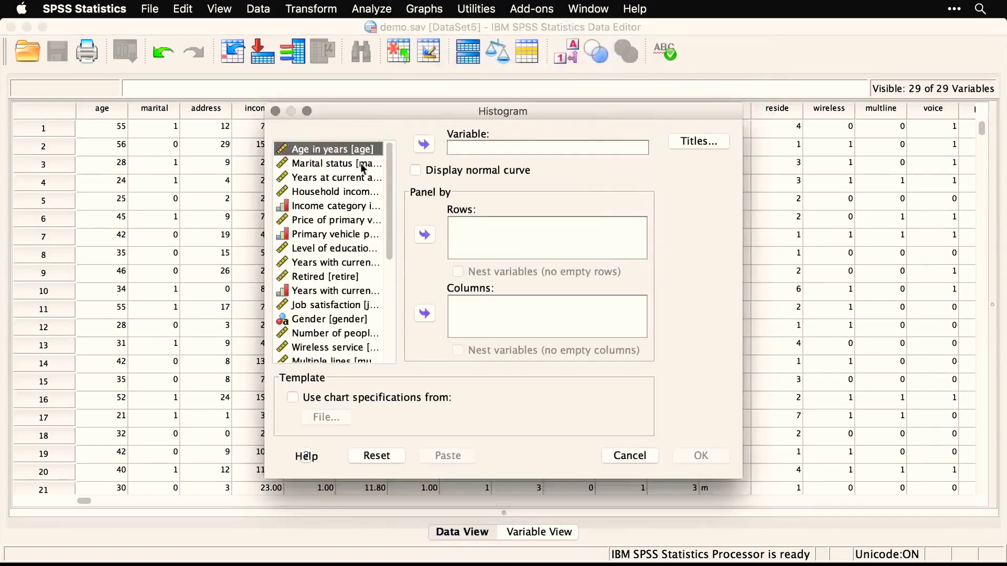
{"action": "left_click", "coordinate": [425, 144]}
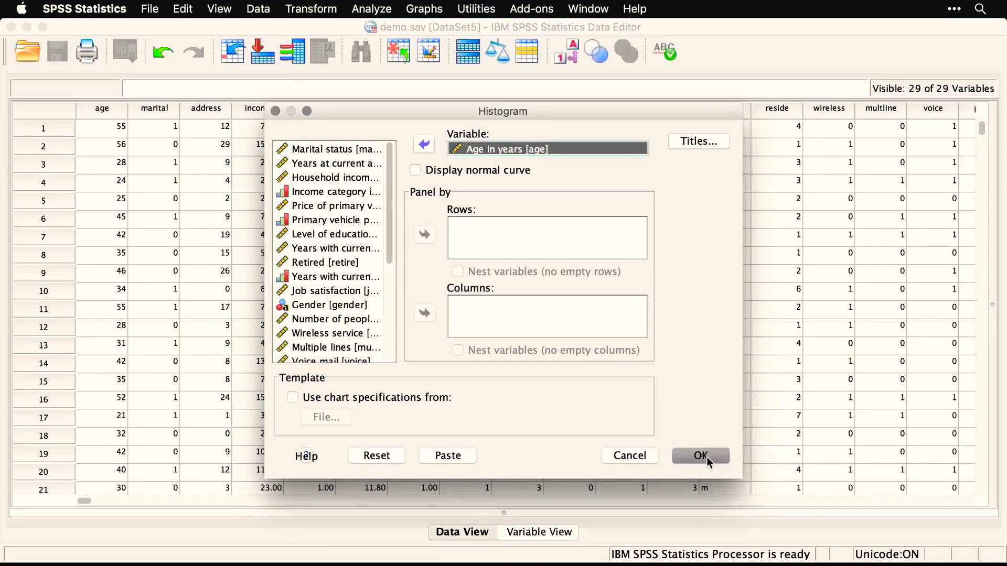
{"action": "left_click", "coordinate": [707, 458]}
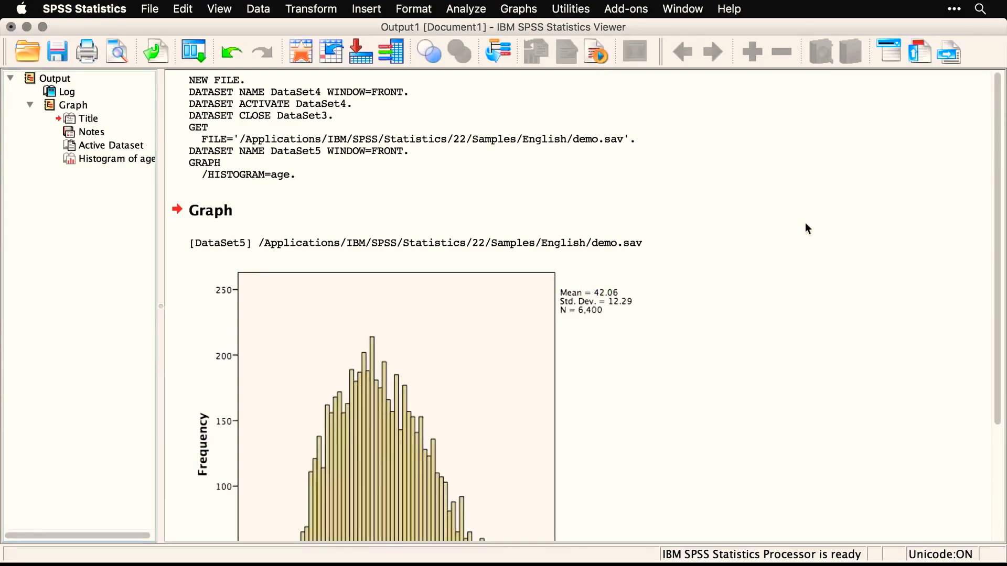
Review the age histogram in the output, collapse and re-expand the Graph outline entry, and select the command log
{"action": "scroll", "coordinate": [806, 223], "scroll_direction": "down", "scroll_amount": 5}
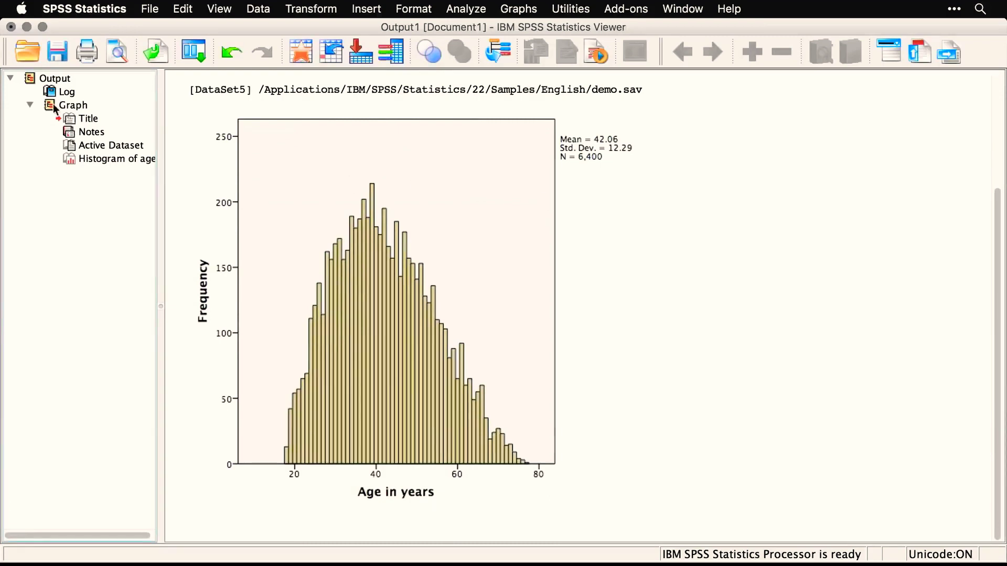
{"action": "left_click", "coordinate": [32, 105]}
{"action": "left_click", "coordinate": [32, 106]}
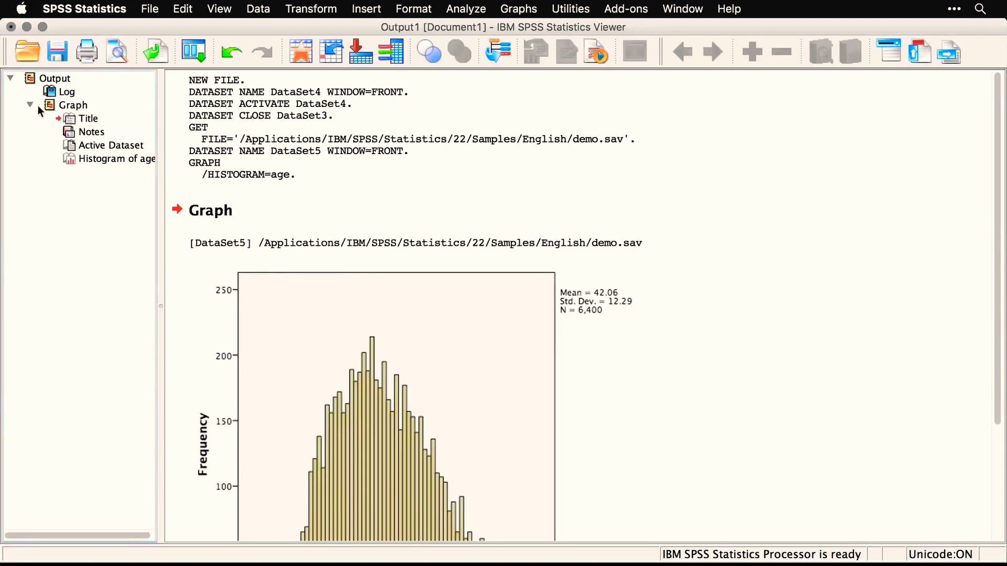
{"action": "left_click", "coordinate": [201, 117]}
{"action": "left_click", "coordinate": [219, 122]}
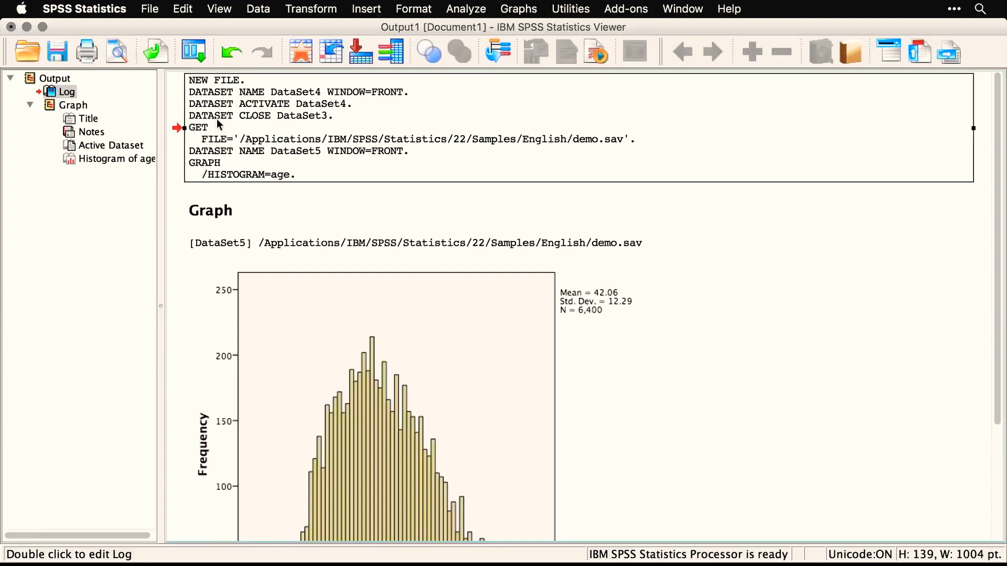
Create a new, empty syntax document
{"action": "left_click", "coordinate": [150, 9]}
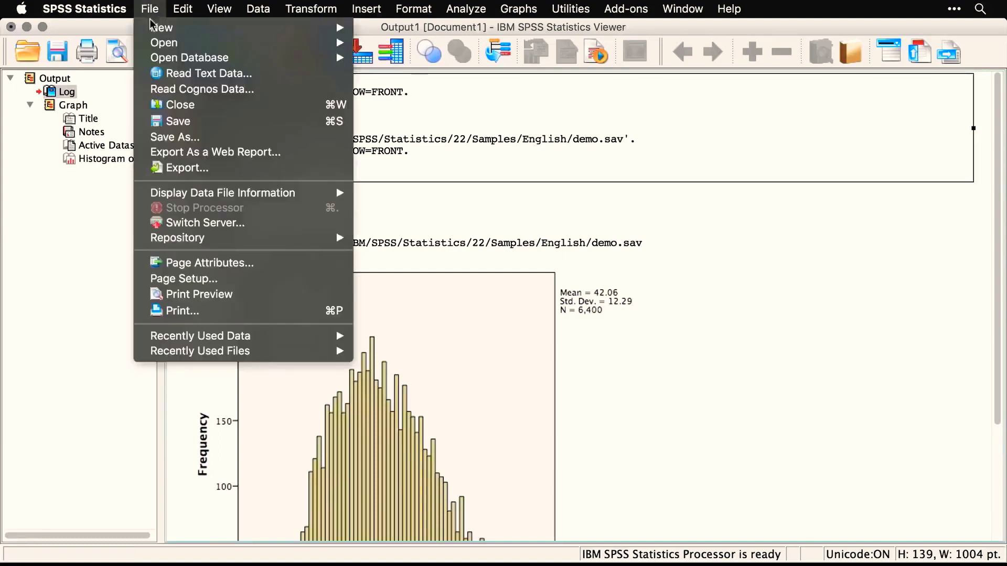
{"action": "mouse_move", "coordinate": [154, 29]}
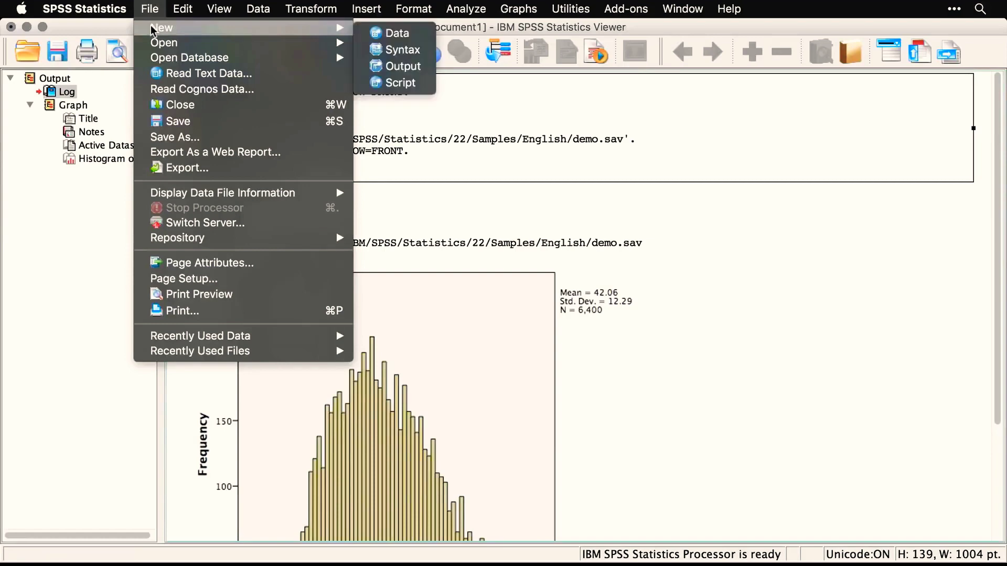
{"action": "left_click", "coordinate": [401, 51]}
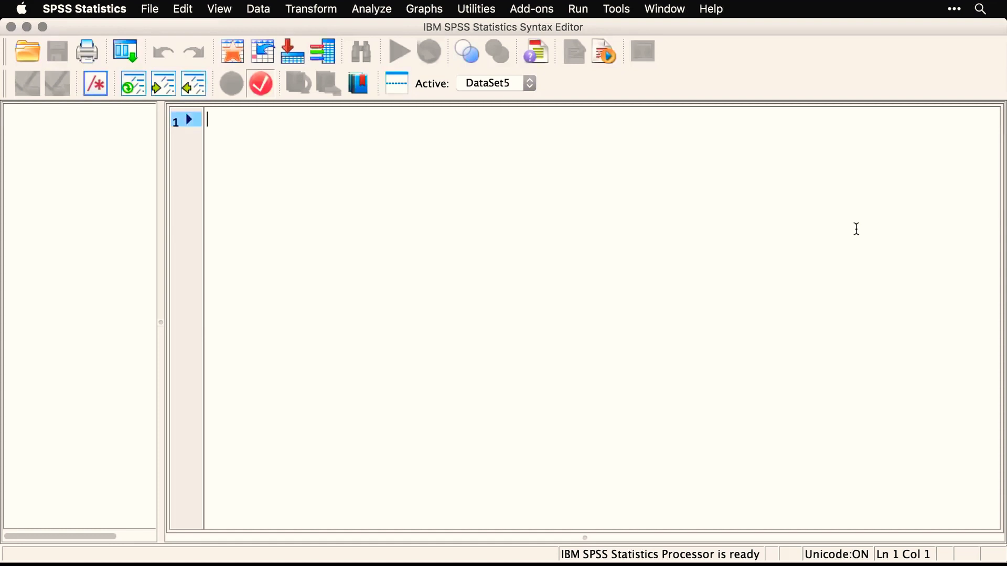
Recall the Histogram dialog with its age setup and paste its command into the syntax document
{"action": "left_click", "coordinate": [132, 50]}
{"action": "left_click", "coordinate": [135, 76]}
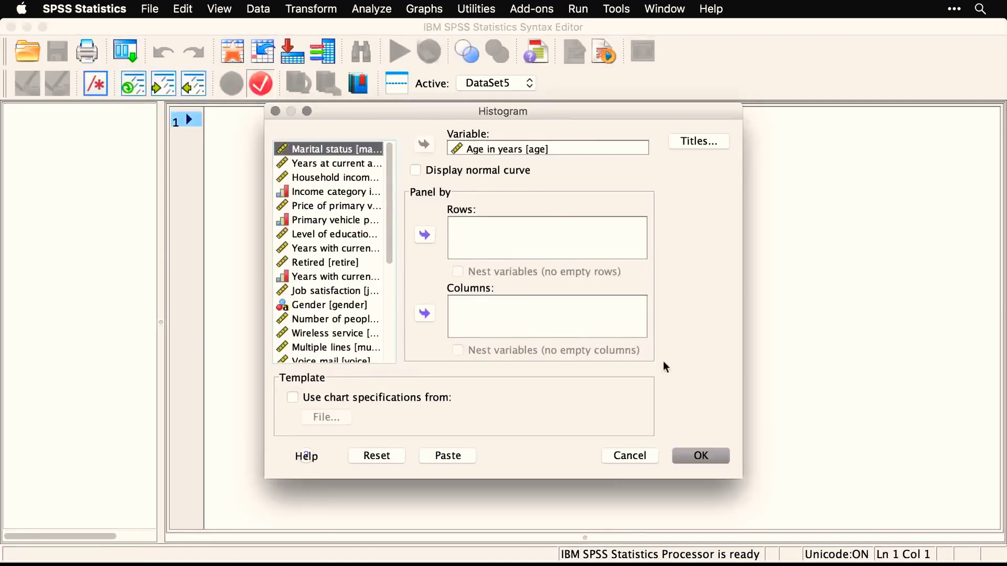
{"action": "left_click", "coordinate": [452, 456]}
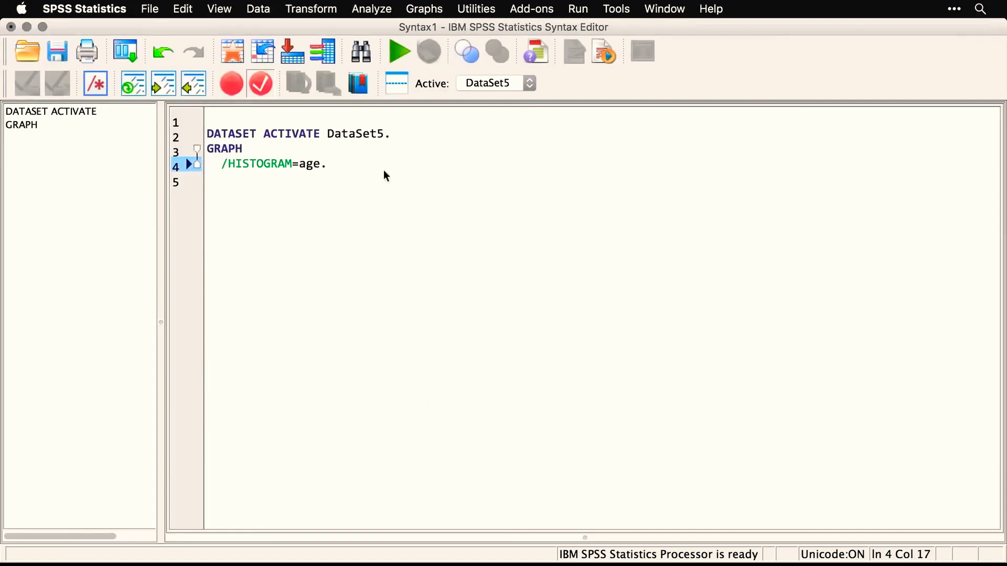
Run only the GRAPH /HISTOGRAM=age command from the syntax document and view the resulting histogram in the output
{"action": "left_click_drag", "start_coordinate": [332, 162], "coordinate": [199, 151]}
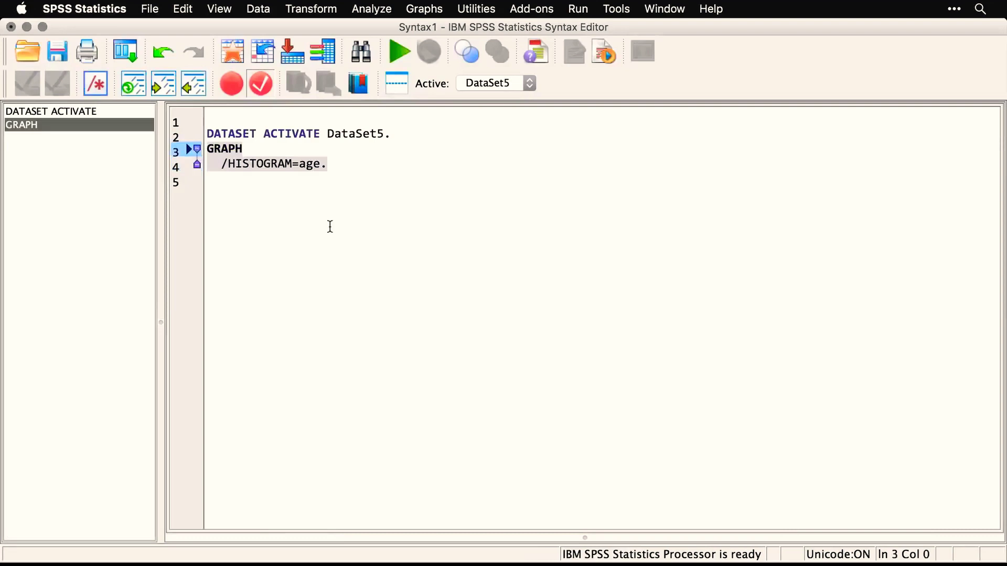
{"action": "left_click", "coordinate": [396, 54]}
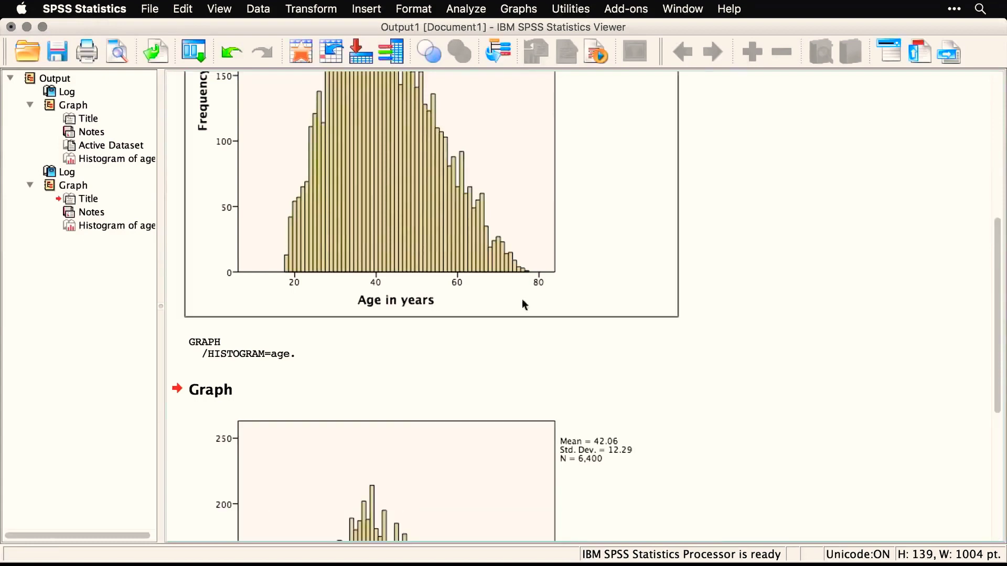
{"action": "scroll", "coordinate": [784, 372], "scroll_direction": "down", "scroll_amount": 6}
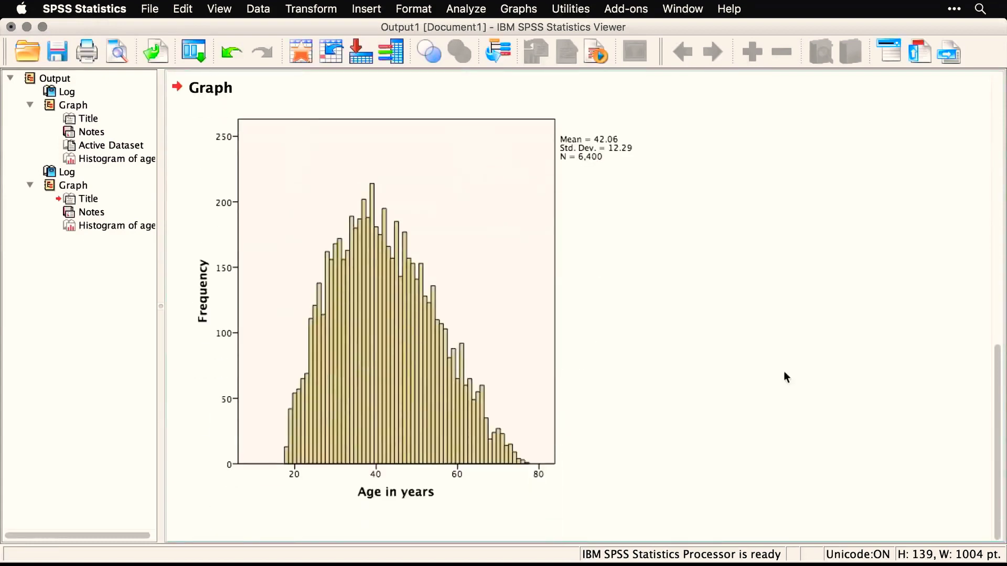
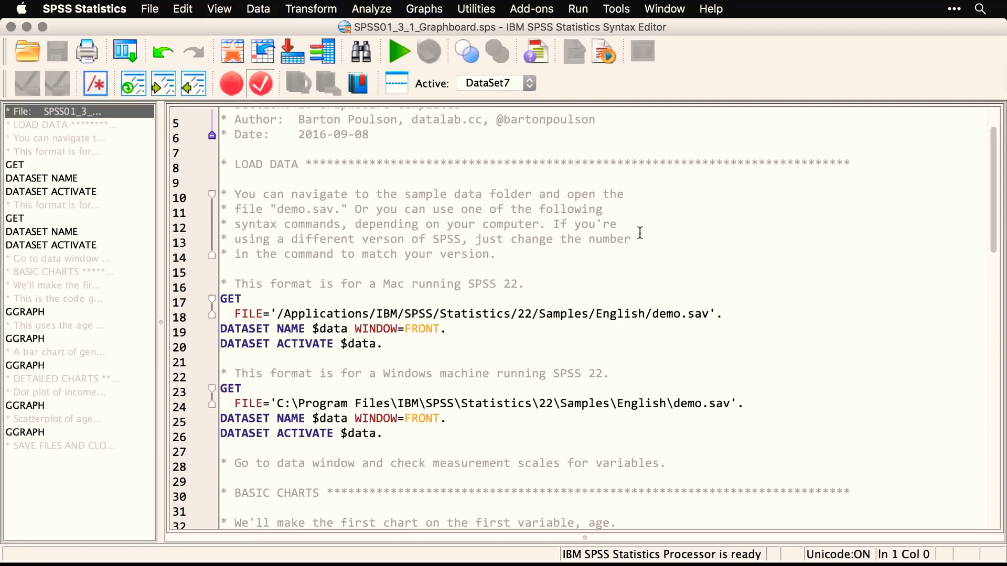
Run the Mac SPSS 22 block of GET, DATASET NAME and DATASET ACTIVATE commands in SPSS01_3_1_Graphboard.sps to load demo.sav
{"action": "double_click", "coordinate": [520, 314]}
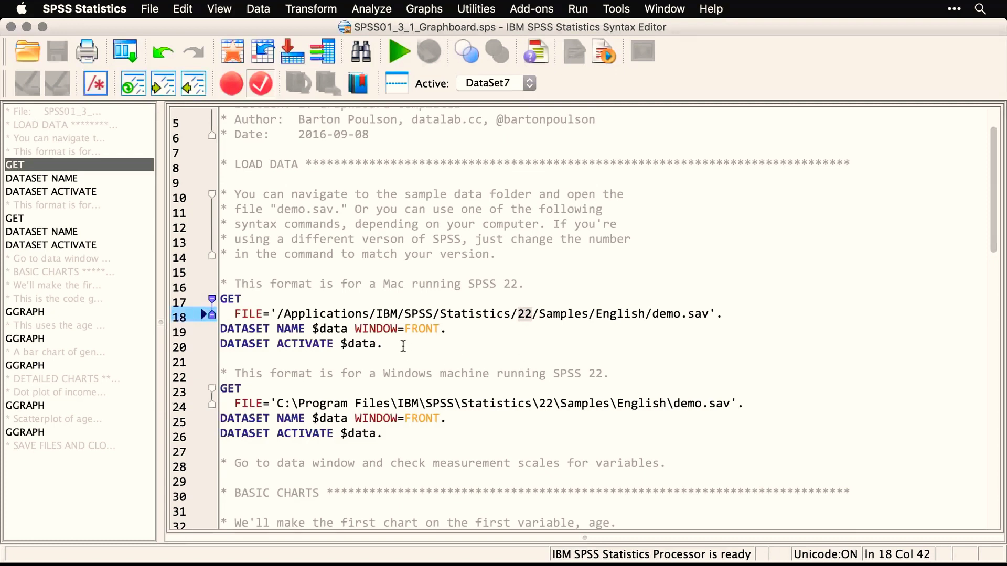
{"action": "left_click_drag", "start_coordinate": [392, 344], "coordinate": [236, 303]}
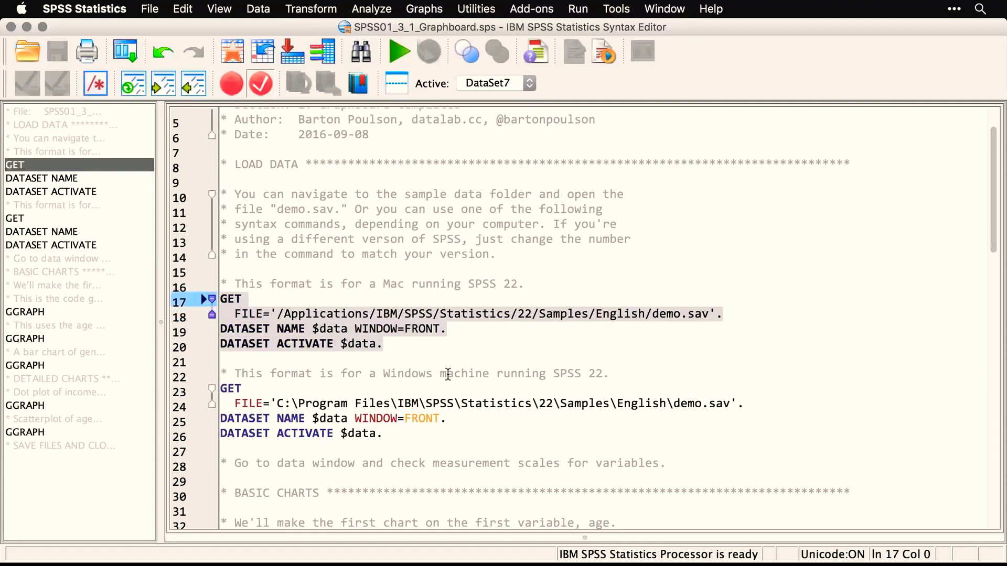
{"action": "key", "text": "super+r"}
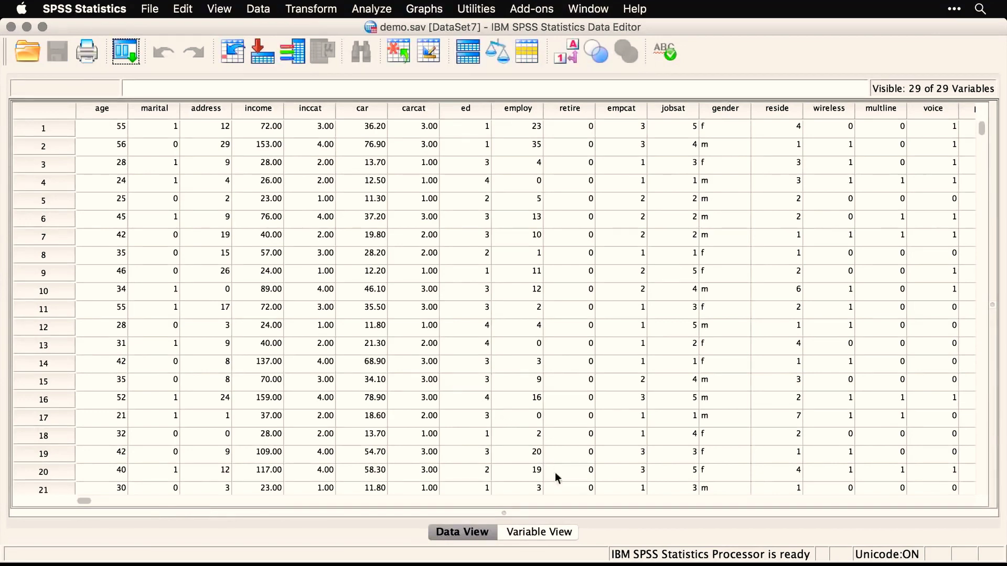
Check the measurement levels of the demo.sav variables, including the choices offered for gender, and return to the Graphboard syntax file
{"action": "left_click", "coordinate": [538, 531]}
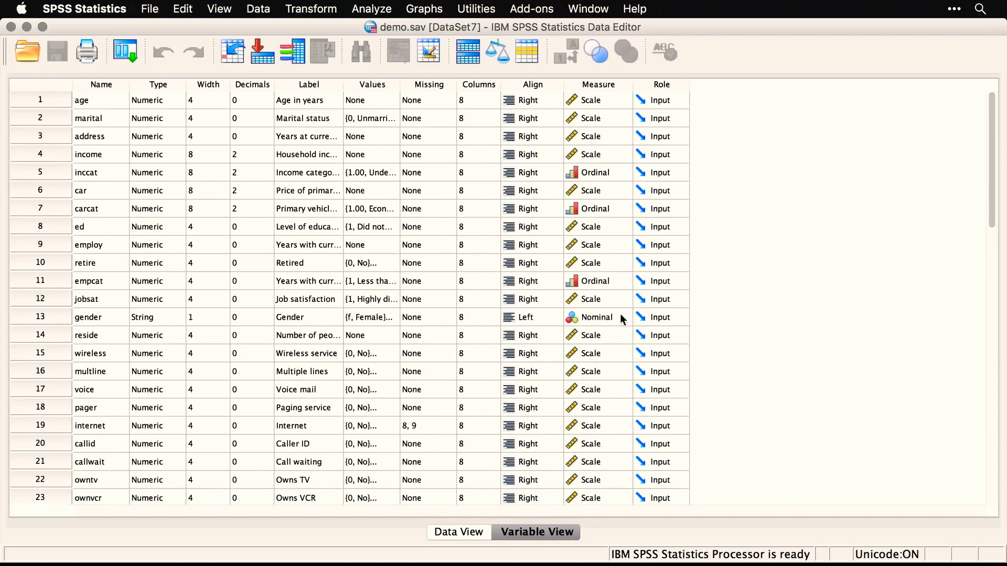
{"action": "scroll", "coordinate": [620, 314], "scroll_direction": "down", "scroll_amount": 3}
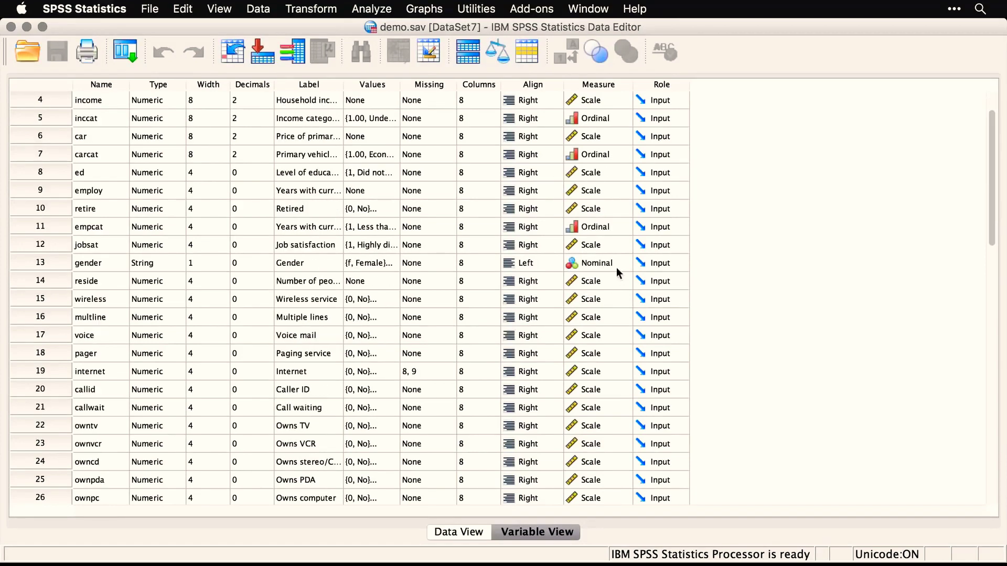
{"action": "left_click", "coordinate": [615, 261]}
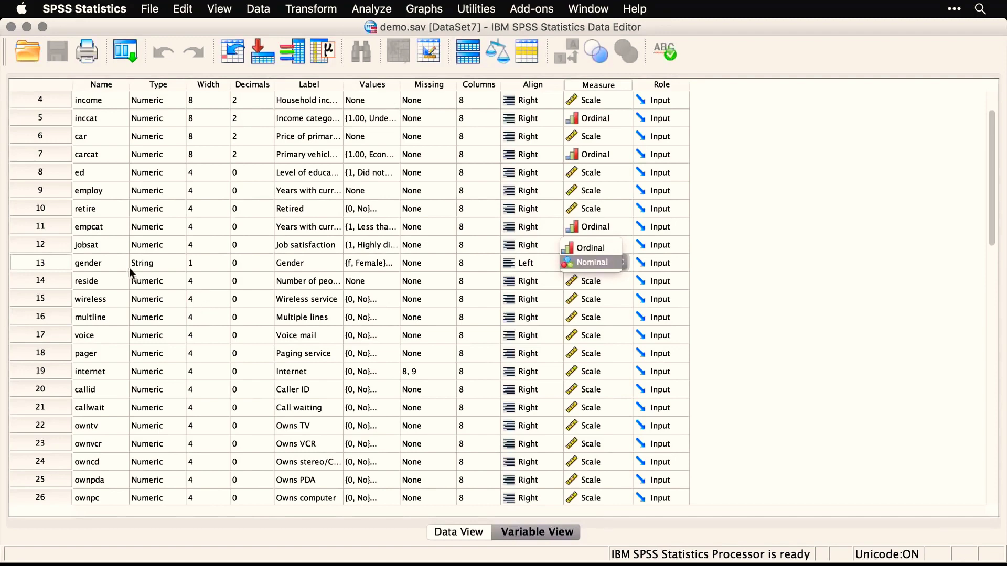
{"action": "left_click", "coordinate": [744, 261]}
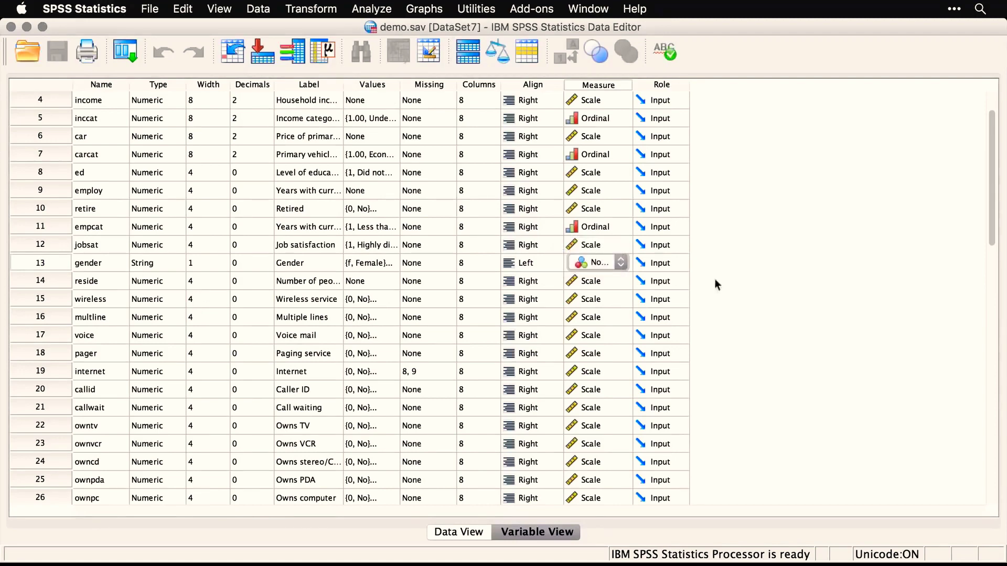
{"action": "left_click", "coordinate": [471, 534]}
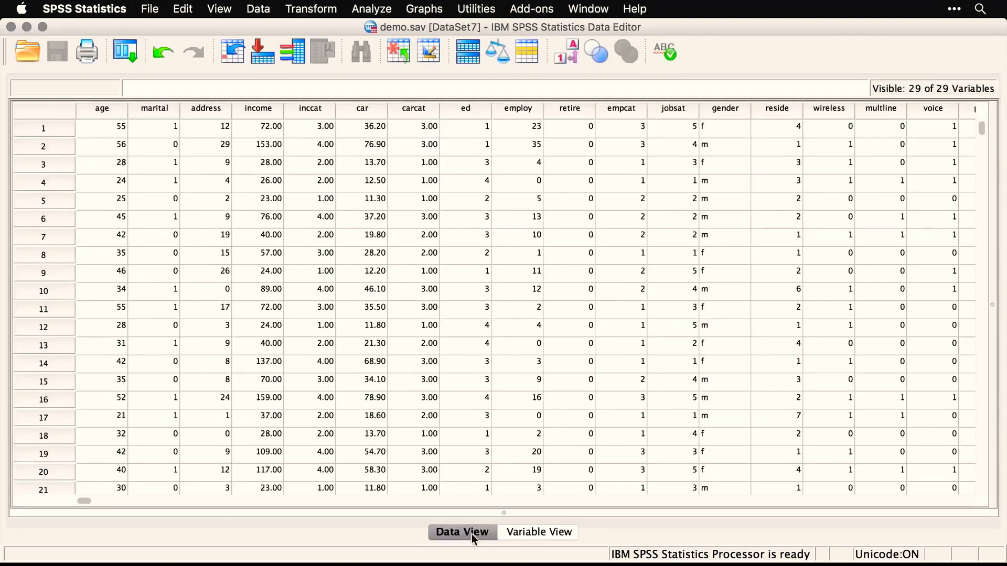
{"action": "key", "text": "super+grave"}
{"action": "key", "text": "super+grave"}
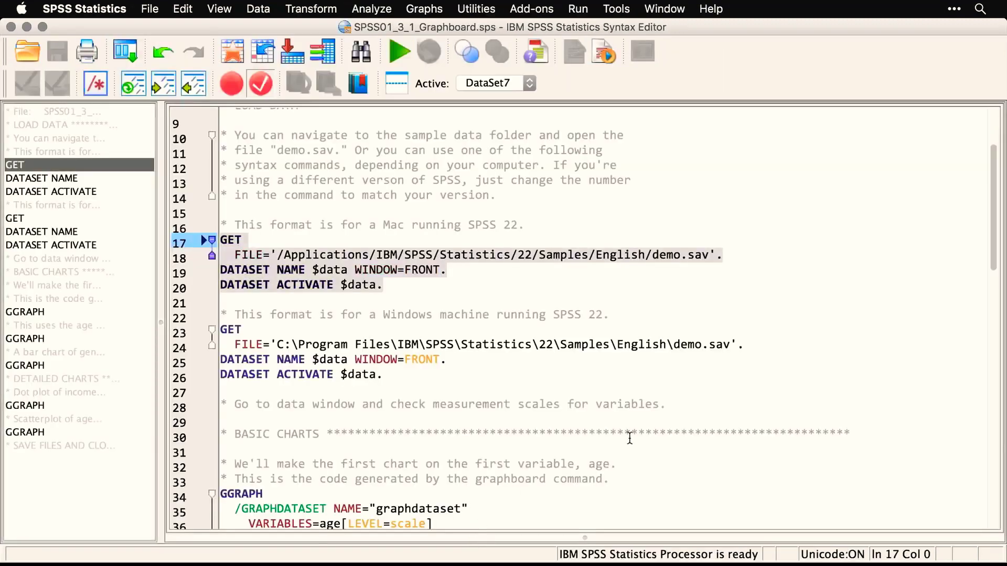
Create a Dot Plot of Age in years with the Graphboard Template Chooser, view the chart, and return to the syntax
{"action": "scroll", "coordinate": [629, 438], "scroll_direction": "down", "scroll_amount": 5}
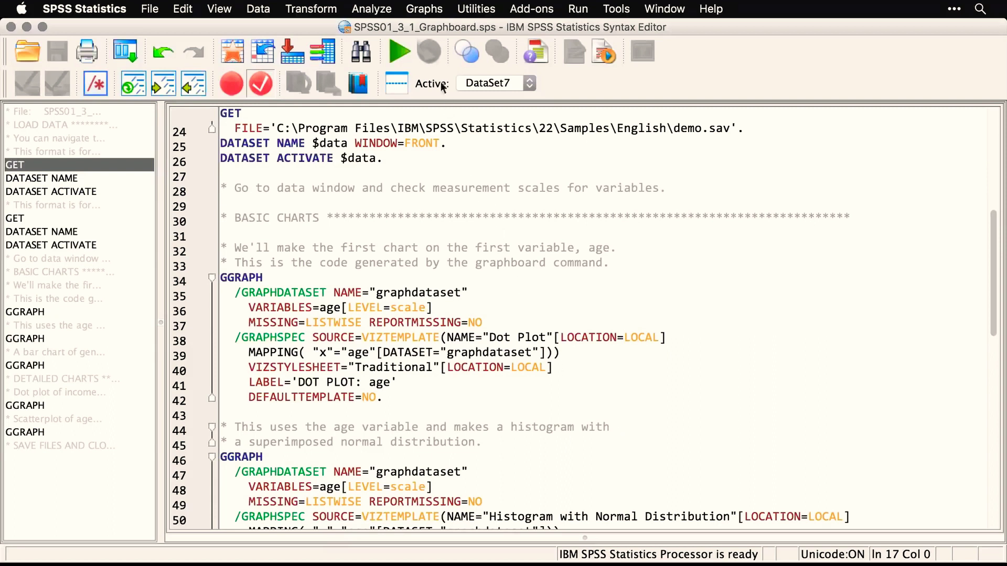
{"action": "left_click", "coordinate": [425, 9]}
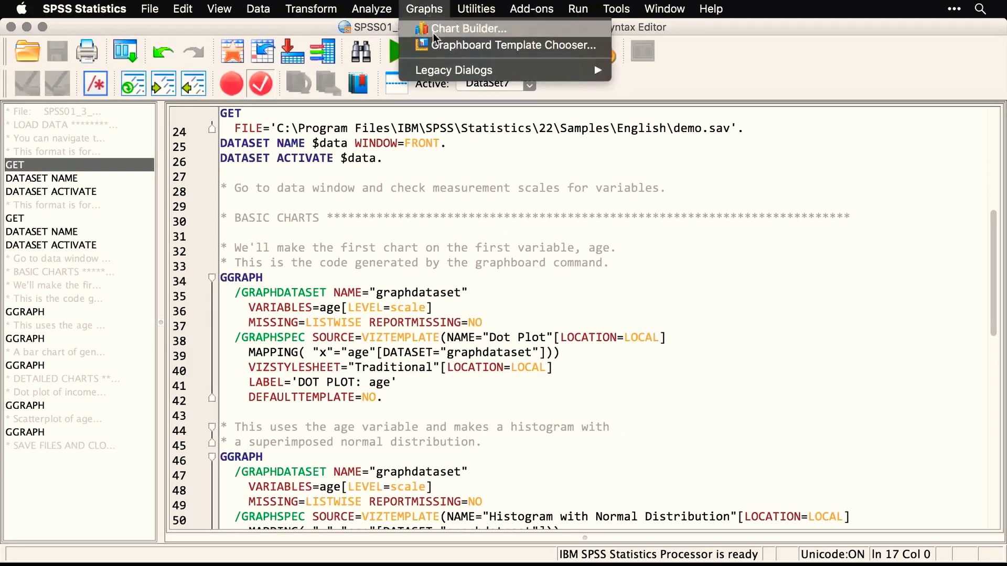
{"action": "left_click", "coordinate": [460, 46]}
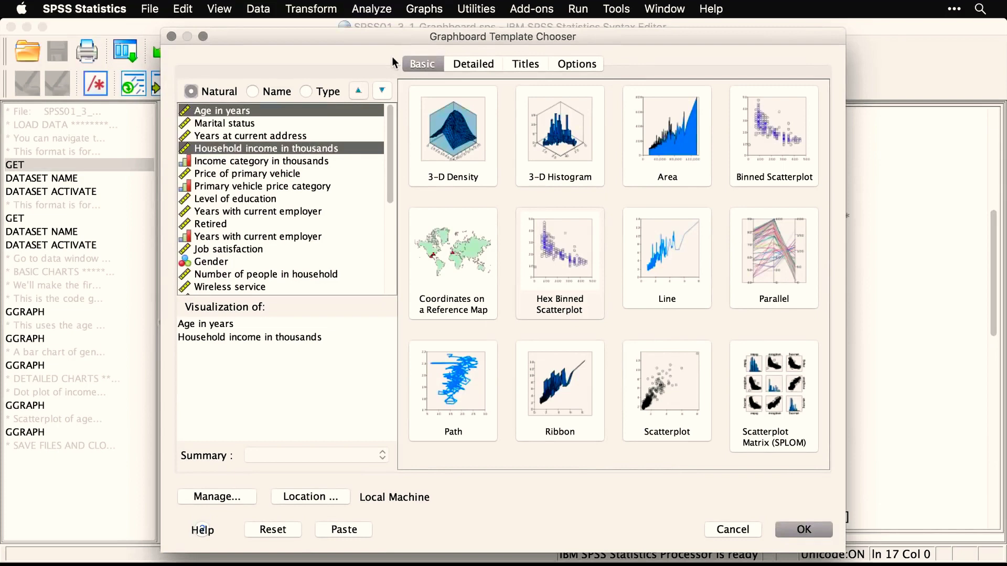
{"action": "left_click", "coordinate": [270, 111]}
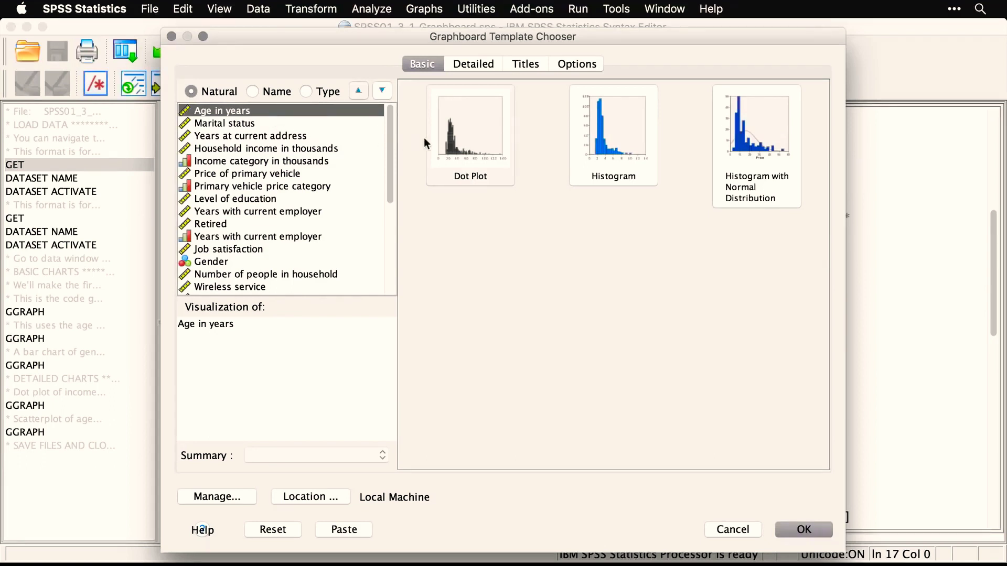
{"action": "left_click", "coordinate": [461, 137]}
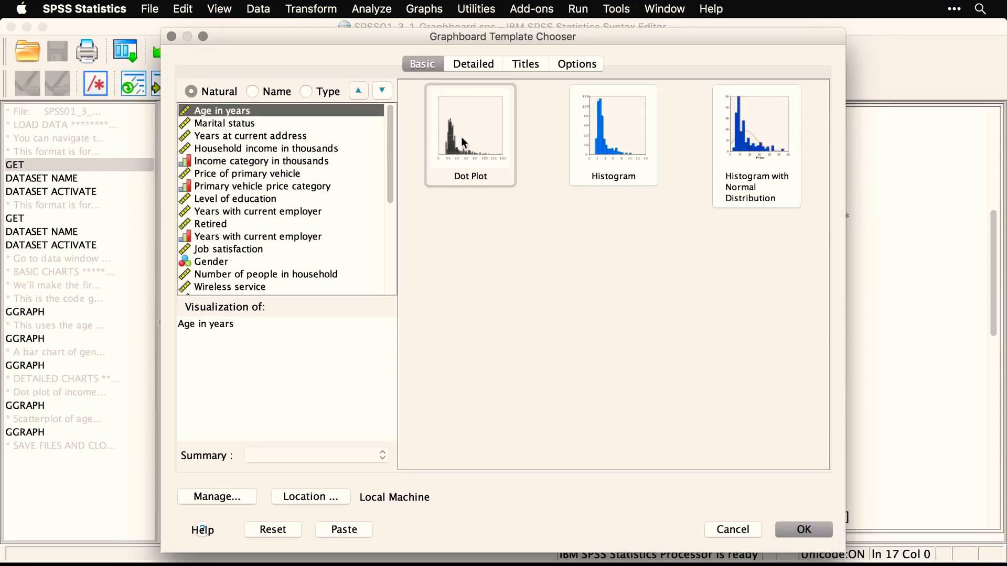
{"action": "left_click", "coordinate": [803, 529]}
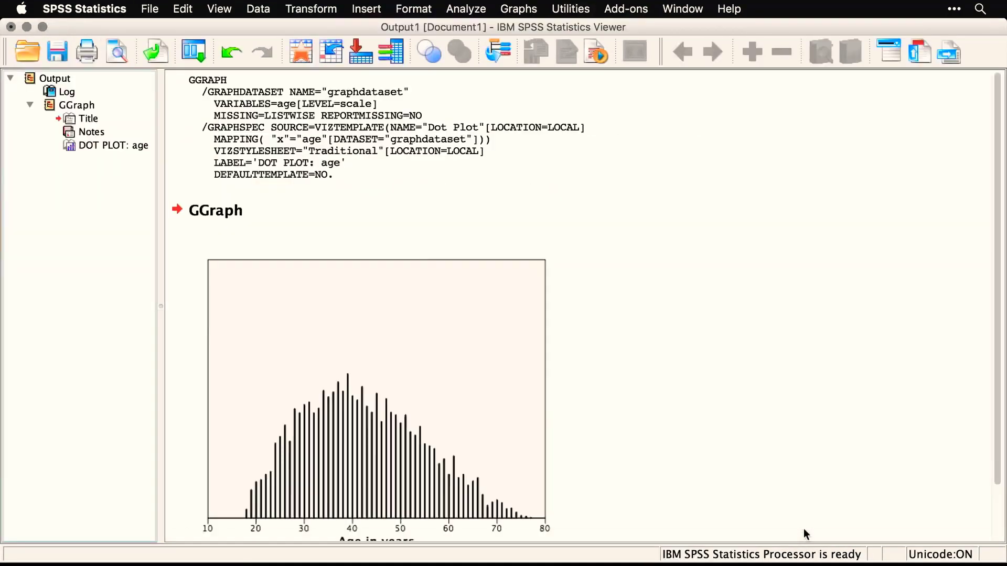
{"action": "scroll", "coordinate": [803, 529], "scroll_direction": "down", "scroll_amount": 3}
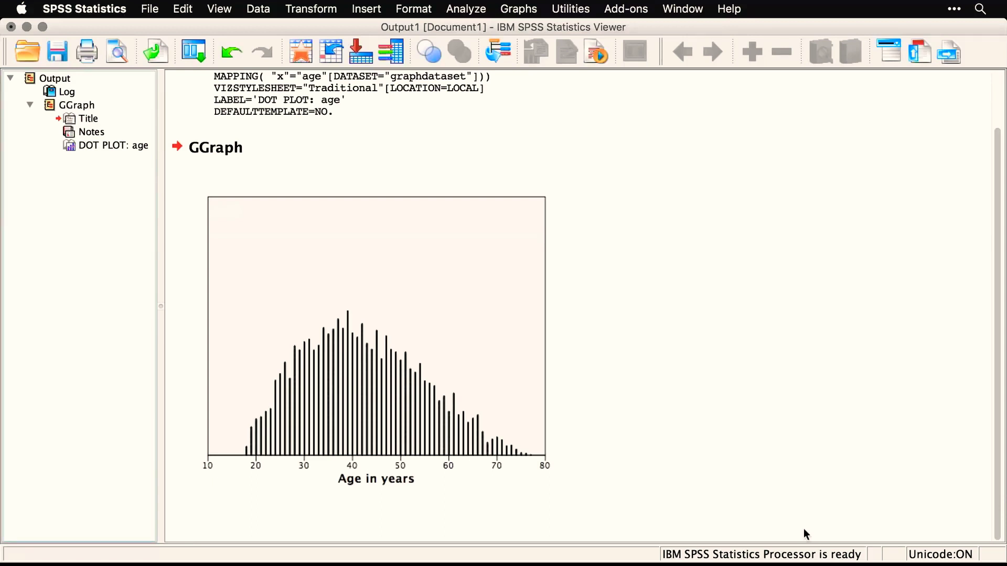
{"action": "key", "text": "super+grave"}
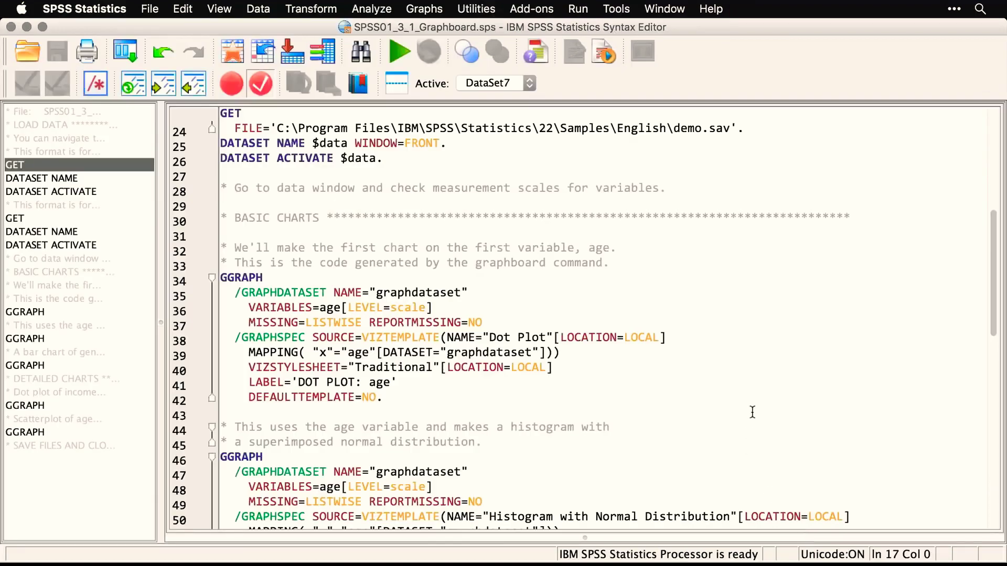
Create a Histogram with Normal Distribution of Age in years from the Graphboard templates and return to the syntax
{"action": "scroll", "coordinate": [752, 412], "scroll_direction": "down", "scroll_amount": 2}
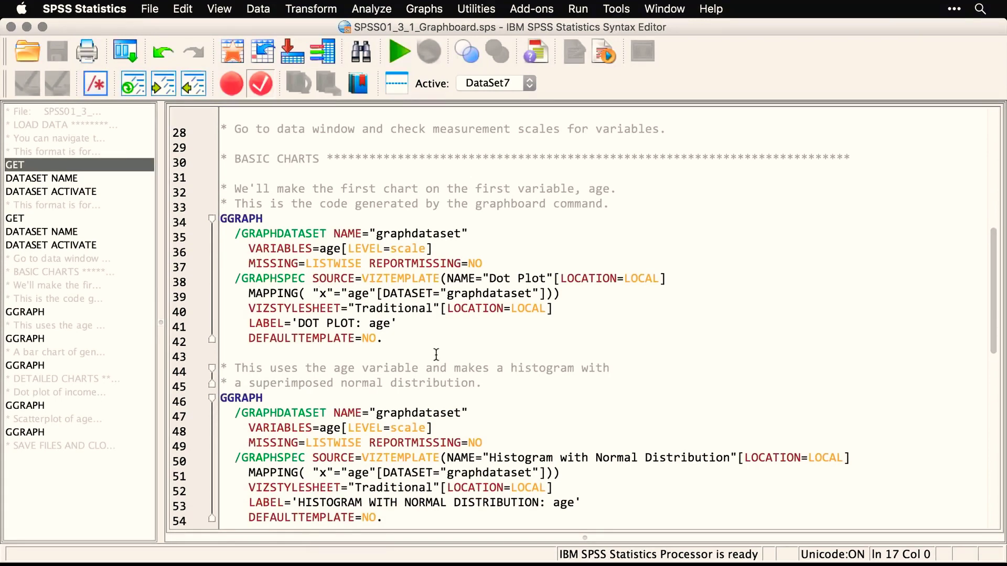
{"action": "scroll", "coordinate": [436, 354], "scroll_direction": "down", "scroll_amount": 3}
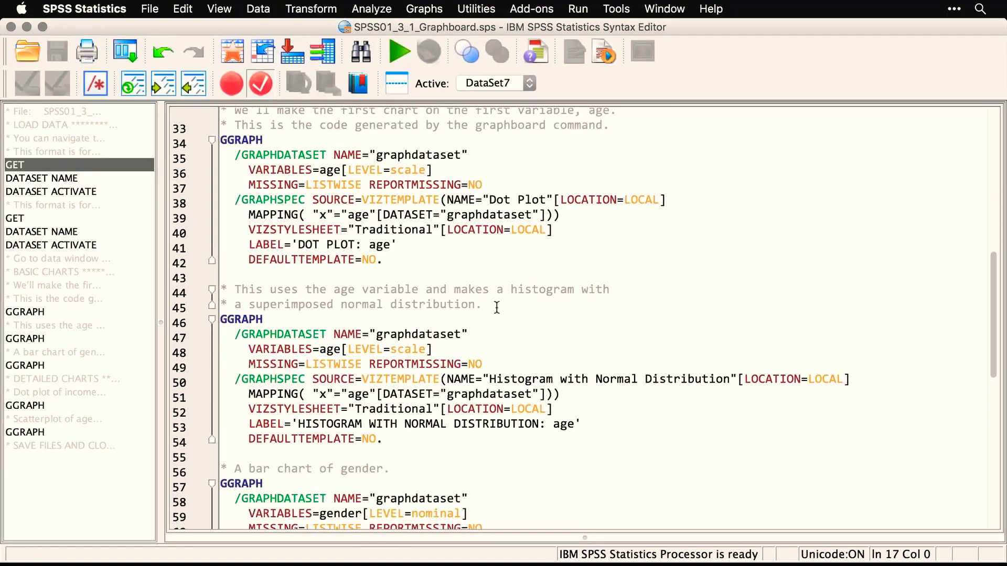
{"action": "left_click", "coordinate": [429, 14]}
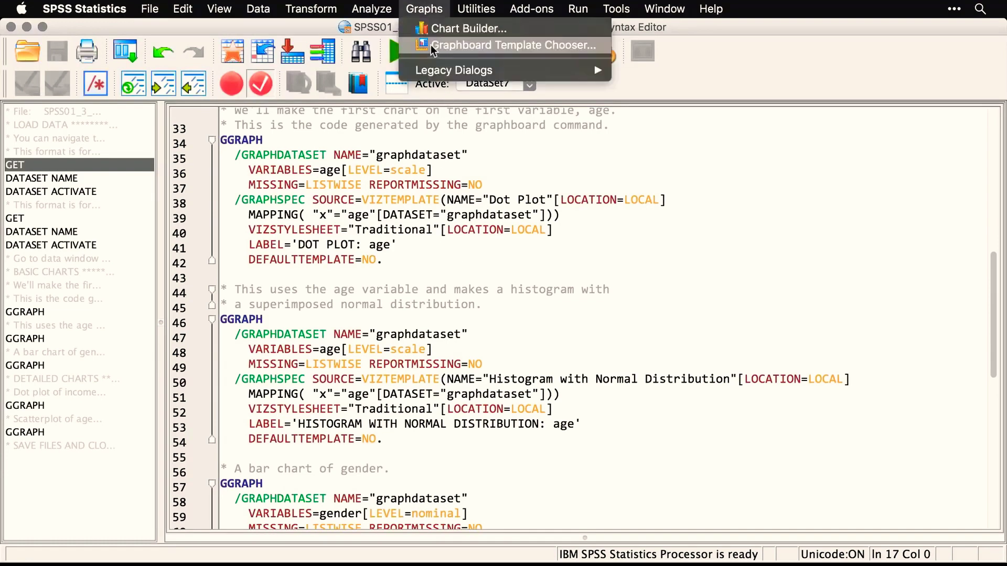
{"action": "left_click", "coordinate": [431, 46]}
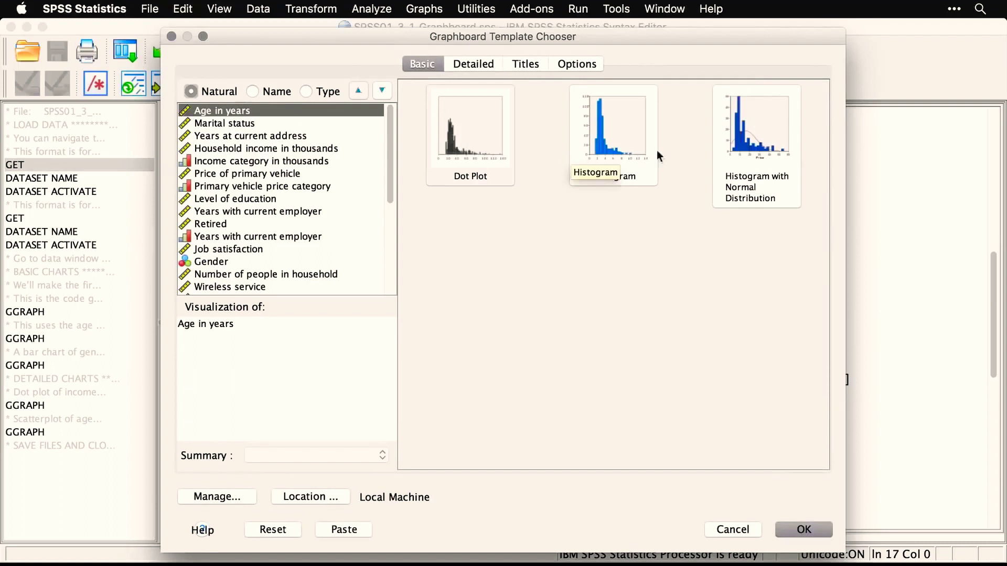
{"action": "left_click", "coordinate": [752, 150]}
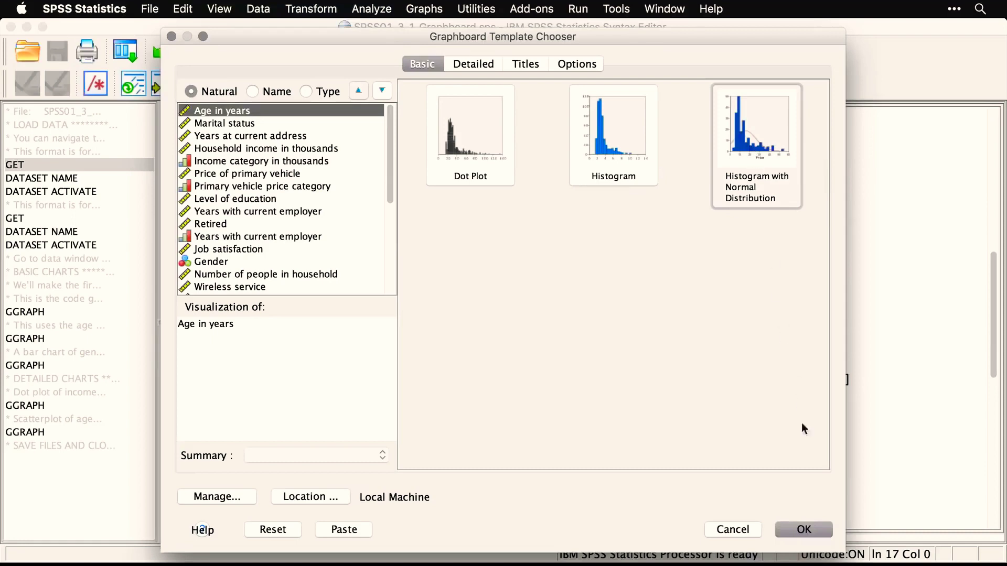
{"action": "left_click", "coordinate": [809, 530]}
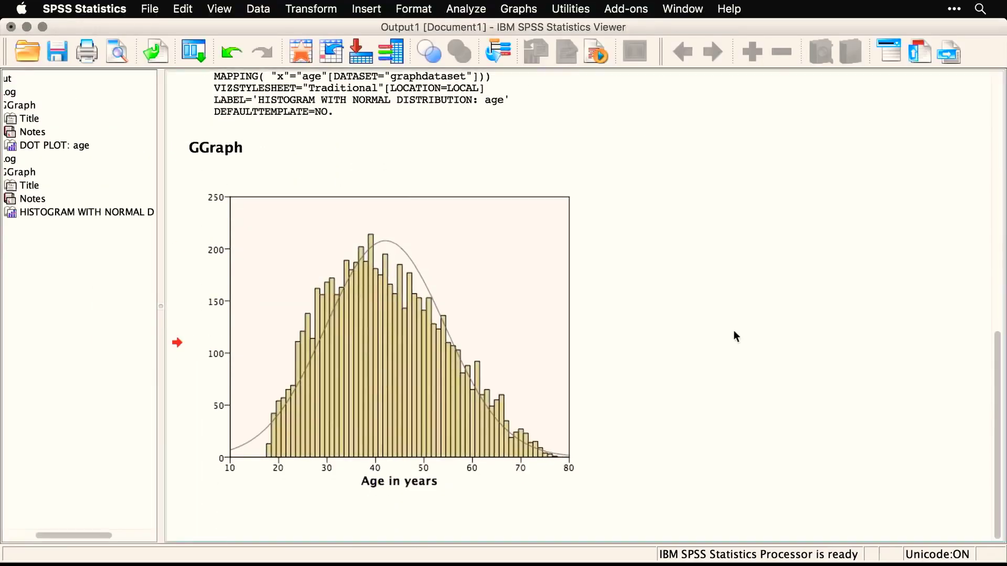
{"action": "key", "text": "super+grave"}
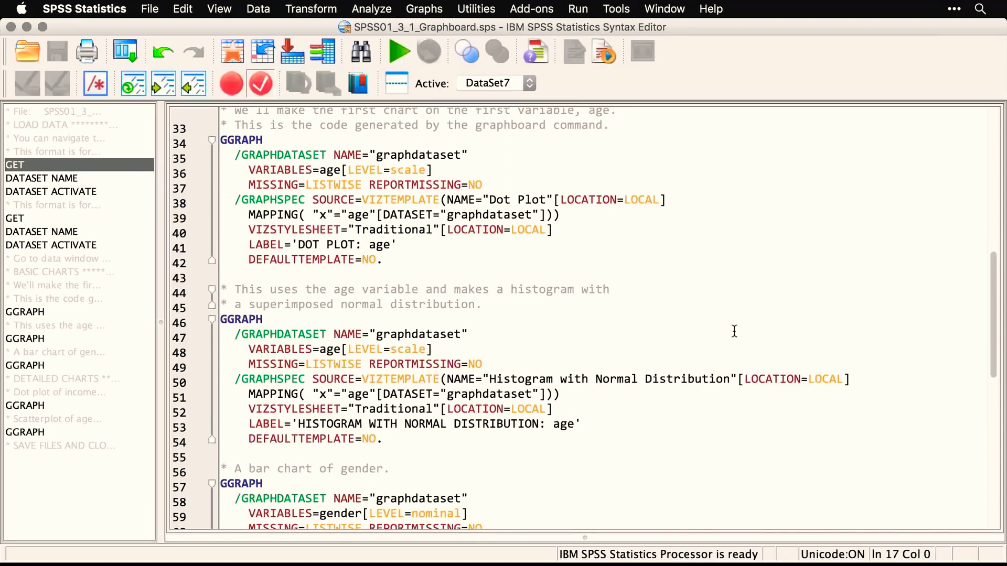
Create a Bar of Counts chart of Gender from the Graphboard templates and return to the syntax at the DETAILED CHARTS section
{"action": "scroll", "coordinate": [734, 331], "scroll_direction": "down", "scroll_amount": 5}
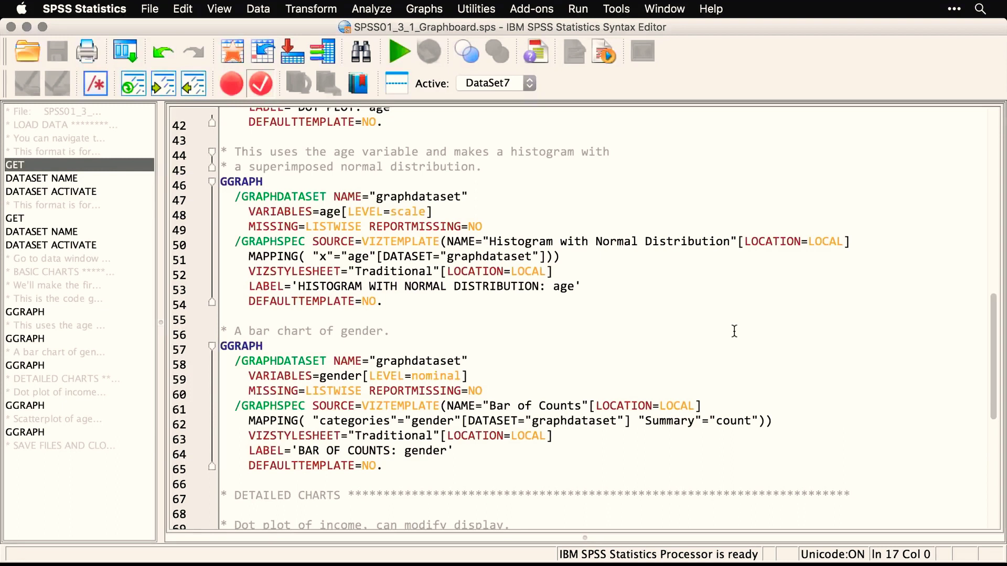
{"action": "left_click", "coordinate": [424, 9]}
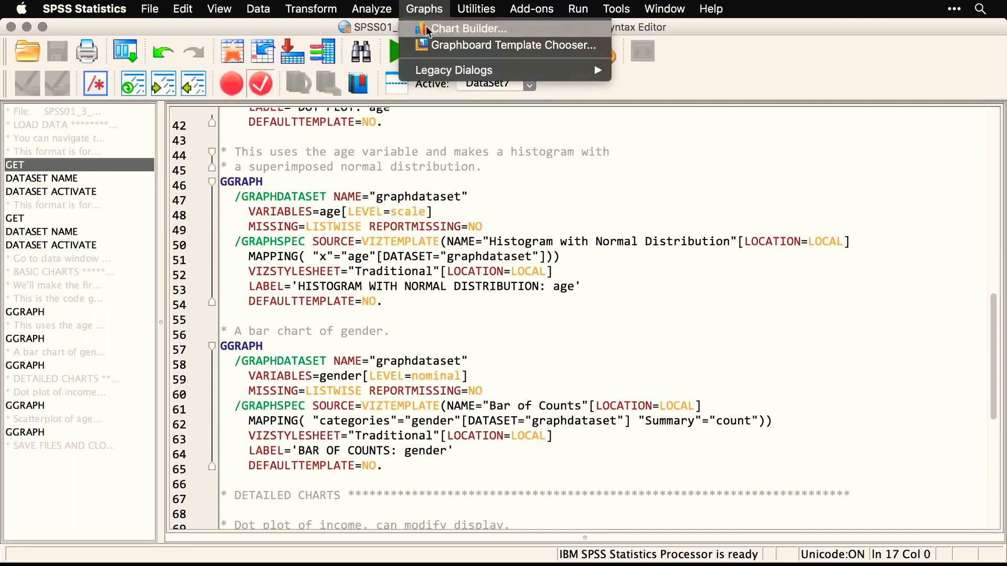
{"action": "left_click", "coordinate": [424, 47]}
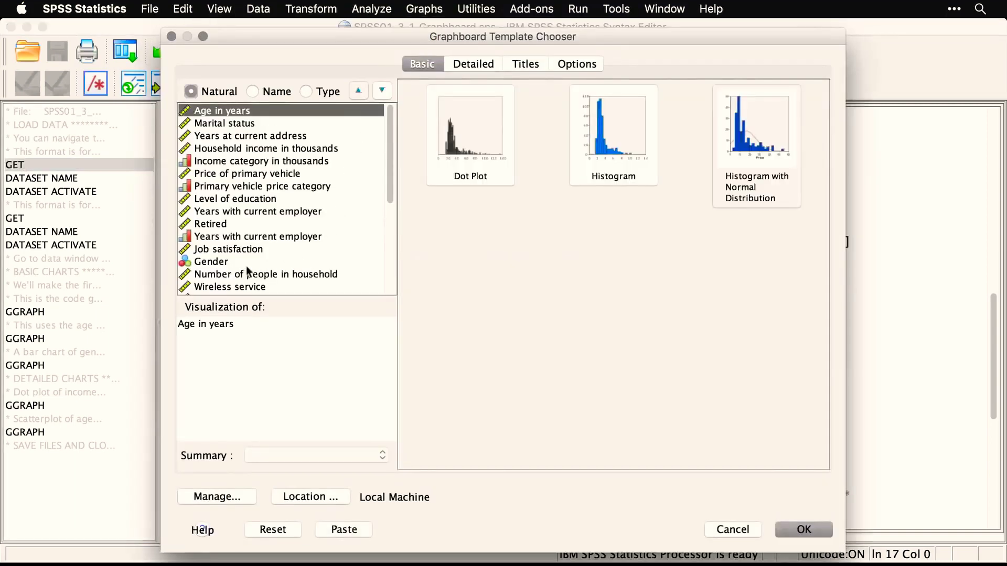
{"action": "left_click", "coordinate": [214, 265]}
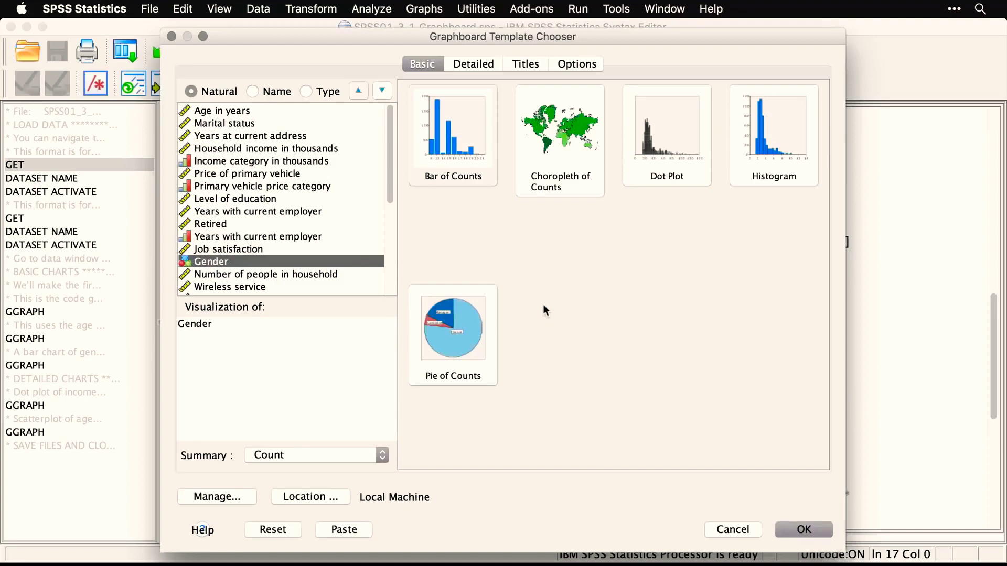
{"action": "left_click", "coordinate": [448, 141]}
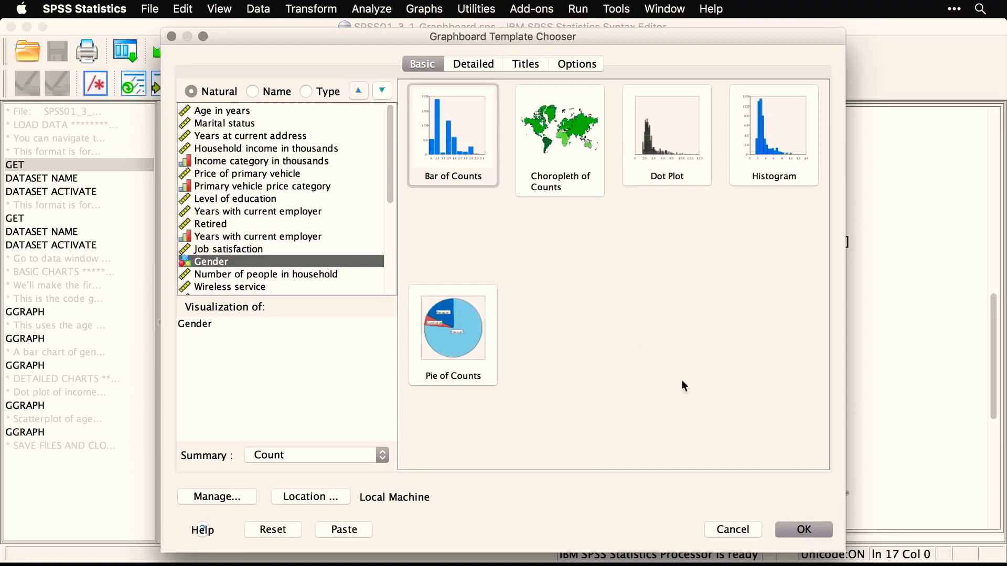
{"action": "left_click", "coordinate": [809, 531]}
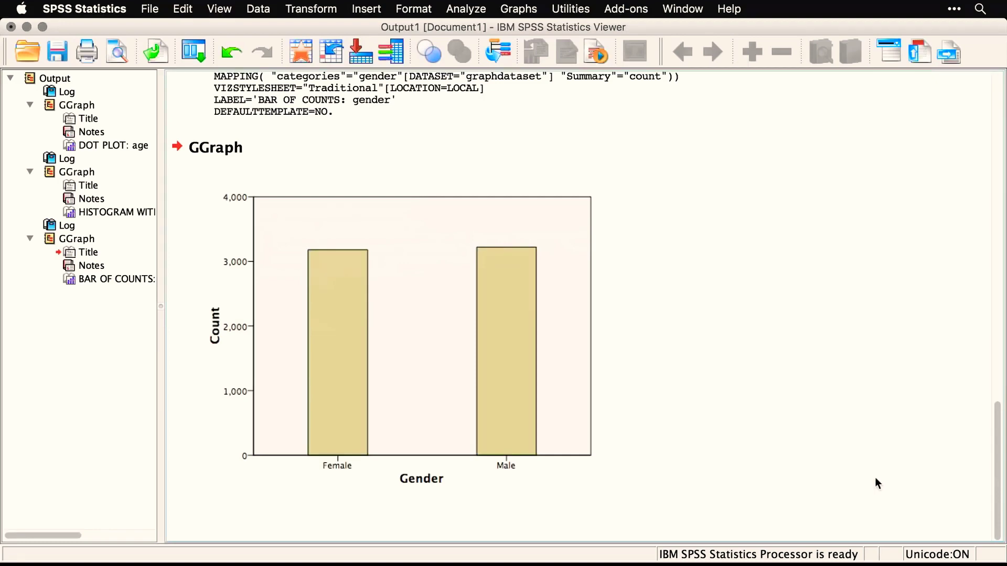
{"action": "key", "text": "super+grave"}
{"action": "scroll", "coordinate": [875, 478], "scroll_direction": "down", "scroll_amount": 6}
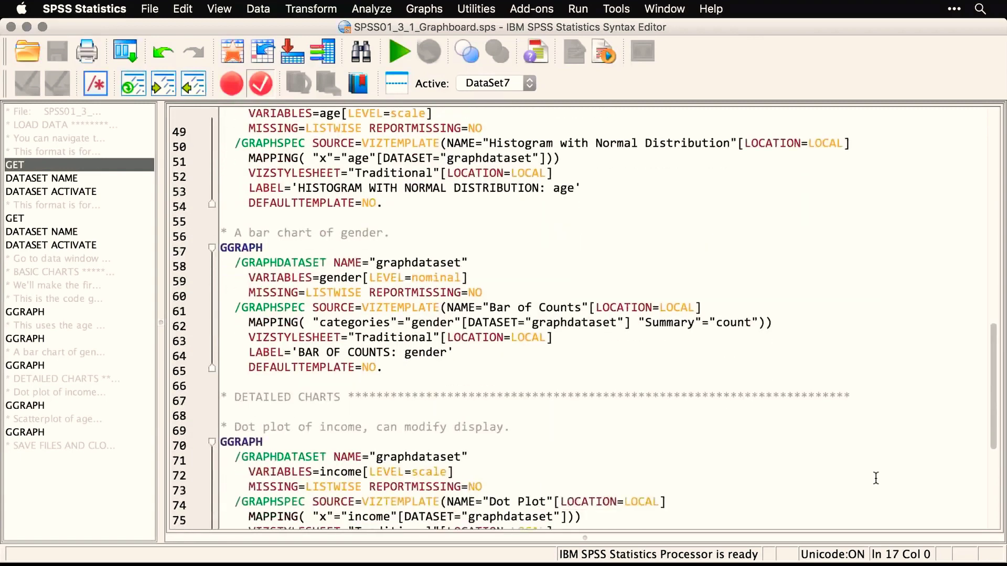
Set up a detailed chart in the Graphboard Template Chooser with Dot Plot as the visualization type
{"action": "scroll", "coordinate": [875, 478], "scroll_direction": "down", "scroll_amount": 1}
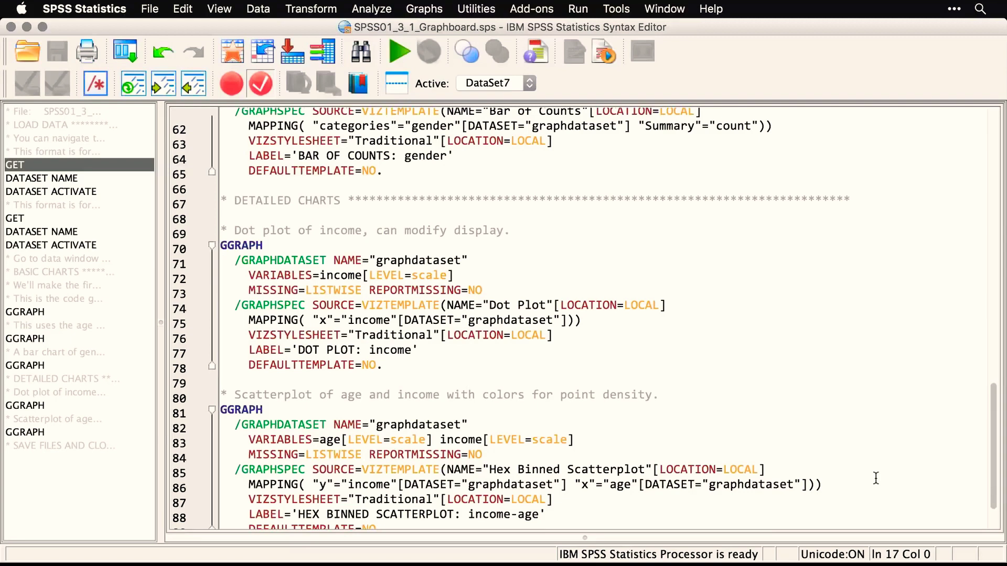
{"action": "left_click", "coordinate": [414, 7]}
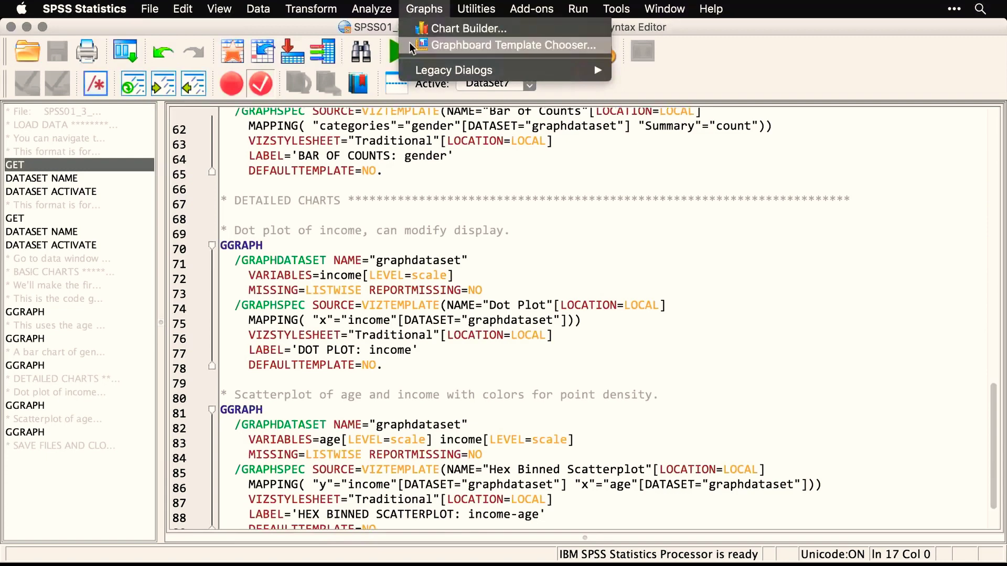
{"action": "left_click", "coordinate": [410, 47]}
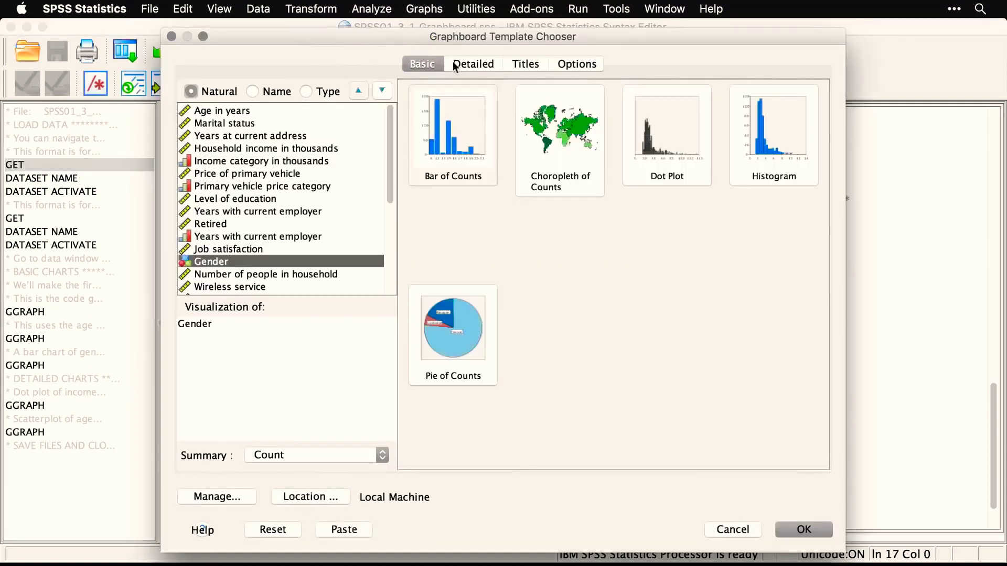
{"action": "left_click", "coordinate": [492, 67]}
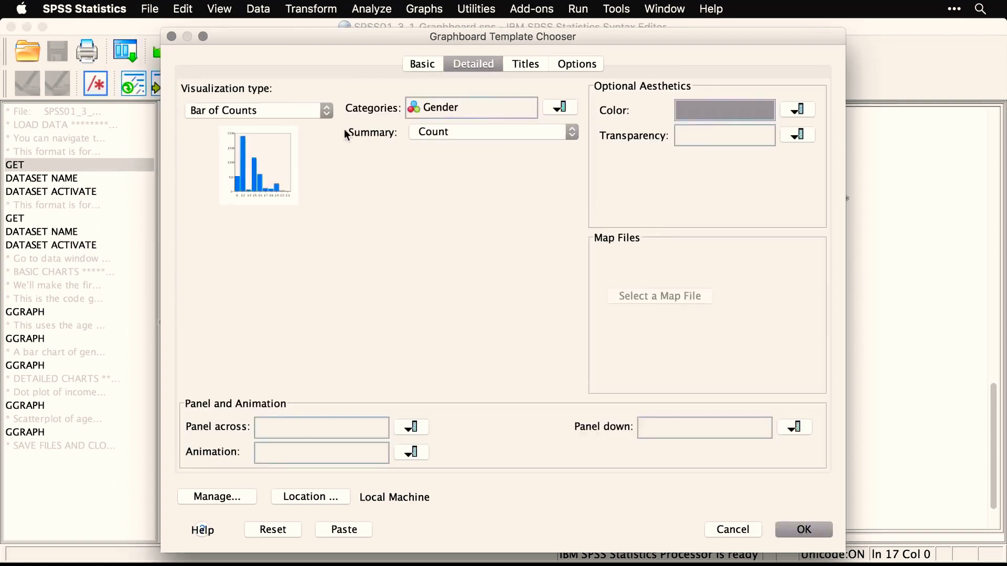
{"action": "left_click", "coordinate": [315, 112]}
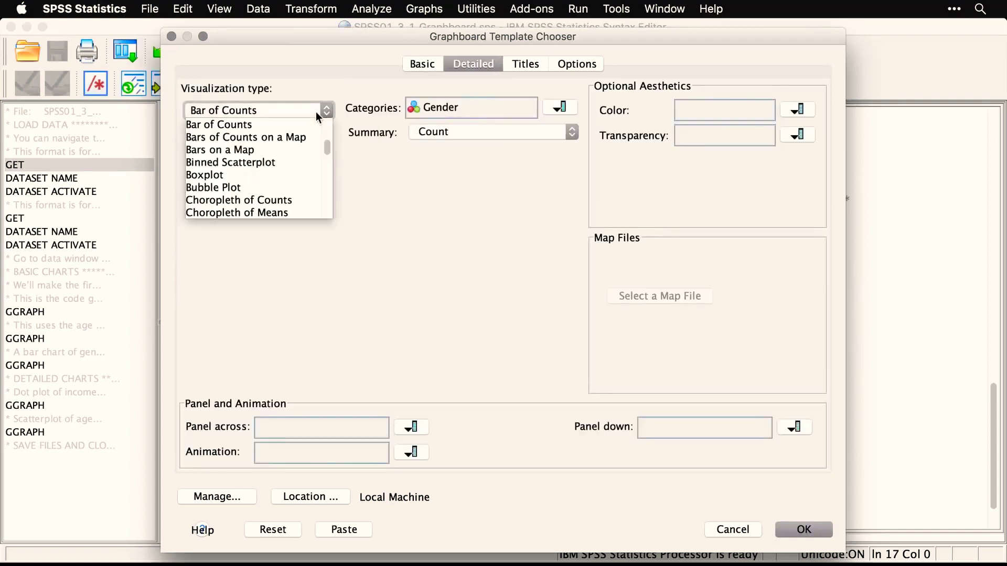
{"action": "scroll", "coordinate": [294, 147], "scroll_direction": "down", "scroll_amount": 8}
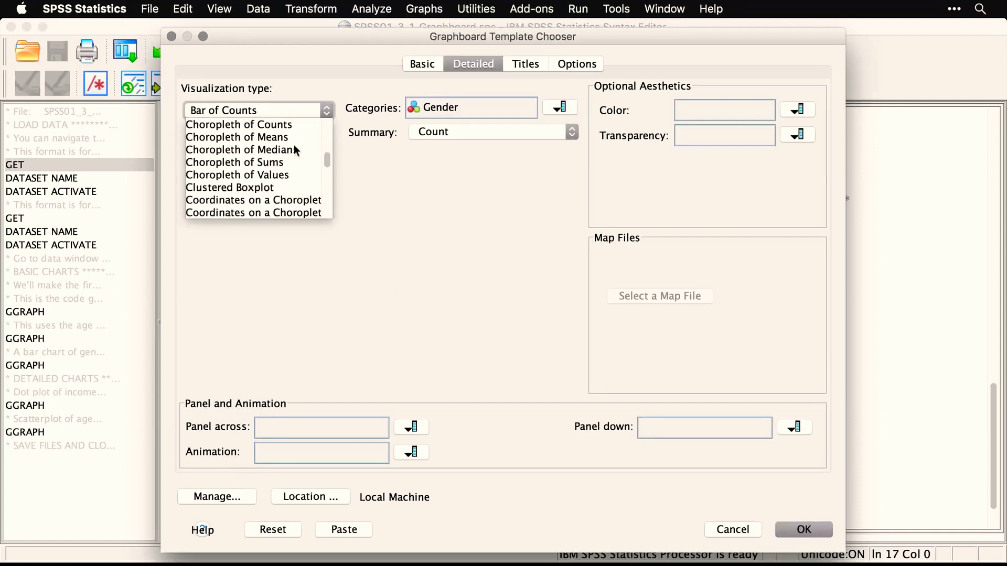
{"action": "scroll", "coordinate": [293, 149], "scroll_direction": "down", "scroll_amount": 4}
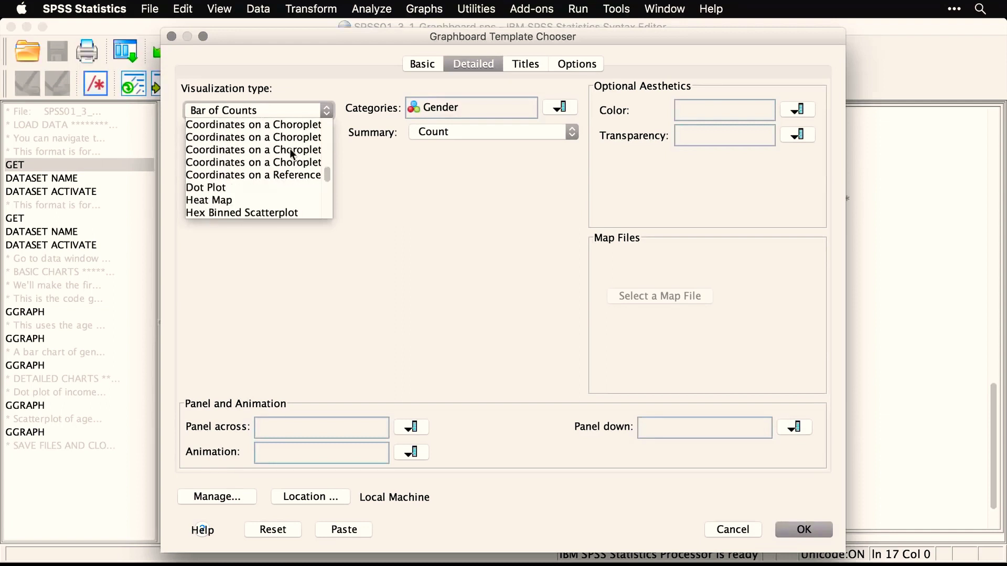
{"action": "left_click", "coordinate": [207, 187]}
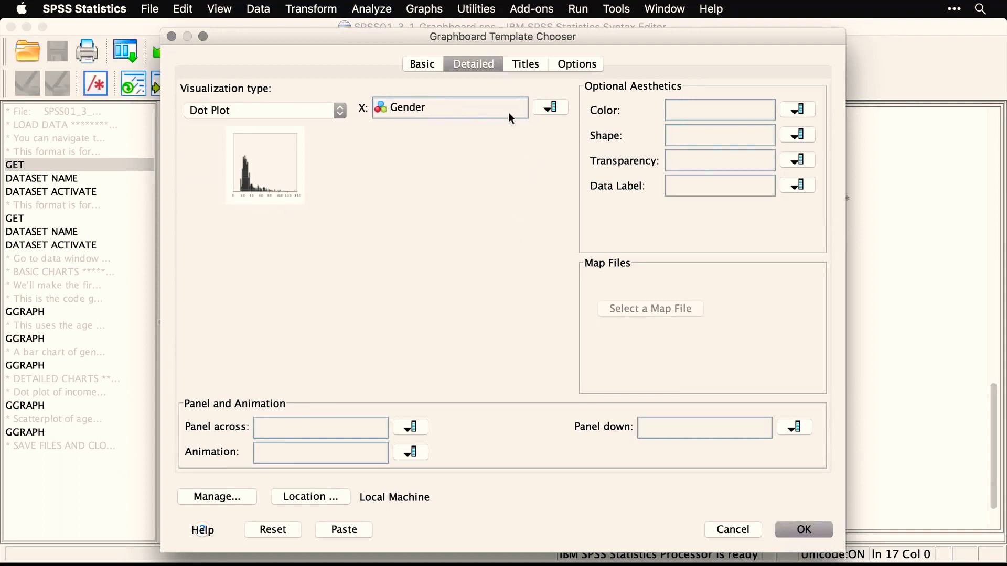
Assign Household income in thousands as the dot plot's X variable and generate the chart
{"action": "left_click", "coordinate": [548, 110]}
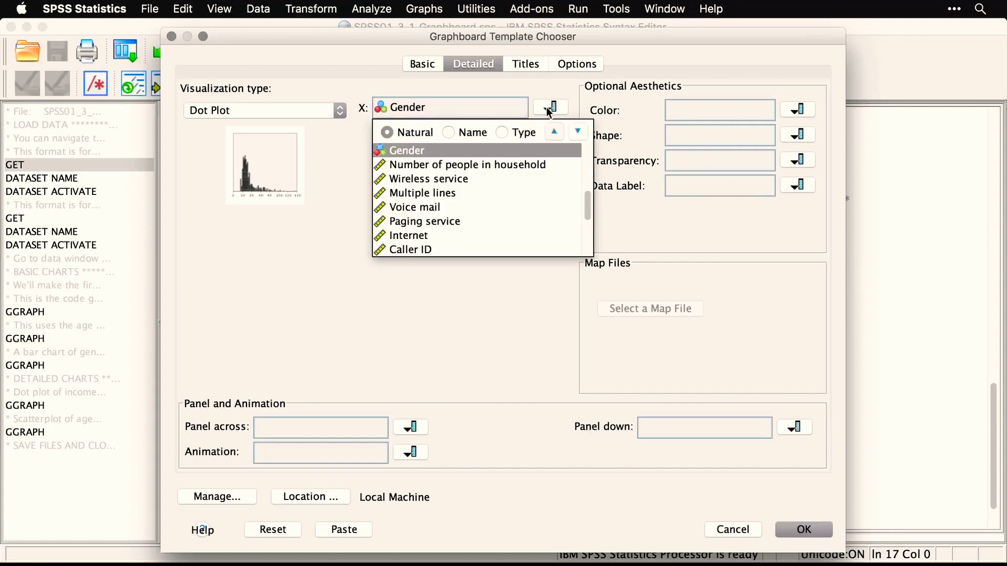
{"action": "left_click", "coordinate": [587, 171]}
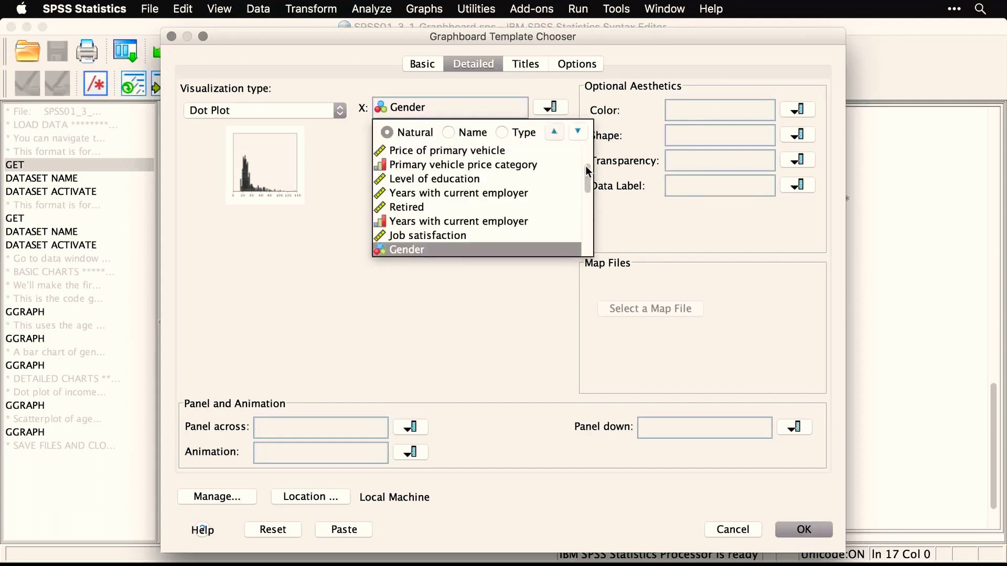
{"action": "left_click_drag", "start_coordinate": [588, 170], "coordinate": [588, 157]}
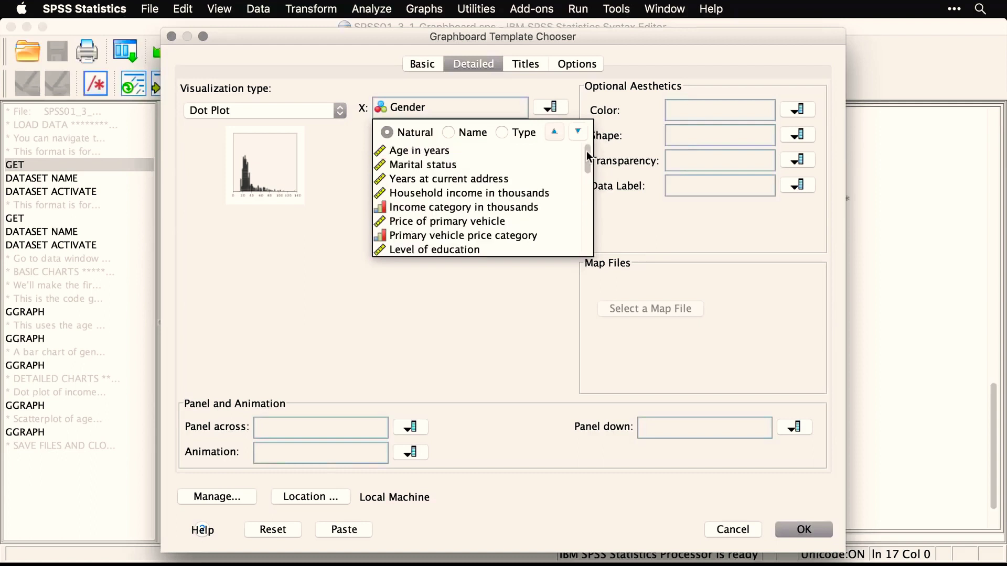
{"action": "left_click", "coordinate": [512, 197]}
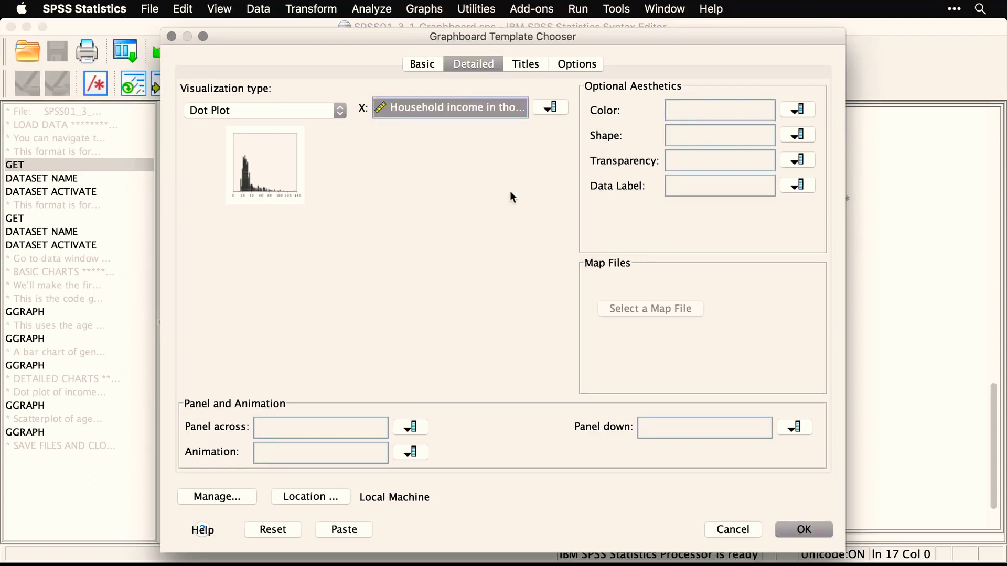
{"action": "left_click", "coordinate": [805, 530]}
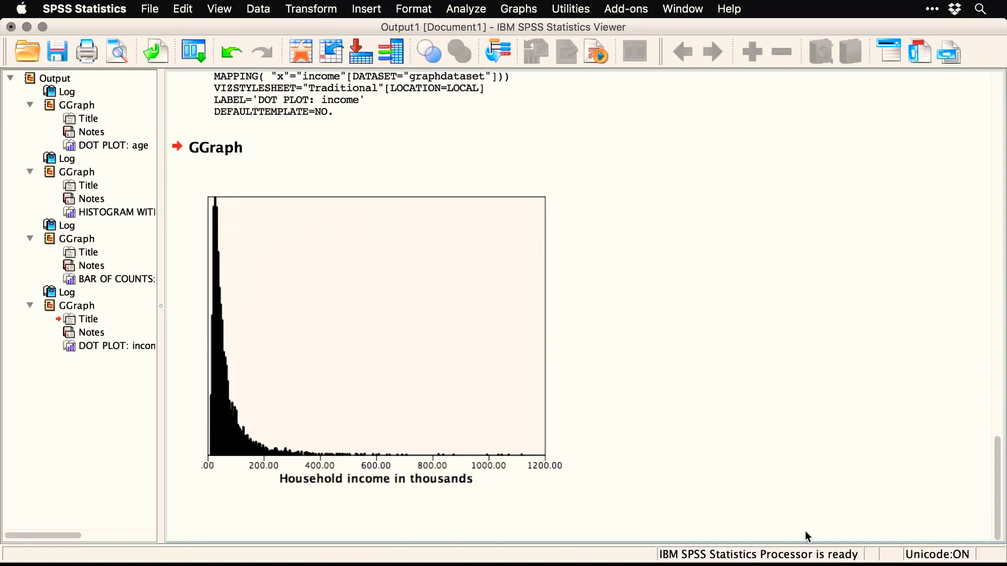
Open the income dot plot in the Graphboard Editor and set the x-axis labels' minimum decimal digits to 0
{"action": "left_click", "coordinate": [554, 465]}
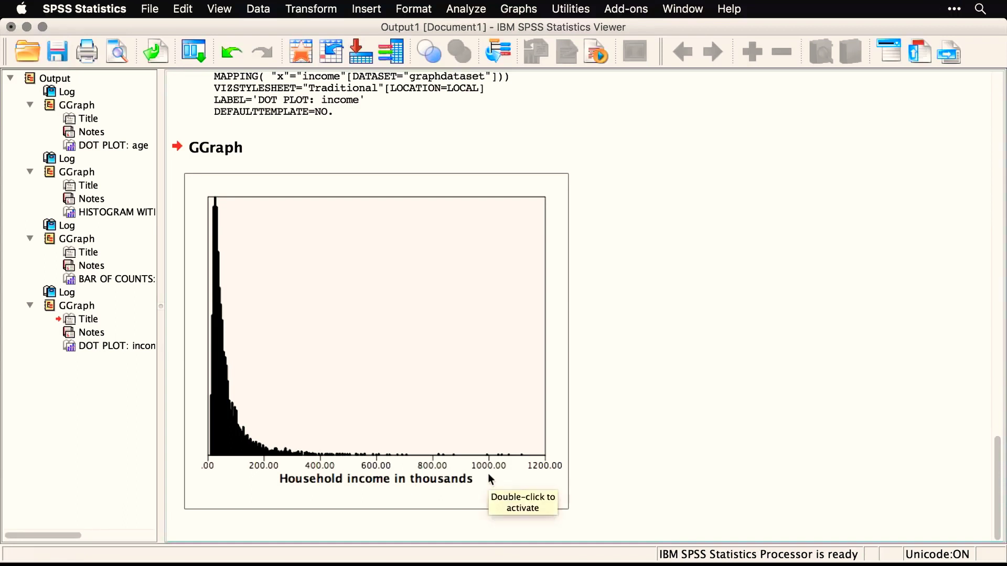
{"action": "left_click", "coordinate": [245, 431]}
{"action": "double_click", "coordinate": [245, 432]}
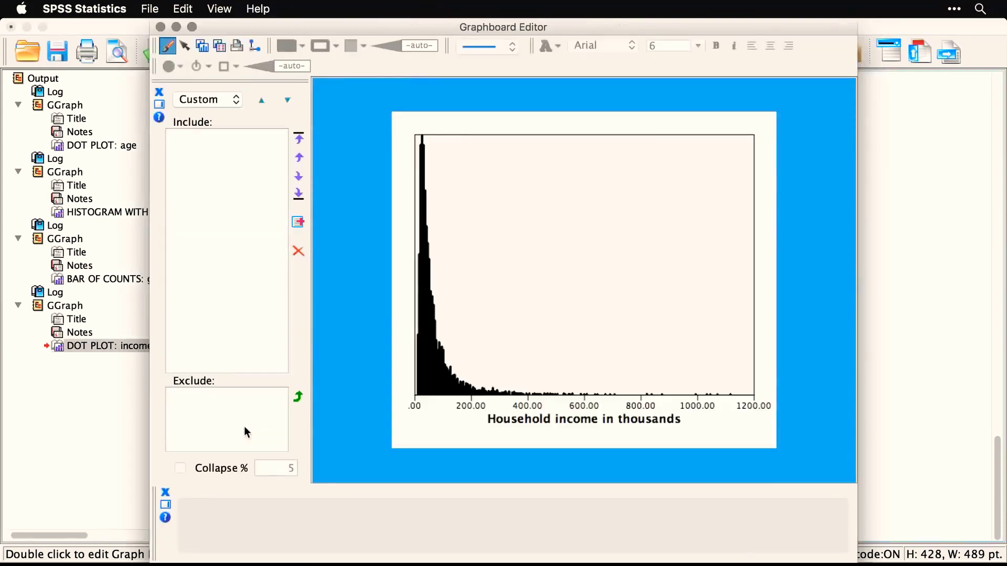
{"action": "left_click", "coordinate": [478, 412]}
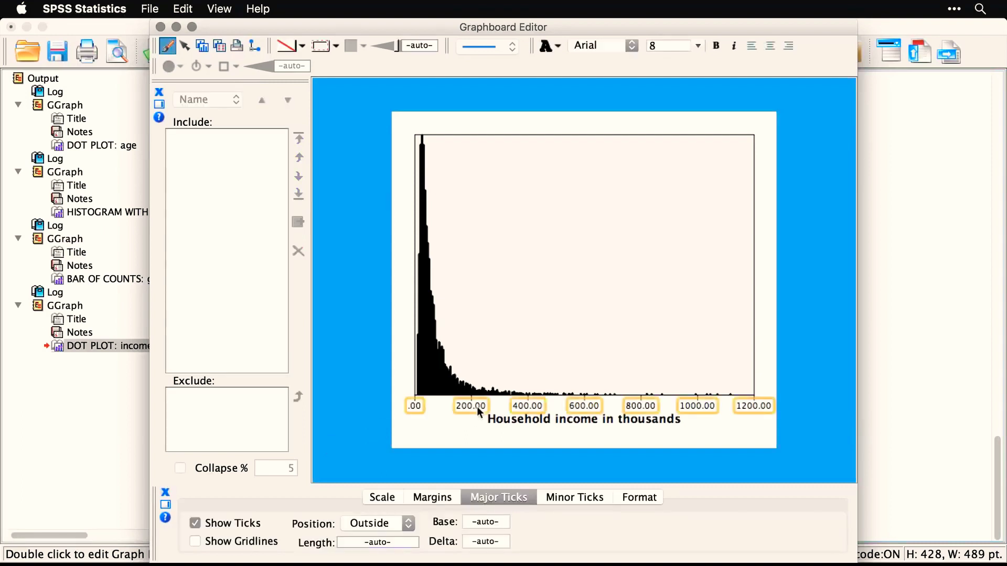
{"action": "left_click", "coordinate": [635, 502]}
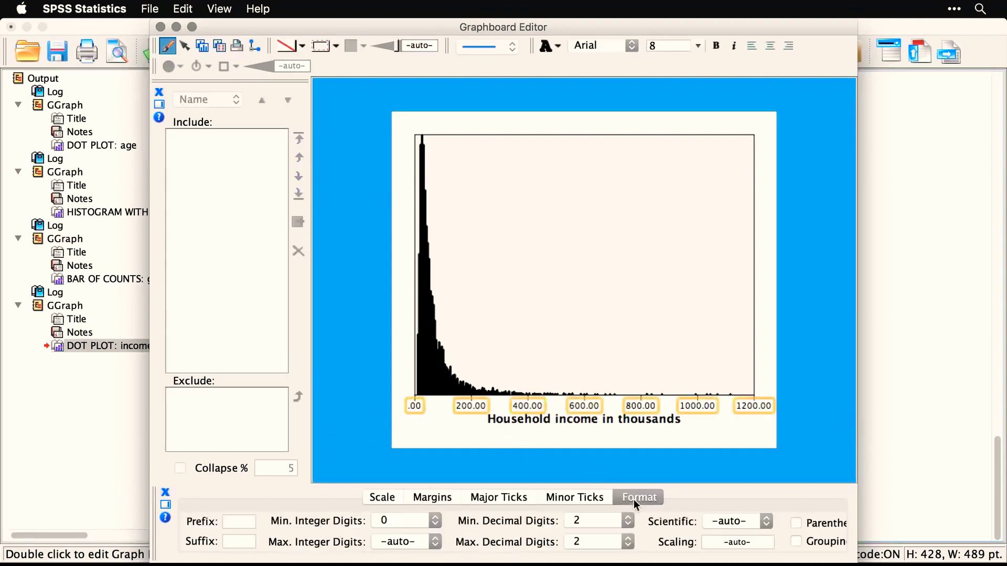
{"action": "left_click", "coordinate": [600, 519]}
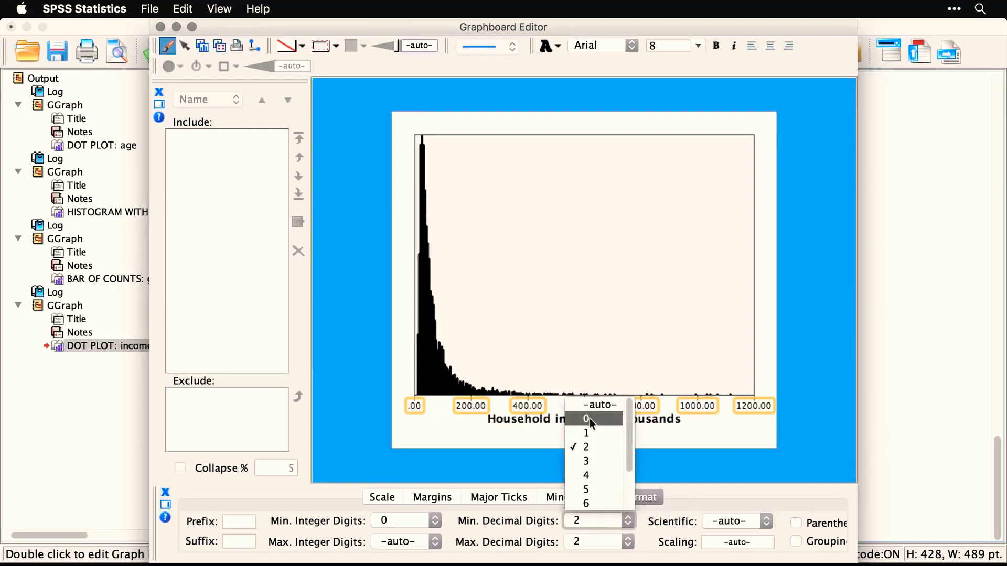
{"action": "left_click", "coordinate": [590, 418]}
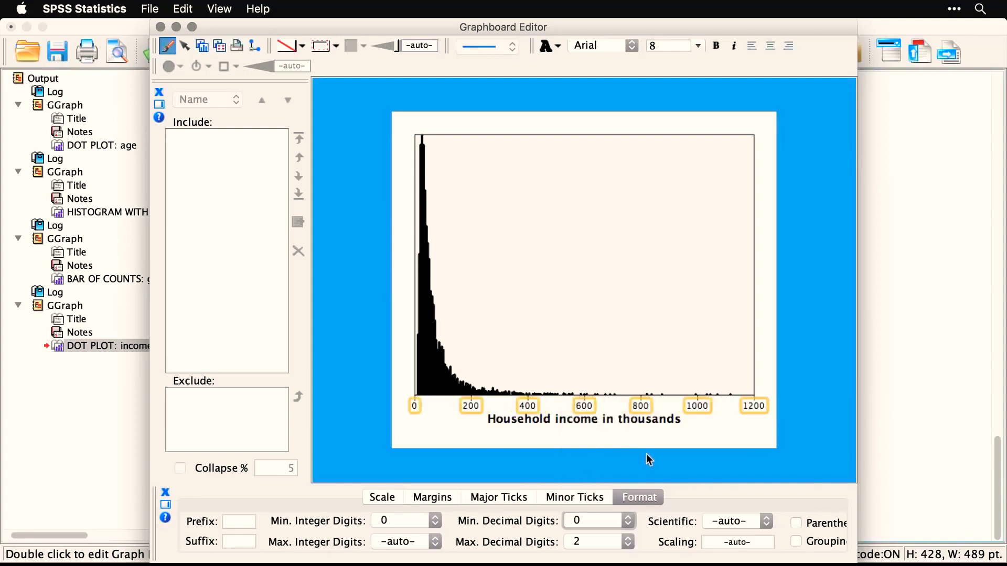
Change the modifier of the income dot plot's points to Dodge and view the chart with nothing selected
{"action": "left_click", "coordinate": [432, 367]}
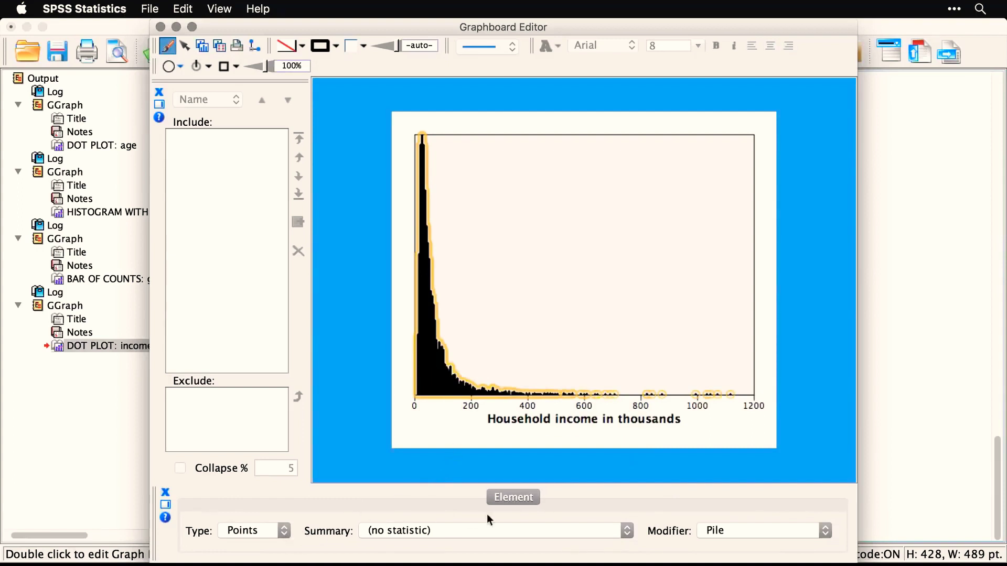
{"action": "left_click", "coordinate": [807, 538]}
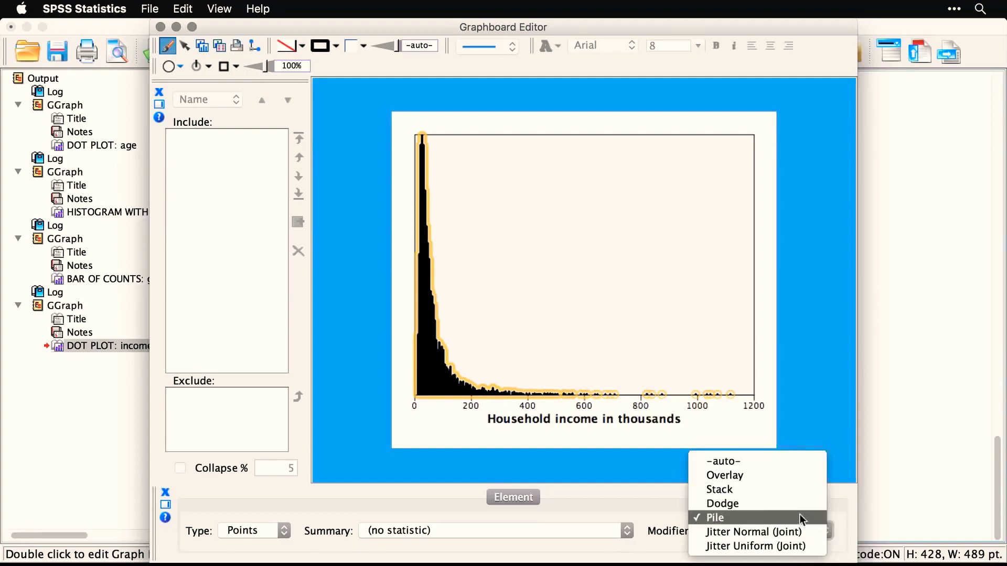
{"action": "left_click", "coordinate": [790, 505]}
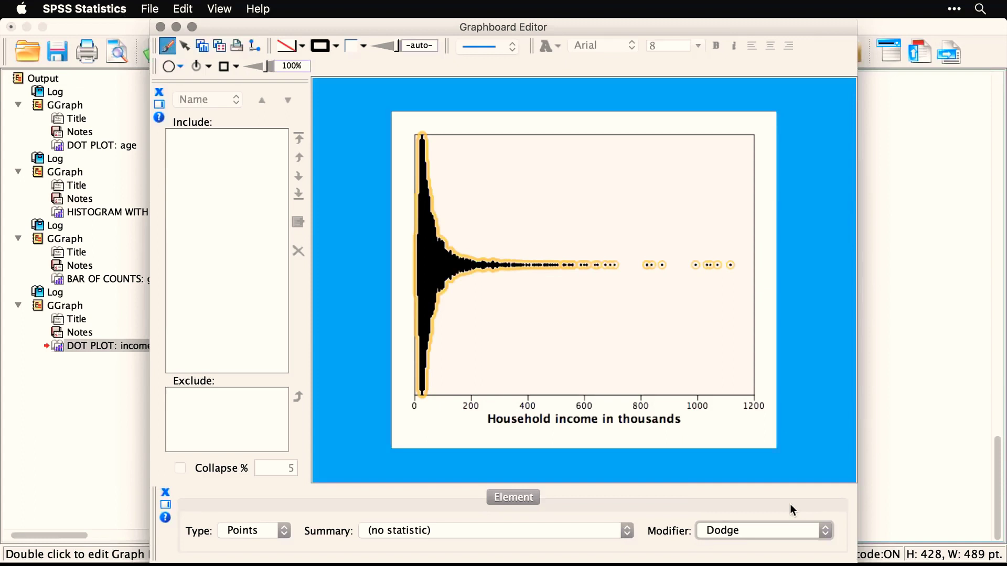
{"action": "left_click", "coordinate": [706, 310]}
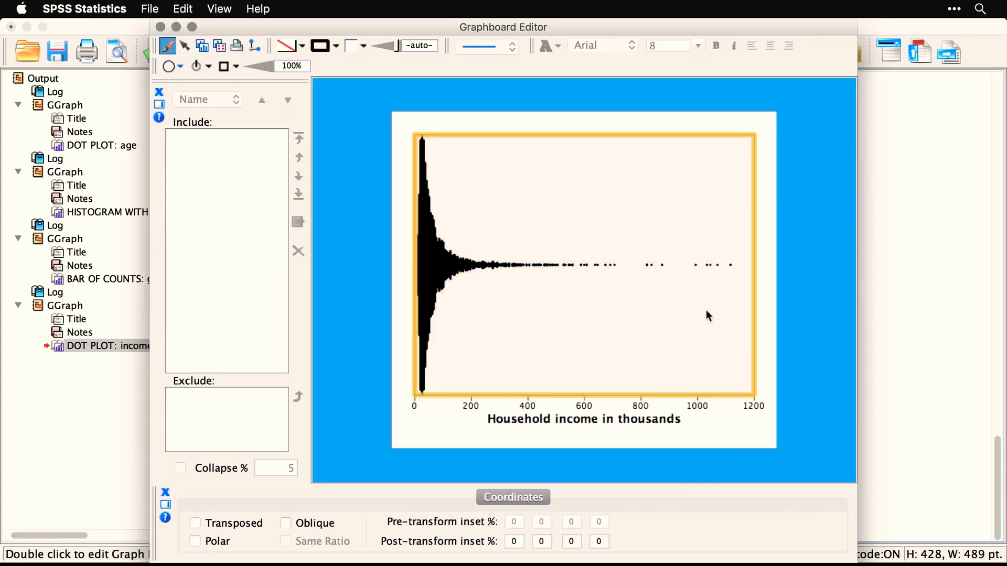
{"action": "left_click", "coordinate": [803, 325]}
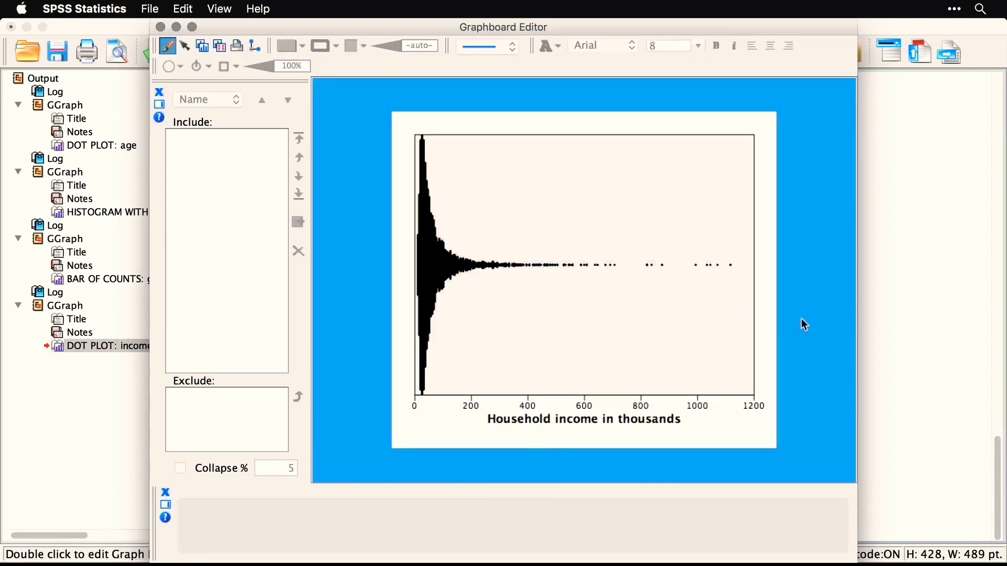
Try the Jitter Normal (Joint) modifier on the income points and view the deselected chart
{"action": "left_click", "coordinate": [431, 263]}
{"action": "left_click", "coordinate": [777, 530]}
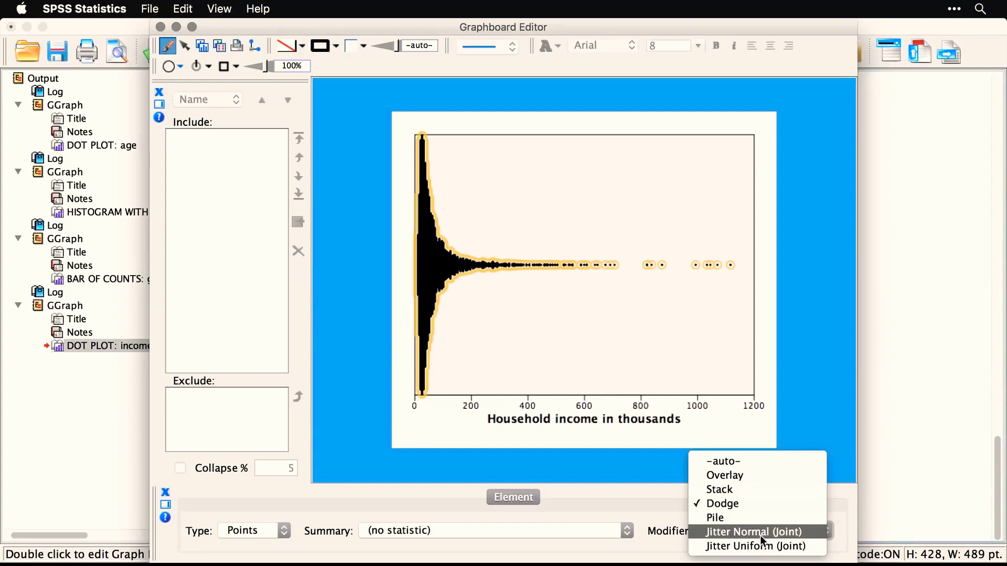
{"action": "left_click", "coordinate": [760, 536]}
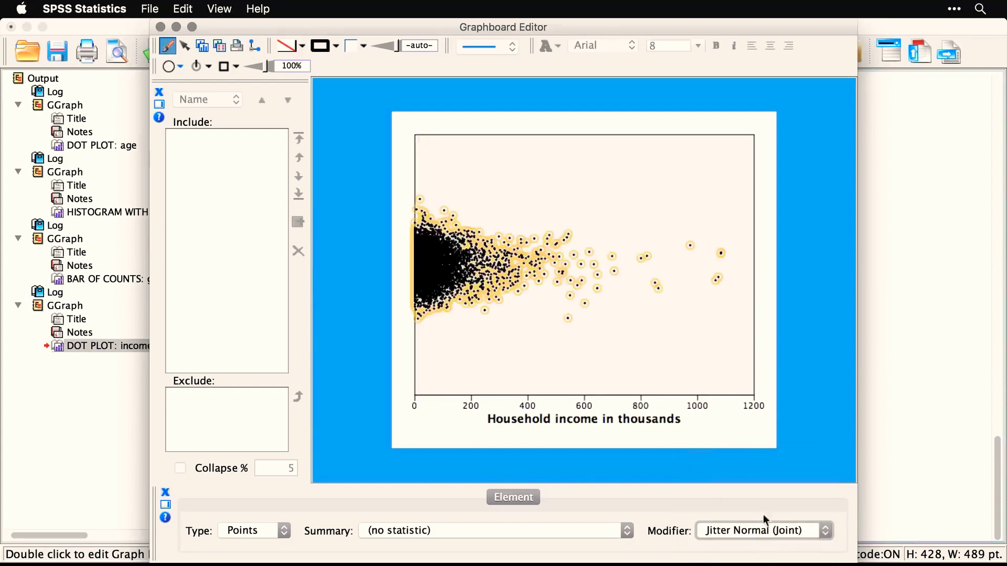
{"action": "left_click", "coordinate": [810, 325]}
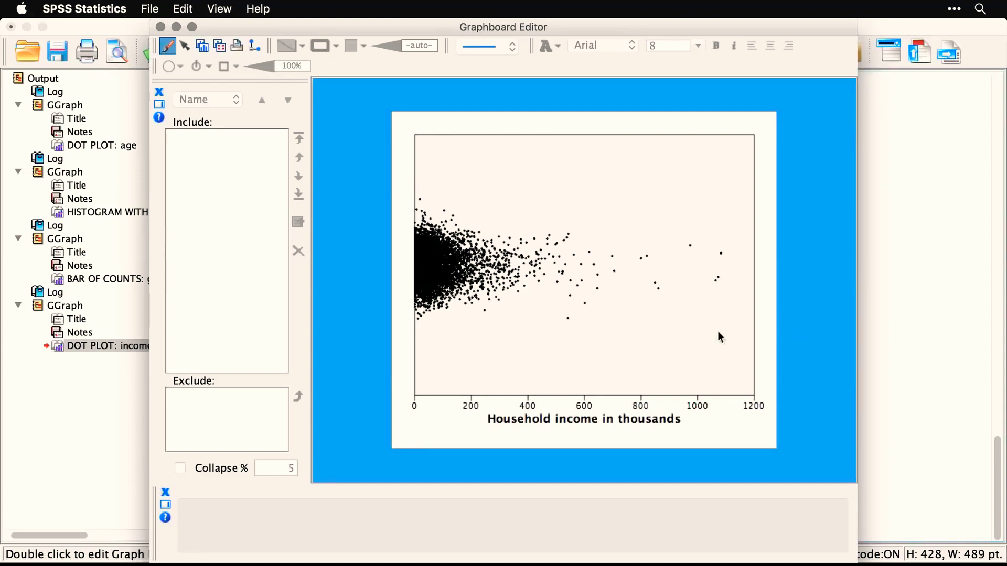
Try the Jitter Uniform (Joint) modifier on the income points and view the deselected chart
{"action": "left_click", "coordinate": [428, 274]}
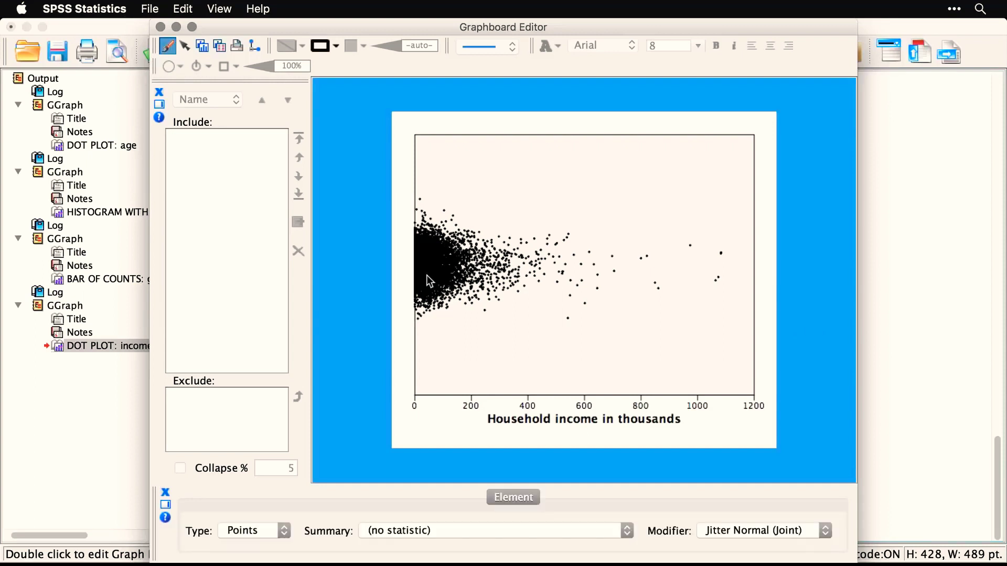
{"action": "left_click", "coordinate": [765, 534]}
{"action": "left_click", "coordinate": [765, 540]}
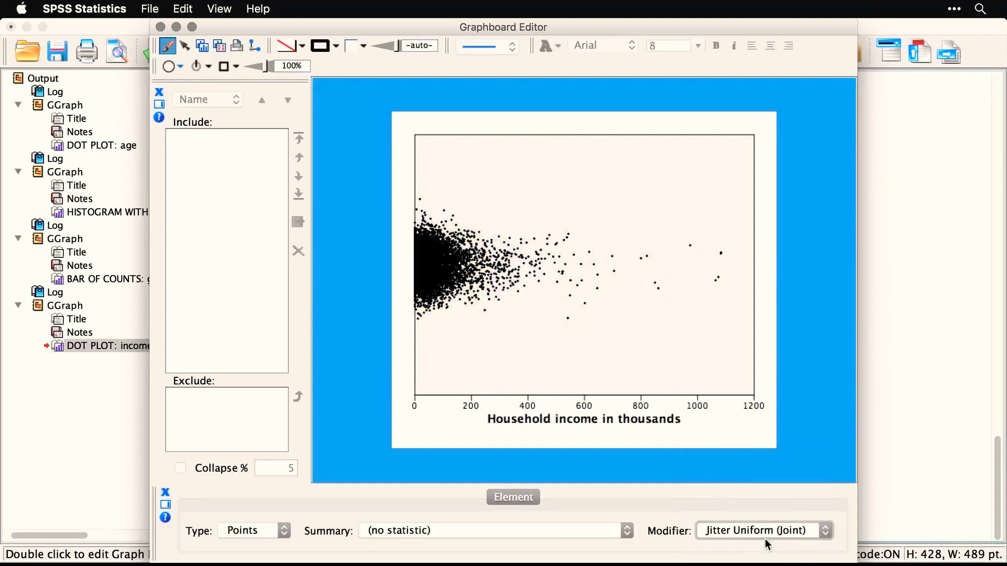
{"action": "left_click", "coordinate": [811, 373]}
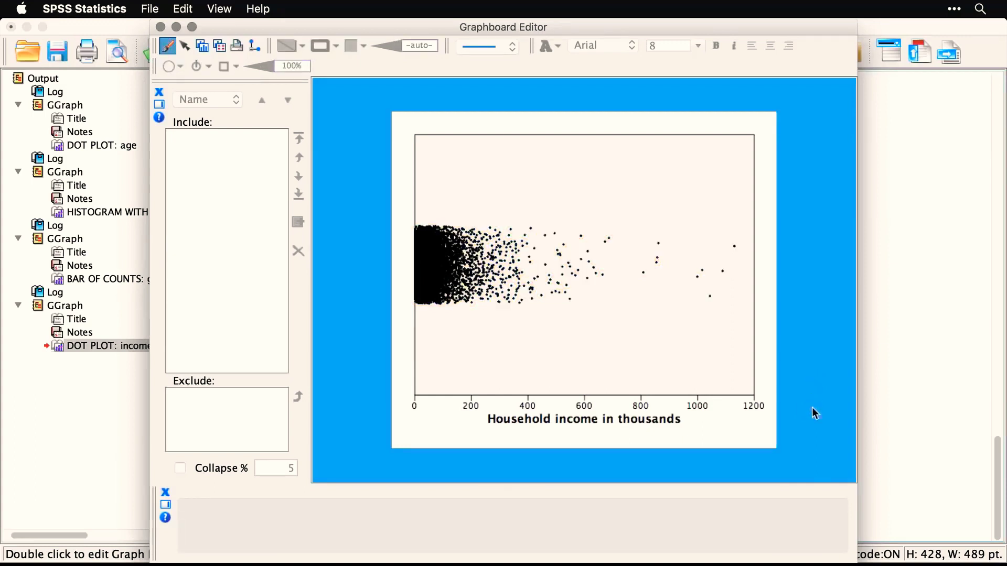
Set the income points' modifier back to Dodge, then close the chart editor and return to the Graphboard syntax file
{"action": "left_click", "coordinate": [423, 276]}
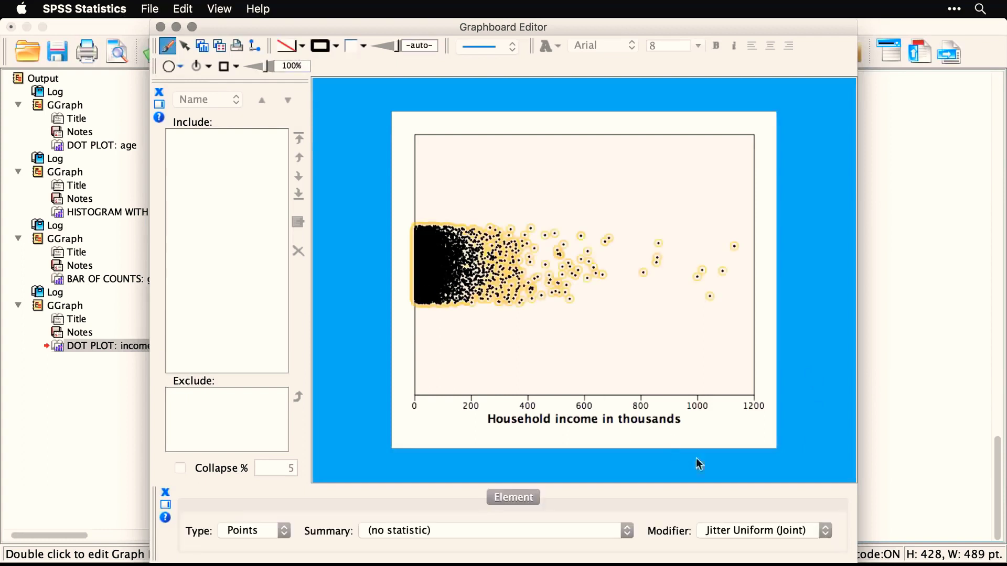
{"action": "left_click", "coordinate": [774, 540]}
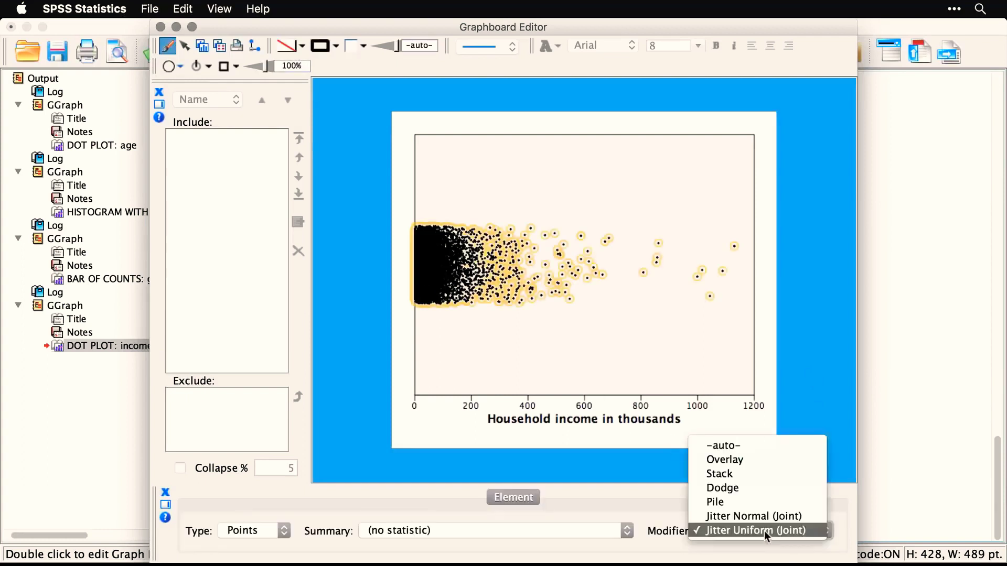
{"action": "left_click", "coordinate": [760, 490]}
{"action": "left_click", "coordinate": [796, 417]}
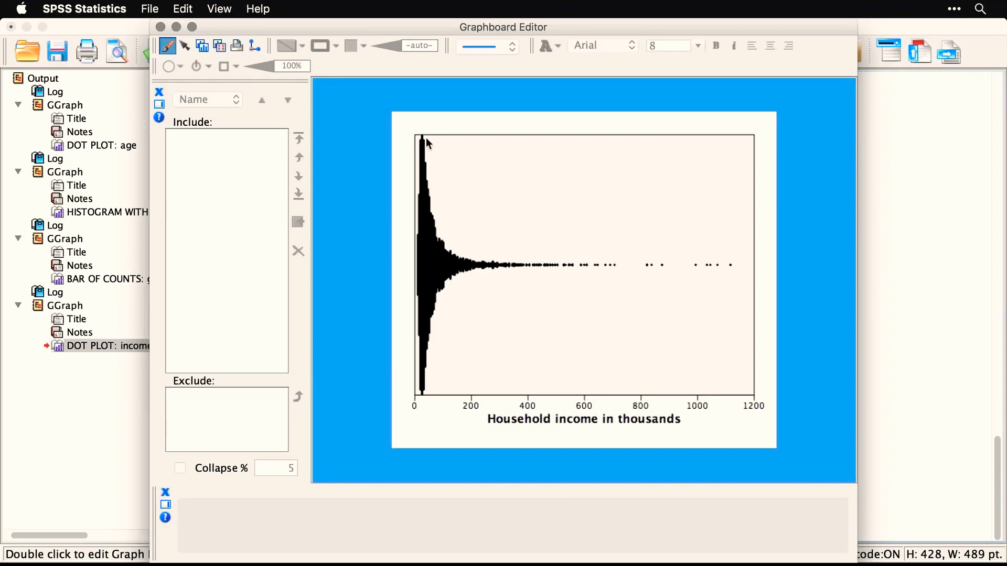
{"action": "left_click", "coordinate": [161, 27]}
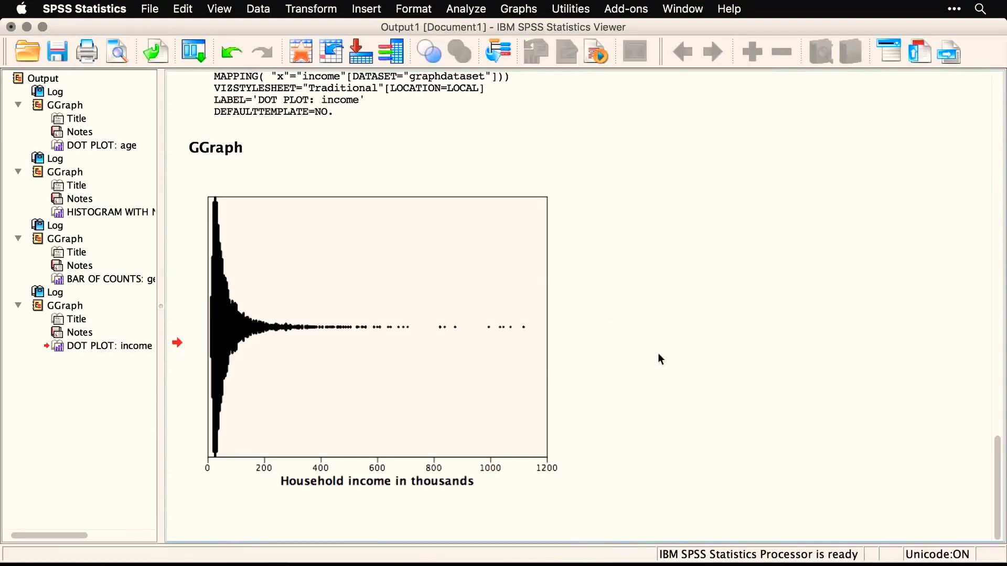
{"action": "key", "text": "super+grave"}
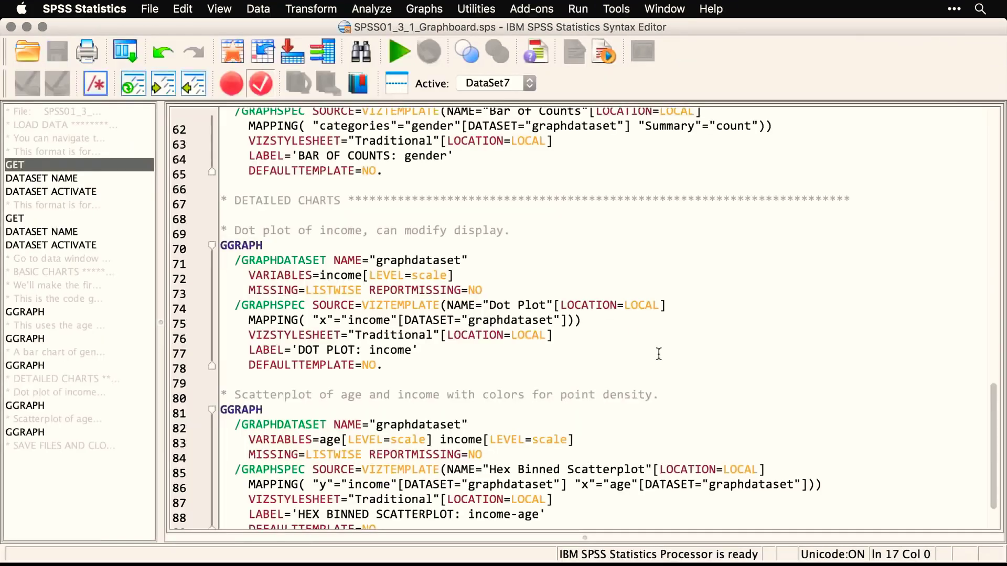
Run the Hex Binned Scatterplot GGRAPH syntax for age and income, then view the resulting chart in full in the output
{"action": "scroll", "coordinate": [659, 355], "scroll_direction": "down", "scroll_amount": 3}
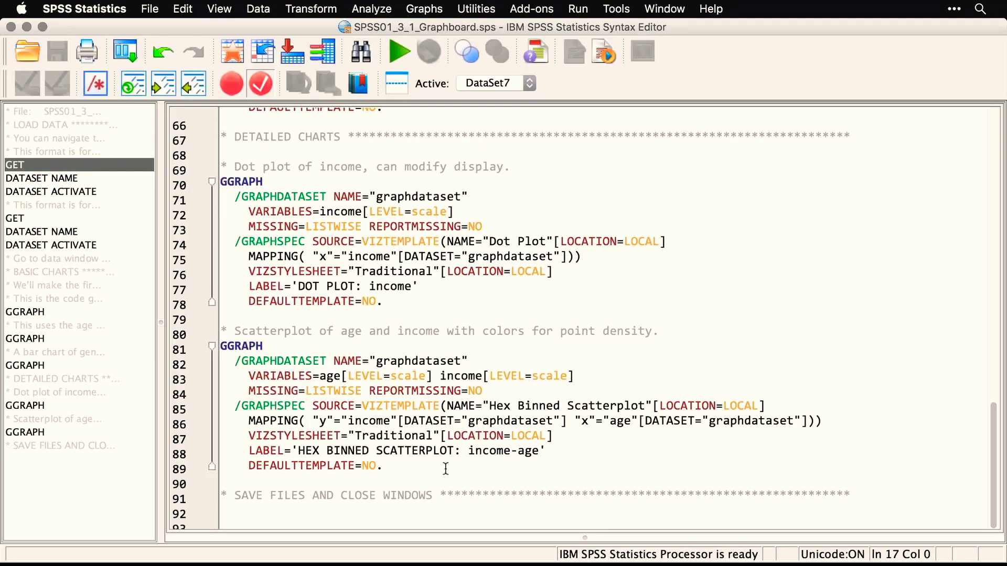
{"action": "left_click_drag", "start_coordinate": [398, 470], "coordinate": [214, 350]}
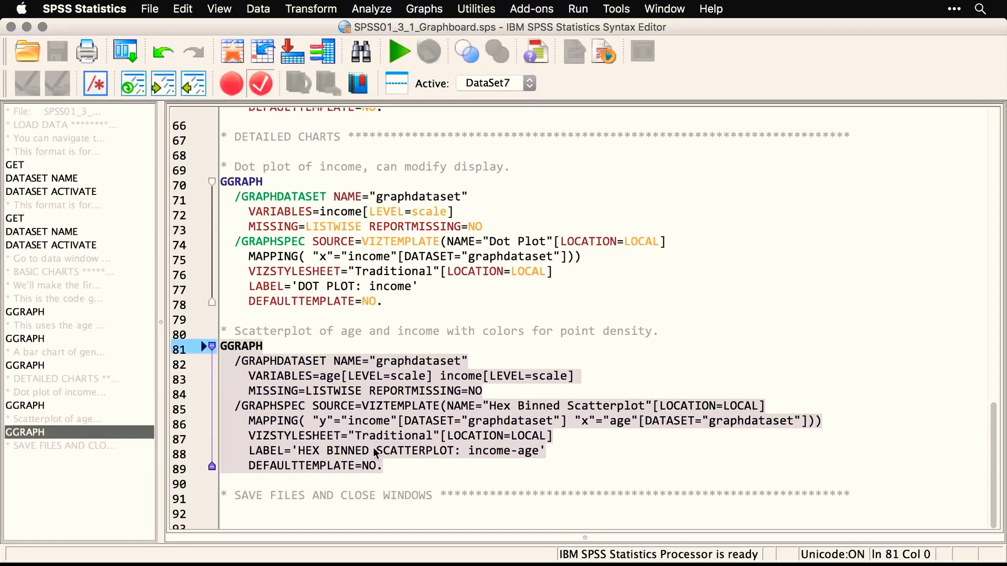
{"action": "left_click", "coordinate": [398, 52]}
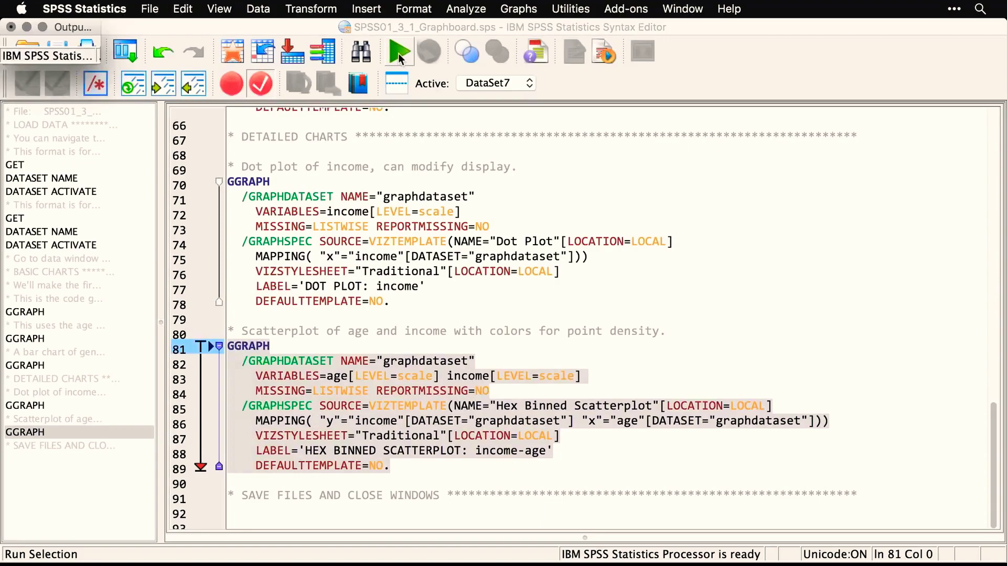
{"action": "left_click", "coordinate": [398, 52]}
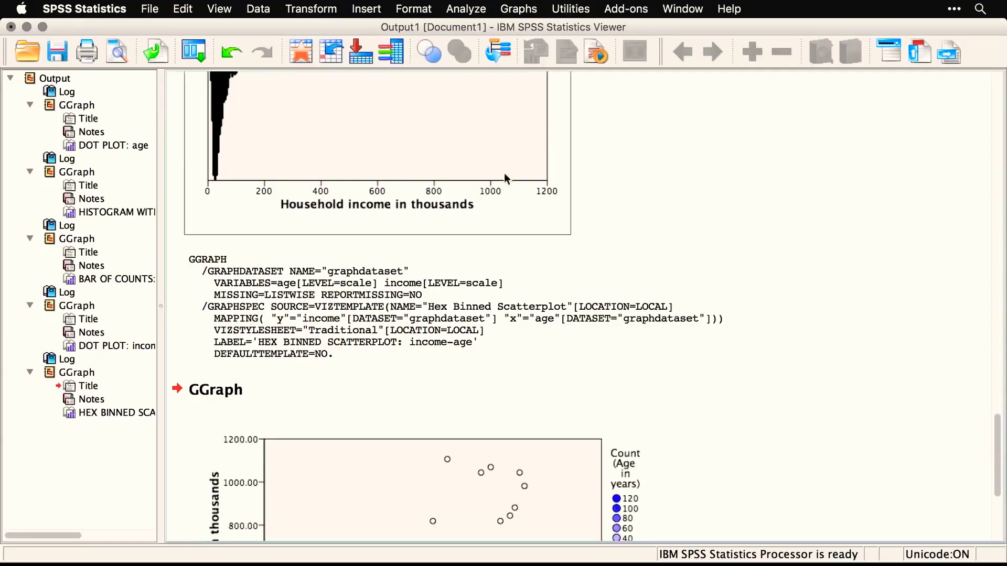
{"action": "scroll", "coordinate": [602, 288], "scroll_direction": "down", "scroll_amount": 5}
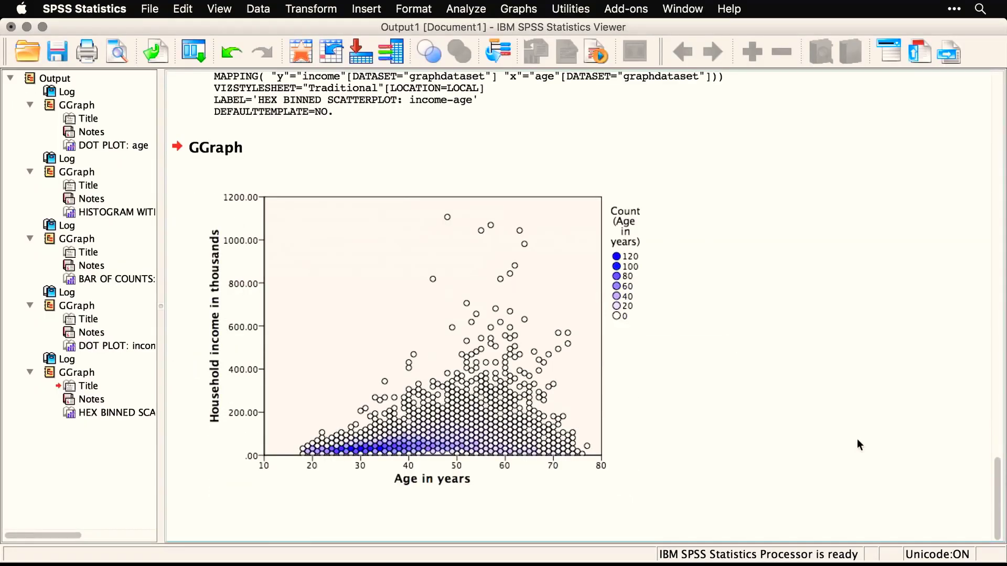
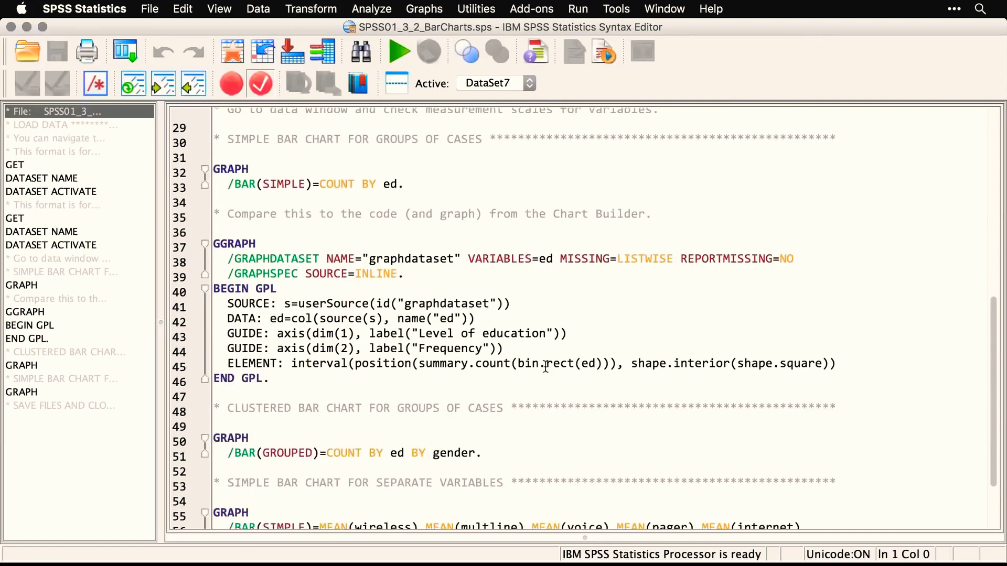
Create a legacy simple bar chart of summaries for groups of cases with Level of education [ed] as the category axis
{"action": "left_click", "coordinate": [424, 9]}
{"action": "mouse_move", "coordinate": [453, 73]}
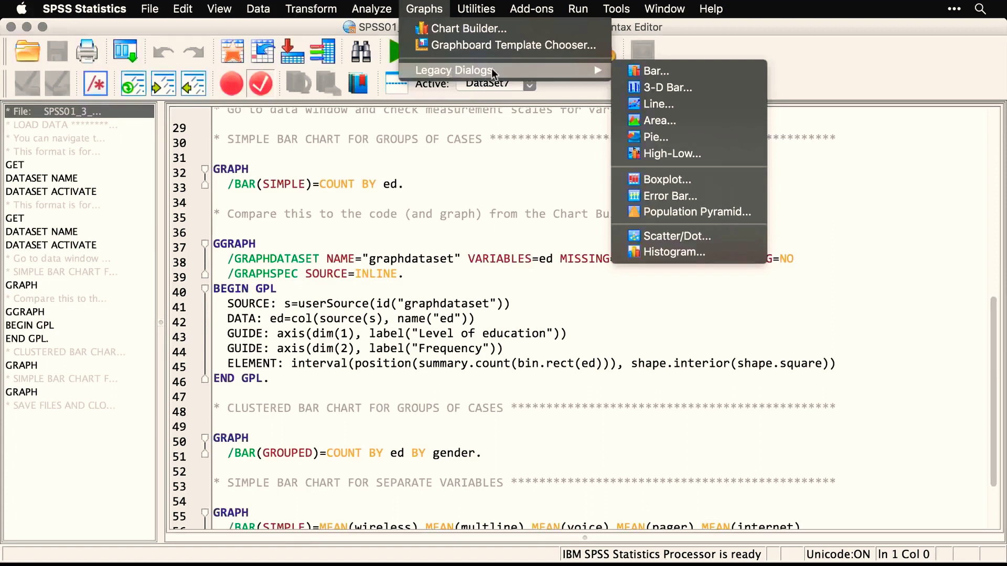
{"action": "left_click", "coordinate": [650, 69]}
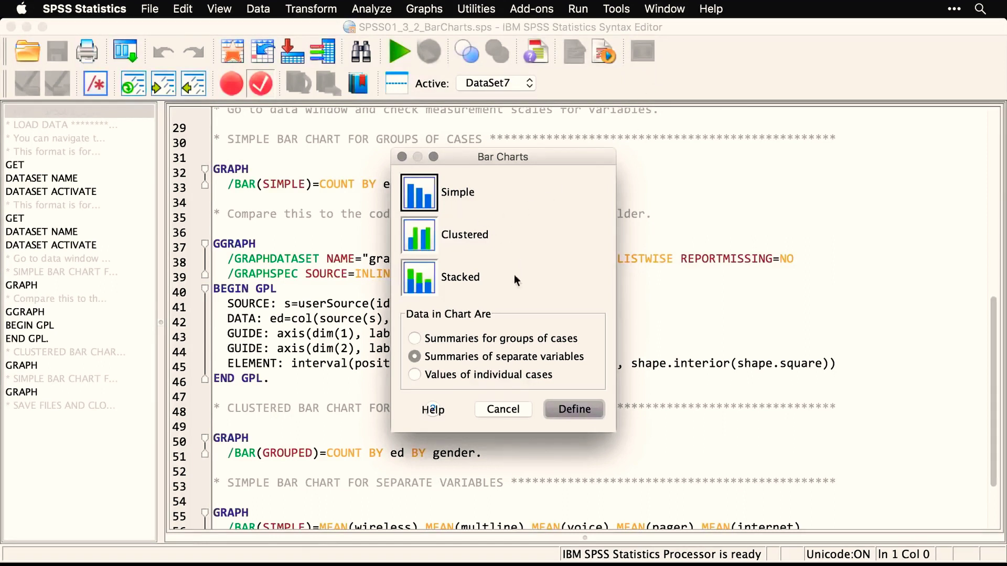
{"action": "left_click", "coordinate": [418, 339]}
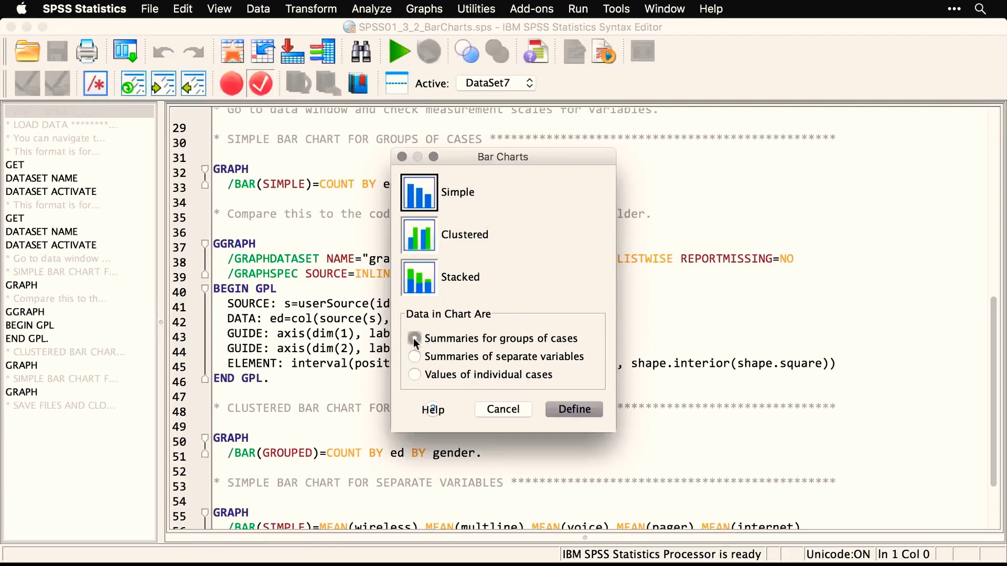
{"action": "left_click", "coordinate": [565, 405]}
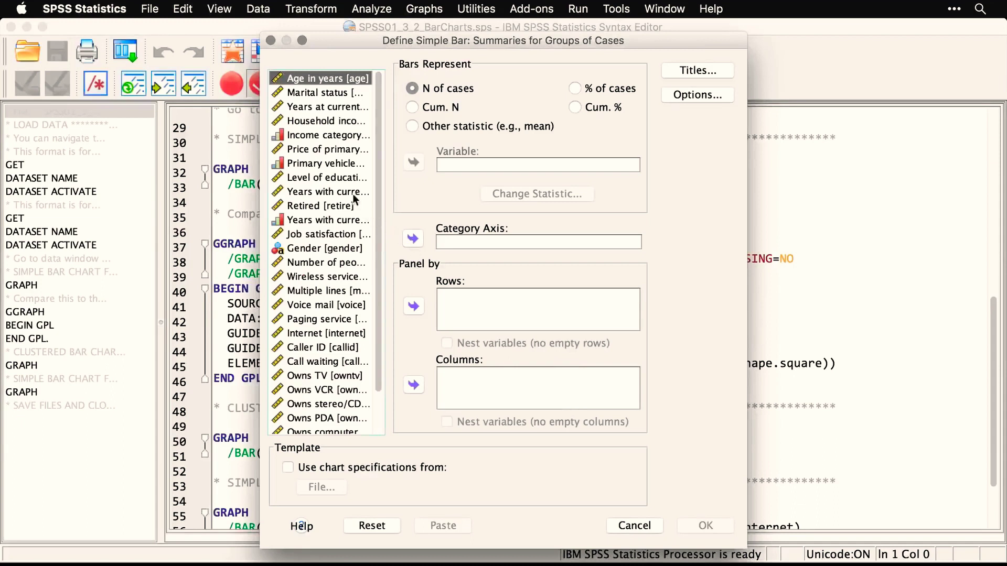
{"action": "left_click", "coordinate": [339, 181]}
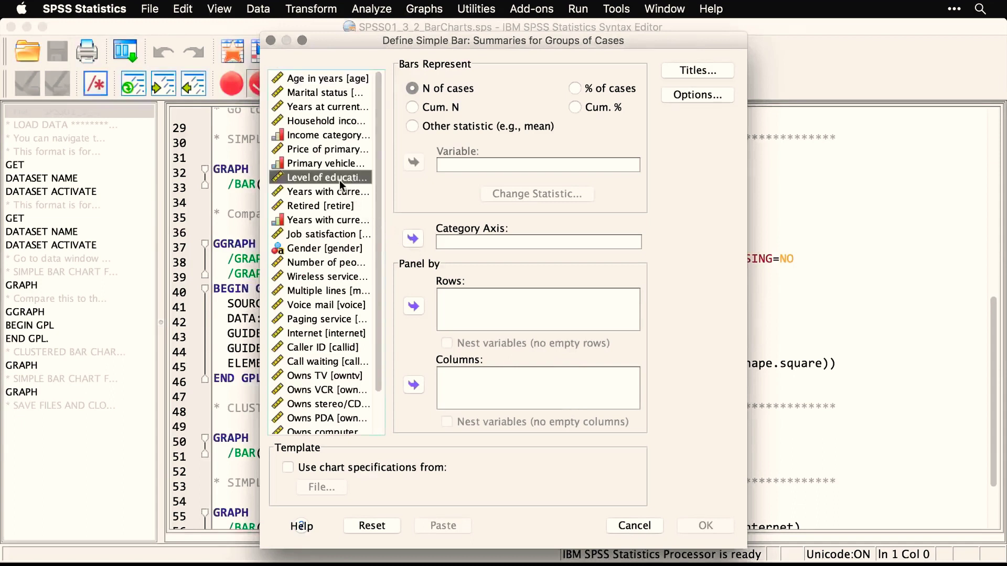
{"action": "left_click", "coordinate": [414, 239]}
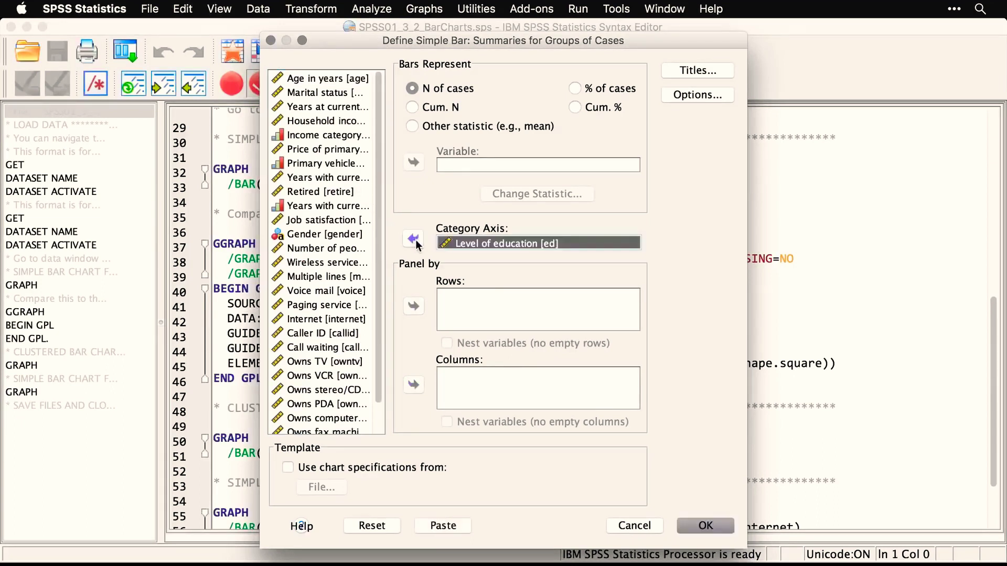
{"action": "left_click", "coordinate": [706, 529]}
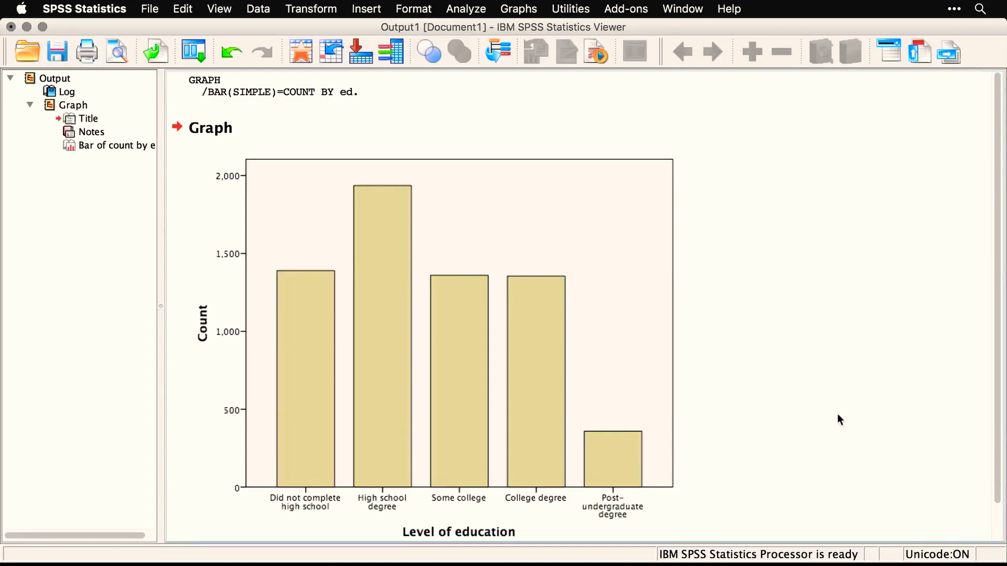
Return to the bar chart syntax file and compare the Chart Builder GGRAPH block with the short GRAPH command for education
{"action": "key", "text": "super+grave"}
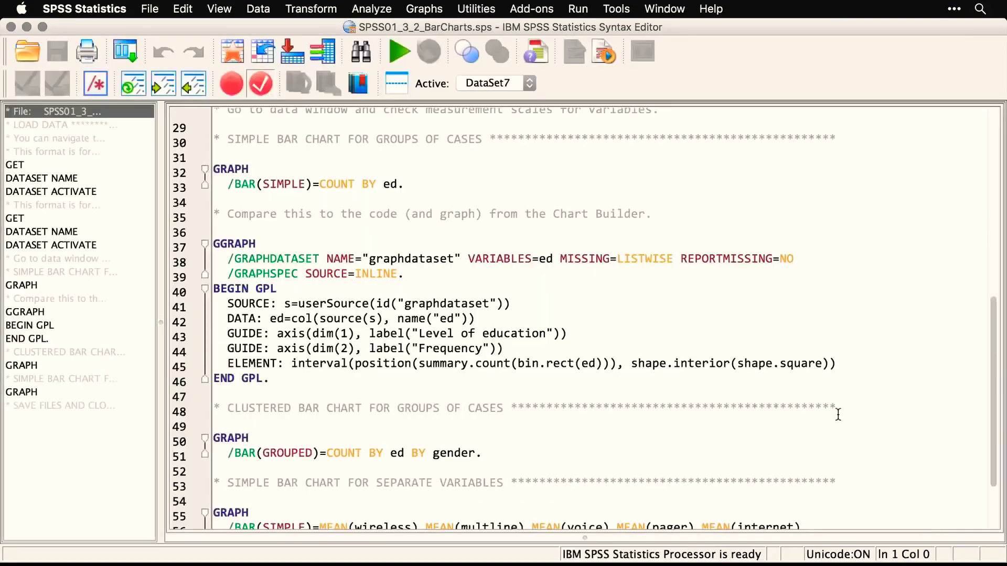
{"action": "left_click_drag", "start_coordinate": [275, 384], "coordinate": [214, 245]}
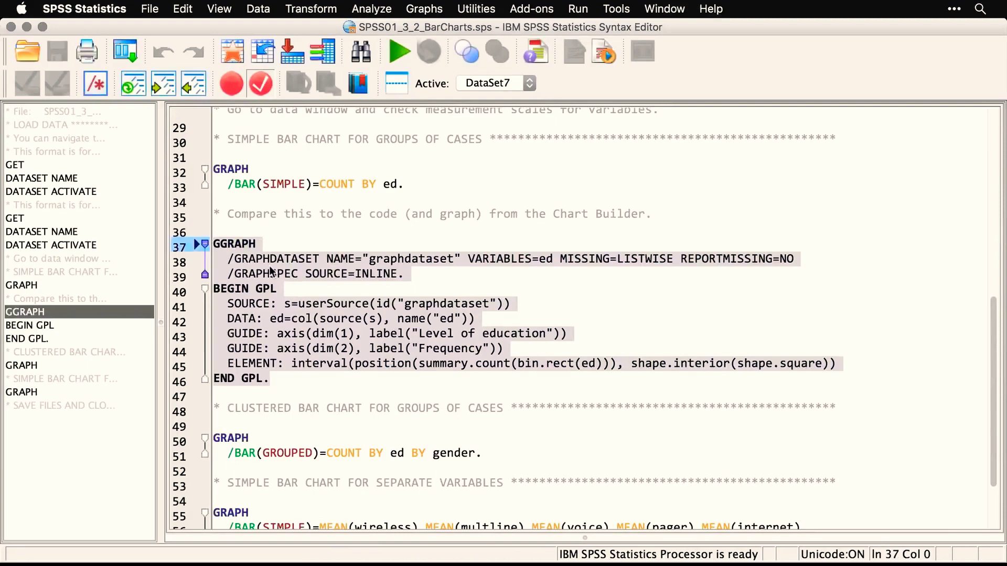
{"action": "triple_click", "coordinate": [359, 185]}
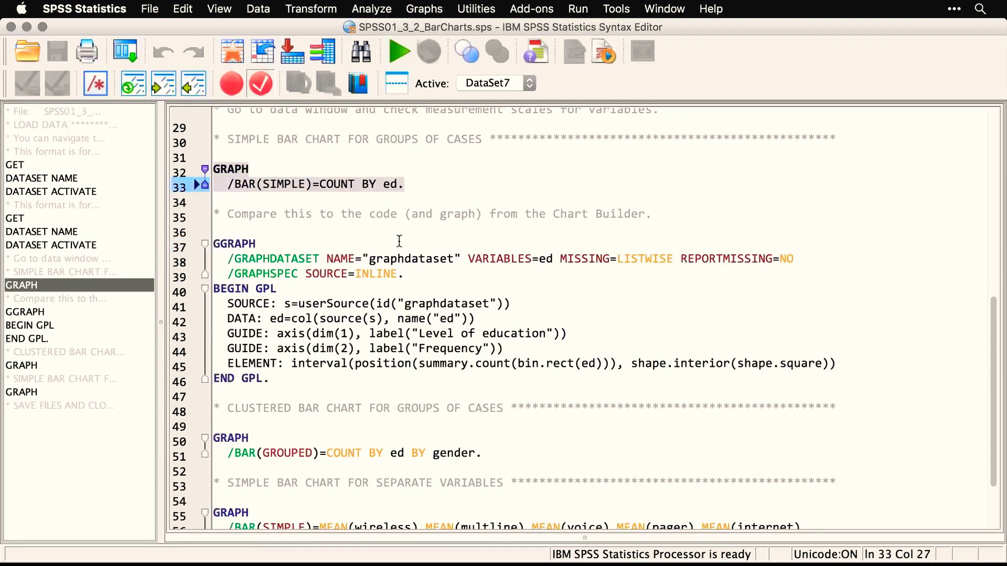
{"action": "left_click", "coordinate": [559, 343]}
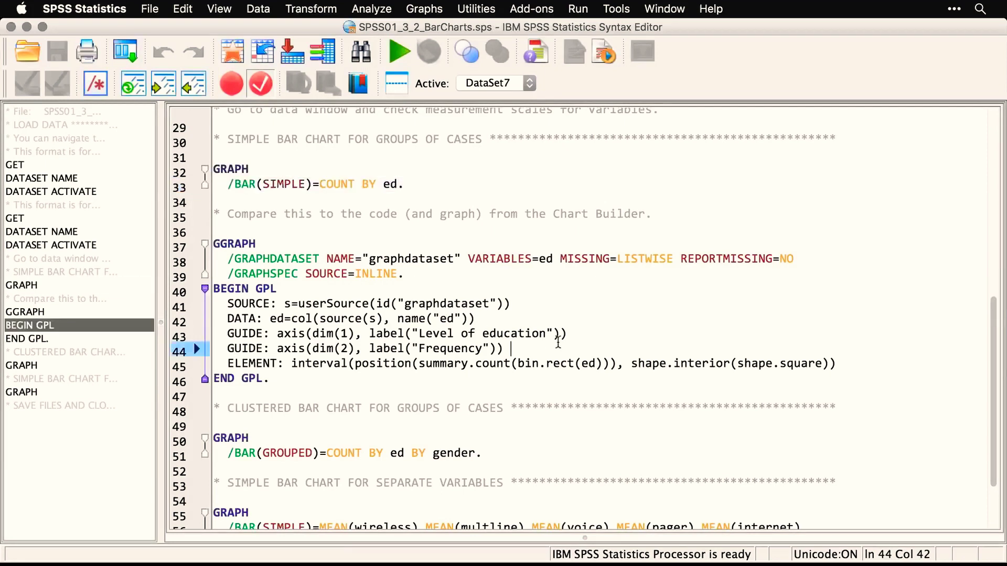
Start defining a legacy clustered bar chart that uses summaries for groups of cases
{"action": "left_click", "coordinate": [425, 8]}
{"action": "mouse_move", "coordinate": [448, 67]}
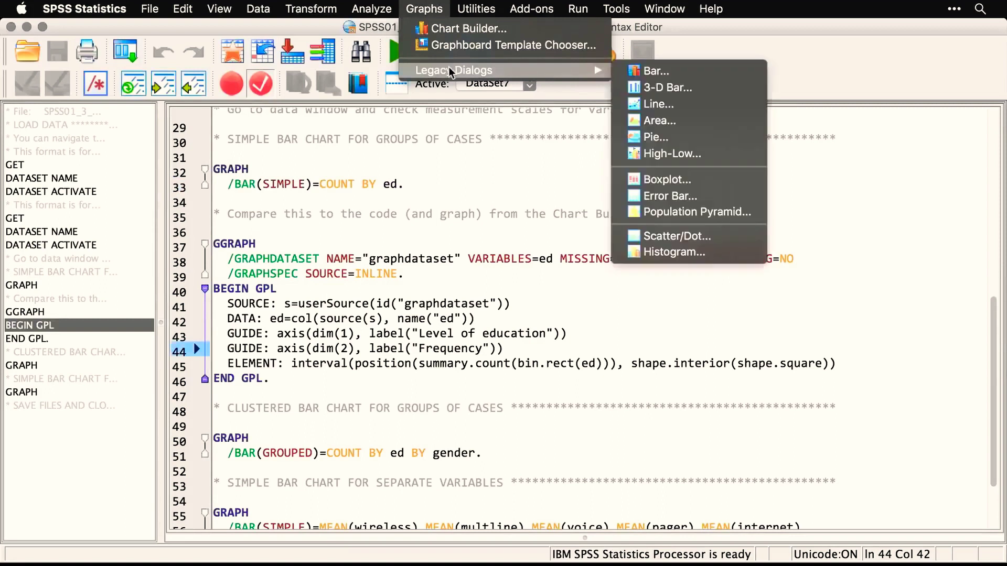
{"action": "left_click", "coordinate": [637, 70]}
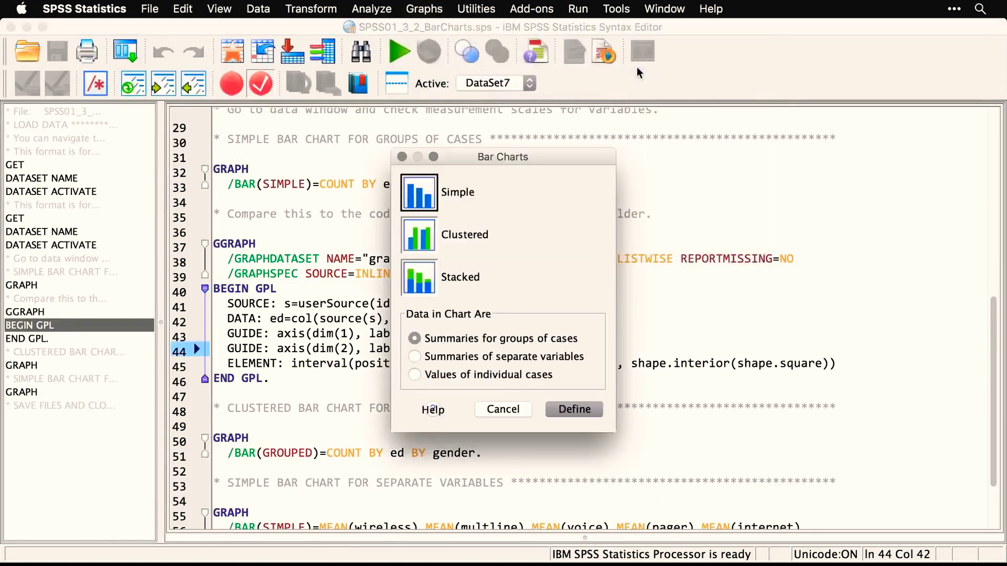
{"action": "left_click", "coordinate": [418, 240]}
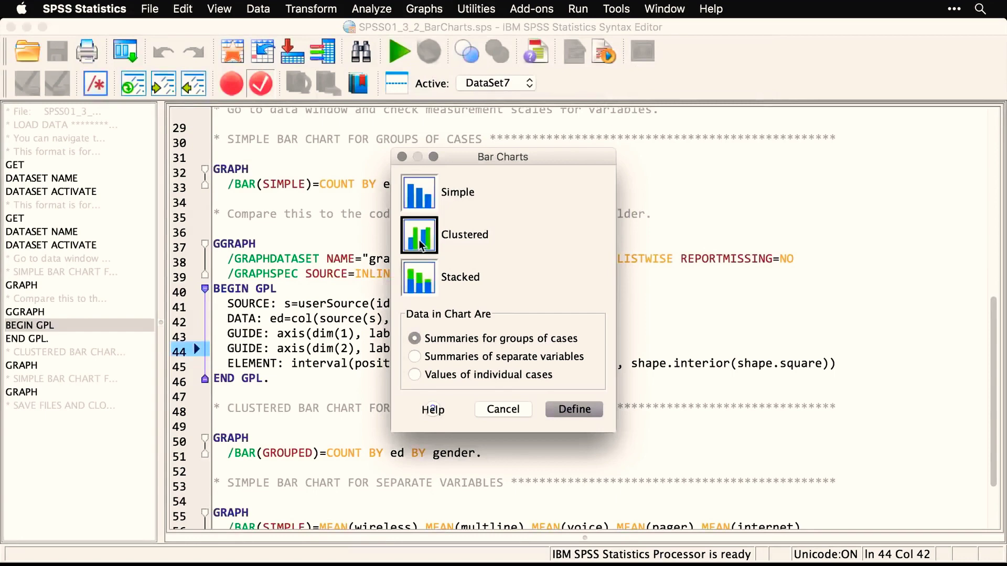
{"action": "left_click", "coordinate": [574, 409]}
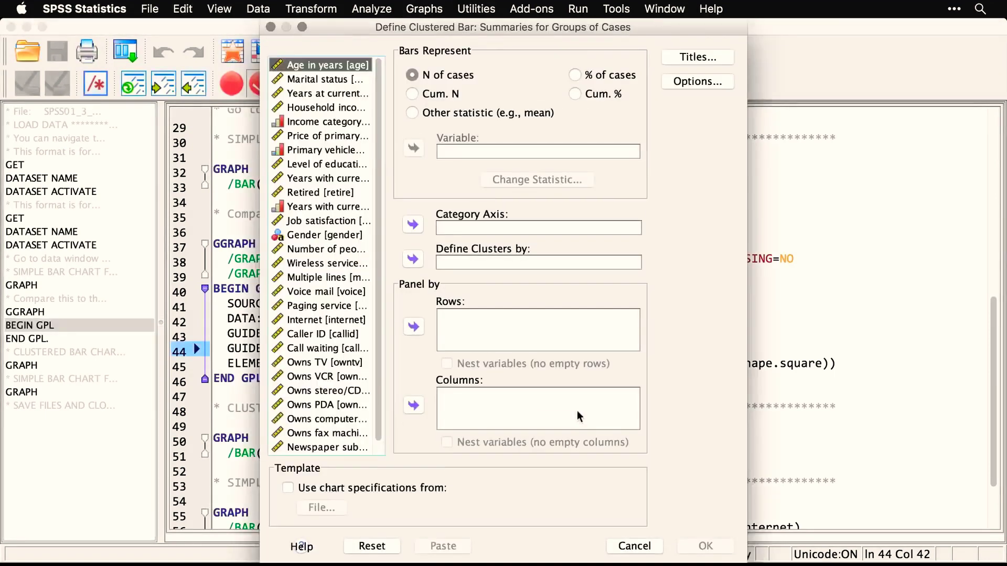
Use Level of education [ed] as the category axis and Gender as the cluster variable, then generate and view the clustered bar chart
{"action": "left_click", "coordinate": [332, 165]}
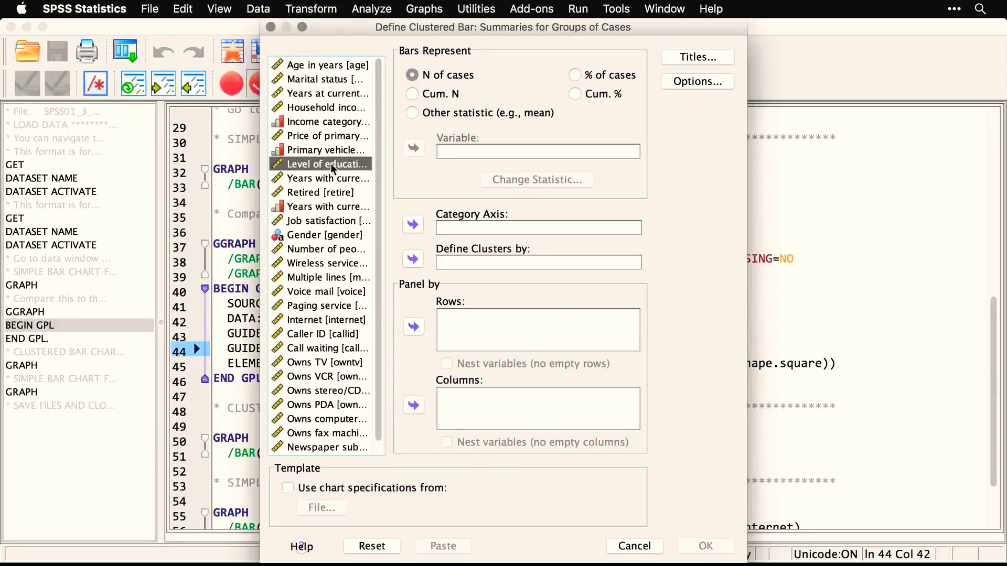
{"action": "left_click", "coordinate": [412, 225]}
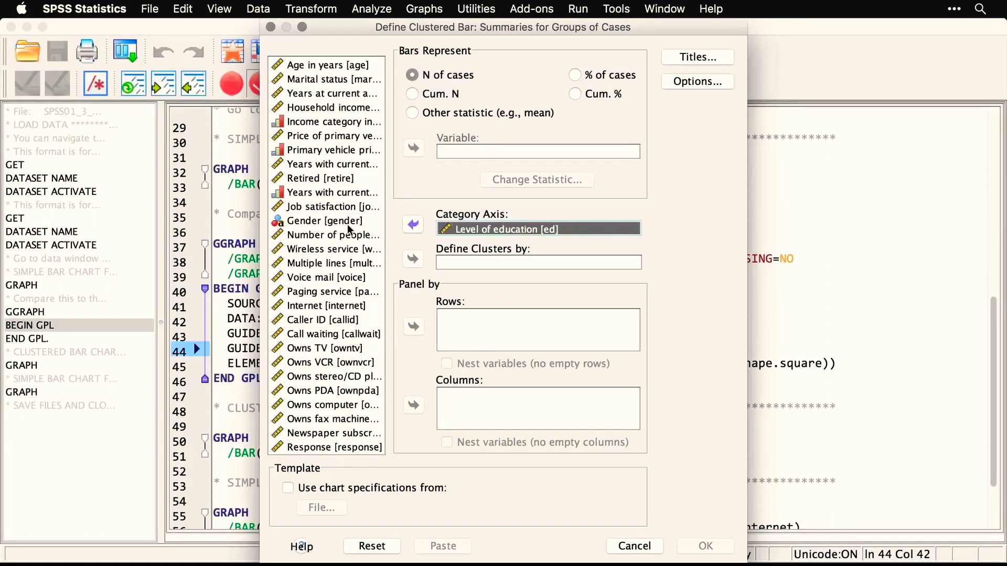
{"action": "left_click", "coordinate": [333, 222]}
{"action": "left_click", "coordinate": [413, 261]}
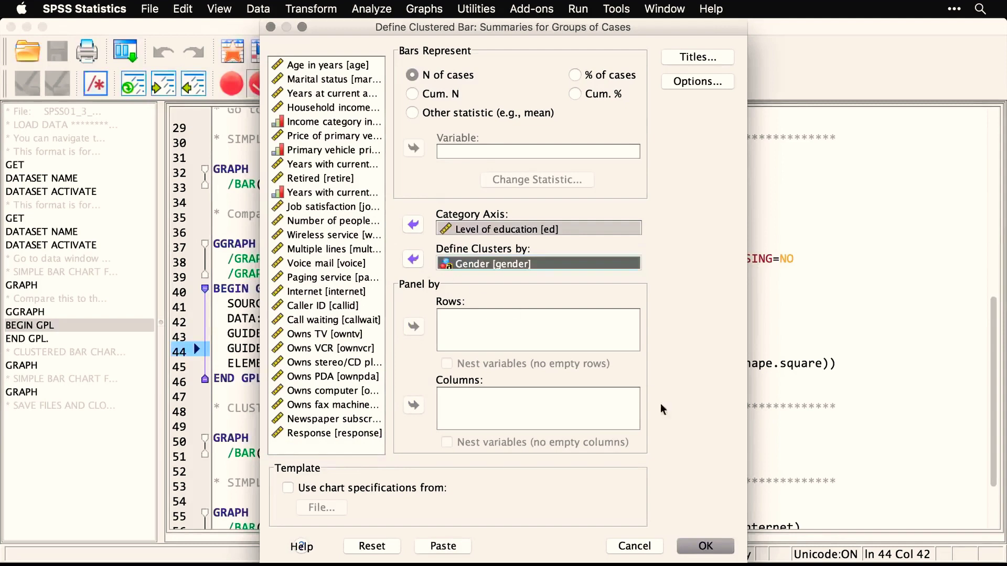
{"action": "left_click", "coordinate": [706, 547]}
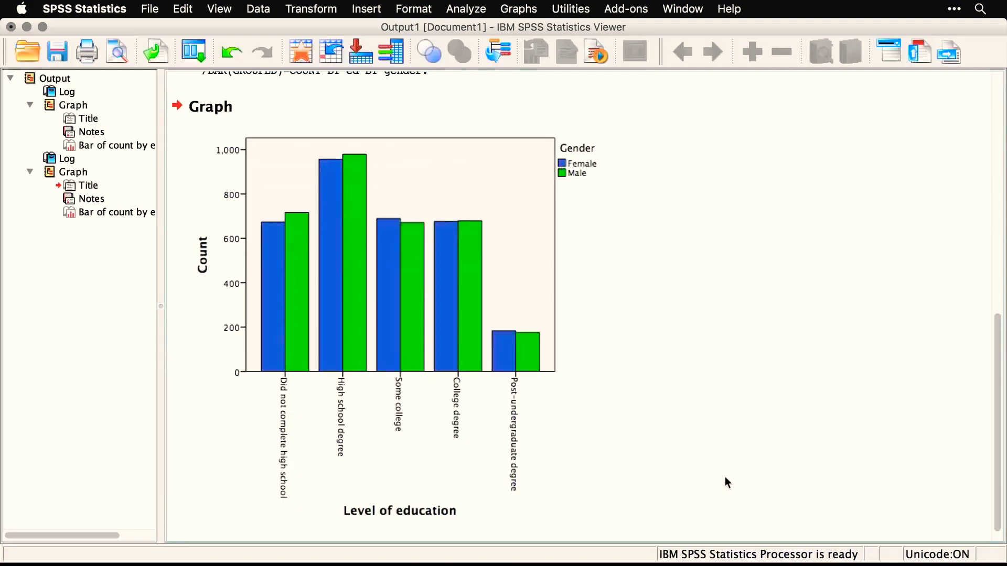
{"action": "scroll", "coordinate": [724, 476], "scroll_direction": "up", "scroll_amount": 3}
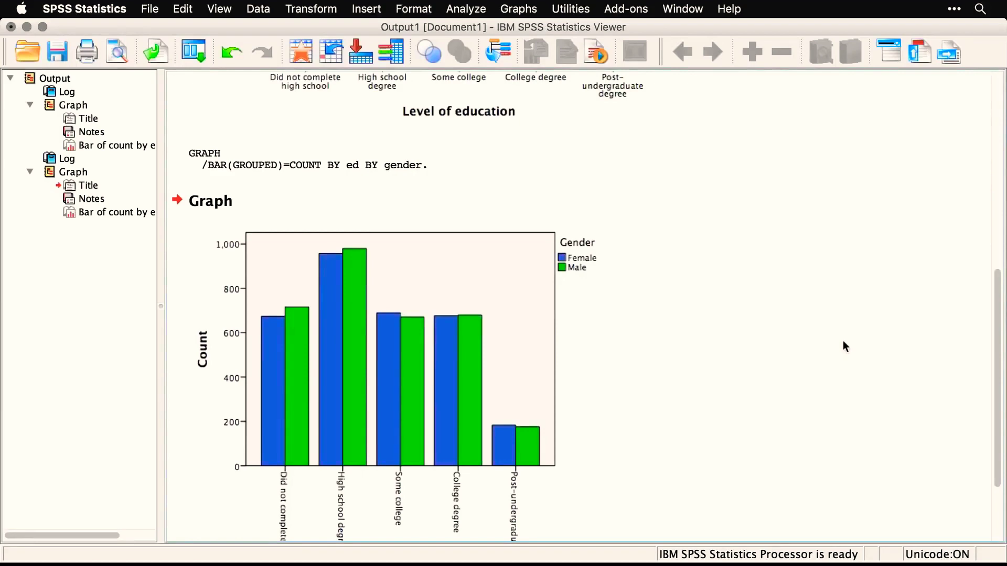
Return to the syntax file and start defining a legacy simple bar chart that uses summaries of separate variables
{"action": "key", "text": "super+grave"}
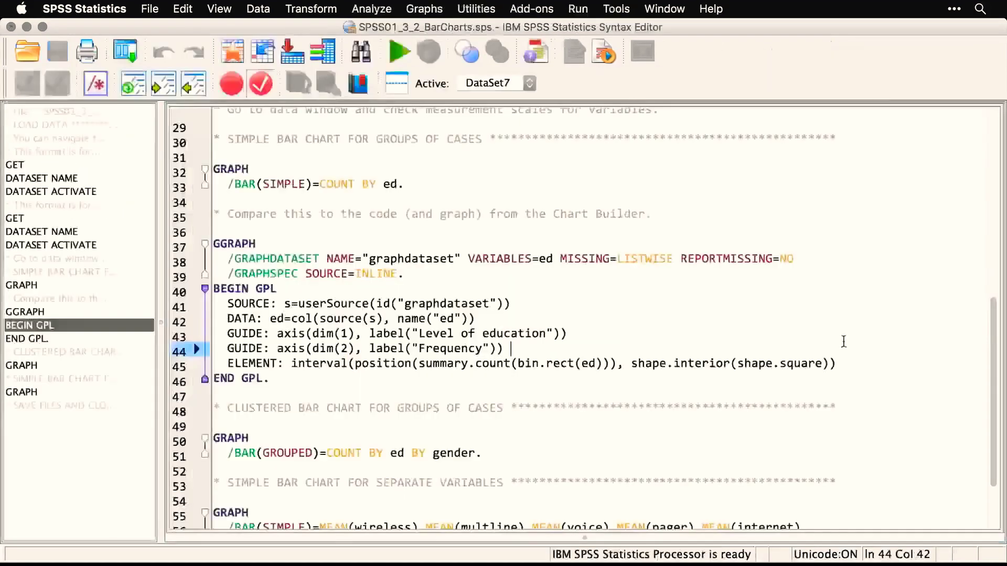
{"action": "scroll", "coordinate": [843, 341], "scroll_direction": "down", "scroll_amount": 3}
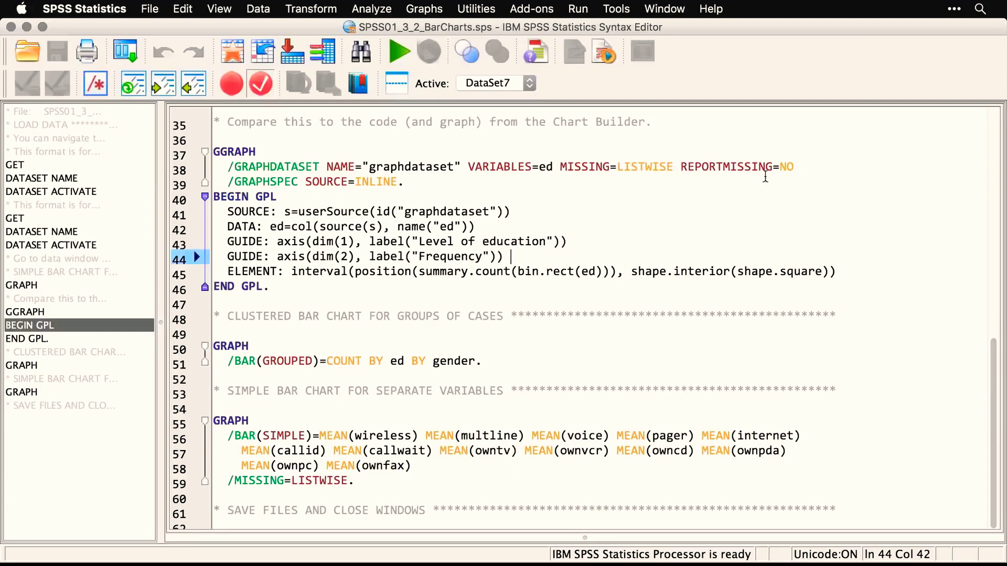
{"action": "left_click", "coordinate": [422, 10]}
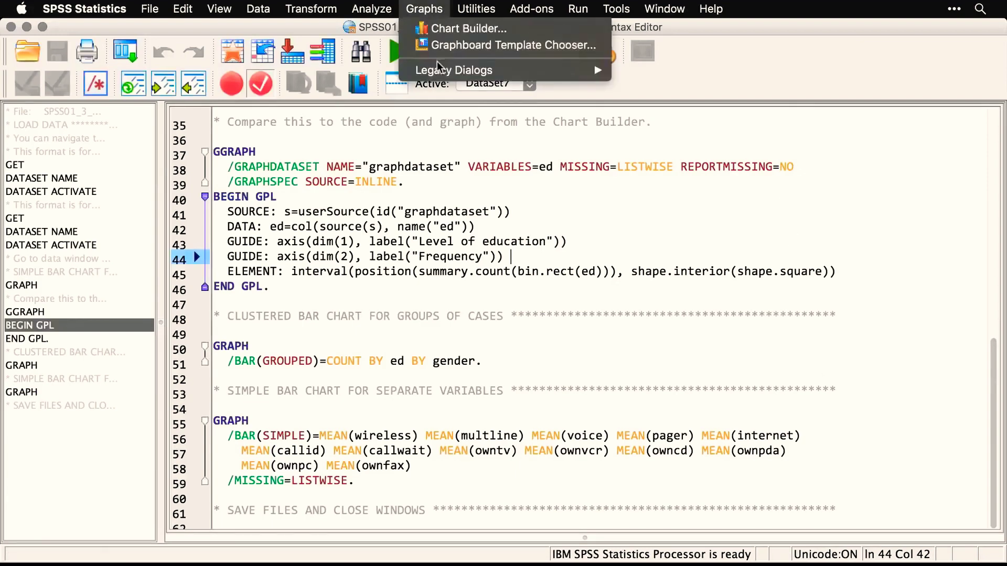
{"action": "mouse_move", "coordinate": [440, 73]}
{"action": "left_click", "coordinate": [652, 70]}
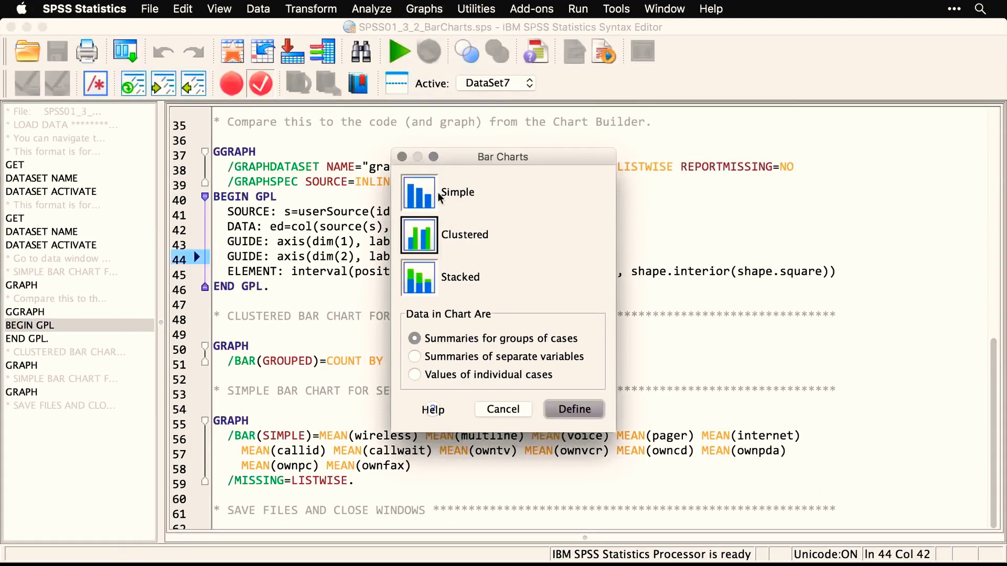
{"action": "left_click", "coordinate": [429, 194]}
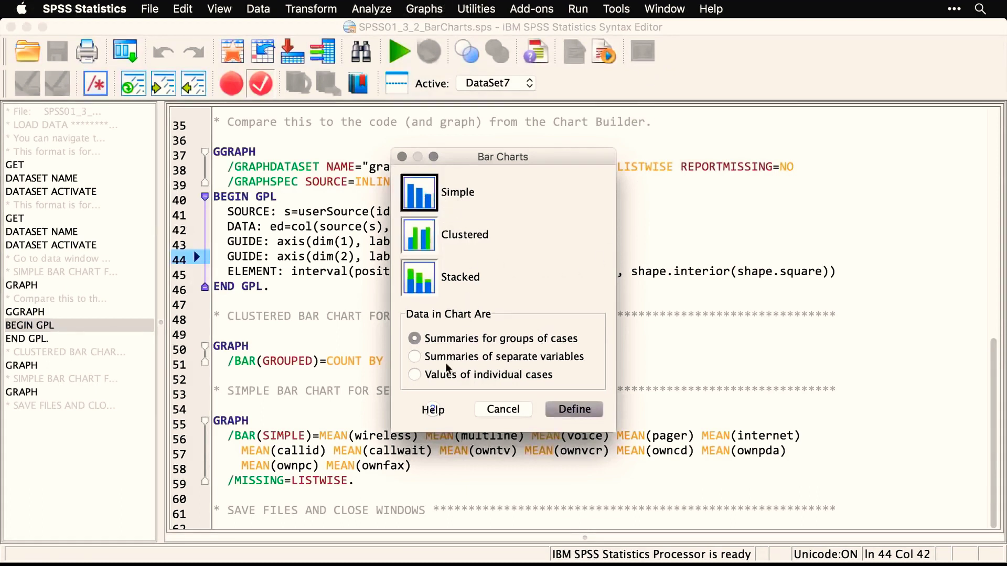
{"action": "left_click", "coordinate": [420, 361]}
{"action": "left_click", "coordinate": [574, 408]}
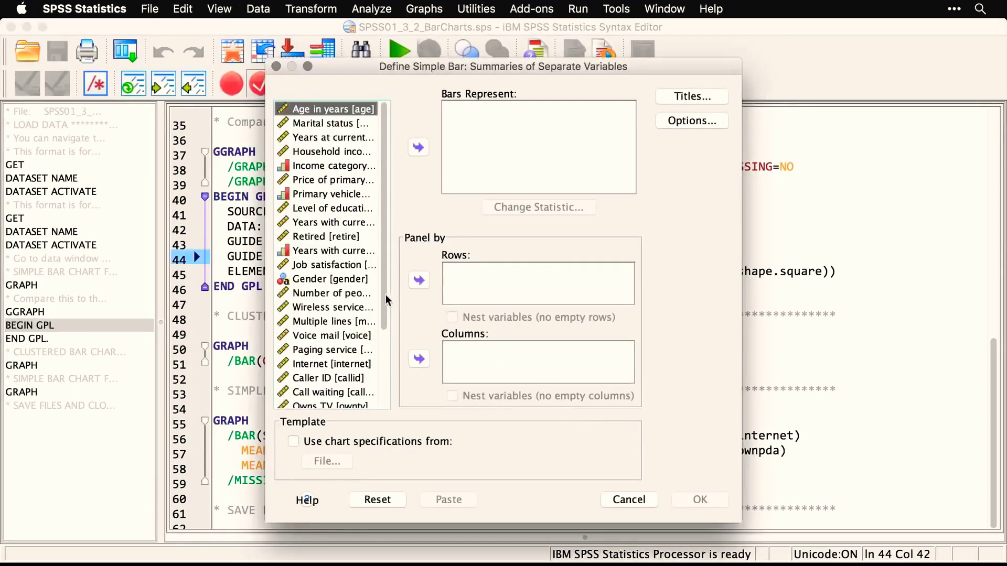
Use the means of the variables from Wireless service through Owns fax machine as the bars, and generate the simple bar chart
{"action": "left_click_drag", "start_coordinate": [383, 299], "coordinate": [385, 401]}
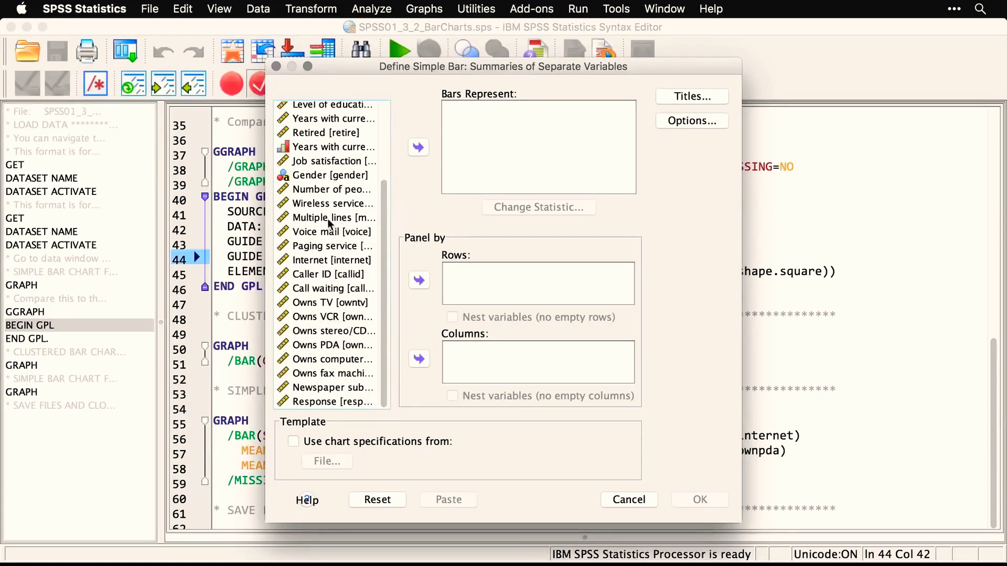
{"action": "left_click", "coordinate": [319, 206]}
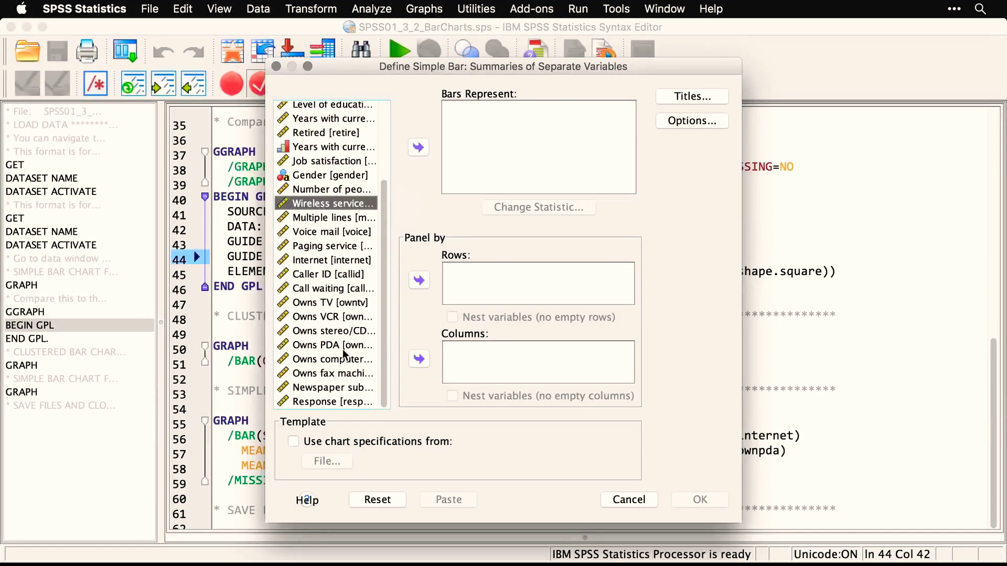
{"action": "left_click", "coordinate": [331, 376], "text": "shift"}
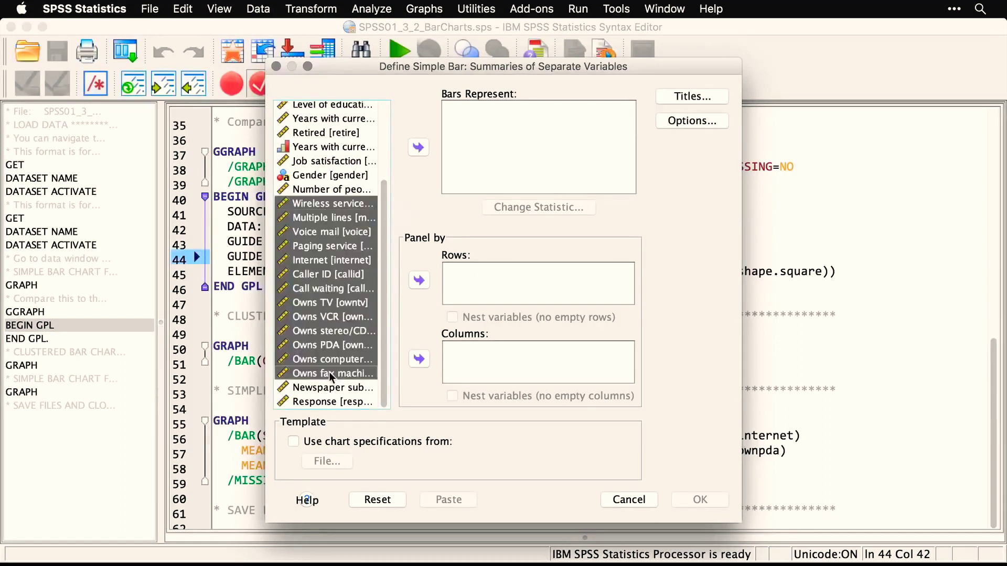
{"action": "left_click", "coordinate": [419, 149]}
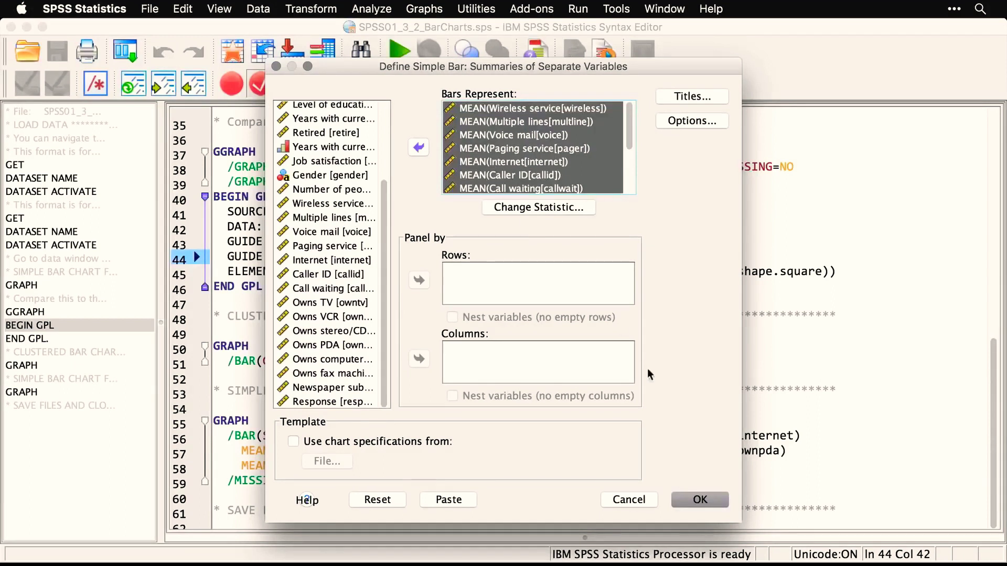
{"action": "left_click", "coordinate": [710, 499]}
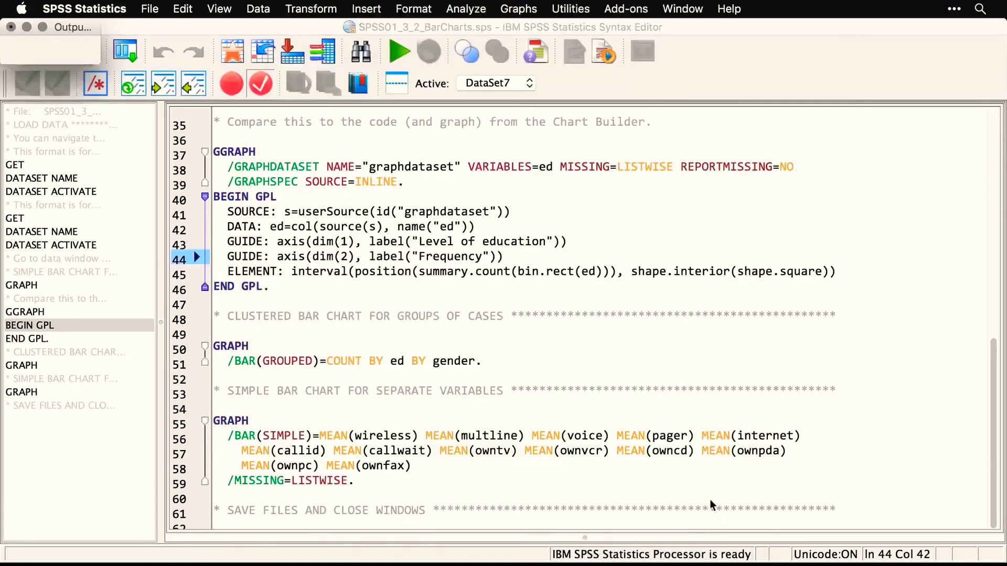
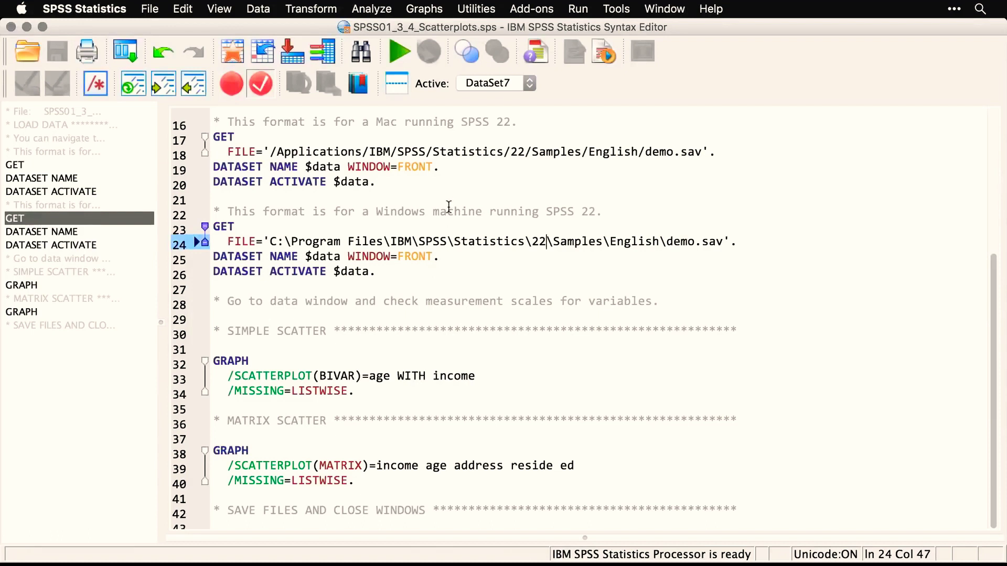
Start defining a legacy simple scatterplot from the scatterplots syntax file
{"action": "left_click", "coordinate": [431, 12]}
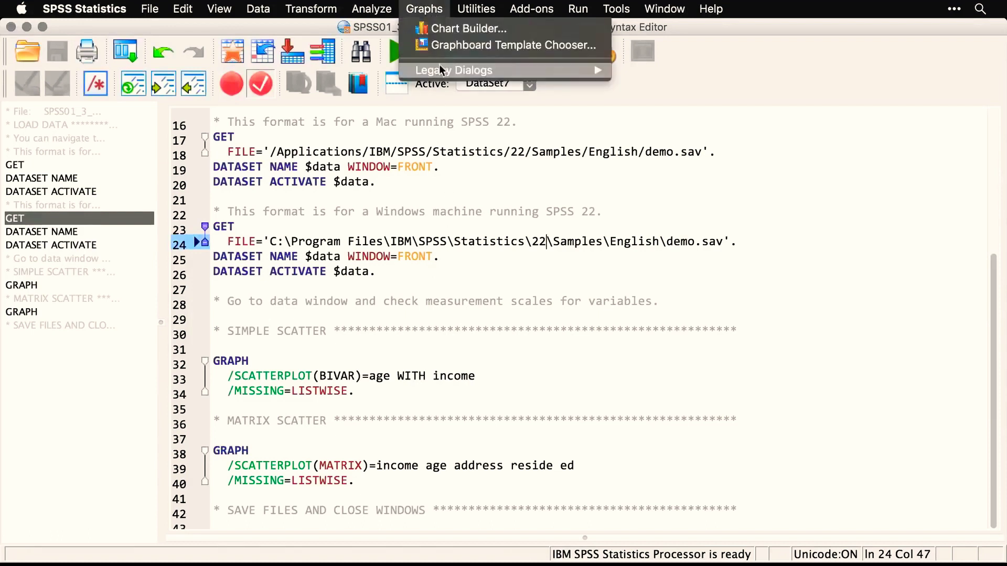
{"action": "mouse_move", "coordinate": [439, 68]}
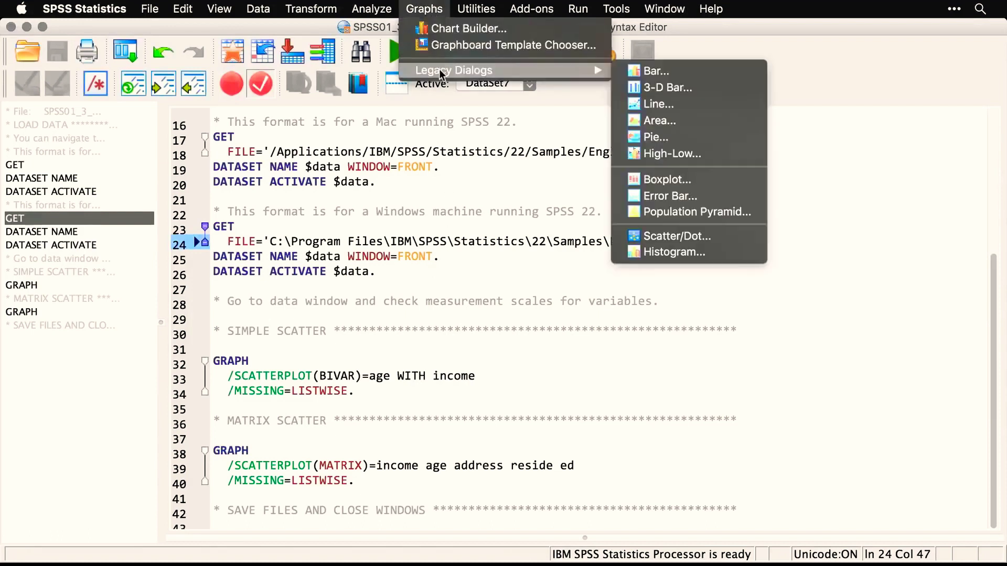
{"action": "left_click", "coordinate": [732, 240]}
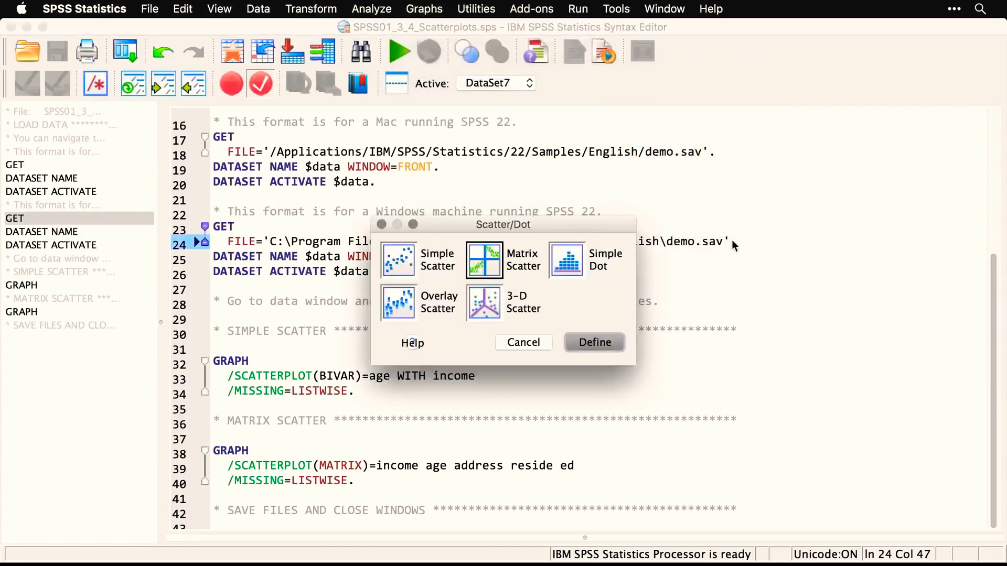
{"action": "left_click", "coordinate": [407, 265]}
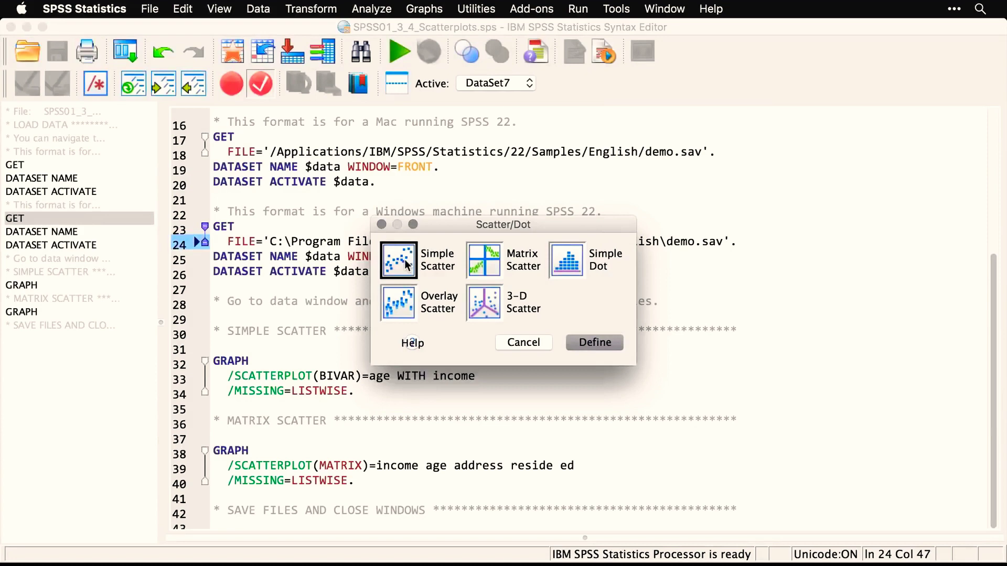
{"action": "left_click", "coordinate": [601, 342]}
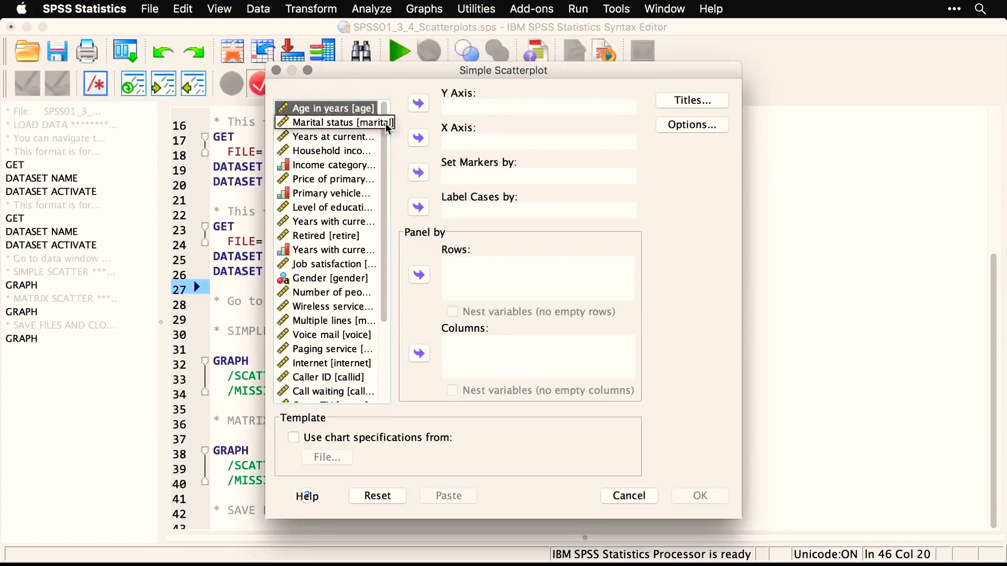
Put Age in years [age] on the X axis and Household income in thousands on the Y axis, then generate and view the scatterplot
{"action": "left_click", "coordinate": [418, 139]}
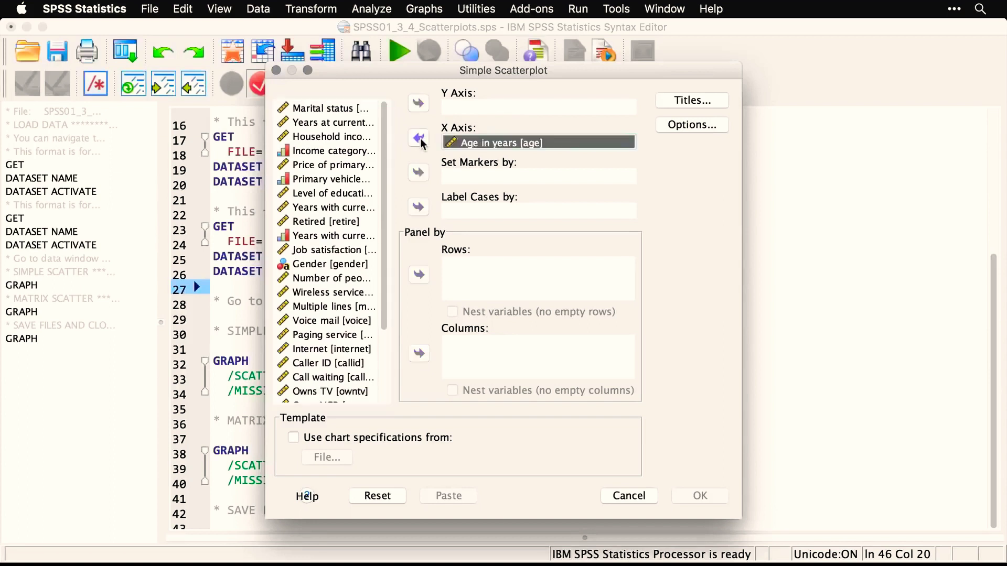
{"action": "left_click", "coordinate": [354, 136]}
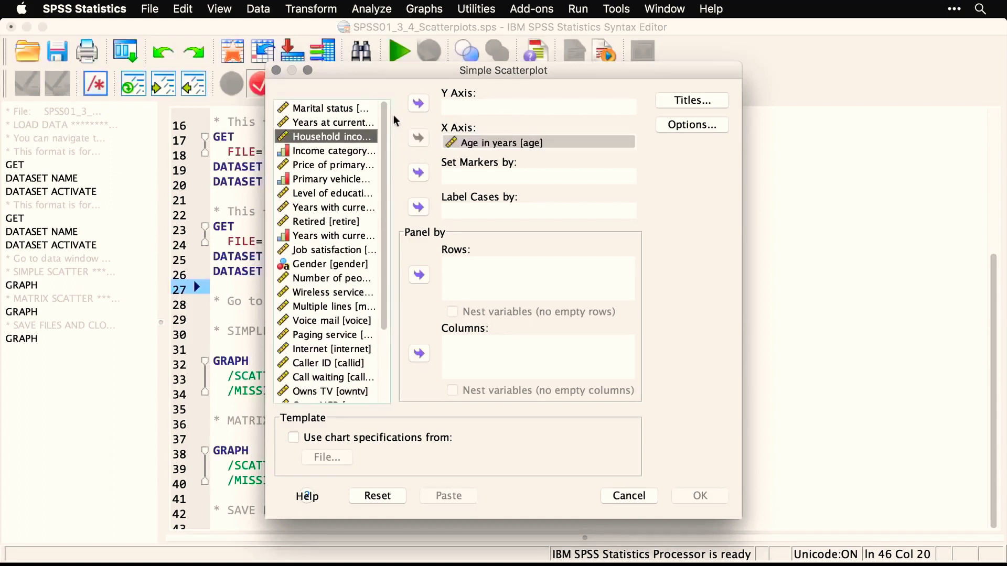
{"action": "left_click", "coordinate": [418, 104]}
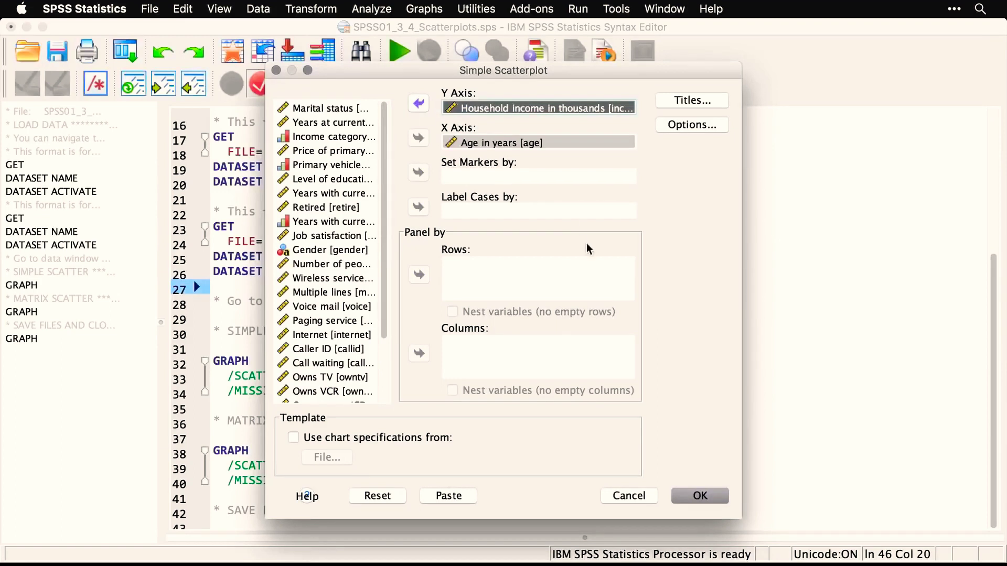
{"action": "left_click", "coordinate": [709, 497]}
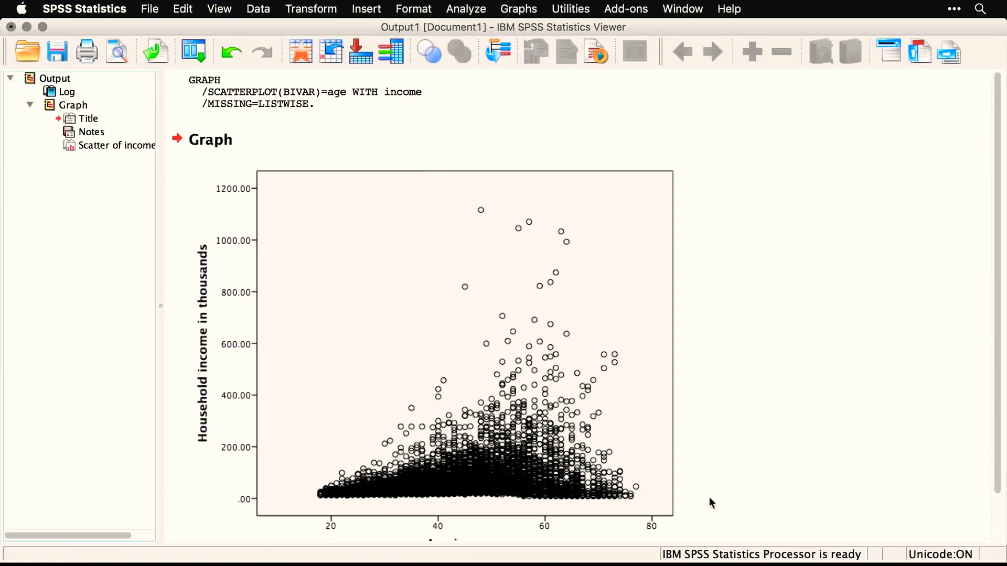
{"action": "scroll", "coordinate": [709, 502], "scroll_direction": "down", "scroll_amount": 3}
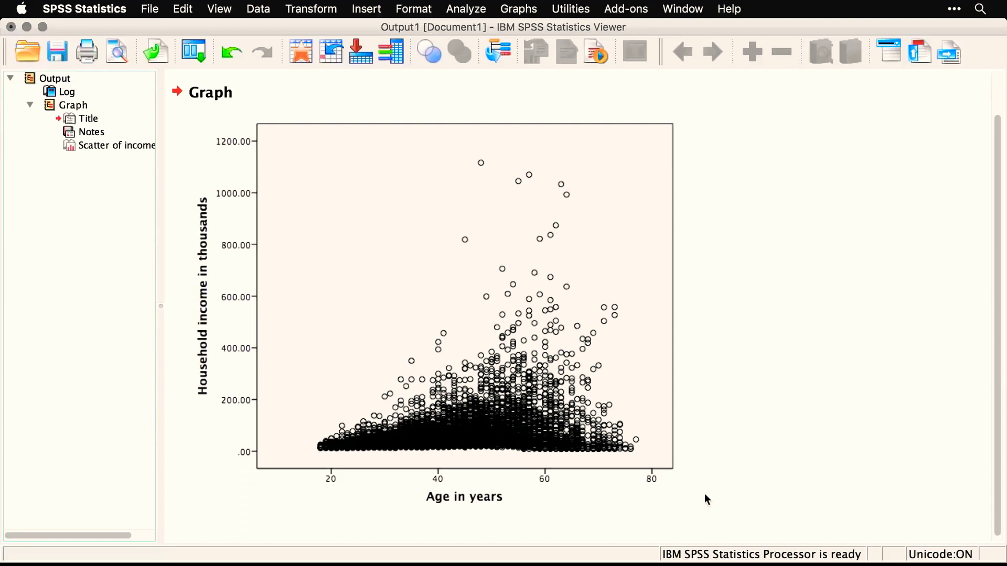
Start defining a legacy matrix scatterplot
{"action": "left_click", "coordinate": [518, 9]}
{"action": "mouse_move", "coordinate": [559, 72]}
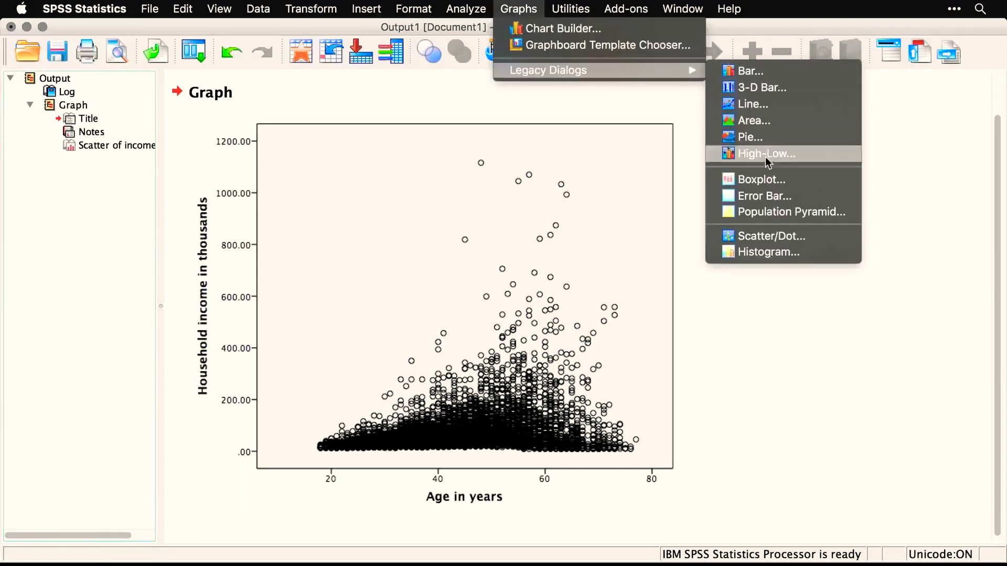
{"action": "left_click", "coordinate": [829, 240]}
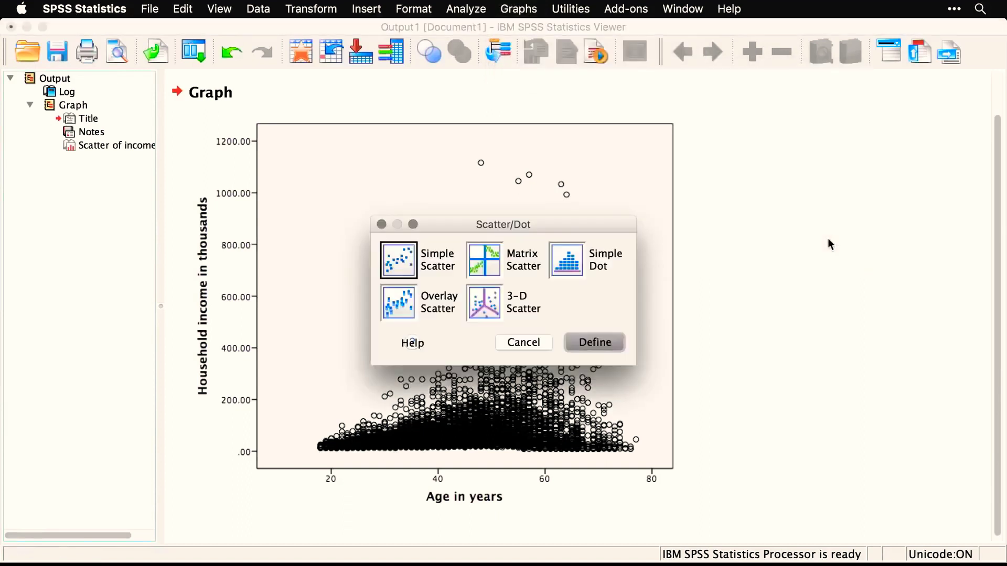
{"action": "left_click", "coordinate": [478, 273]}
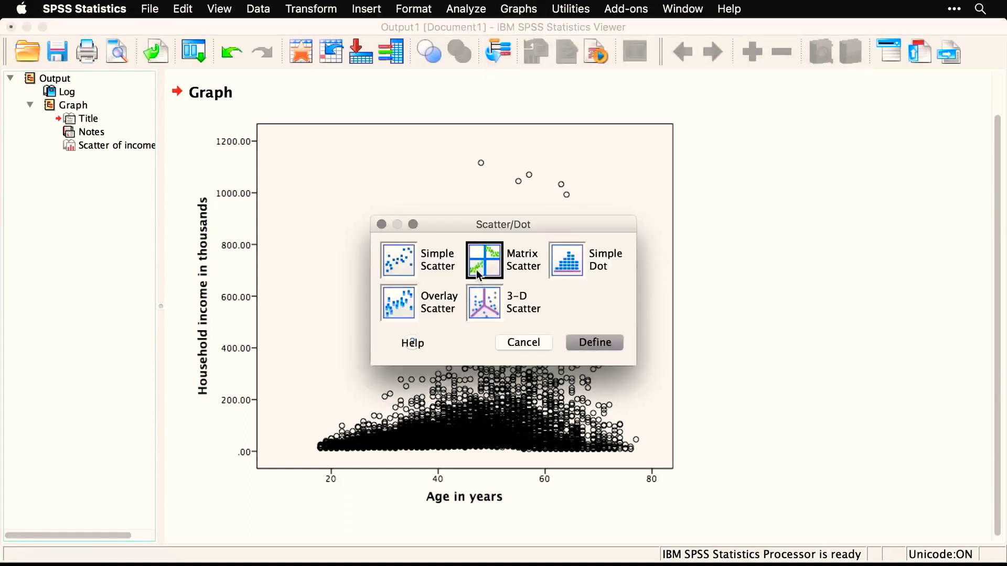
{"action": "left_click", "coordinate": [592, 343]}
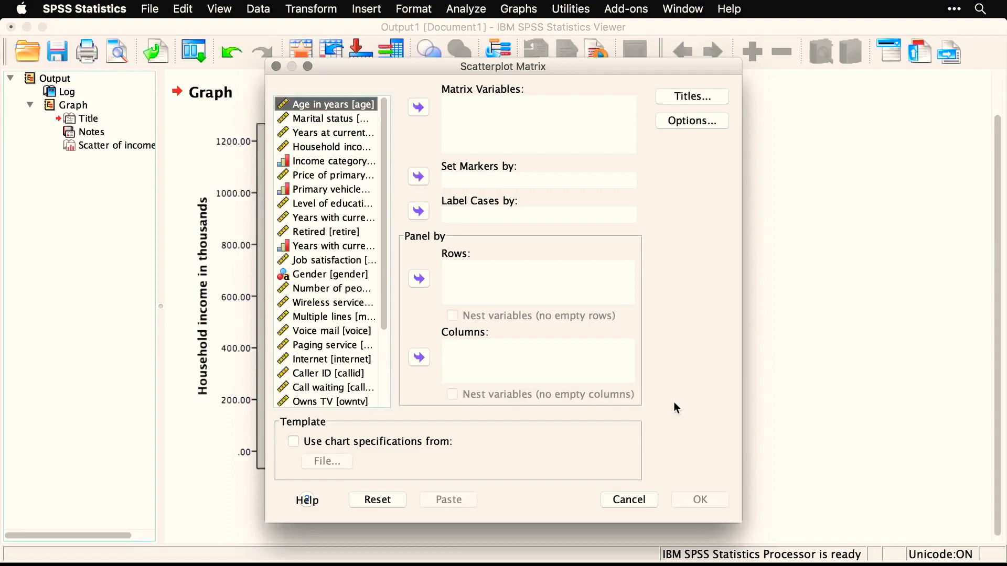
Add household income, age, years at current address, number of people in household and level of education as matrix variables, in that order
{"action": "left_click", "coordinate": [352, 148]}
{"action": "left_click", "coordinate": [419, 109]}
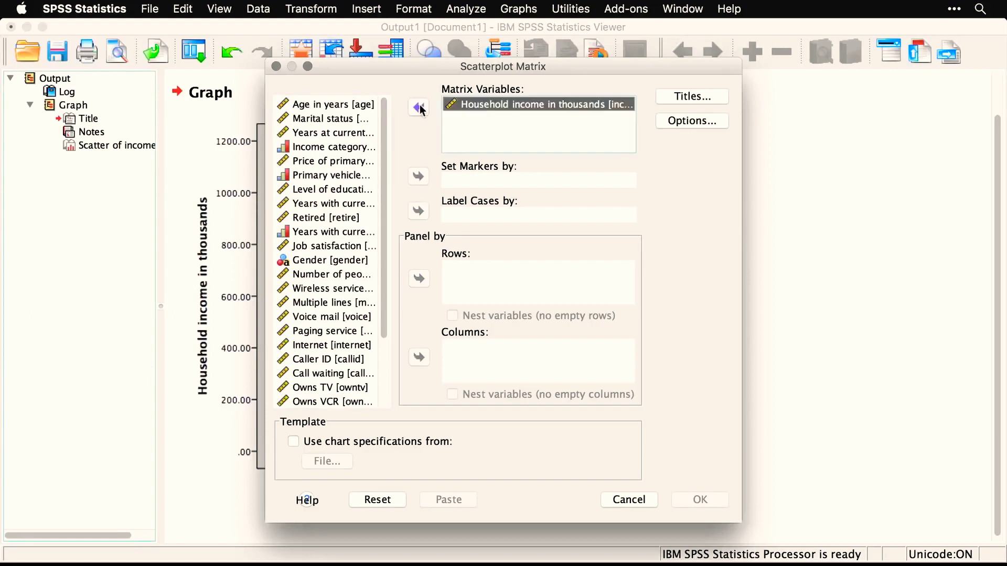
{"action": "left_click", "coordinate": [356, 104]}
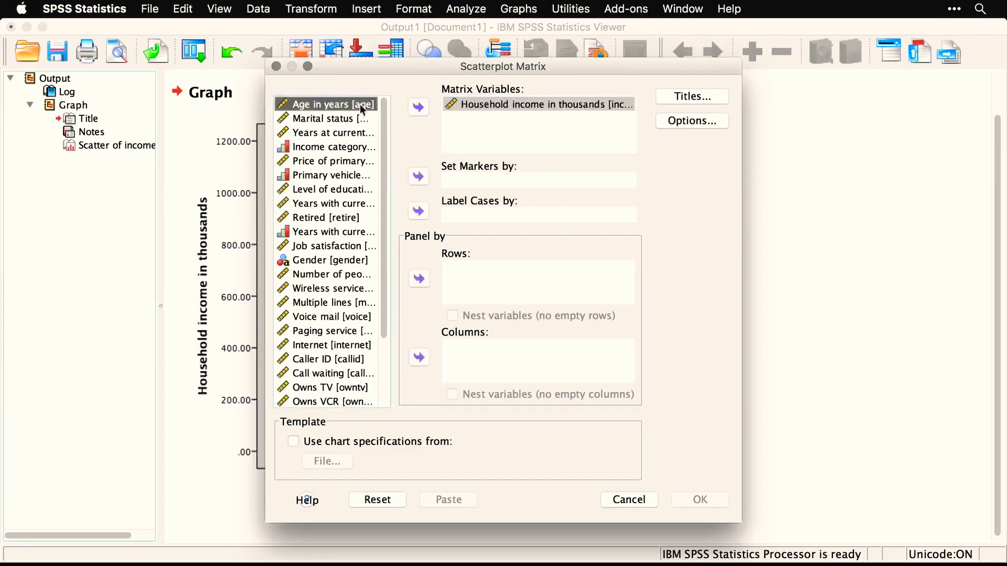
{"action": "left_click", "coordinate": [419, 112]}
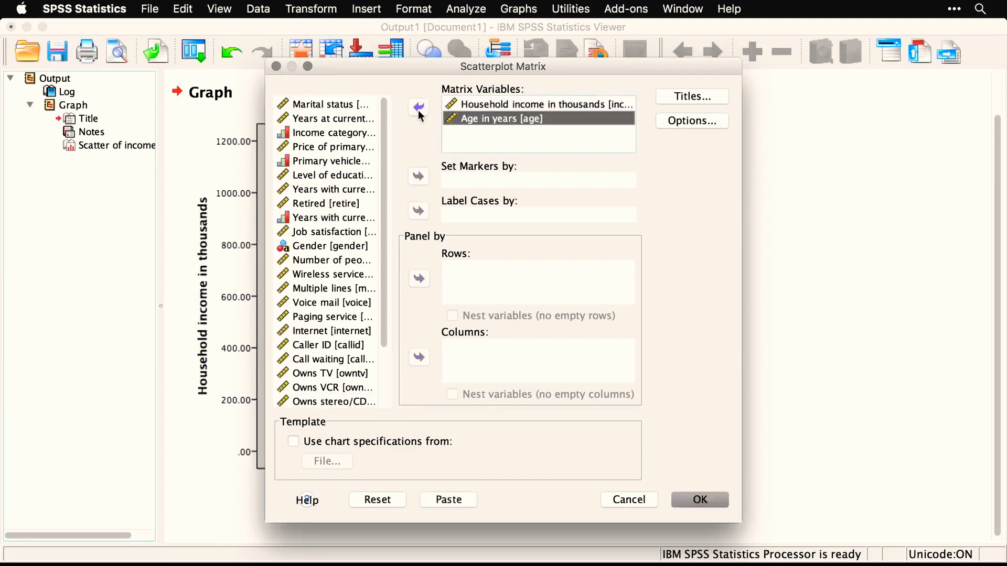
{"action": "left_click", "coordinate": [348, 119]}
{"action": "left_click", "coordinate": [417, 108]}
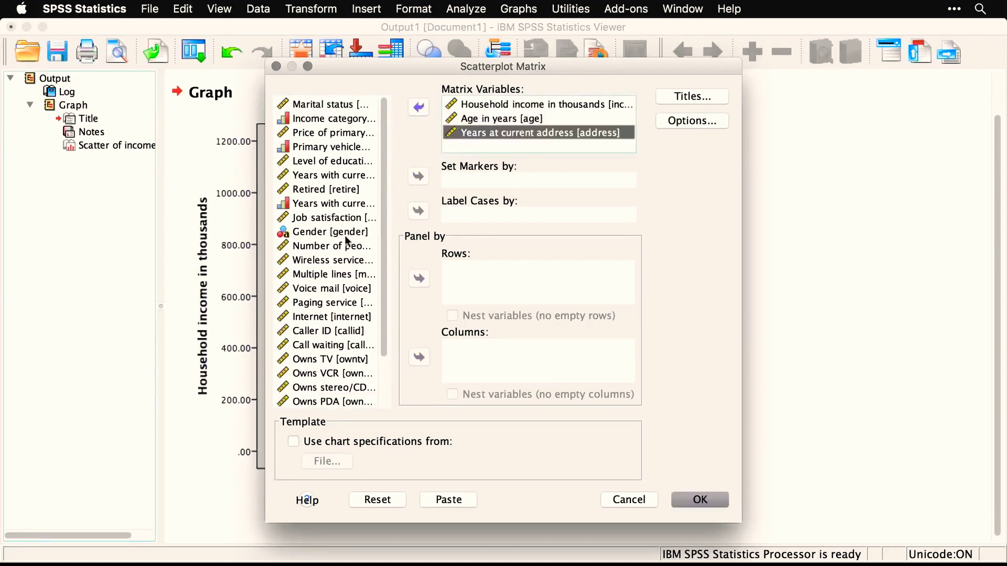
{"action": "left_click", "coordinate": [339, 247]}
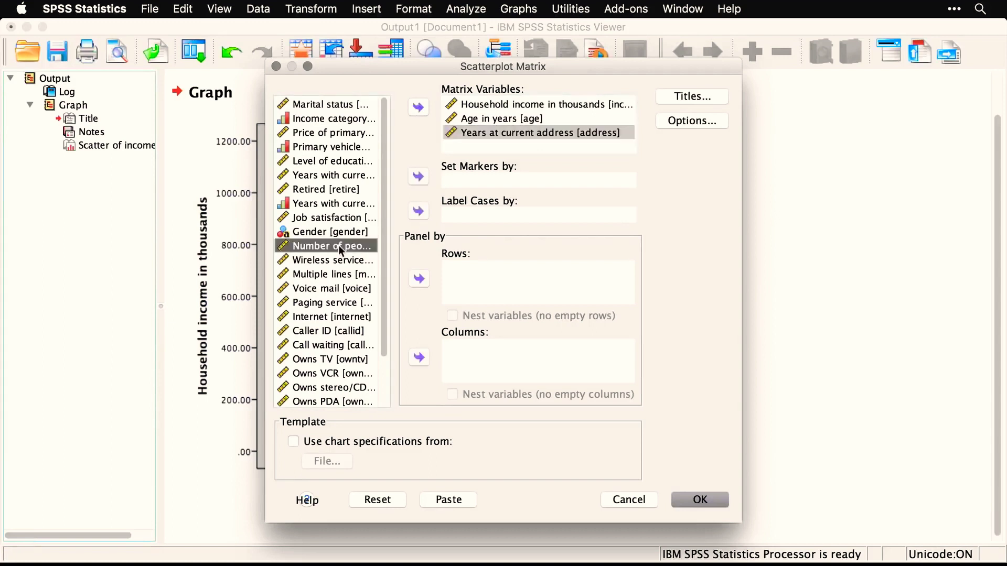
{"action": "left_click", "coordinate": [418, 109]}
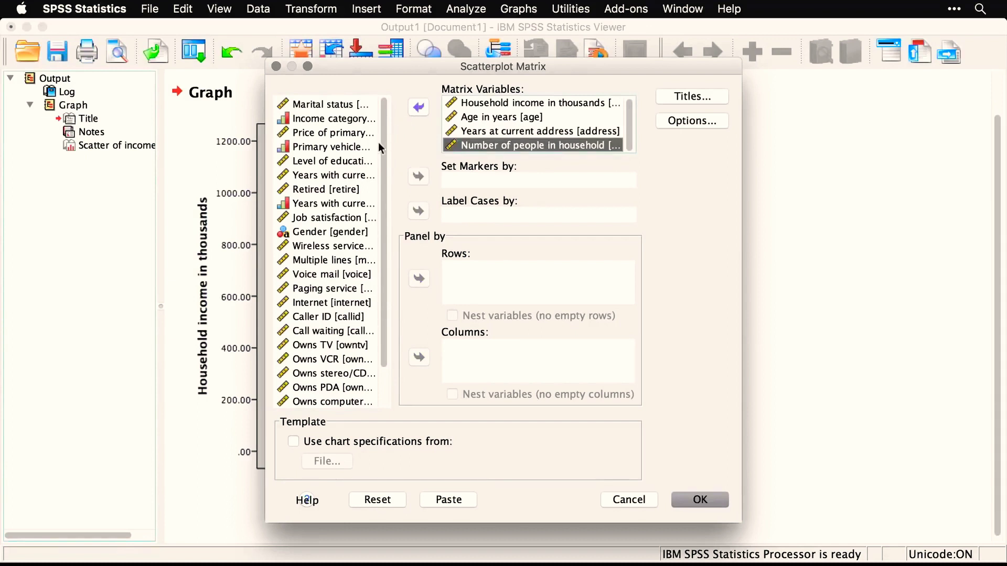
{"action": "left_click", "coordinate": [362, 164]}
{"action": "left_click", "coordinate": [418, 108]}
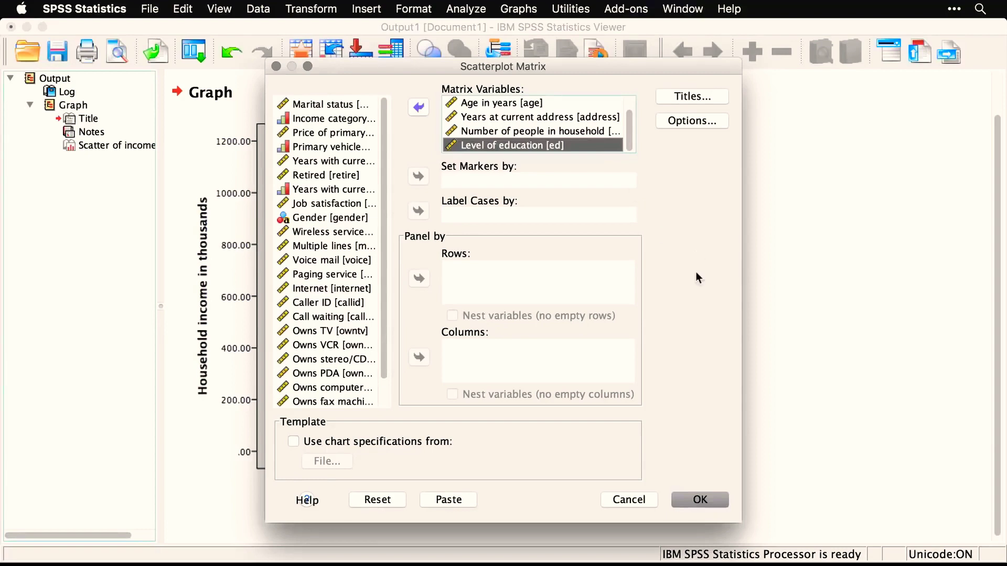
Generate the scatterplot matrix and view all of its panels in the output
{"action": "left_click", "coordinate": [713, 501]}
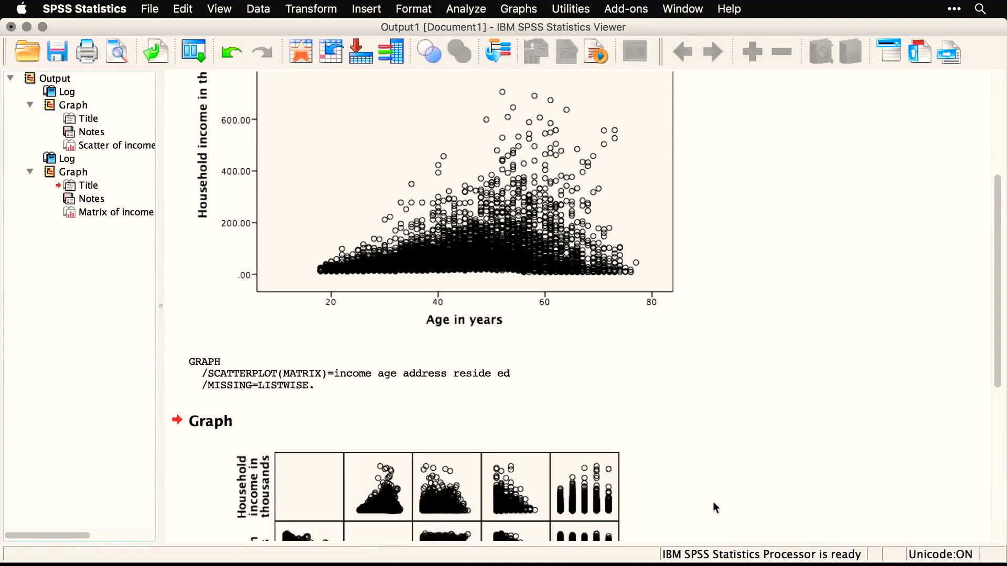
{"action": "scroll", "coordinate": [814, 436], "scroll_direction": "down", "scroll_amount": 4}
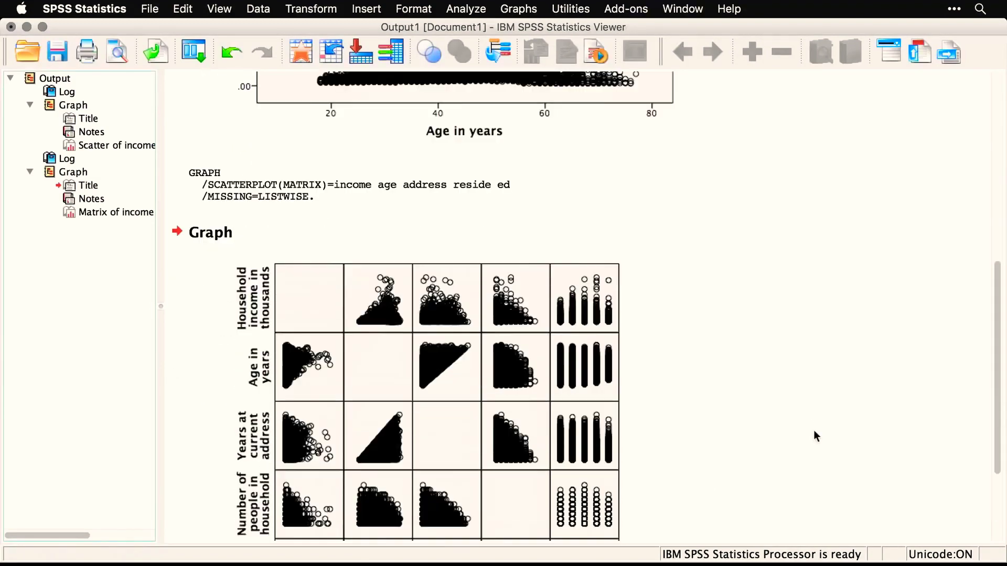
{"action": "scroll", "coordinate": [814, 436], "scroll_direction": "down", "scroll_amount": 3}
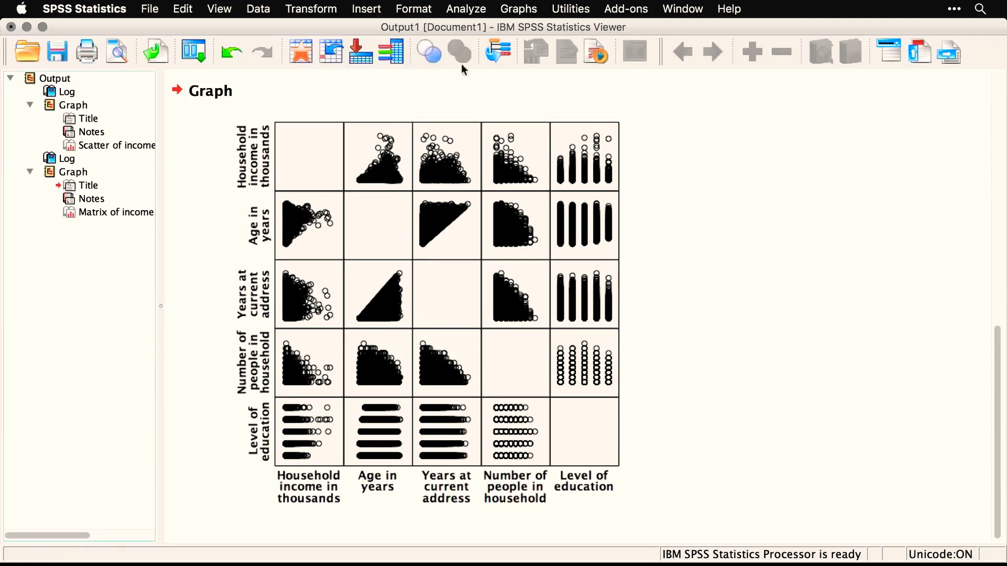
Review the legacy Scatter/Dot chart types and select 3-D Scatter
{"action": "left_click", "coordinate": [518, 9]}
{"action": "mouse_move", "coordinate": [541, 71]}
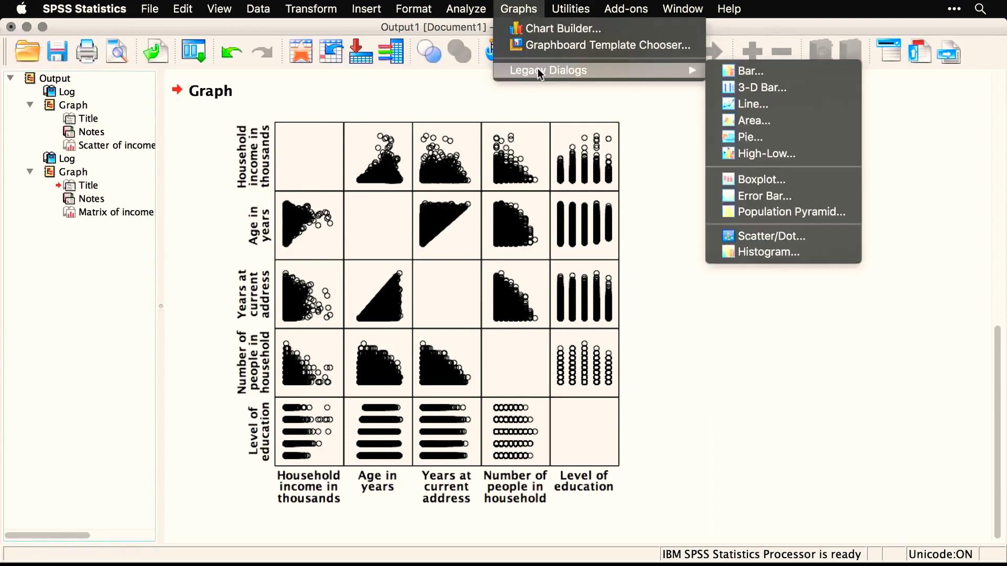
{"action": "left_click", "coordinate": [825, 237]}
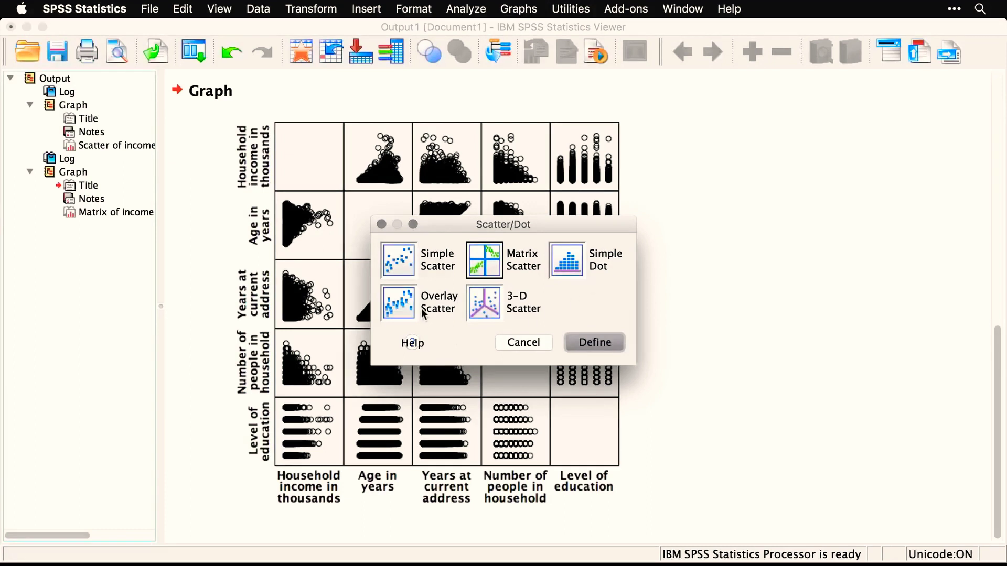
{"action": "left_click", "coordinate": [492, 312]}
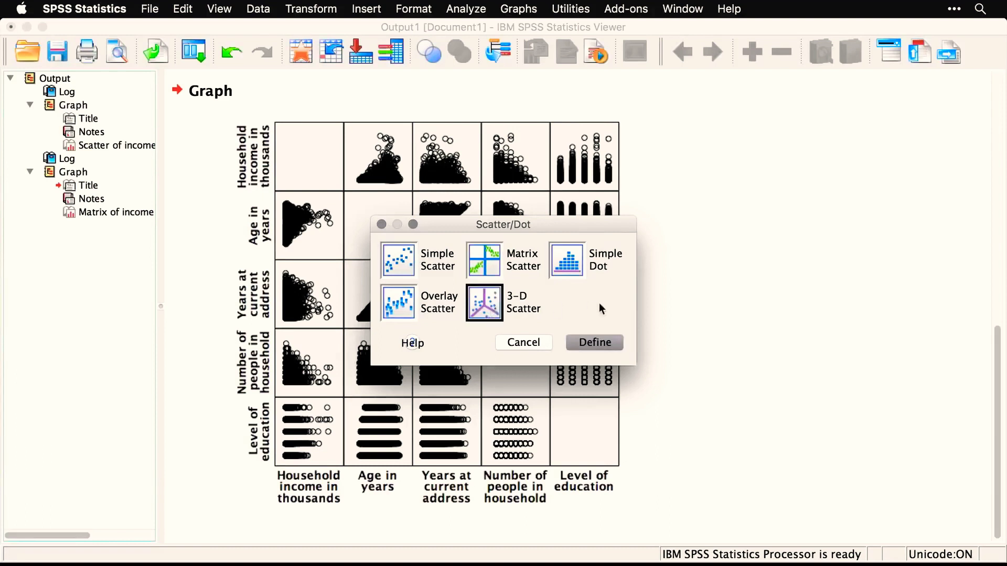
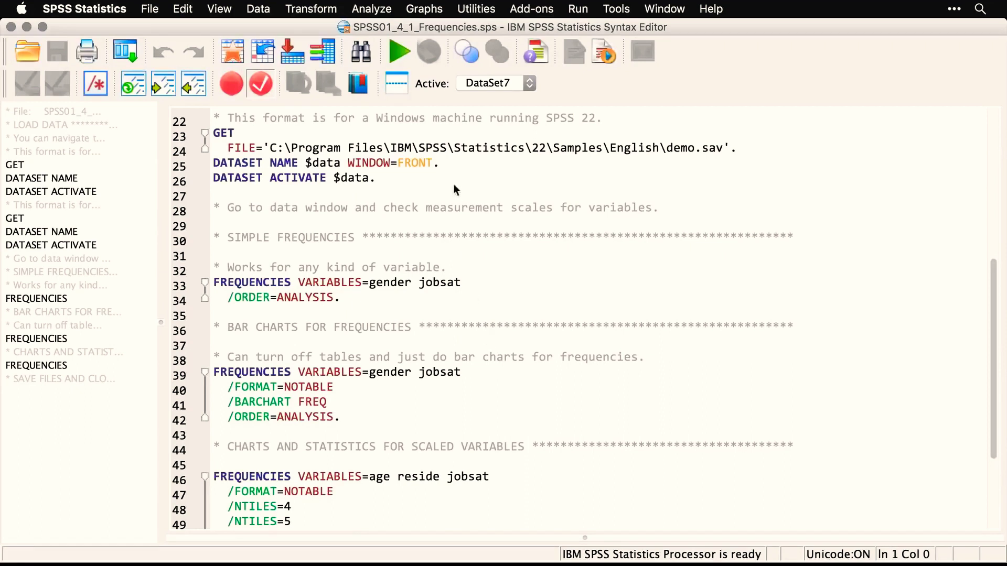
Start a Frequencies analysis and add Gender and Job satisfaction as its variables
{"action": "left_click", "coordinate": [379, 6]}
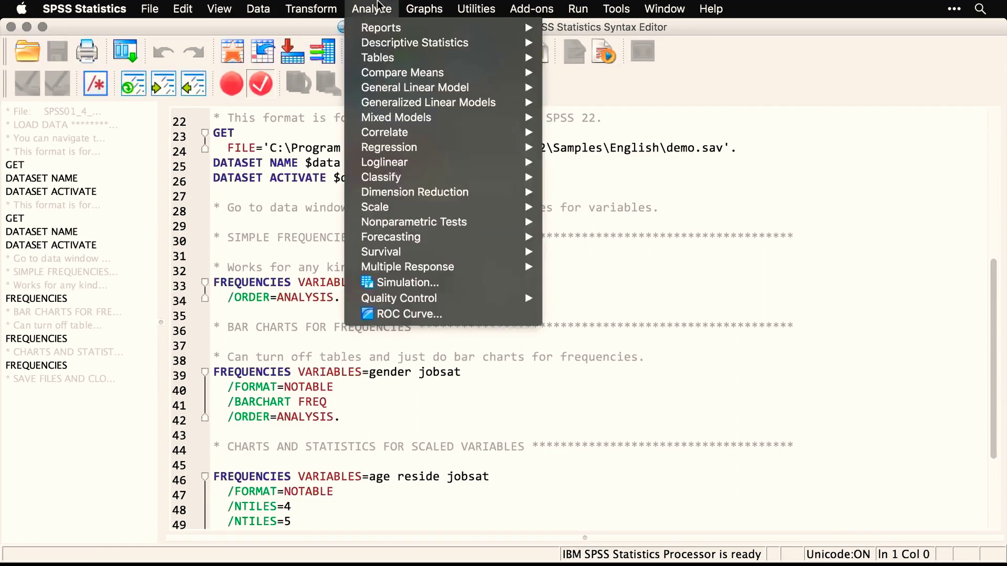
{"action": "mouse_move", "coordinate": [378, 45]}
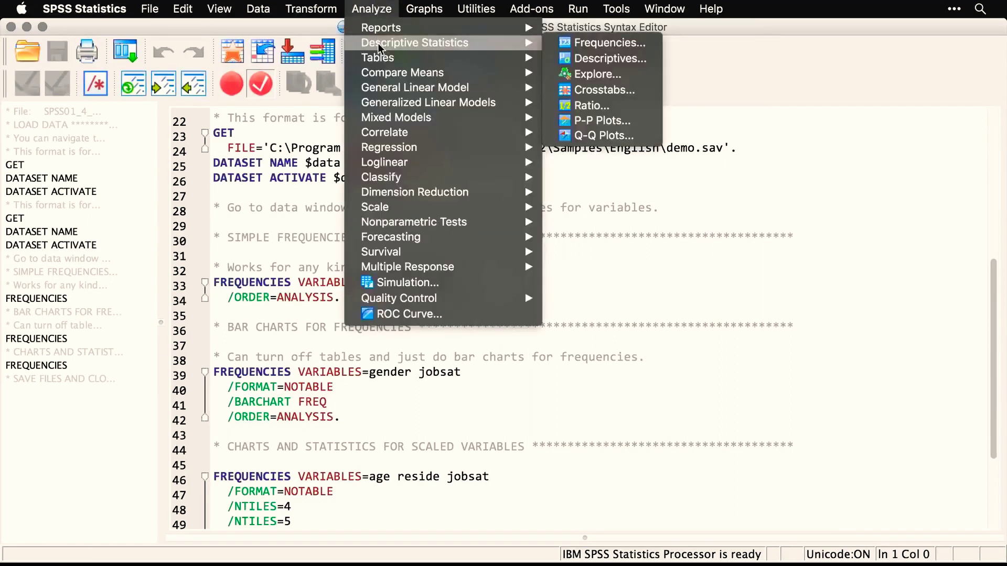
{"action": "left_click", "coordinate": [578, 40]}
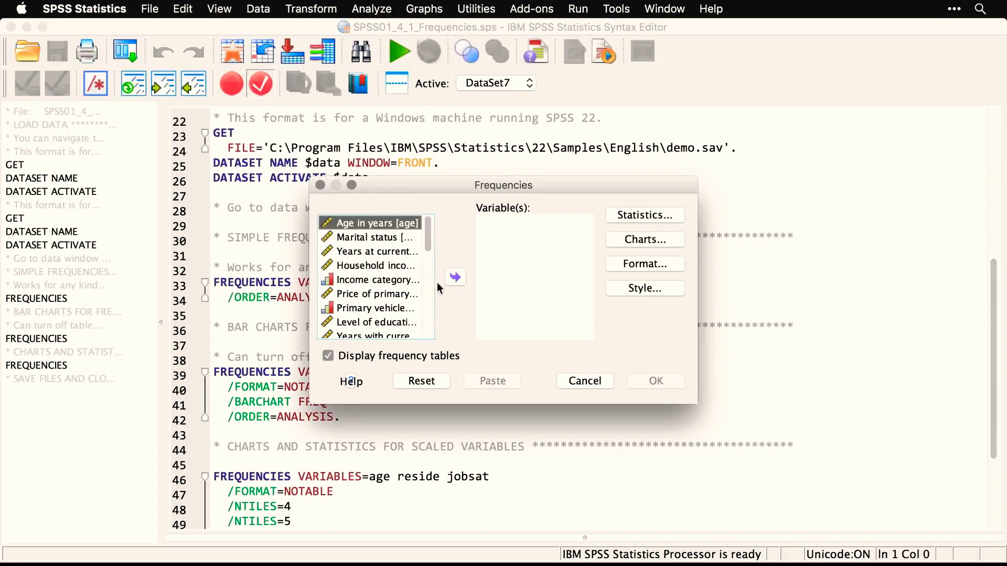
{"action": "scroll", "coordinate": [427, 320], "scroll_direction": "down", "scroll_amount": 4}
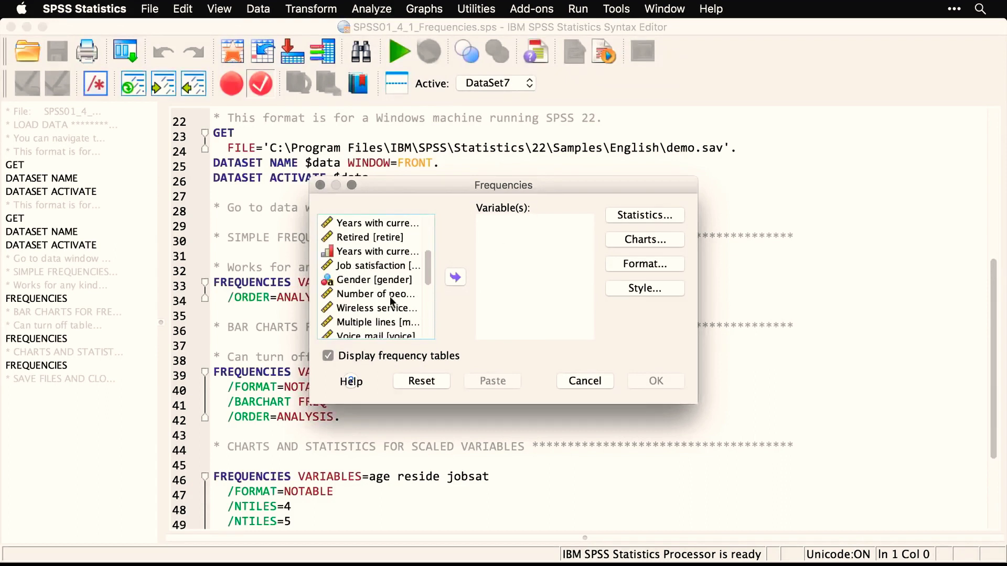
{"action": "double_click", "coordinate": [378, 281]}
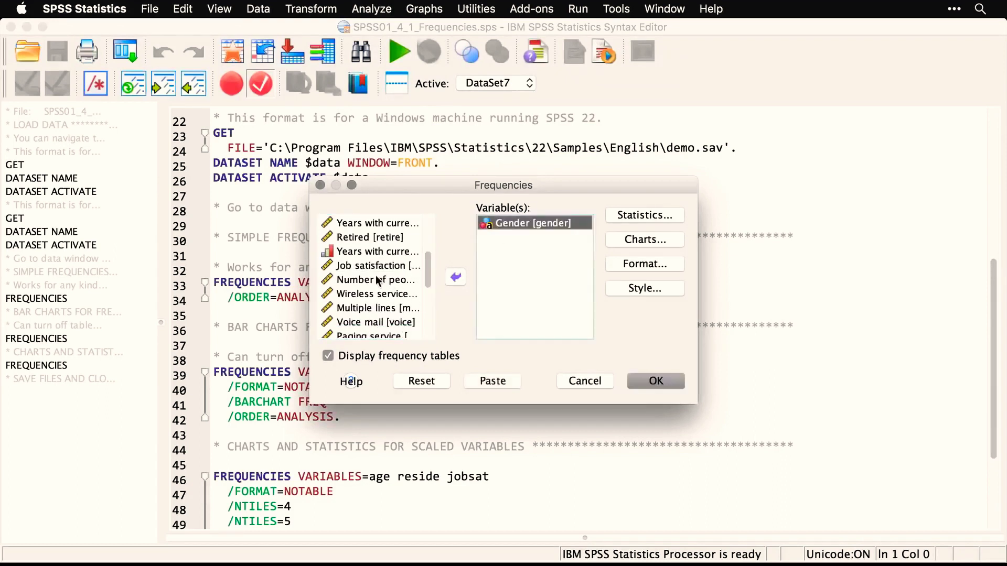
{"action": "left_click", "coordinate": [385, 266]}
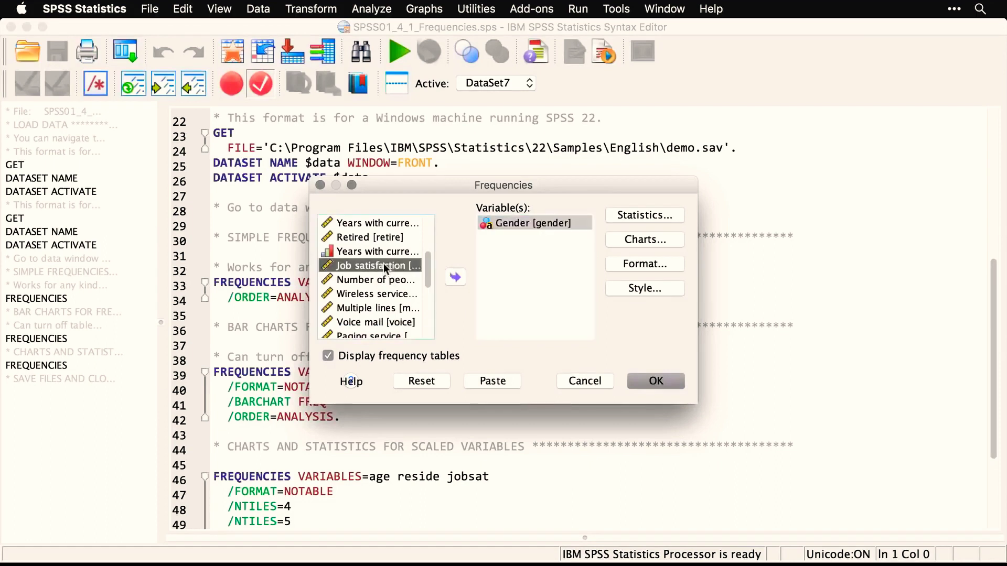
{"action": "double_click", "coordinate": [384, 267]}
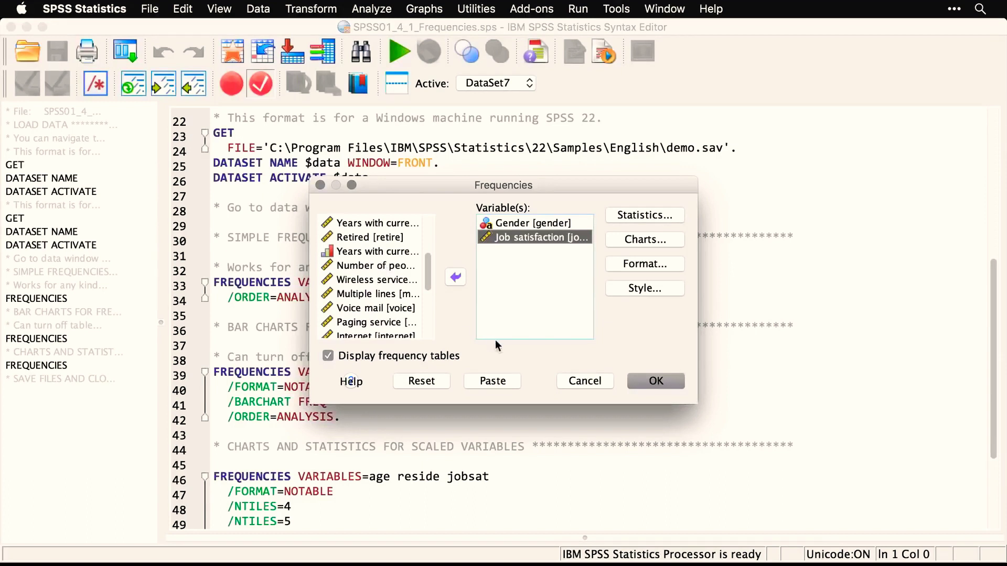
Run the frequencies and review the Gender and Job satisfaction frequency tables in the output
{"action": "left_click", "coordinate": [666, 383]}
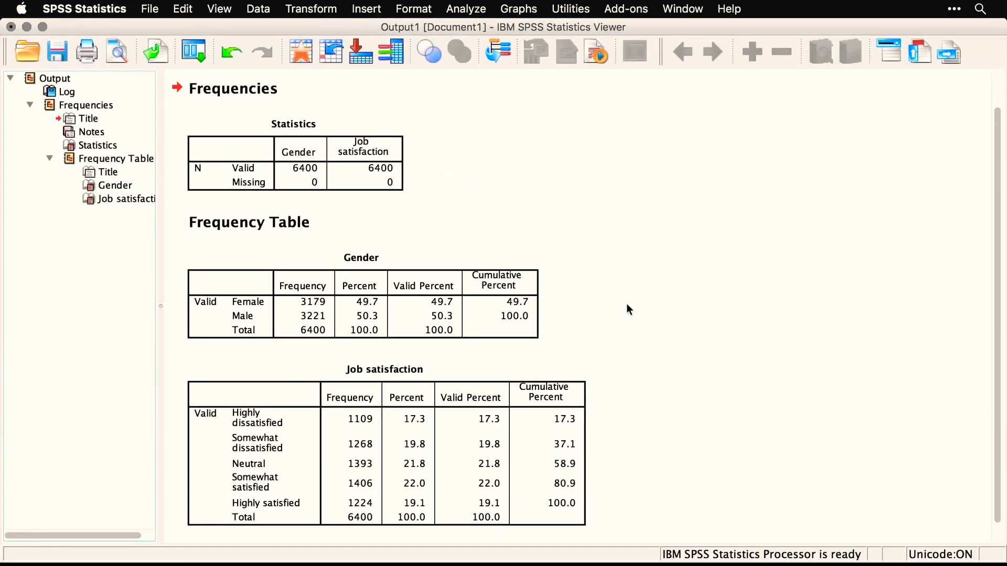
{"action": "scroll", "coordinate": [626, 304], "scroll_direction": "down", "scroll_amount": 1}
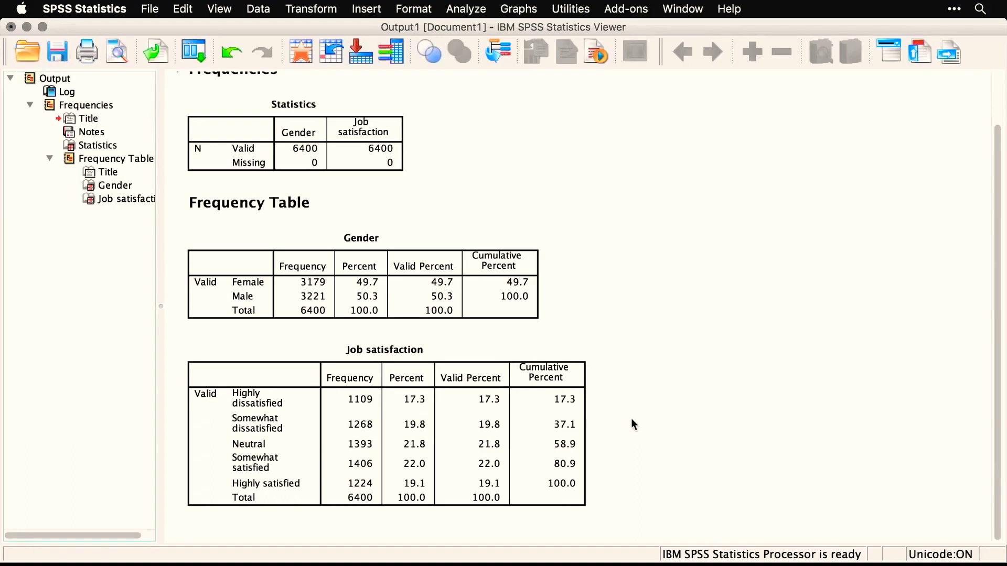
{"action": "left_click", "coordinate": [447, 423]}
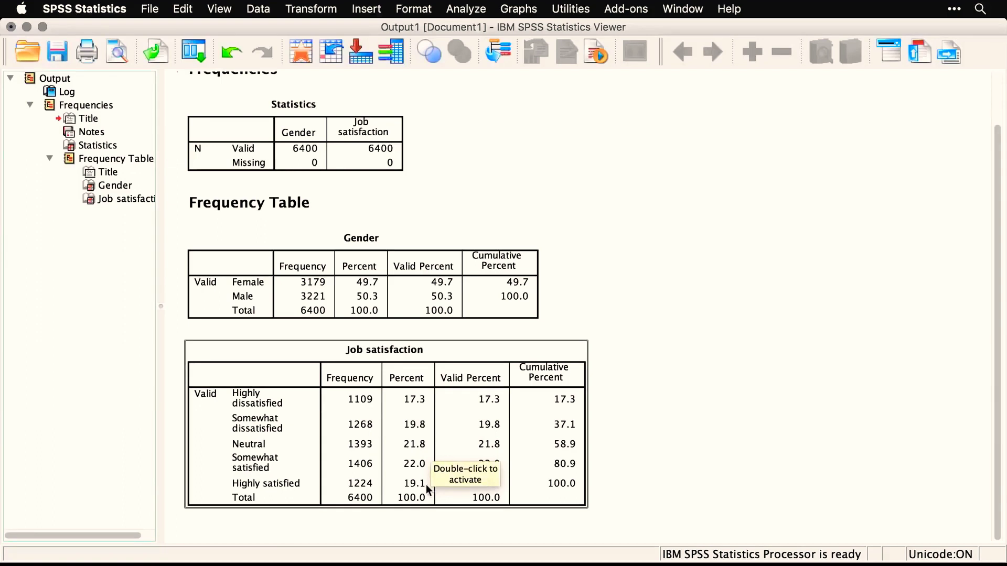
{"action": "left_click", "coordinate": [695, 453]}
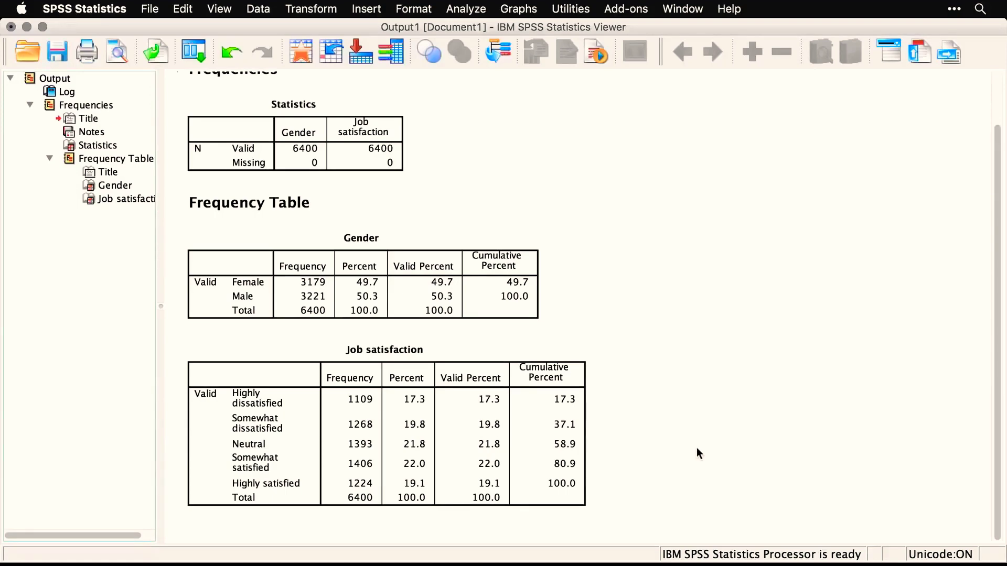
Return to the syntax window, recall the Frequencies dialog and turn off the display of frequency tables
{"action": "key", "text": "super+grave"}
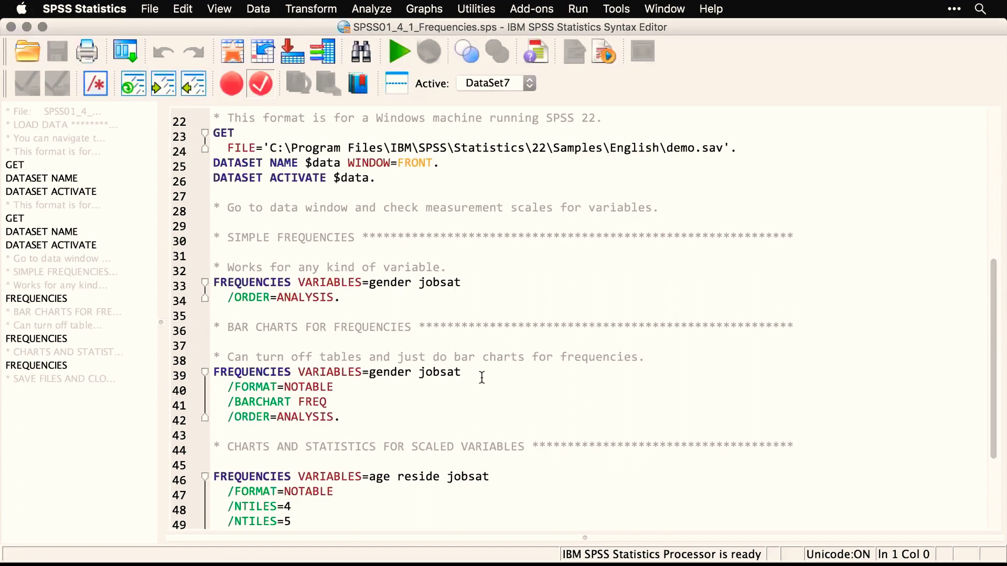
{"action": "left_click", "coordinate": [131, 53]}
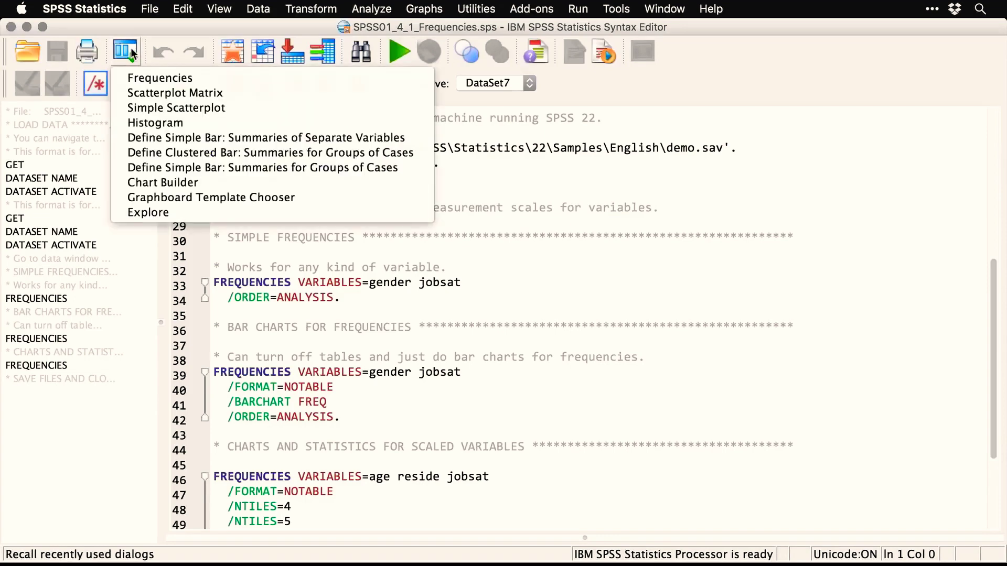
{"action": "left_click", "coordinate": [138, 77]}
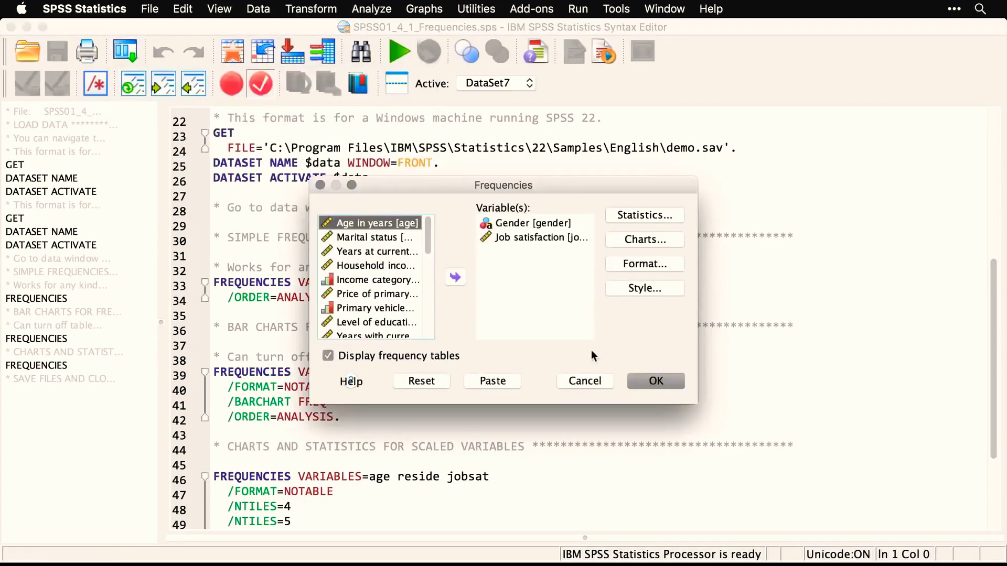
{"action": "left_click", "coordinate": [328, 355]}
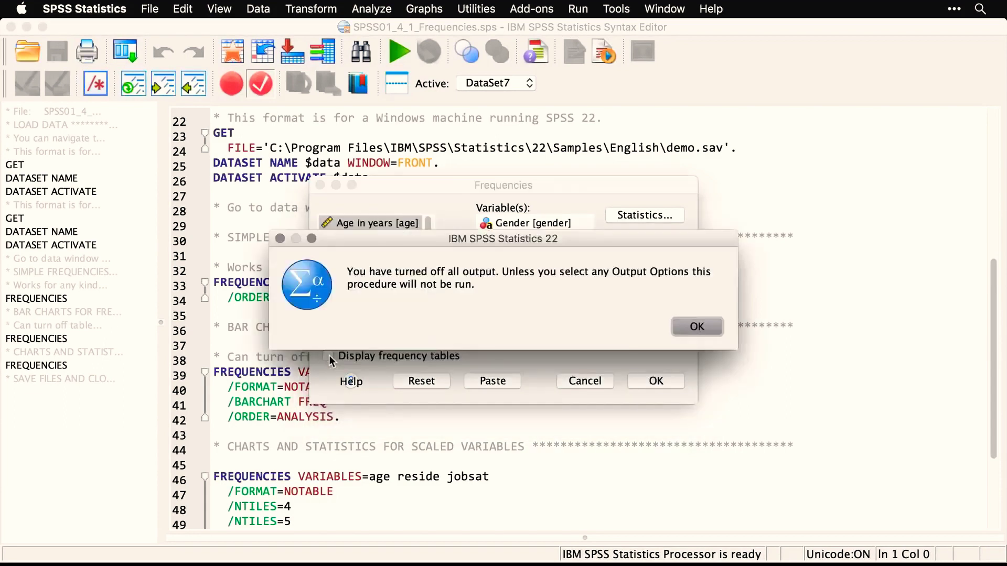
{"action": "left_click", "coordinate": [710, 326]}
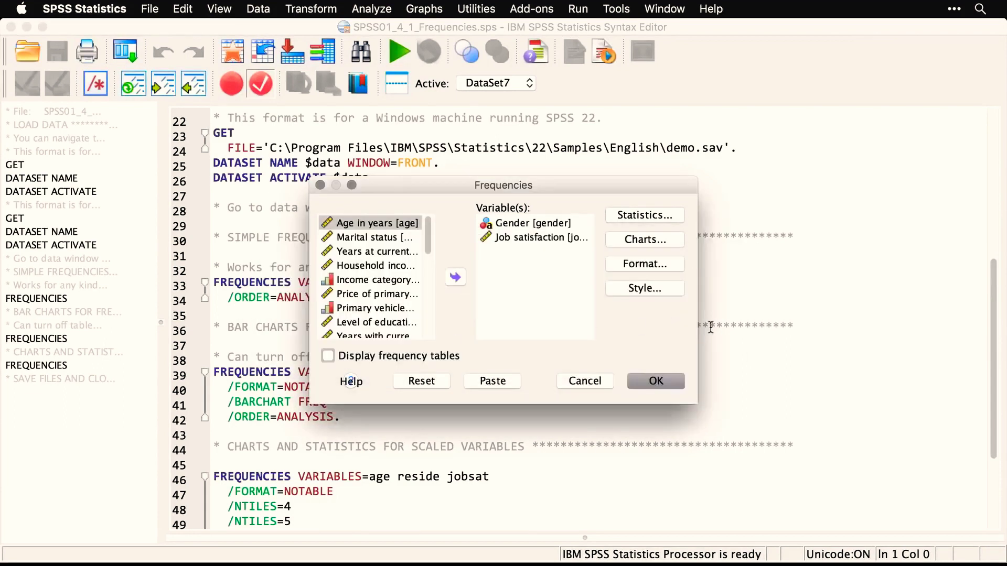
Set the Frequencies chart type to bar charts with frequencies as the chart values
{"action": "left_click", "coordinate": [656, 240]}
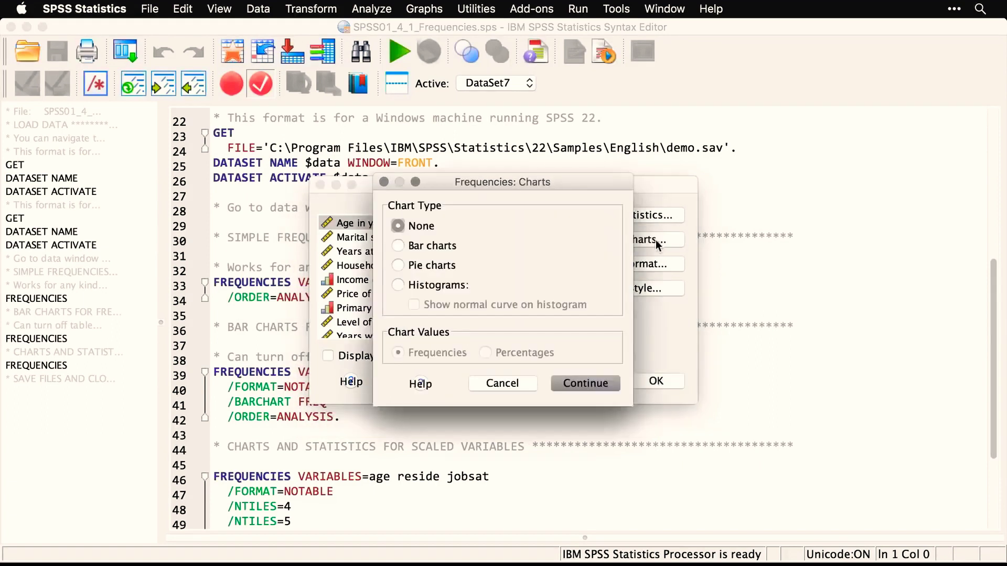
{"action": "left_click", "coordinate": [399, 247]}
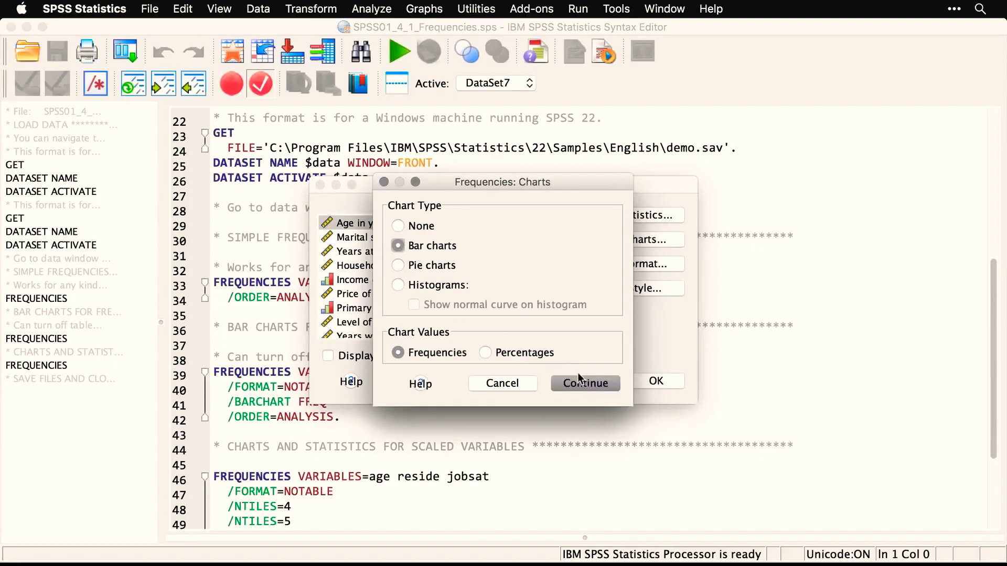
{"action": "left_click", "coordinate": [597, 383]}
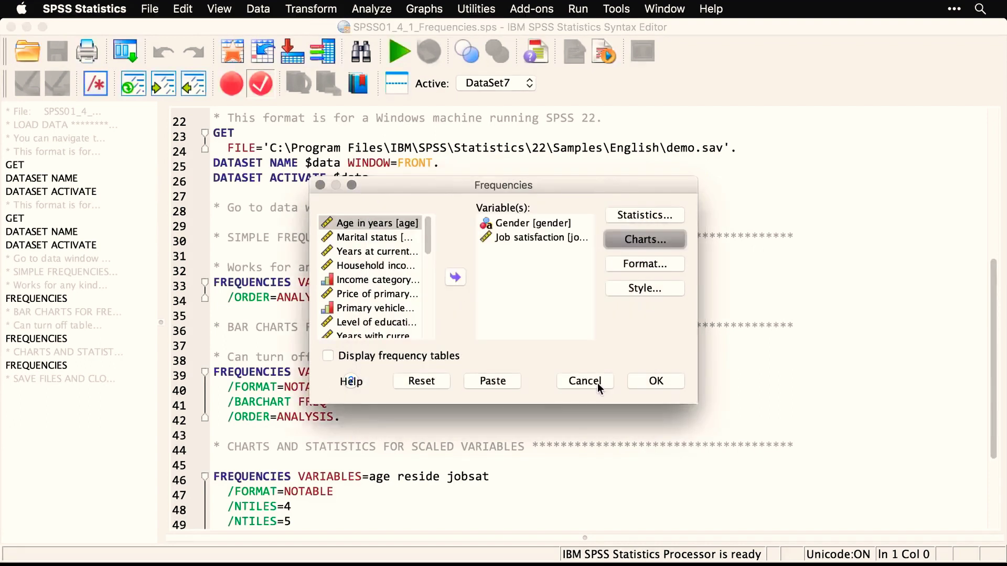
Run the analysis and view the Gender and Job satisfaction bar charts in the output
{"action": "left_click", "coordinate": [663, 382]}
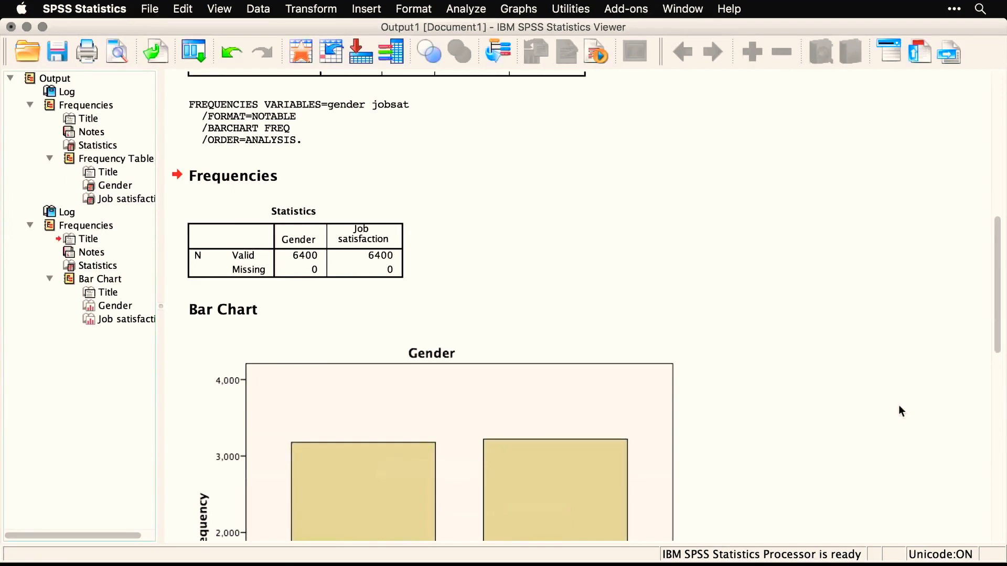
{"action": "scroll", "coordinate": [898, 404], "scroll_direction": "down", "scroll_amount": 5}
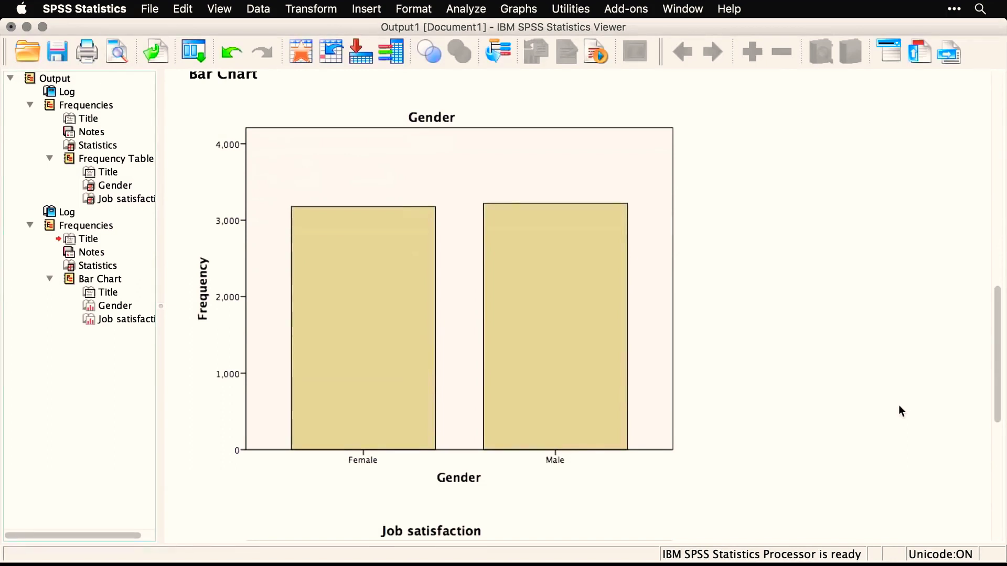
{"action": "scroll", "coordinate": [898, 405], "scroll_direction": "down", "scroll_amount": 6}
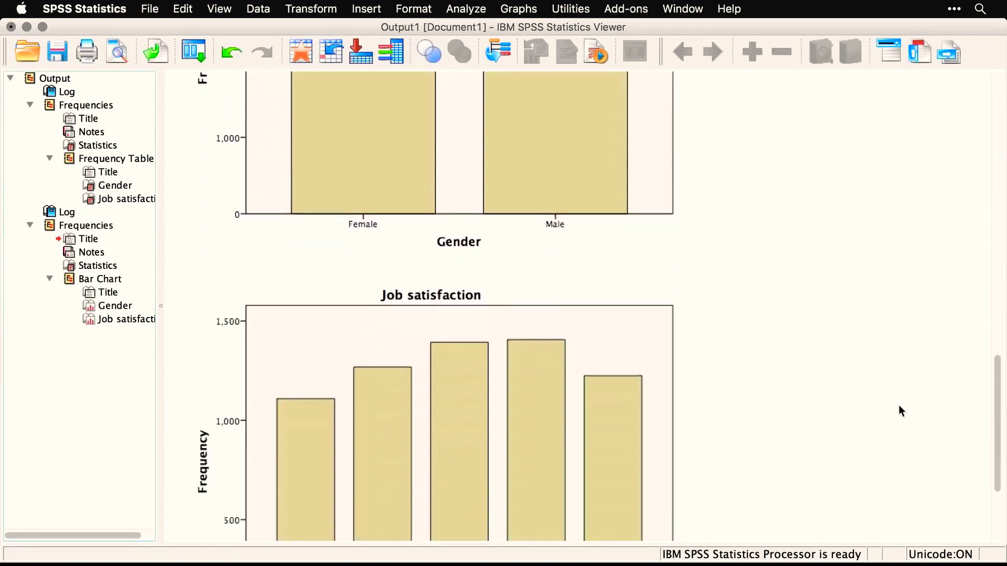
{"action": "scroll", "coordinate": [900, 410], "scroll_direction": "down", "scroll_amount": 3}
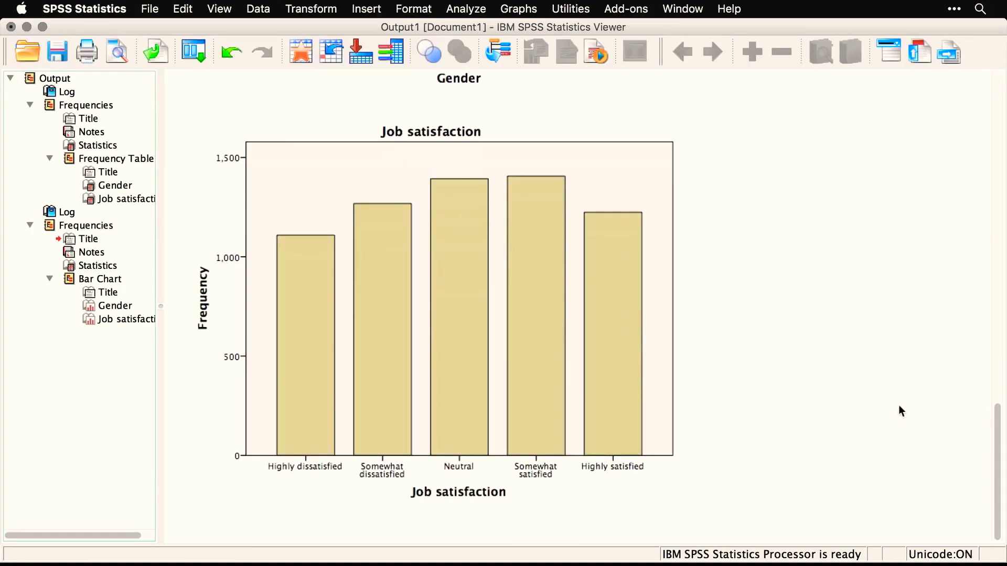
From the syntax window, reopen the Frequencies dialog and reset all its settings
{"action": "key", "text": "super+grave"}
{"action": "scroll", "coordinate": [899, 406], "scroll_direction": "down", "scroll_amount": 3}
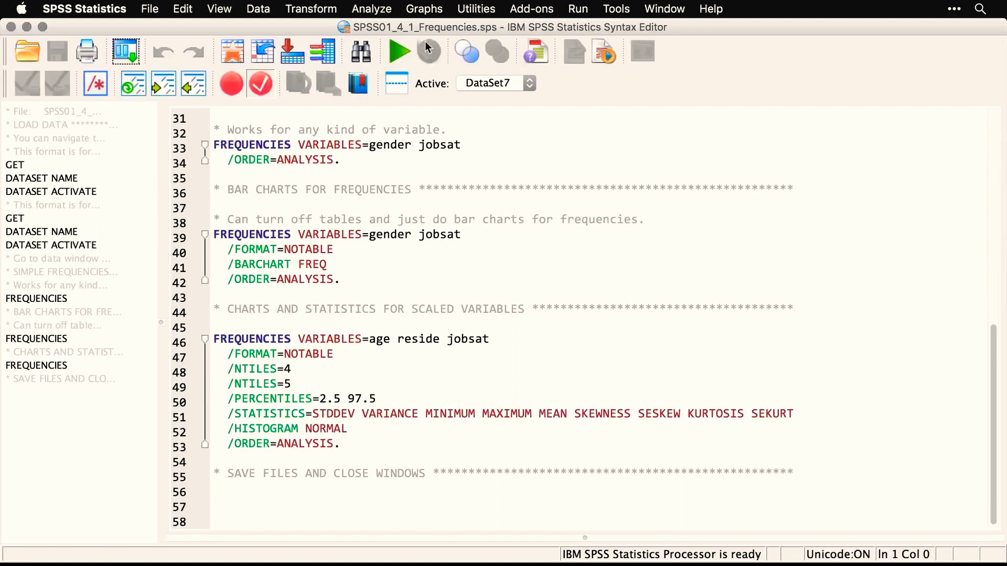
{"action": "left_click", "coordinate": [381, 8]}
{"action": "mouse_move", "coordinate": [385, 33]}
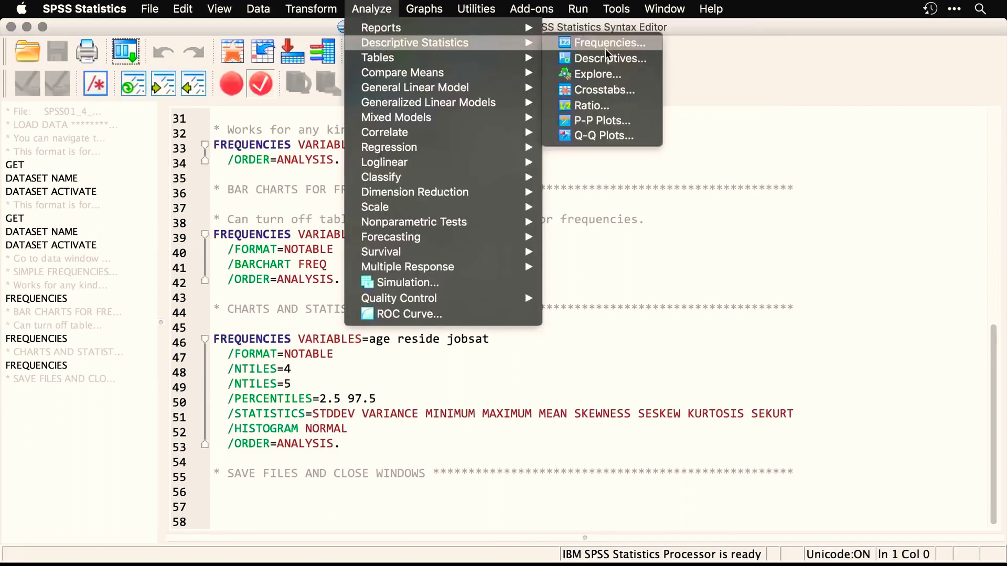
{"action": "left_click", "coordinate": [604, 44]}
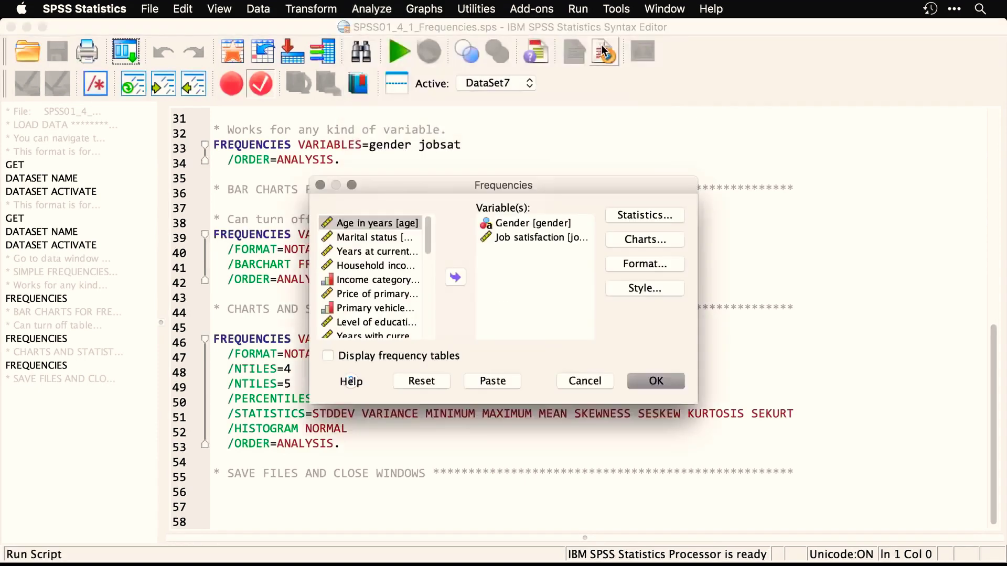
{"action": "mouse_move", "coordinate": [529, 187]}
{"action": "left_mouse_down"}
{"action": "mouse_move", "coordinate": [815, 196]}
{"action": "mouse_move", "coordinate": [539, 187]}
{"action": "left_mouse_up"}
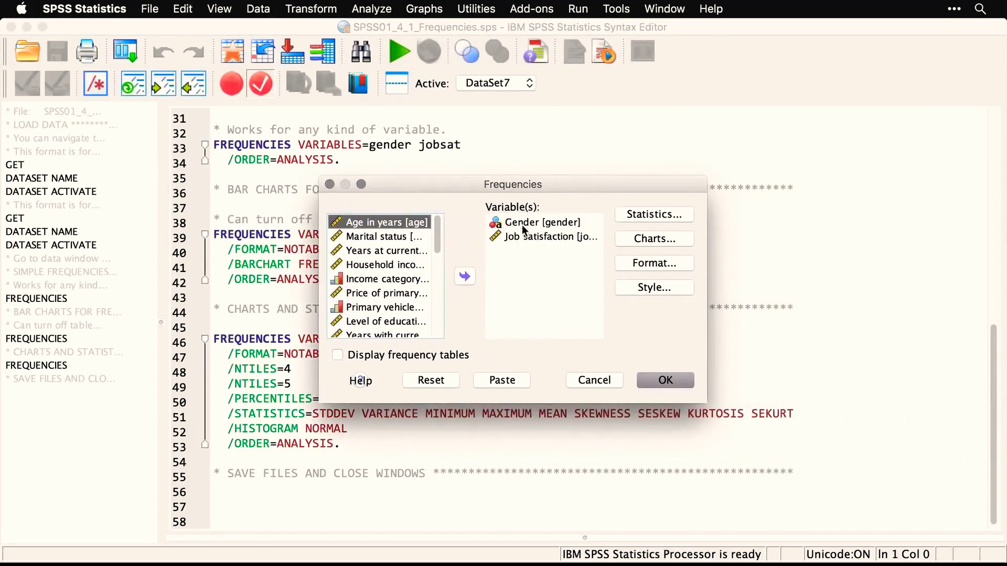
{"action": "left_click", "coordinate": [439, 384]}
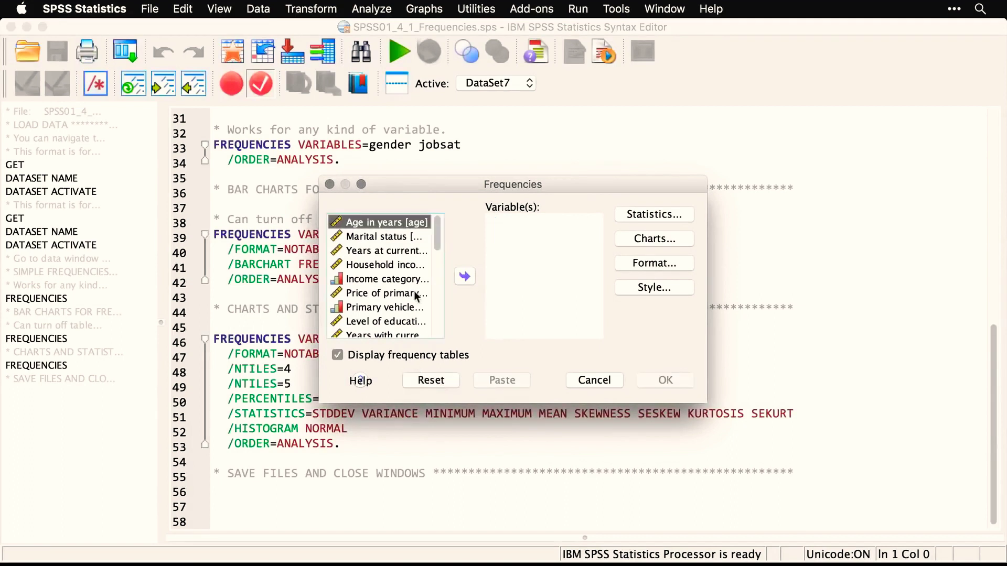
Add Age in years, years at current address and Job satisfaction as the Frequencies variables, in that order
{"action": "double_click", "coordinate": [396, 227]}
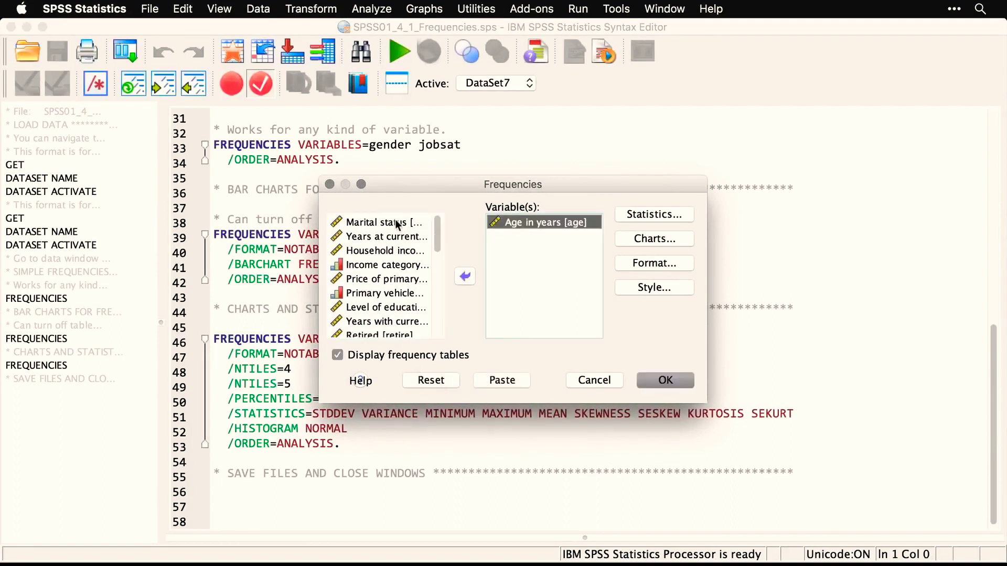
{"action": "left_click_drag", "start_coordinate": [440, 180], "coordinate": [467, 181]}
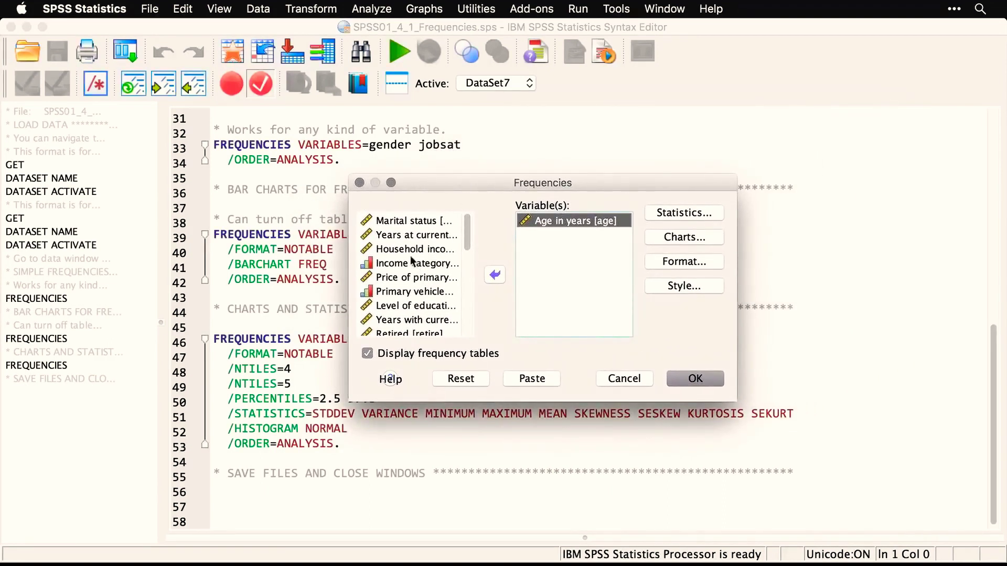
{"action": "left_click", "coordinate": [425, 234]}
{"action": "left_click", "coordinate": [494, 274]}
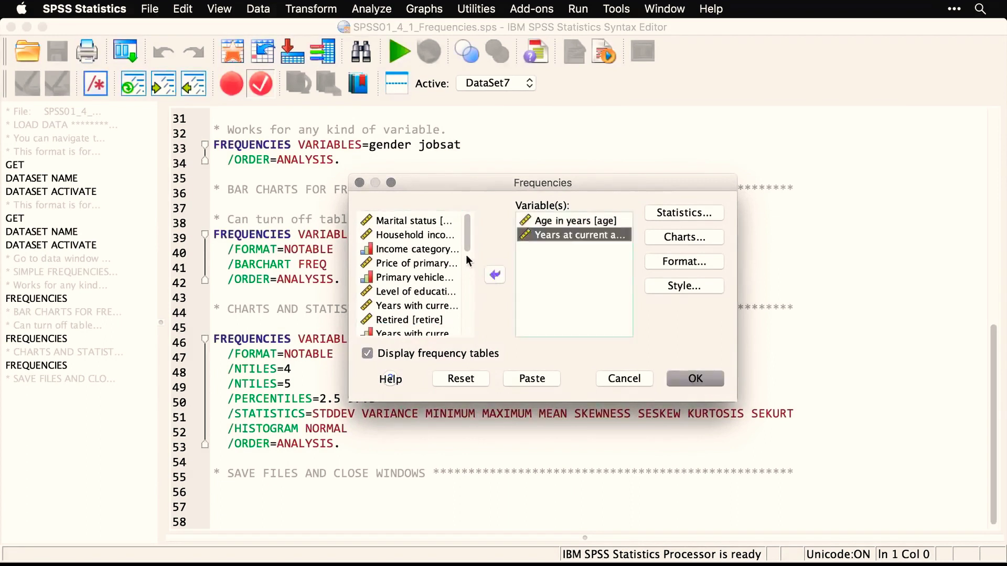
{"action": "left_click_drag", "start_coordinate": [466, 248], "coordinate": [467, 269]}
{"action": "left_click", "coordinate": [439, 288]}
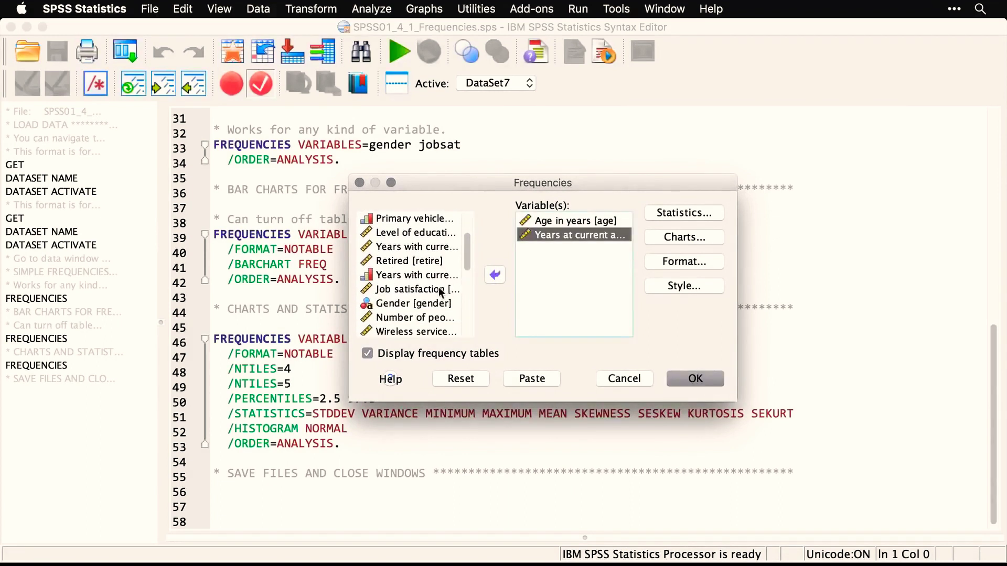
{"action": "left_click", "coordinate": [496, 275]}
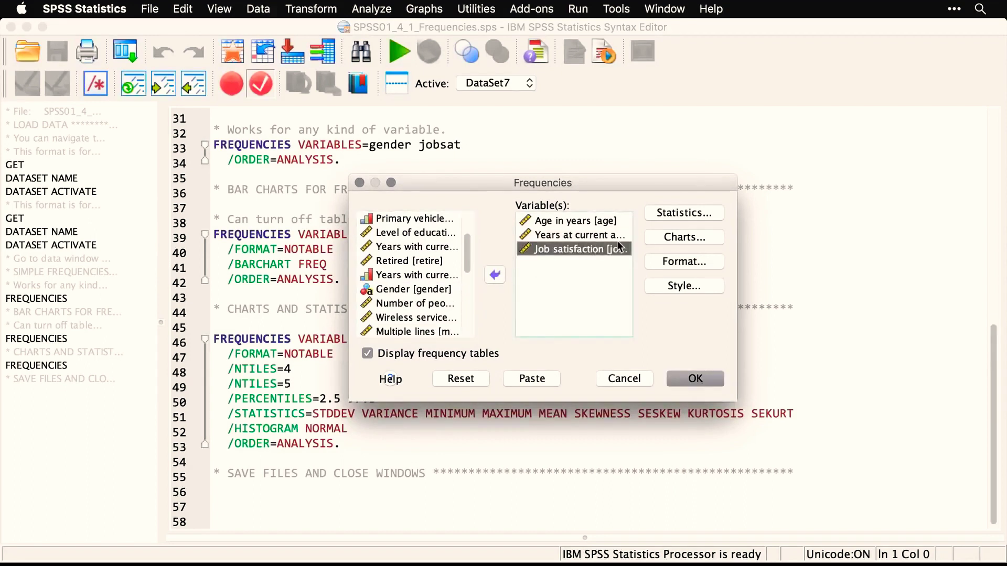
Request the mean, quartiles, minimum and maximum in the Frequencies statistics
{"action": "left_click", "coordinate": [690, 214]}
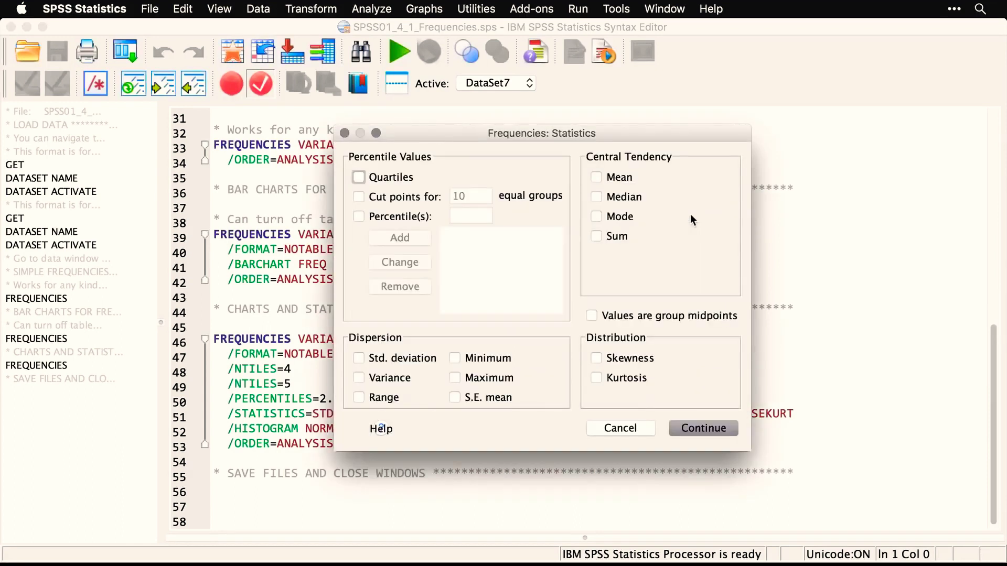
{"action": "left_click", "coordinate": [597, 178]}
{"action": "left_click", "coordinate": [360, 178]}
{"action": "left_click", "coordinate": [455, 359]}
Enable percentile cut points for 5 equal groups
{"action": "left_click", "coordinate": [359, 198]}
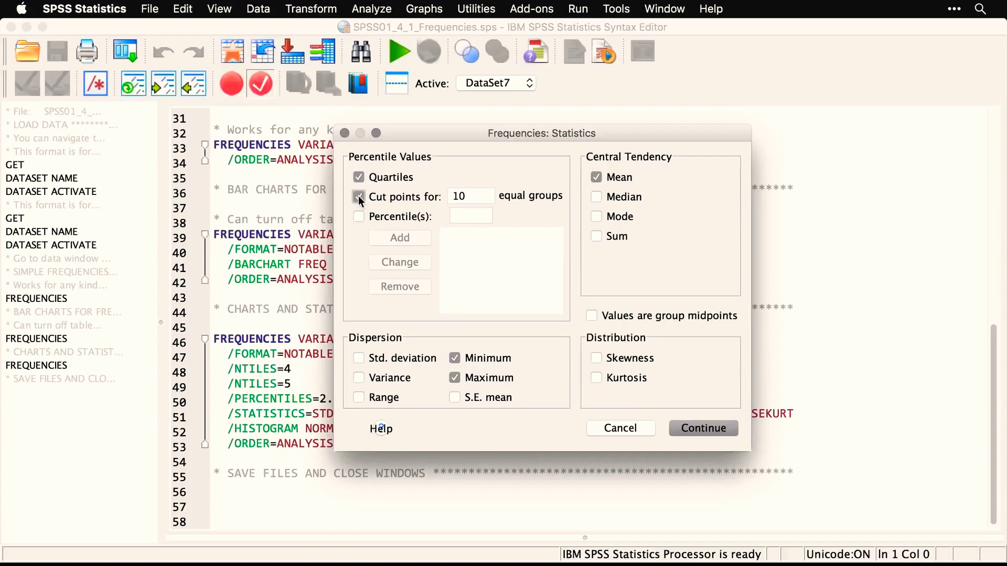
{"action": "left_click", "coordinate": [485, 198]}
{"action": "key", "text": "BackSpace"}
{"action": "key", "text": "BackSpace"}
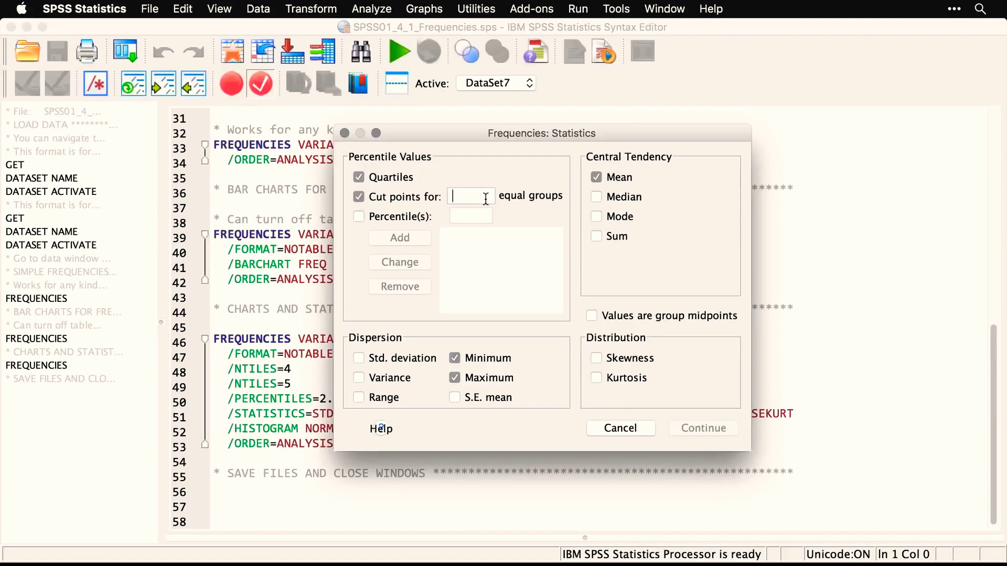
{"action": "type", "text": "5"}
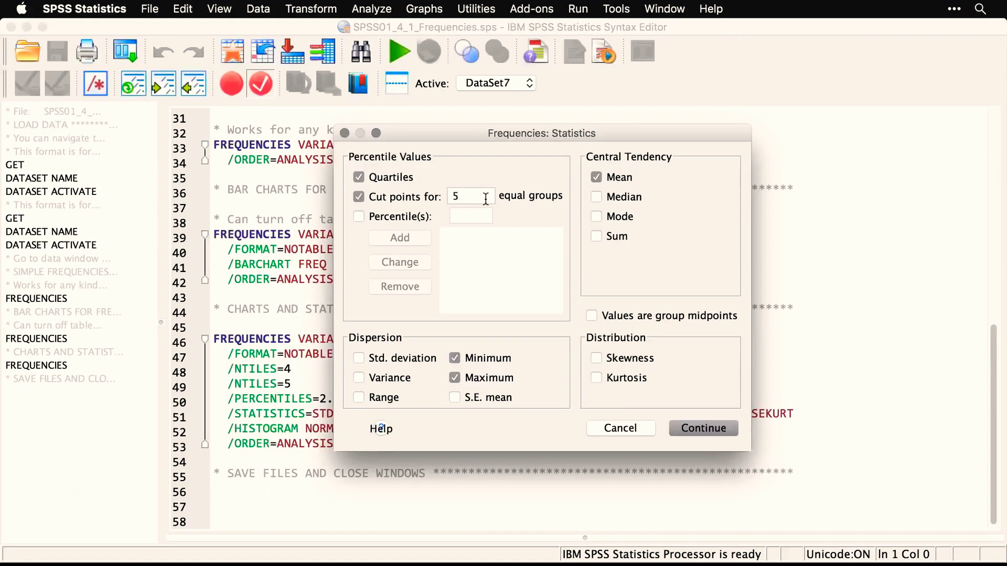
Enable custom percentiles and add 2.5 and 97.5 to the percentile list
{"action": "left_click", "coordinate": [357, 215]}
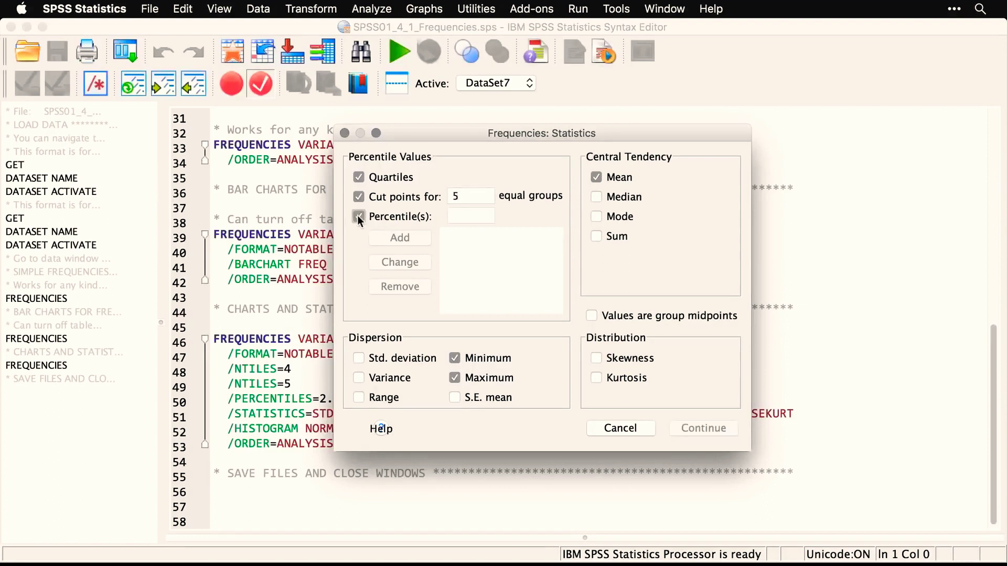
{"action": "left_click", "coordinate": [466, 212]}
{"action": "type", "text": "2.5"}
{"action": "left_click", "coordinate": [419, 237]}
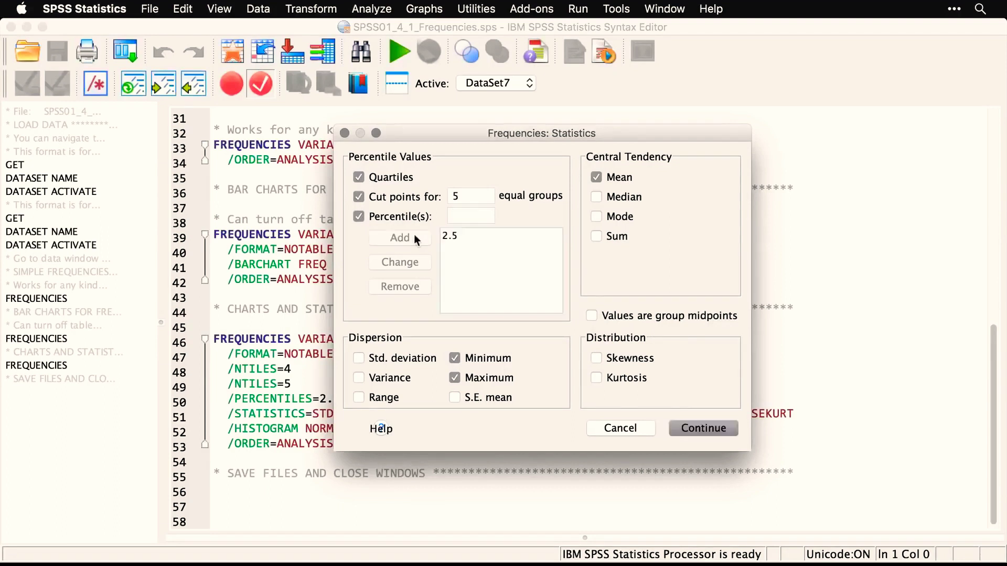
{"action": "left_click", "coordinate": [476, 218]}
{"action": "type", "text": "97.5"}
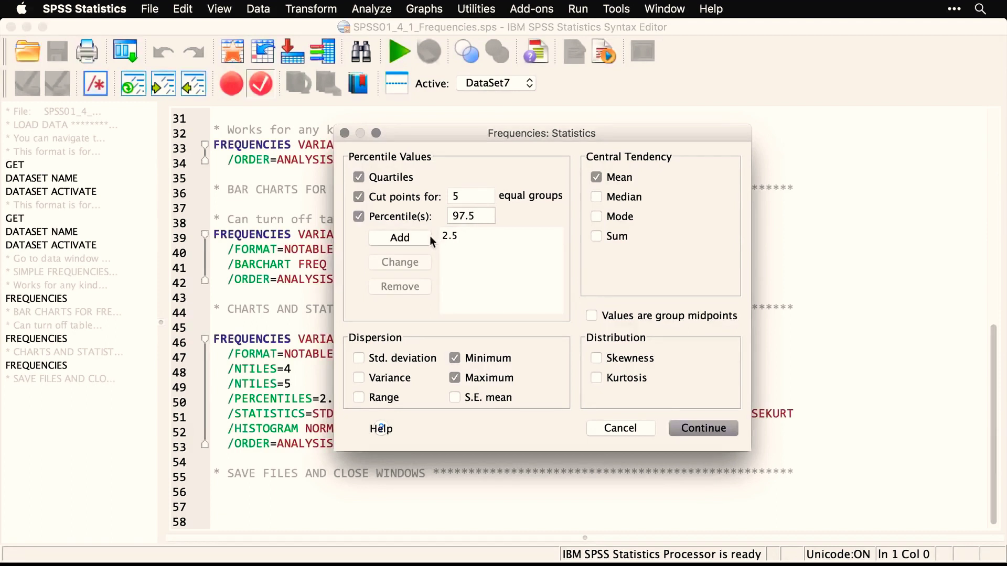
{"action": "left_click", "coordinate": [412, 239]}
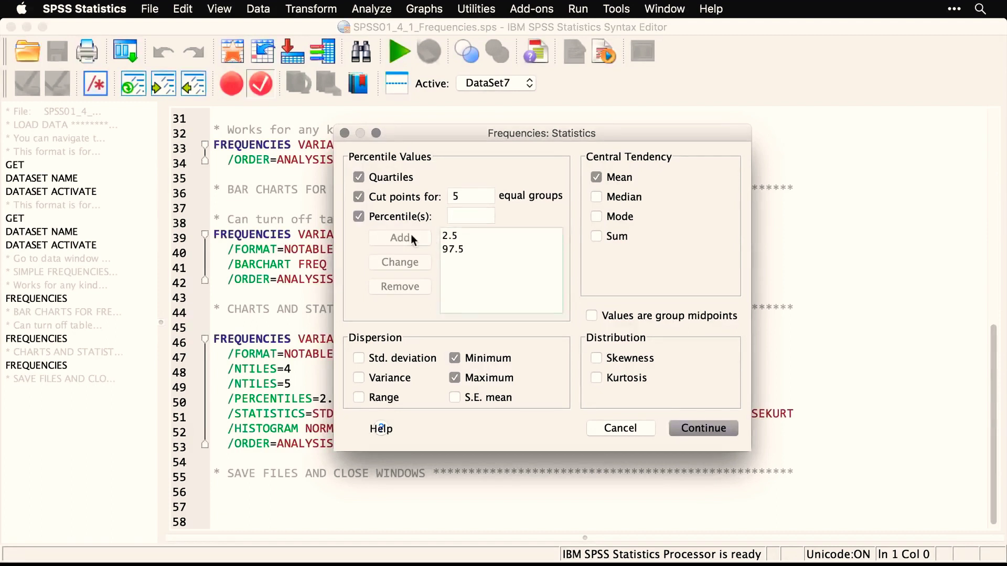
Include standard deviation, variance, skewness and kurtosis, and accept the statistics settings
{"action": "left_click", "coordinate": [358, 359]}
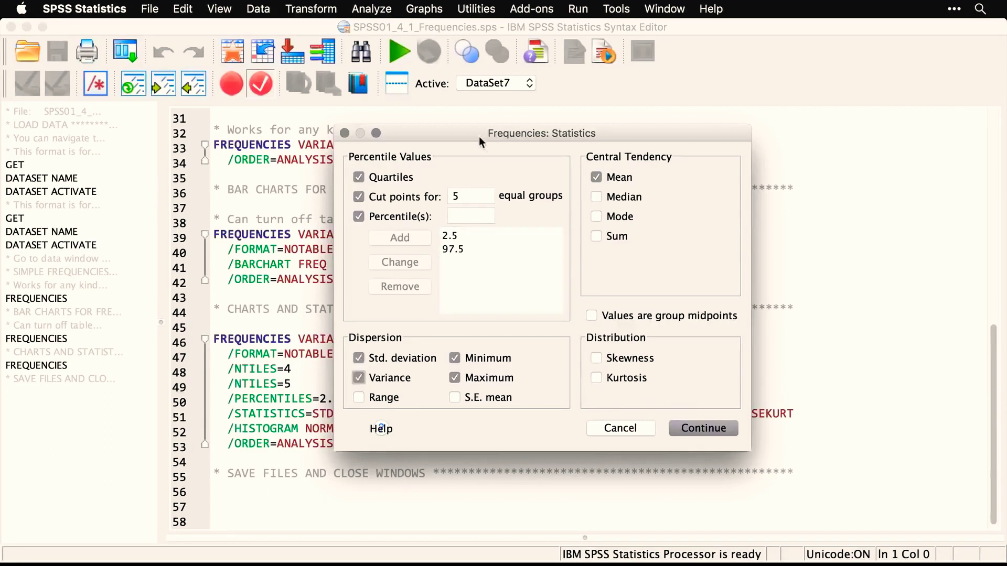
{"action": "left_click_drag", "start_coordinate": [480, 134], "coordinate": [515, 82]}
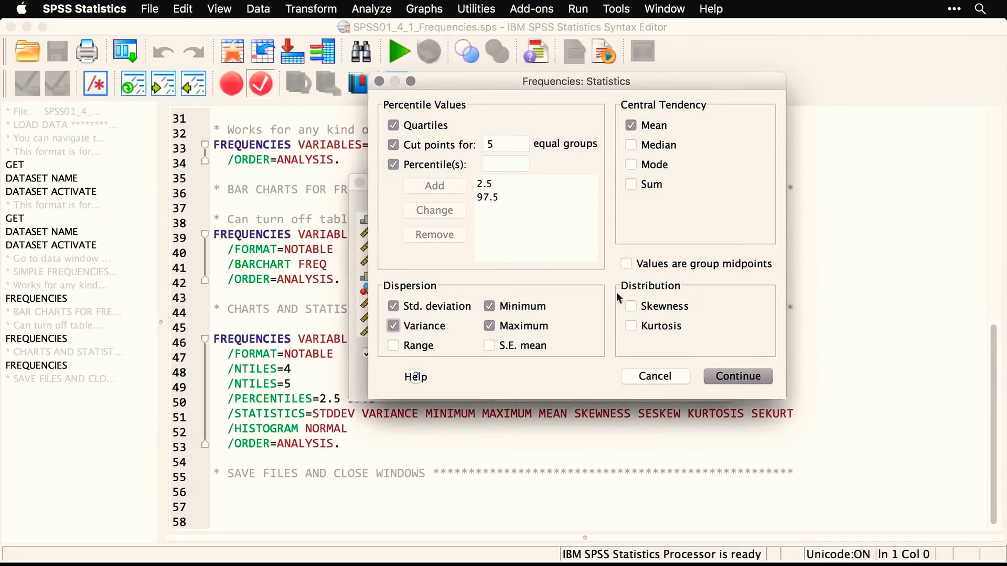
{"action": "left_click", "coordinate": [629, 305]}
{"action": "left_click", "coordinate": [744, 377]}
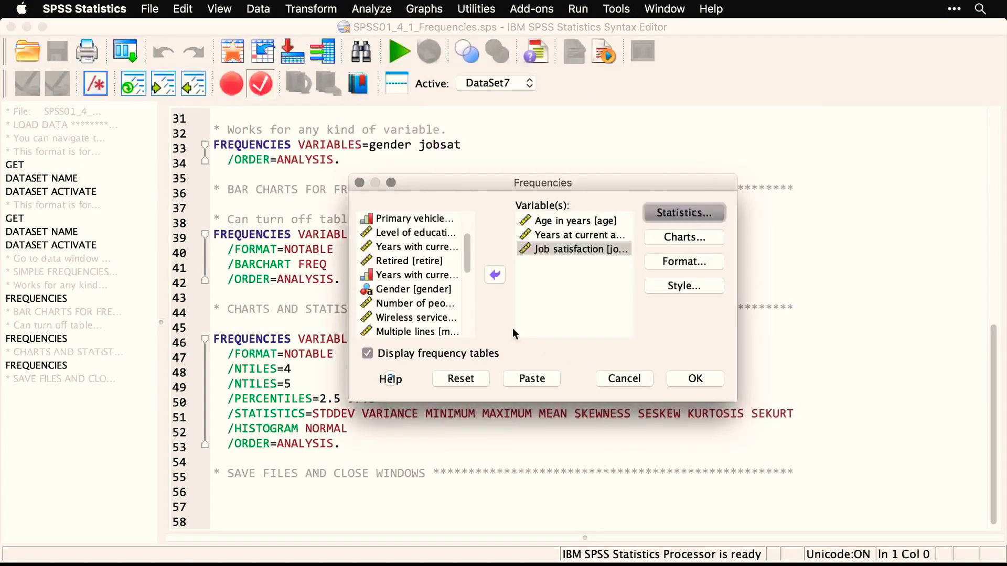
Turn off the frequency tables and set the chart type to histograms with a normal curve
{"action": "left_click", "coordinate": [368, 354]}
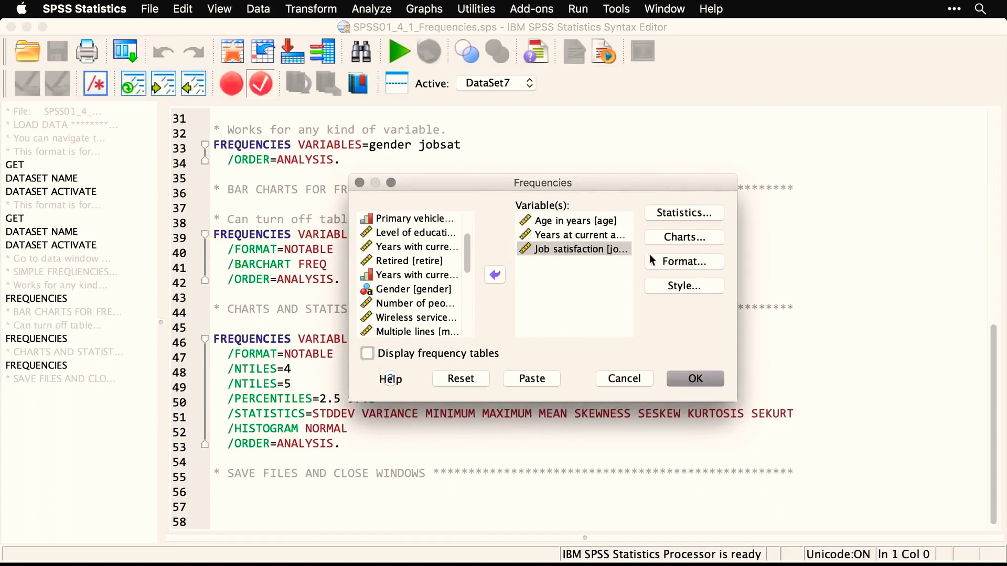
{"action": "left_click", "coordinate": [700, 237]}
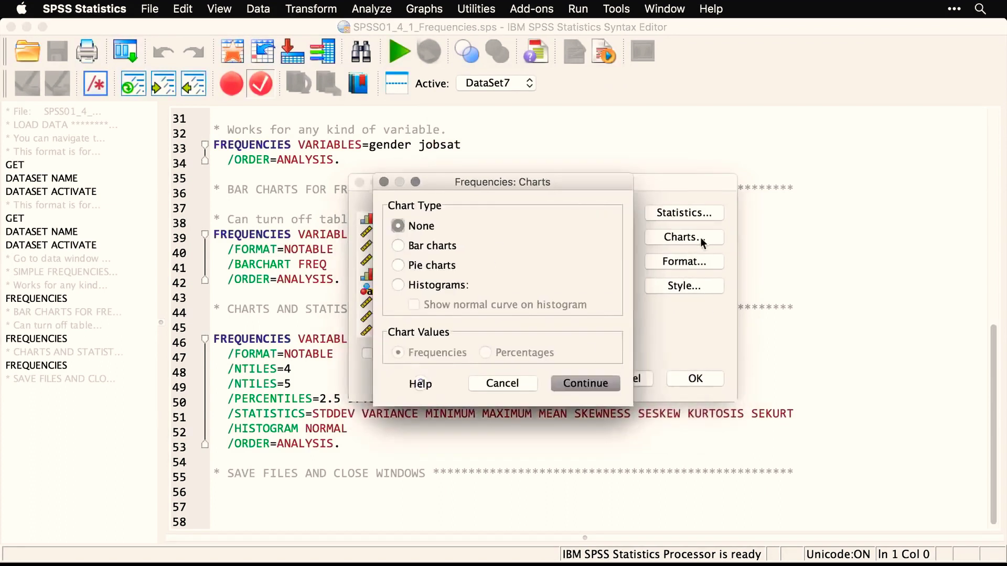
{"action": "left_click", "coordinate": [398, 285]}
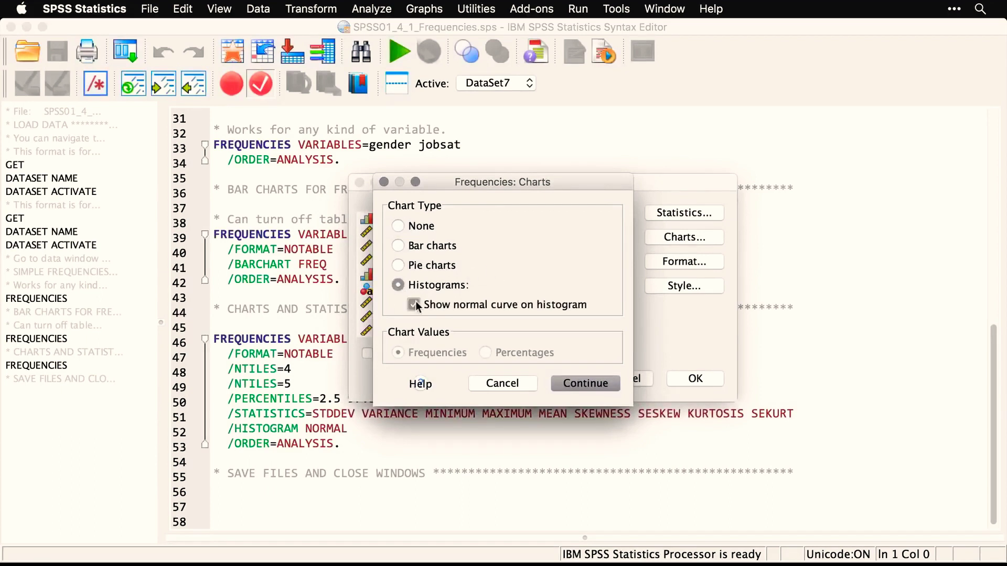
{"action": "left_click", "coordinate": [583, 383]}
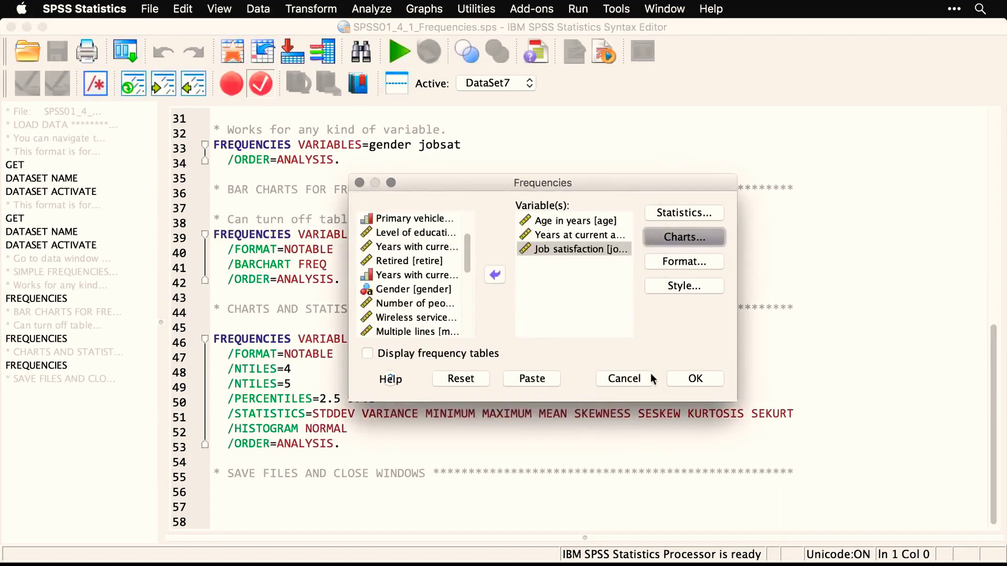
Run the Frequencies analysis and review the Statistics table and the histograms for age and years at current address
{"action": "left_click", "coordinate": [694, 382]}
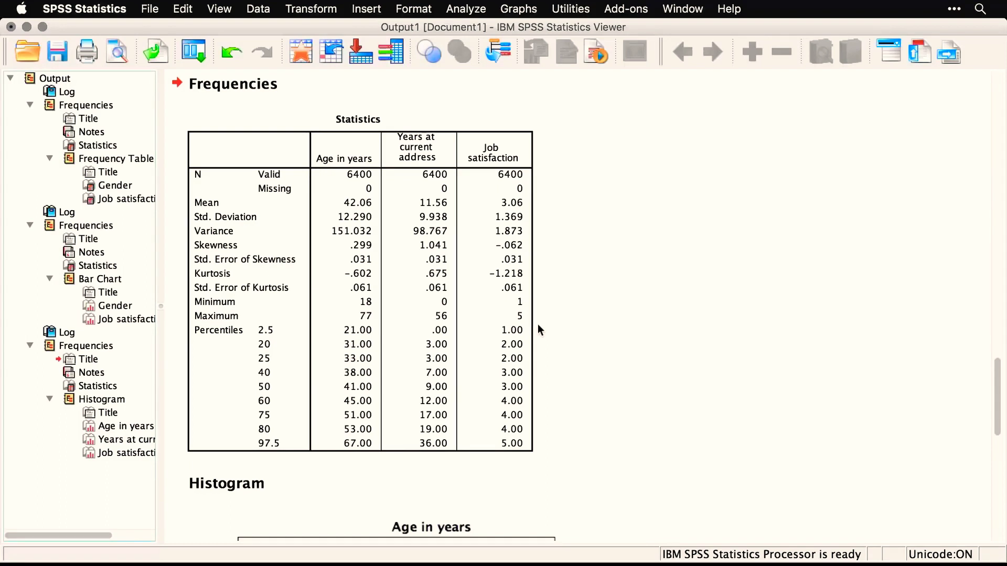
{"action": "left_click", "coordinate": [462, 353]}
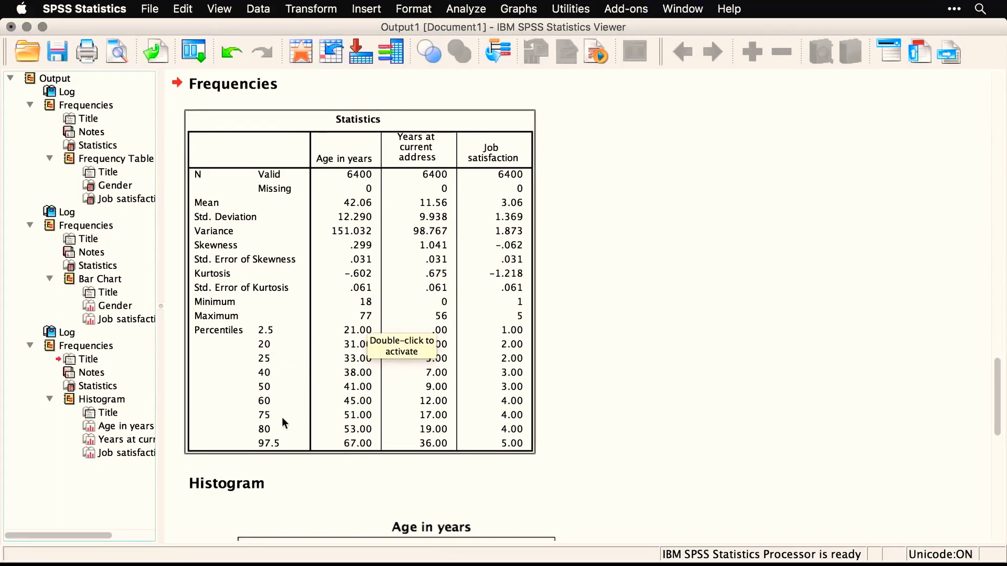
{"action": "left_click", "coordinate": [283, 467]}
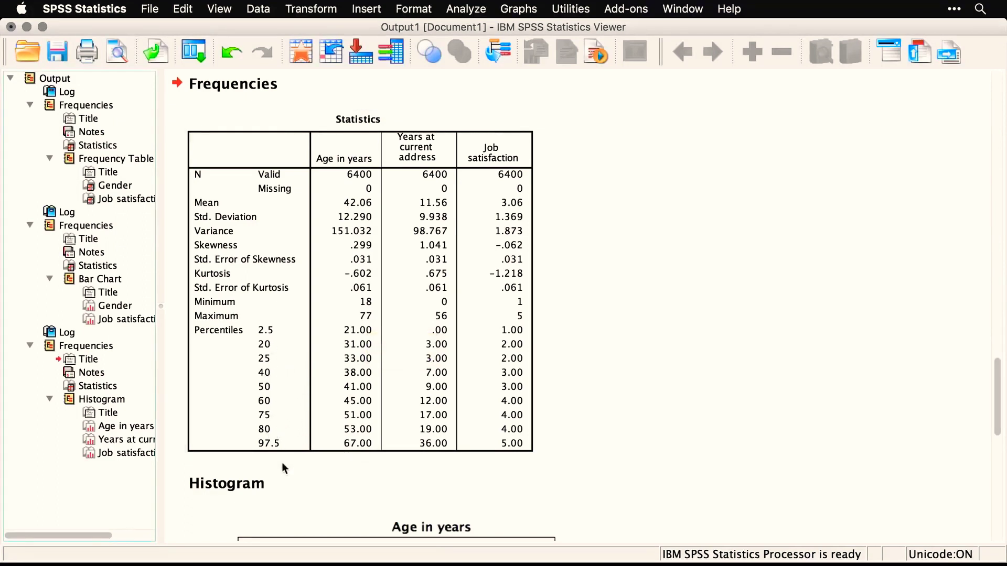
{"action": "left_click", "coordinate": [278, 373]}
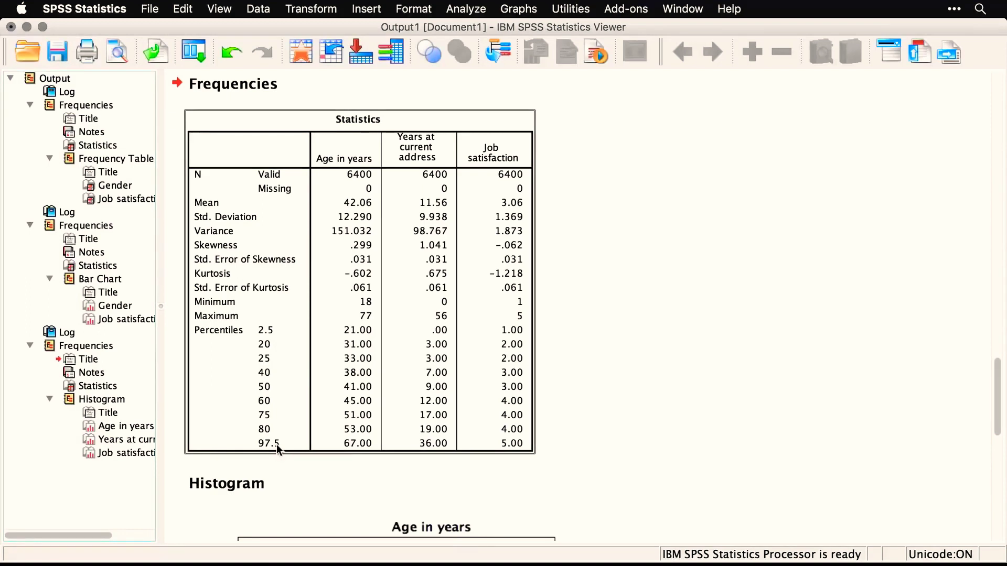
{"action": "left_click", "coordinate": [698, 466]}
{"action": "scroll", "coordinate": [698, 466], "scroll_direction": "down", "scroll_amount": 10}
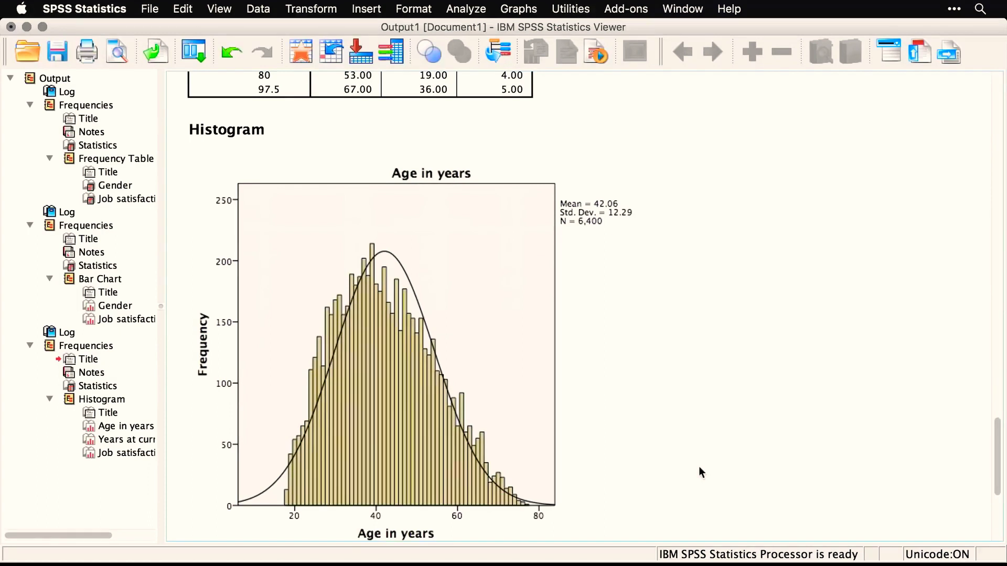
{"action": "scroll", "coordinate": [699, 467], "scroll_direction": "down", "scroll_amount": 10}
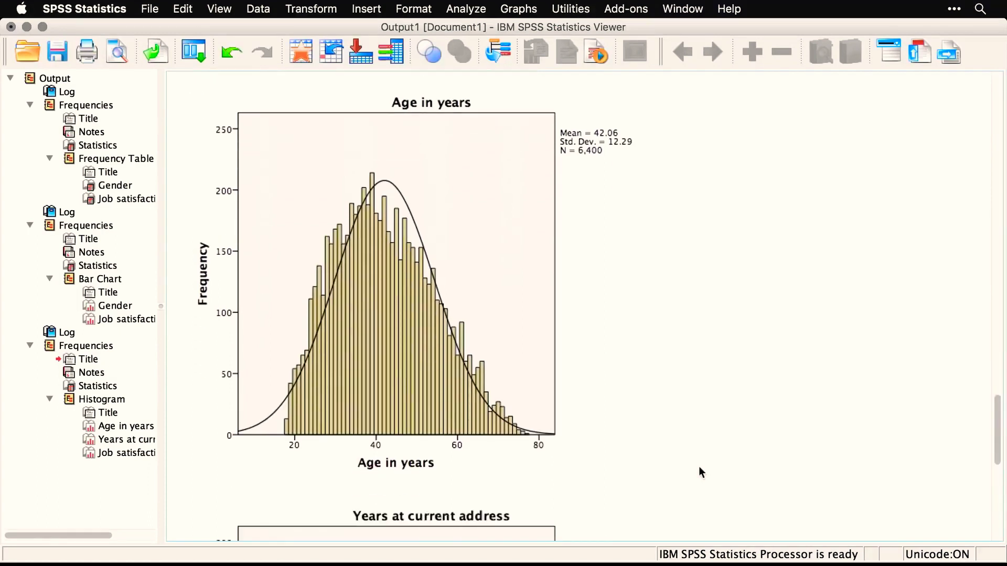
{"action": "scroll", "coordinate": [699, 467], "scroll_direction": "down", "scroll_amount": 4}
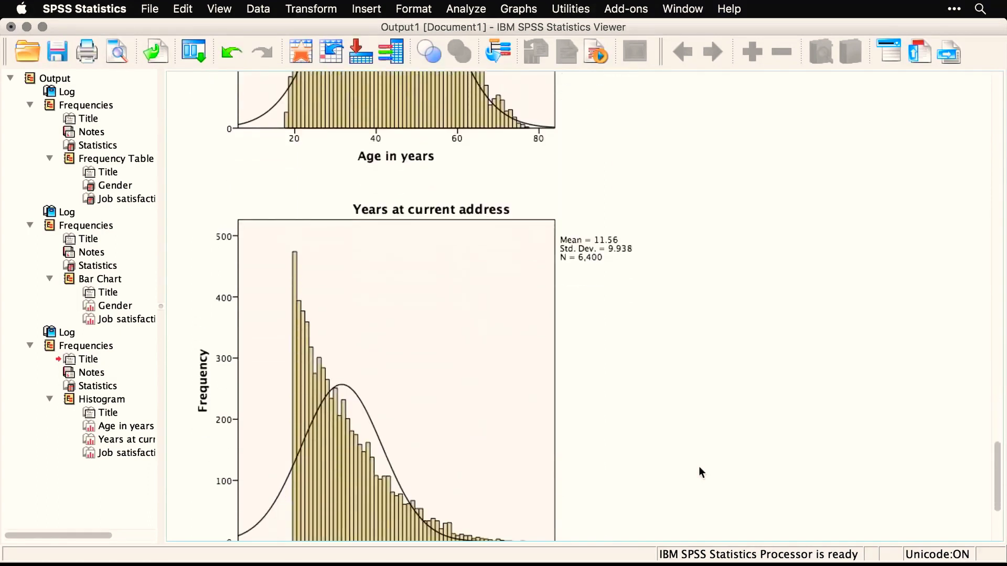
{"action": "scroll", "coordinate": [699, 467], "scroll_direction": "down", "scroll_amount": 2}
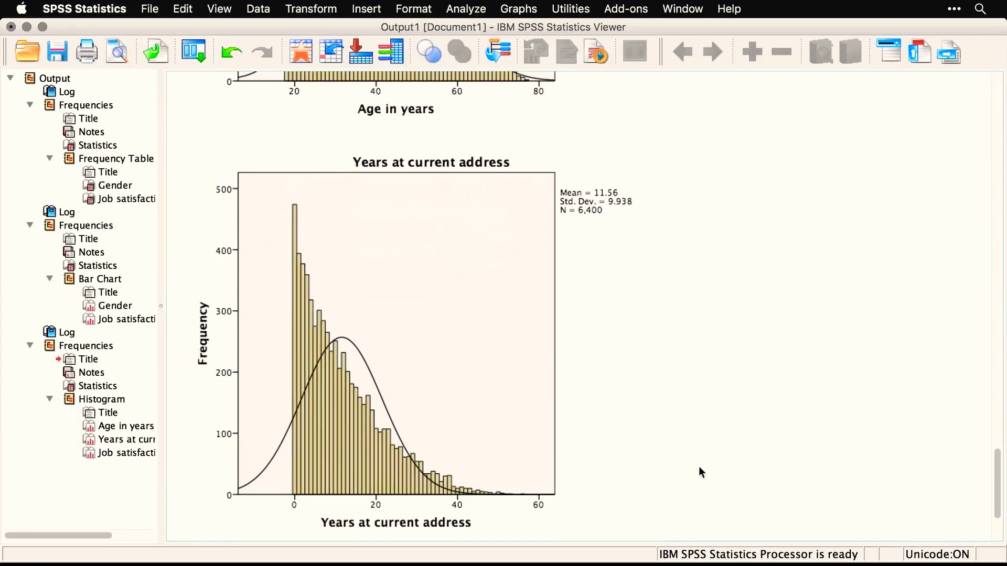
{"action": "scroll", "coordinate": [698, 467], "scroll_direction": "down", "scroll_amount": 15}
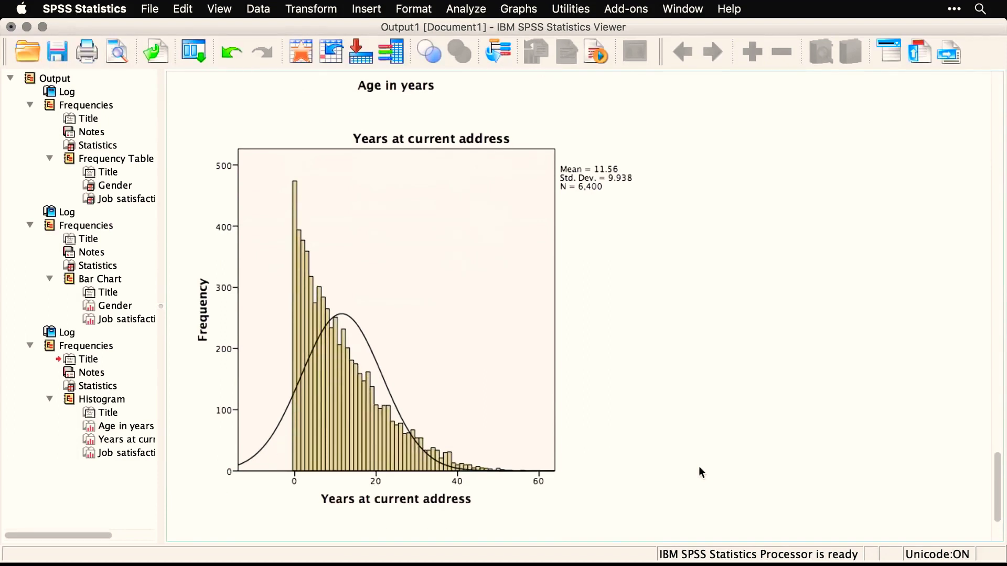
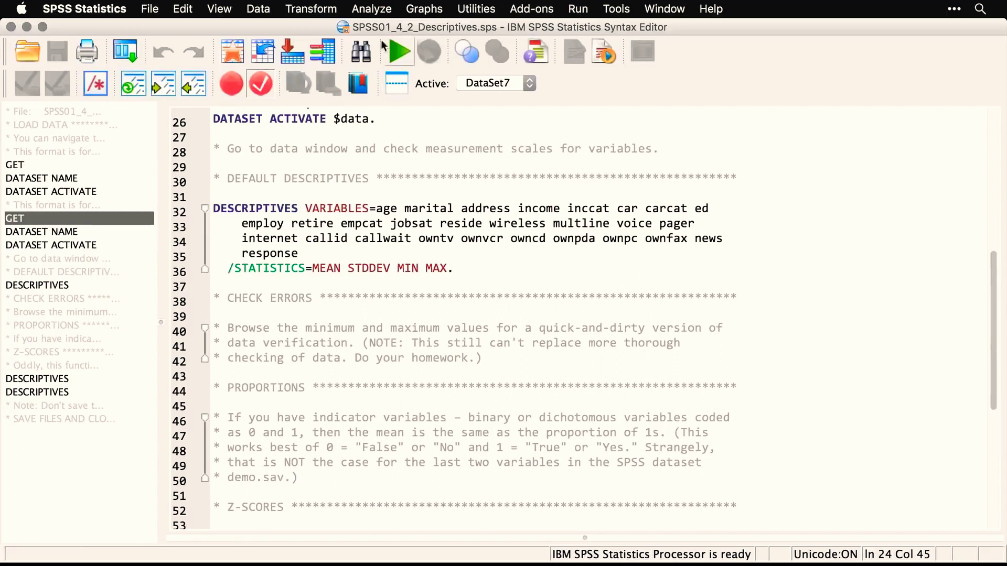
Open the Descriptives analysis and add all available variables, from Age in years through Response
{"action": "left_click", "coordinate": [378, 9]}
{"action": "mouse_move", "coordinate": [385, 39]}
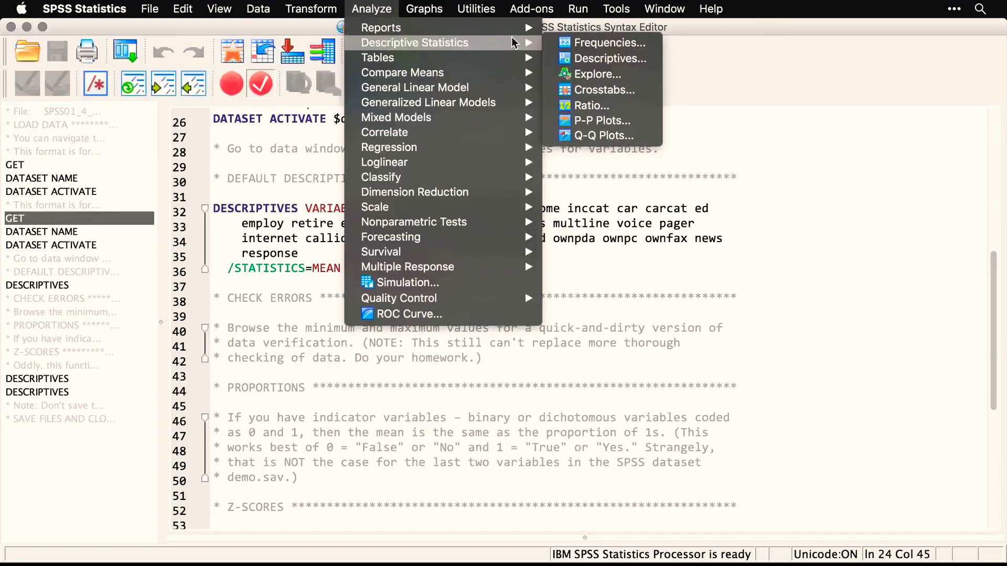
{"action": "left_click", "coordinate": [646, 61]}
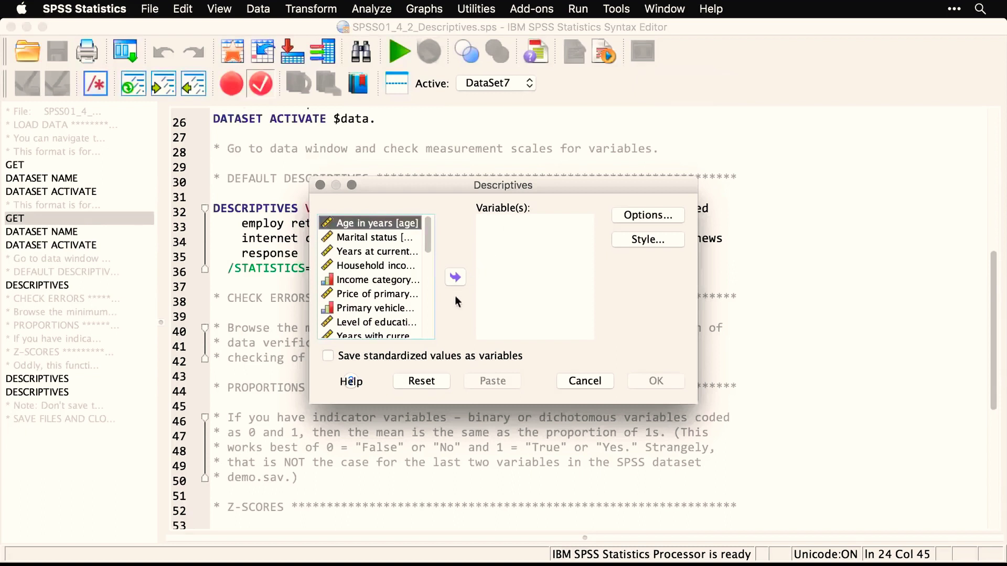
{"action": "scroll", "coordinate": [429, 330], "scroll_direction": "down", "scroll_amount": 4}
{"action": "scroll", "coordinate": [428, 334], "scroll_direction": "down", "scroll_amount": 4}
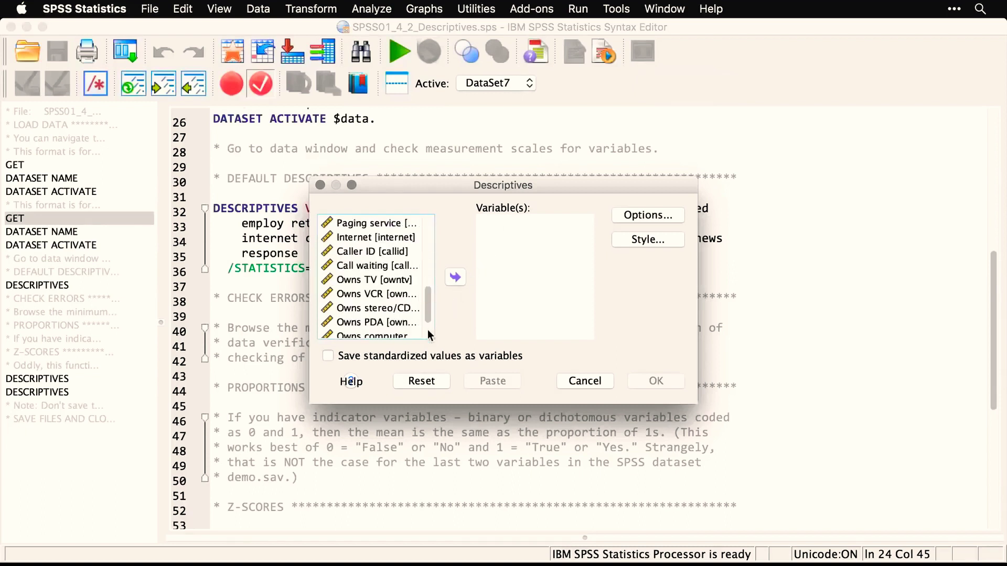
{"action": "left_click_drag", "start_coordinate": [427, 312], "coordinate": [423, 340]}
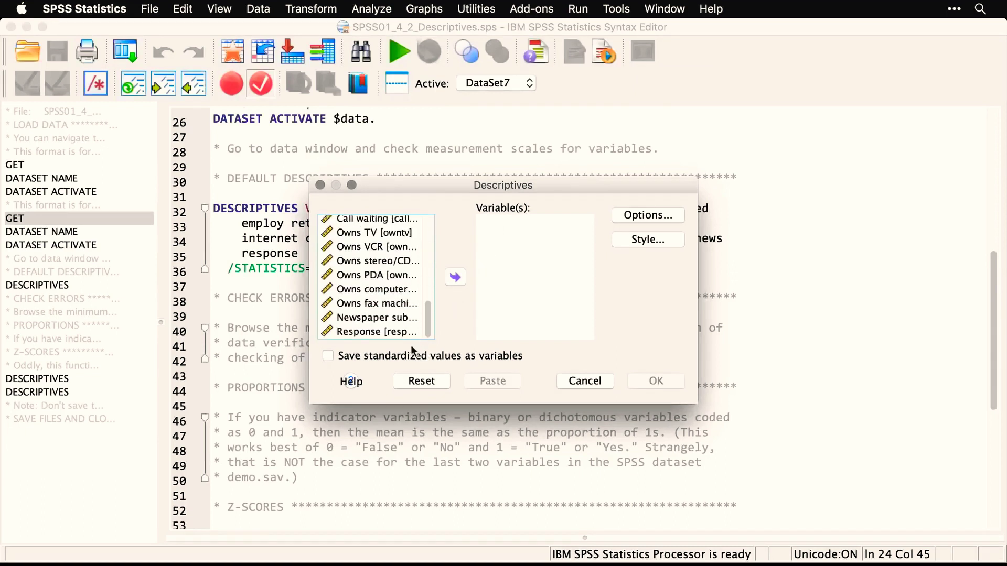
{"action": "left_click", "coordinate": [377, 313]}
{"action": "key", "text": "super+a"}
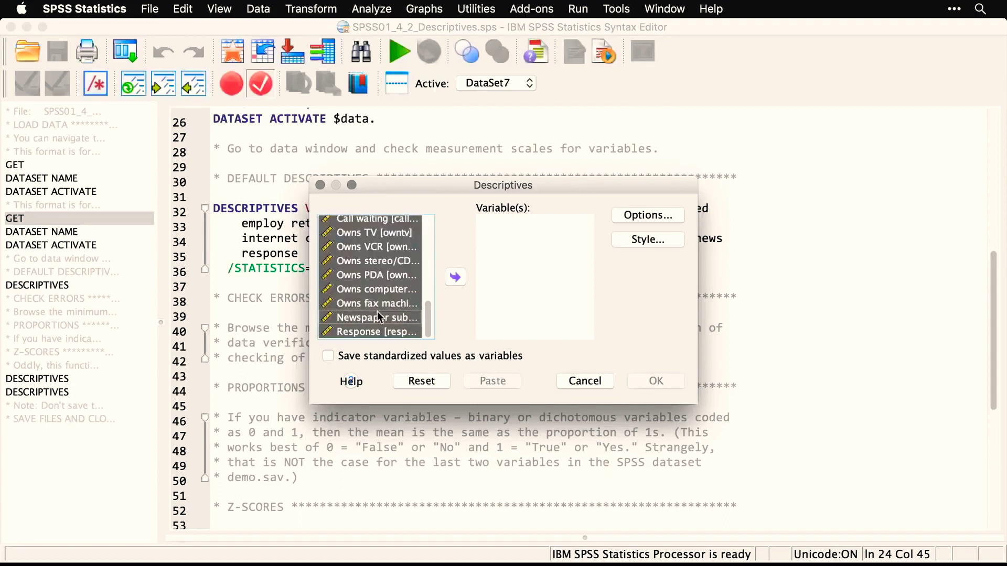
{"action": "left_click", "coordinate": [455, 277]}
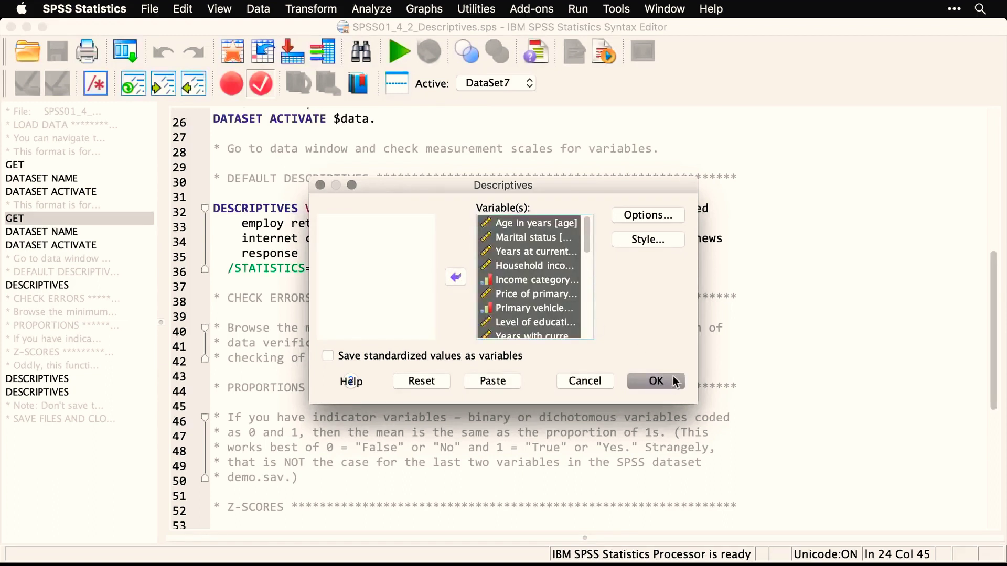
Run the Descriptives analysis and review the Descriptive Statistics table, including the Internet row
{"action": "left_click", "coordinate": [662, 386]}
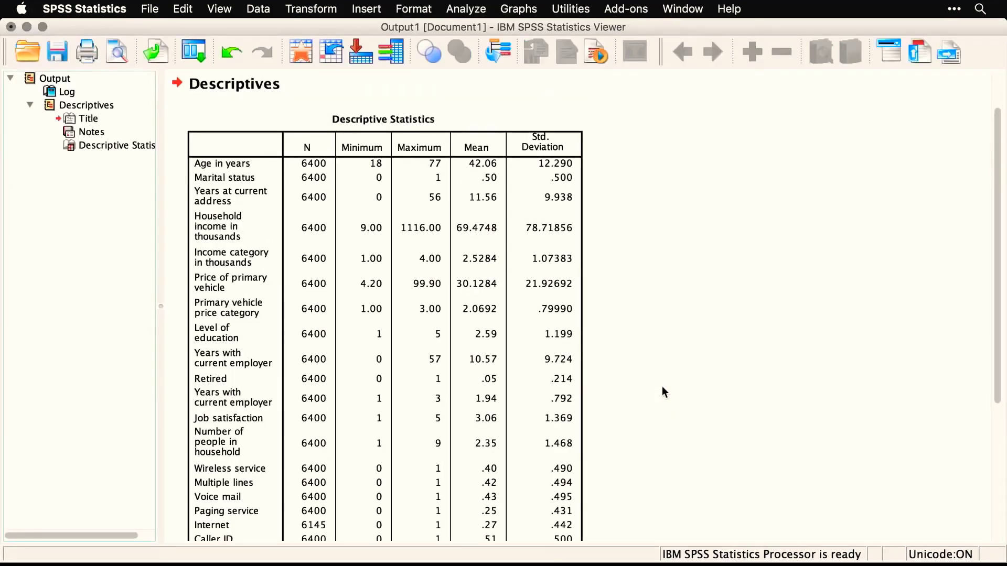
{"action": "scroll", "coordinate": [662, 388], "scroll_direction": "down", "scroll_amount": 6}
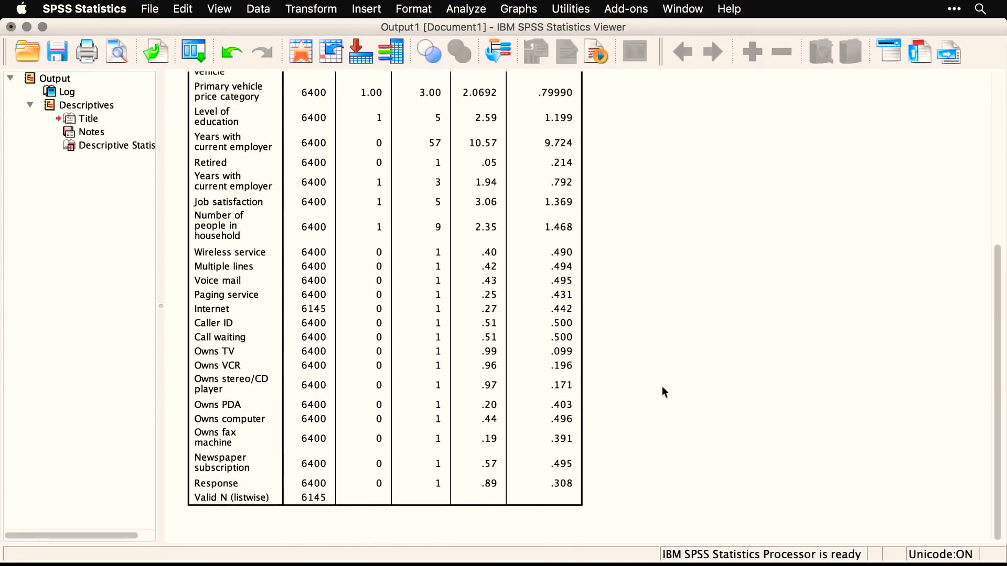
{"action": "scroll", "coordinate": [662, 387], "scroll_direction": "up", "scroll_amount": 5}
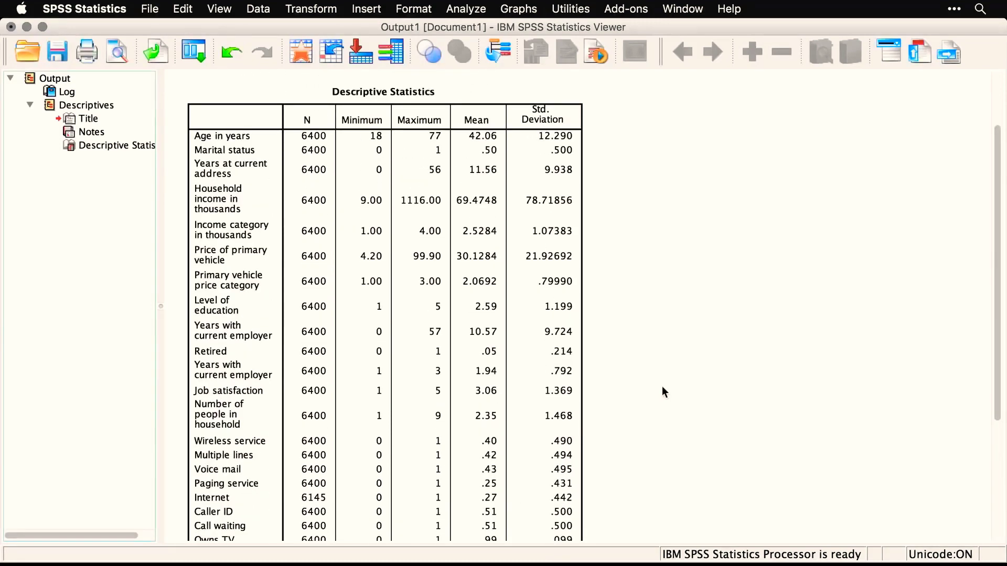
{"action": "left_click", "coordinate": [454, 504]}
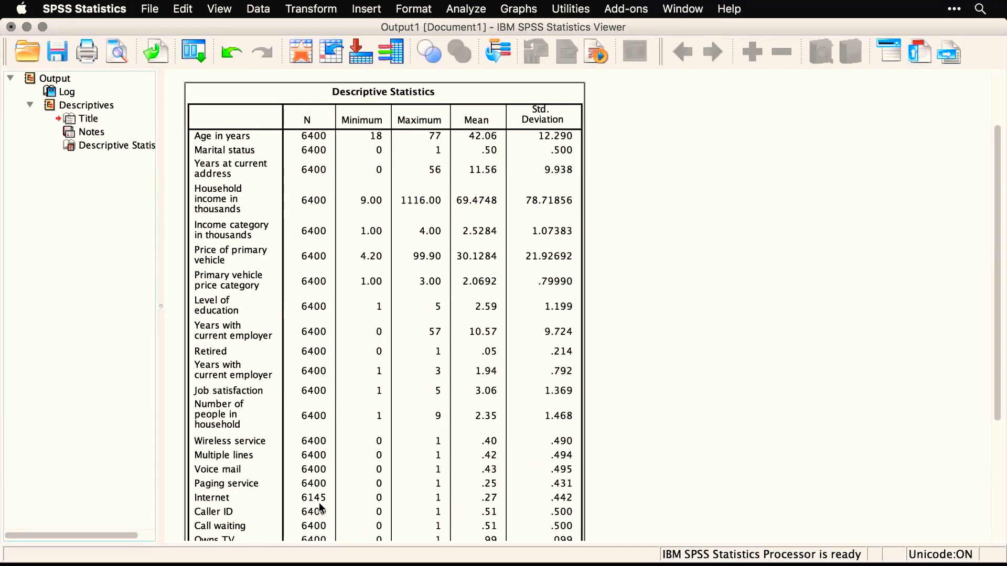
Examine the Descriptive Statistics table from Age in years to Valid N (listwise), comparing the minimum and maximum of each variable
{"action": "scroll", "coordinate": [321, 508], "scroll_direction": "down", "scroll_amount": 3}
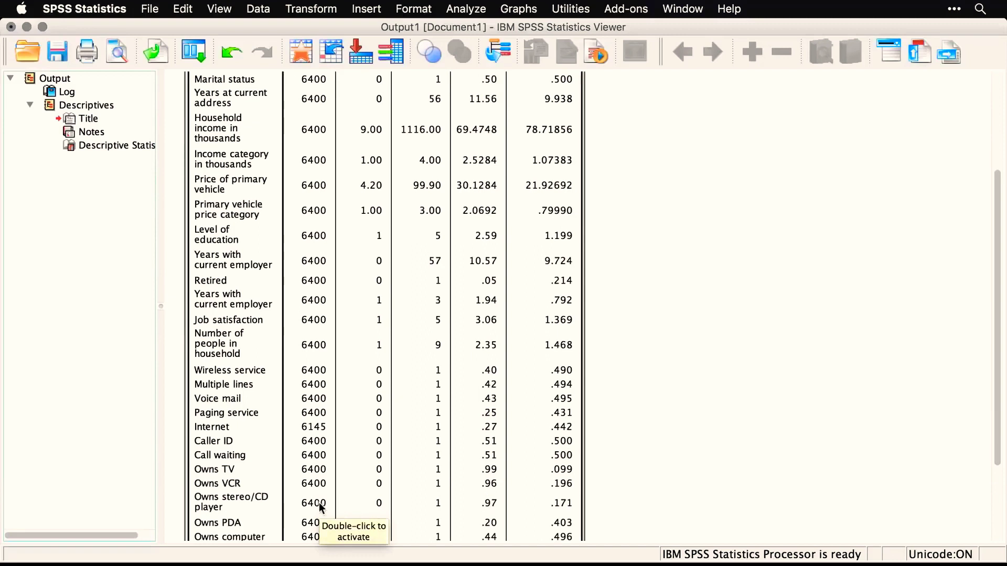
{"action": "scroll", "coordinate": [691, 422], "scroll_direction": "up", "scroll_amount": 5}
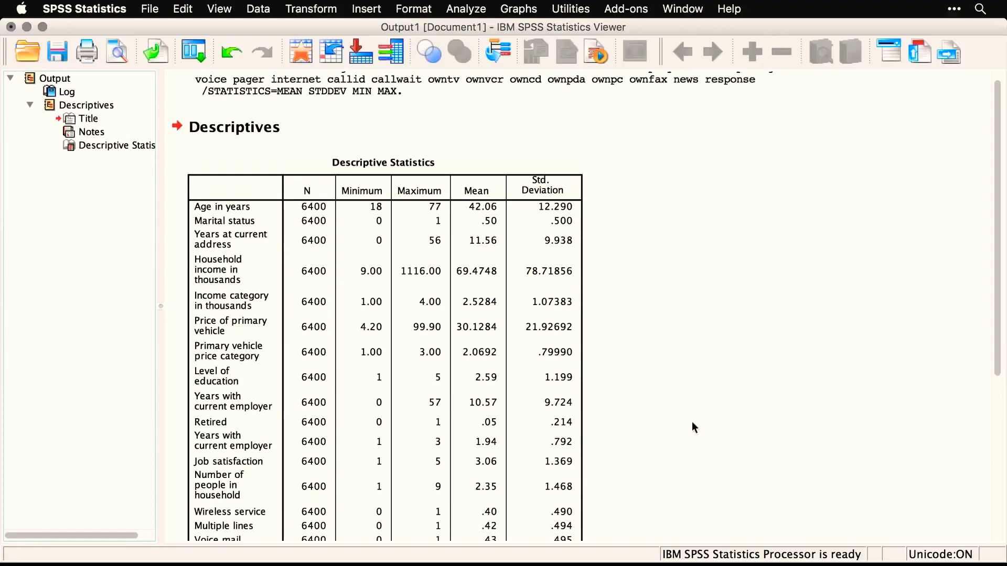
{"action": "scroll", "coordinate": [692, 426], "scroll_direction": "down", "scroll_amount": 10}
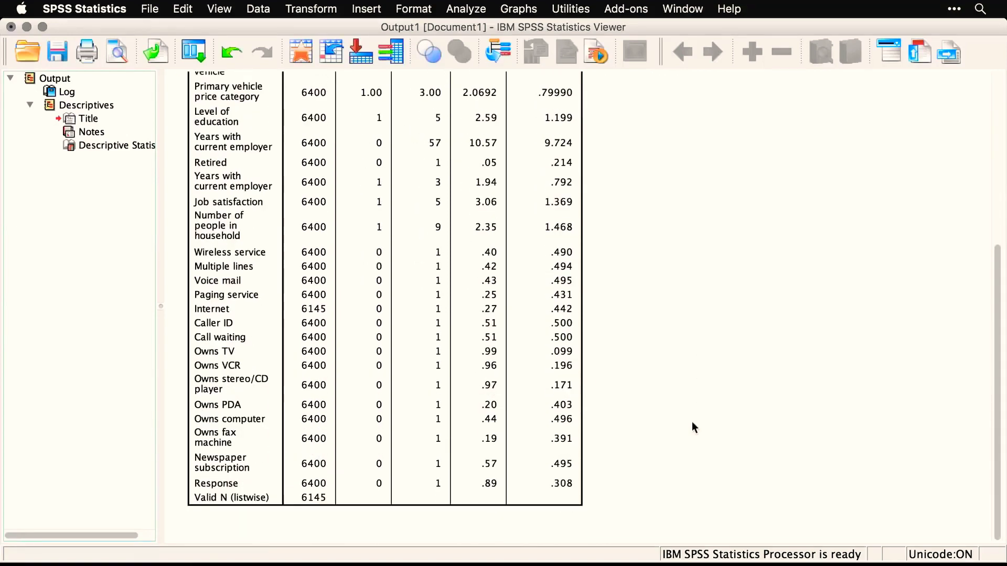
{"action": "scroll", "coordinate": [692, 423], "scroll_direction": "up", "scroll_amount": 10}
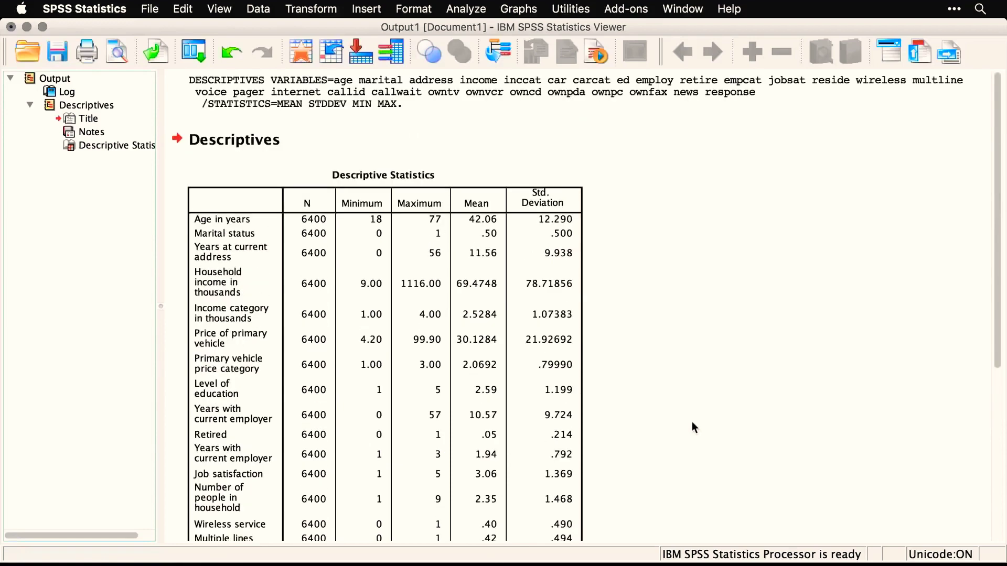
{"action": "scroll", "coordinate": [692, 422], "scroll_direction": "down", "scroll_amount": 6}
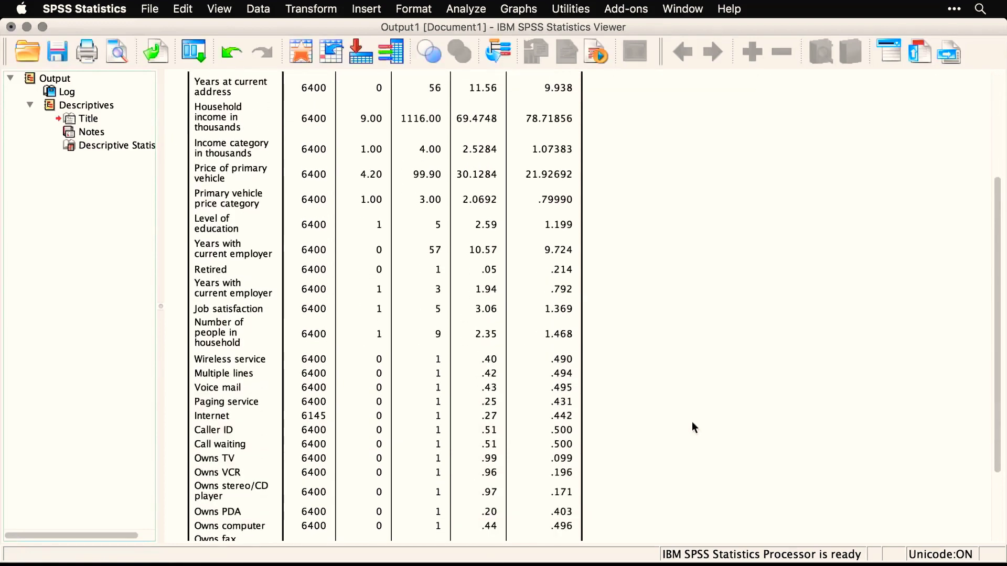
Read the PROPORTIONS note in the syntax file and check the means of the 0/1 indicator variables in the output table
{"action": "key", "text": "super+grave"}
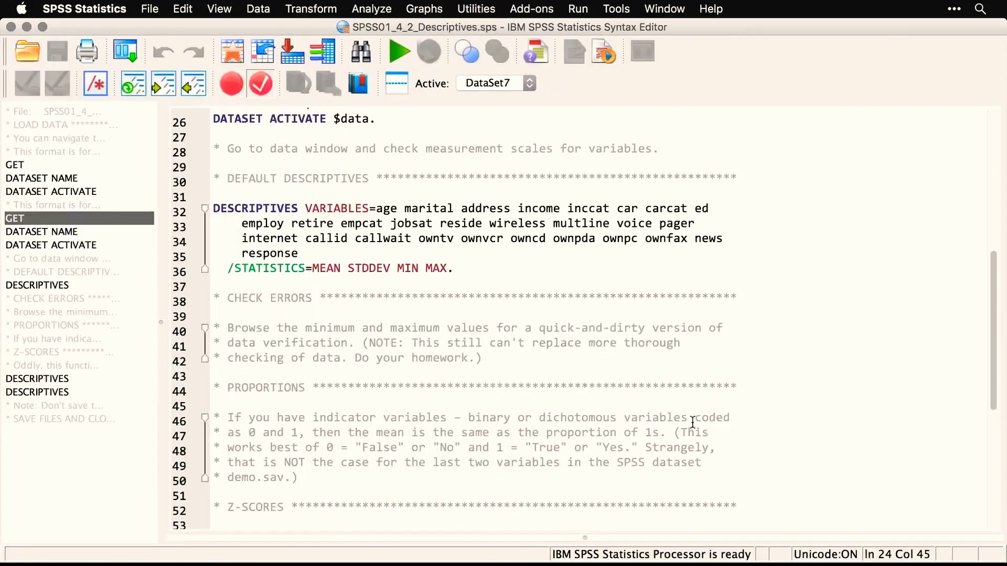
{"action": "scroll", "coordinate": [692, 423], "scroll_direction": "down", "scroll_amount": 1}
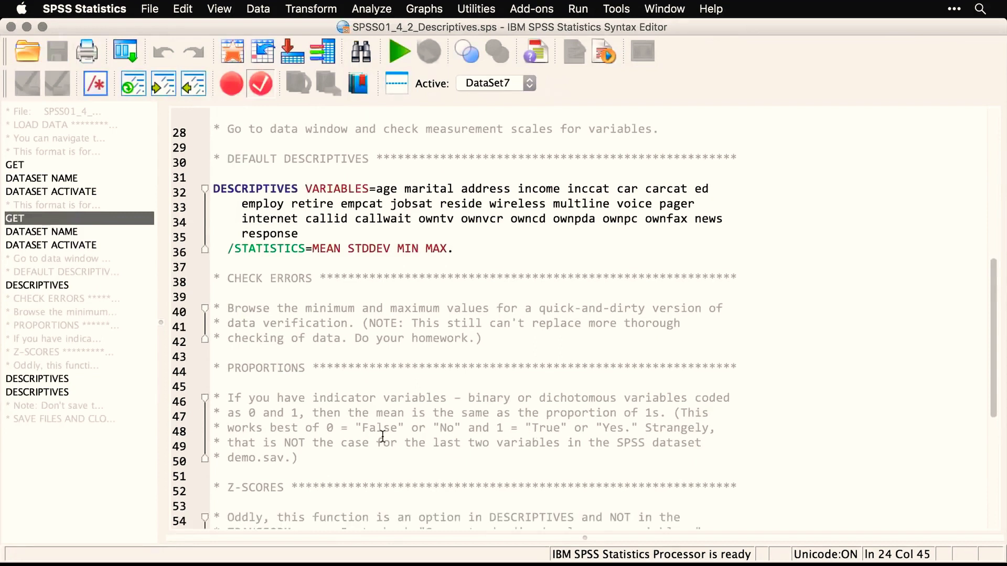
{"action": "left_click_drag", "start_coordinate": [312, 462], "coordinate": [212, 397]}
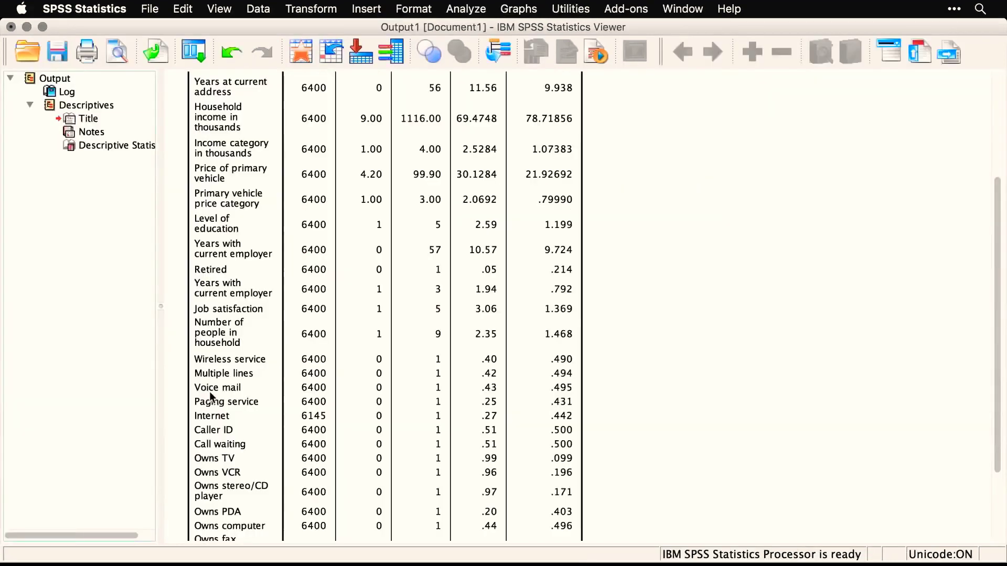
{"action": "scroll", "coordinate": [260, 387], "scroll_direction": "down", "scroll_amount": 4}
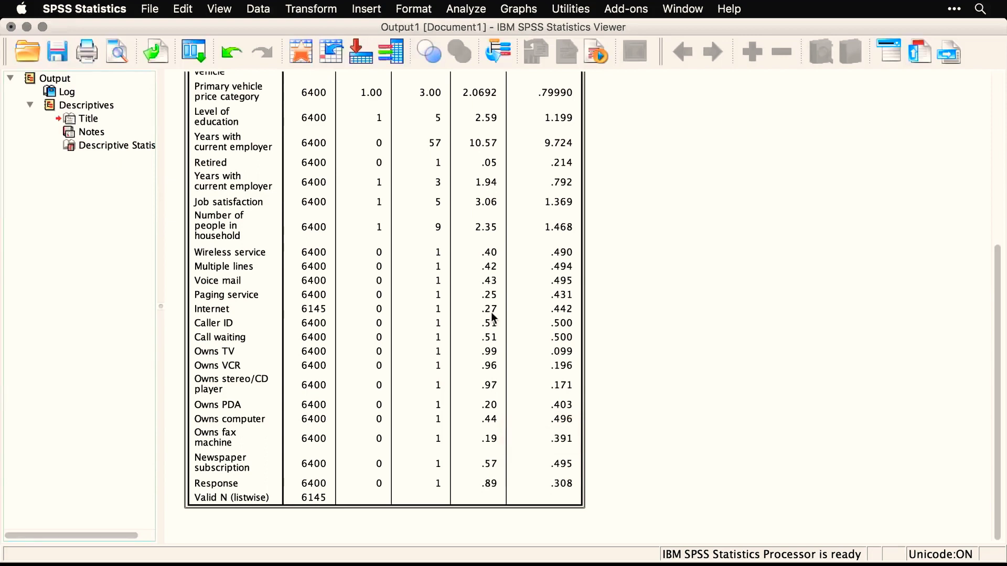
{"action": "left_click", "coordinate": [677, 409]}
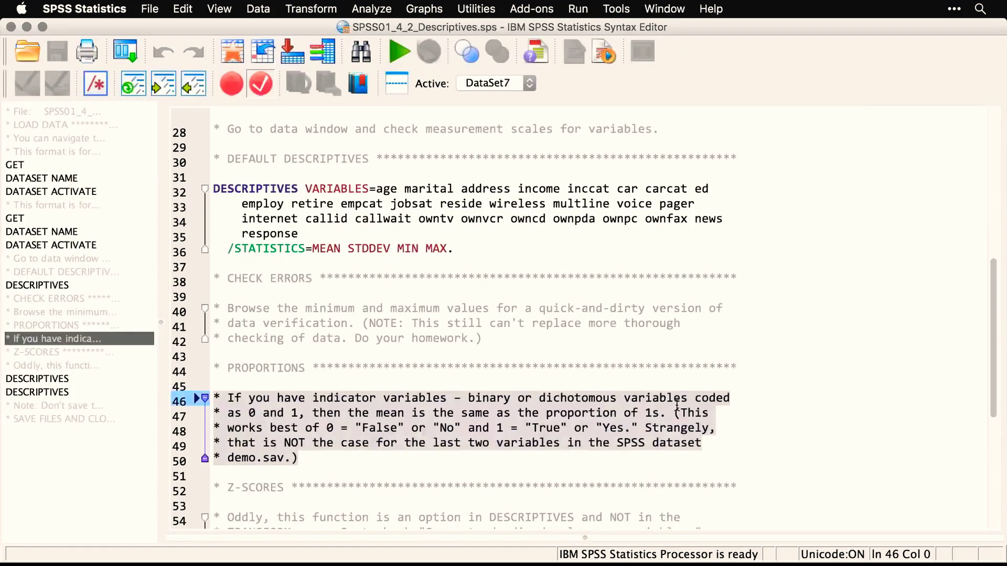
Read the Z-SCORES section of the syntax file and look through the available Transform commands
{"action": "scroll", "coordinate": [676, 406], "scroll_direction": "down", "scroll_amount": 3}
{"action": "left_click", "coordinate": [712, 412]}
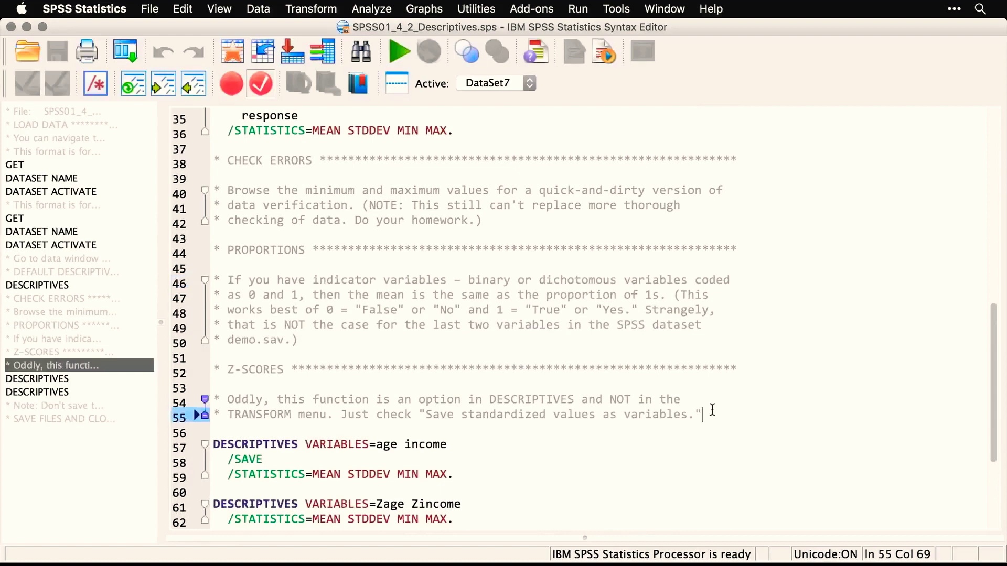
{"action": "scroll", "coordinate": [712, 410], "scroll_direction": "down", "scroll_amount": 3}
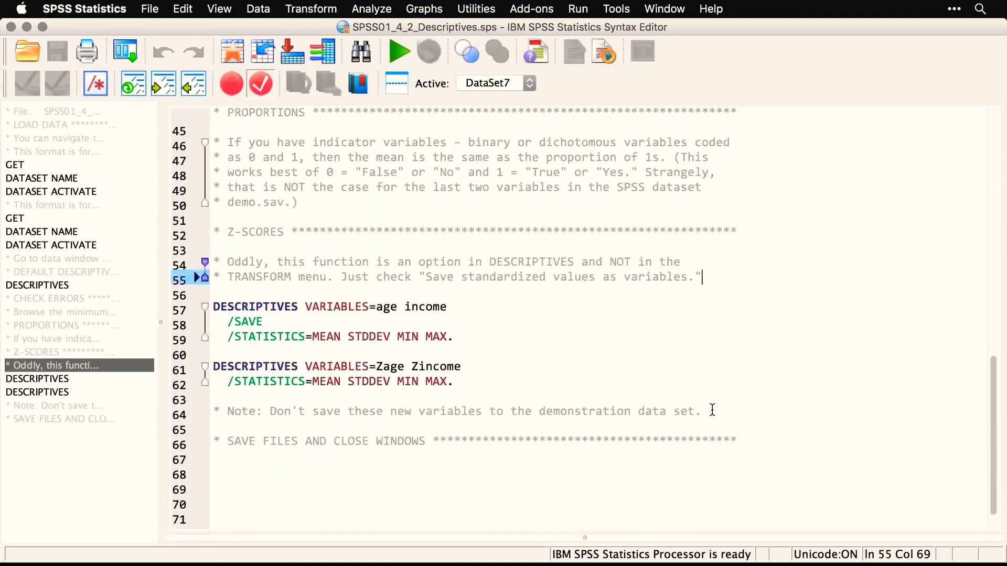
{"action": "left_click", "coordinate": [327, 7]}
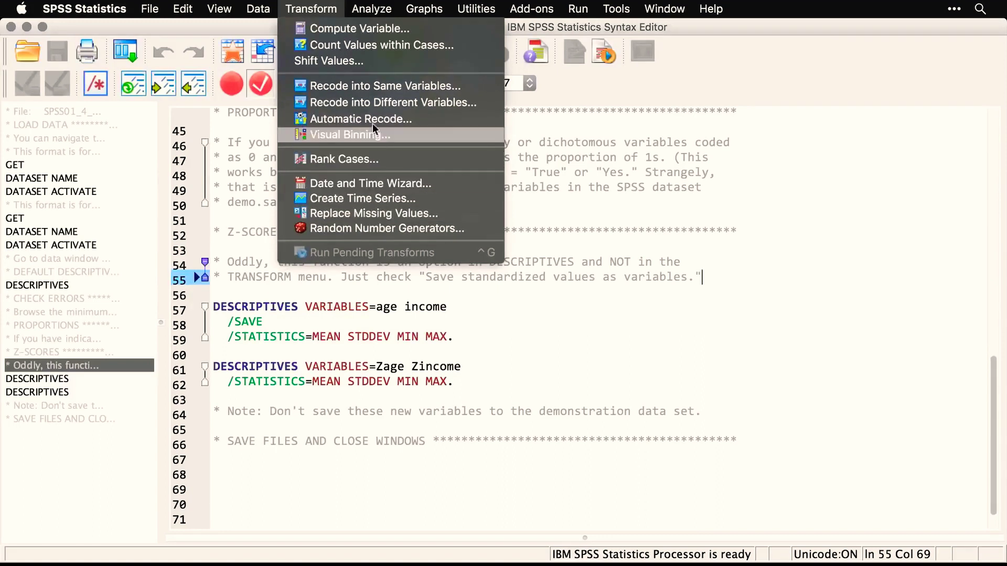
Open the Descriptives analysis, reset it, and add Age in years and Household income as its variables
{"action": "mouse_move", "coordinate": [385, 8]}
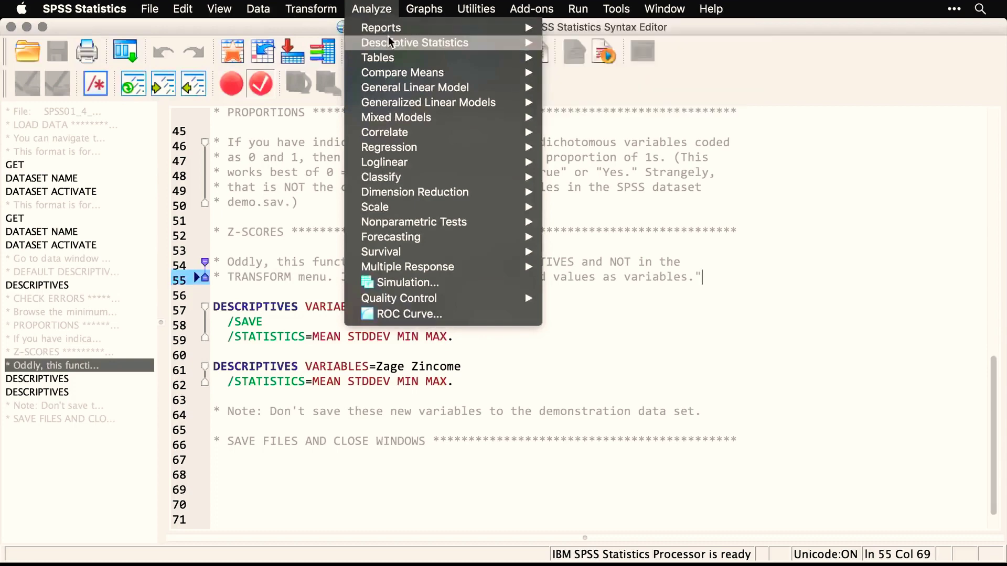
{"action": "mouse_move", "coordinate": [391, 42]}
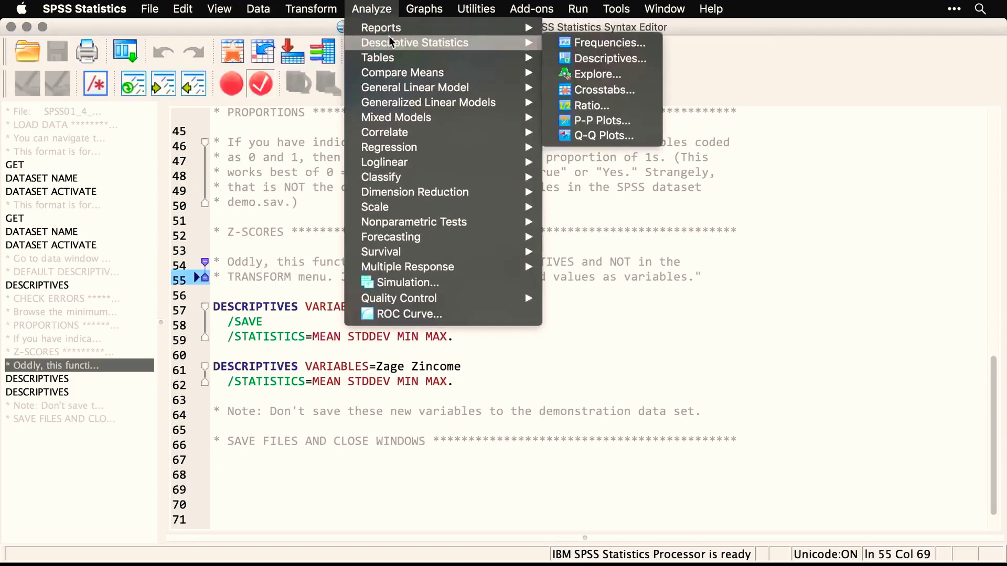
{"action": "left_click", "coordinate": [606, 57]}
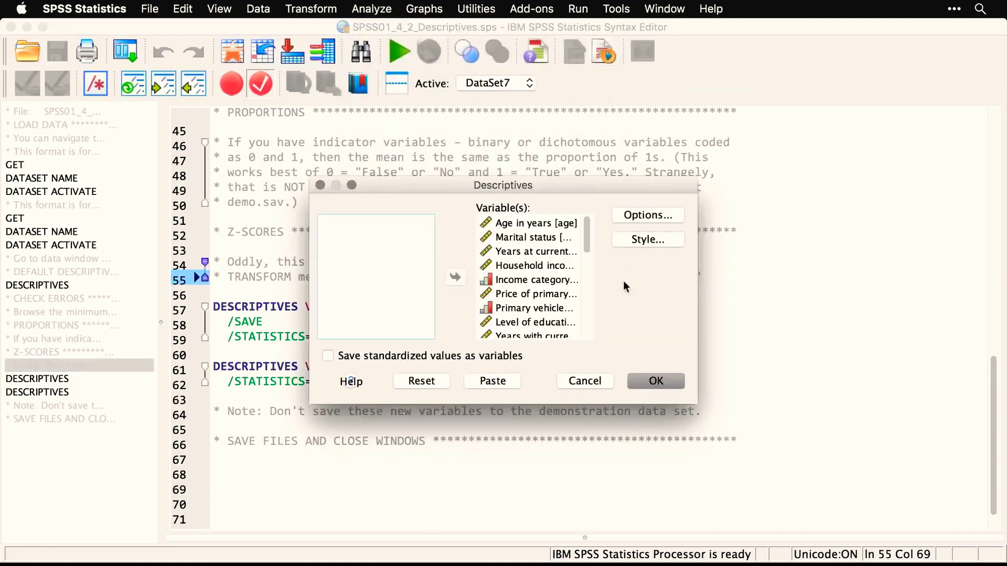
{"action": "left_click", "coordinate": [433, 382]}
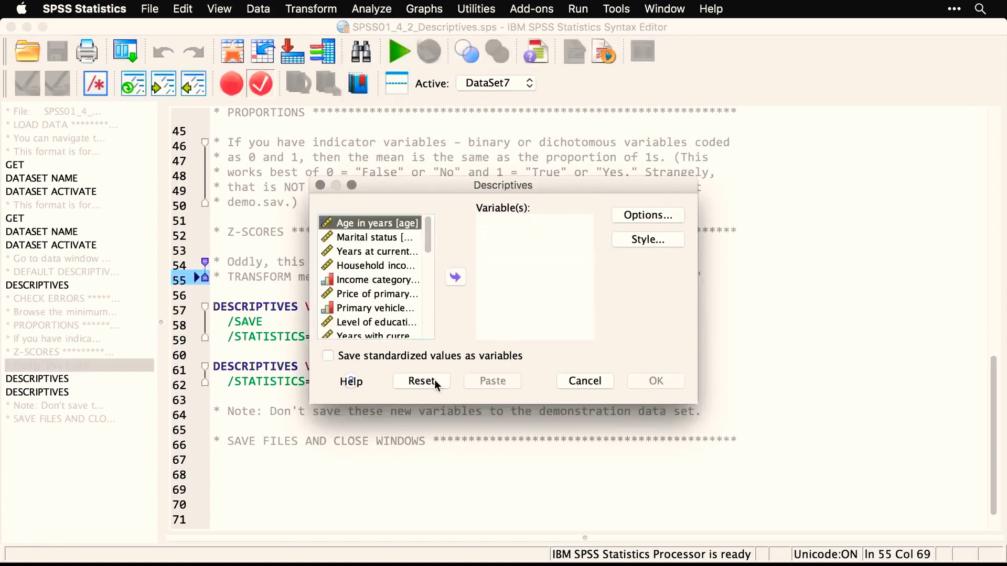
{"action": "left_click", "coordinate": [456, 277]}
{"action": "left_click", "coordinate": [398, 252]}
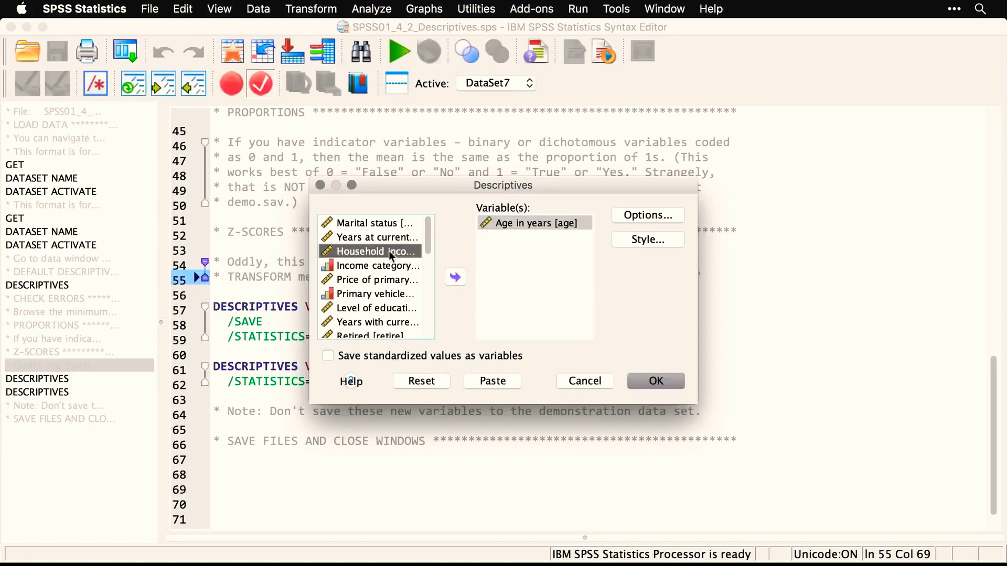
{"action": "left_click", "coordinate": [454, 277]}
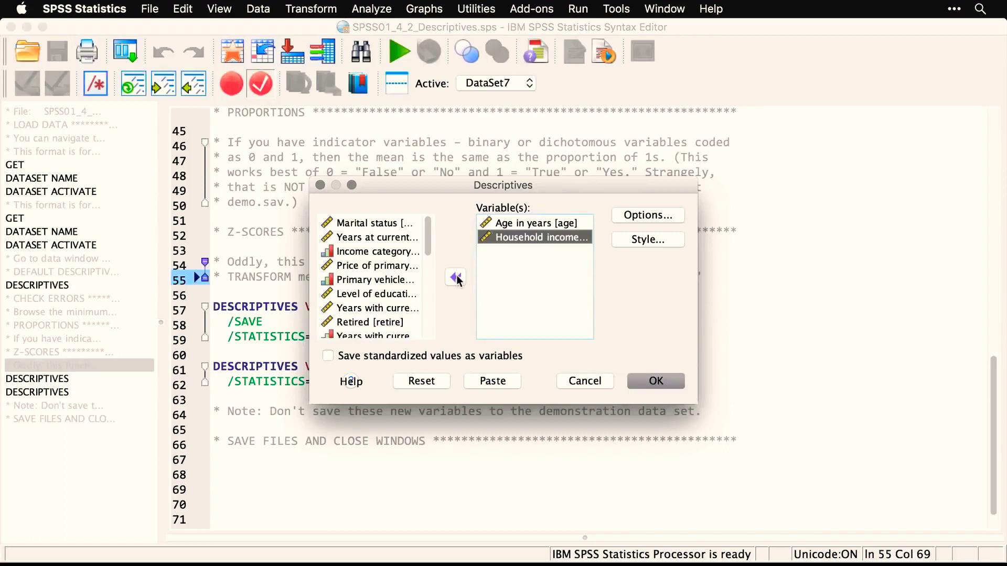
Enable saving standardized values as variables and run the Descriptives analysis for age and income
{"action": "left_click", "coordinate": [330, 359]}
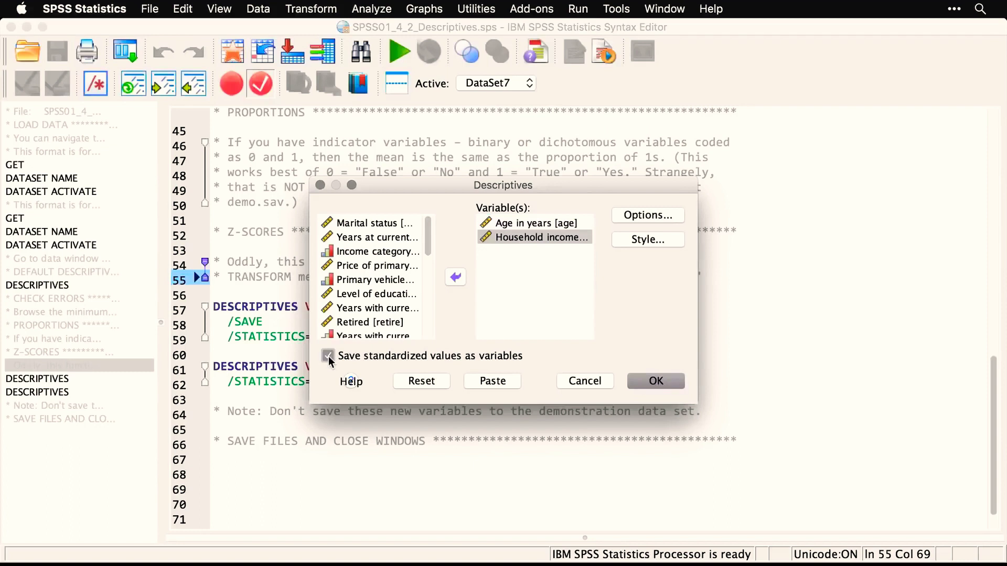
{"action": "left_click", "coordinate": [658, 383]}
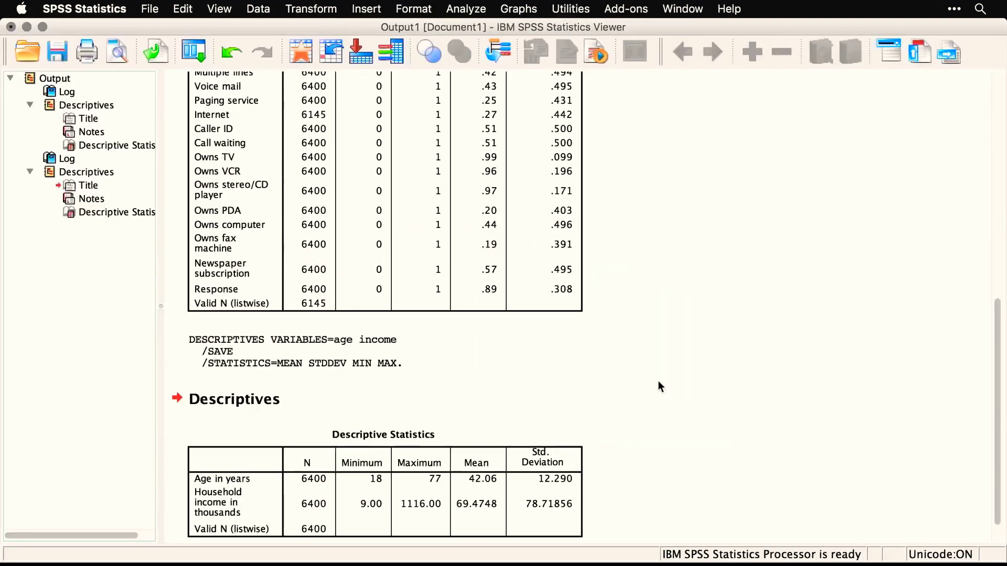
{"action": "scroll", "coordinate": [659, 383], "scroll_direction": "down", "scroll_amount": 1}
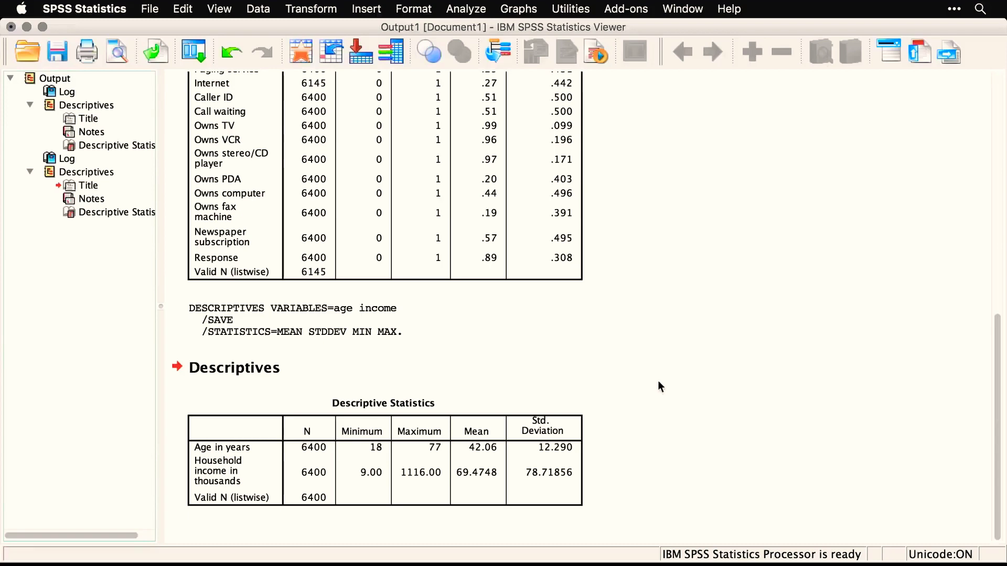
Examine the Zage and Zincome columns in the demo.sav data, including the values in lower rows
{"action": "key", "text": "super+grave"}
{"action": "key", "text": "super+grave"}
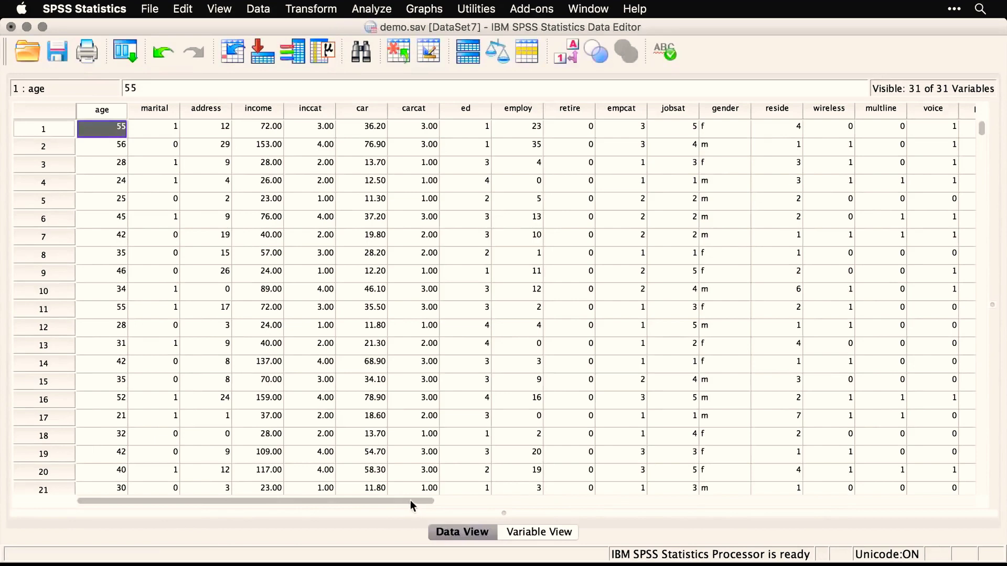
{"action": "left_click_drag", "start_coordinate": [410, 501], "coordinate": [826, 509]}
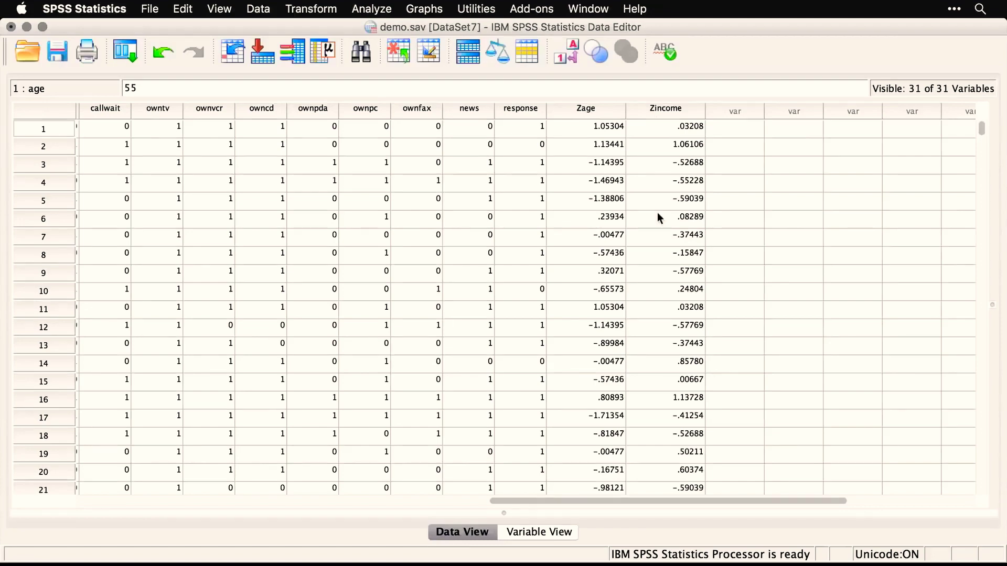
{"action": "scroll", "coordinate": [658, 214], "scroll_direction": "down", "scroll_amount": 11}
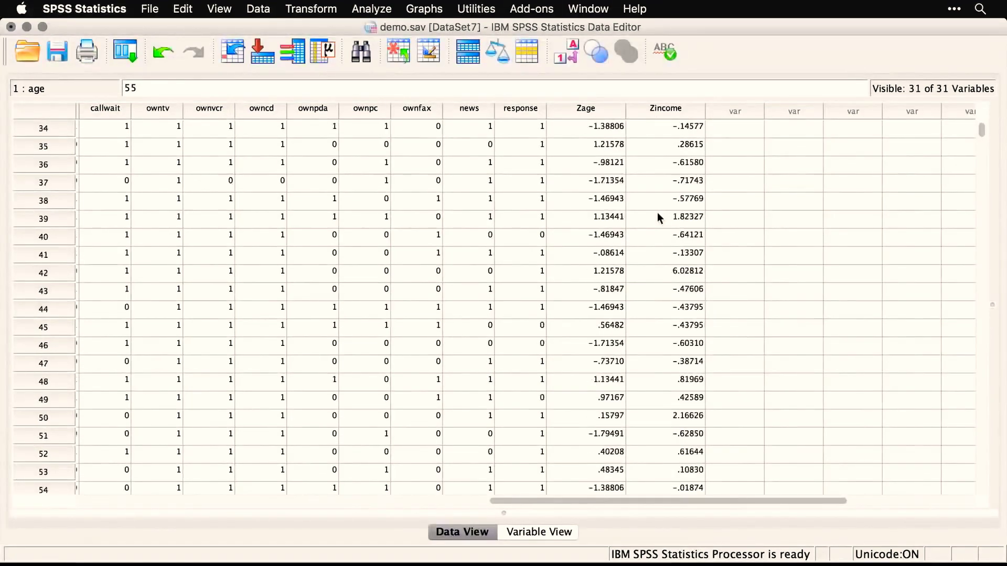
{"action": "scroll", "coordinate": [659, 217], "scroll_direction": "down", "scroll_amount": 3}
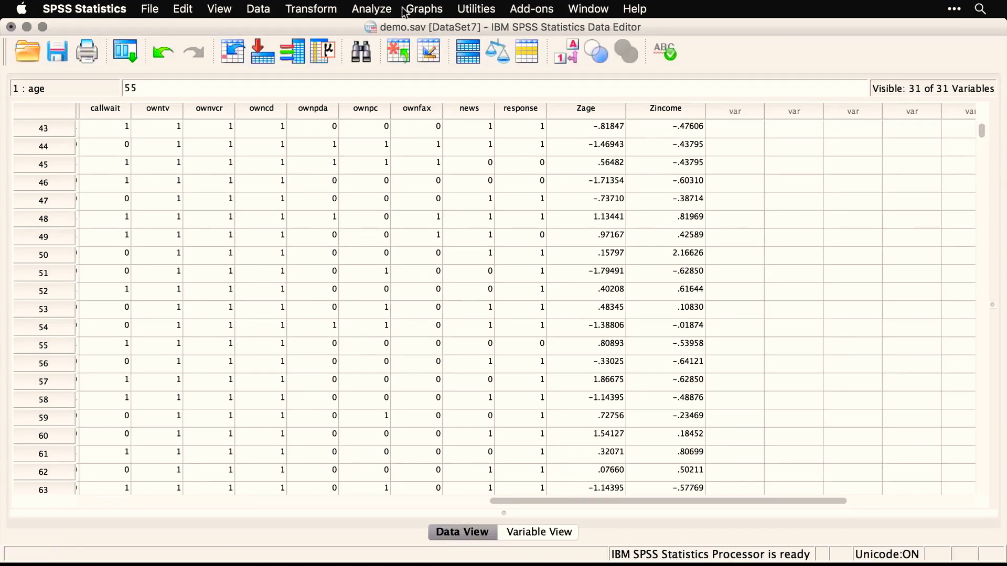
Reset the Descriptives analysis and run it for the z-score variables of age and household income
{"action": "left_click", "coordinate": [382, 9]}
{"action": "mouse_move", "coordinate": [387, 42]}
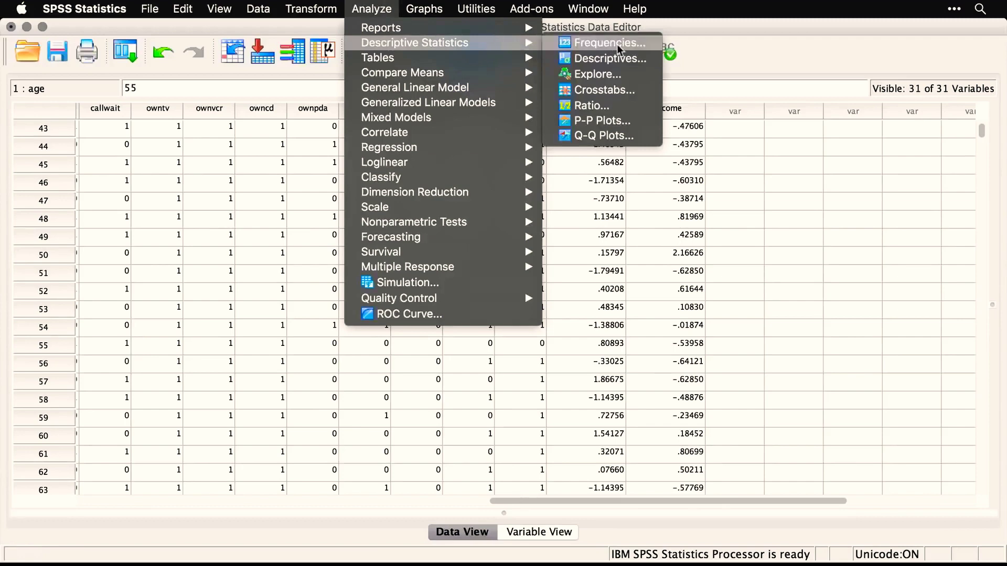
{"action": "left_click", "coordinate": [608, 59]}
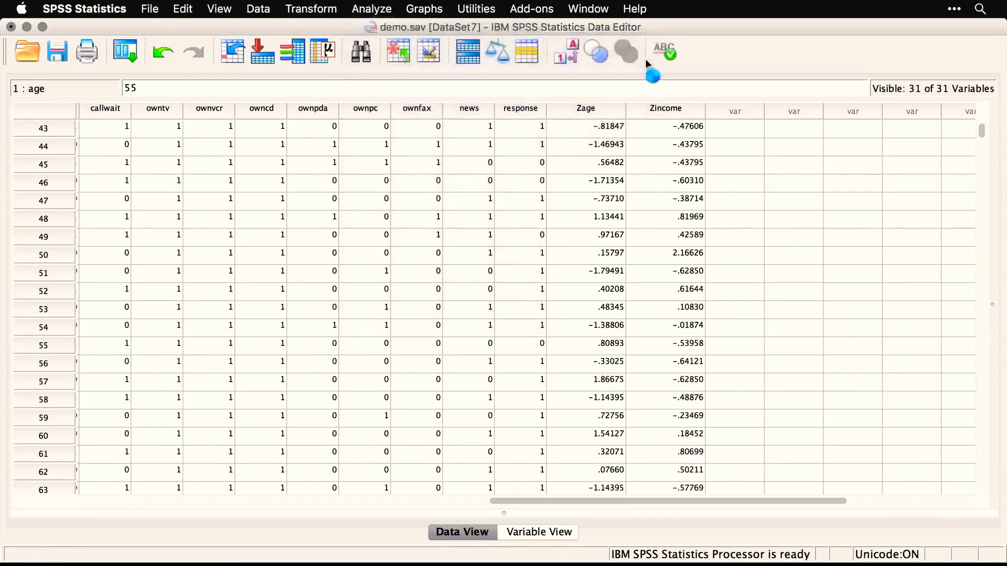
{"action": "left_click", "coordinate": [427, 380]}
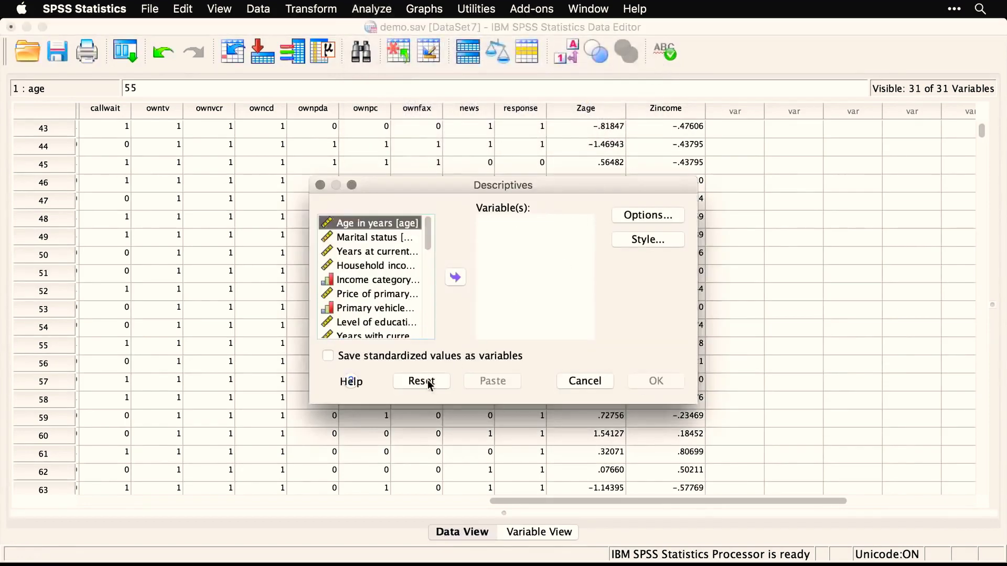
{"action": "left_click_drag", "start_coordinate": [429, 233], "coordinate": [433, 354]}
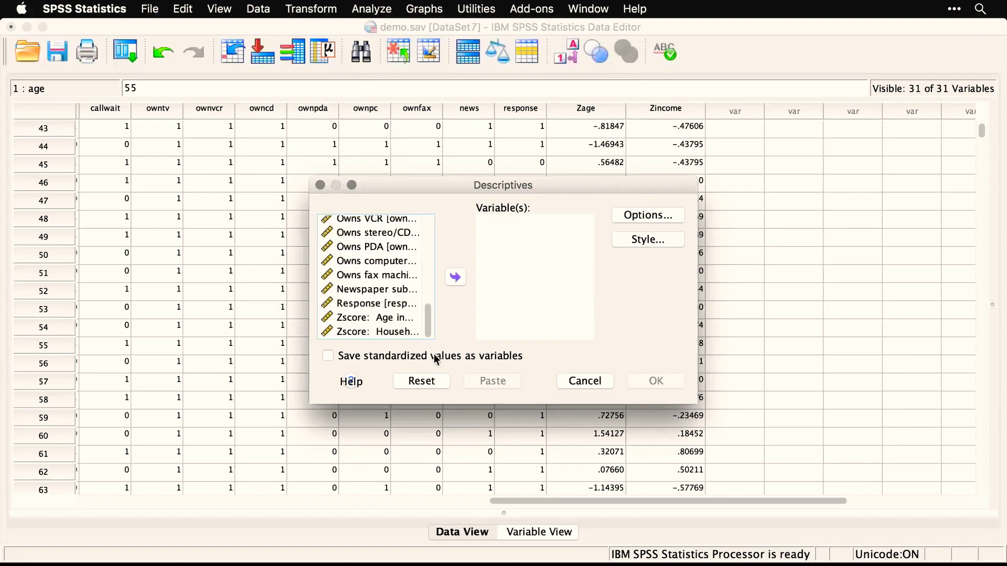
{"action": "left_click", "coordinate": [376, 317]}
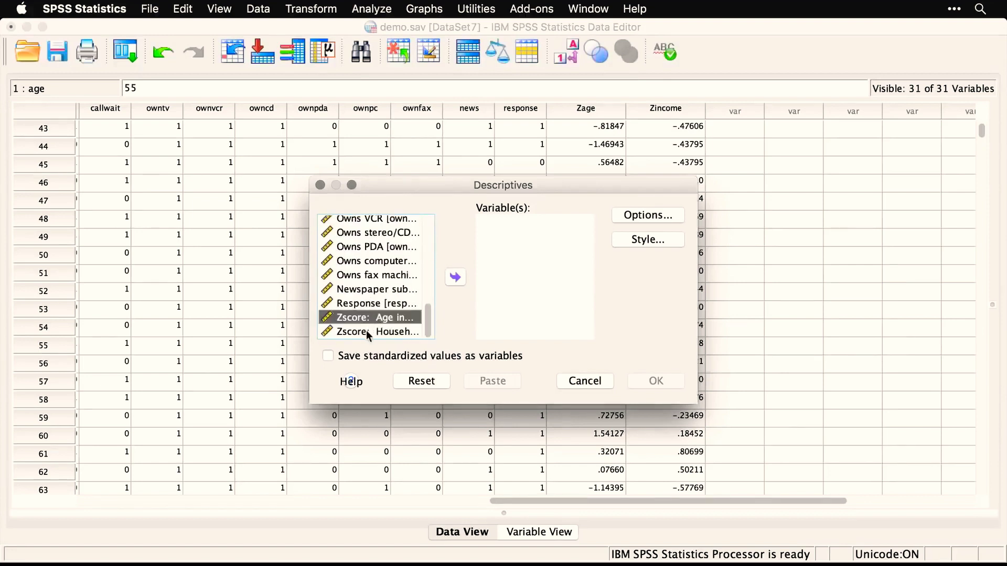
{"action": "left_click", "coordinate": [366, 330], "text": "shift"}
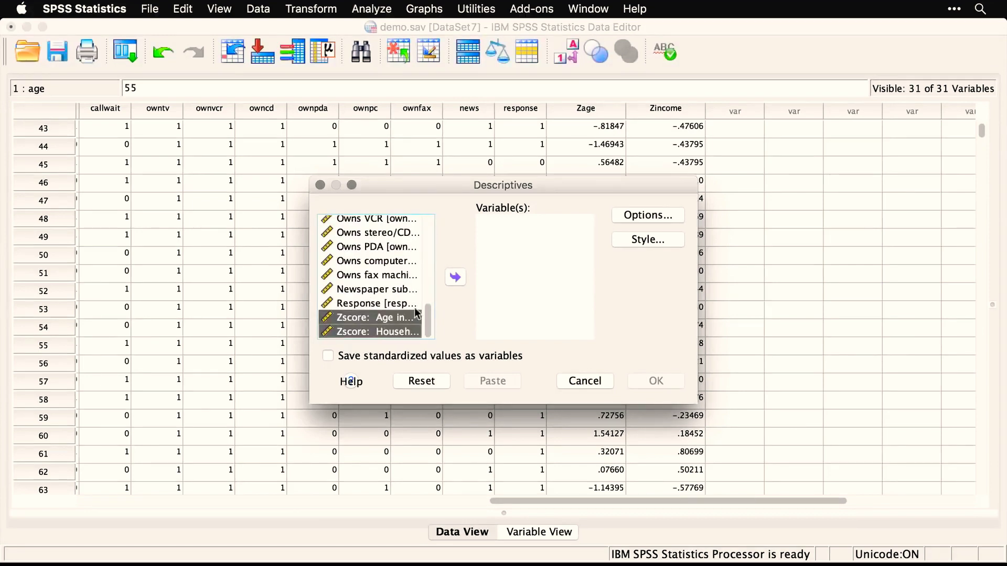
{"action": "left_click", "coordinate": [457, 279]}
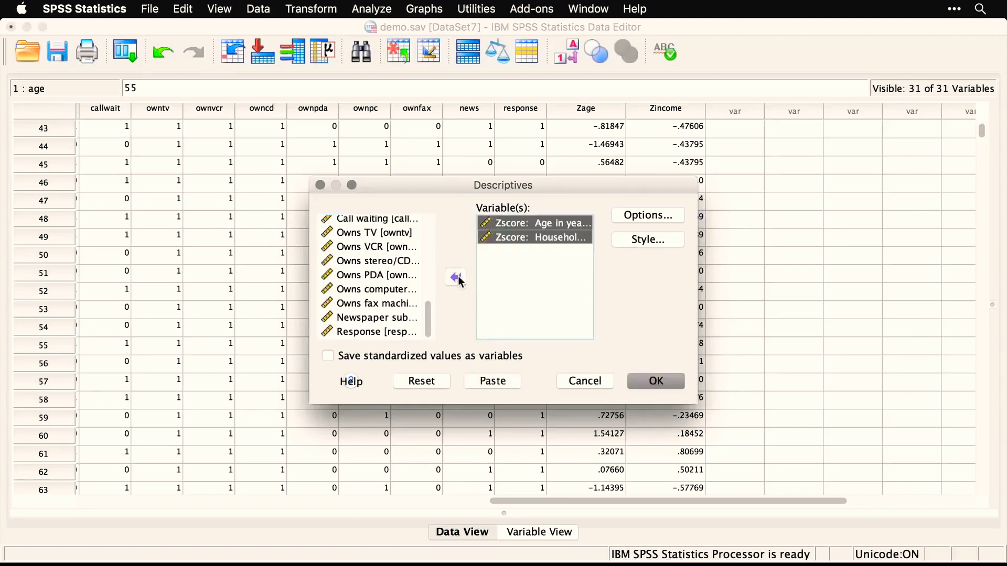
{"action": "left_click", "coordinate": [656, 382]}
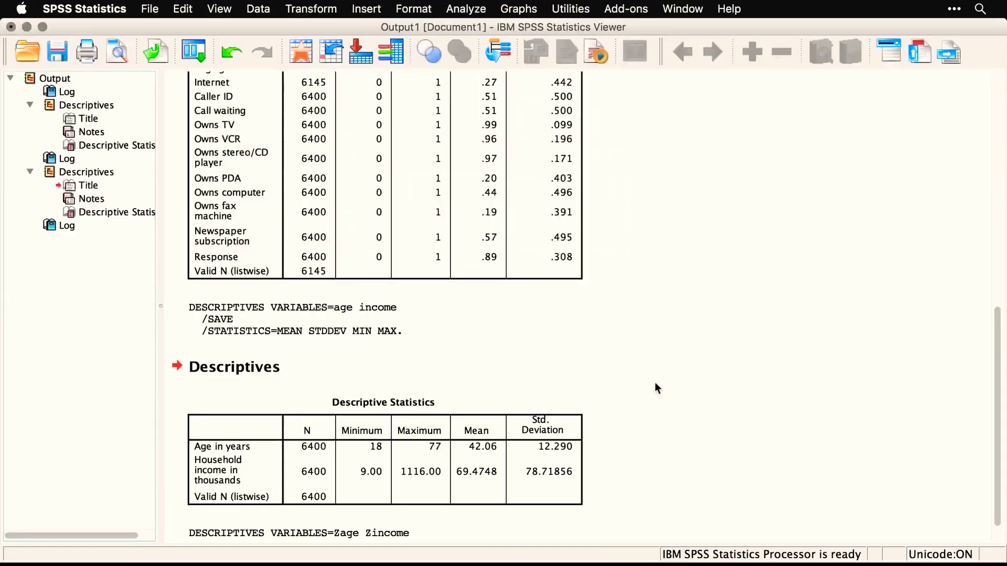
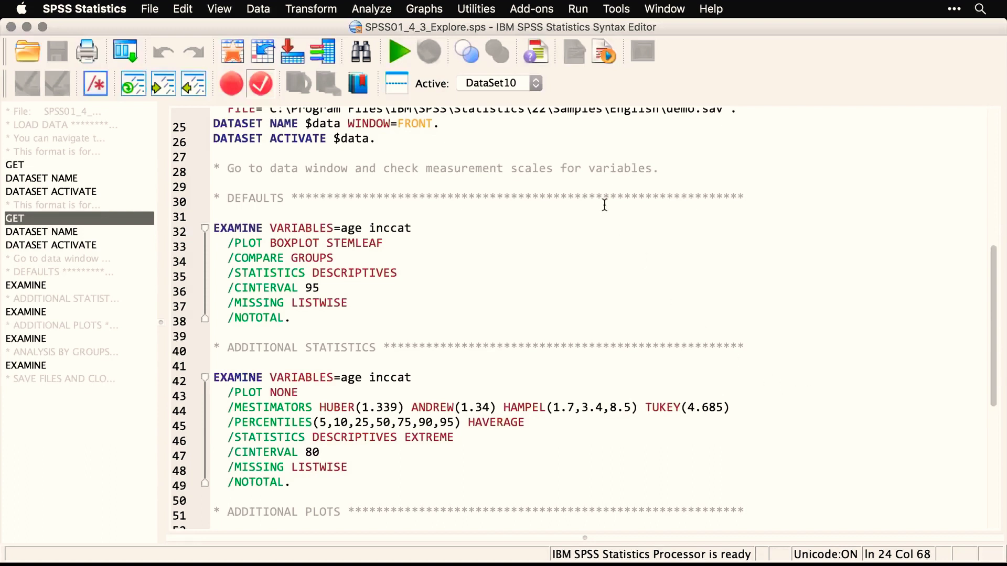
Run the Explore analysis with Age in years and Income category in thousands as dependent variables, keeping the default options
{"action": "left_click", "coordinate": [379, 7]}
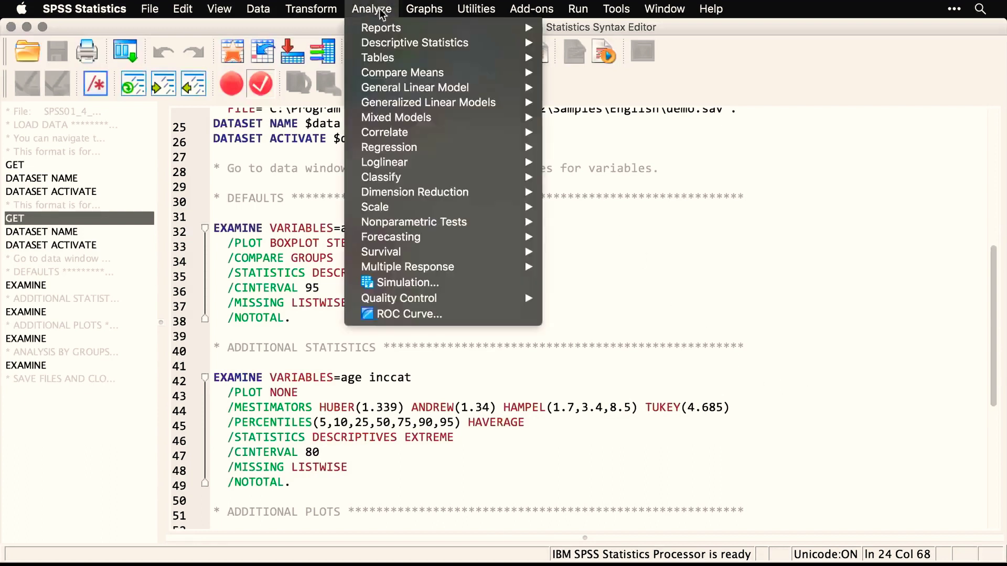
{"action": "mouse_move", "coordinate": [390, 44]}
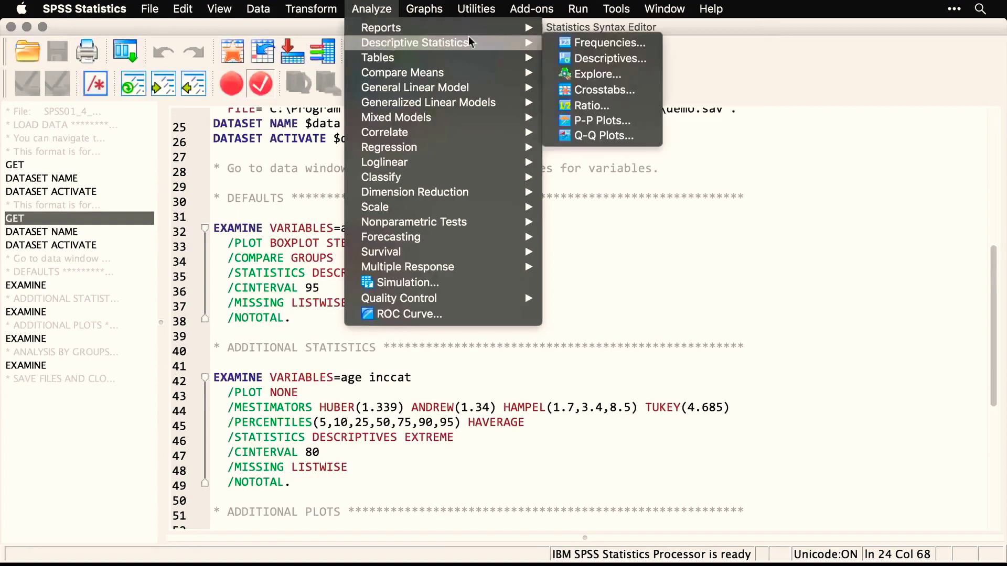
{"action": "left_click", "coordinate": [631, 77]}
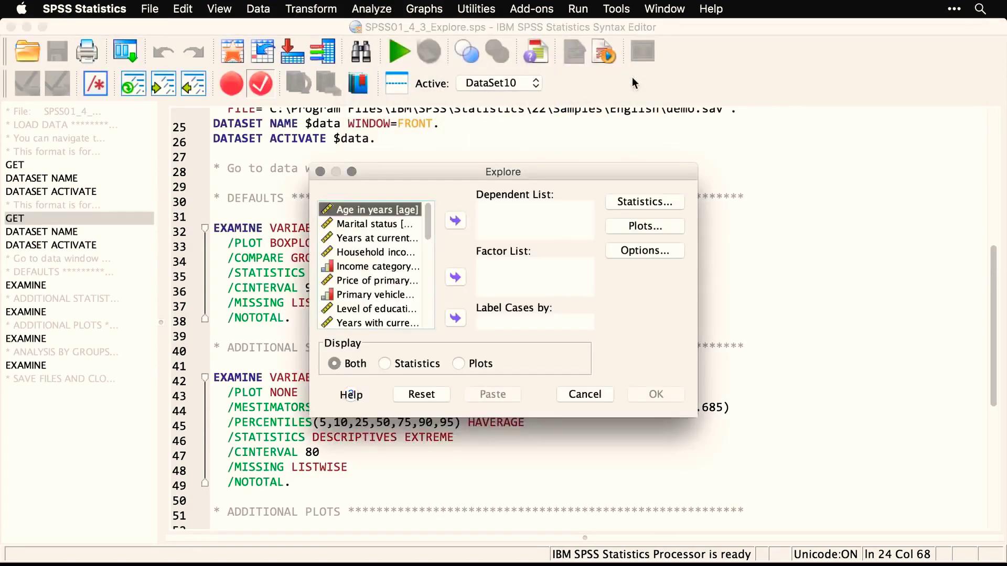
{"action": "left_click", "coordinate": [454, 221]}
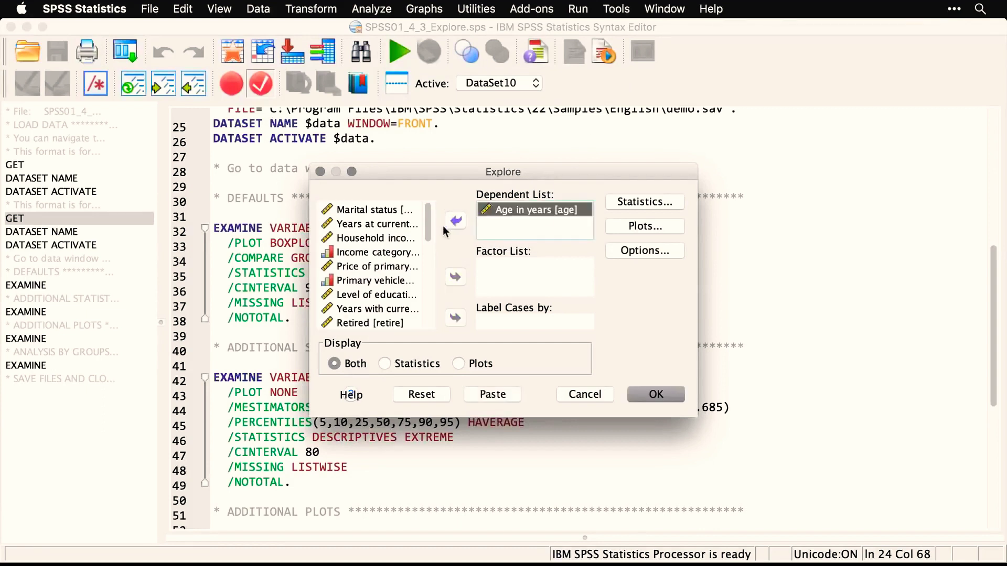
{"action": "left_click", "coordinate": [382, 253]}
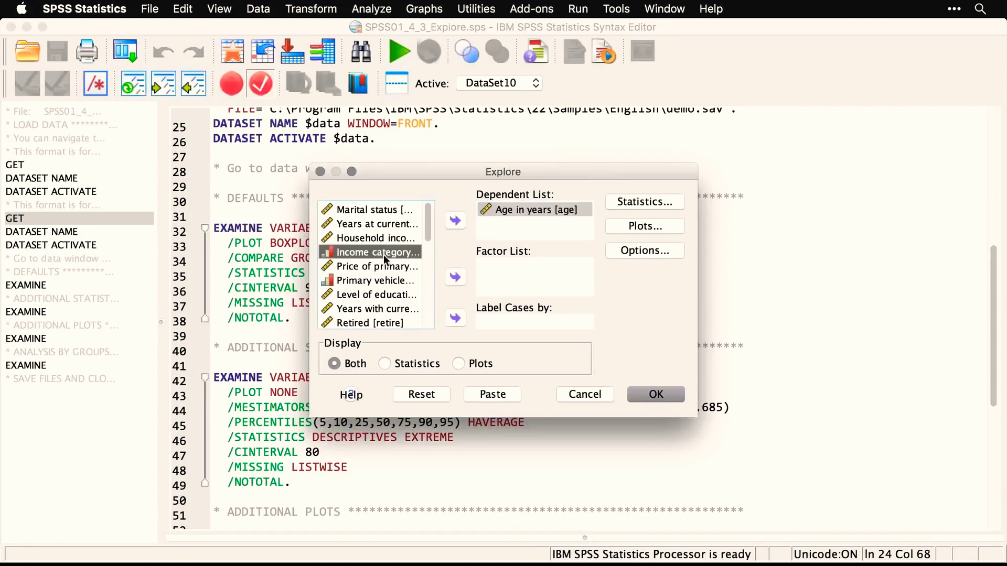
{"action": "left_click", "coordinate": [454, 222]}
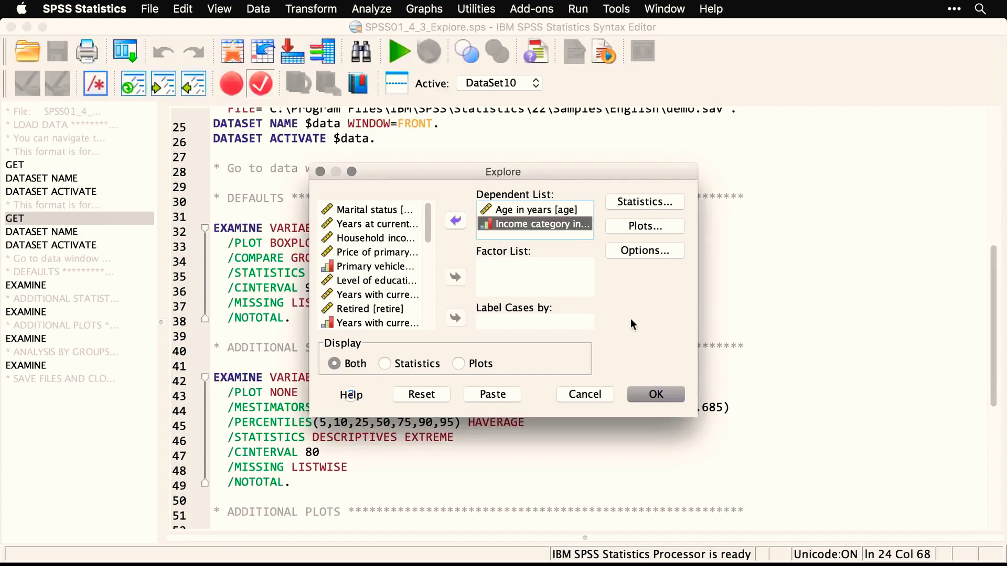
{"action": "left_click", "coordinate": [662, 396]}
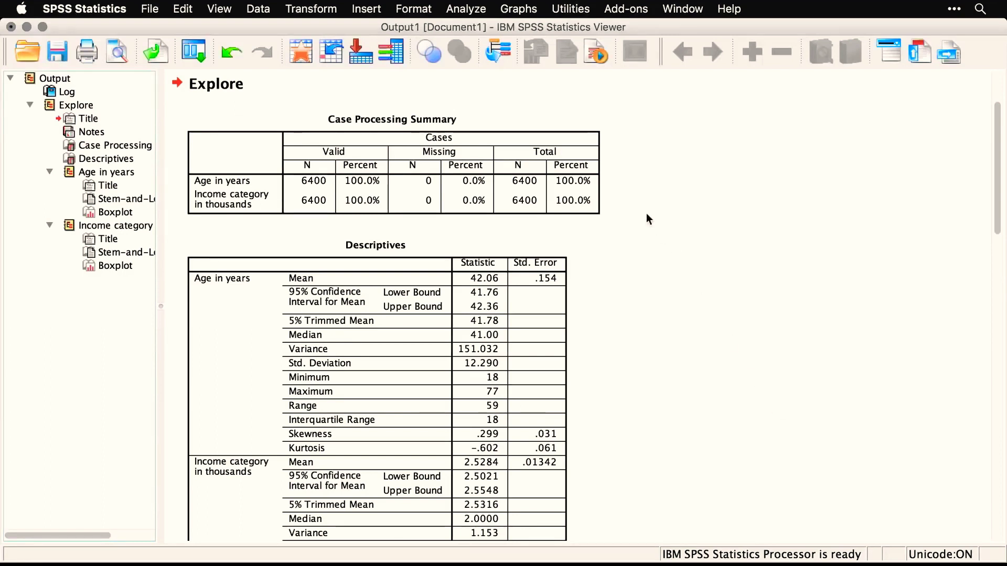
Examine the Explore Descriptives table for Age in years and Income category in thousands
{"action": "scroll", "coordinate": [646, 214], "scroll_direction": "down", "scroll_amount": 3}
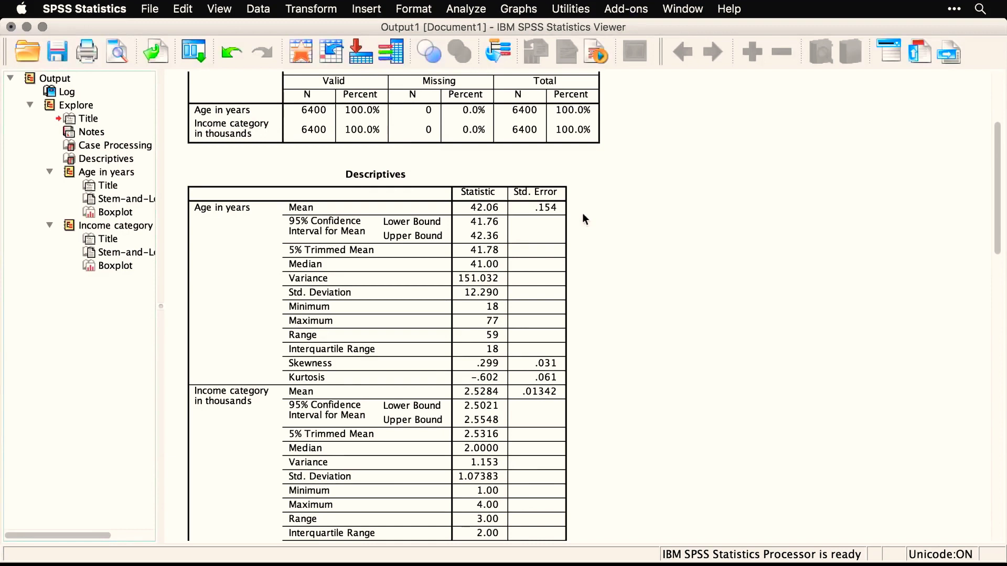
{"action": "left_click", "coordinate": [515, 216]}
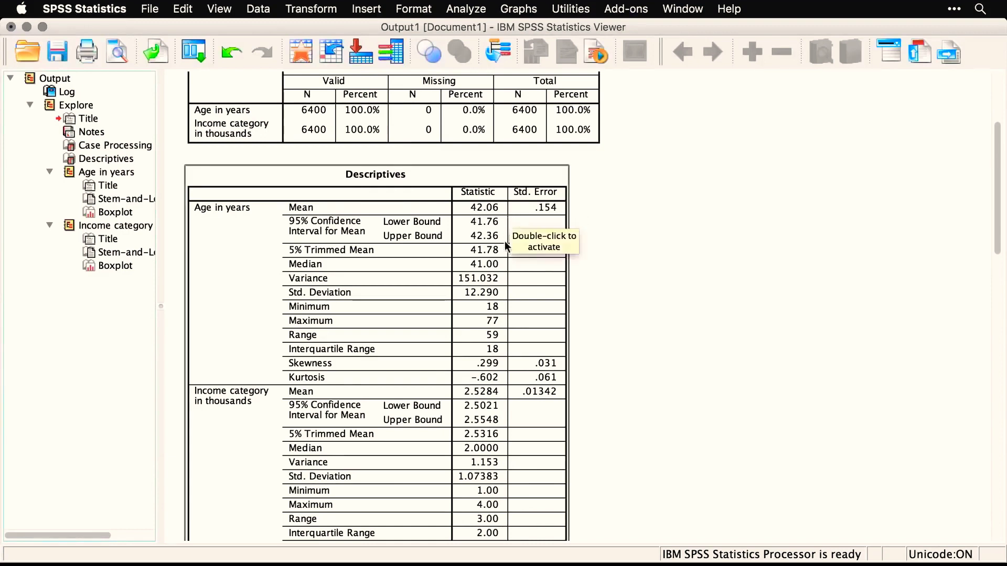
{"action": "left_click", "coordinate": [608, 296]}
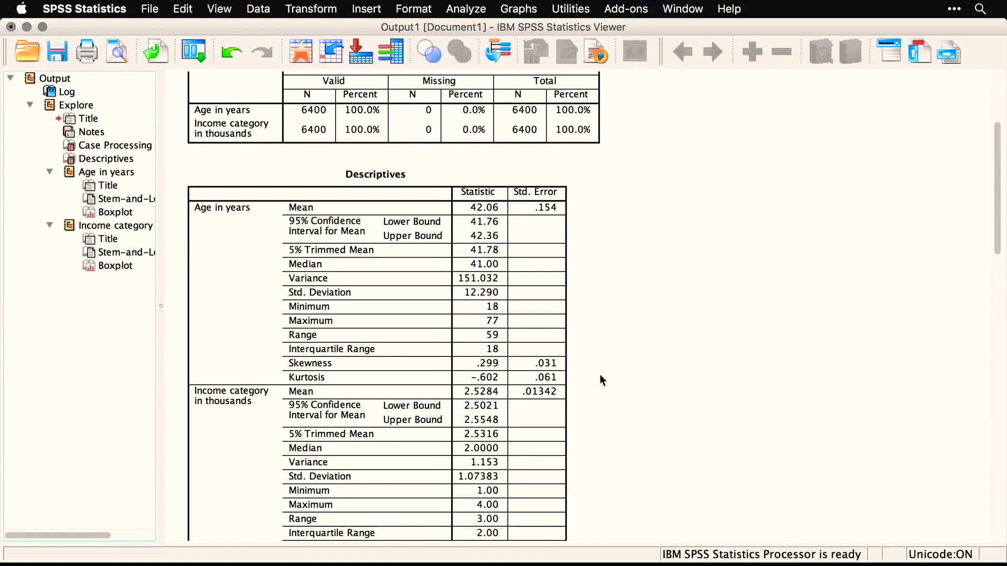
{"action": "scroll", "coordinate": [599, 373], "scroll_direction": "down", "scroll_amount": 3}
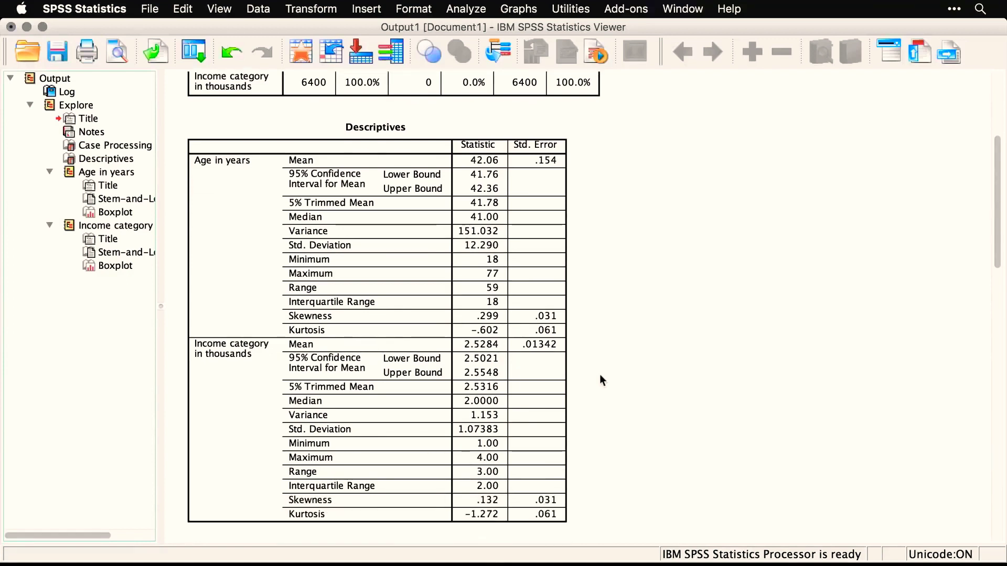
{"action": "scroll", "coordinate": [599, 380], "scroll_direction": "down", "scroll_amount": 1}
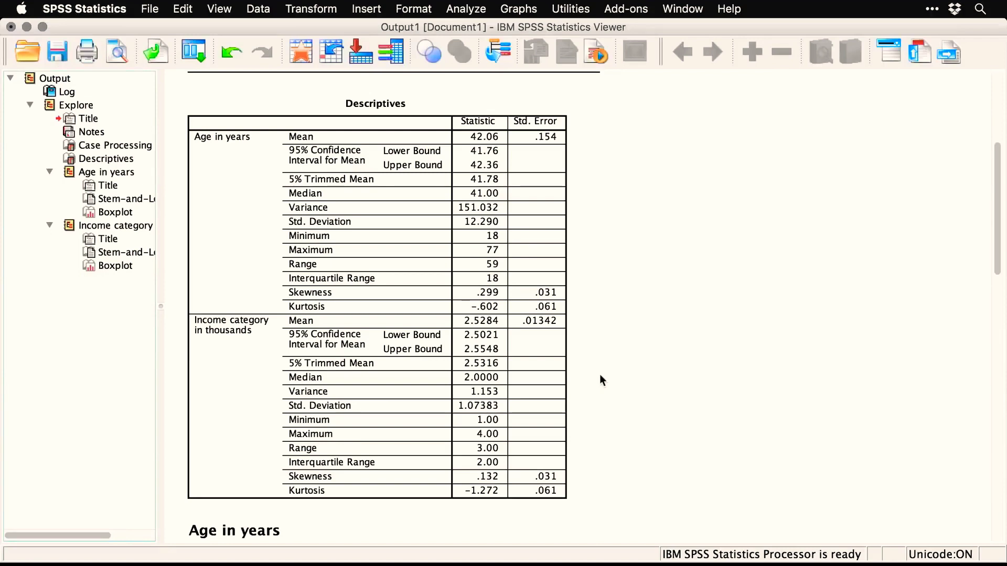
Review the stem-and-leaf plots and boxplots for Age in years and Income category in thousands
{"action": "scroll", "coordinate": [599, 374], "scroll_direction": "down", "scroll_amount": 10}
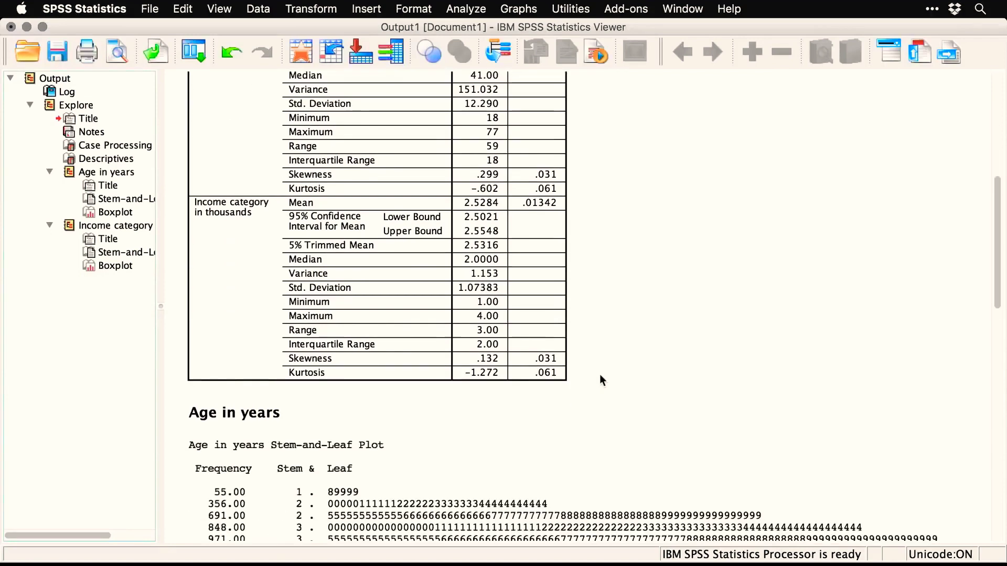
{"action": "scroll", "coordinate": [600, 373], "scroll_direction": "down", "scroll_amount": 1}
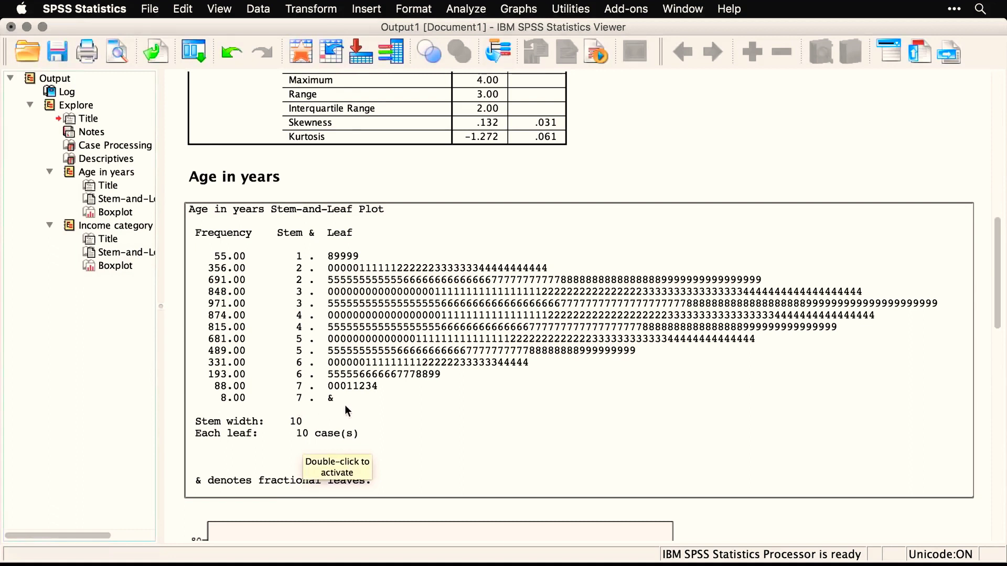
{"action": "scroll", "coordinate": [346, 410], "scroll_direction": "down", "scroll_amount": 5}
{"action": "scroll", "coordinate": [345, 410], "scroll_direction": "down", "scroll_amount": 9}
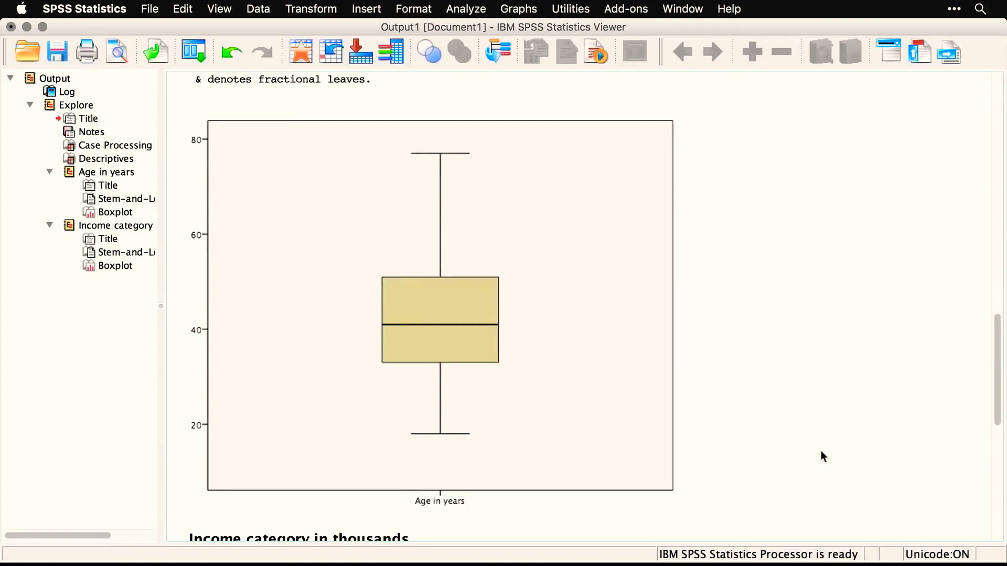
{"action": "scroll", "coordinate": [822, 454], "scroll_direction": "down", "scroll_amount": 10}
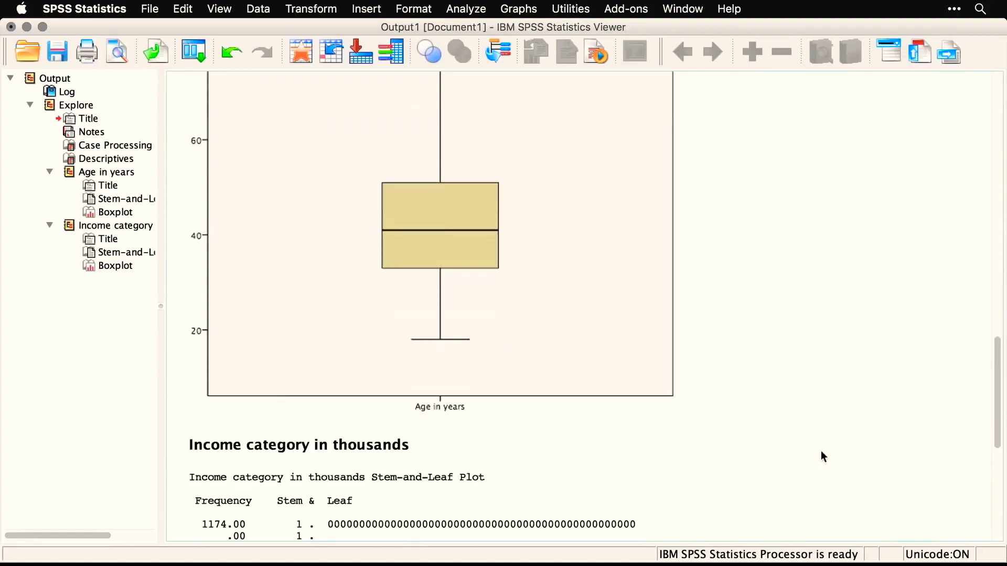
{"action": "scroll", "coordinate": [821, 454], "scroll_direction": "down", "scroll_amount": 4}
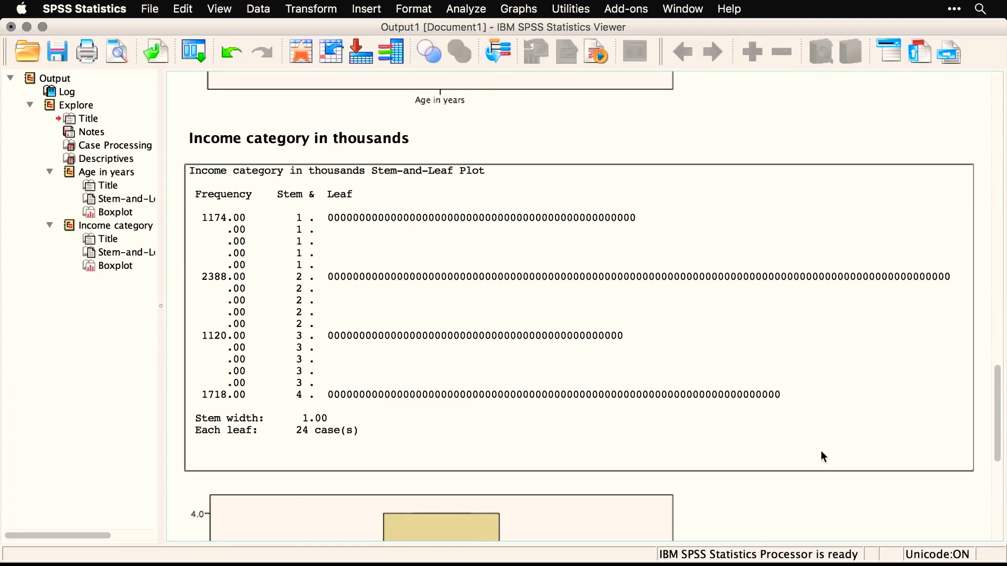
{"action": "scroll", "coordinate": [821, 452], "scroll_direction": "down", "scroll_amount": 10}
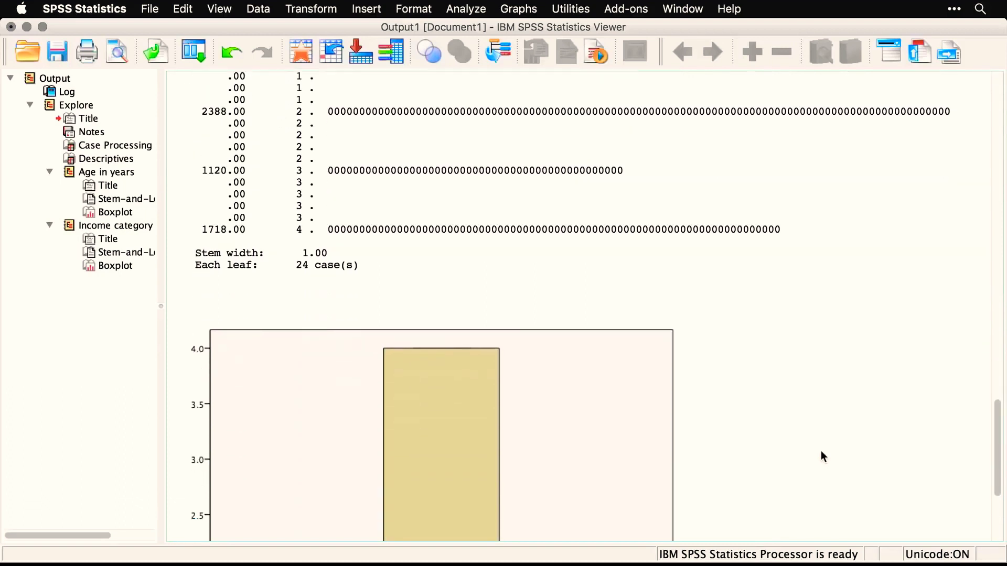
{"action": "scroll", "coordinate": [821, 452], "scroll_direction": "down", "scroll_amount": 5}
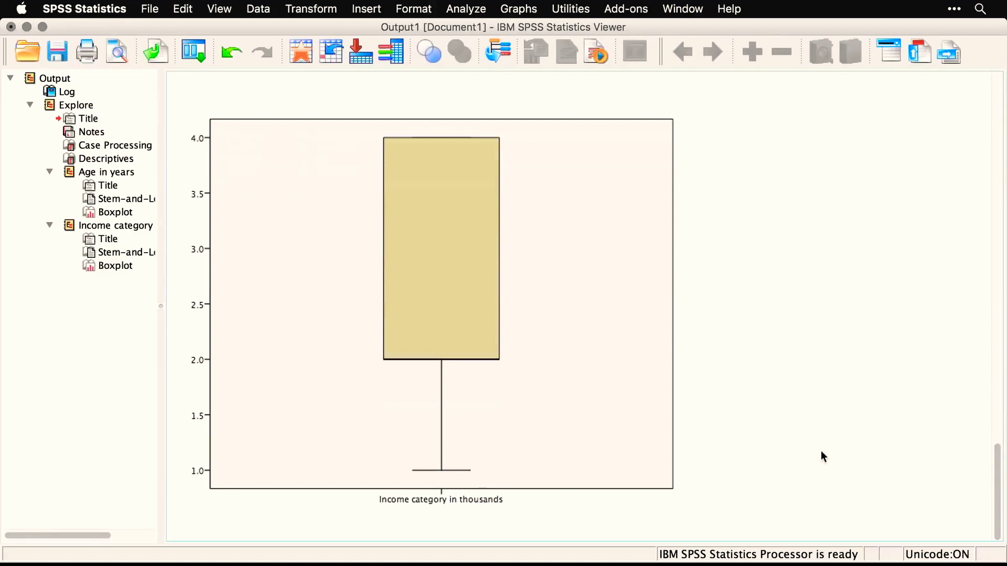
Return to the syntax window, reopen the Explore analysis and limit its display to statistics only
{"action": "key", "text": "super+grave"}
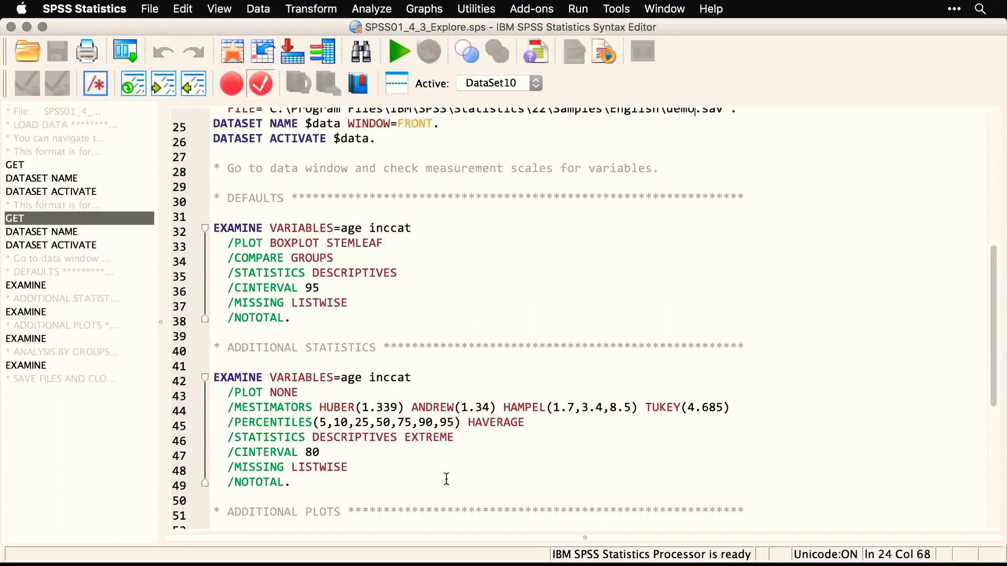
{"action": "left_click", "coordinate": [129, 51]}
{"action": "left_click", "coordinate": [141, 74]}
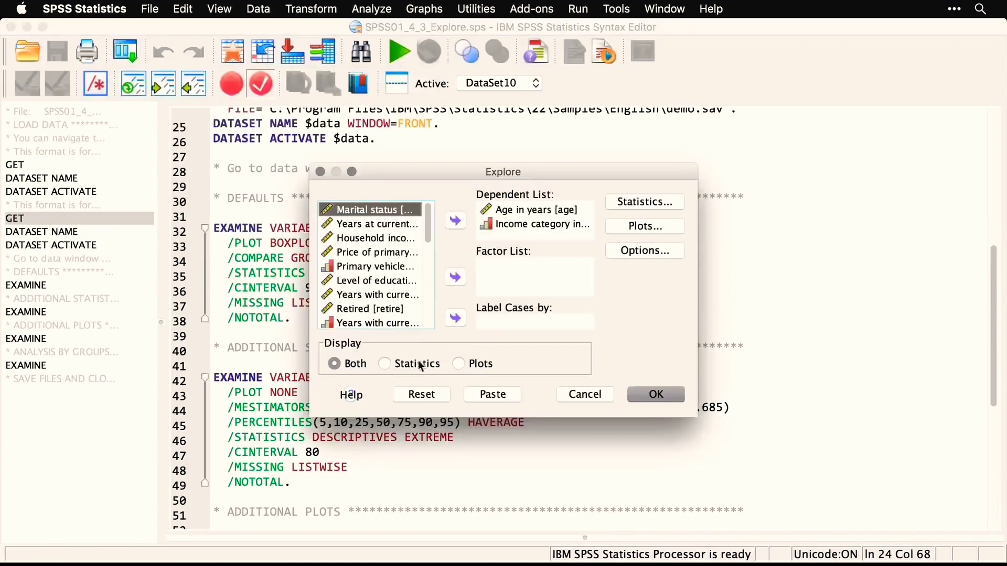
{"action": "left_click", "coordinate": [384, 364]}
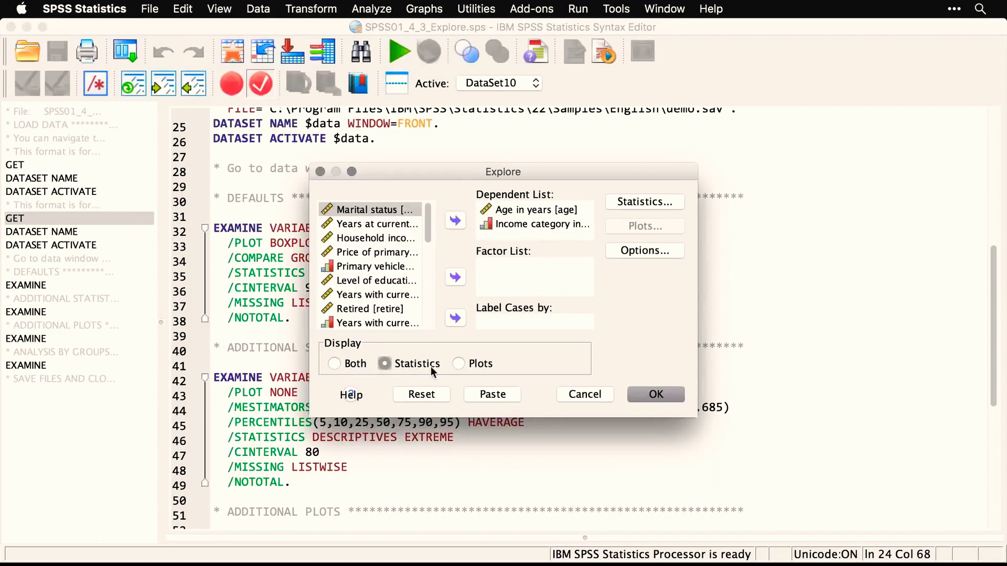
Set the confidence interval for the mean to 80%, include M-estimators, outliers and percentiles, and run the Explore analysis
{"action": "left_click", "coordinate": [656, 205]}
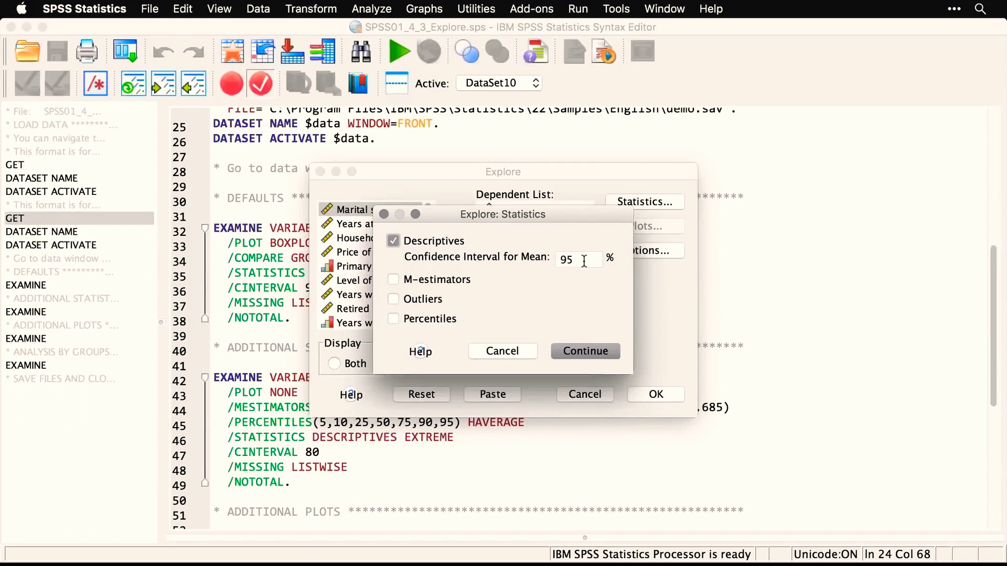
{"action": "left_click_drag", "start_coordinate": [582, 261], "coordinate": [546, 258]}
{"action": "left_click", "coordinate": [394, 280]}
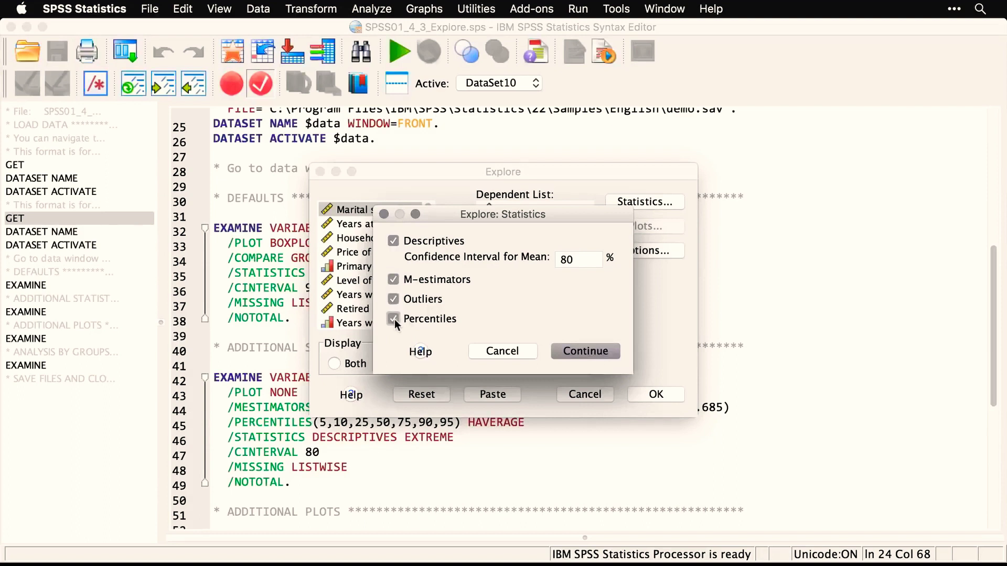
{"action": "left_click", "coordinate": [583, 351]}
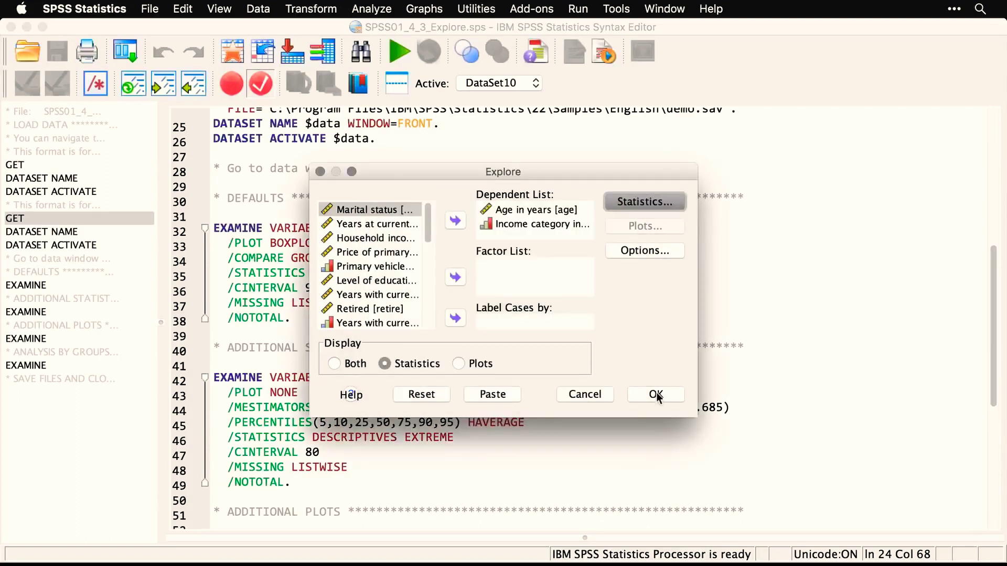
{"action": "left_click", "coordinate": [656, 395]}
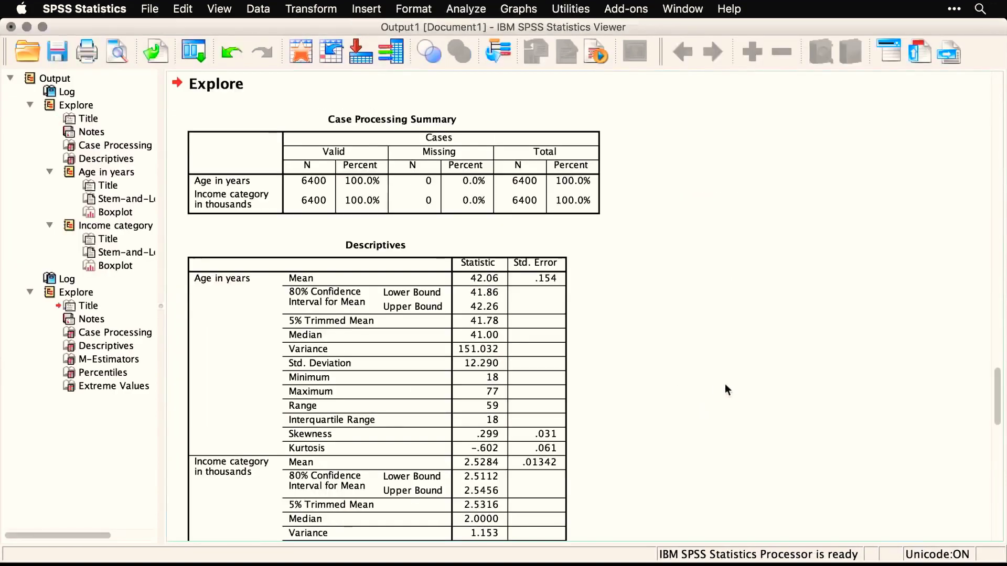
Examine the new Descriptives table with its 80% confidence intervals and the M-Estimators table in the output
{"action": "scroll", "coordinate": [737, 390], "scroll_direction": "down", "scroll_amount": 2}
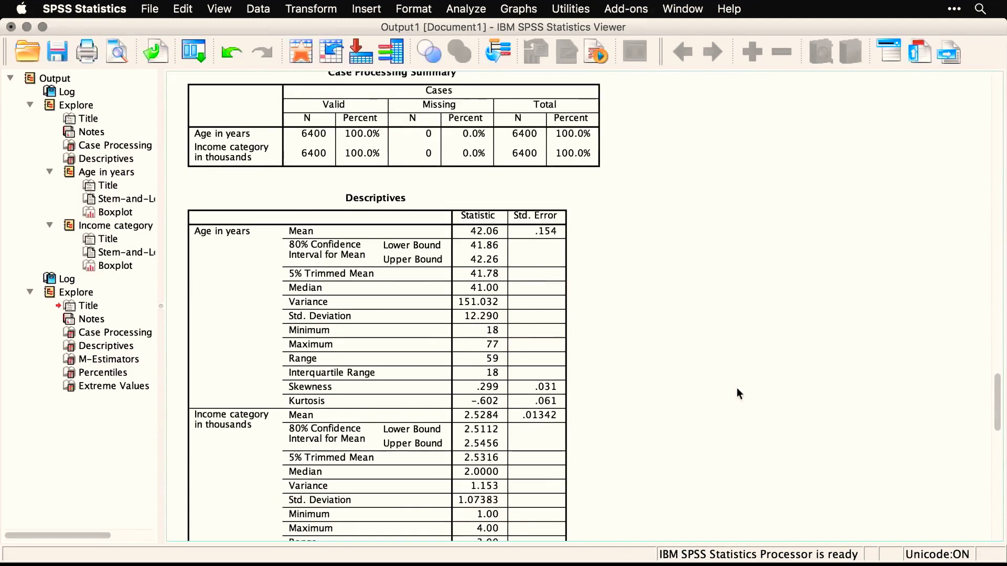
{"action": "scroll", "coordinate": [737, 389], "scroll_direction": "down", "scroll_amount": 2}
{"action": "scroll", "coordinate": [736, 394], "scroll_direction": "down", "scroll_amount": 2}
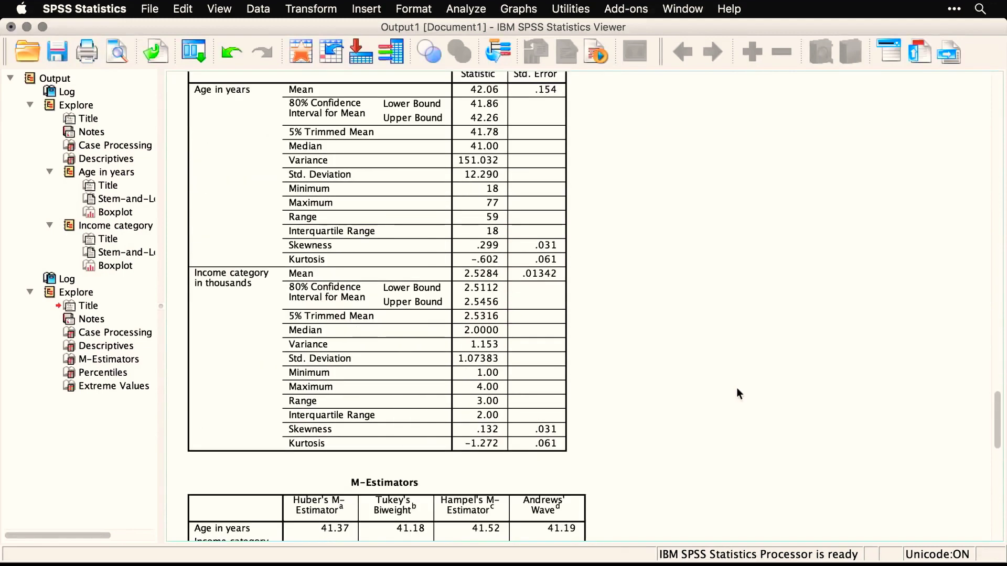
{"action": "scroll", "coordinate": [737, 394], "scroll_direction": "down", "scroll_amount": 4}
{"action": "scroll", "coordinate": [737, 391], "scroll_direction": "down", "scroll_amount": 6}
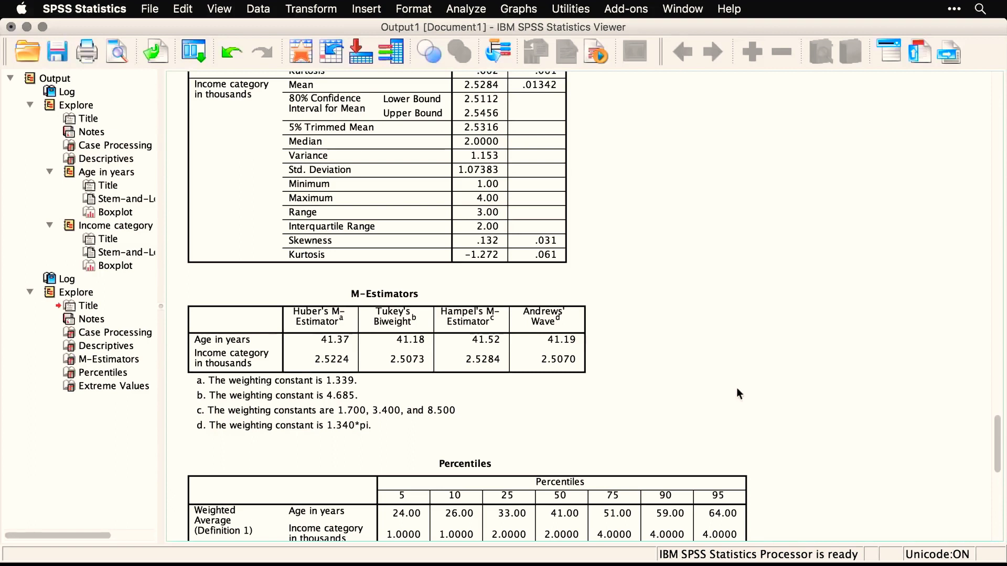
{"action": "left_click", "coordinate": [486, 364]}
{"action": "key", "text": "super+grave"}
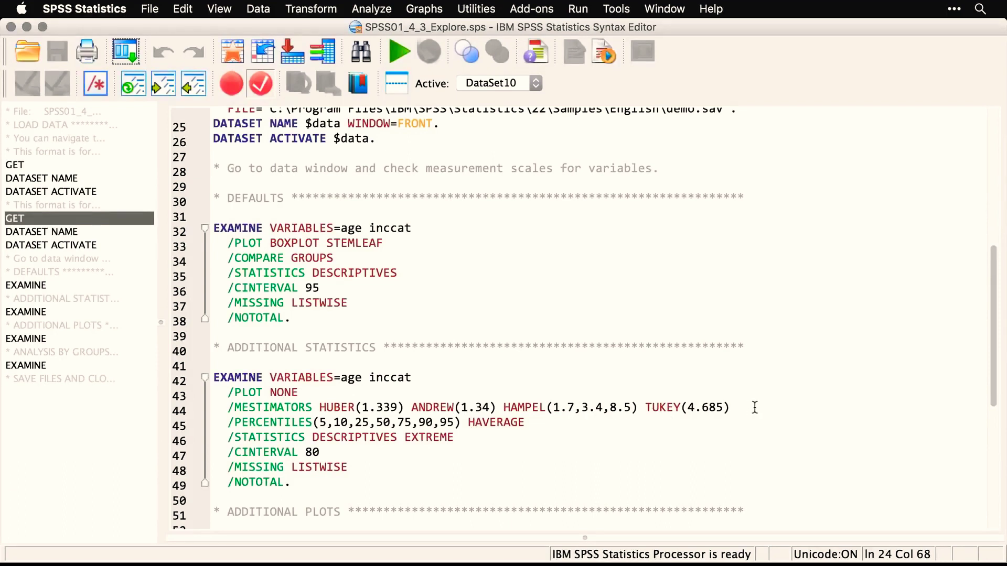
{"action": "key", "text": "super+grave"}
{"action": "key", "text": "super+grave"}
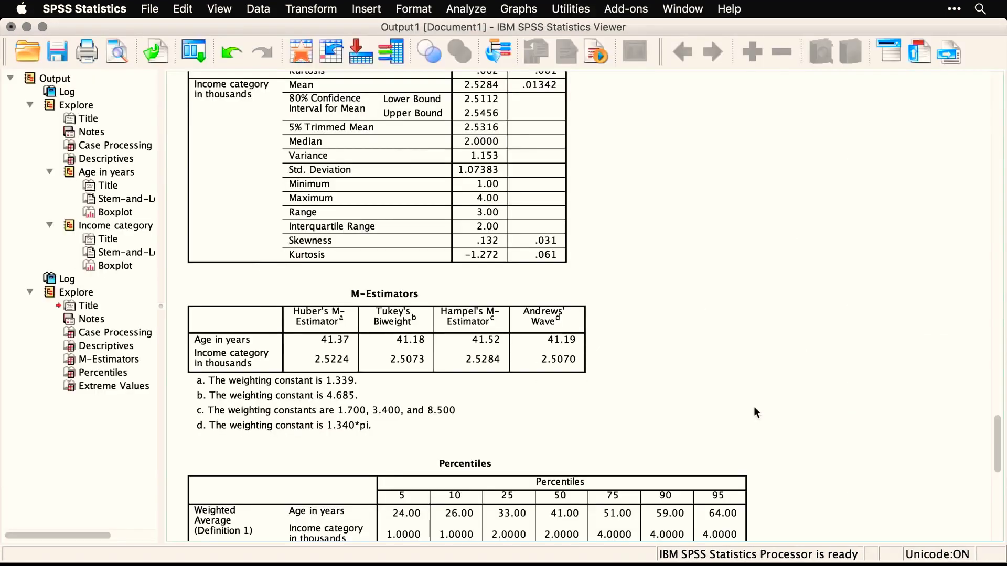
Review the Percentiles and Extreme Values tables for age and income category, and return to the syntax window
{"action": "scroll", "coordinate": [753, 407], "scroll_direction": "down", "scroll_amount": 3}
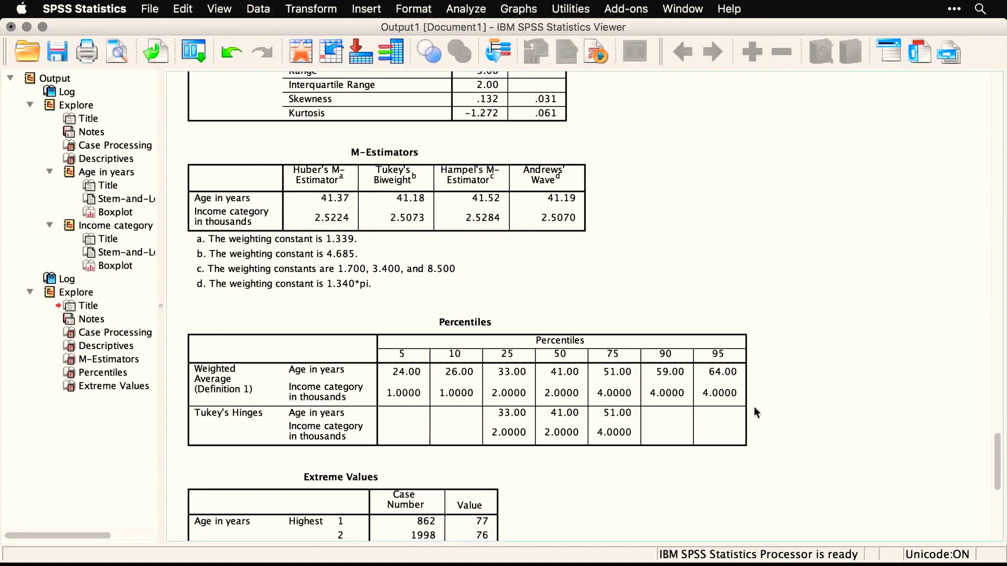
{"action": "scroll", "coordinate": [754, 408], "scroll_direction": "down", "scroll_amount": 4}
{"action": "scroll", "coordinate": [754, 408], "scroll_direction": "down", "scroll_amount": 1}
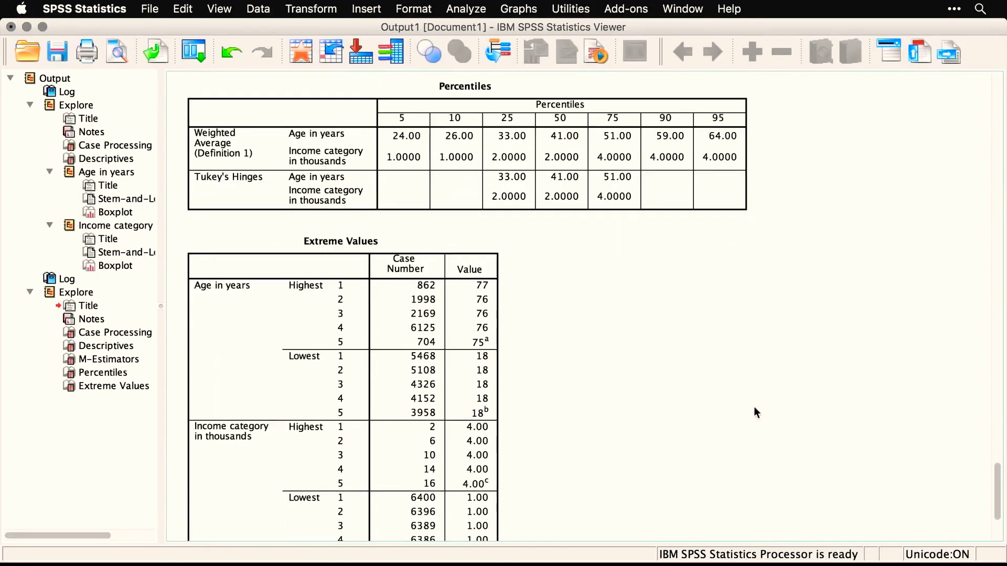
{"action": "scroll", "coordinate": [753, 407], "scroll_direction": "down", "scroll_amount": 2}
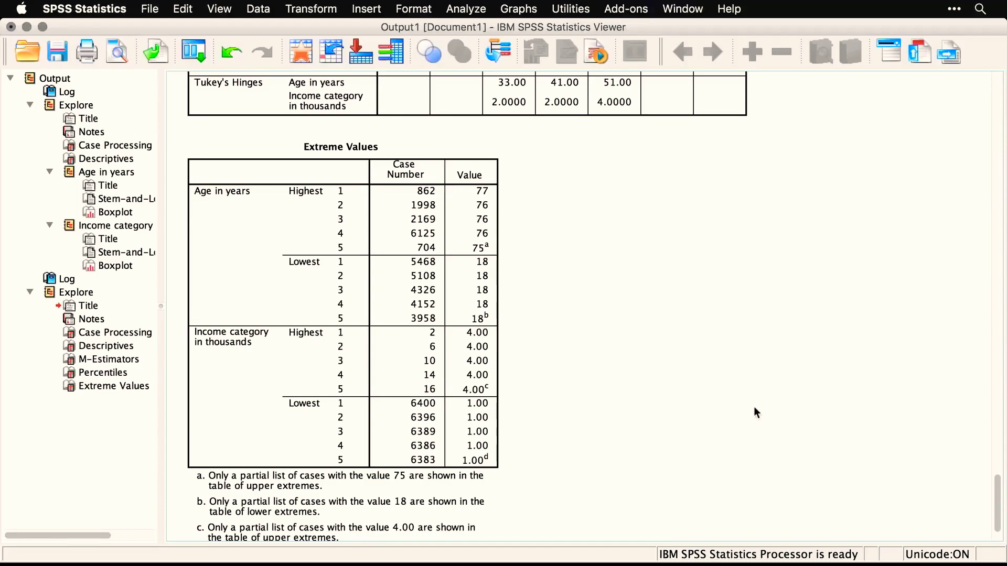
{"action": "key", "text": "super+grave"}
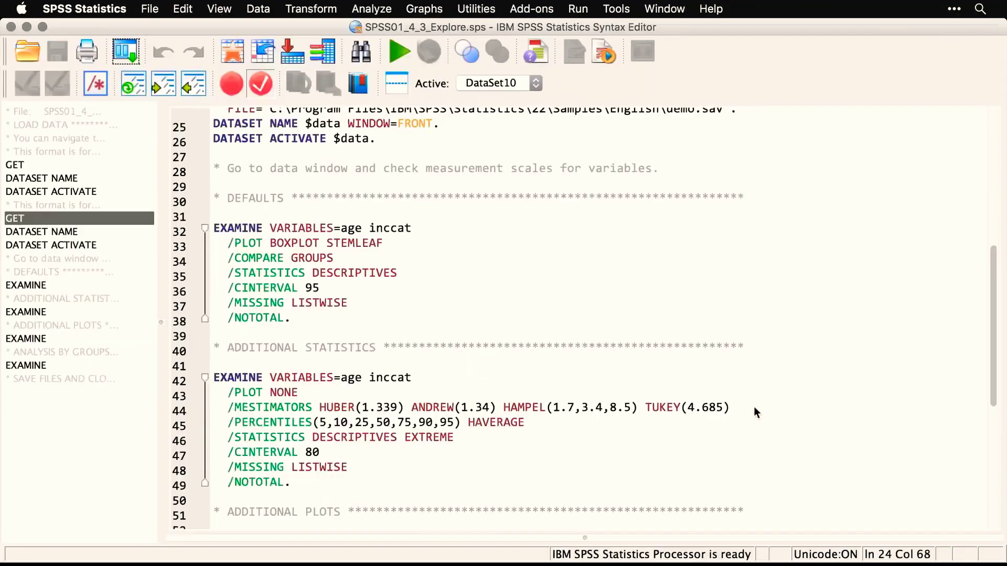
Reopen the Explore analysis for age and income category and limit its display to plots only
{"action": "scroll", "coordinate": [755, 413], "scroll_direction": "down", "scroll_amount": 5}
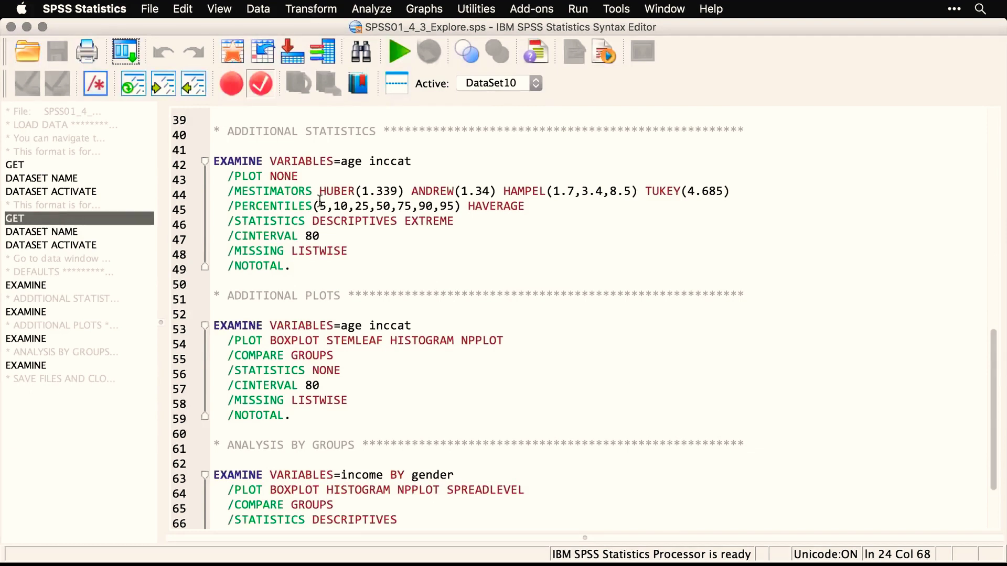
{"action": "left_click", "coordinate": [122, 51]}
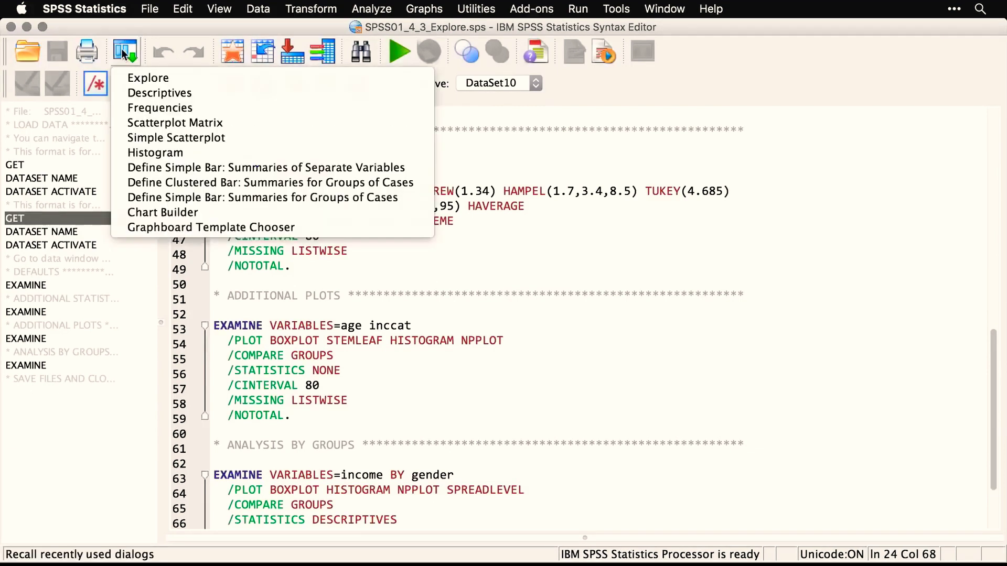
{"action": "left_click", "coordinate": [125, 76]}
{"action": "left_click", "coordinate": [458, 363]}
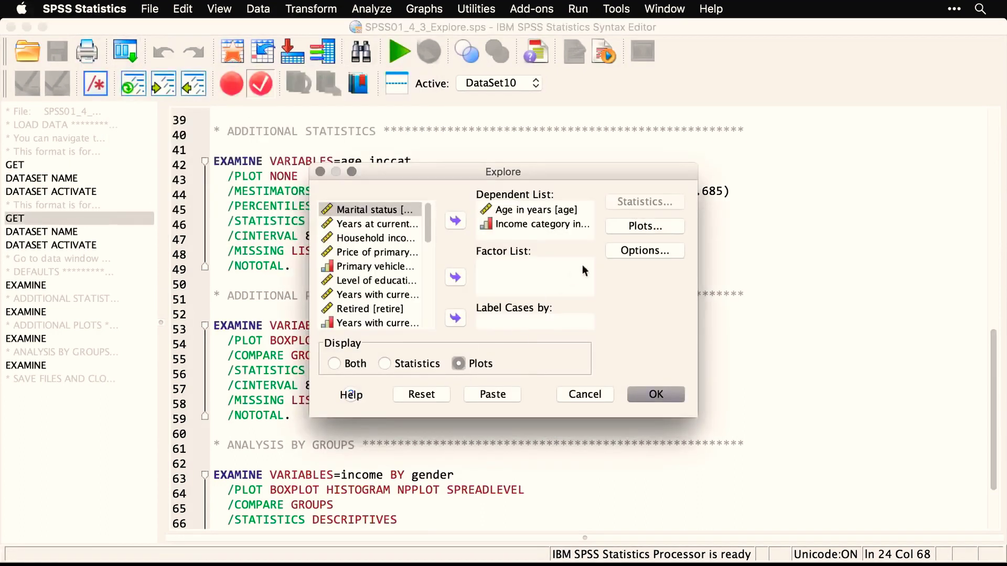
Add histograms and normality plots with tests alongside the stem-and-leaf plots, and run the Explore analysis
{"action": "left_click", "coordinate": [653, 229]}
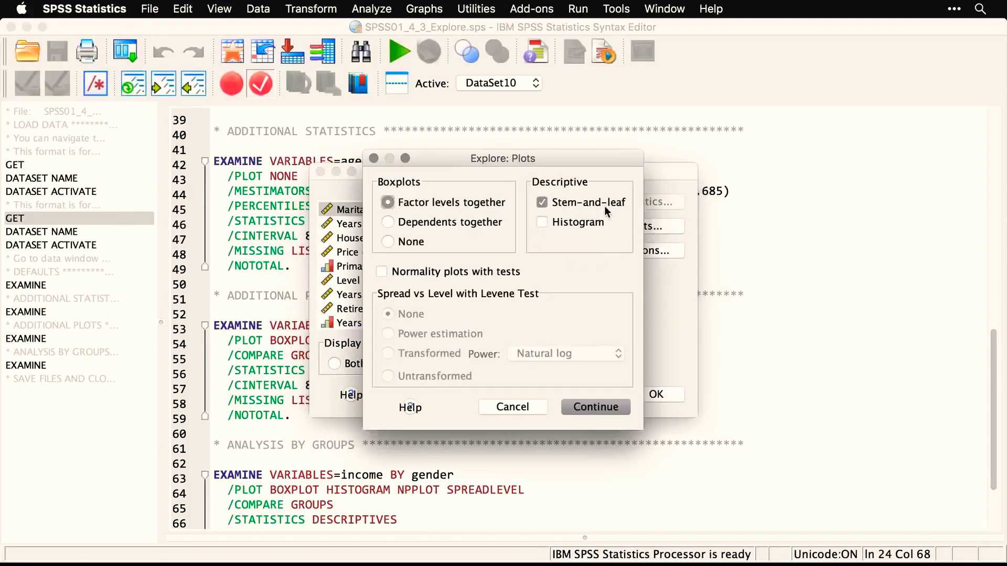
{"action": "left_click", "coordinate": [540, 222]}
{"action": "left_click", "coordinate": [387, 272]}
{"action": "left_click", "coordinate": [598, 408]}
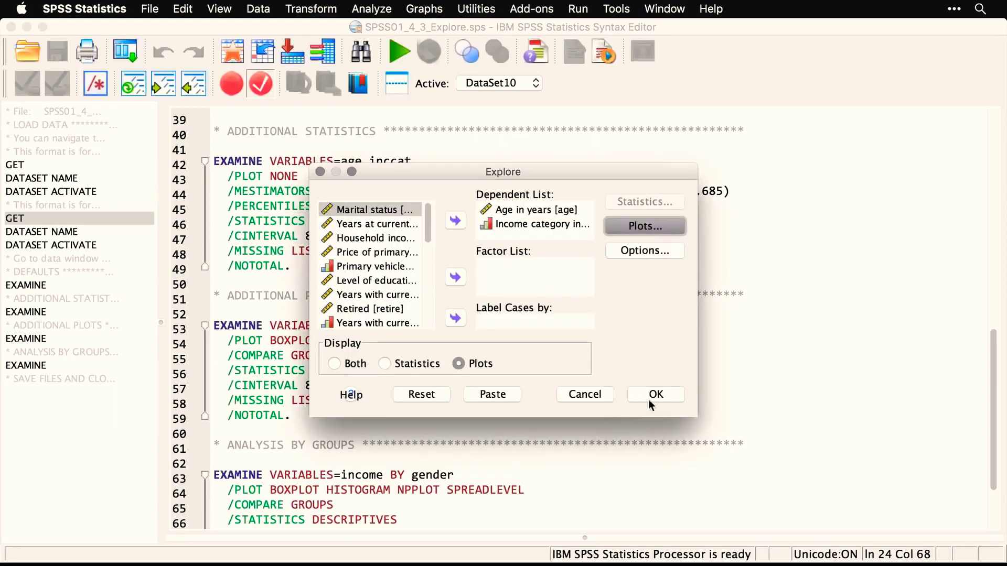
{"action": "left_click", "coordinate": [667, 396]}
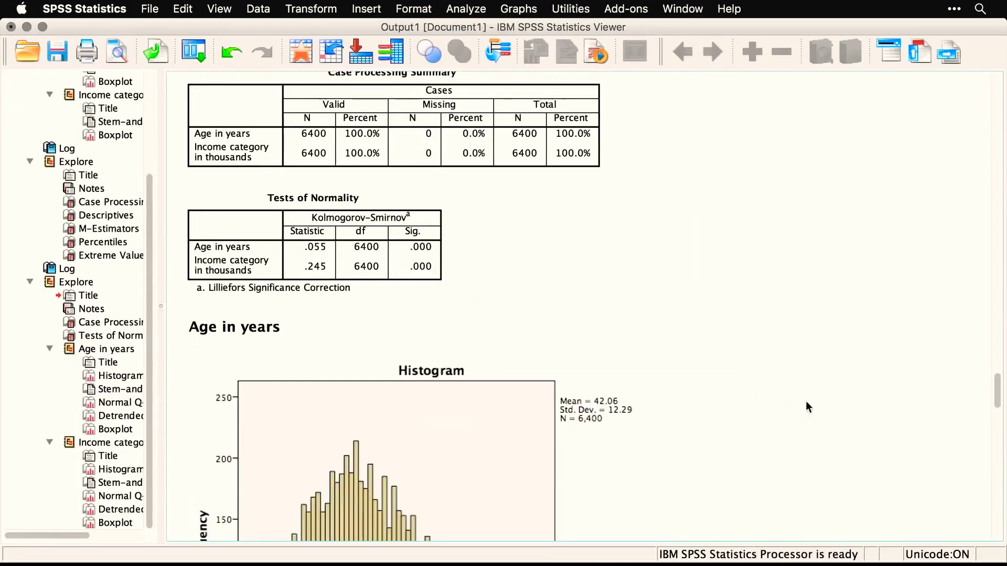
Examine the histogram, stem-and-leaf plot, normal Q-Q plot and detrended Q-Q plot for age in the output
{"action": "scroll", "coordinate": [806, 407], "scroll_direction": "down", "scroll_amount": 5}
{"action": "scroll", "coordinate": [805, 402], "scroll_direction": "down", "scroll_amount": 9}
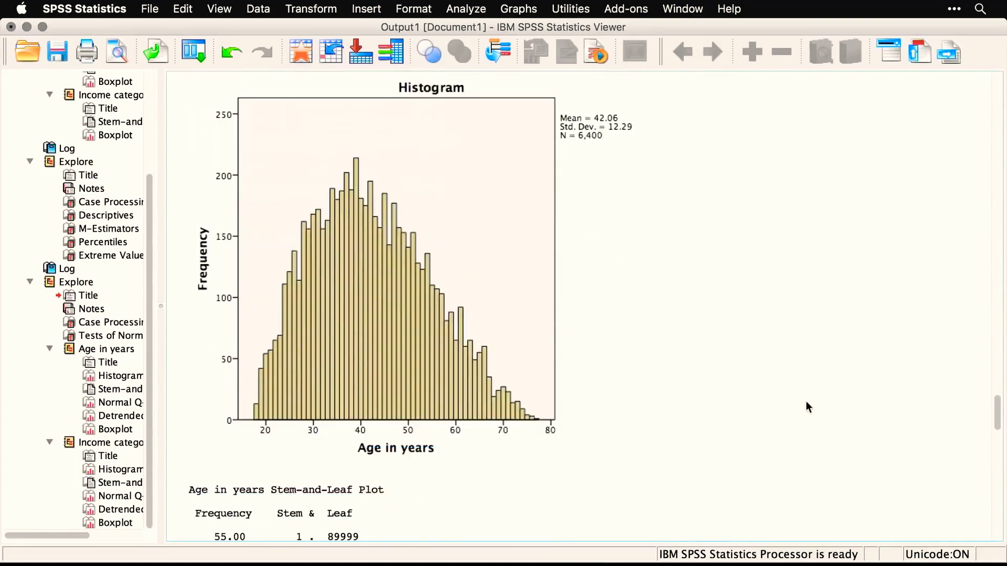
{"action": "scroll", "coordinate": [806, 404], "scroll_direction": "down", "scroll_amount": 10}
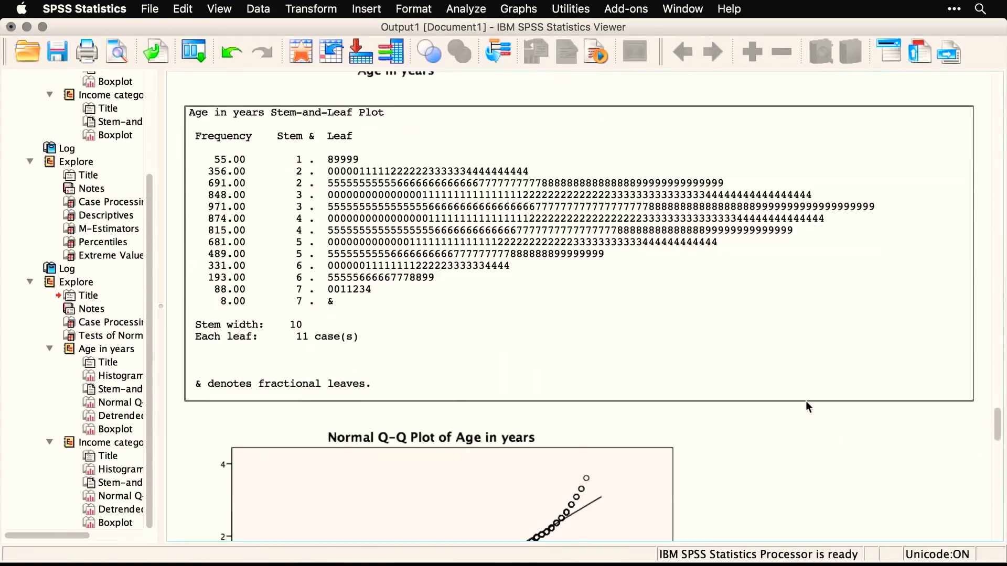
{"action": "scroll", "coordinate": [806, 407], "scroll_direction": "down", "scroll_amount": 1}
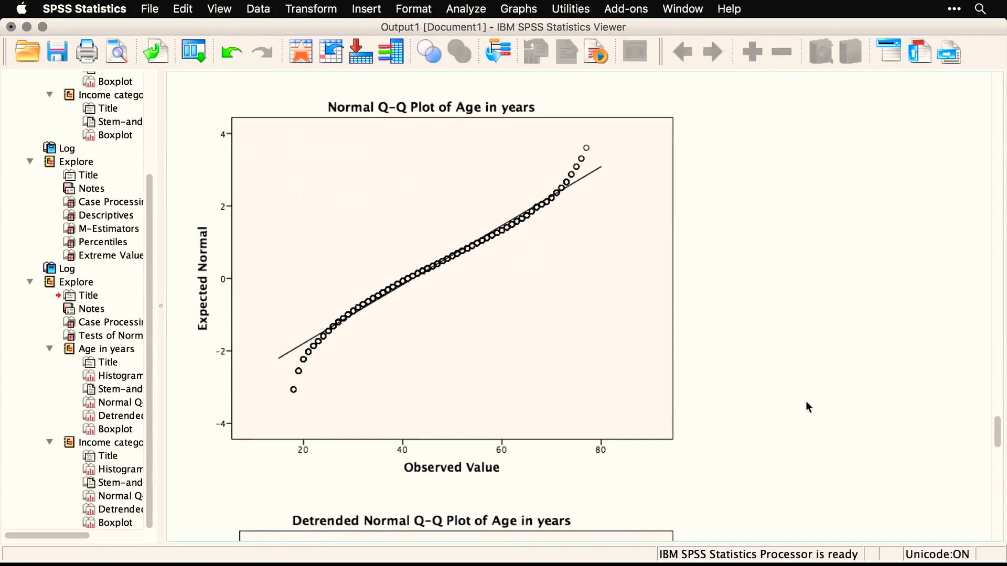
{"action": "left_click", "coordinate": [796, 401]}
{"action": "scroll", "coordinate": [779, 371], "scroll_direction": "down", "scroll_amount": 9}
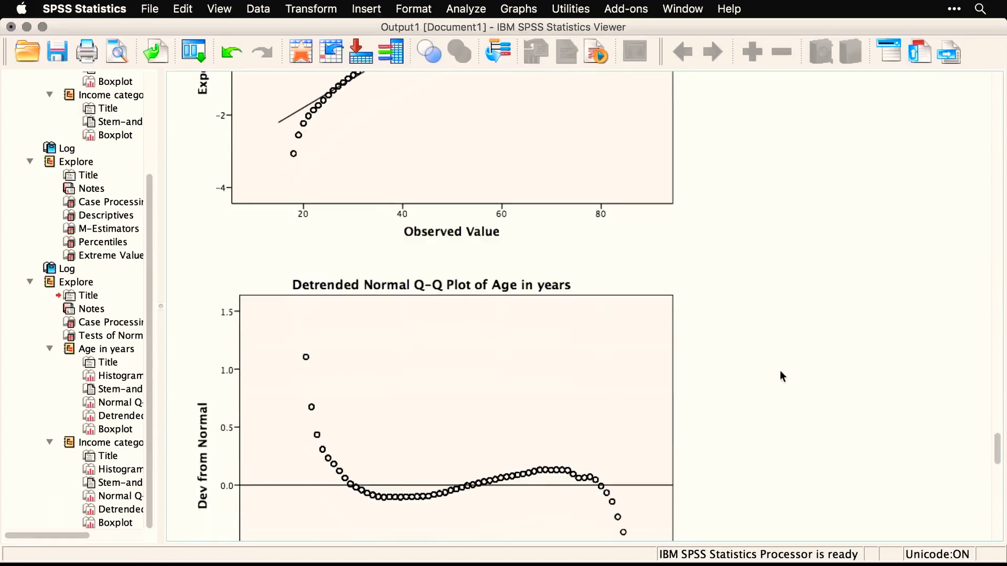
{"action": "scroll", "coordinate": [779, 370], "scroll_direction": "down", "scroll_amount": 2}
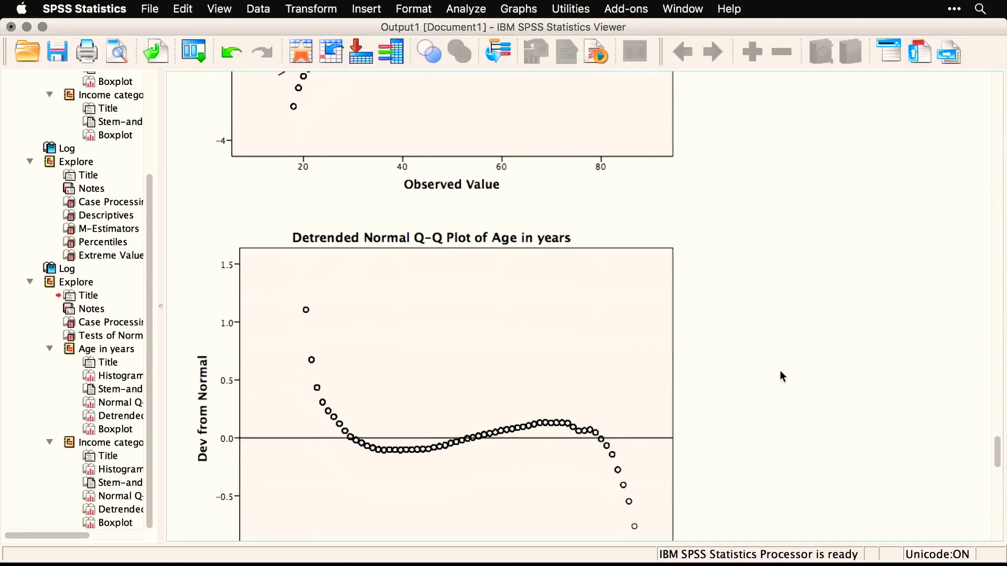
Review the remaining age and income category plots in the Explore output, through the income category boxplot
{"action": "scroll", "coordinate": [780, 371], "scroll_direction": "down", "scroll_amount": 9}
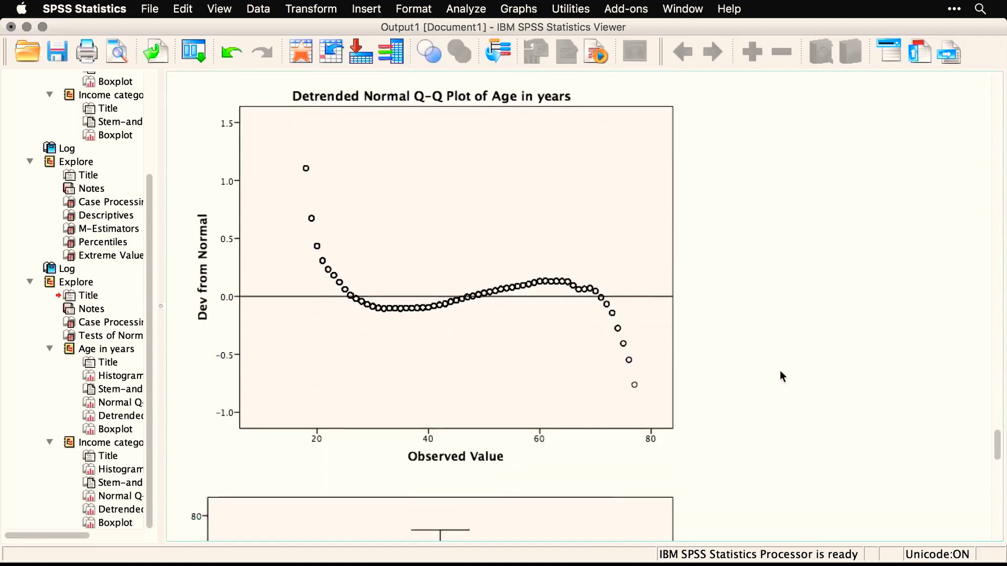
{"action": "scroll", "coordinate": [780, 371], "scroll_direction": "down", "scroll_amount": 10}
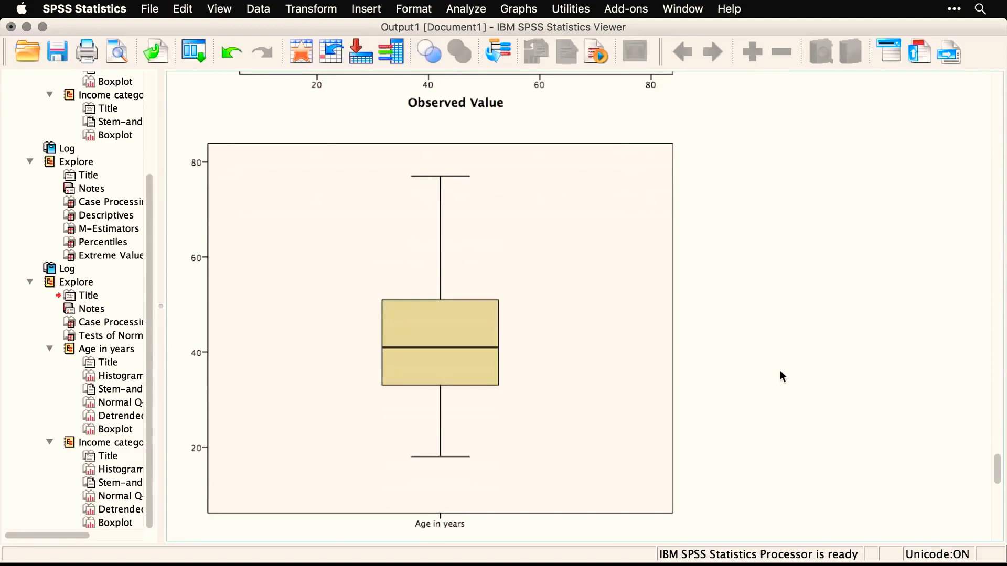
{"action": "scroll", "coordinate": [781, 371], "scroll_direction": "down", "scroll_amount": 12}
{"action": "scroll", "coordinate": [780, 371], "scroll_direction": "down", "scroll_amount": 3}
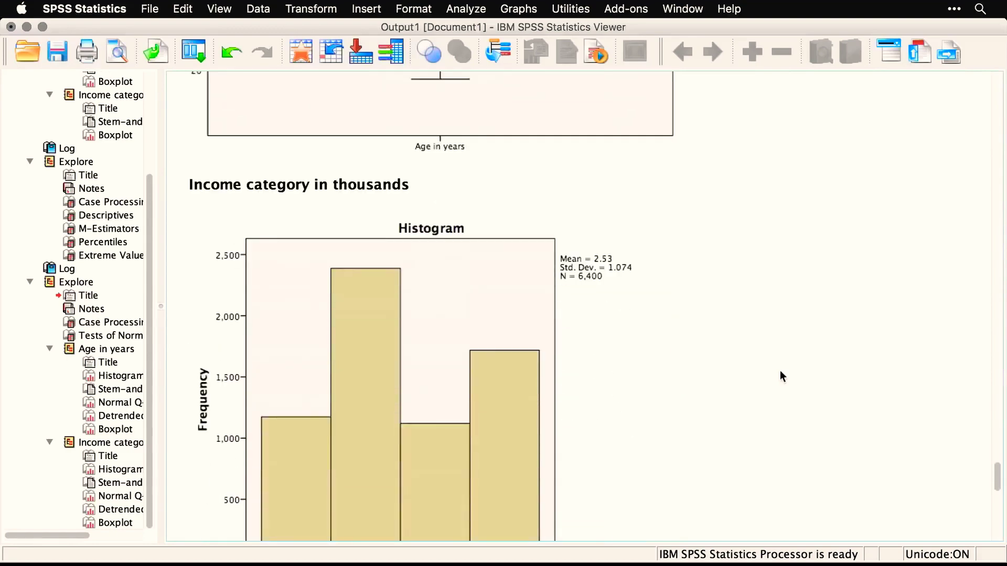
{"action": "scroll", "coordinate": [780, 372], "scroll_direction": "down", "scroll_amount": 12}
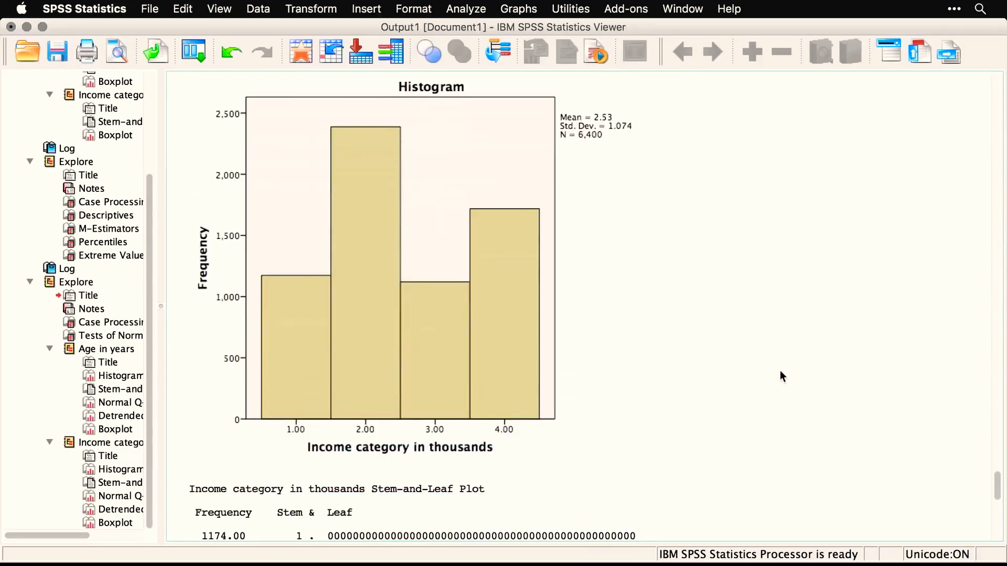
{"action": "scroll", "coordinate": [780, 373], "scroll_direction": "down", "scroll_amount": 18}
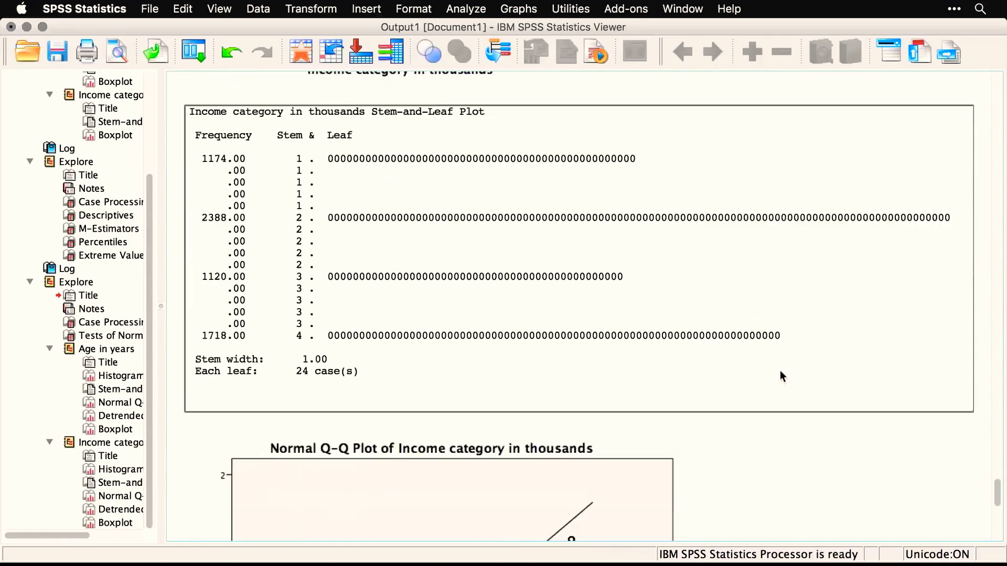
{"action": "scroll", "coordinate": [780, 377], "scroll_direction": "down", "scroll_amount": 2}
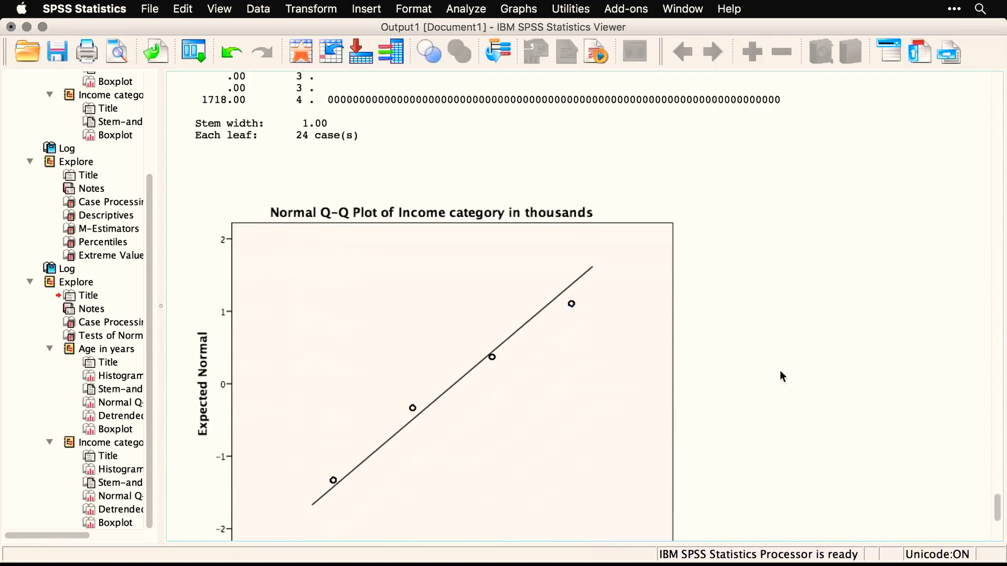
{"action": "scroll", "coordinate": [780, 377], "scroll_direction": "down", "scroll_amount": 1}
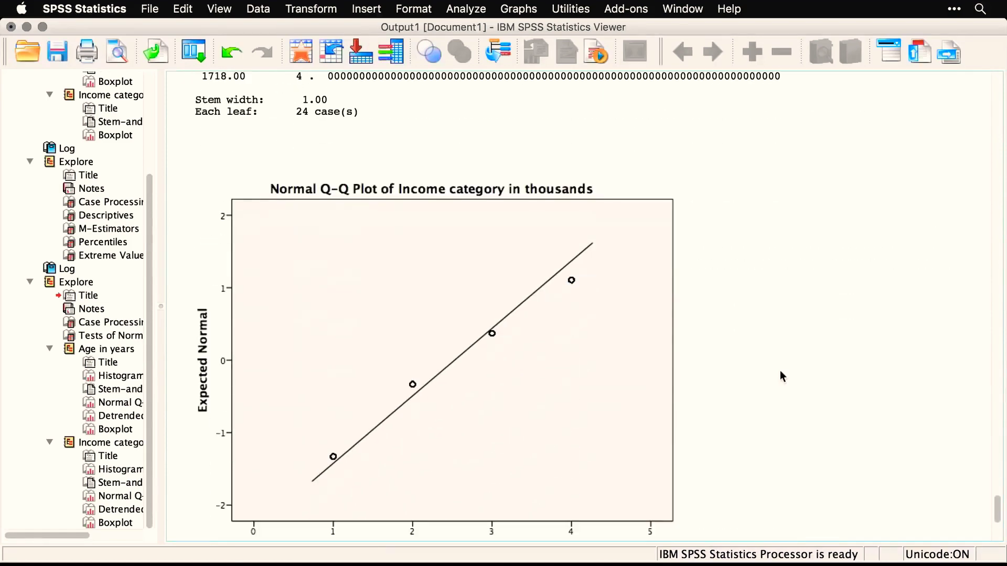
{"action": "scroll", "coordinate": [780, 377], "scroll_direction": "down", "scroll_amount": 7}
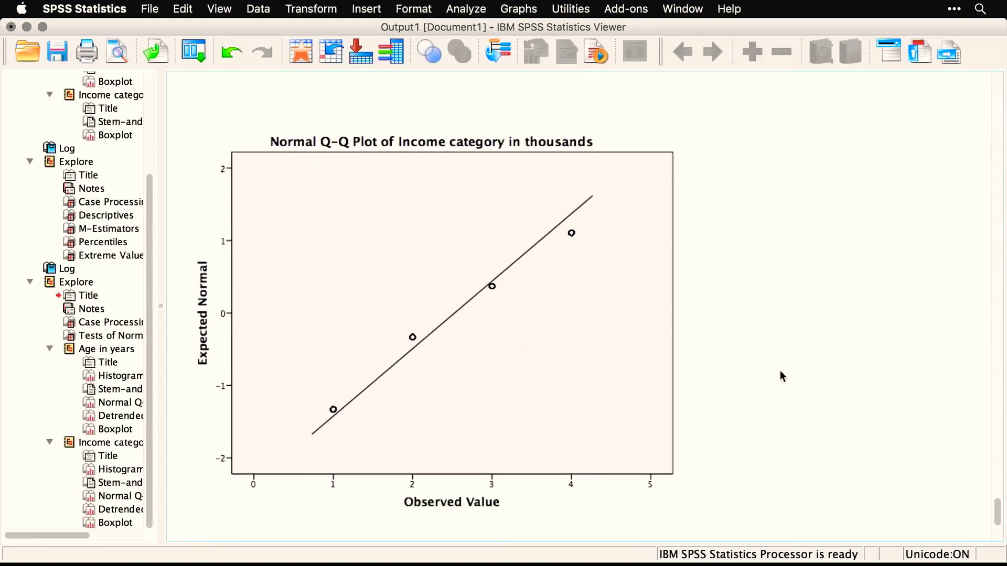
{"action": "scroll", "coordinate": [782, 375], "scroll_direction": "down", "scroll_amount": 12}
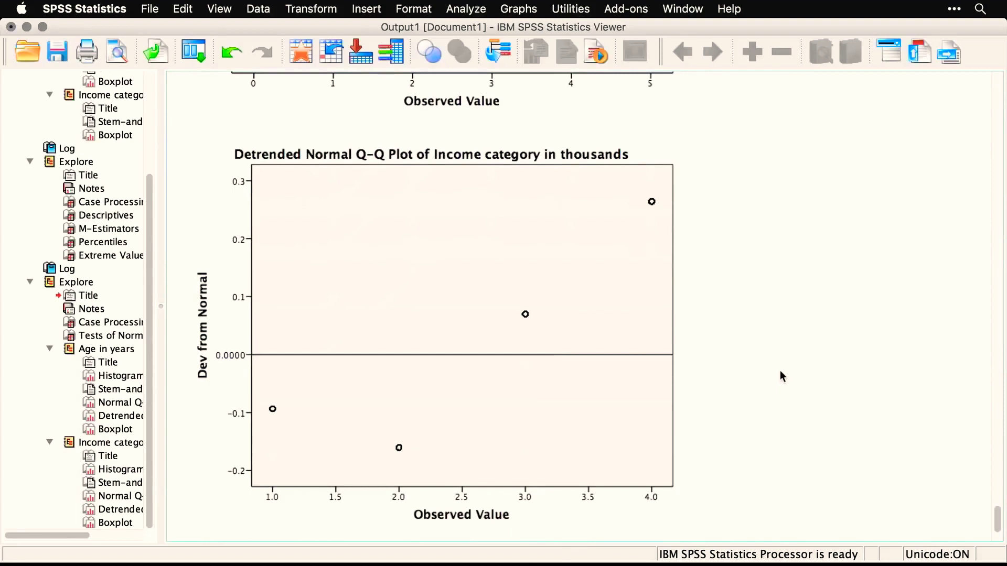
{"action": "scroll", "coordinate": [780, 376], "scroll_direction": "down", "scroll_amount": 12}
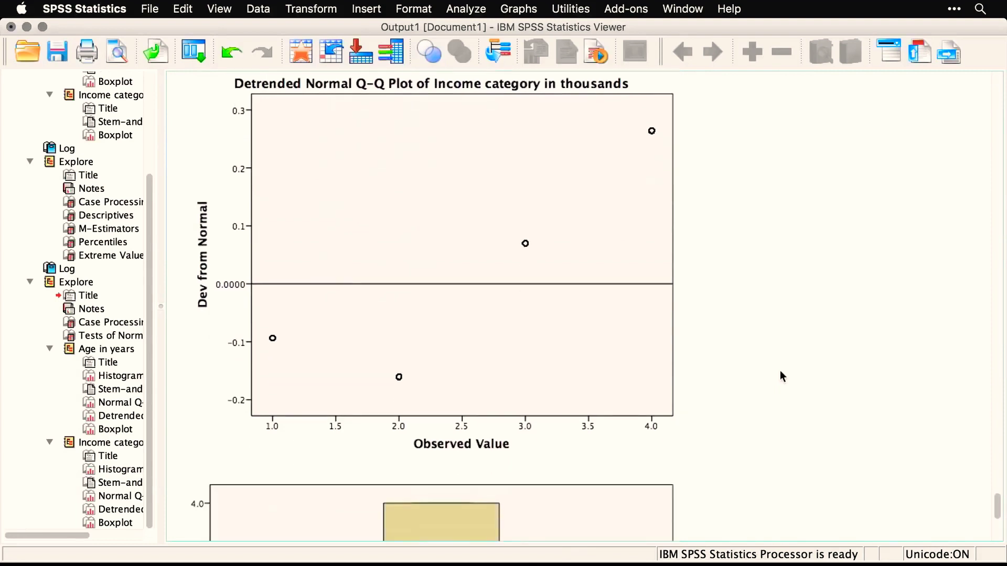
{"action": "scroll", "coordinate": [780, 372], "scroll_direction": "down", "scroll_amount": 6}
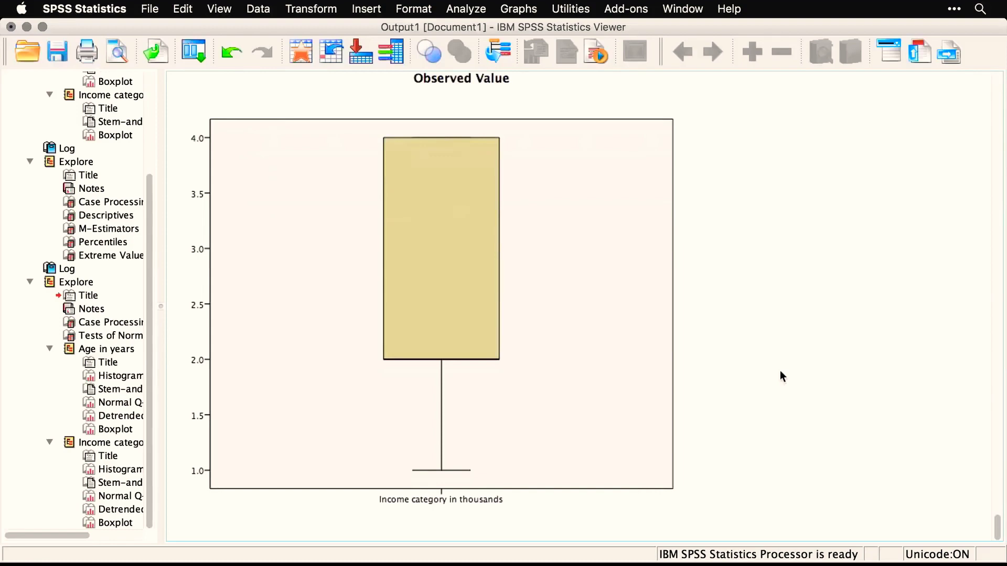
Return to the syntax file SPSS01_4_3_Explore.sps, reopen the Explore dialog and reset it to its defaults
{"action": "key", "text": "super+grave"}
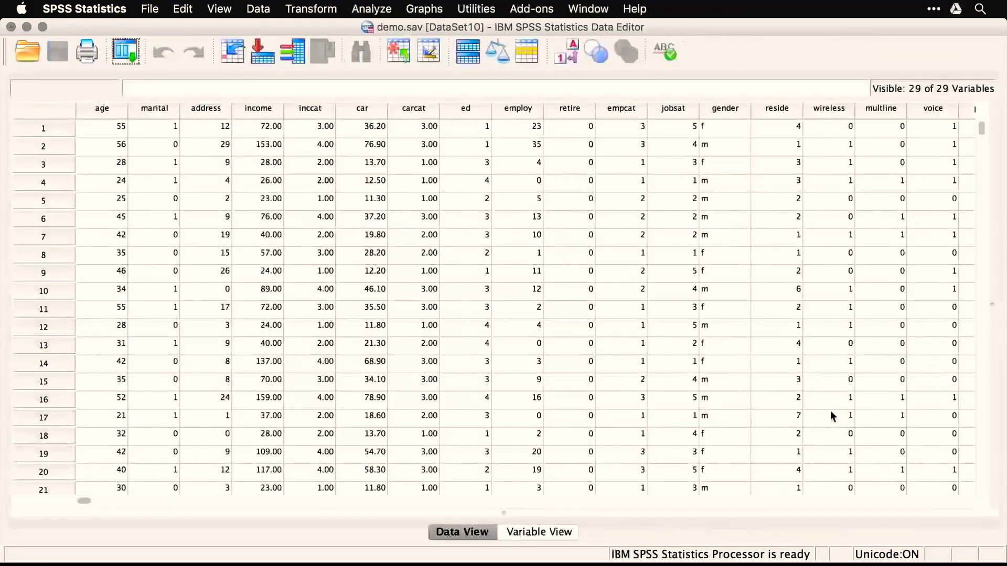
{"action": "key", "text": "super+grave"}
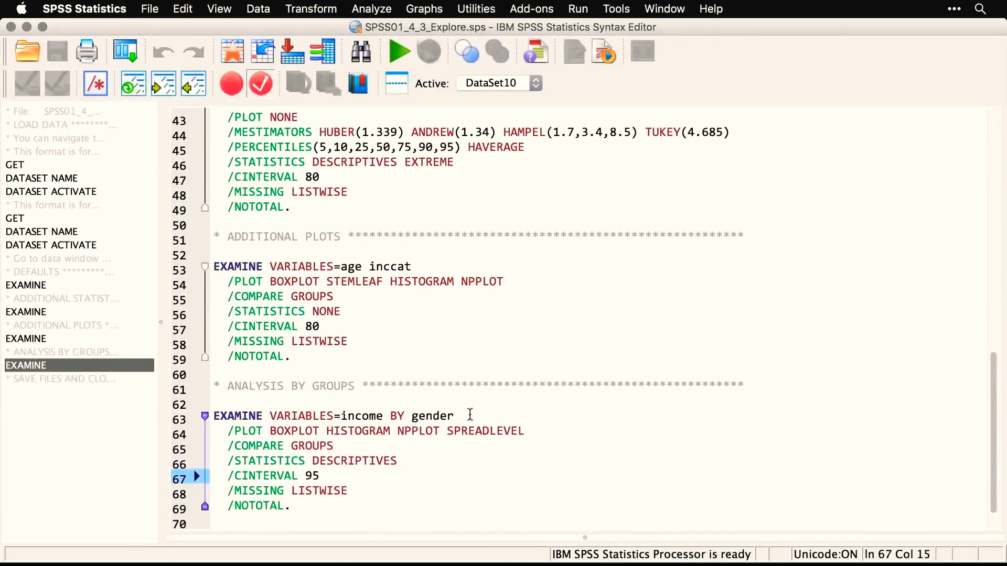
{"action": "left_click", "coordinate": [126, 51]}
{"action": "left_click", "coordinate": [143, 79]}
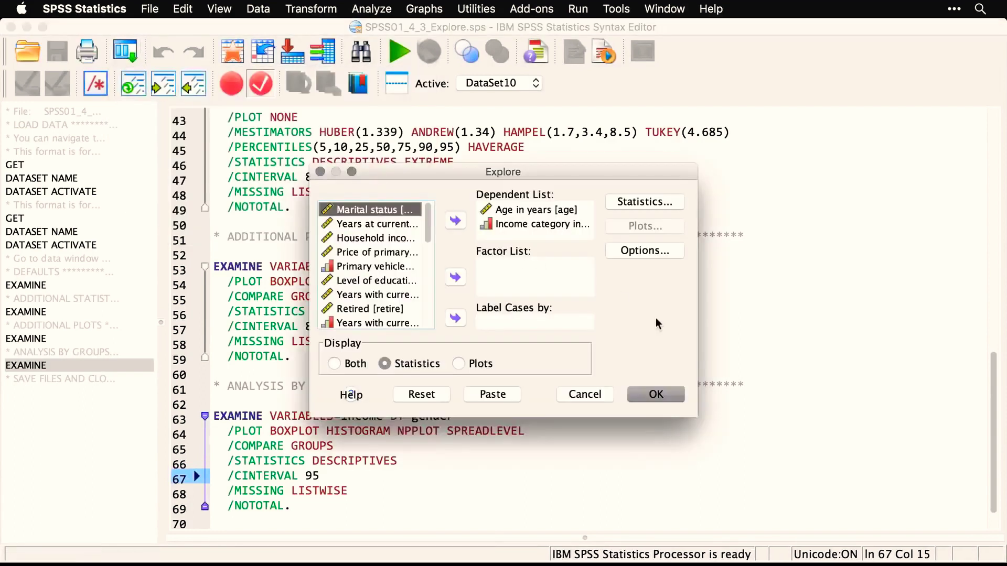
{"action": "left_click", "coordinate": [425, 397]}
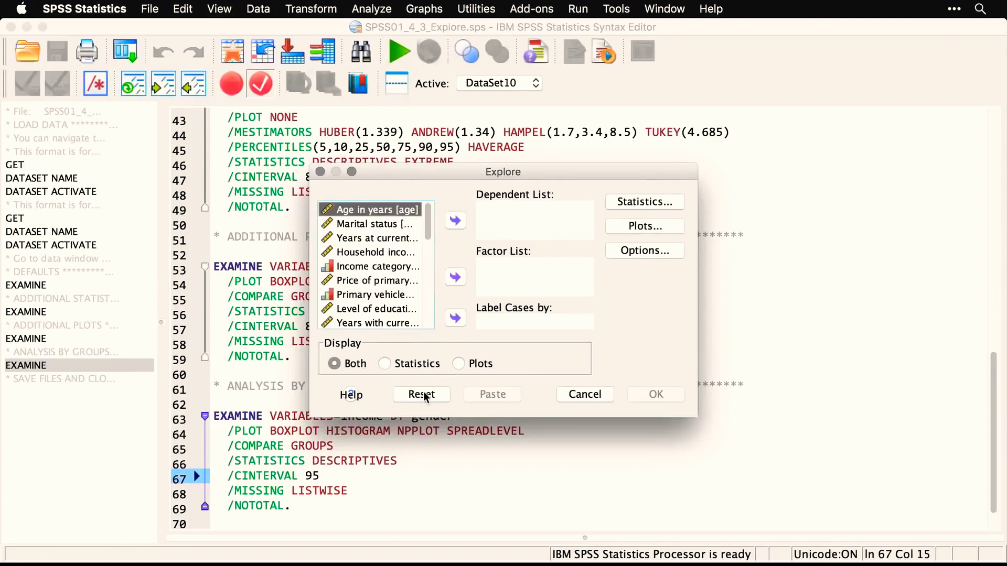
Assign Household income as the dependent variable and Gender as the factor in the Explore analysis
{"action": "left_click", "coordinate": [386, 256]}
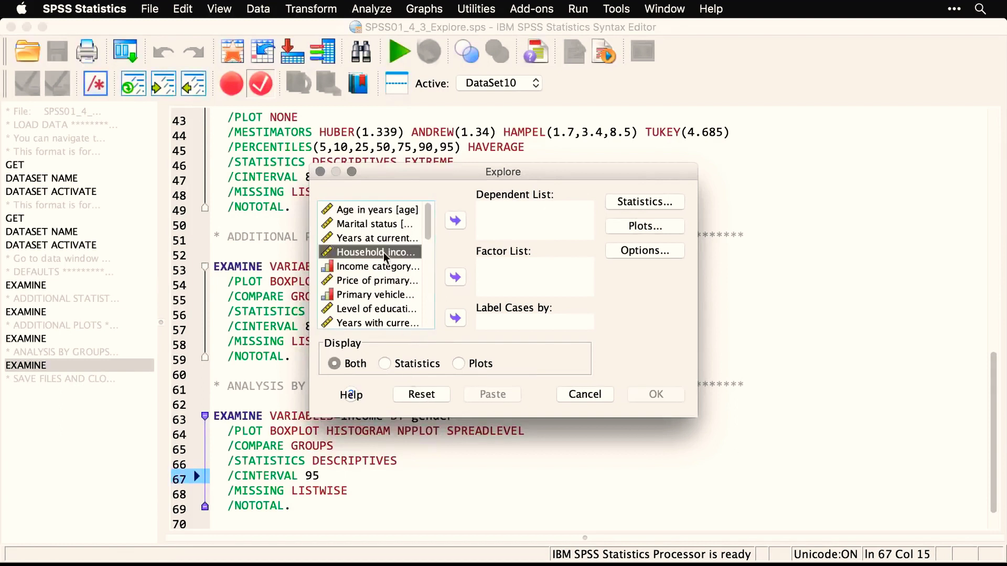
{"action": "left_click", "coordinate": [455, 221]}
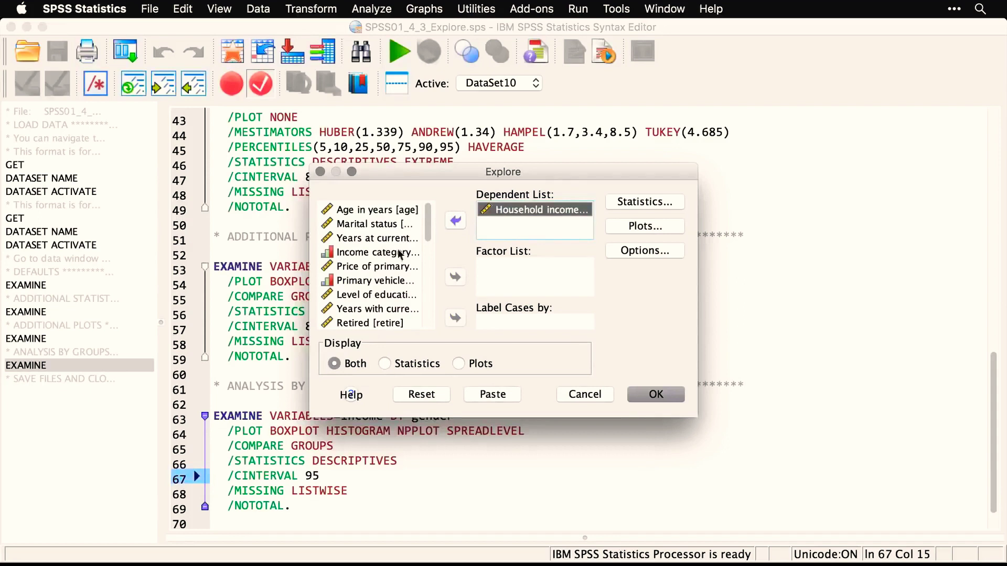
{"action": "scroll", "coordinate": [425, 291], "scroll_direction": "down", "scroll_amount": 3}
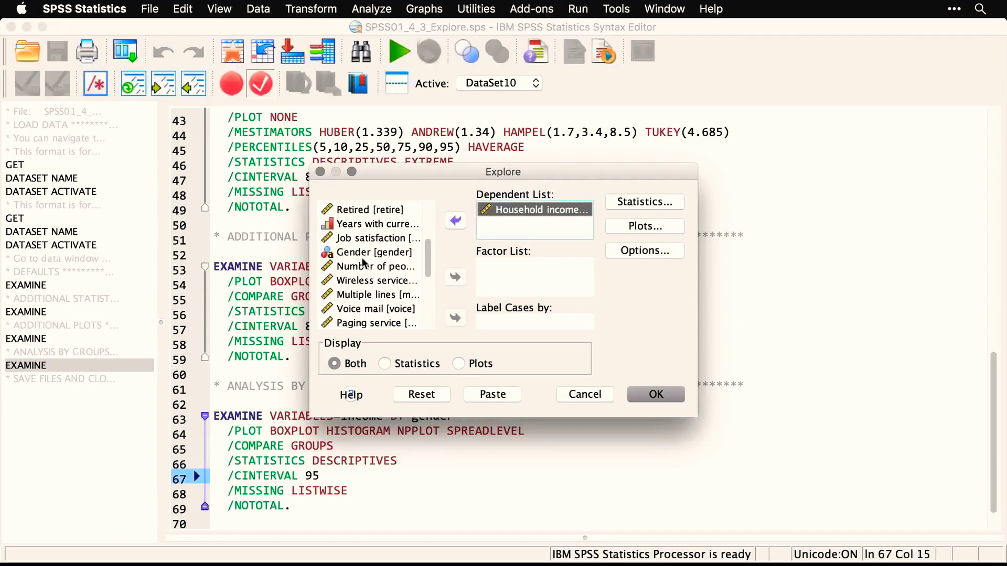
{"action": "left_click", "coordinate": [352, 254]}
{"action": "left_click", "coordinate": [456, 279]}
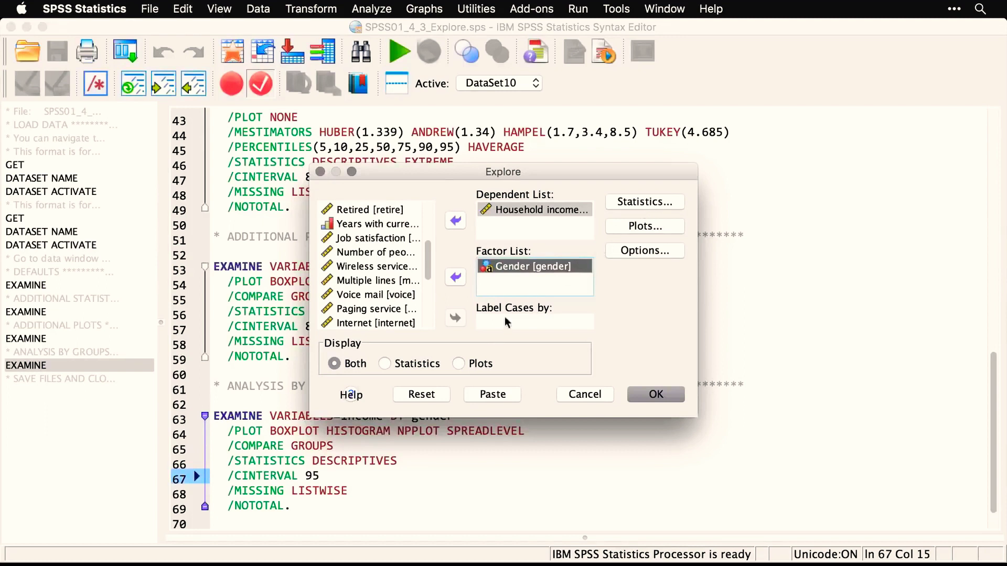
Run Explore with plots only, using histograms instead of stem-and-leaf, normality plots with tests, and power estimation for spread vs level
{"action": "left_click", "coordinate": [457, 364]}
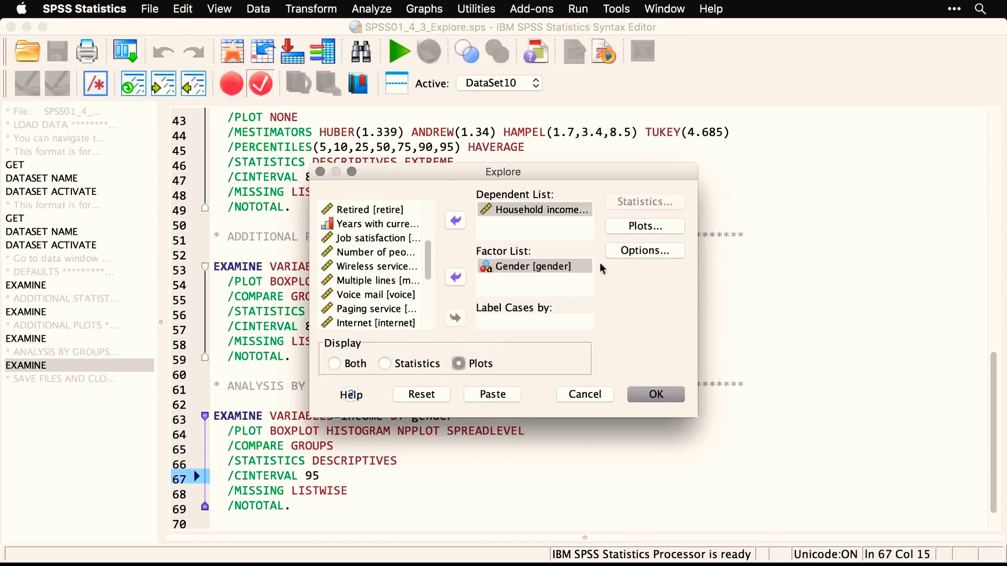
{"action": "left_click", "coordinate": [650, 224]}
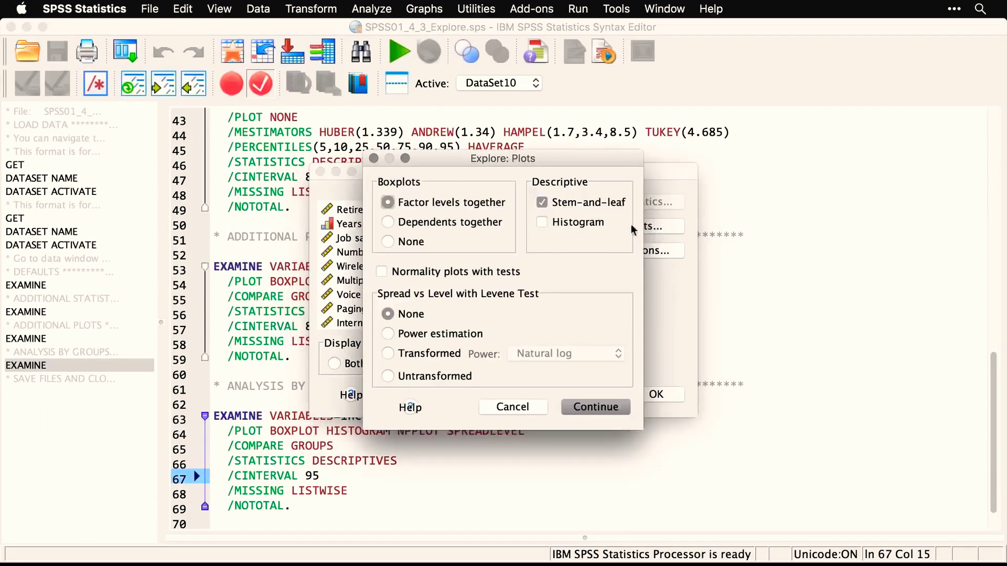
{"action": "left_click", "coordinate": [541, 203]}
{"action": "left_click", "coordinate": [542, 222]}
{"action": "left_click", "coordinate": [381, 271]}
{"action": "left_click", "coordinate": [388, 334]}
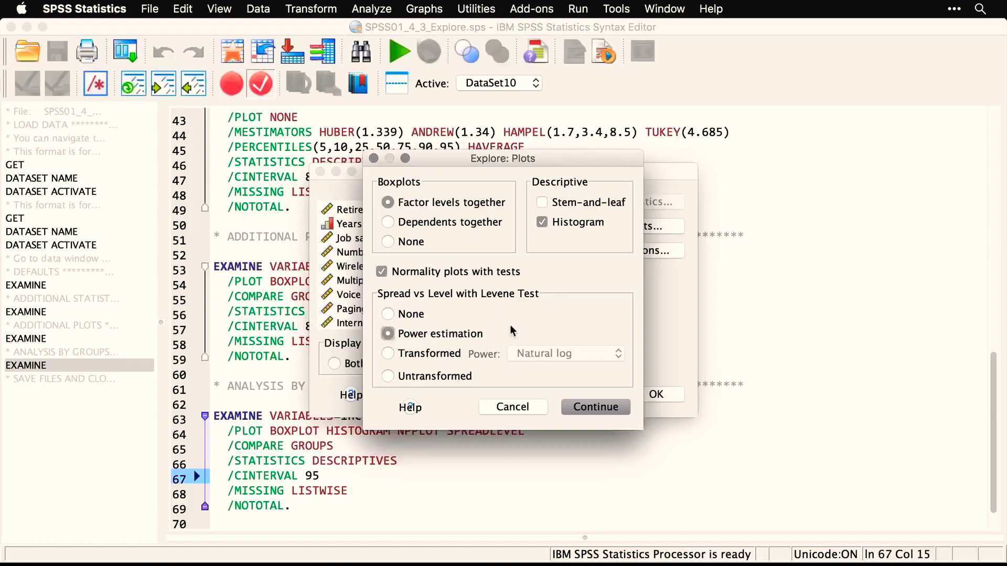
{"action": "left_click", "coordinate": [594, 409]}
{"action": "left_click", "coordinate": [658, 395]}
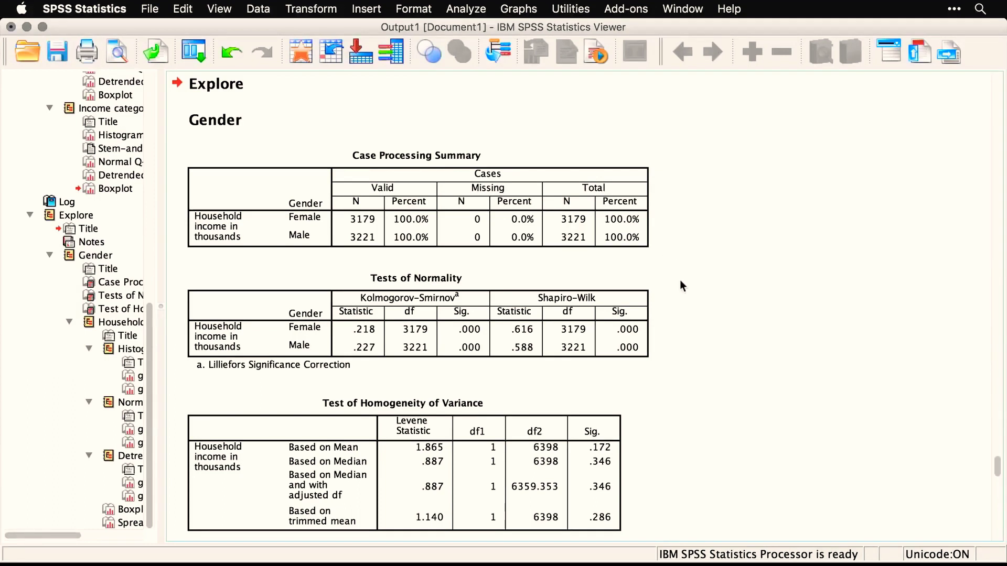
Examine the Tests of Normality and Test of Homogeneity of Variance tables for household income by gender
{"action": "left_click", "coordinate": [635, 318]}
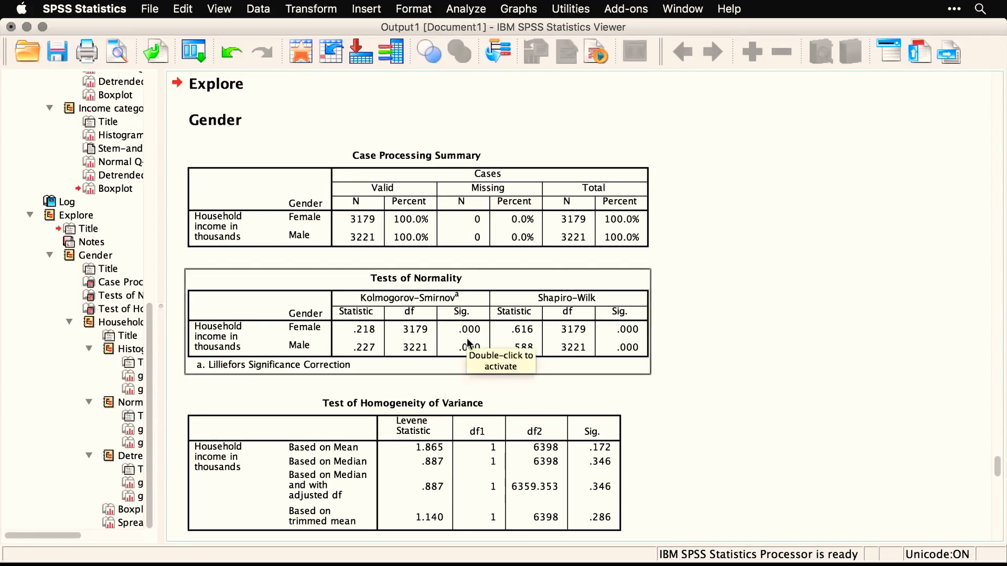
{"action": "left_click", "coordinate": [700, 370]}
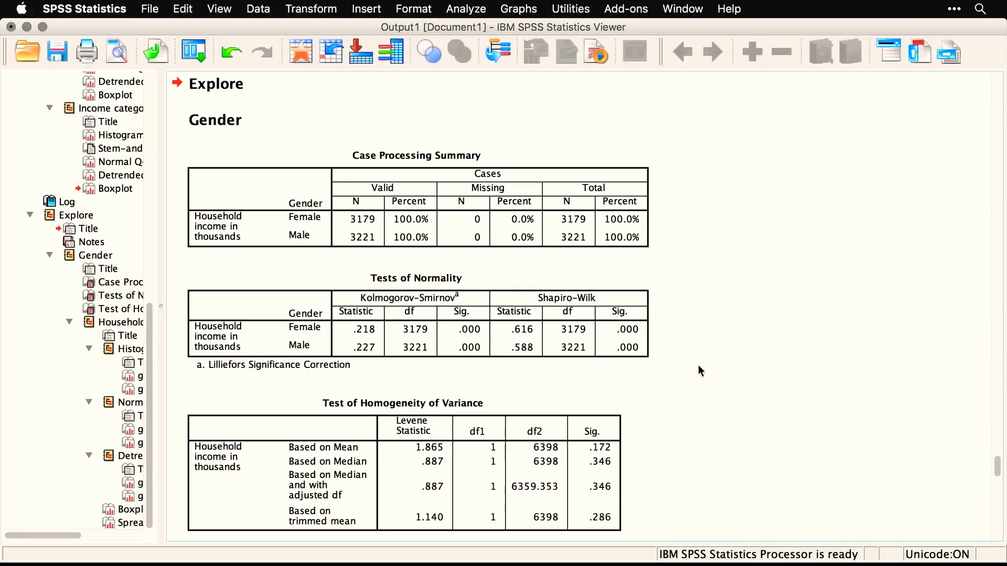
{"action": "scroll", "coordinate": [698, 366], "scroll_direction": "down", "scroll_amount": 3}
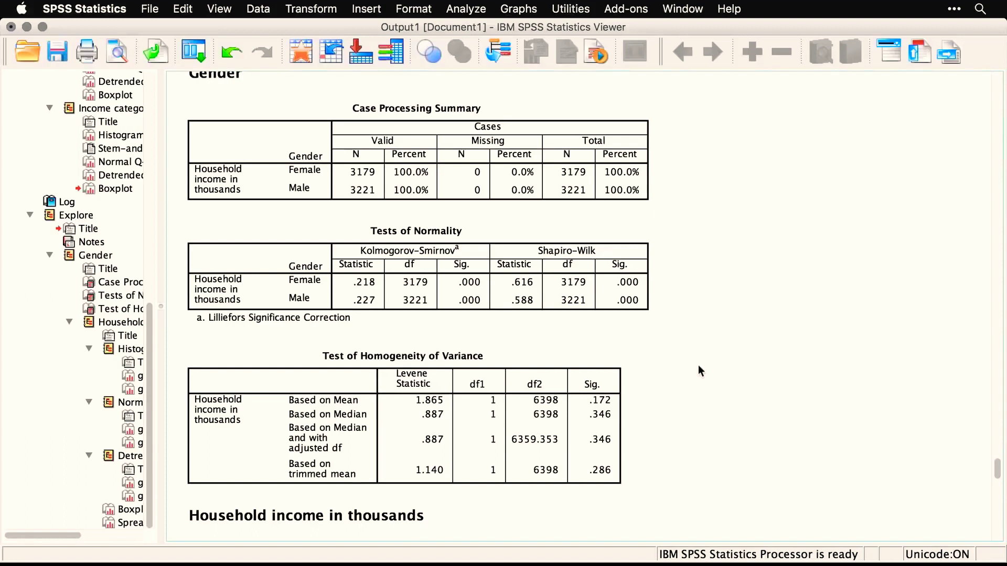
{"action": "left_click", "coordinate": [603, 413]}
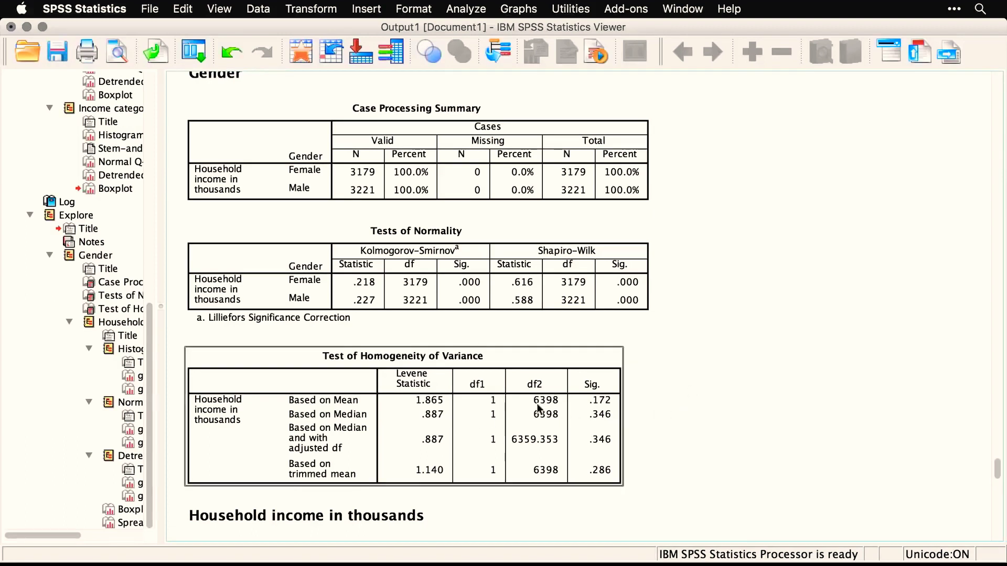
{"action": "left_click", "coordinate": [665, 484]}
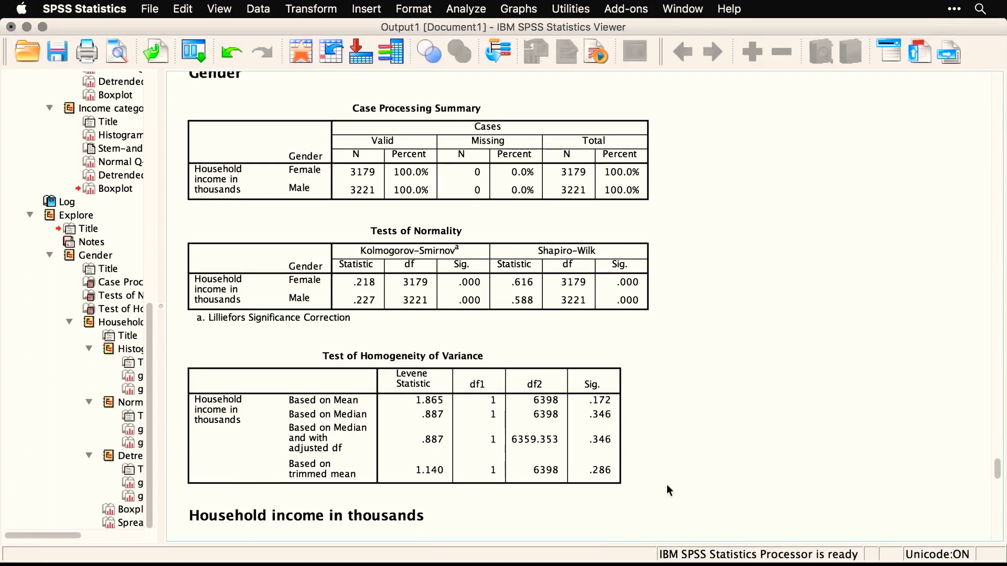
Examine the household income histograms for females and males and the normal Q-Q plot for females
{"action": "scroll", "coordinate": [666, 487], "scroll_direction": "down", "scroll_amount": 5}
{"action": "scroll", "coordinate": [666, 485], "scroll_direction": "down", "scroll_amount": 4}
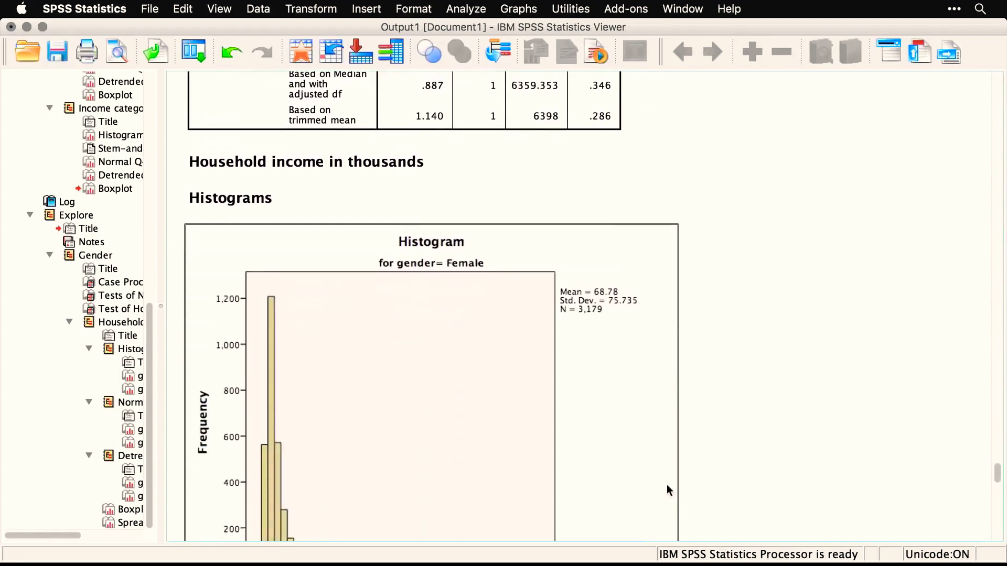
{"action": "scroll", "coordinate": [774, 484], "scroll_direction": "down", "scroll_amount": 1}
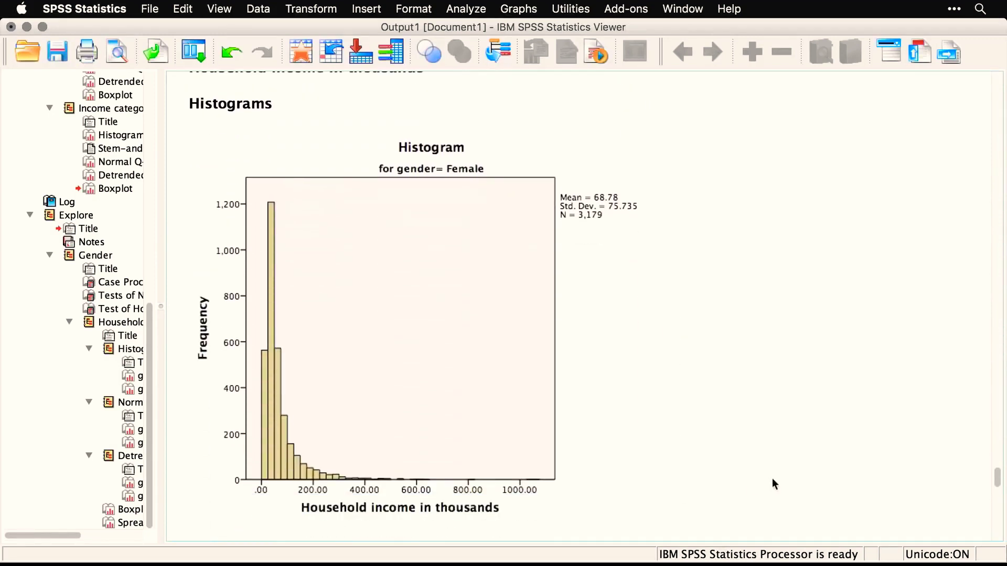
{"action": "scroll", "coordinate": [772, 478], "scroll_direction": "down", "scroll_amount": 9}
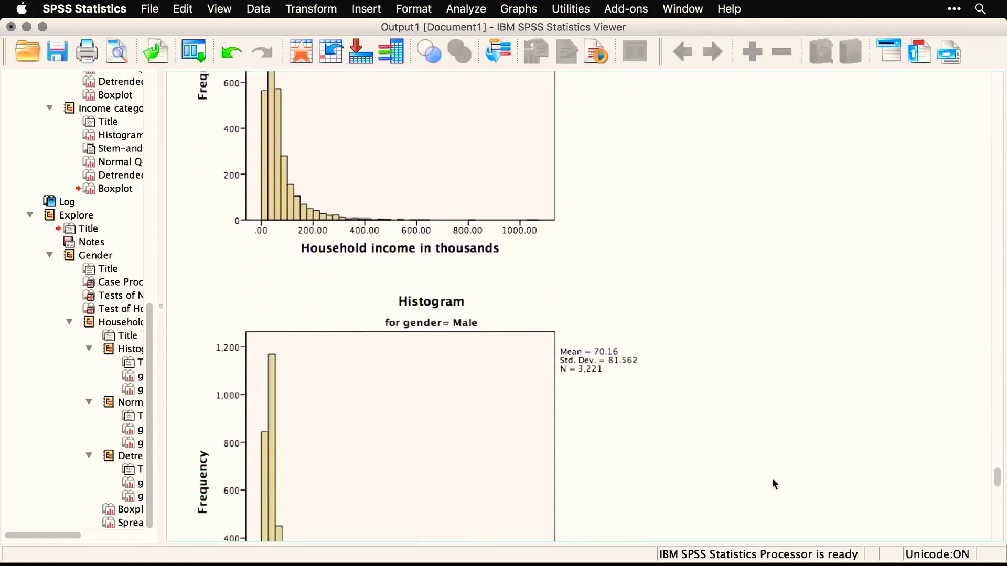
{"action": "scroll", "coordinate": [773, 480], "scroll_direction": "down", "scroll_amount": 1}
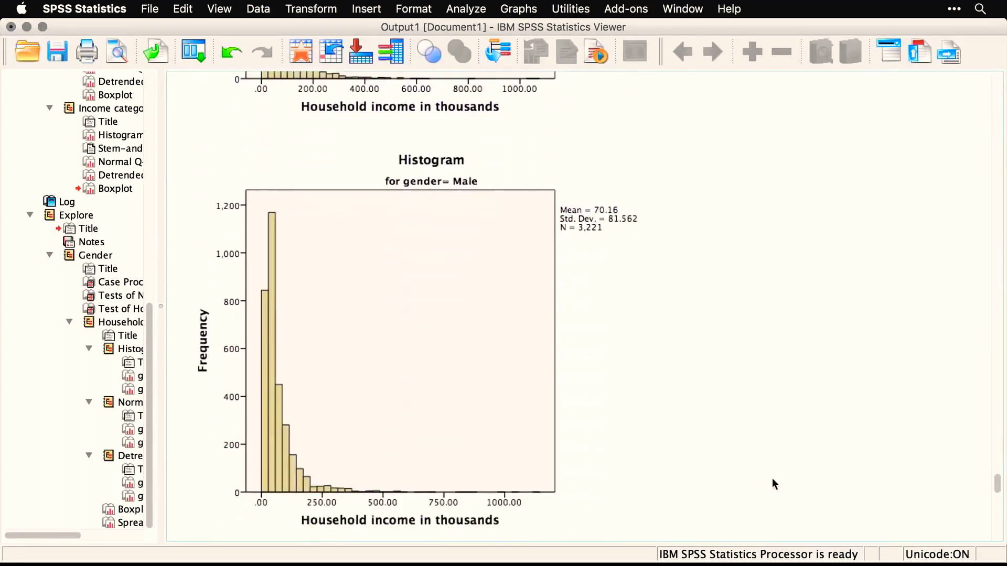
{"action": "scroll", "coordinate": [772, 479], "scroll_direction": "down", "scroll_amount": 9}
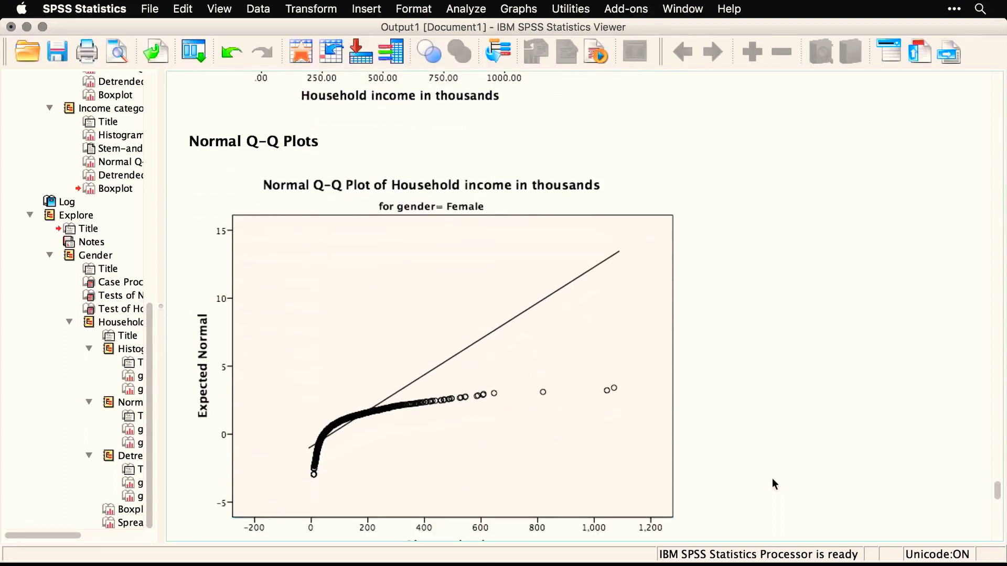
{"action": "left_click", "coordinate": [577, 484]}
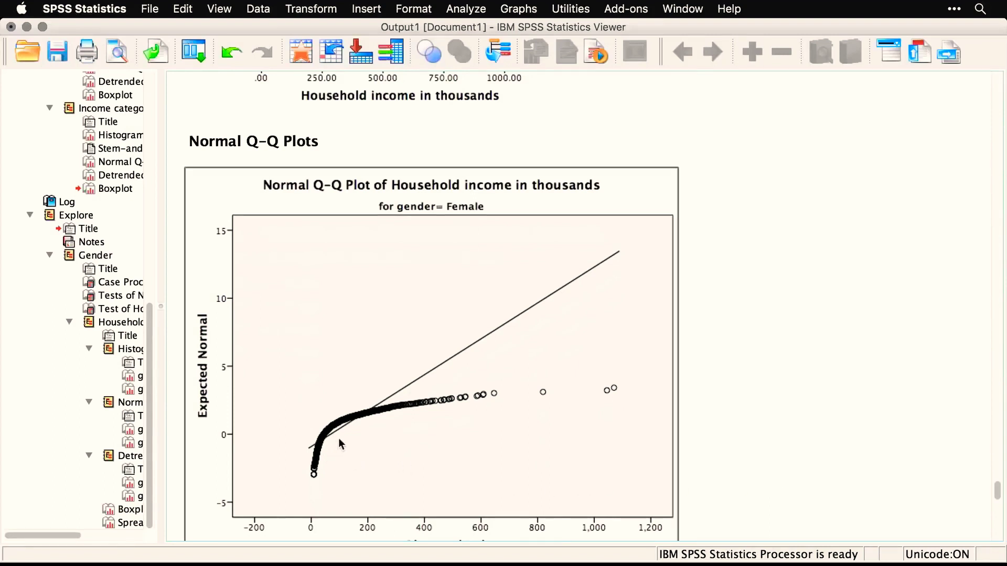
{"action": "left_click", "coordinate": [748, 458]}
{"action": "left_click", "coordinate": [591, 441]}
{"action": "left_click", "coordinate": [783, 464]}
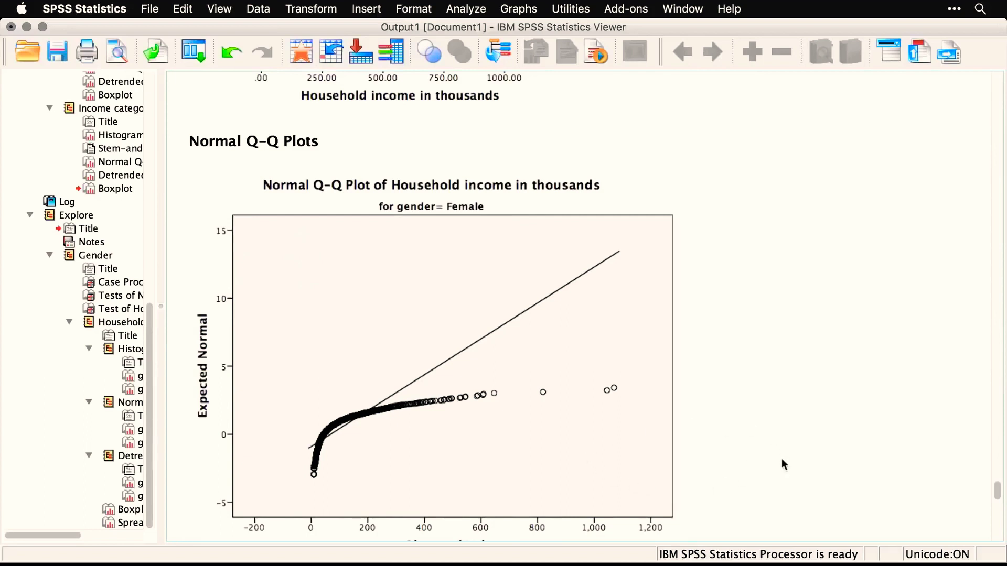
Examine the male normal Q-Q plot and both detrended Q-Q plots of household income by gender
{"action": "scroll", "coordinate": [783, 464], "scroll_direction": "down", "scroll_amount": 10}
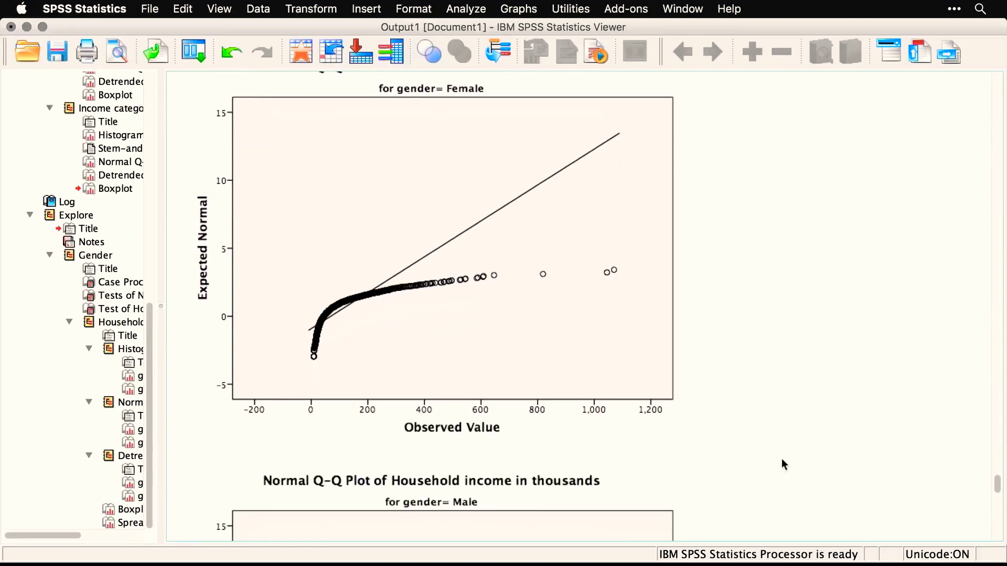
{"action": "scroll", "coordinate": [783, 464], "scroll_direction": "down", "scroll_amount": 10}
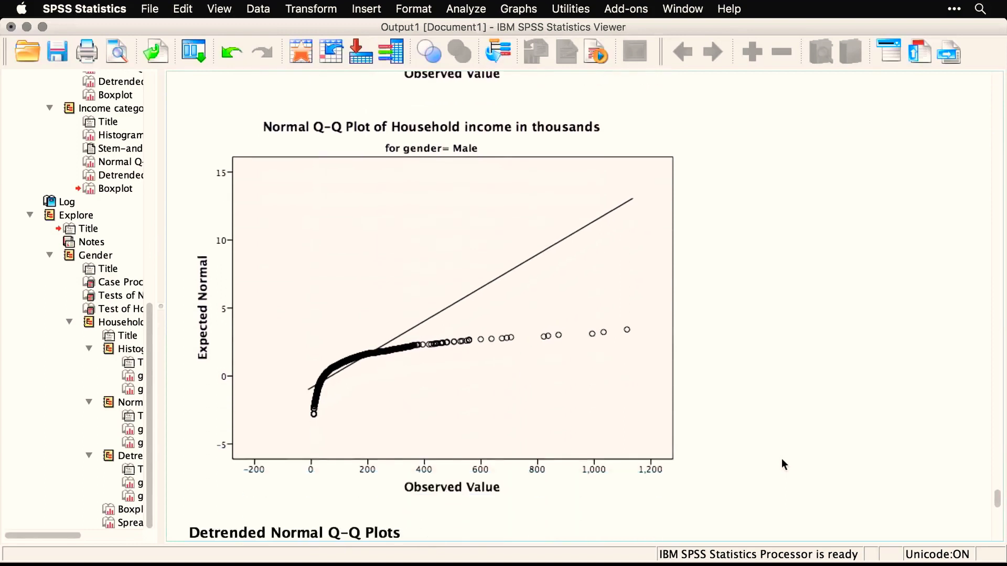
{"action": "scroll", "coordinate": [782, 459], "scroll_direction": "down", "scroll_amount": 6}
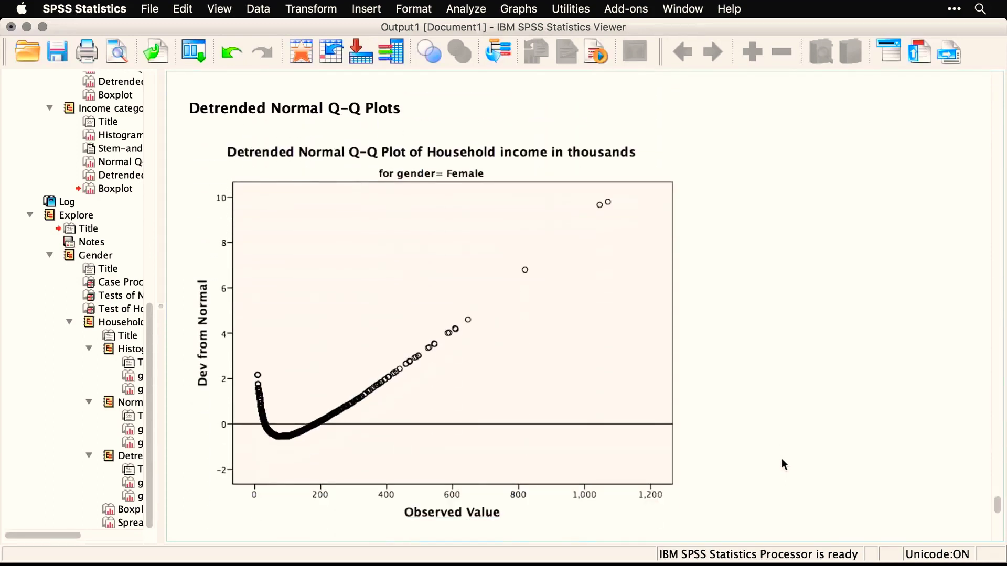
{"action": "scroll", "coordinate": [781, 462], "scroll_direction": "down", "scroll_amount": 10}
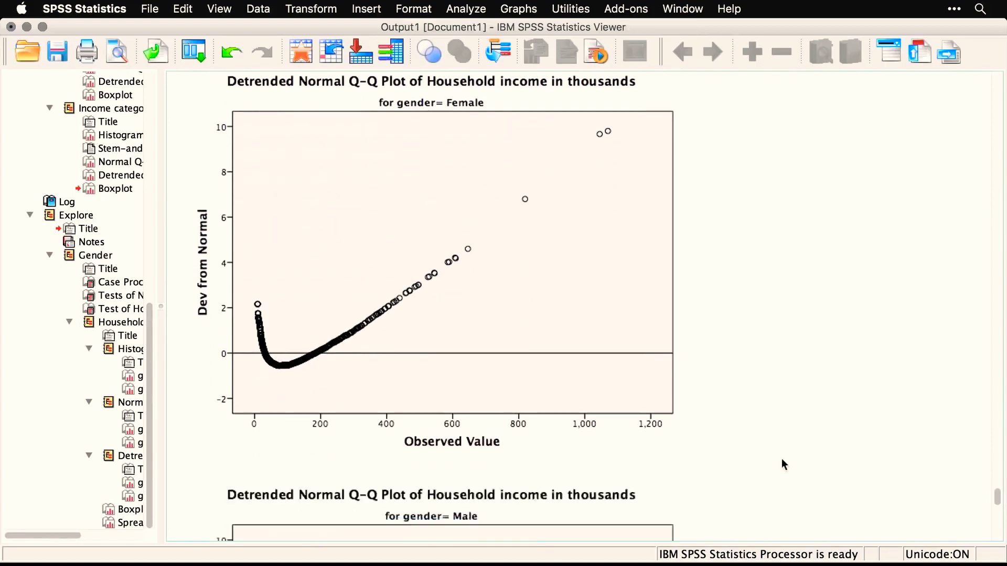
{"action": "scroll", "coordinate": [781, 464], "scroll_direction": "down", "scroll_amount": 9}
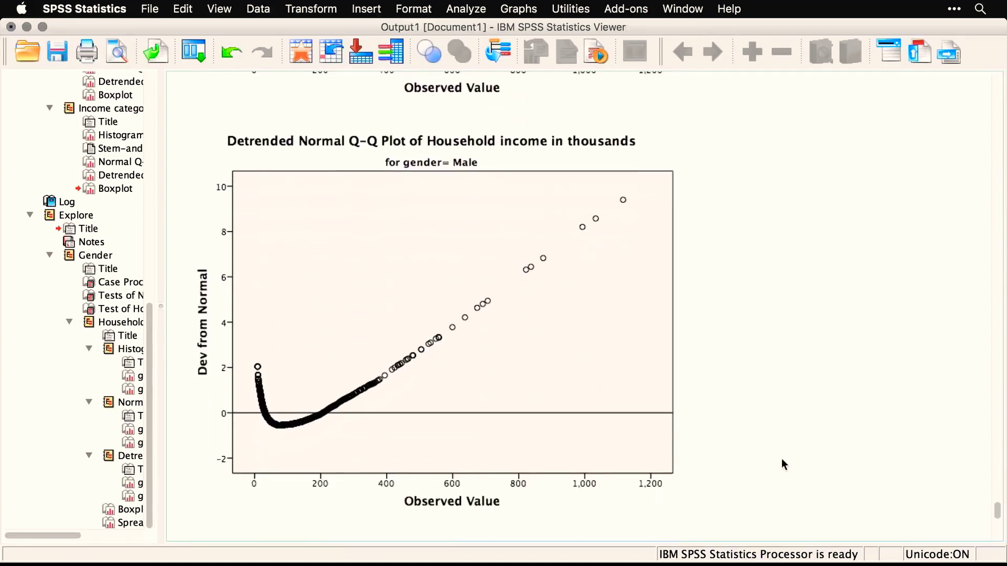
{"action": "scroll", "coordinate": [782, 461], "scroll_direction": "down", "scroll_amount": 5}
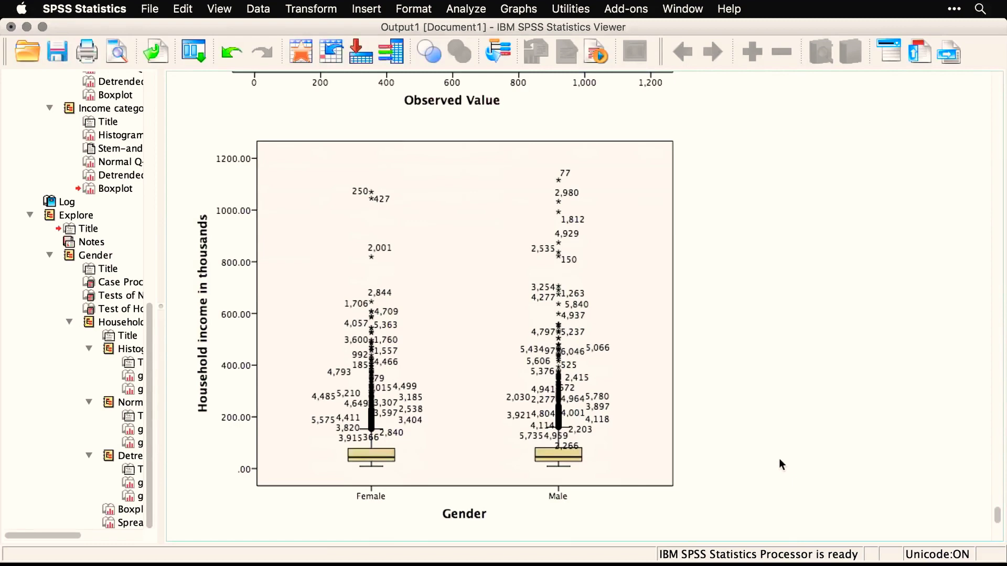
Hide the case-number data labels on the boxplot of household income by gender
{"action": "left_click", "coordinate": [541, 358]}
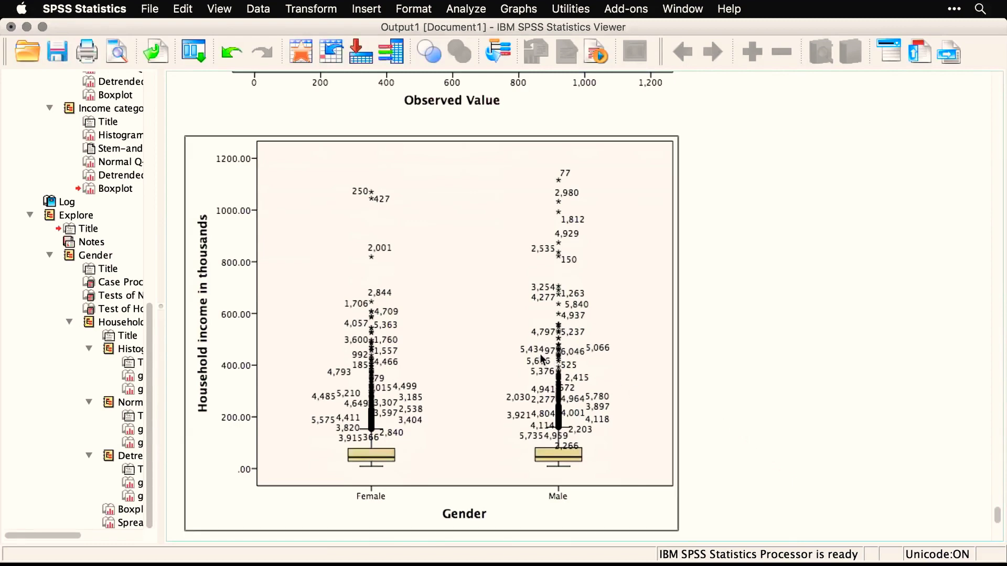
{"action": "double_click", "coordinate": [540, 355]}
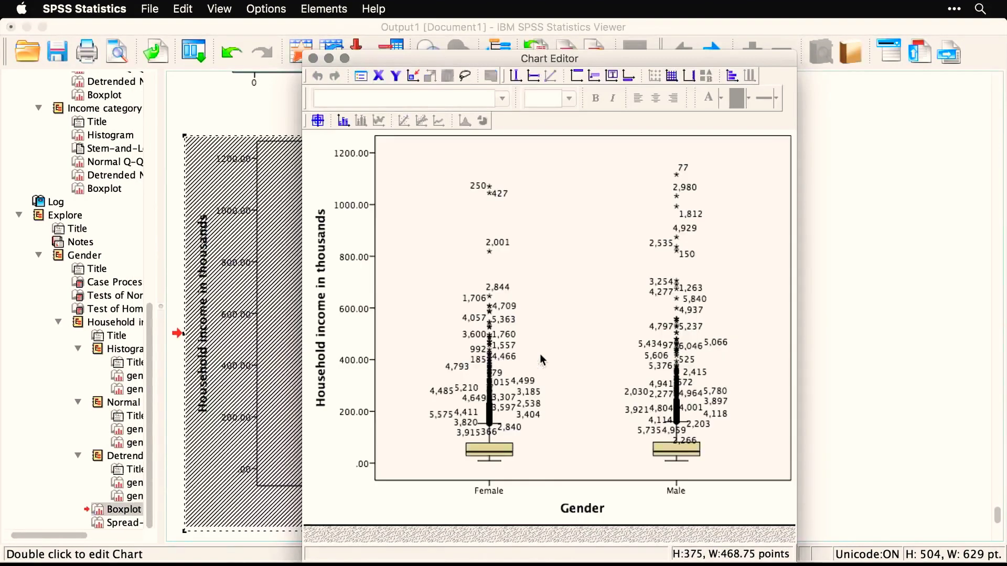
{"action": "left_click", "coordinate": [344, 123]}
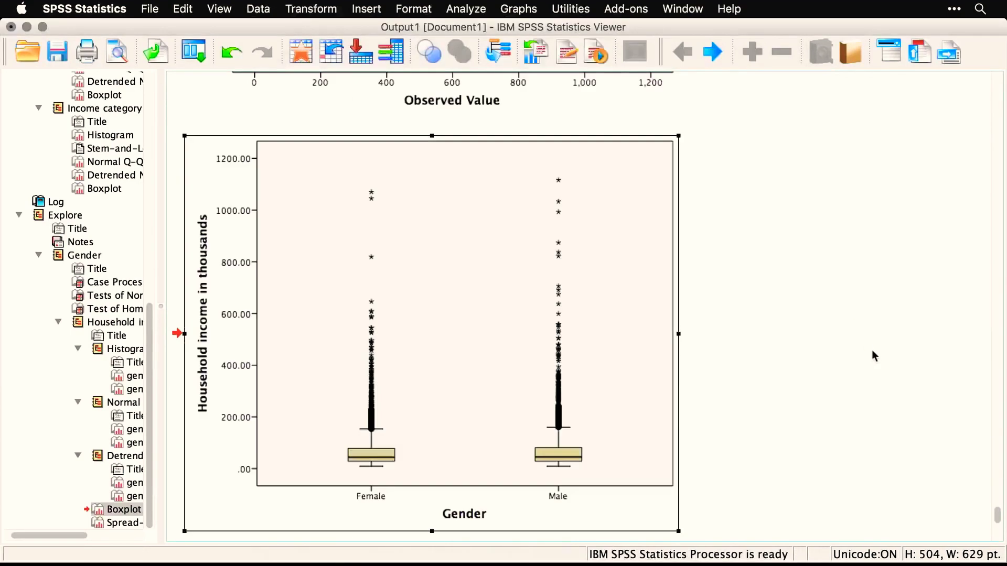
{"action": "left_click", "coordinate": [823, 383]}
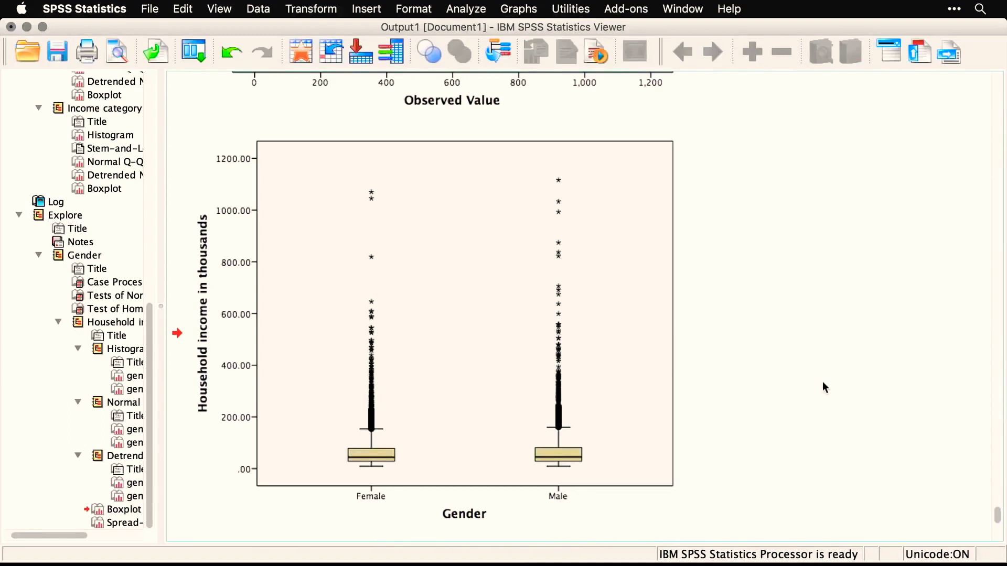
Examine the Spread vs. Level plot of income by gender, including its slope and power for transformation
{"action": "scroll", "coordinate": [823, 383], "scroll_direction": "down", "scroll_amount": 10}
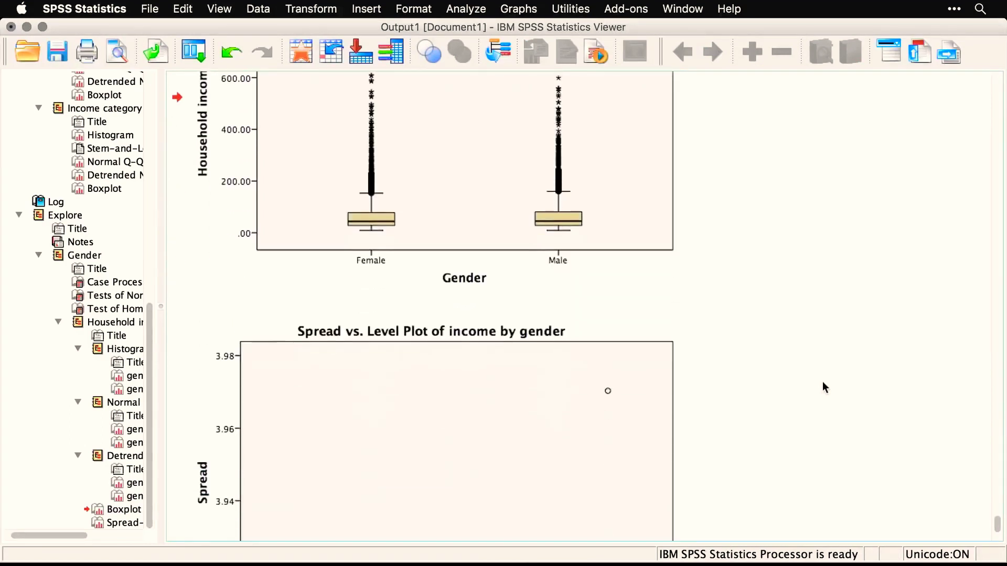
{"action": "scroll", "coordinate": [823, 387], "scroll_direction": "down", "scroll_amount": 2}
{"action": "scroll", "coordinate": [822, 388], "scroll_direction": "down", "scroll_amount": 2}
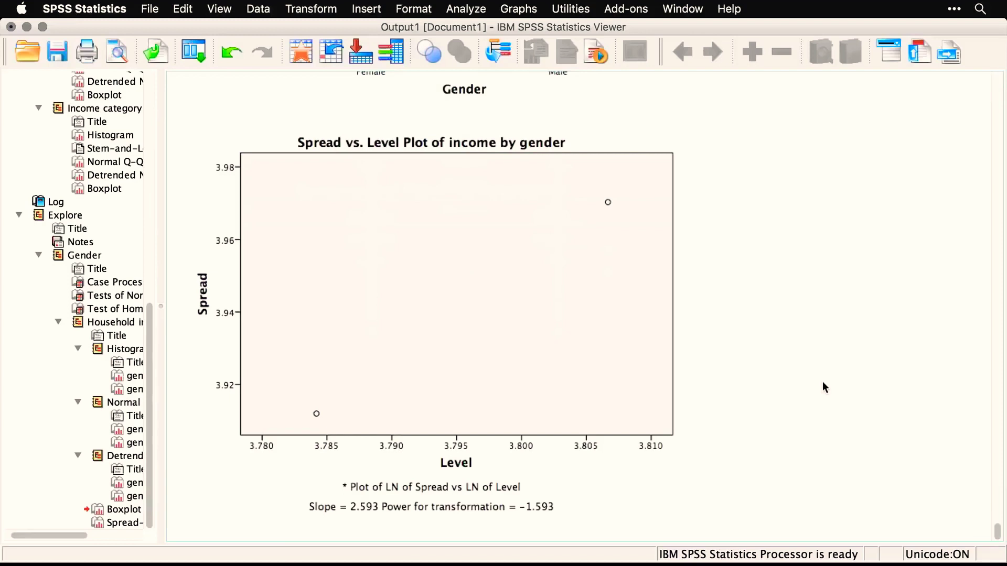
{"action": "scroll", "coordinate": [822, 382], "scroll_direction": "down", "scroll_amount": 1}
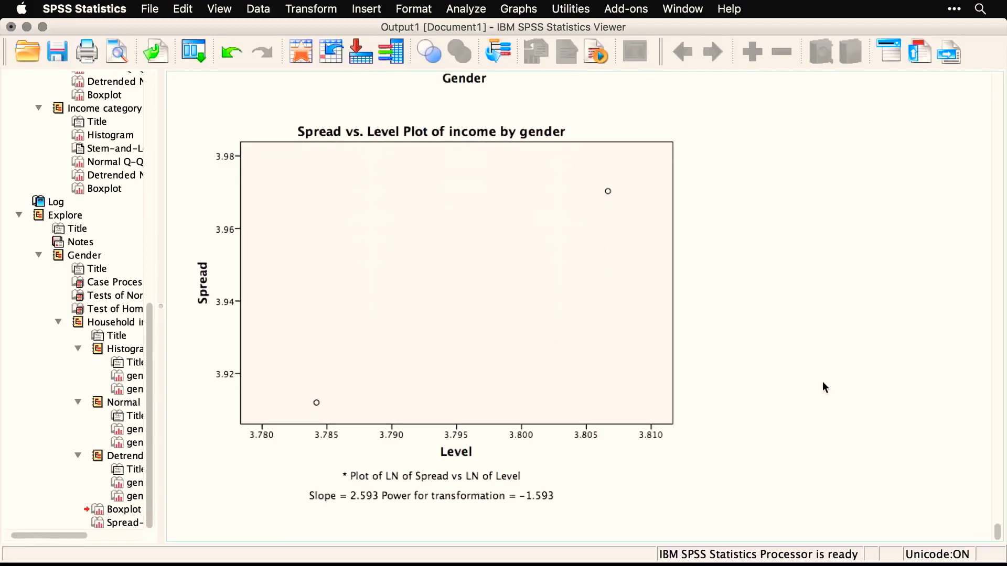
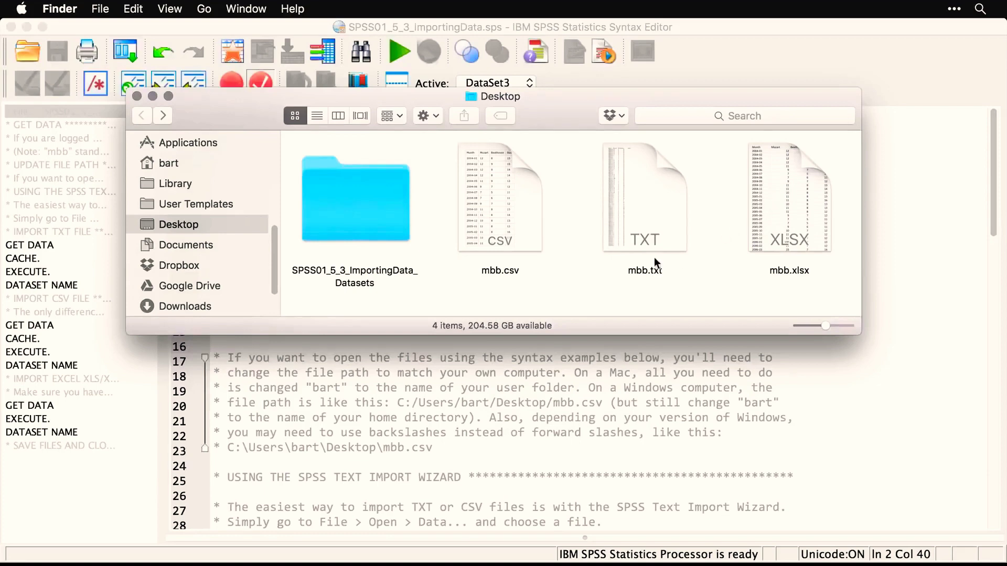
Preview the contents of mbb.csv, mbb.txt and mbb.xlsx on the Desktop in Finder
{"action": "left_click", "coordinate": [515, 217]}
{"action": "key", "text": "space"}
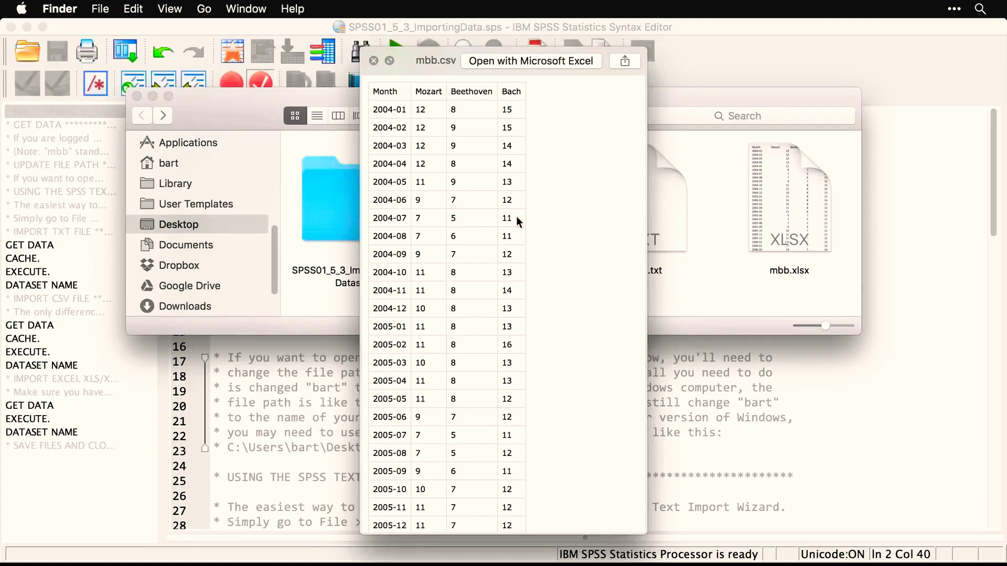
{"action": "key", "text": "space"}
{"action": "left_click", "coordinate": [634, 204]}
{"action": "key", "text": "space"}
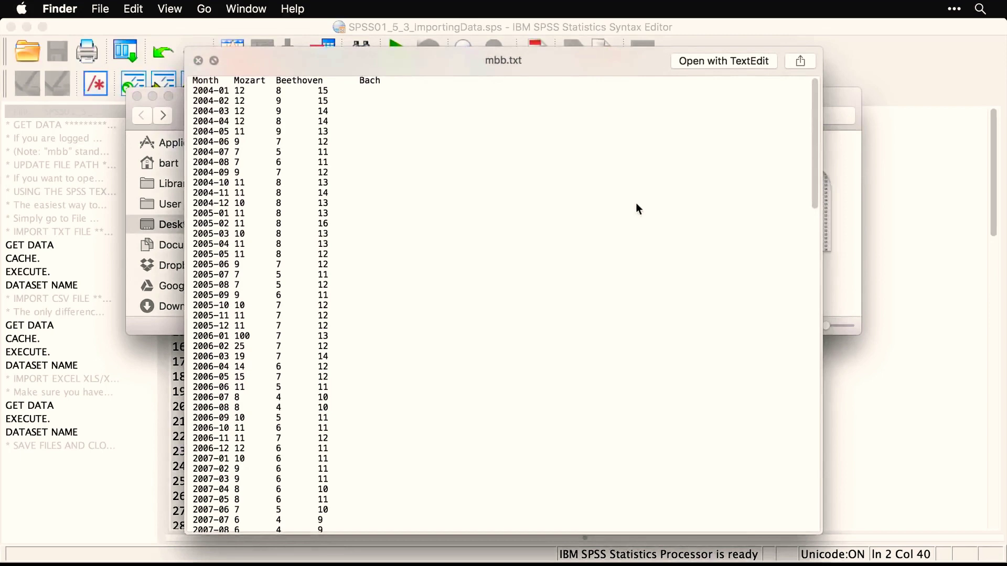
{"action": "key", "text": "space"}
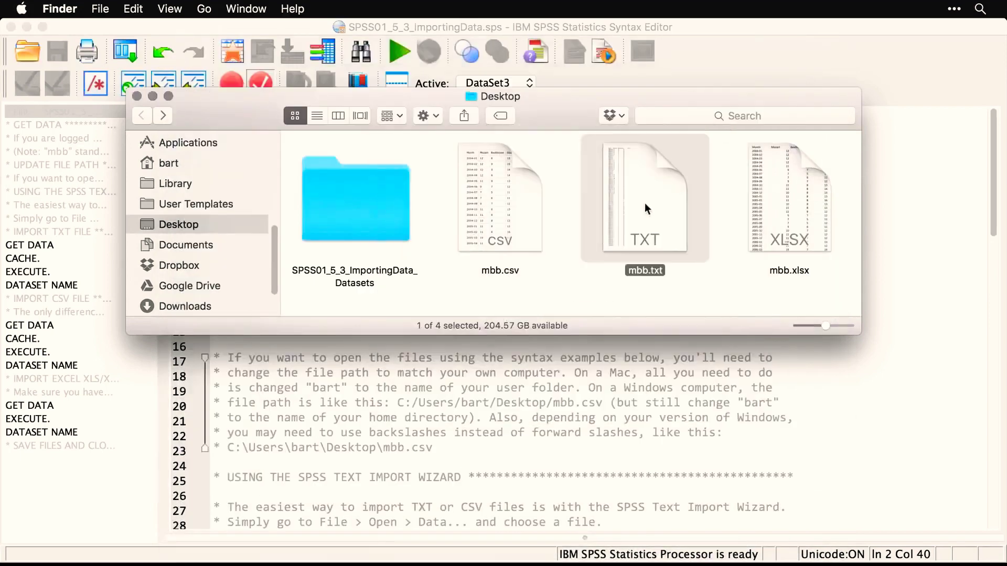
{"action": "left_click", "coordinate": [762, 195]}
{"action": "key", "text": "space"}
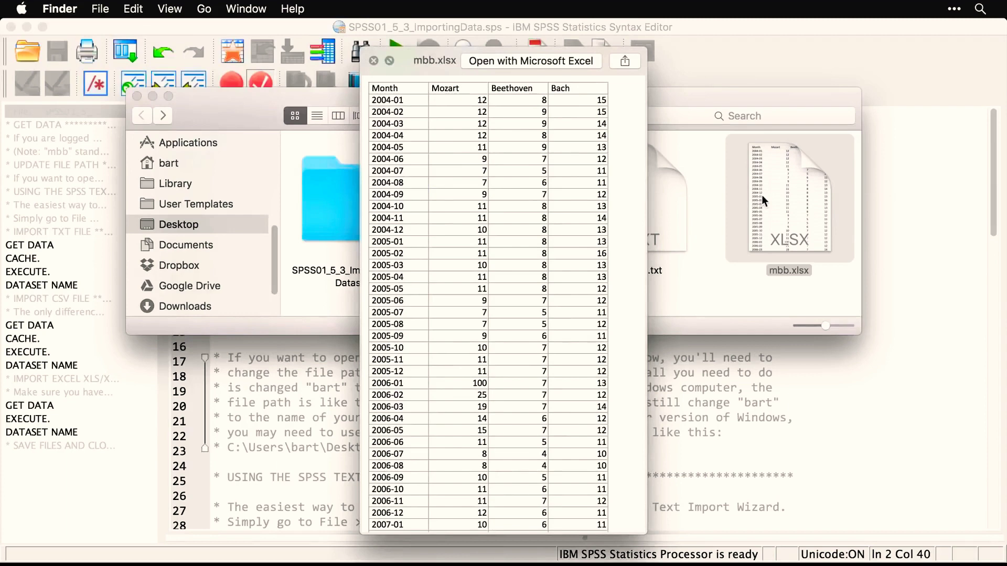
{"action": "key", "text": "space"}
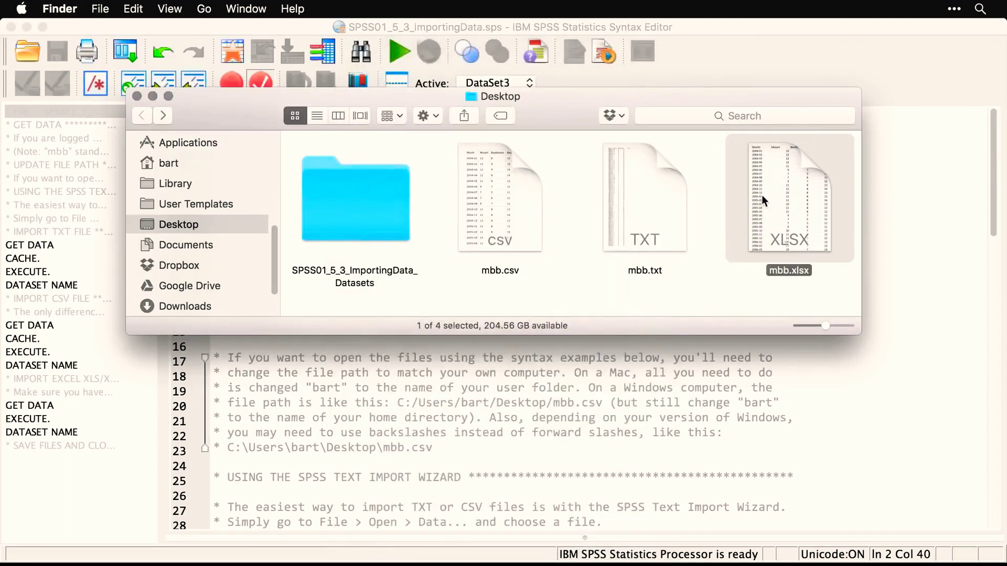
Switch to the SPSS Syntax Editor and read the notes on getting the data files and updating the file path
{"action": "left_click", "coordinate": [931, 211]}
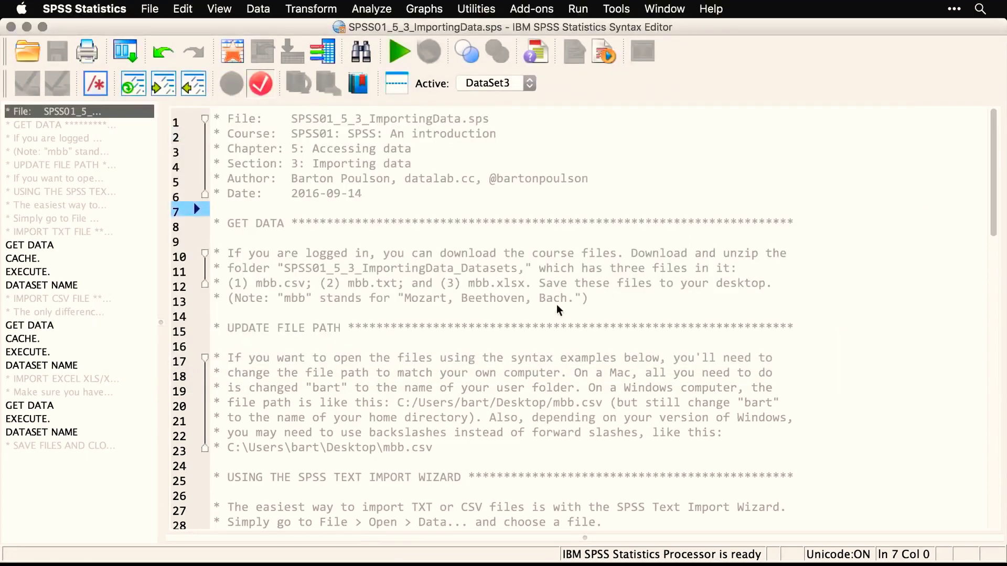
{"action": "scroll", "coordinate": [556, 308], "scroll_direction": "down", "scroll_amount": 2}
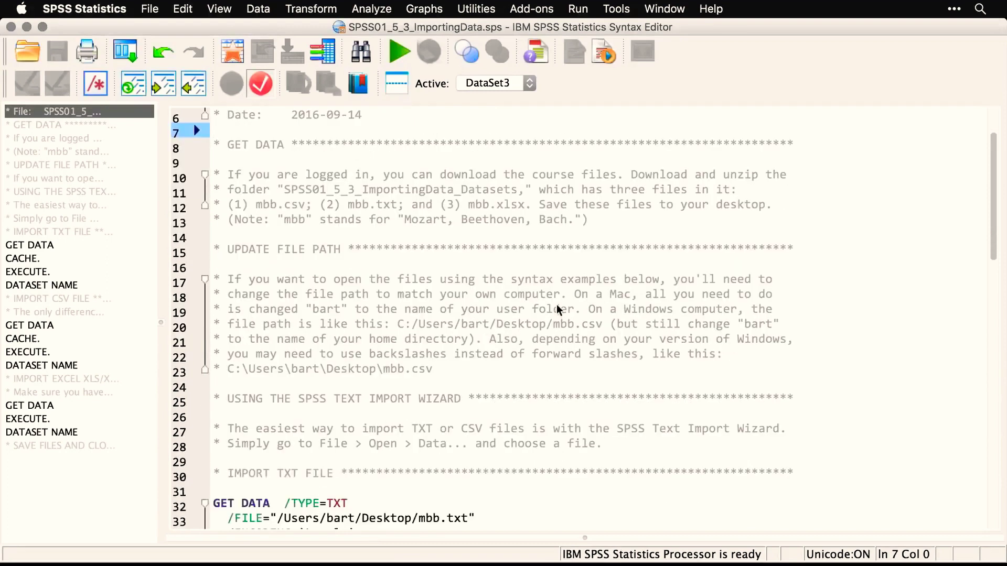
{"action": "scroll", "coordinate": [557, 309], "scroll_direction": "down", "scroll_amount": 2}
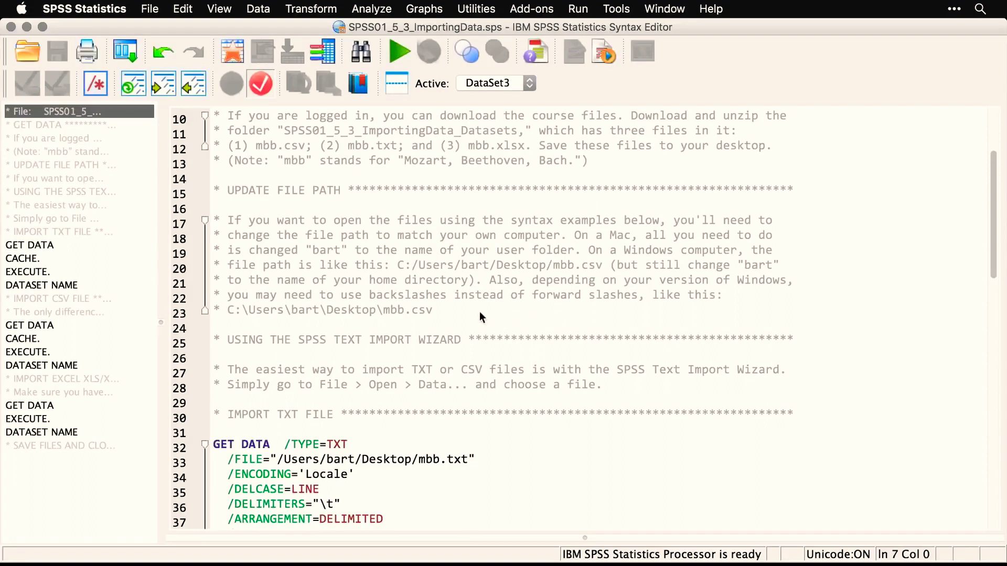
{"action": "left_click", "coordinate": [453, 258]}
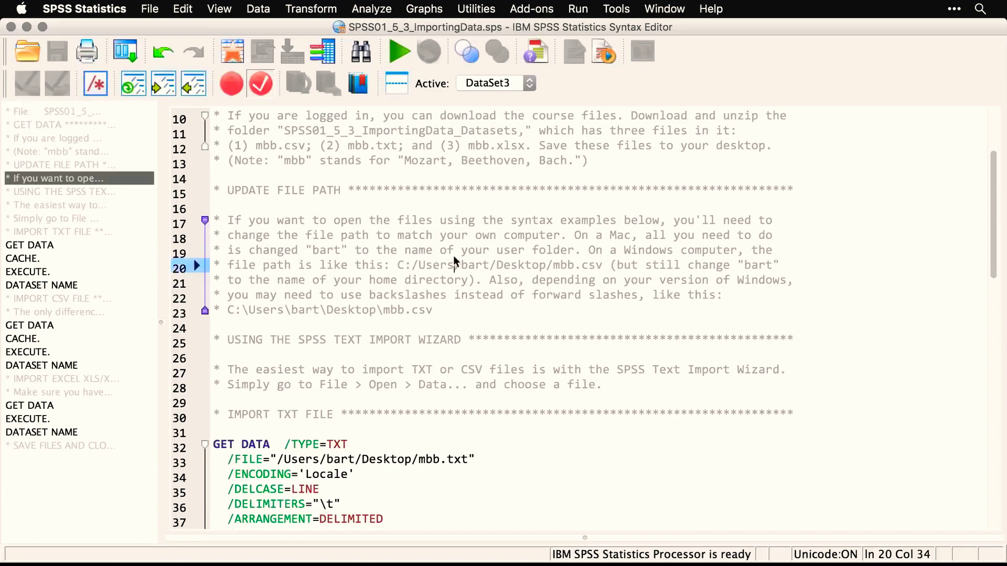
{"action": "scroll", "coordinate": [454, 258], "scroll_direction": "down", "scroll_amount": 5}
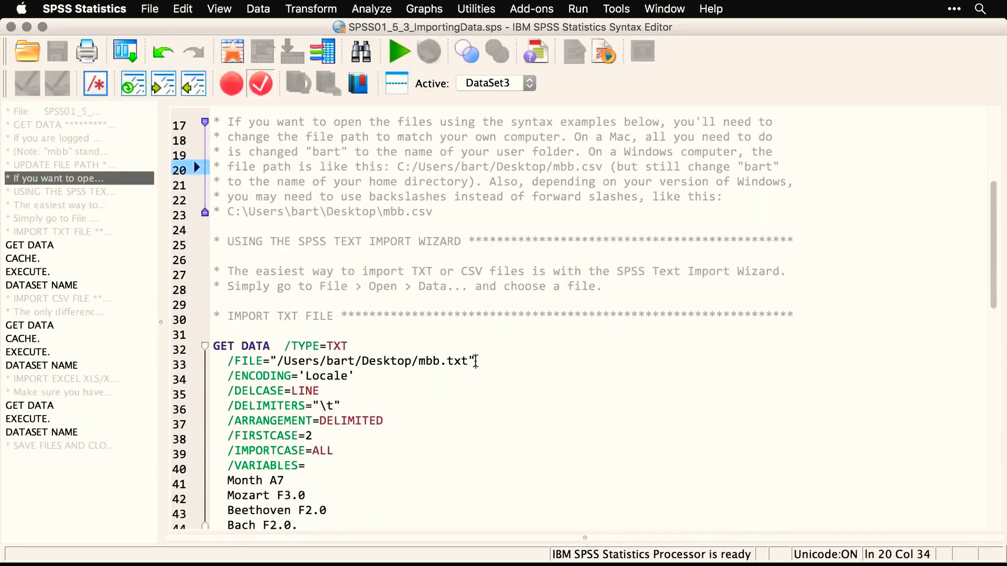
Compare the file path in the TXT import command with the two Windows path examples by highlighting each
{"action": "left_click_drag", "start_coordinate": [475, 362], "coordinate": [272, 362]}
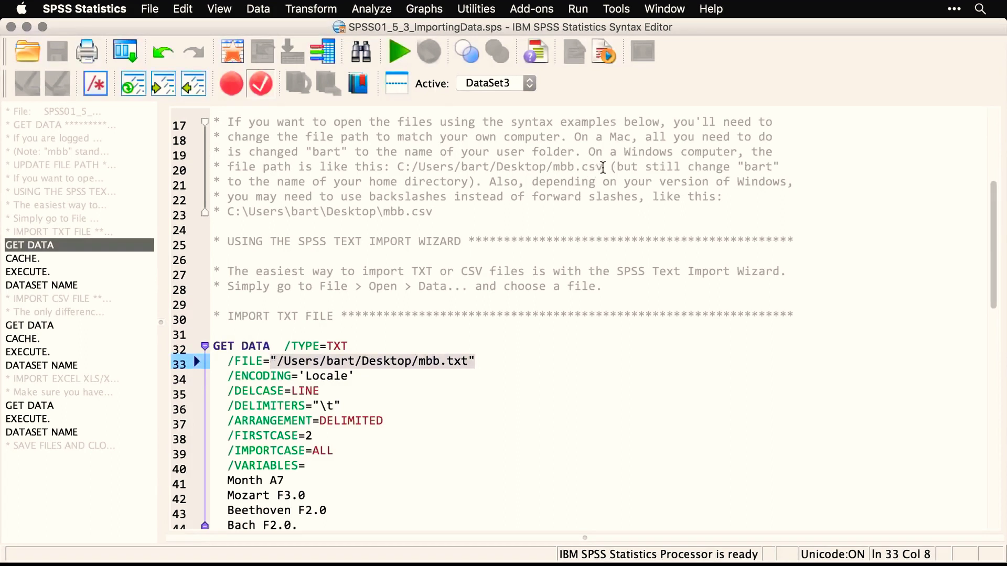
{"action": "left_click_drag", "start_coordinate": [603, 167], "coordinate": [397, 167]}
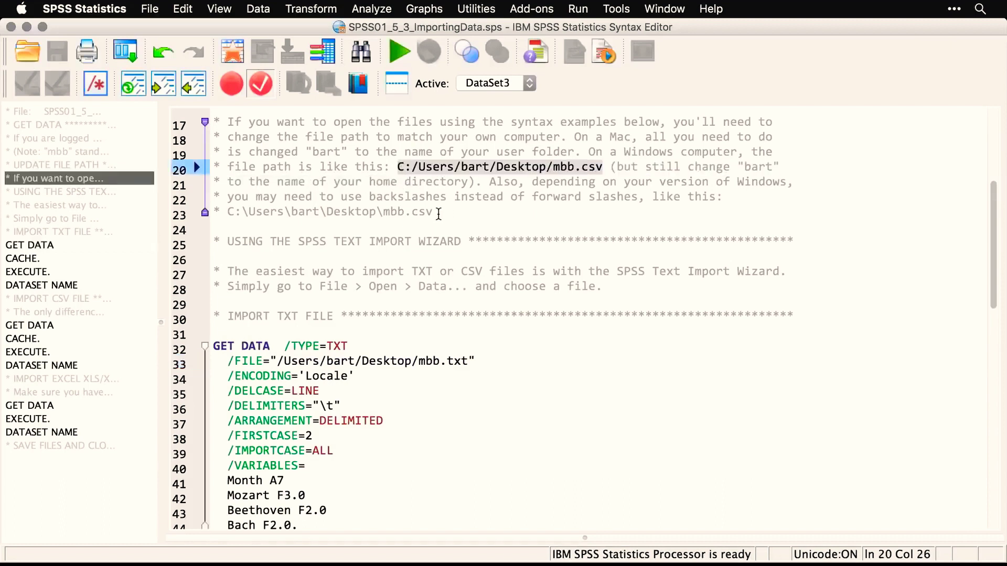
{"action": "left_click_drag", "start_coordinate": [438, 214], "coordinate": [229, 213]}
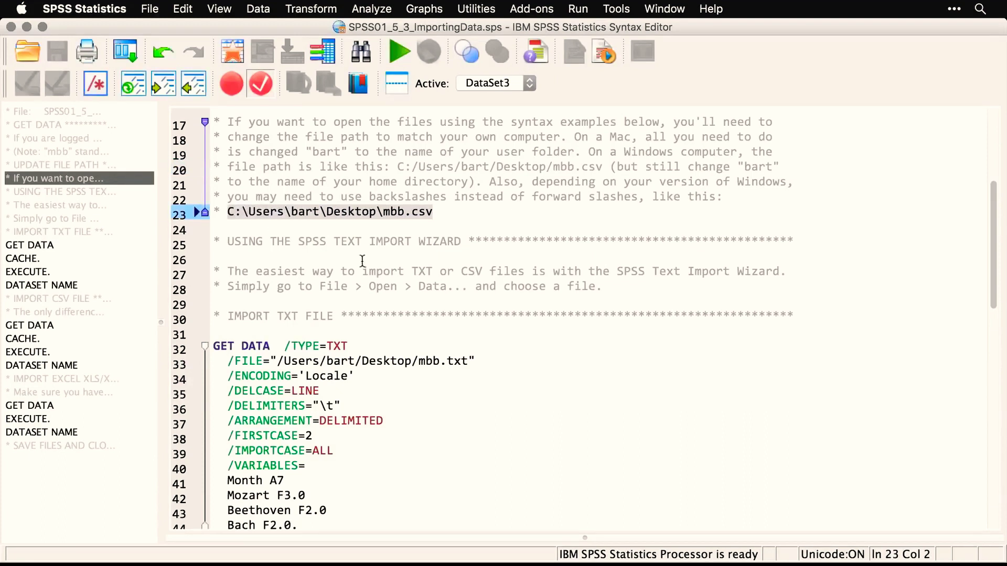
Read the Text Import Wizard notes and the GET DATA syntax that imports mbb.txt
{"action": "left_click", "coordinate": [391, 270]}
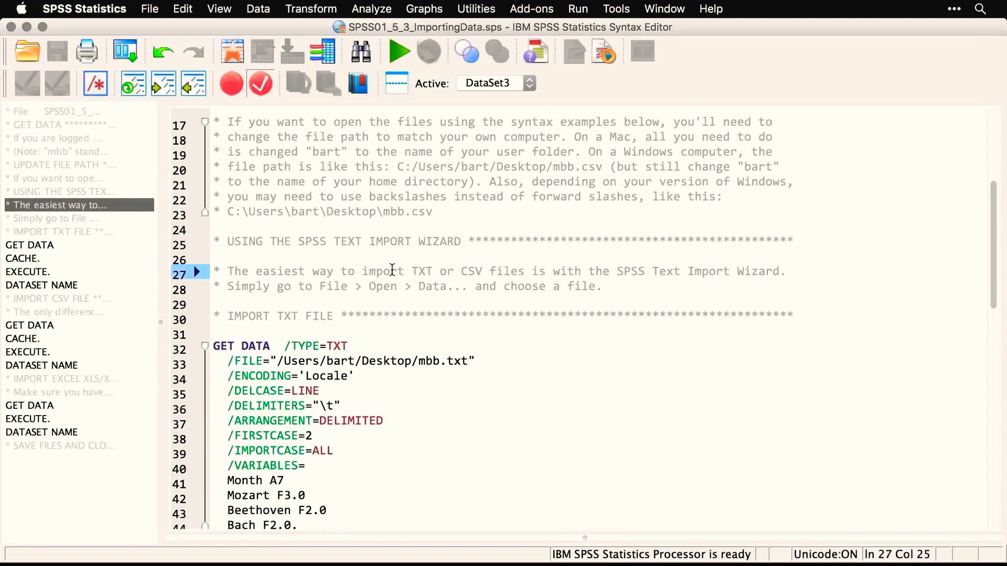
{"action": "scroll", "coordinate": [392, 271], "scroll_direction": "down", "scroll_amount": 2}
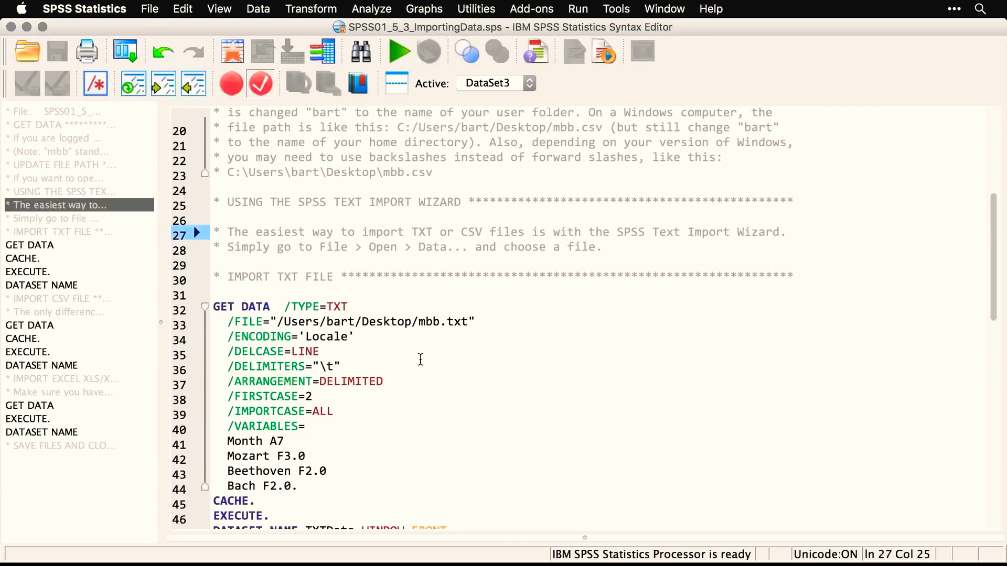
{"action": "scroll", "coordinate": [420, 359], "scroll_direction": "down", "scroll_amount": 3}
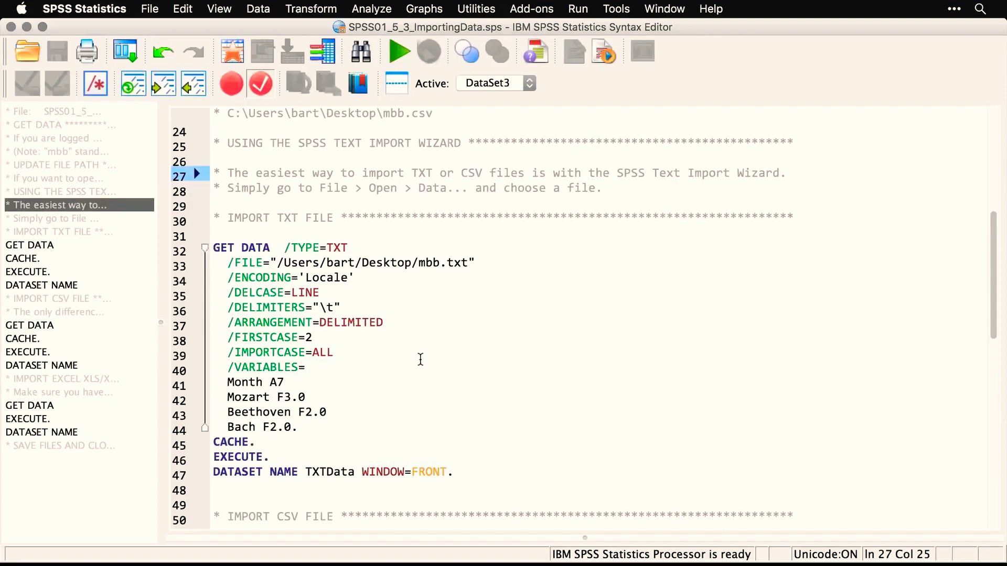
Switch to the empty Data Editor window and open mbb.txt from the Desktop as a Text file
{"action": "key", "text": "super+grave"}
{"action": "key", "text": "super+grave"}
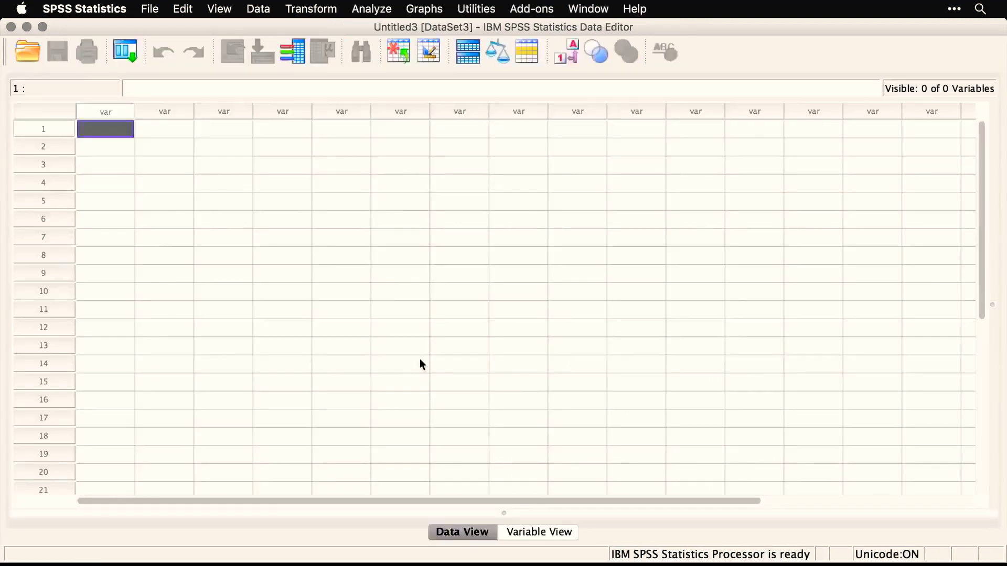
{"action": "left_click", "coordinate": [149, 9]}
{"action": "mouse_move", "coordinate": [228, 43]}
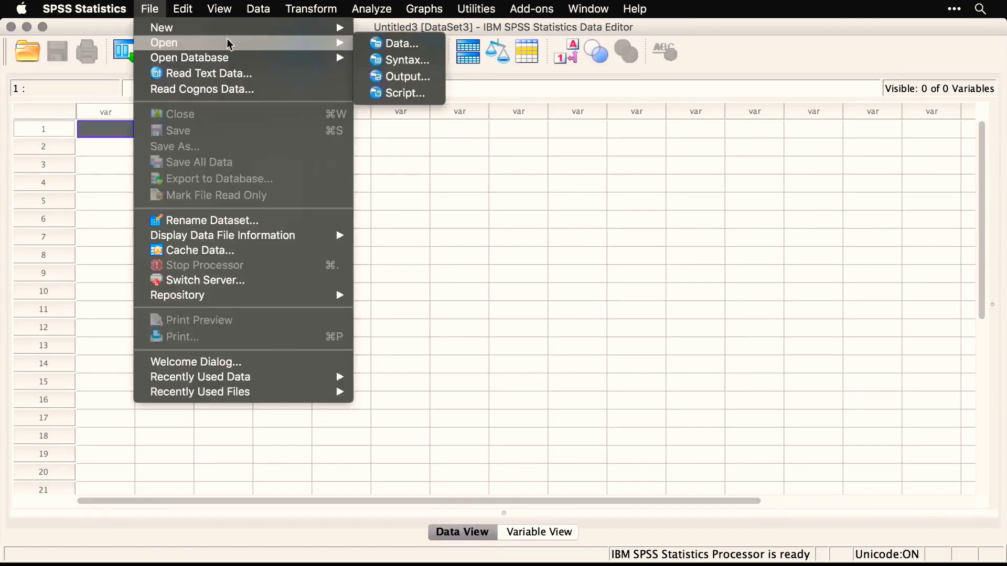
{"action": "left_click", "coordinate": [386, 43]}
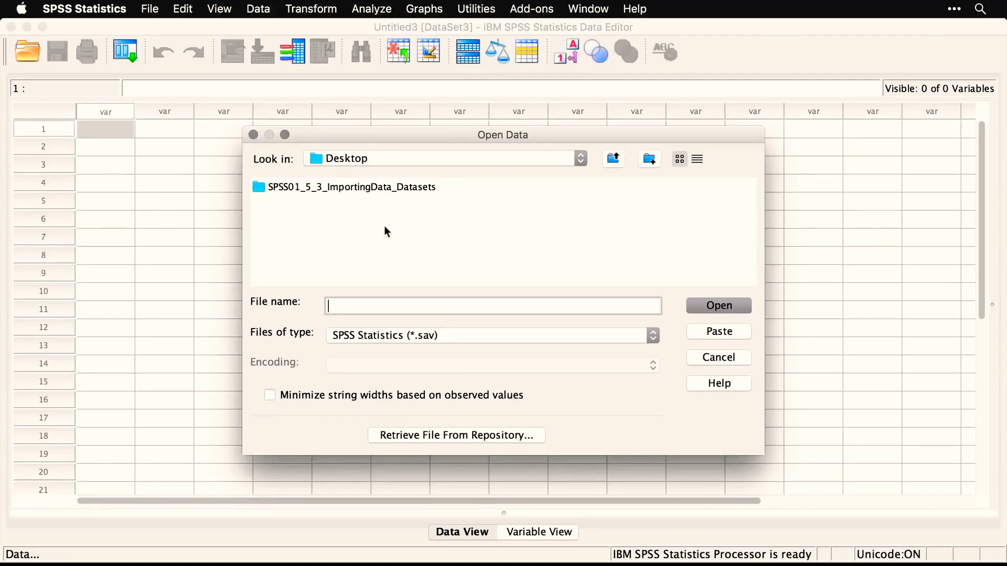
{"action": "left_click", "coordinate": [455, 295]}
{"action": "left_click", "coordinate": [454, 337]}
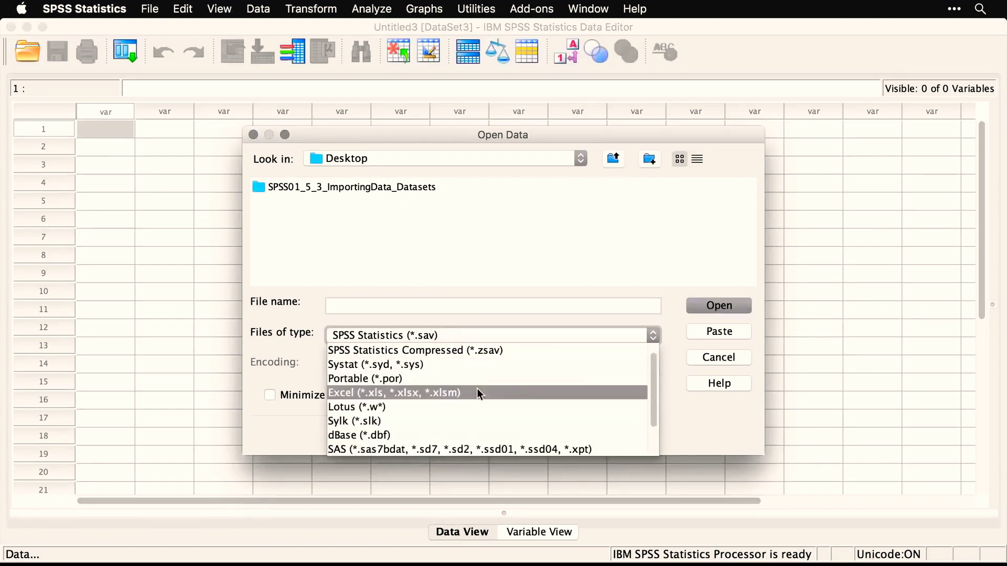
{"action": "scroll", "coordinate": [476, 388], "scroll_direction": "down", "scroll_amount": 3}
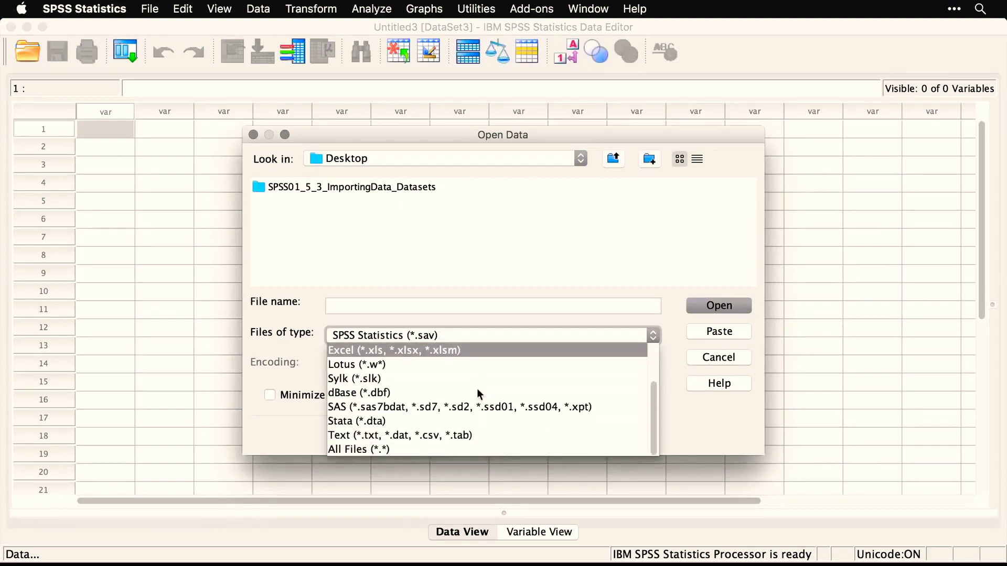
{"action": "left_click", "coordinate": [496, 435]}
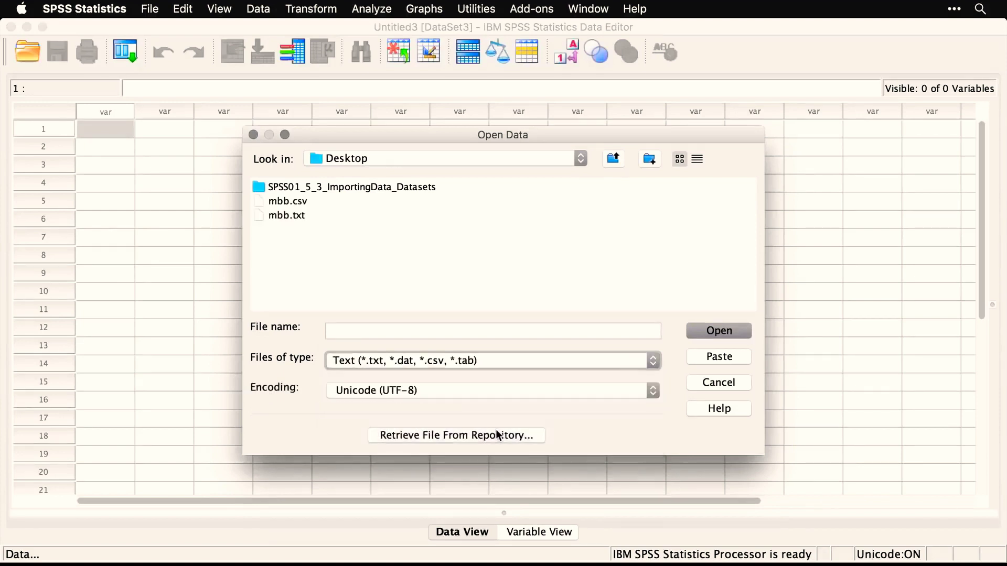
{"action": "left_click", "coordinate": [275, 216]}
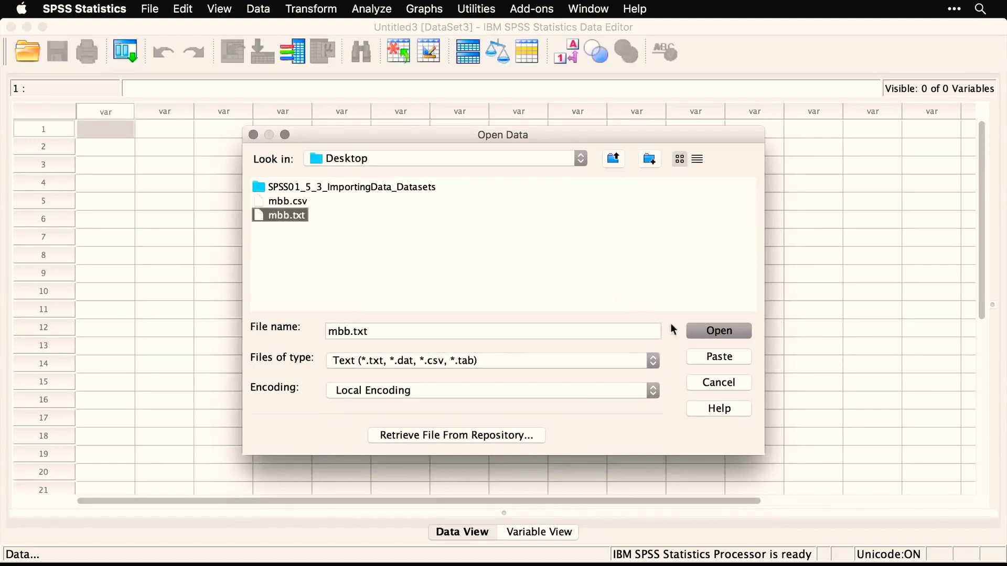
{"action": "left_click", "coordinate": [720, 332]}
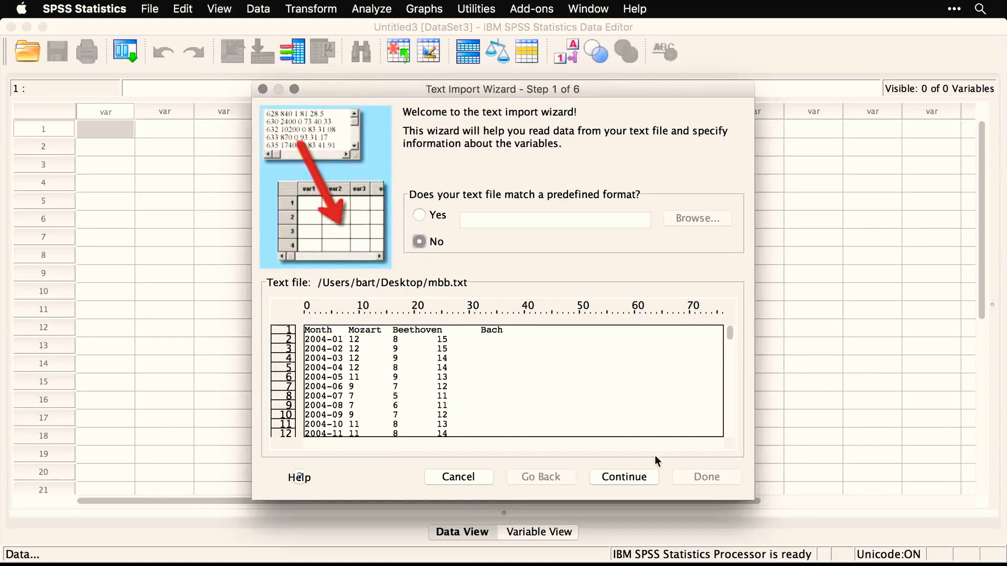
Import mbb.txt through the Text Import Wizard as tab-delimited data with variable names at the top, keeping the other default settings
{"action": "left_click", "coordinate": [629, 477]}
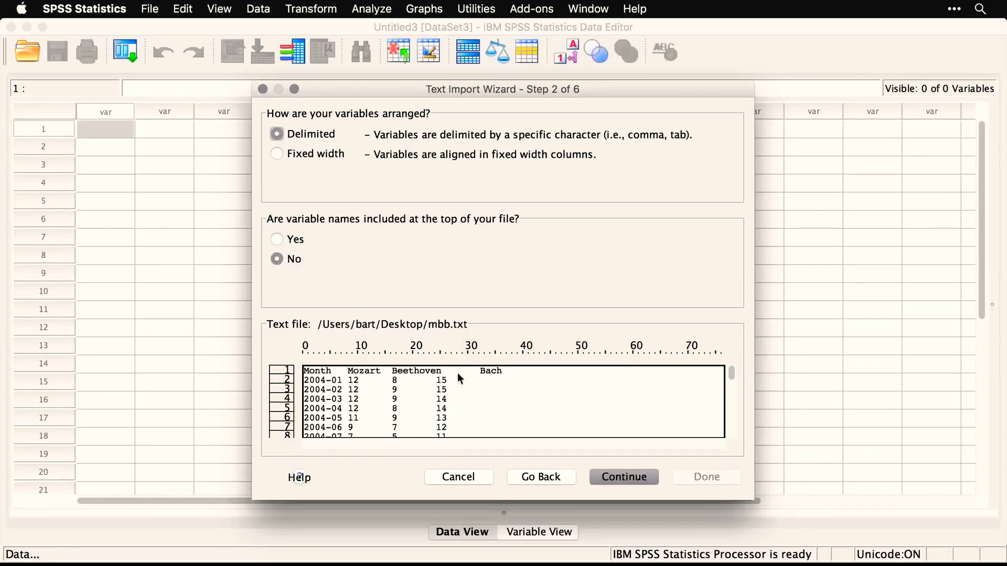
{"action": "left_click", "coordinate": [278, 240]}
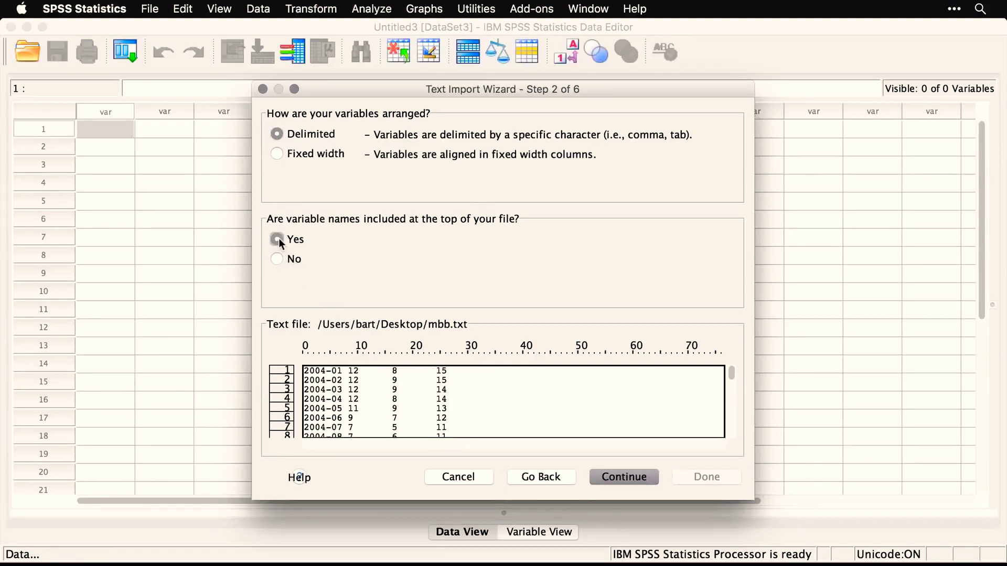
{"action": "left_click", "coordinate": [635, 476]}
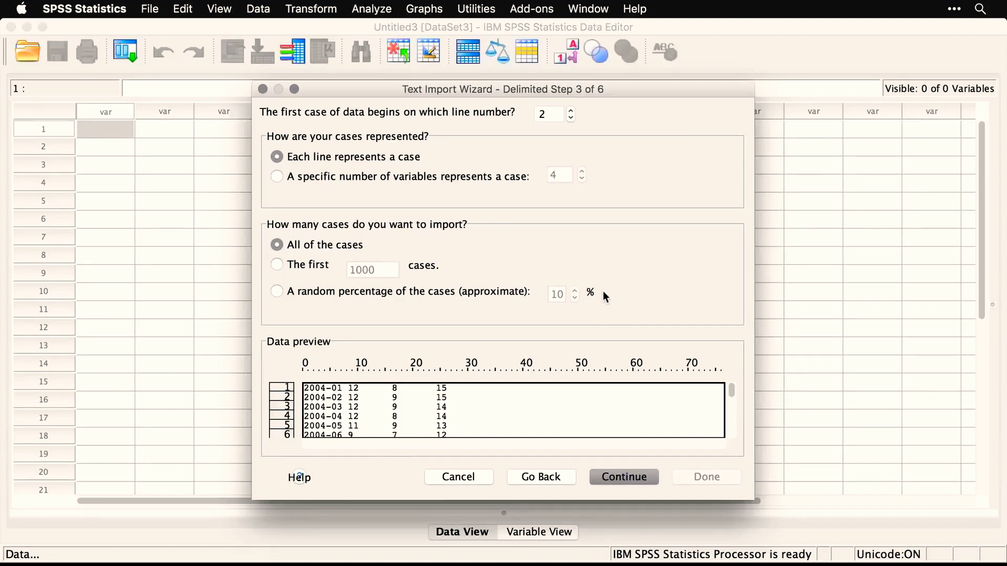
{"action": "left_click", "coordinate": [630, 478]}
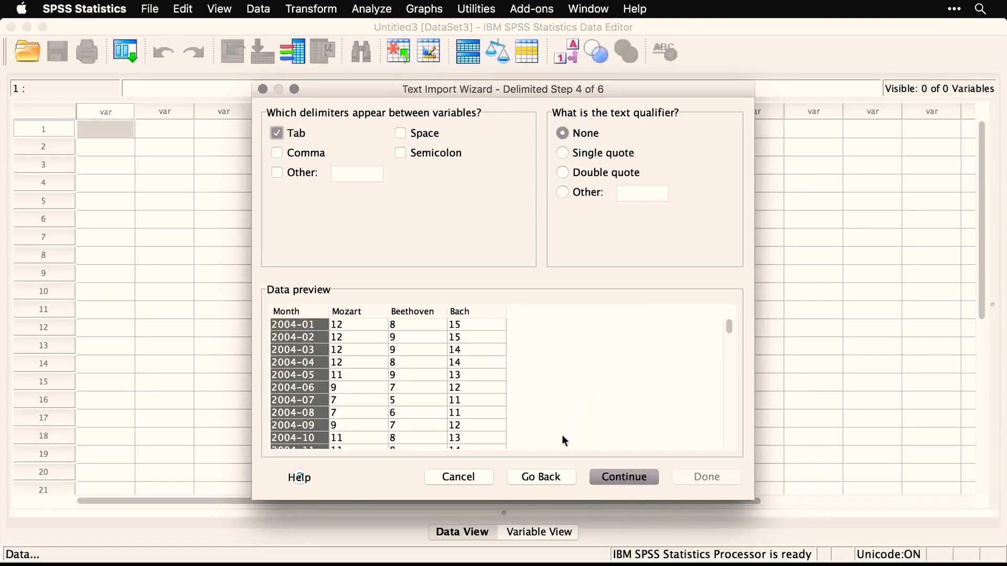
{"action": "left_click", "coordinate": [634, 474]}
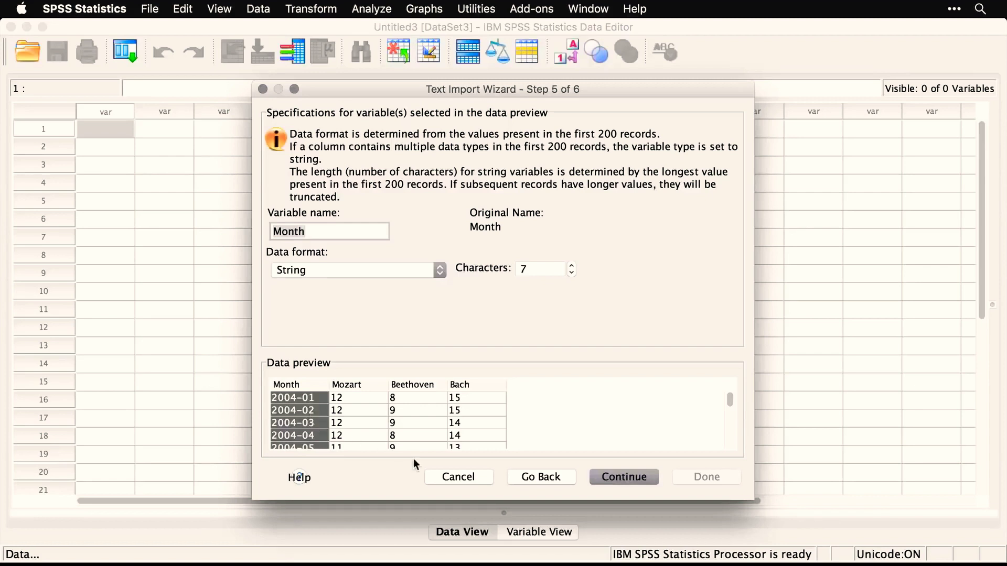
{"action": "left_click", "coordinate": [629, 475]}
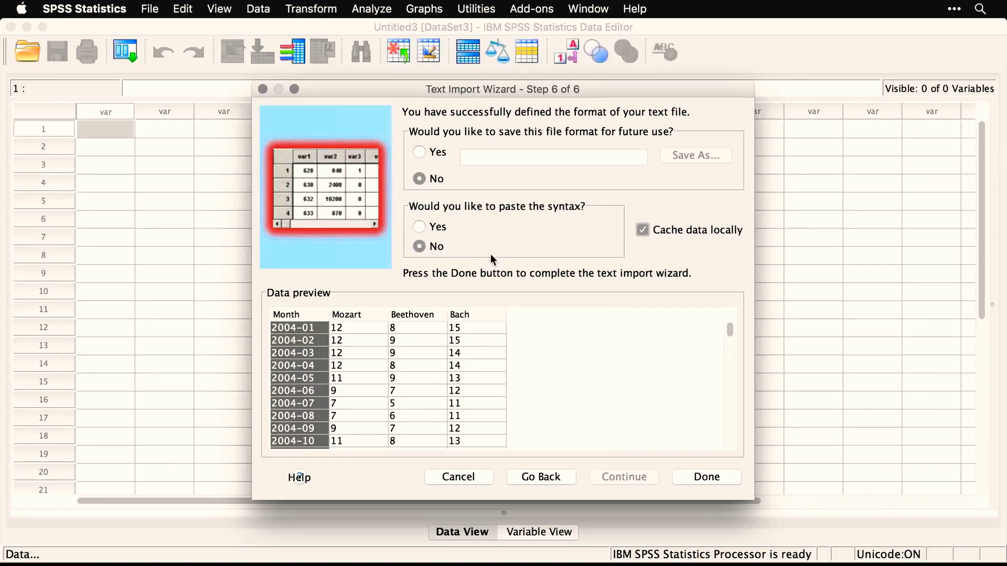
{"action": "left_click", "coordinate": [715, 482]}
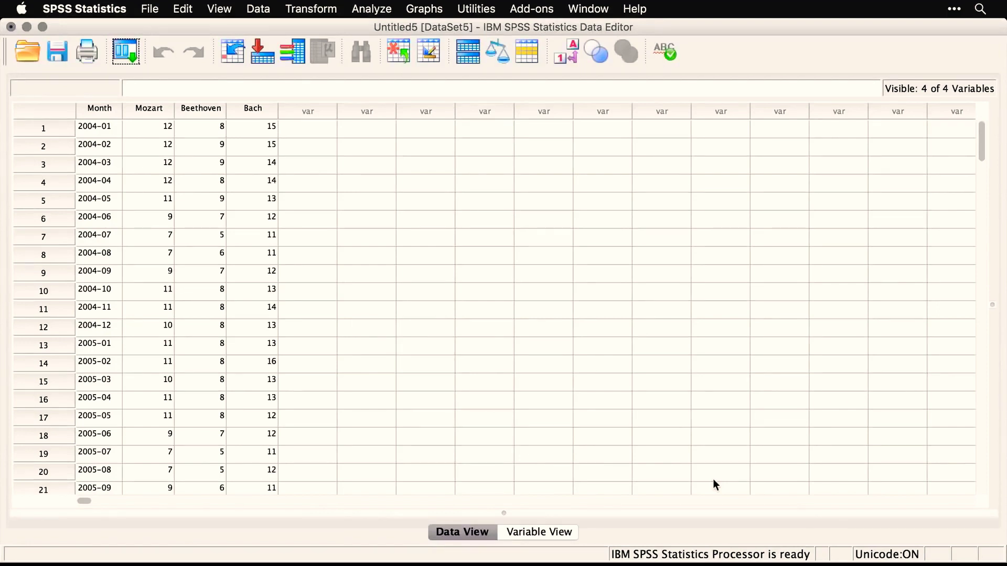
Set the measurement level of Mozart, Beethoven and Bach to Scale in the variable definitions, and return to the data grid
{"action": "left_click", "coordinate": [548, 530]}
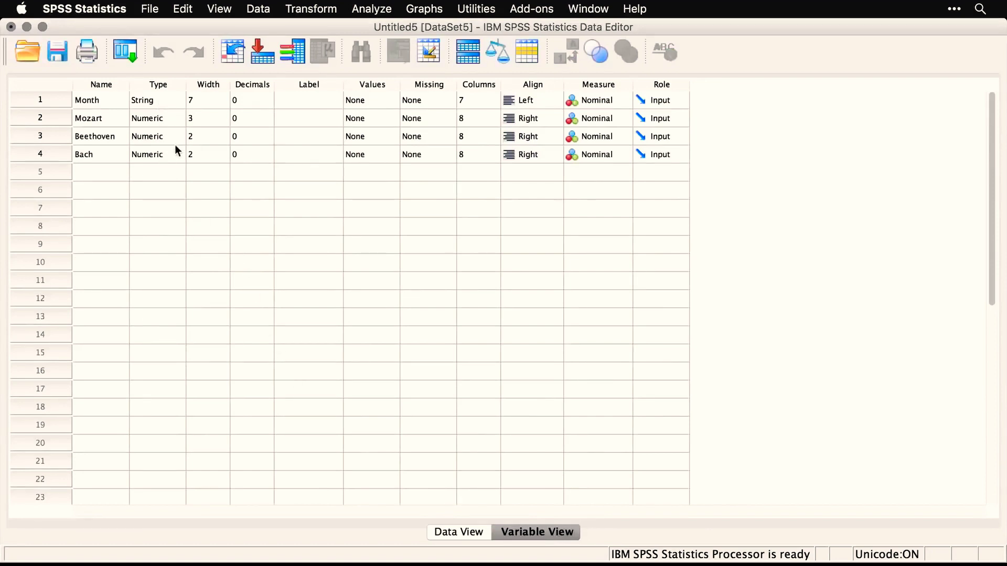
{"action": "left_click", "coordinate": [205, 160]}
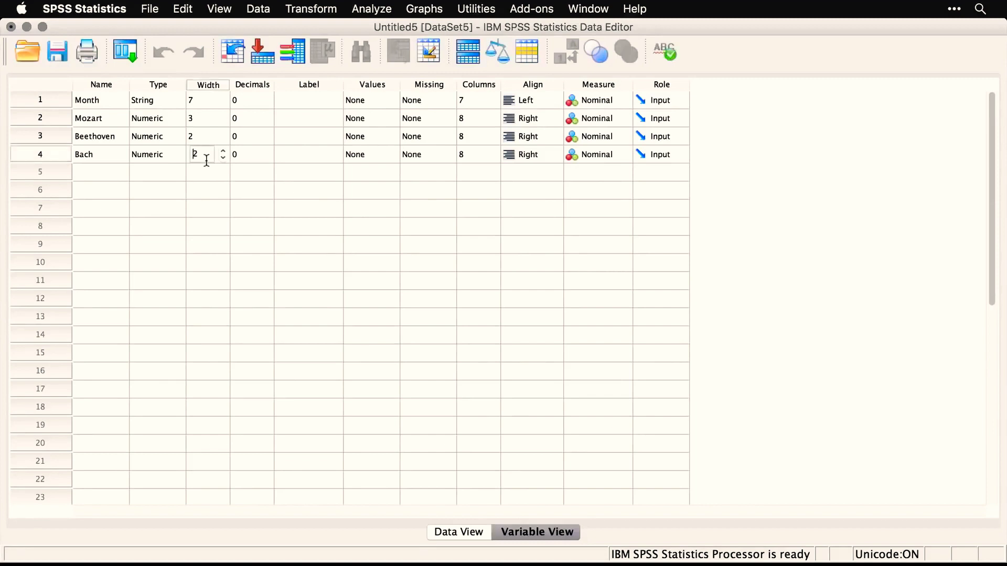
{"action": "left_click", "coordinate": [248, 167]}
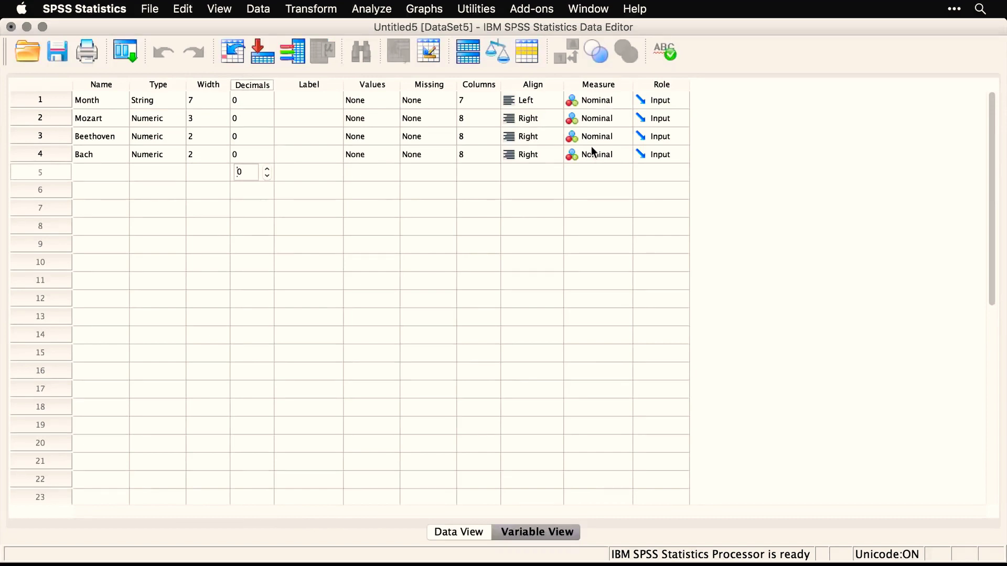
{"action": "left_click", "coordinate": [607, 117]}
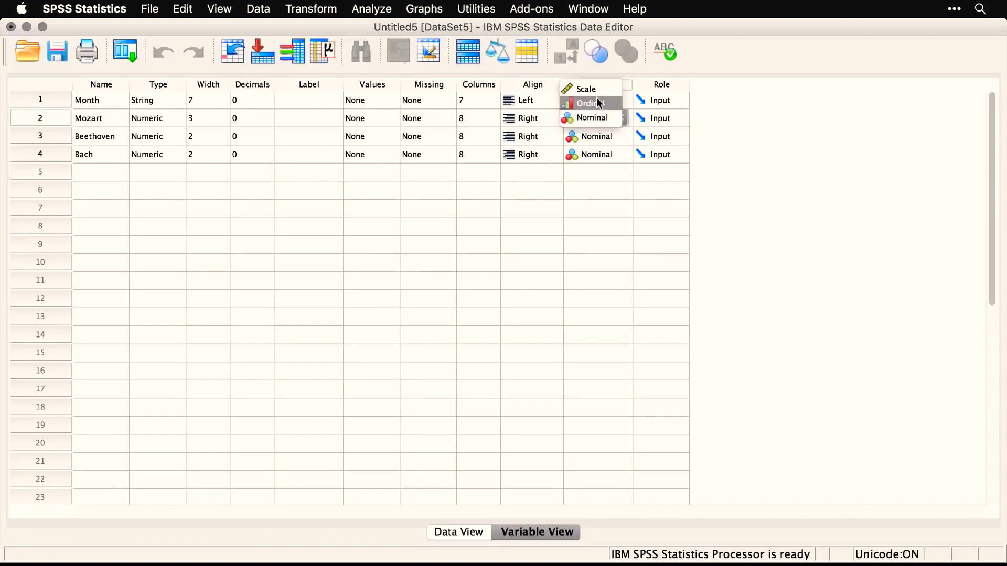
{"action": "left_click", "coordinate": [598, 90]}
{"action": "left_click", "coordinate": [598, 136]}
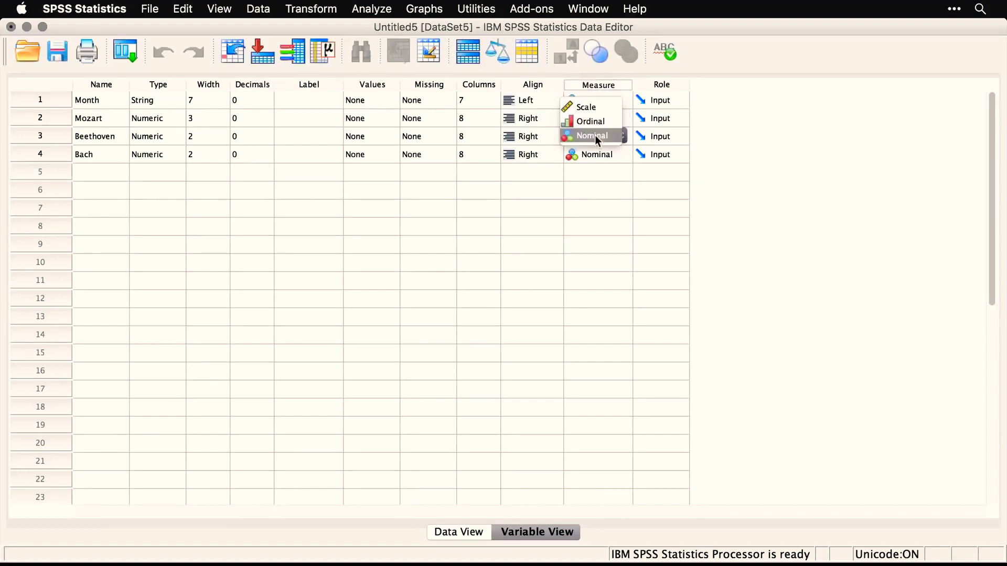
{"action": "left_click", "coordinate": [592, 107]}
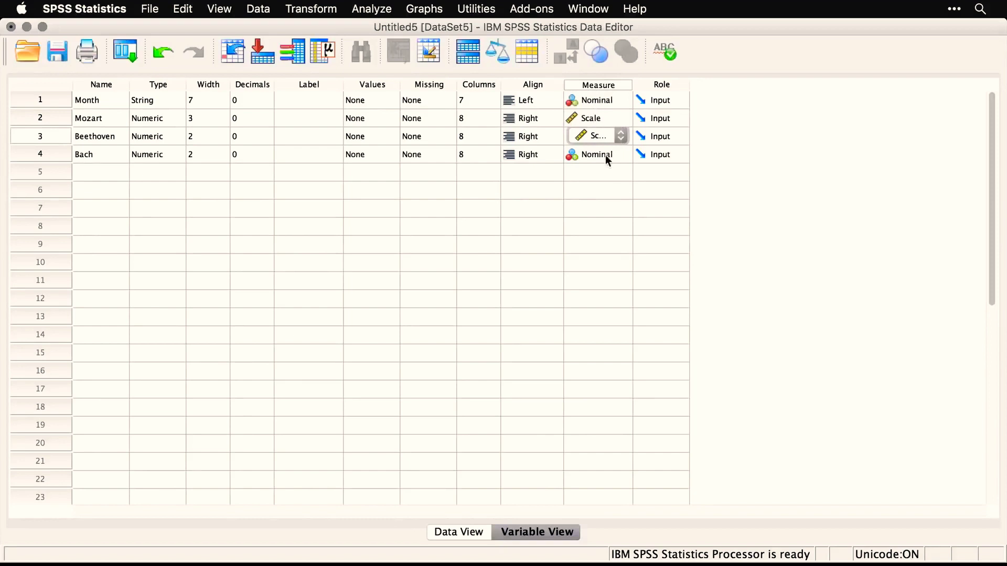
{"action": "left_click", "coordinate": [599, 154]}
{"action": "left_click", "coordinate": [592, 123]}
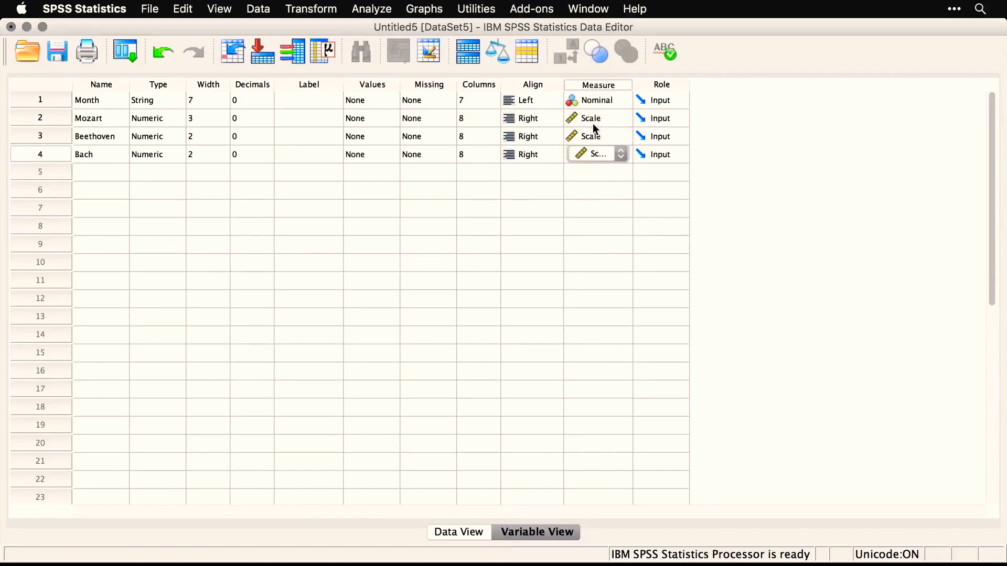
{"action": "left_click", "coordinate": [547, 175]}
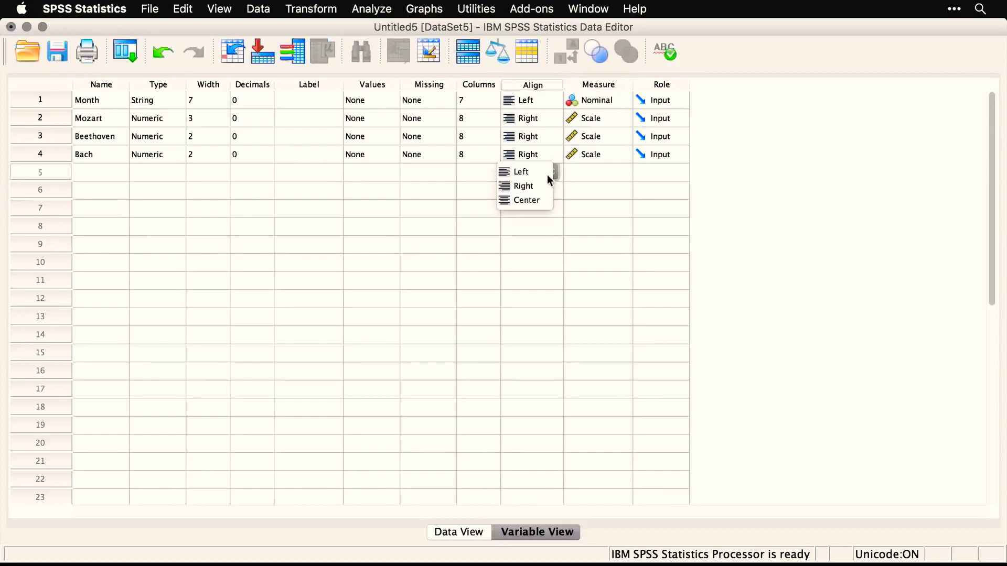
{"action": "left_click", "coordinate": [613, 177]}
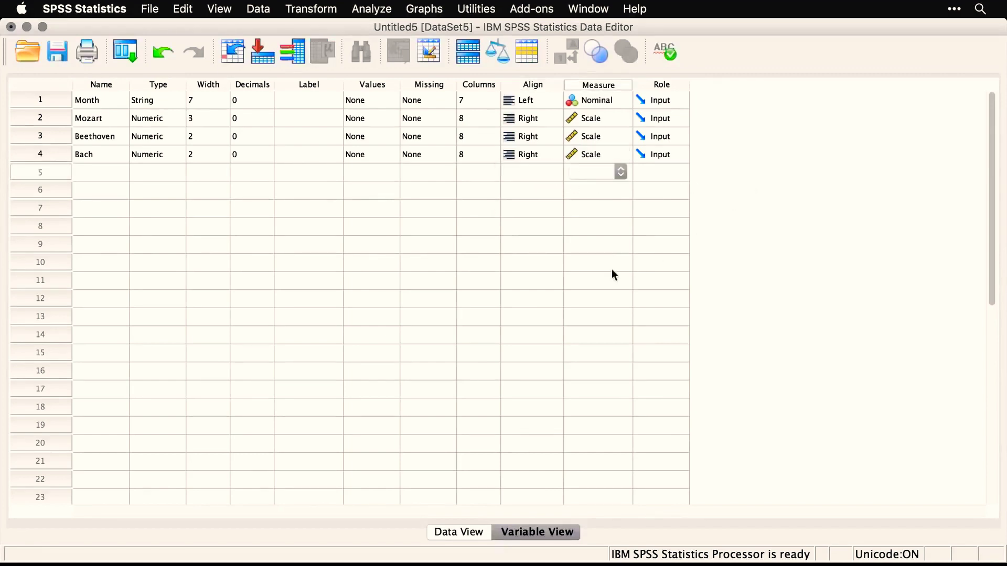
{"action": "left_click", "coordinate": [467, 532]}
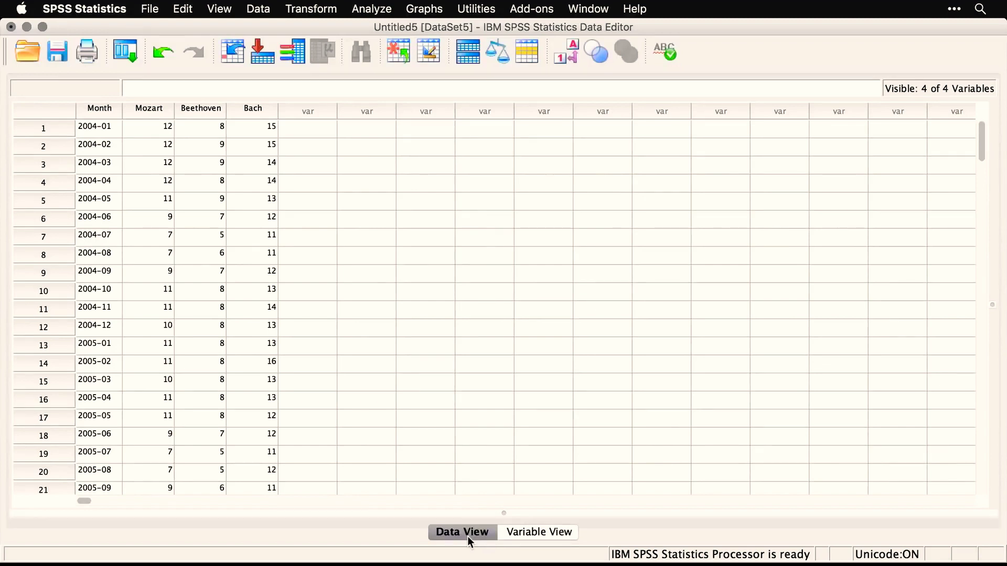
Create a new empty dataset and open mbb.csv from the Desktop as a Text file
{"action": "key", "text": "super+n"}
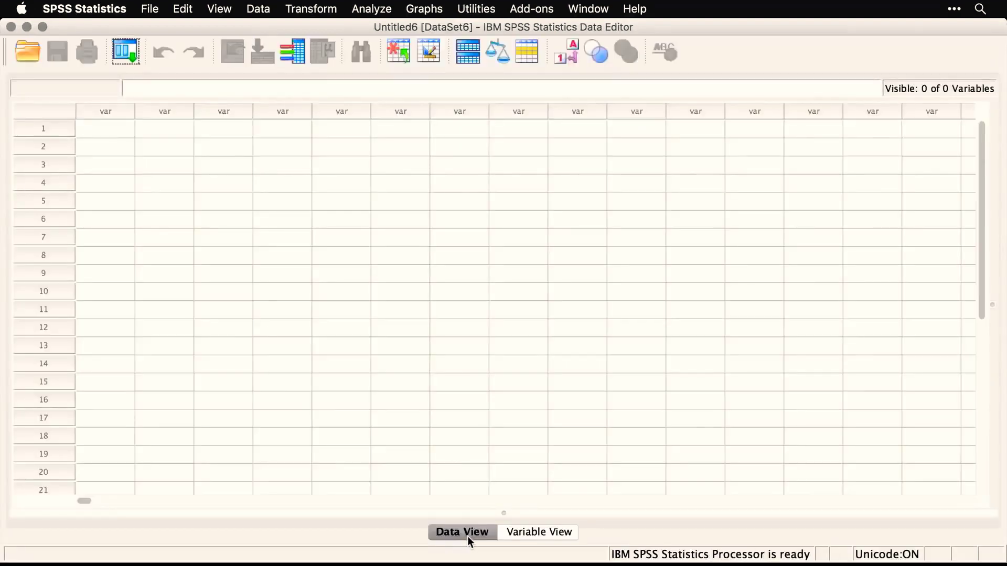
{"action": "left_click", "coordinate": [150, 8]}
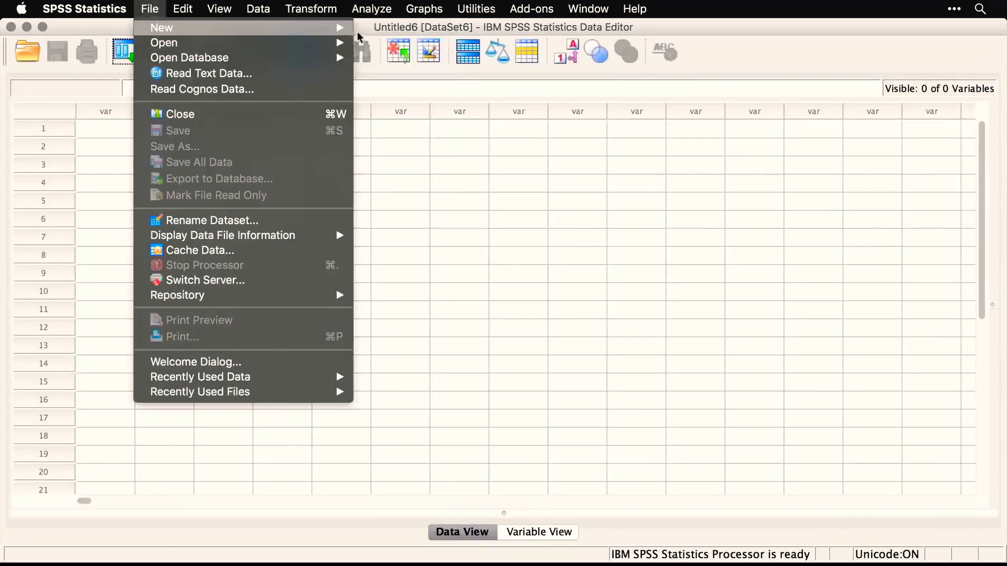
{"action": "mouse_move", "coordinate": [316, 43]}
{"action": "left_click", "coordinate": [370, 44]}
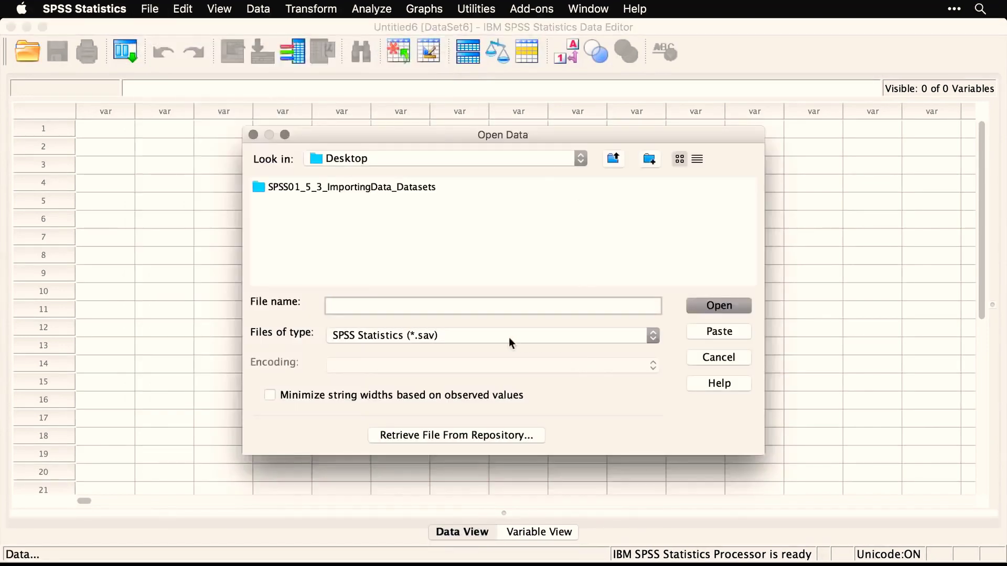
{"action": "left_click", "coordinate": [483, 337]}
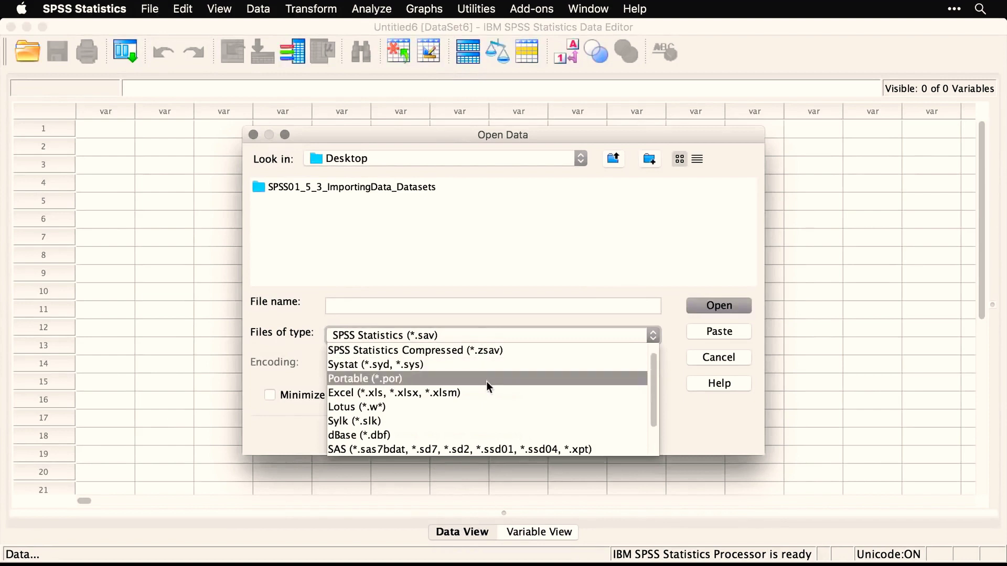
{"action": "scroll", "coordinate": [486, 382], "scroll_direction": "down", "scroll_amount": 2}
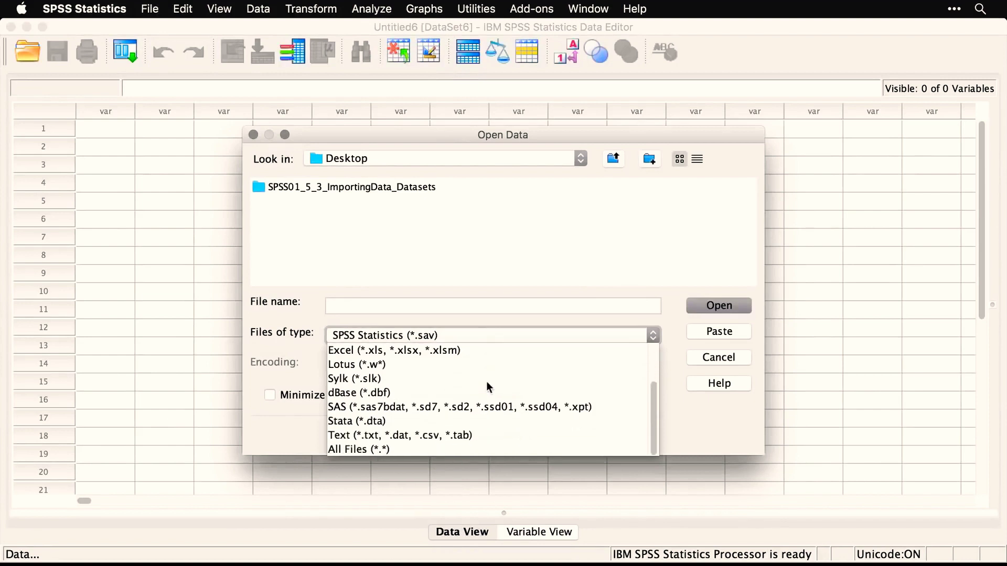
{"action": "left_click", "coordinate": [494, 434]}
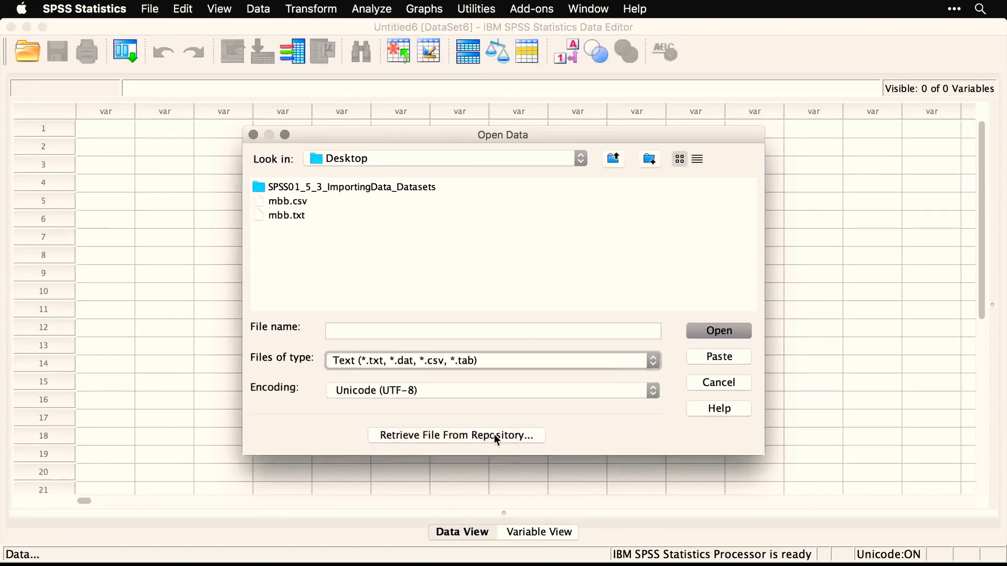
{"action": "left_click", "coordinate": [287, 205]}
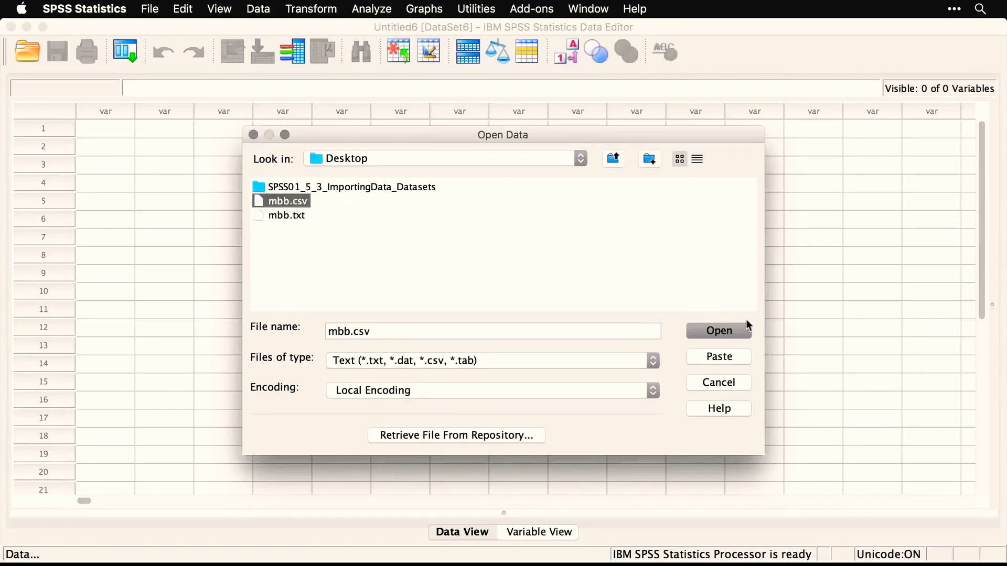
{"action": "left_click", "coordinate": [722, 335]}
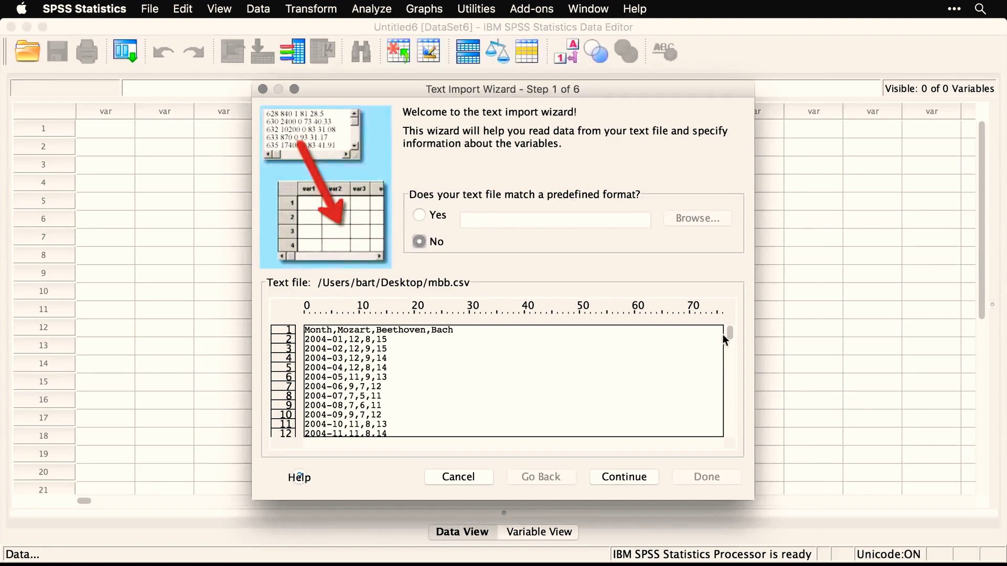
Import mbb.csv through the Text Import Wizard as comma-delimited data with variable names at the top, keeping the other default settings
{"action": "left_click", "coordinate": [630, 482]}
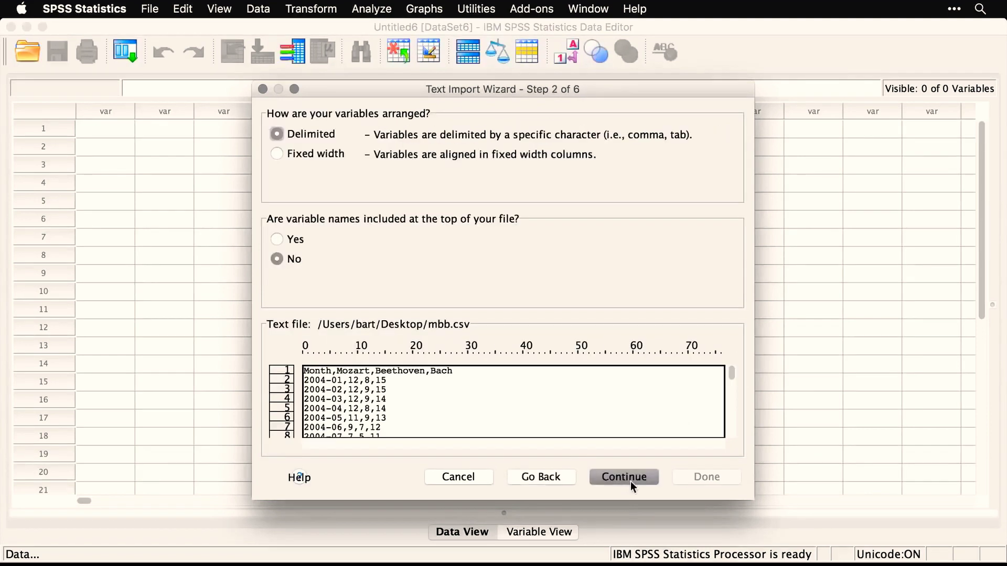
{"action": "left_click", "coordinate": [281, 238]}
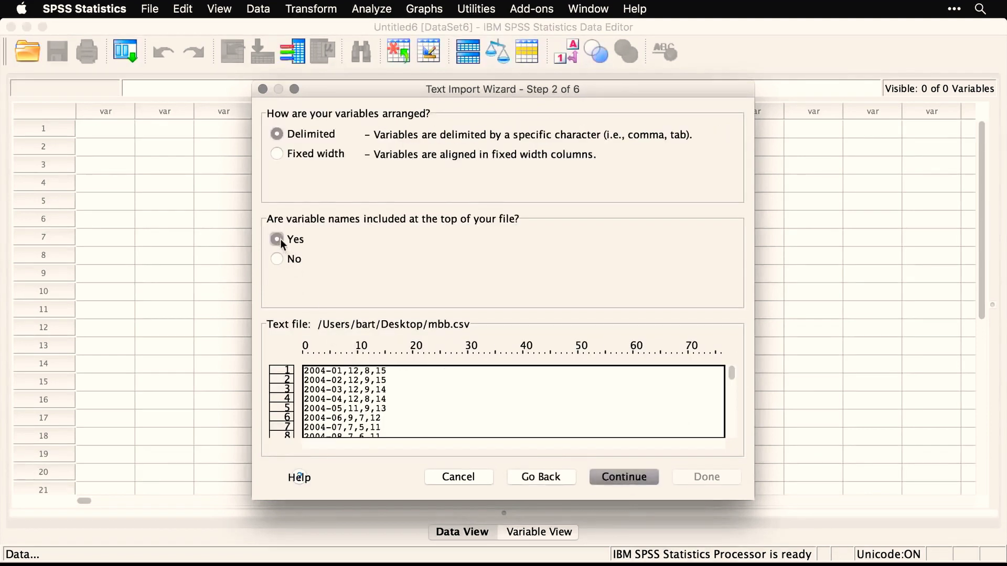
{"action": "left_click", "coordinate": [629, 485]}
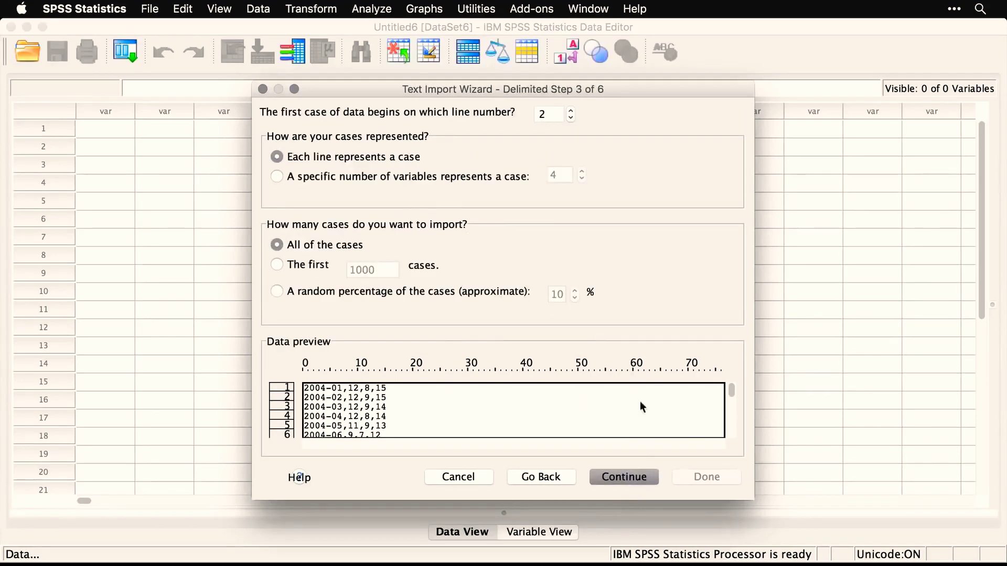
{"action": "left_click", "coordinate": [639, 477]}
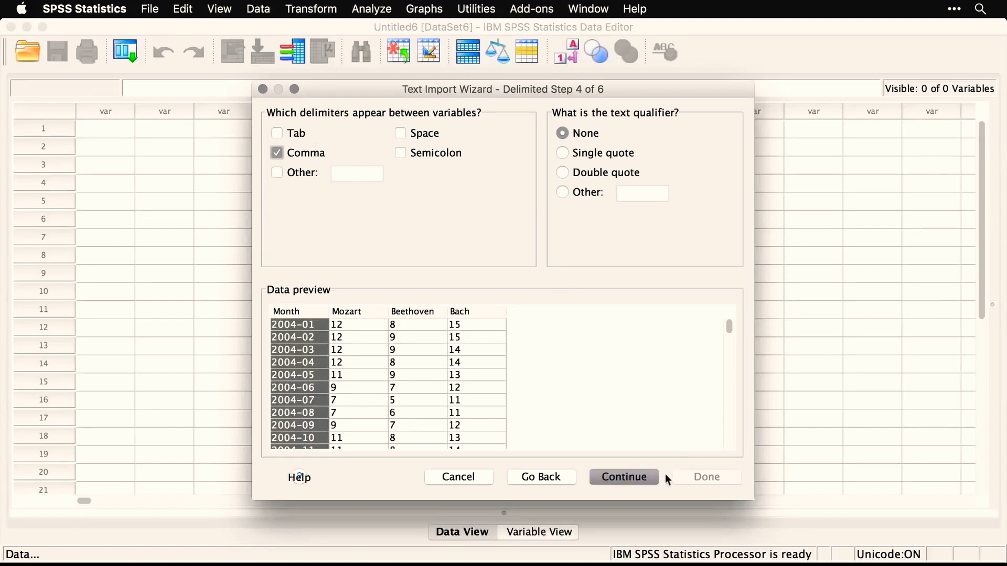
{"action": "left_click", "coordinate": [635, 477]}
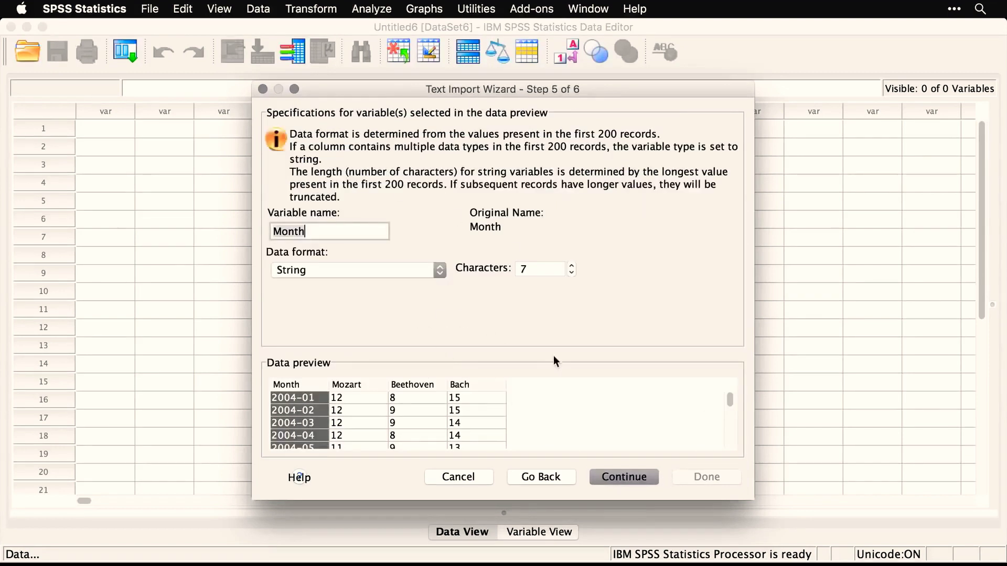
{"action": "left_click", "coordinate": [635, 481]}
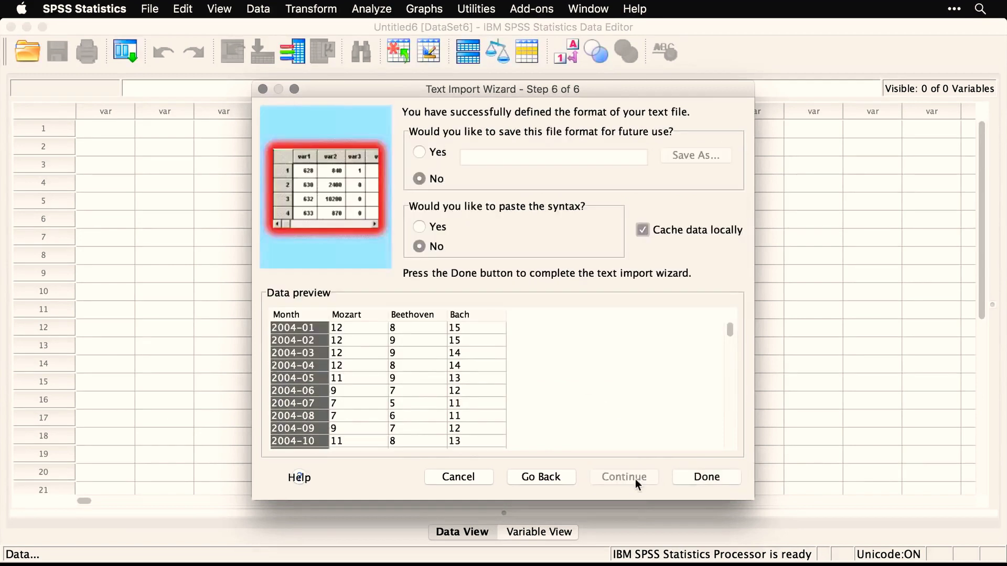
{"action": "left_click", "coordinate": [716, 475]}
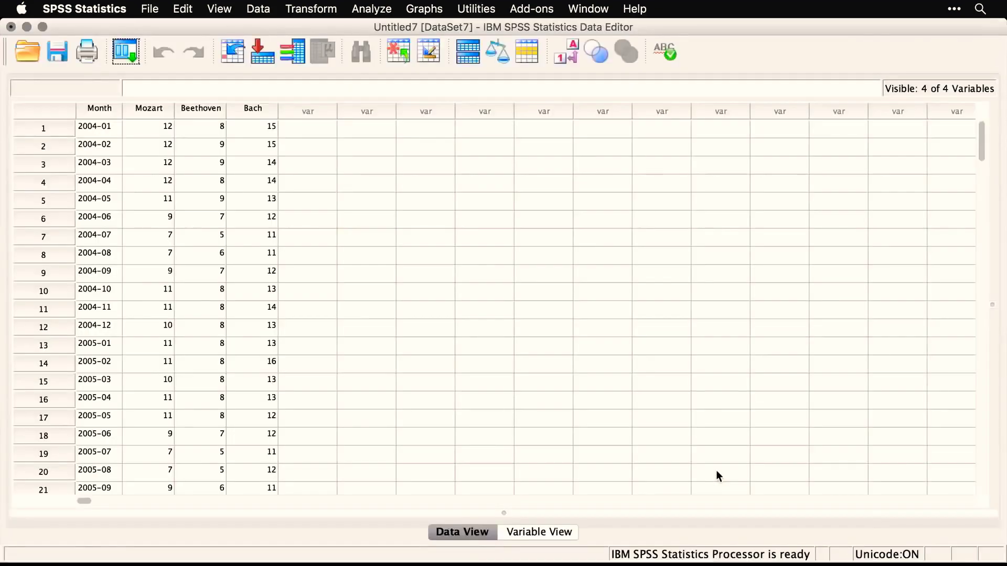
Set the measurement level of Mozart, Beethoven and Bach to Scale in the variable definitions of the imported CSV dataset
{"action": "left_click", "coordinate": [540, 533]}
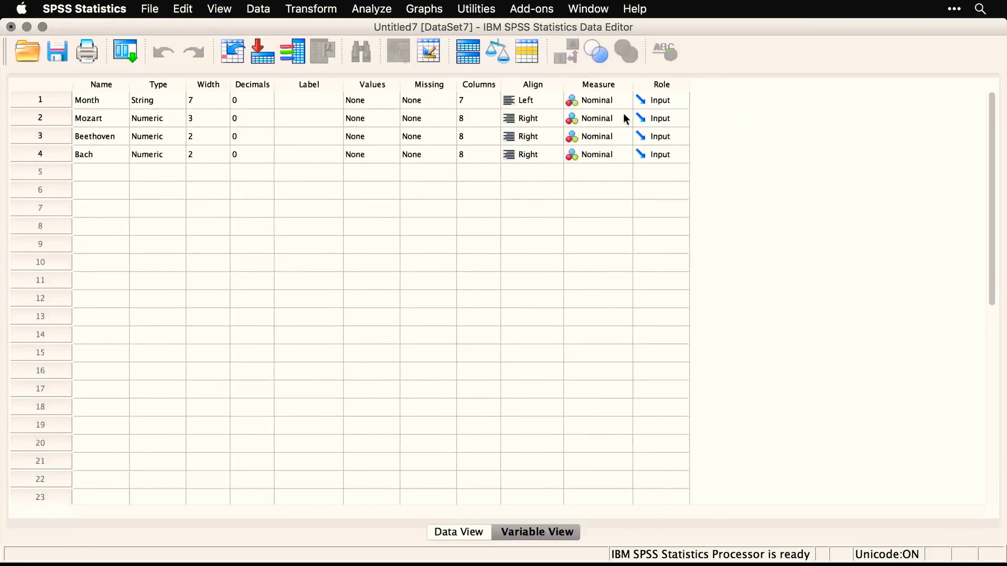
{"action": "left_click", "coordinate": [605, 117]}
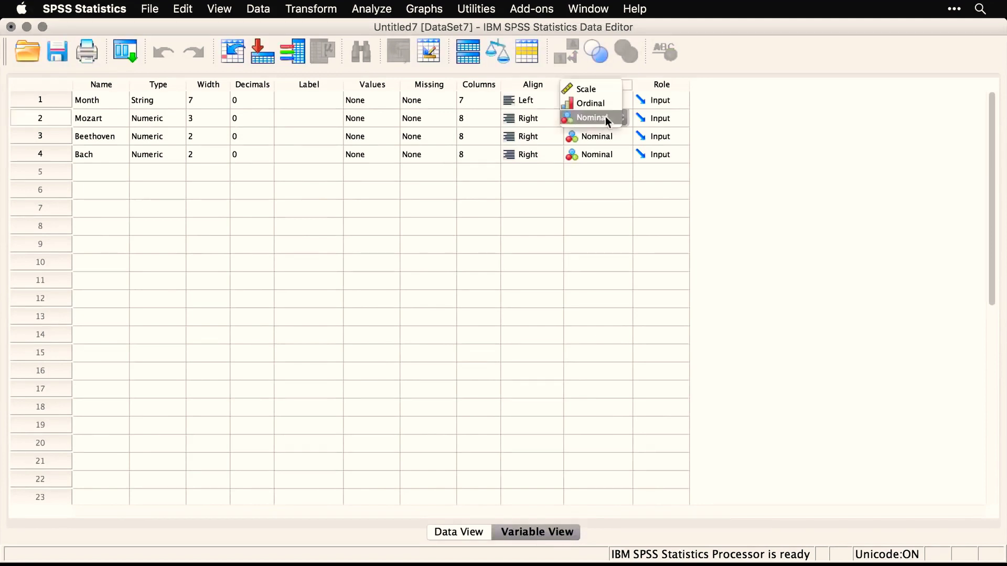
{"action": "left_click", "coordinate": [592, 84]}
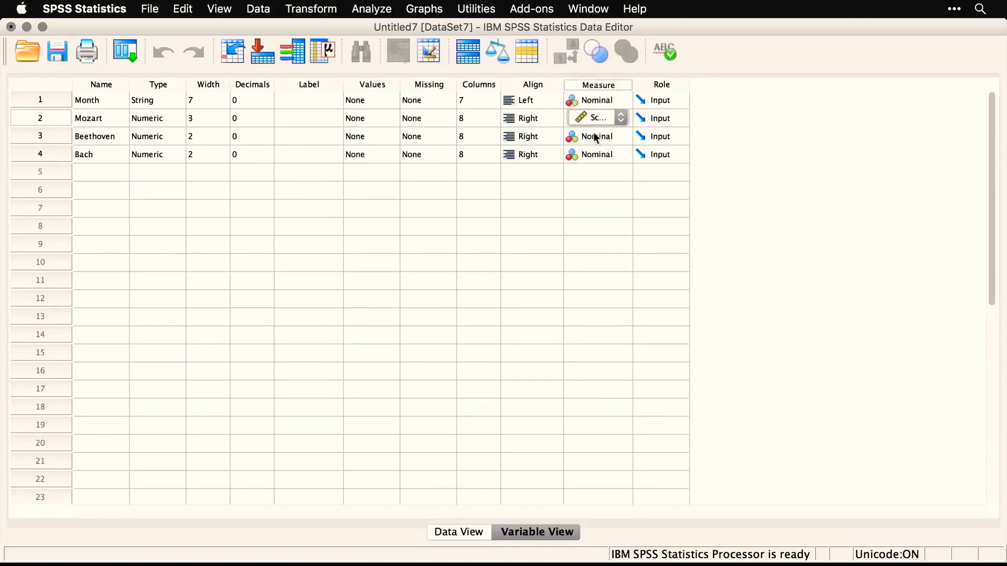
{"action": "left_click", "coordinate": [603, 138]}
{"action": "left_click", "coordinate": [586, 108]}
{"action": "left_click", "coordinate": [602, 152]}
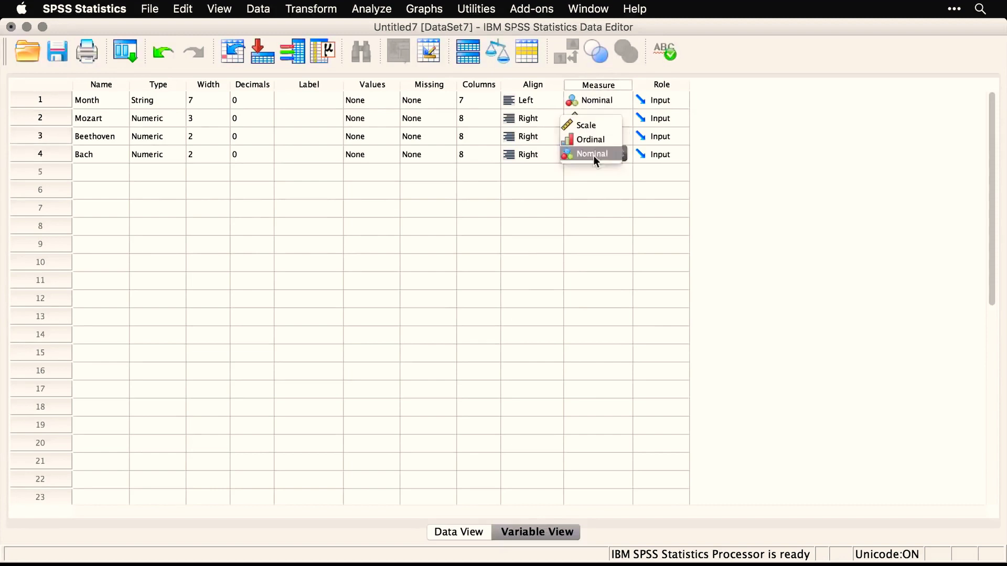
{"action": "left_click", "coordinate": [592, 121]}
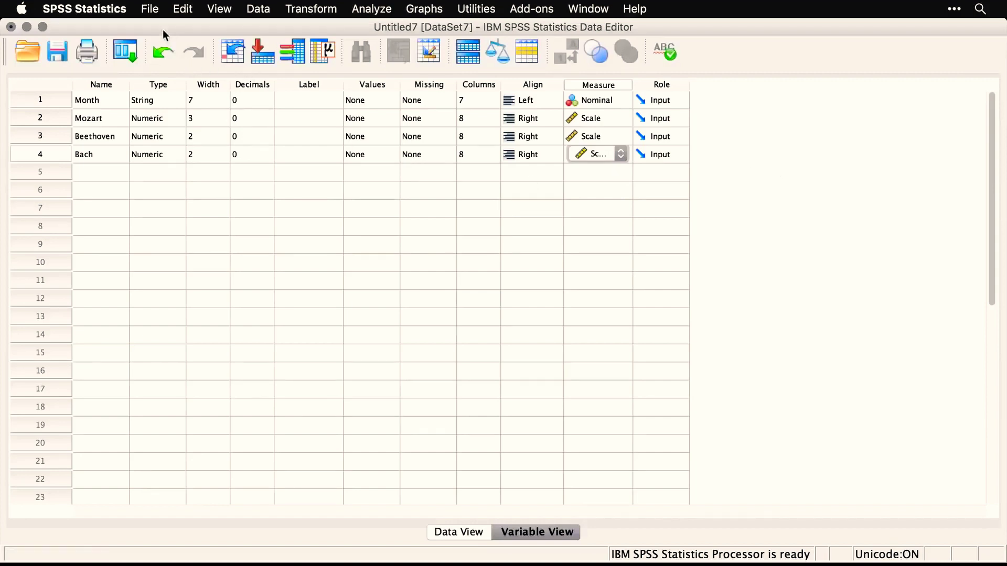
Open mbb.xlsx from the Desktop as an Excel file, reading variable names from the first row of the mbb.csv worksheet
{"action": "left_click", "coordinate": [150, 9]}
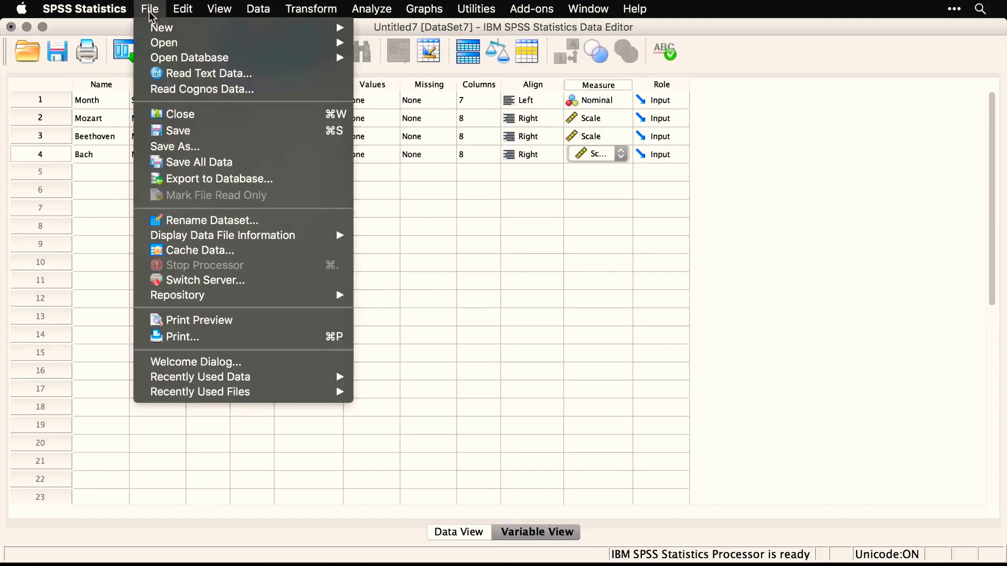
{"action": "mouse_move", "coordinate": [338, 28]}
{"action": "mouse_move", "coordinate": [357, 42]}
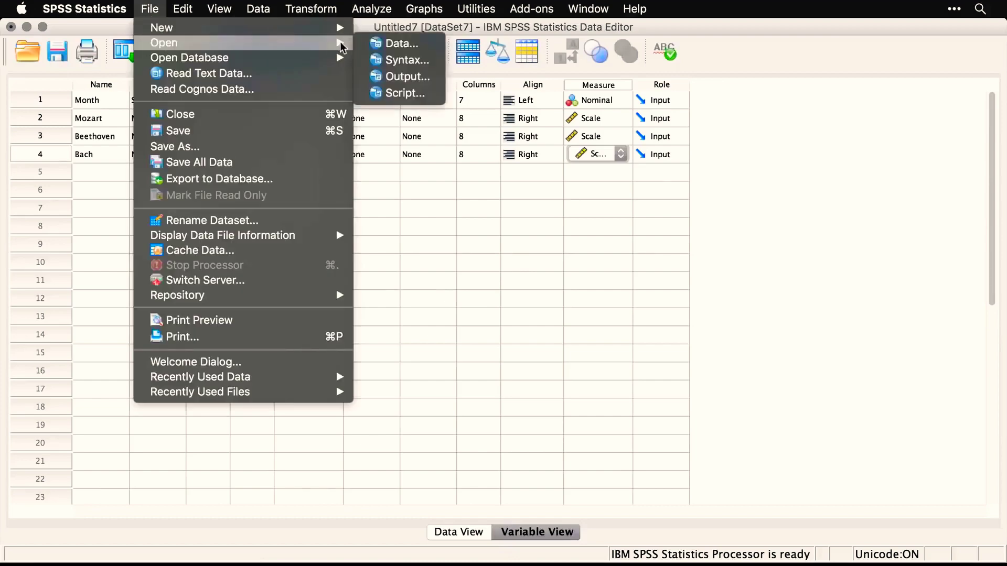
{"action": "left_click", "coordinate": [388, 44]}
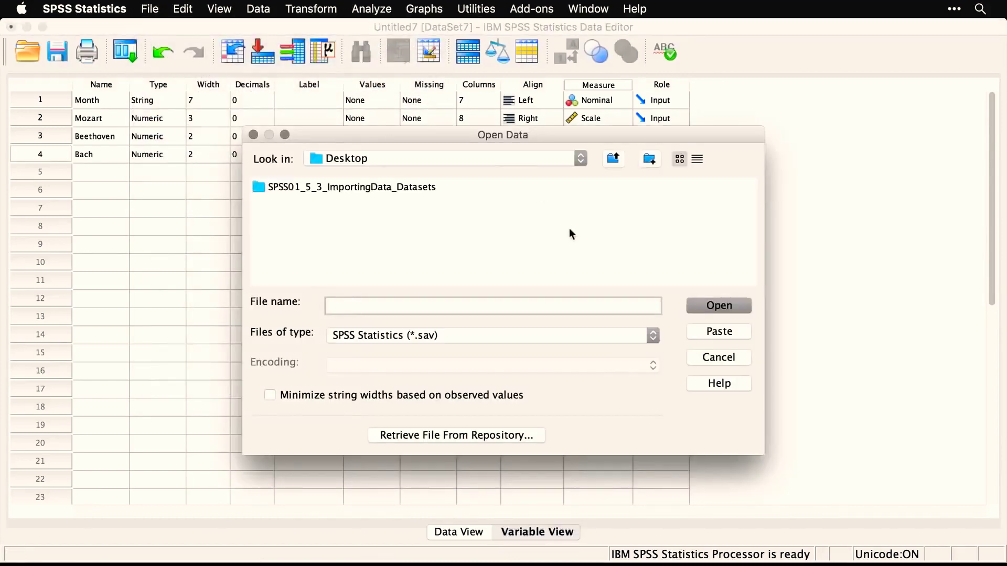
{"action": "left_click", "coordinate": [488, 337]}
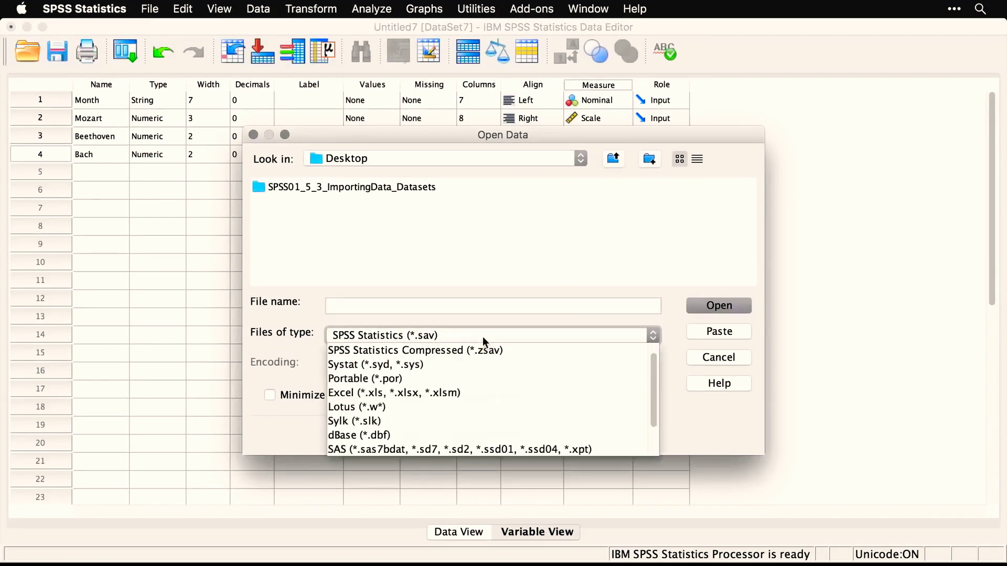
{"action": "left_click", "coordinate": [507, 394]}
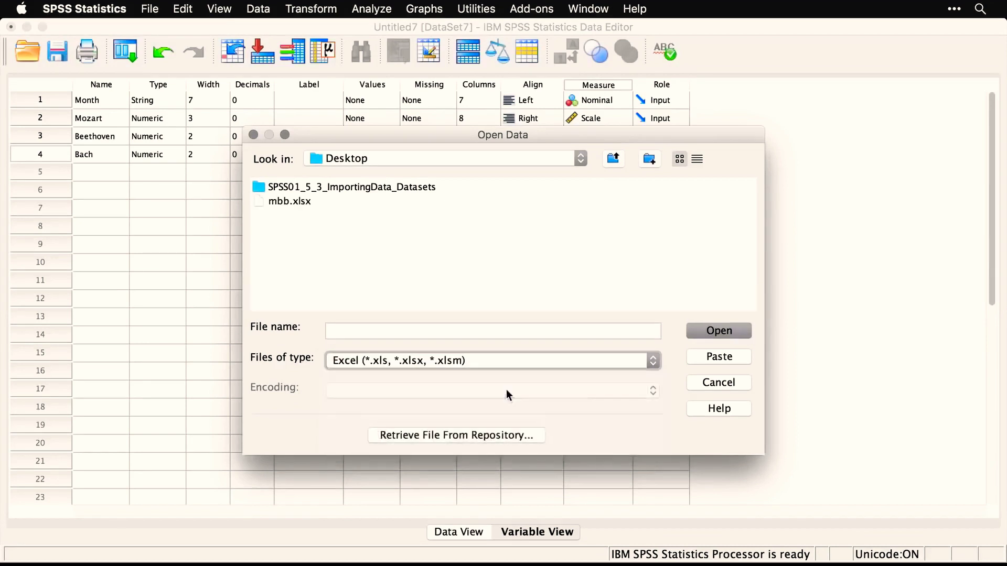
{"action": "left_click", "coordinate": [288, 202]}
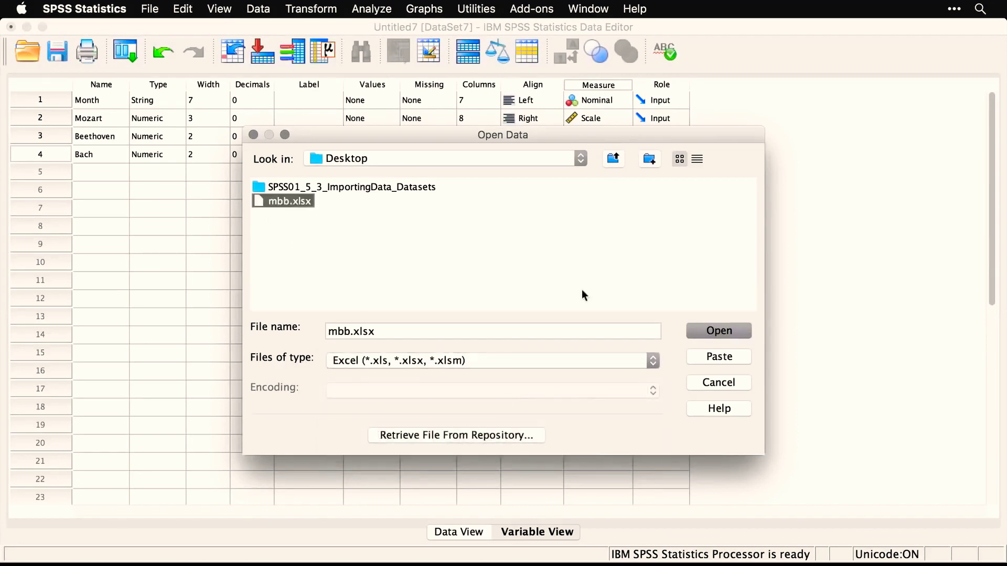
{"action": "left_click", "coordinate": [718, 330]}
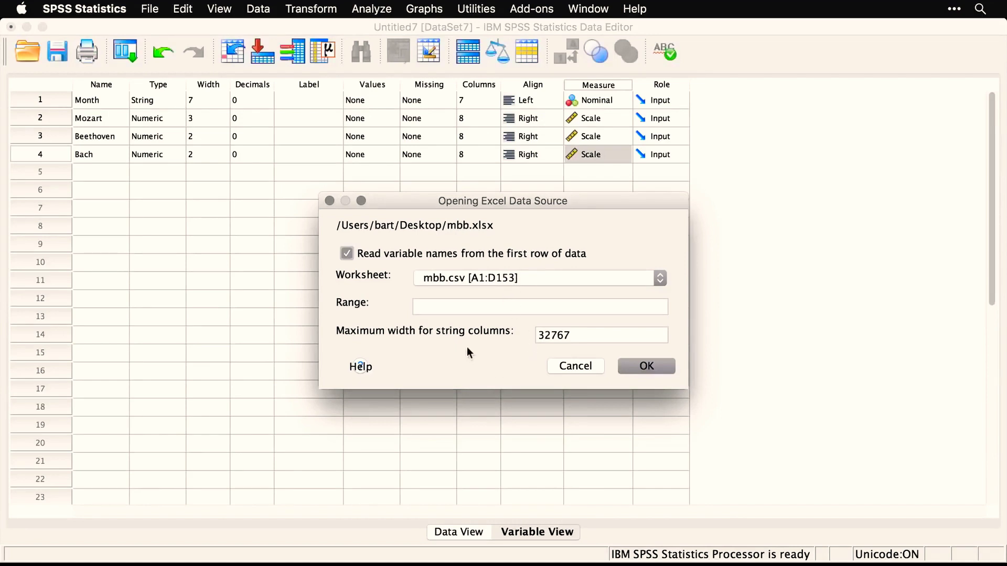
{"action": "left_click", "coordinate": [647, 366]}
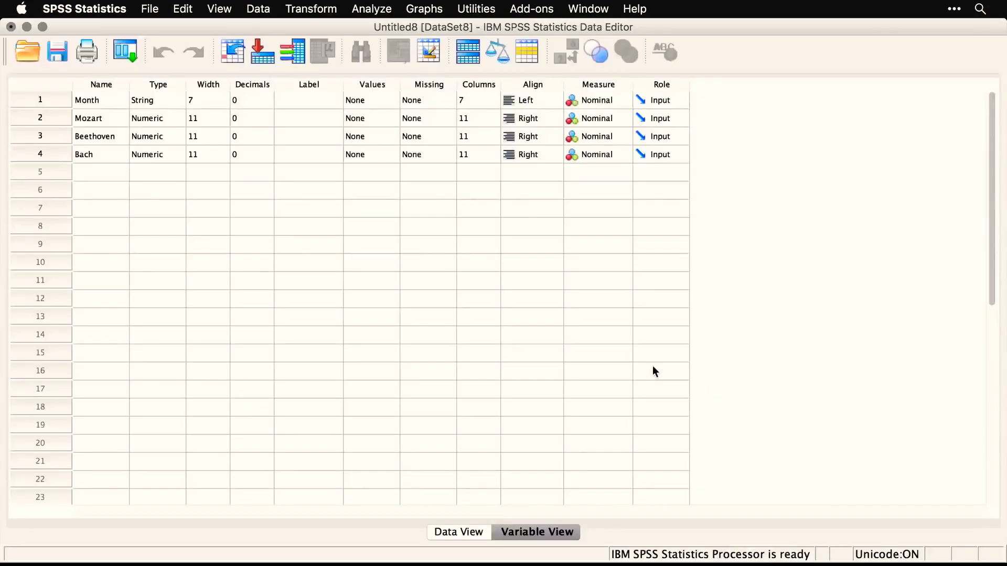
Check the imported Excel data in the grid and set the measurement level of Mozart, Beethoven and Bach to Scale
{"action": "left_click", "coordinate": [454, 540]}
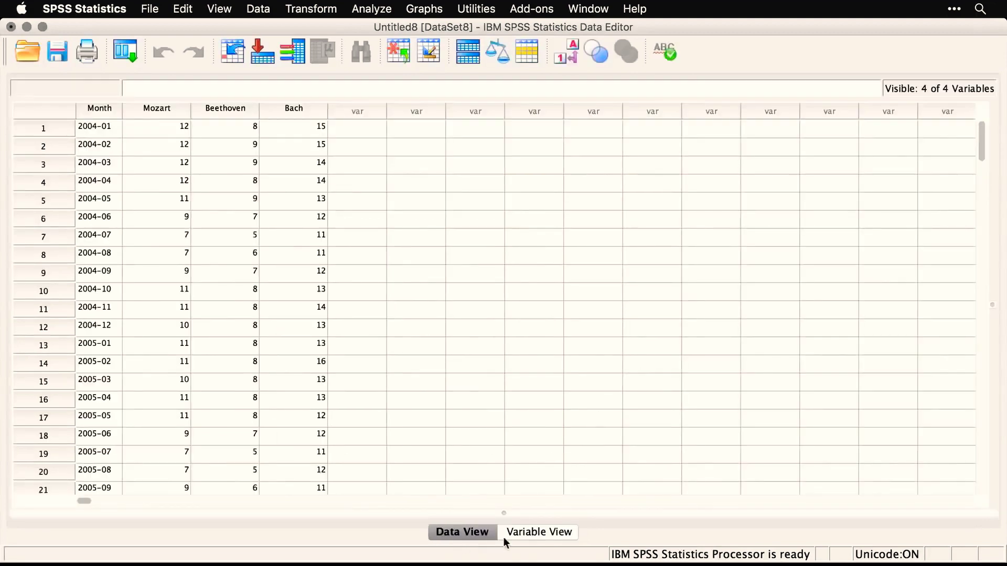
{"action": "left_click", "coordinate": [528, 531]}
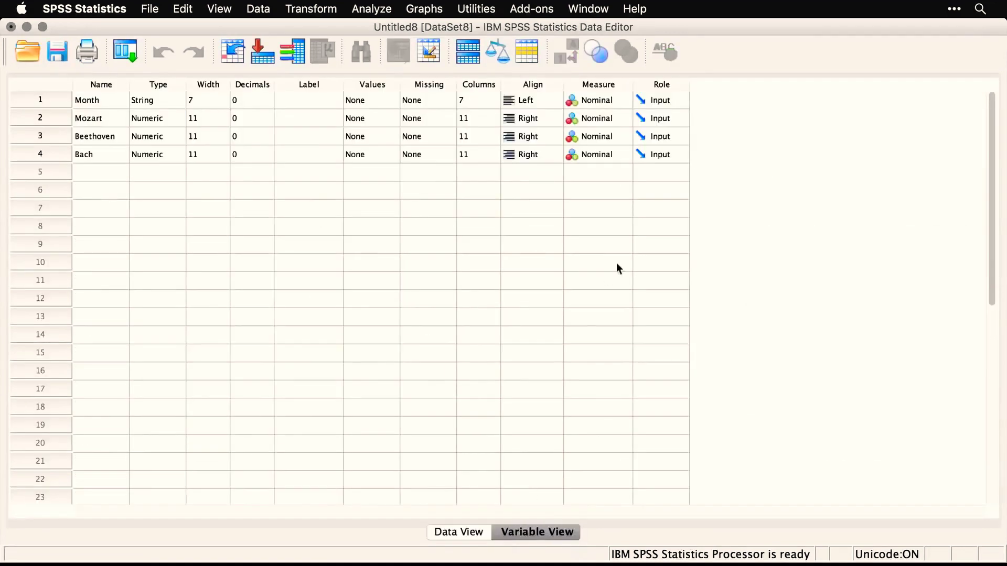
{"action": "left_click", "coordinate": [604, 118]}
{"action": "left_click", "coordinate": [593, 85]}
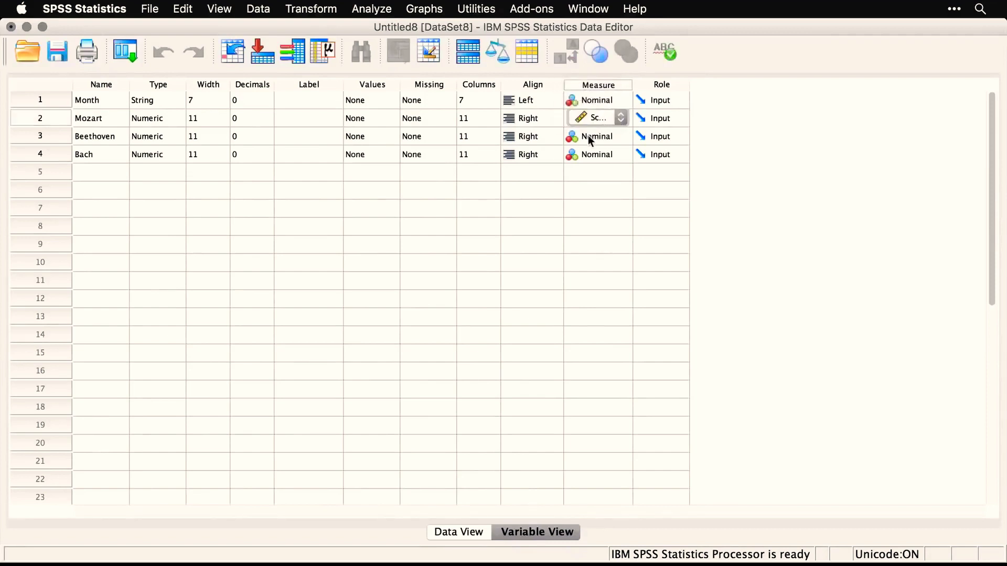
{"action": "left_click", "coordinate": [588, 135]}
{"action": "left_click", "coordinate": [588, 111]}
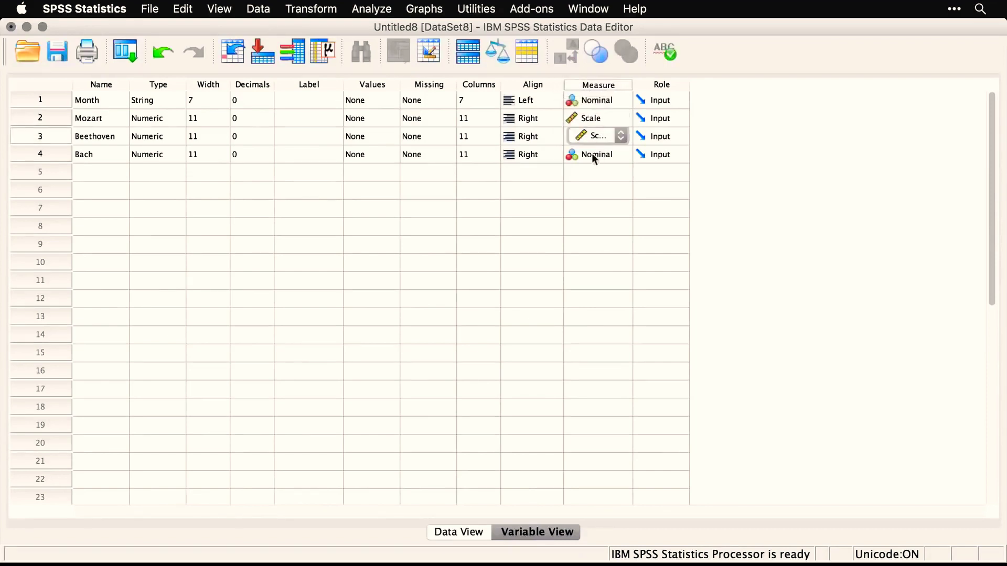
{"action": "left_click", "coordinate": [592, 153]}
{"action": "left_click", "coordinate": [589, 123]}
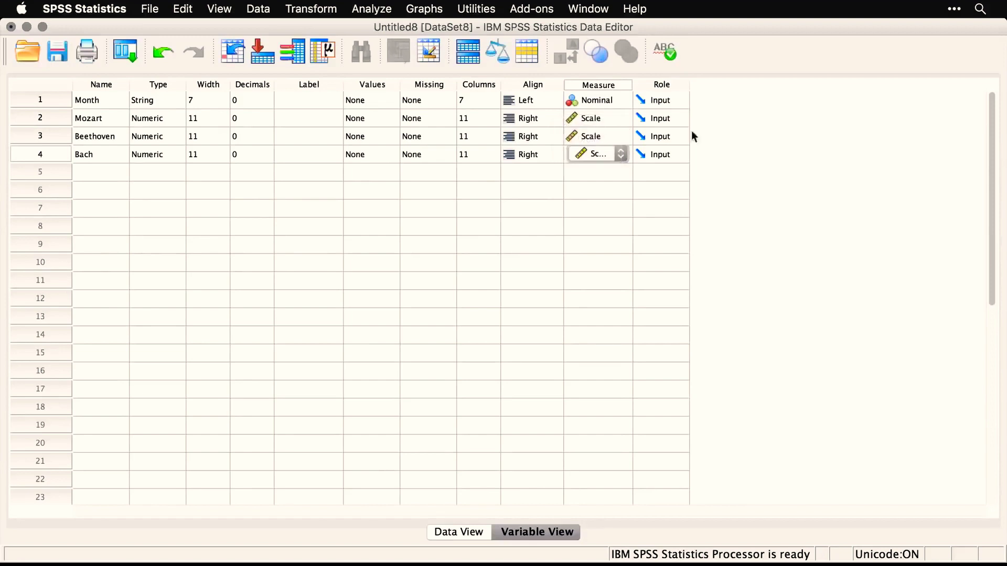
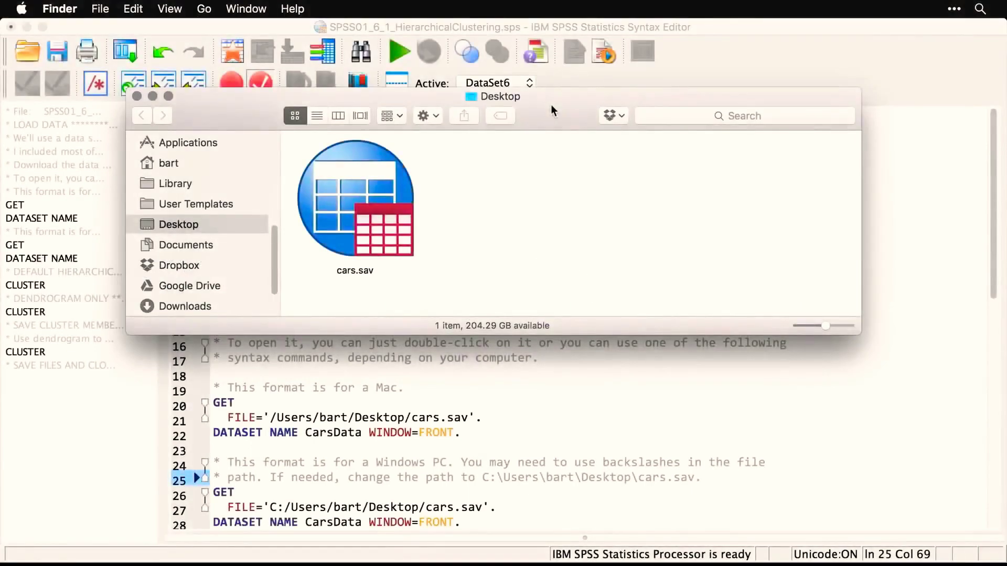
Examine the Mac and Windows GET commands for loading cars.sav in the hierarchical clustering syntax file
{"action": "left_click", "coordinate": [384, 209]}
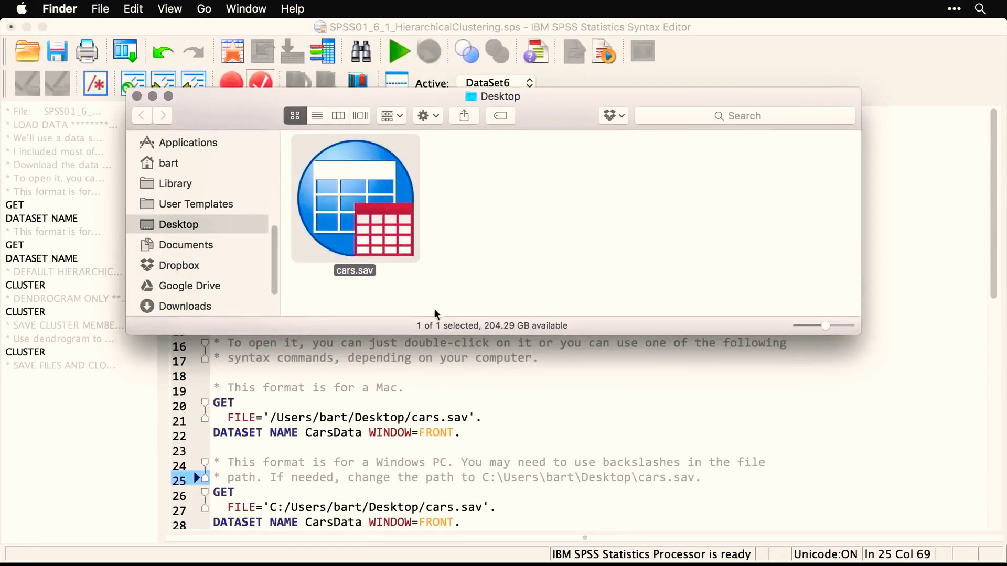
{"action": "left_click", "coordinate": [449, 390]}
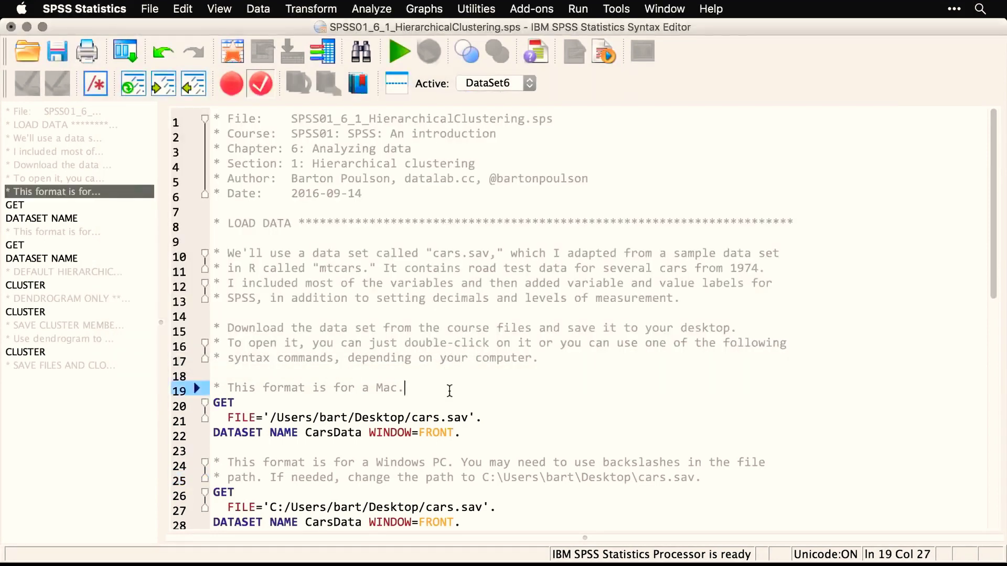
{"action": "scroll", "coordinate": [449, 390], "scroll_direction": "down", "scroll_amount": 5}
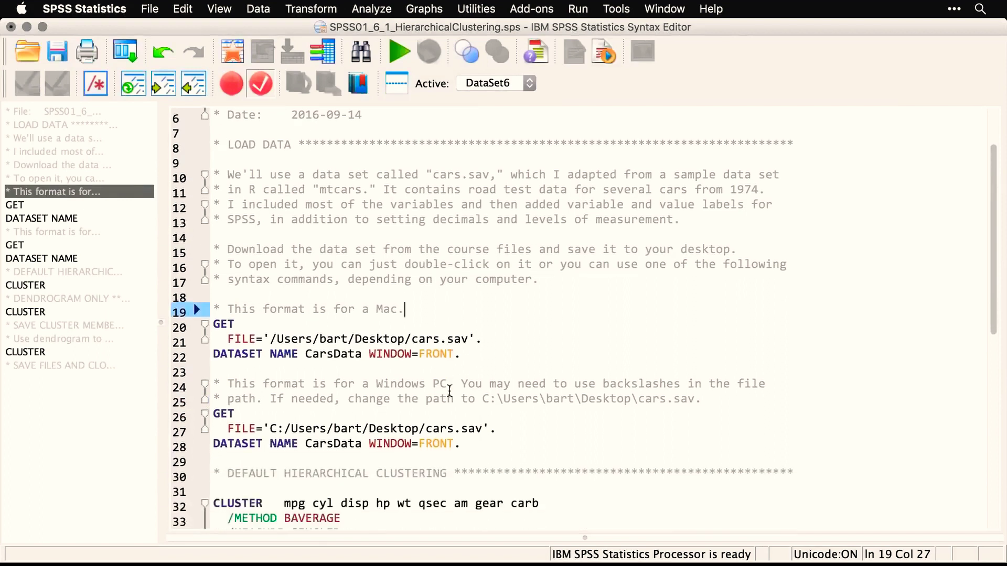
{"action": "left_click", "coordinate": [479, 352]}
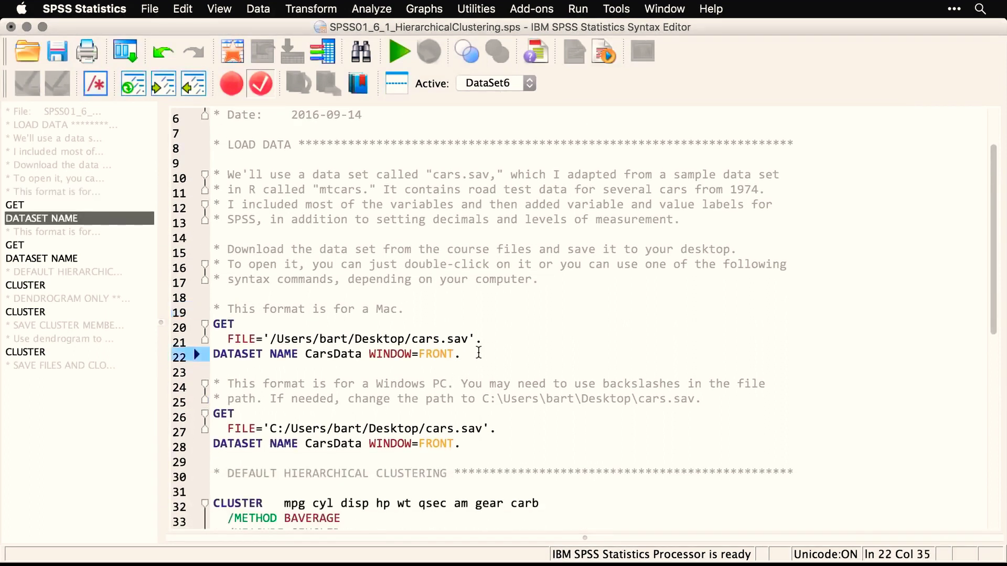
{"action": "left_click", "coordinate": [473, 445]}
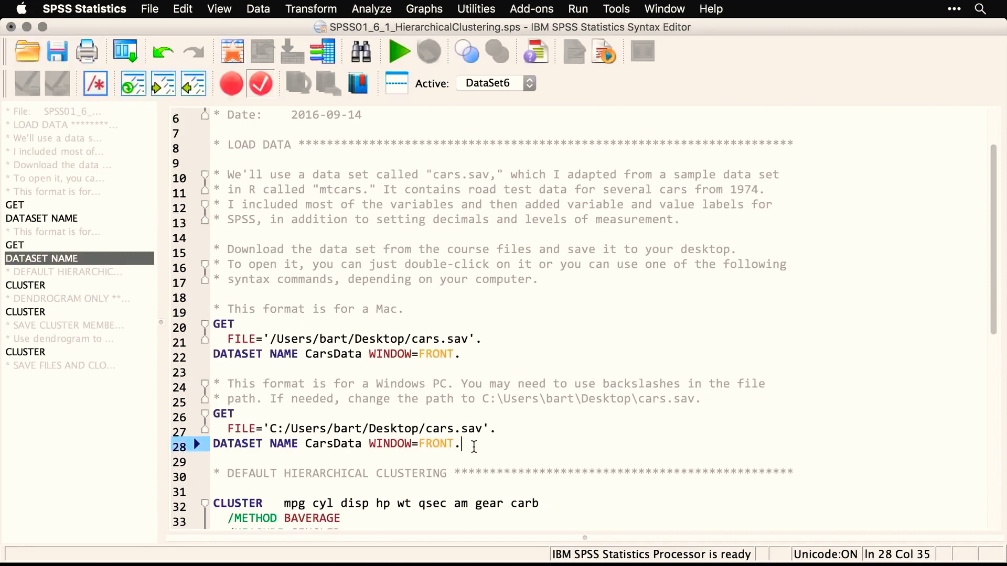
Switch to Finder, open cars.sav from the Desktop in SPSS, and display value labels in its data grid
{"action": "key", "text": "super+Tab"}
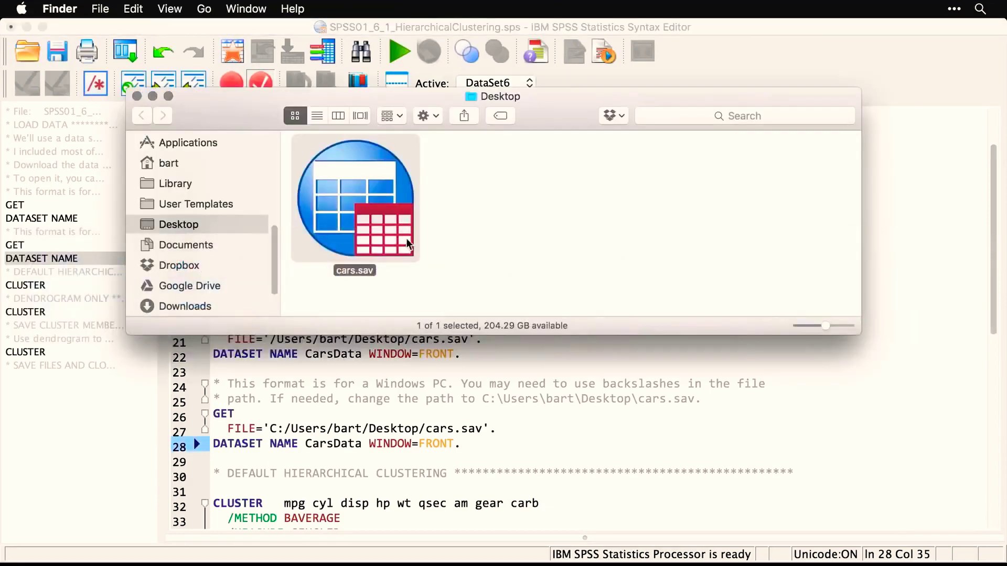
{"action": "double_click", "coordinate": [355, 173]}
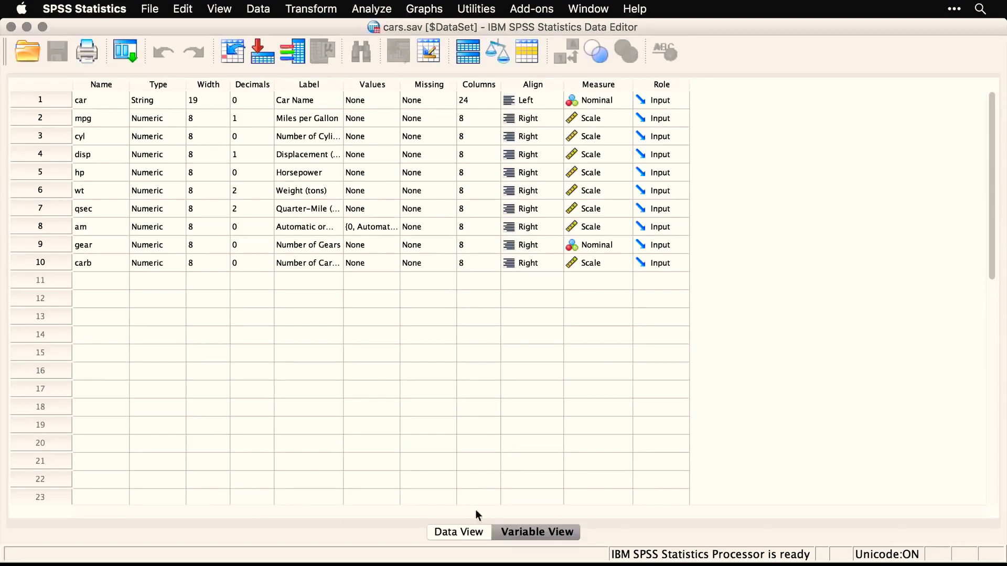
{"action": "left_click", "coordinate": [454, 532]}
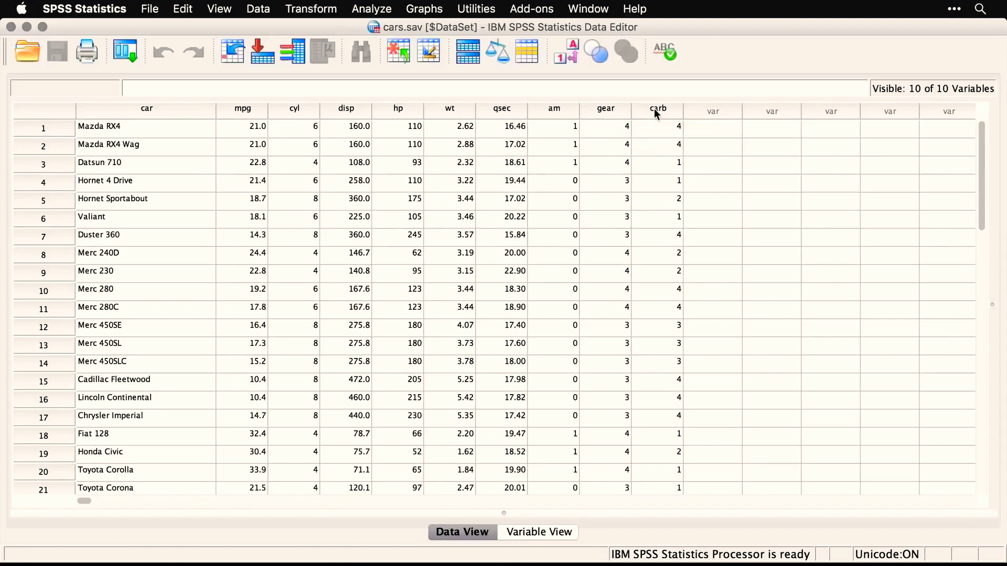
{"action": "left_click", "coordinate": [571, 59]}
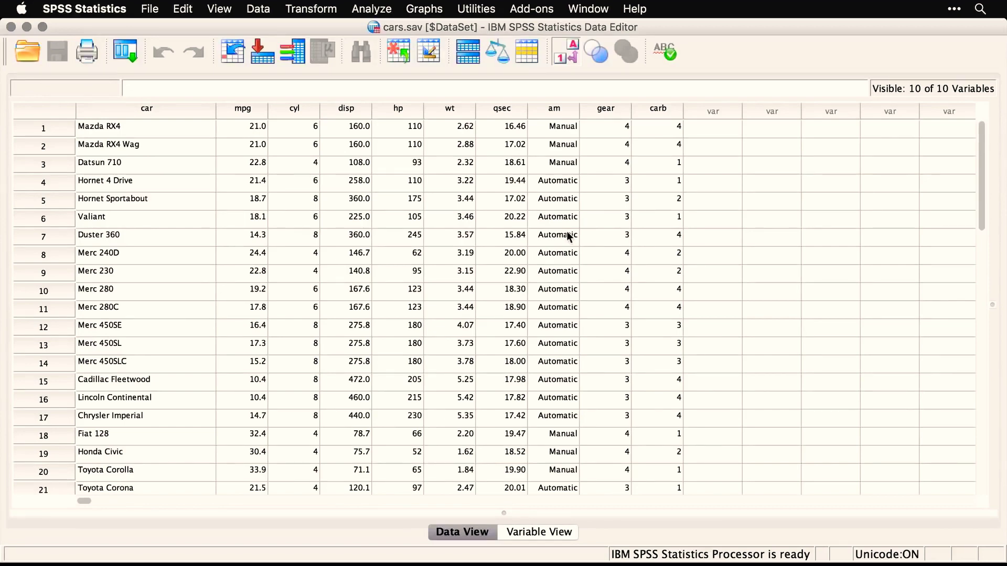
Return to the hierarchical clustering syntax file, review its CLUSTER commands, and select the default hierarchical clustering command block
{"action": "key", "text": "super+grave"}
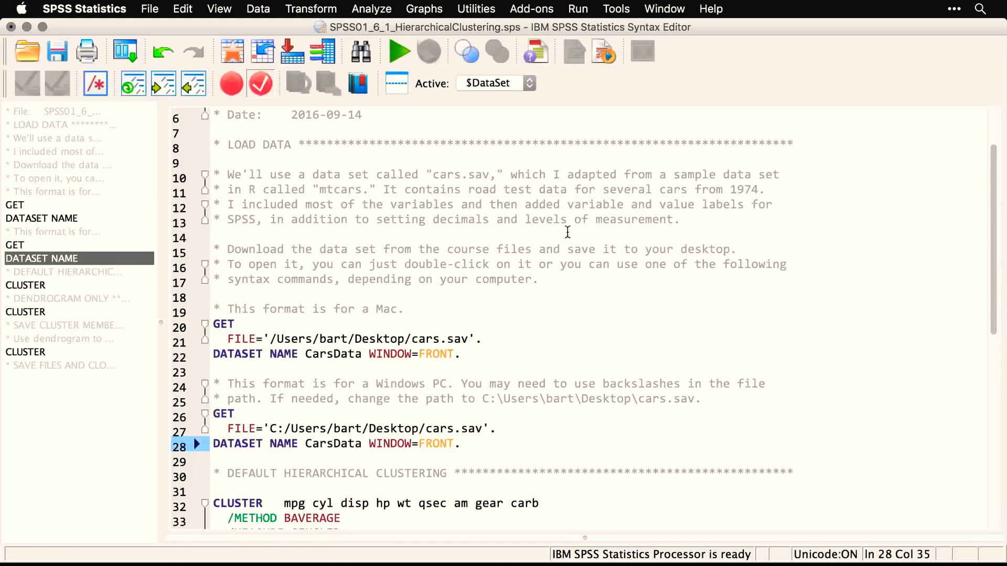
{"action": "scroll", "coordinate": [566, 301], "scroll_direction": "down", "scroll_amount": 5}
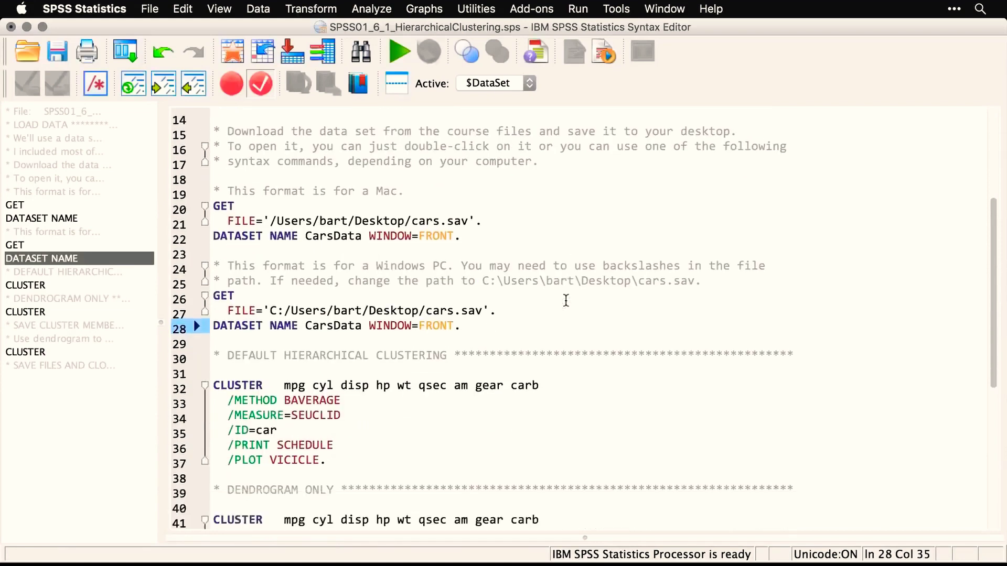
{"action": "scroll", "coordinate": [565, 300], "scroll_direction": "down", "scroll_amount": 1}
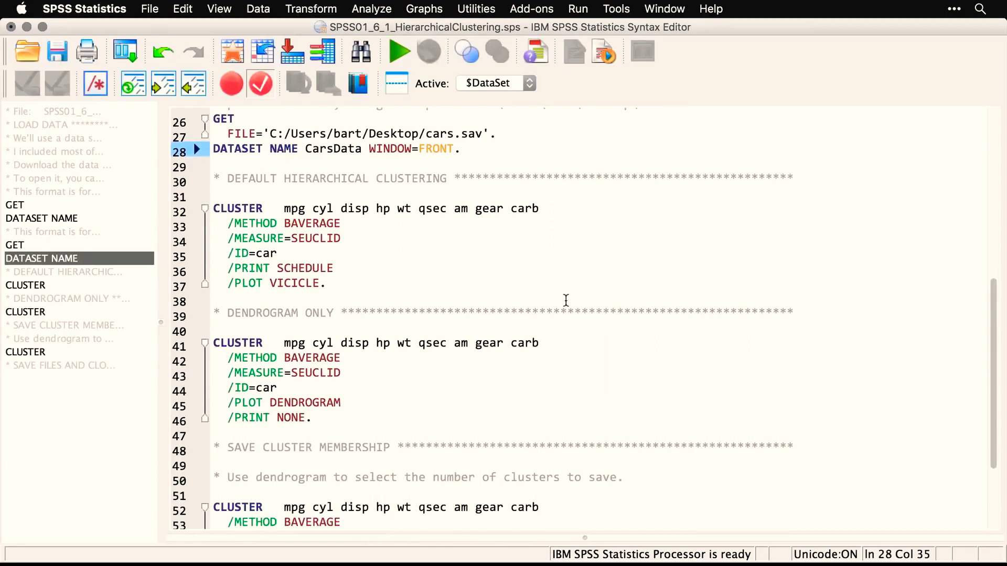
{"action": "left_click_drag", "start_coordinate": [345, 283], "coordinate": [214, 205]}
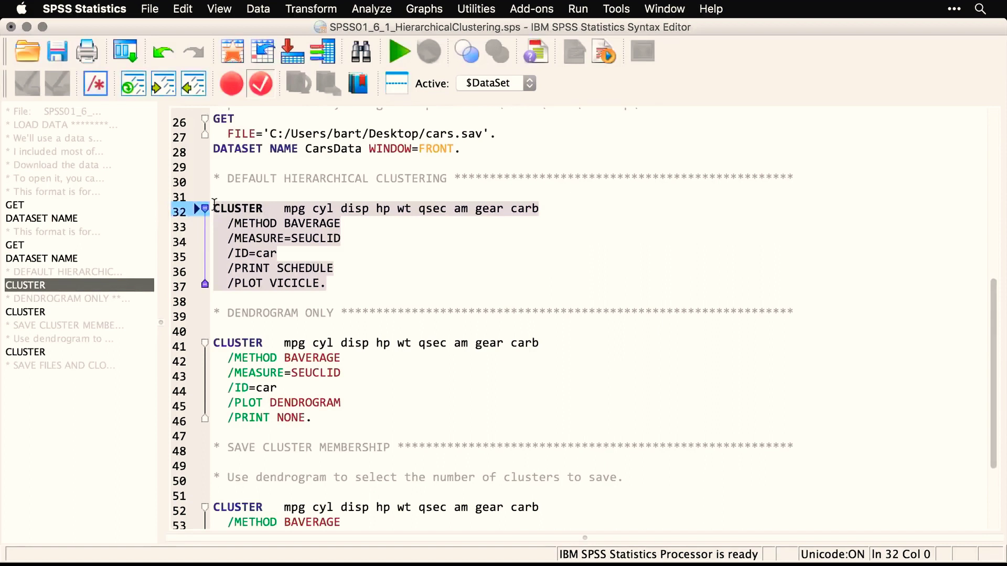
Run a Hierarchical Cluster Analysis with cases labelled by Car Name and all variables from Miles per Gallon through the number of carburetors
{"action": "left_click", "coordinate": [374, 9]}
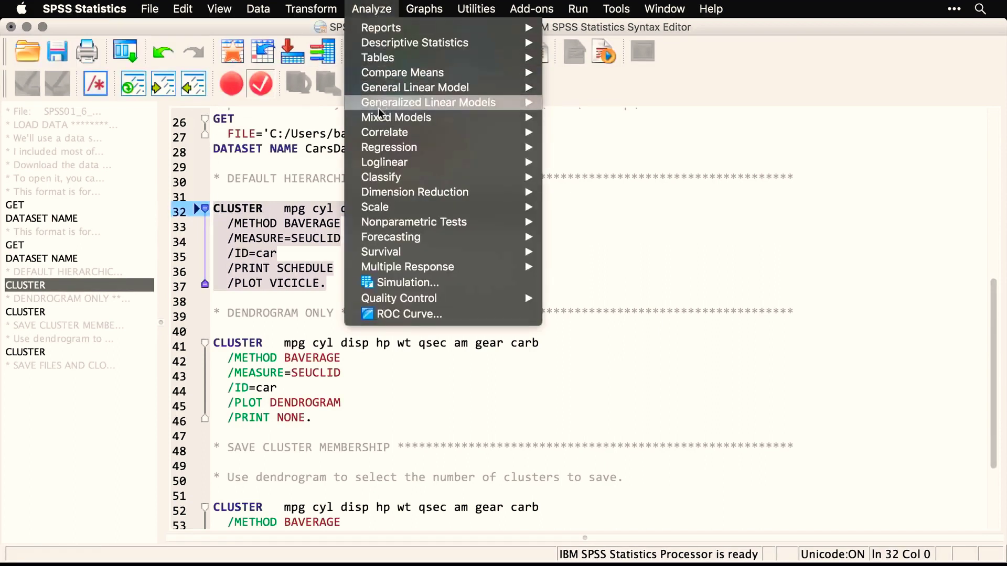
{"action": "mouse_move", "coordinate": [383, 182]}
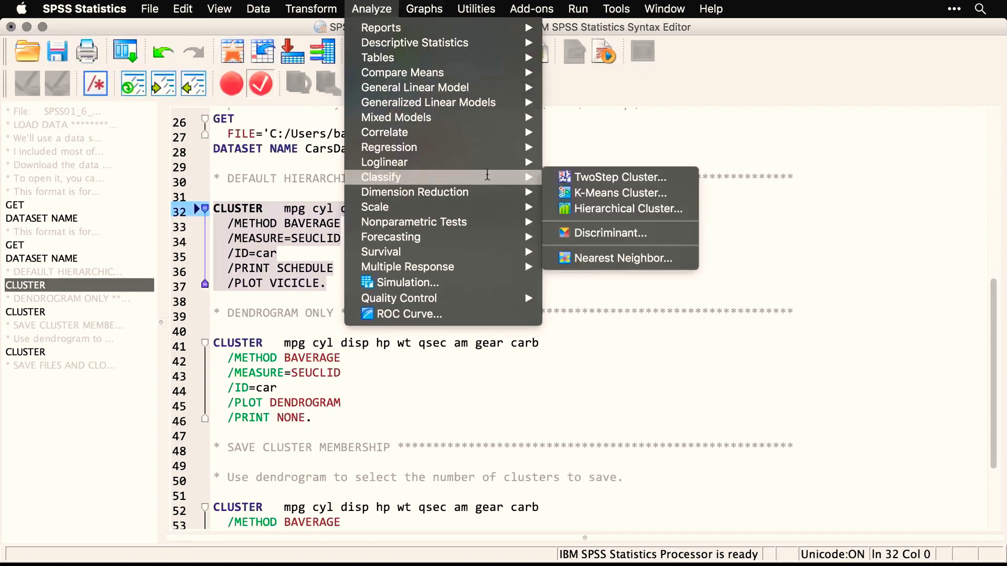
{"action": "left_click", "coordinate": [655, 208]}
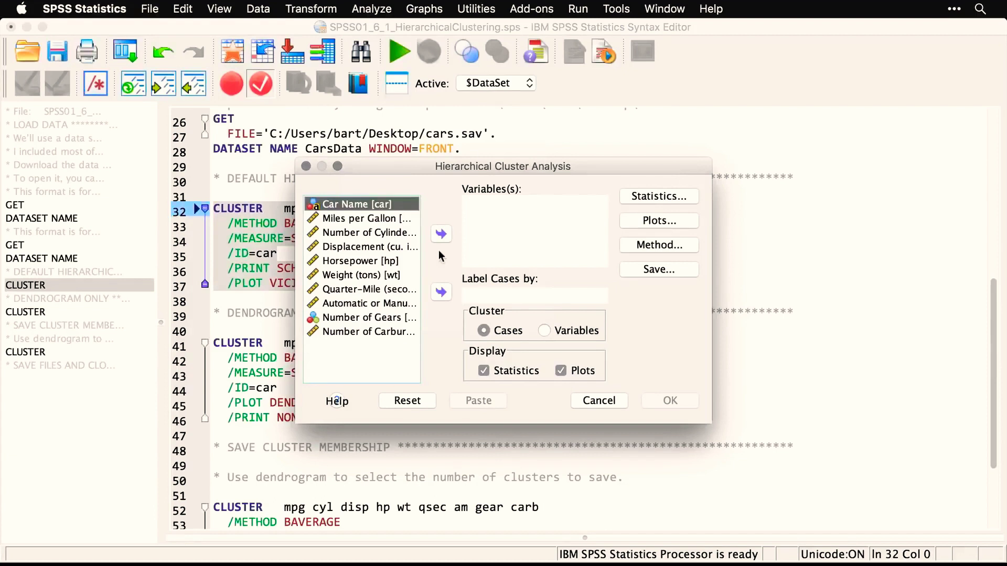
{"action": "left_click", "coordinate": [442, 294]}
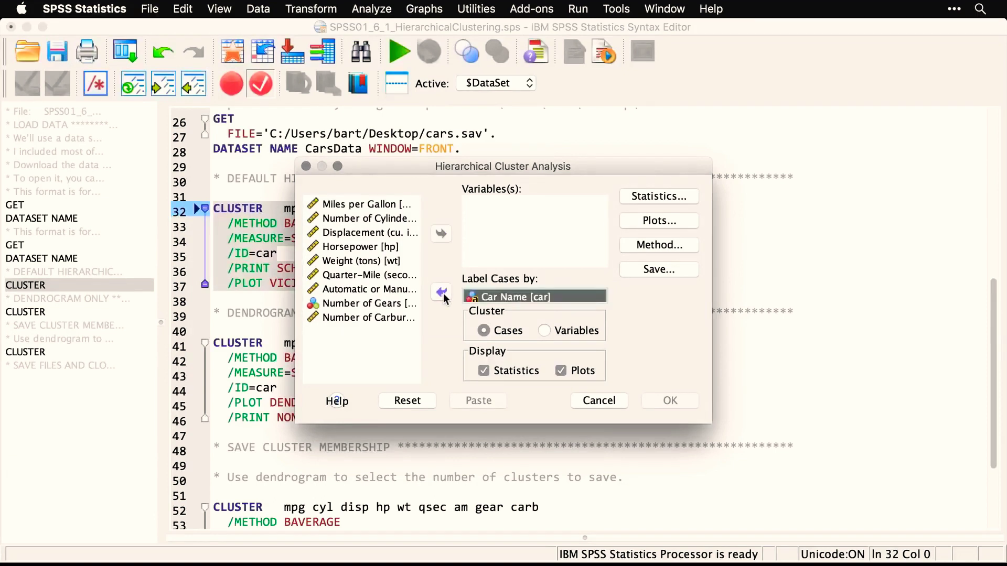
{"action": "left_click", "coordinate": [357, 205]}
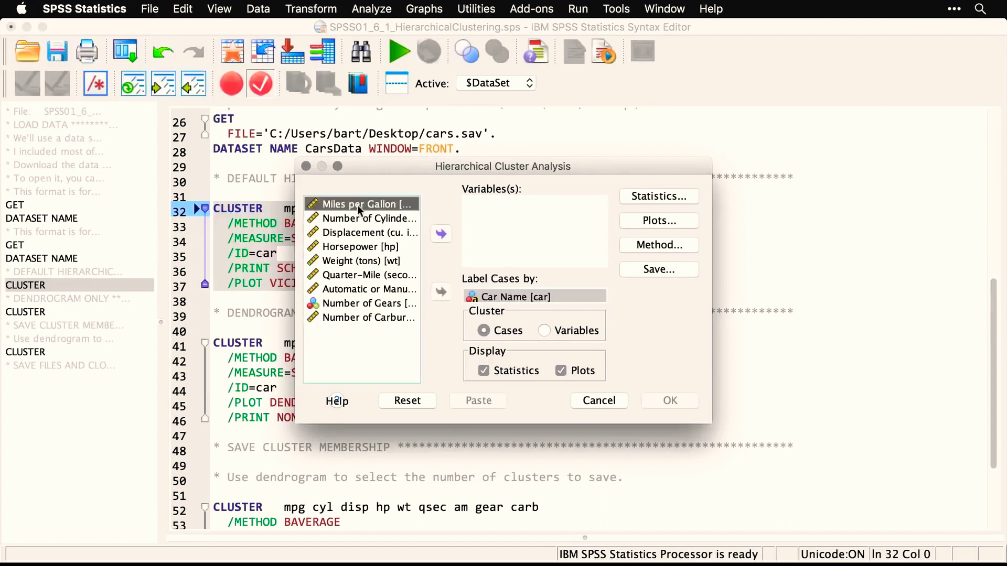
{"action": "left_click", "coordinate": [351, 317], "text": "shift"}
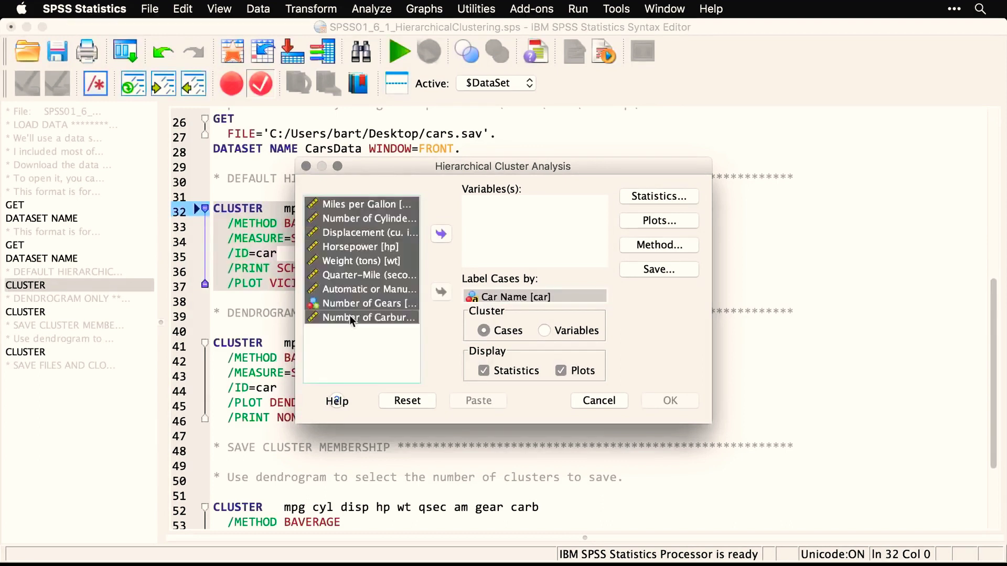
{"action": "left_click", "coordinate": [441, 236]}
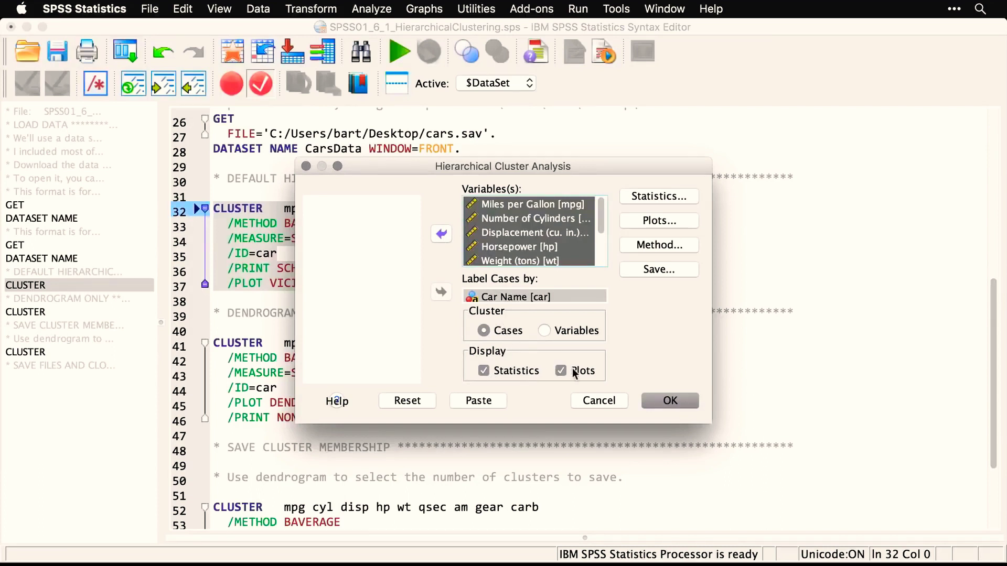
{"action": "left_click", "coordinate": [676, 400]}
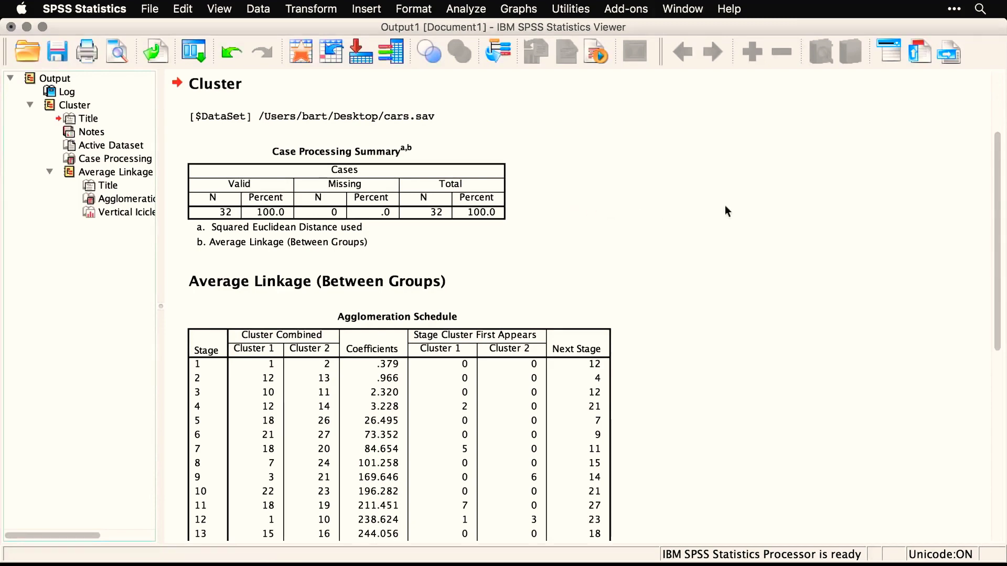
Examine the agglomeration schedule and the vertical icicle plot in the cluster output
{"action": "scroll", "coordinate": [726, 208], "scroll_direction": "down", "scroll_amount": 5}
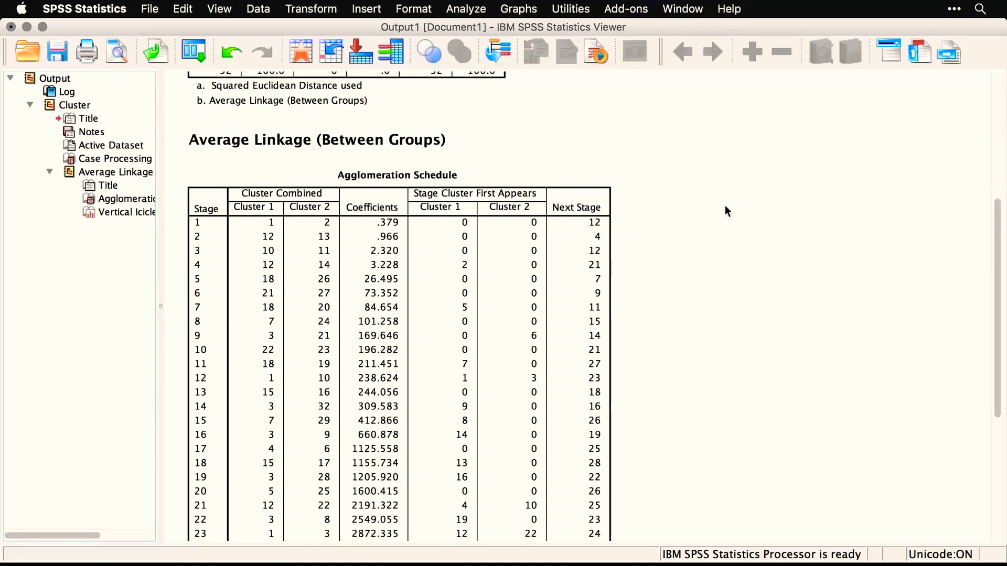
{"action": "left_click", "coordinate": [477, 303]}
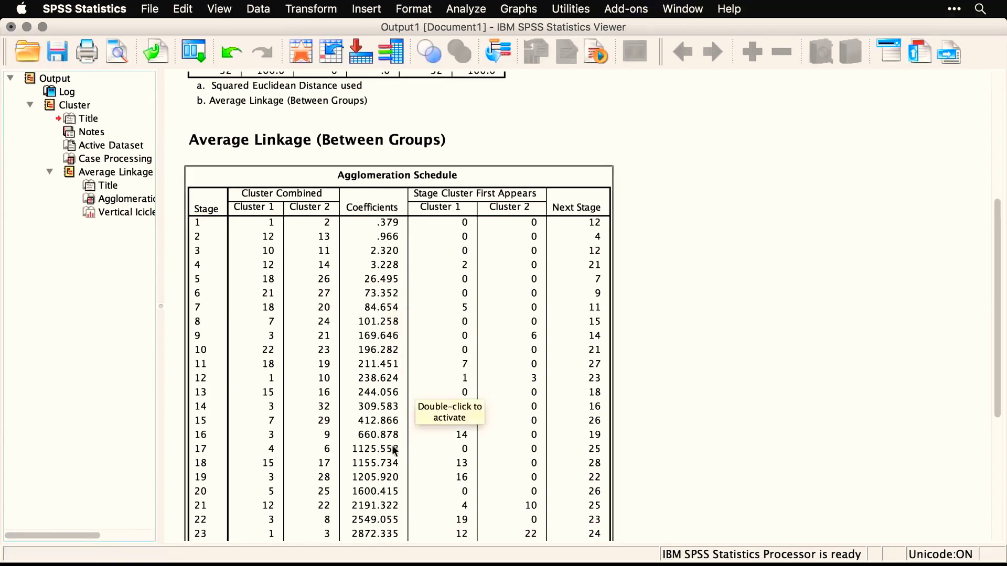
{"action": "left_click", "coordinate": [649, 433]}
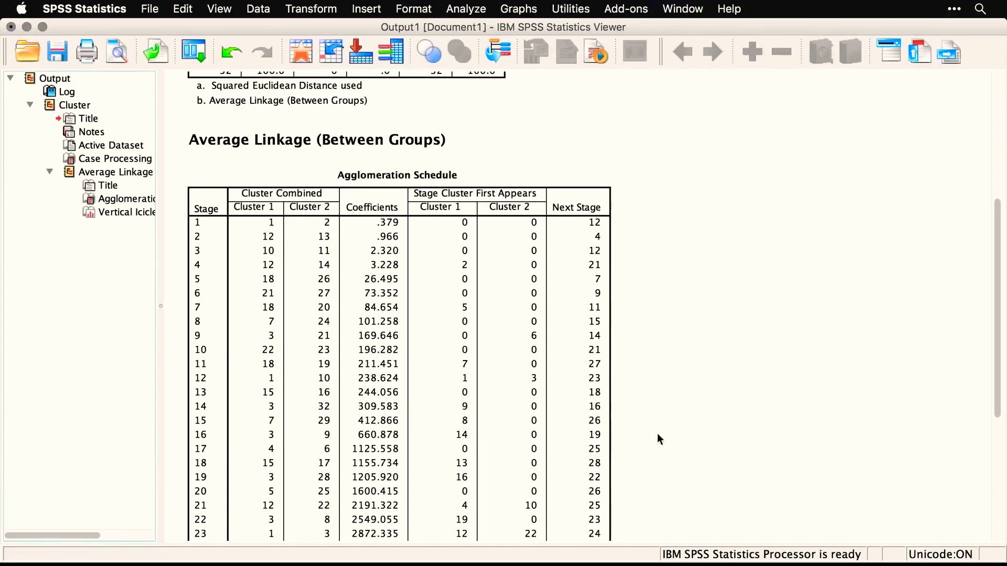
{"action": "scroll", "coordinate": [658, 434], "scroll_direction": "down", "scroll_amount": 3}
{"action": "scroll", "coordinate": [658, 435], "scroll_direction": "down", "scroll_amount": 2}
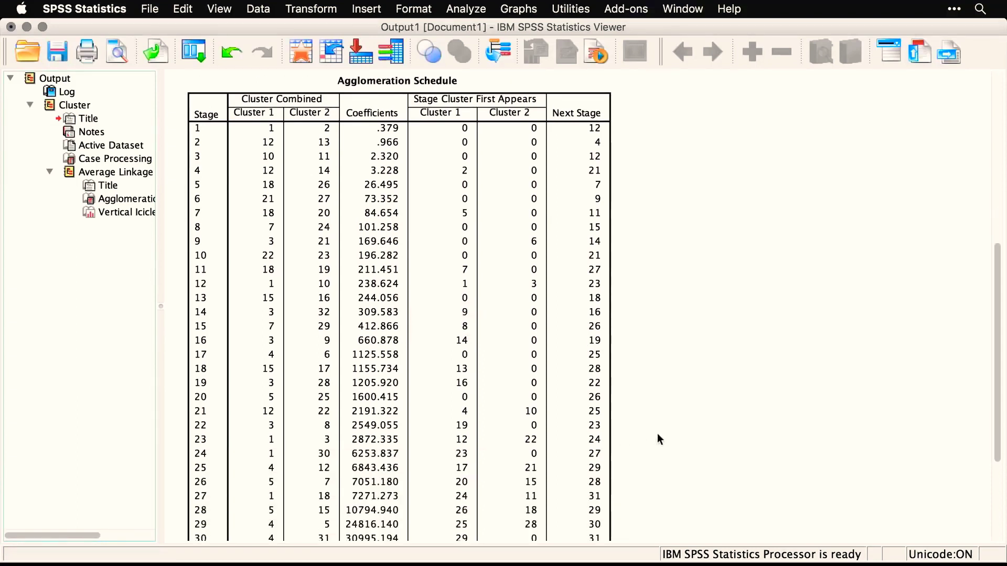
{"action": "scroll", "coordinate": [658, 435], "scroll_direction": "down", "scroll_amount": 5}
{"action": "scroll", "coordinate": [659, 439], "scroll_direction": "down", "scroll_amount": 10}
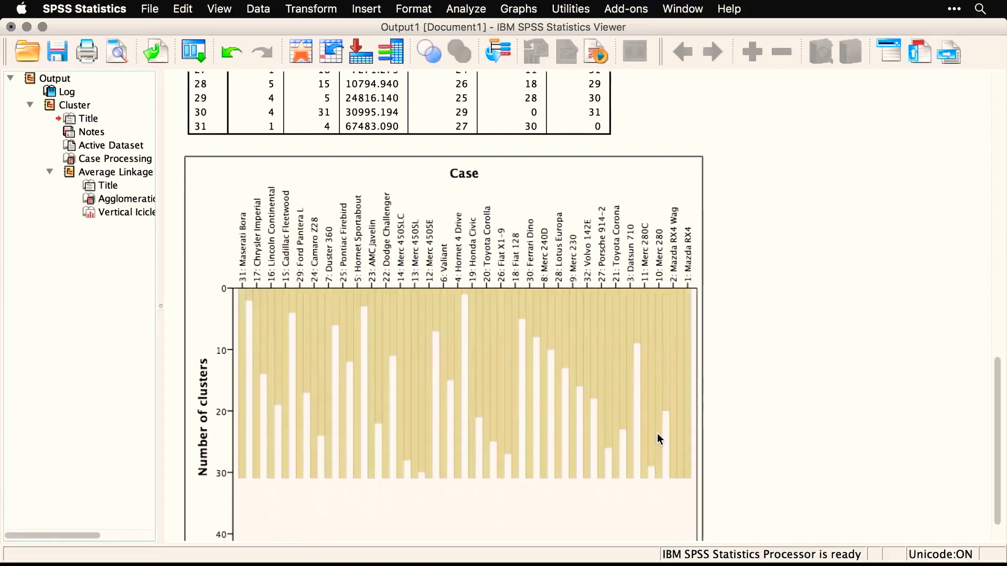
Delete all results from the output viewer and recall the Hierarchical Cluster Analysis dialog
{"action": "left_click", "coordinate": [28, 85]}
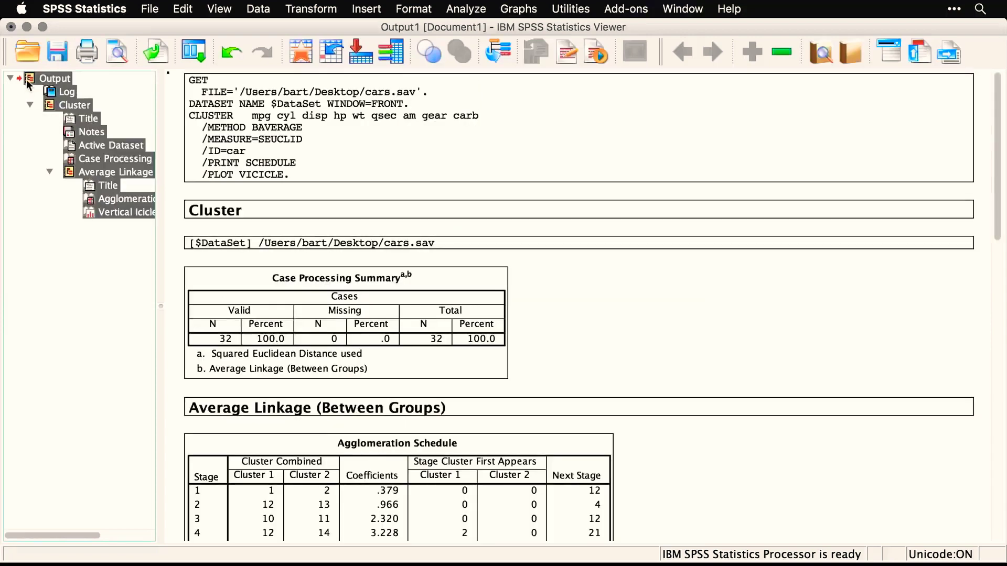
{"action": "key", "text": "Delete"}
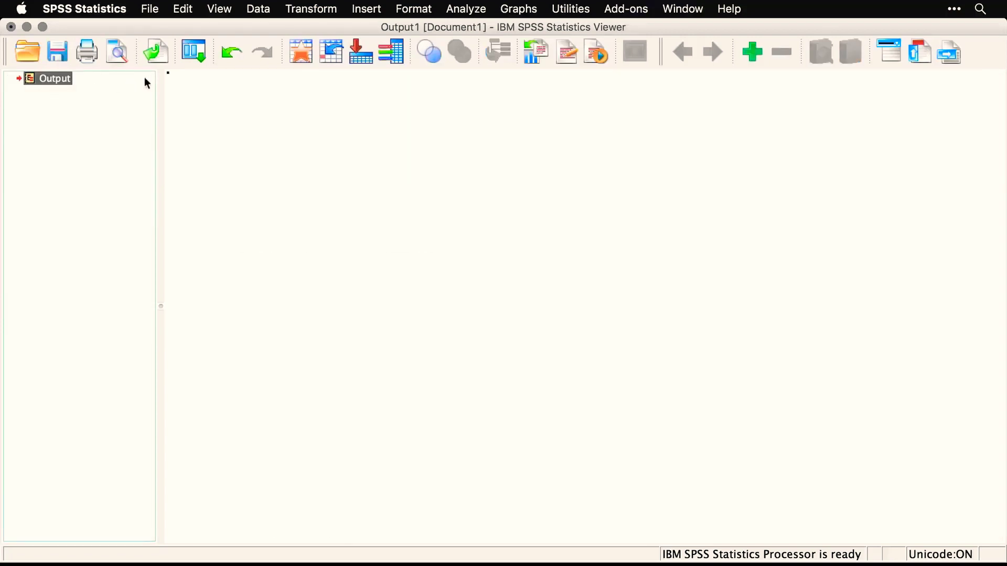
{"action": "left_click", "coordinate": [195, 58]}
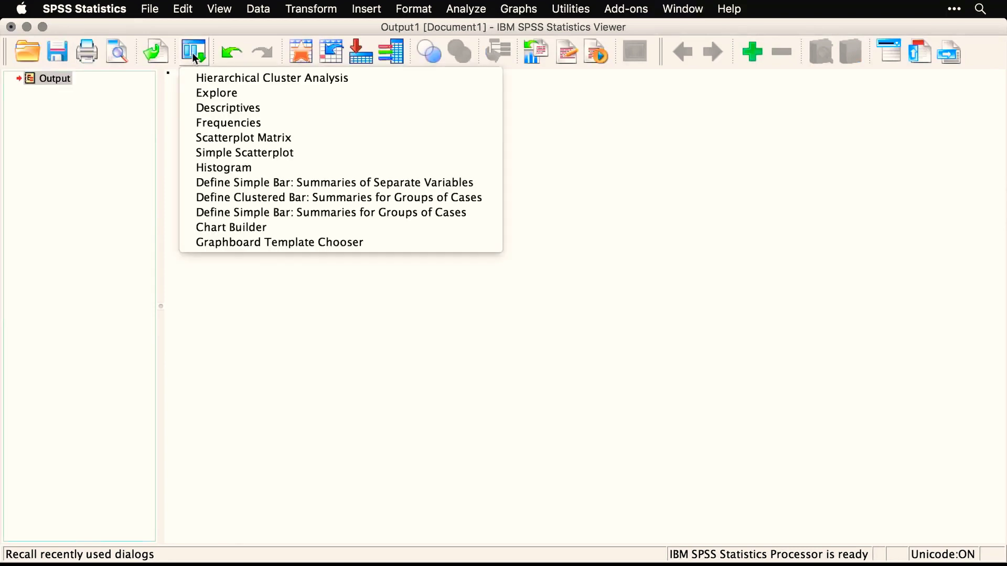
{"action": "left_click", "coordinate": [207, 79]}
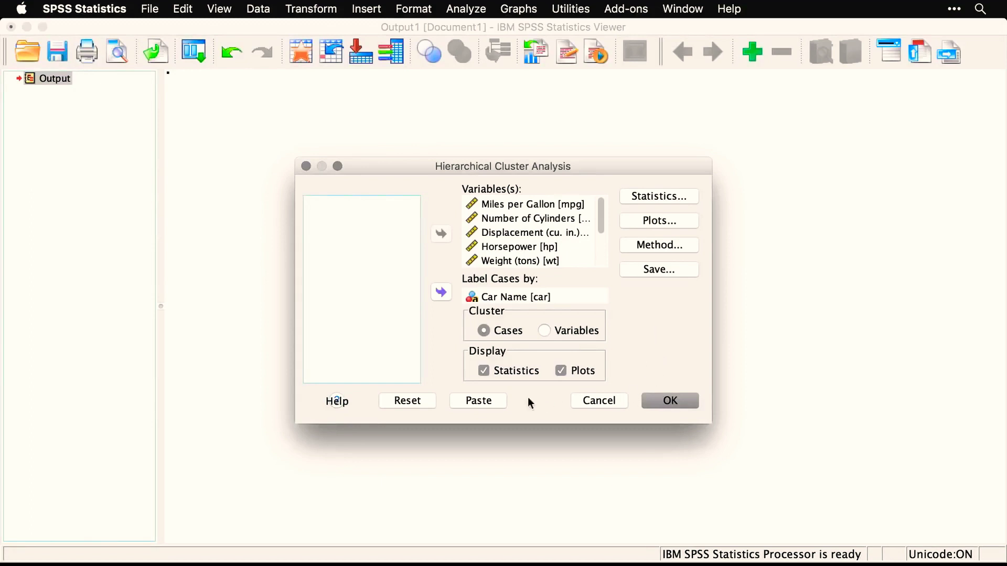
Rerun the cluster analysis with Statistics display off, the Dendrogram plot on and the icicle plot set to None
{"action": "left_click", "coordinate": [484, 371]}
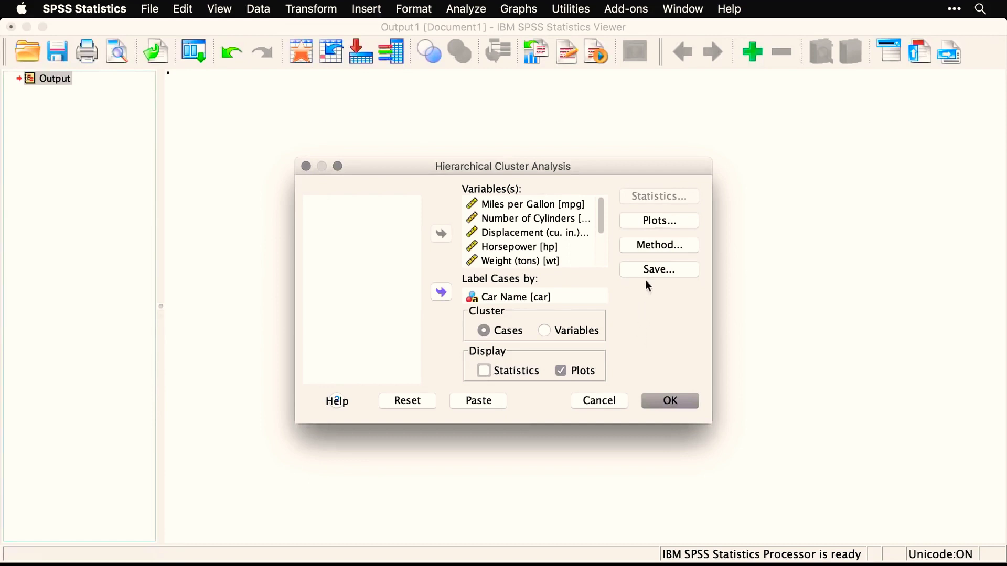
{"action": "left_click", "coordinate": [649, 222]}
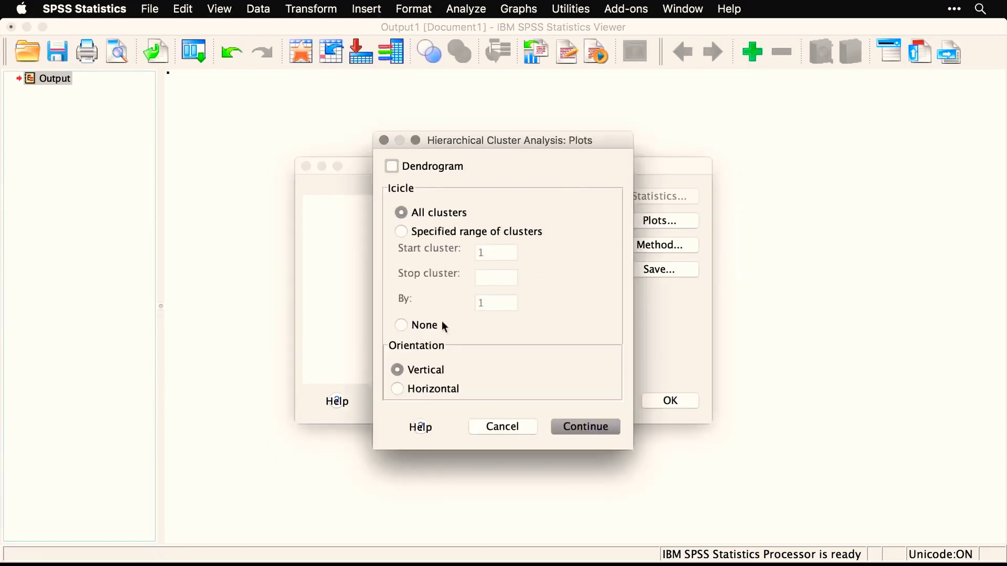
{"action": "left_click", "coordinate": [401, 326]}
{"action": "left_click", "coordinate": [392, 167]}
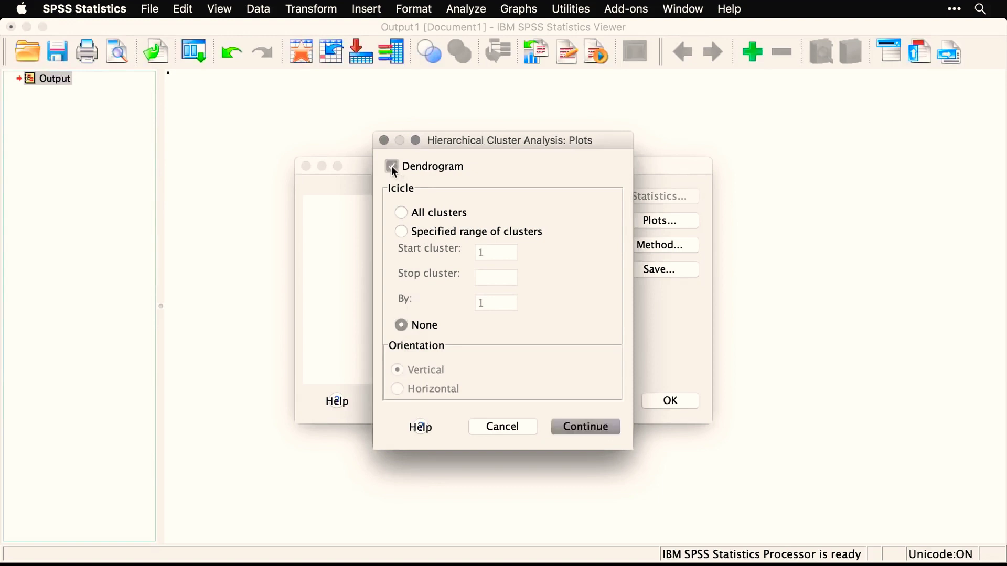
{"action": "left_click", "coordinate": [595, 431]}
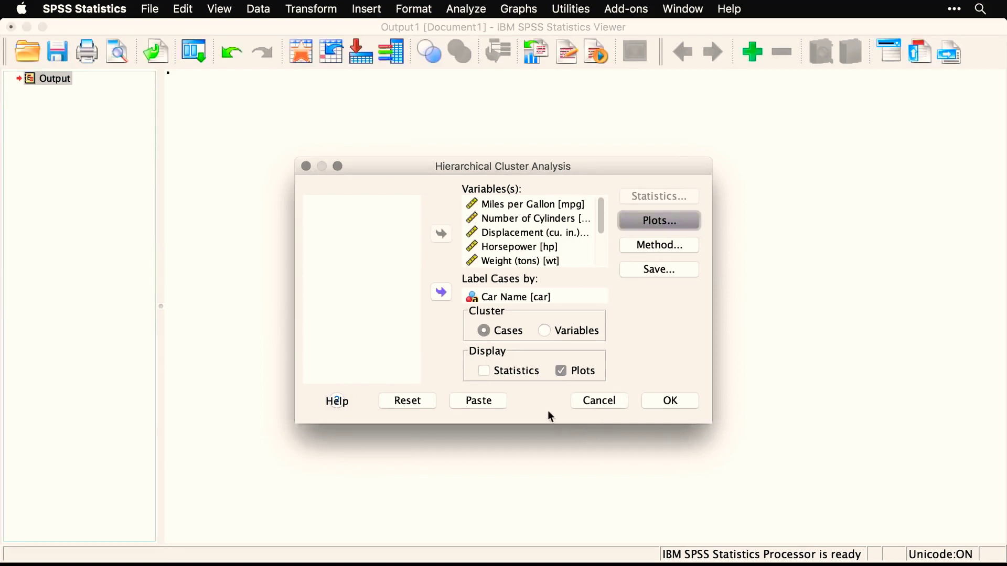
{"action": "left_click", "coordinate": [678, 401]}
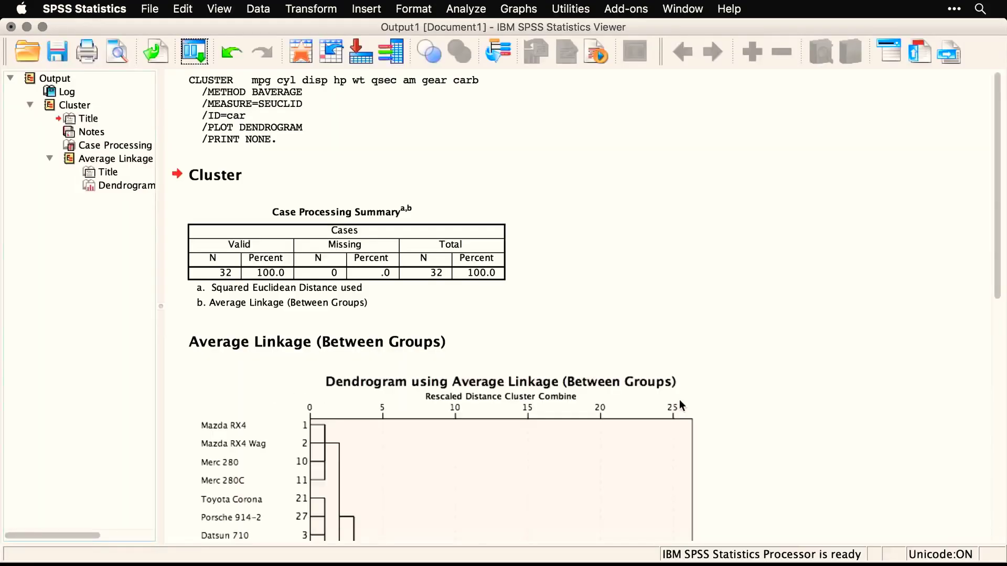
Examine the average linkage dendrogram from Mazda RX4 to Maserati Bora to see how the cars group into clusters
{"action": "scroll", "coordinate": [678, 399], "scroll_direction": "down", "scroll_amount": 5}
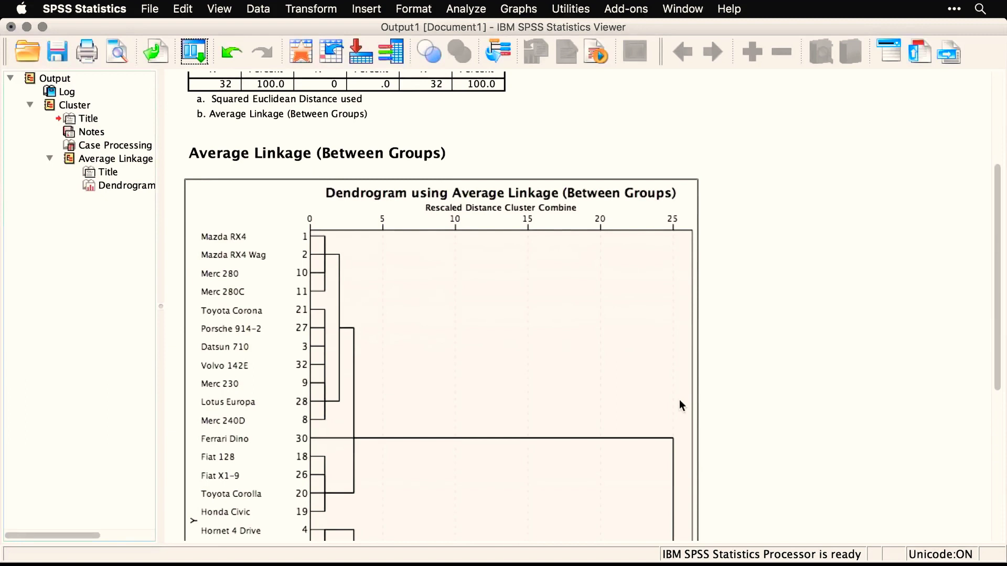
{"action": "scroll", "coordinate": [679, 400], "scroll_direction": "down", "scroll_amount": 2}
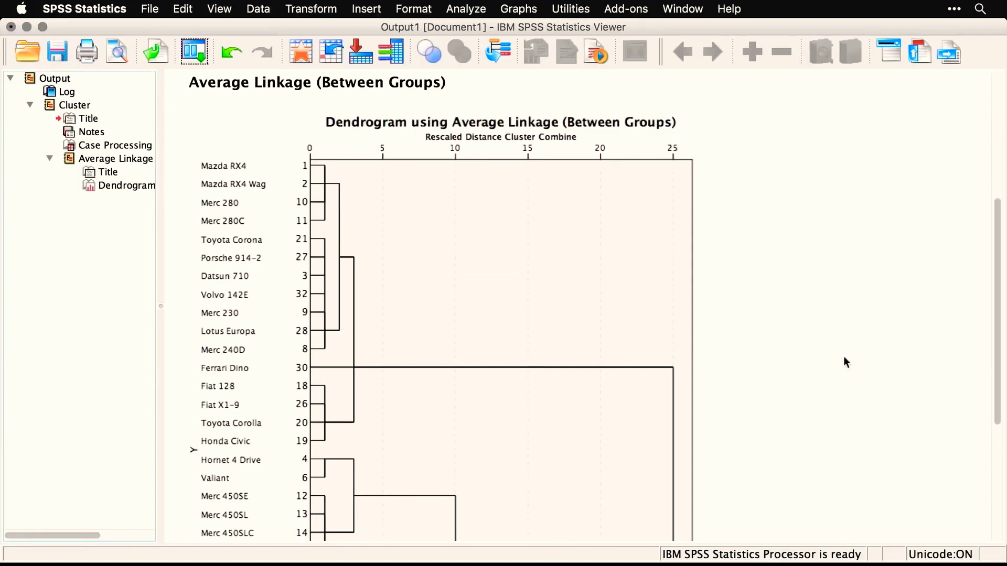
{"action": "scroll", "coordinate": [844, 357], "scroll_direction": "down", "scroll_amount": 6}
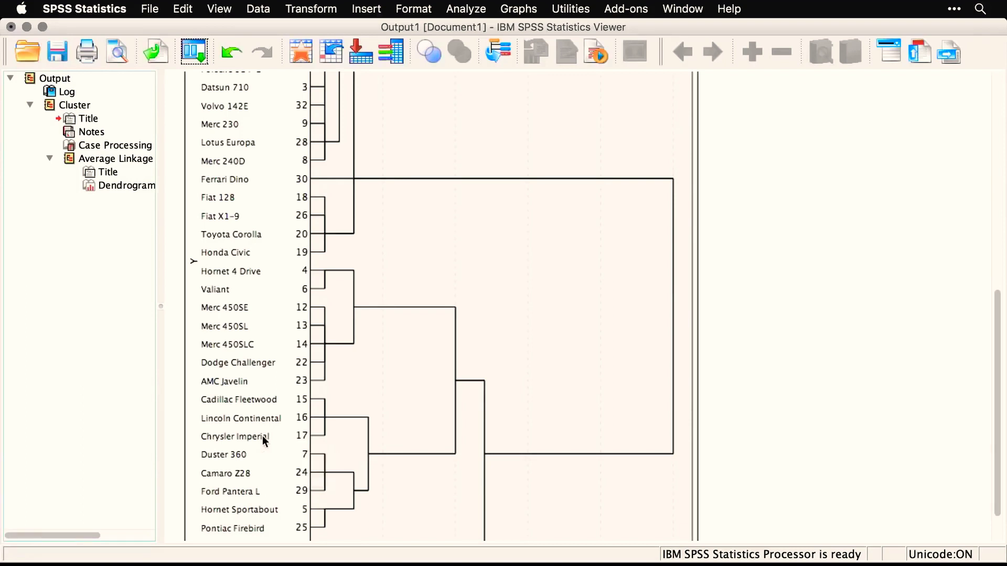
{"action": "scroll", "coordinate": [265, 441], "scroll_direction": "down", "scroll_amount": 3}
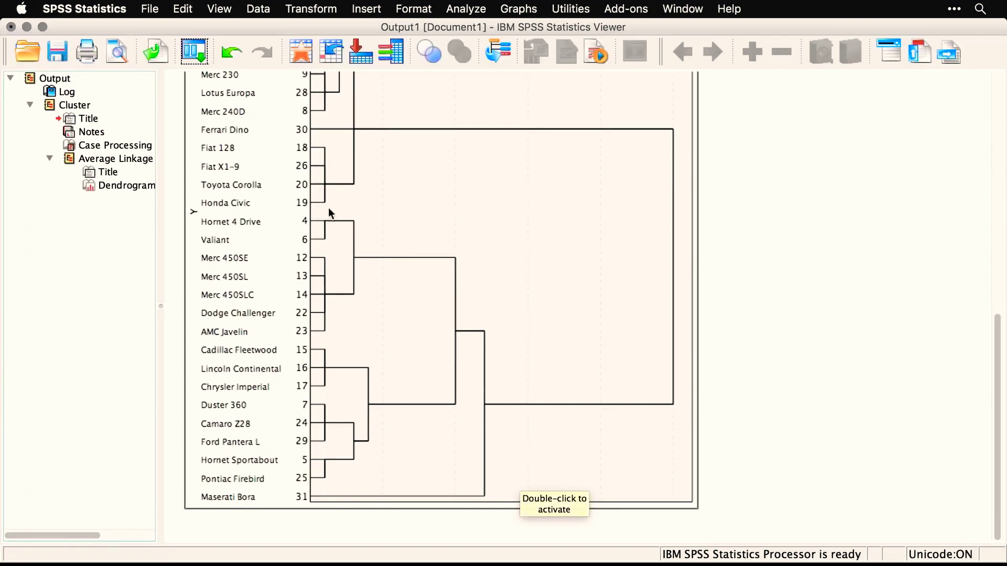
{"action": "scroll", "coordinate": [376, 223], "scroll_direction": "up", "scroll_amount": 3}
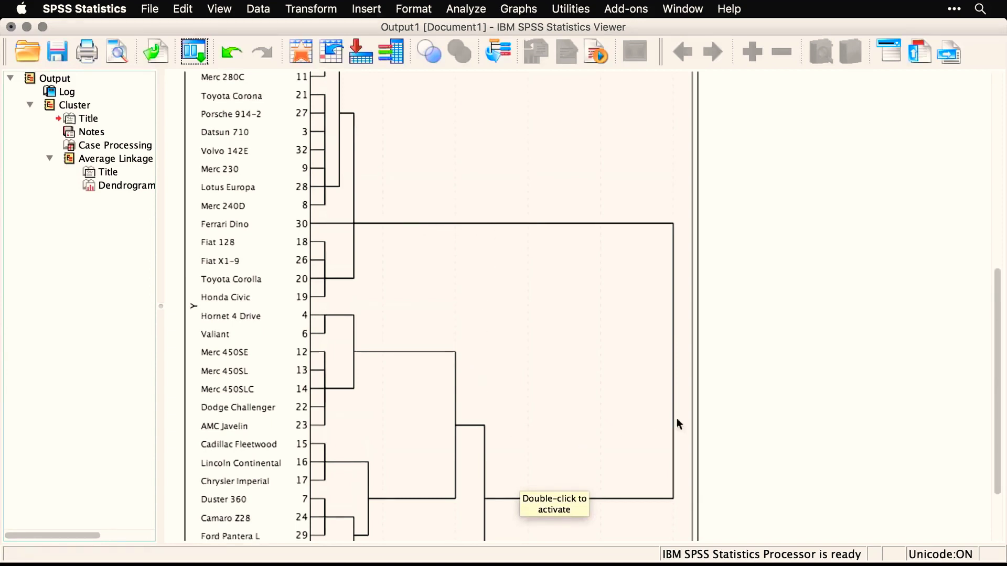
{"action": "left_click", "coordinate": [784, 403]}
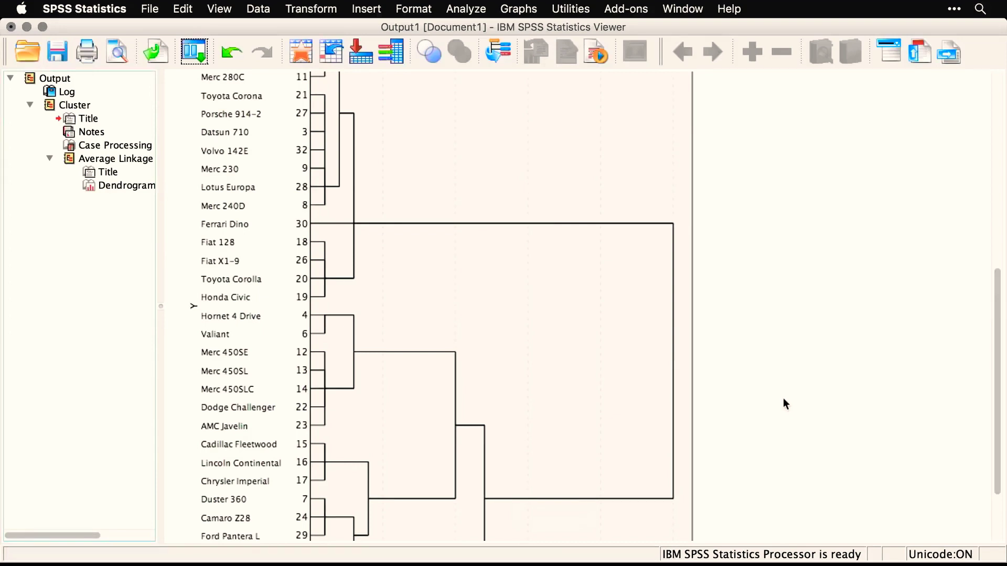
{"action": "scroll", "coordinate": [783, 399], "scroll_direction": "down", "scroll_amount": 5}
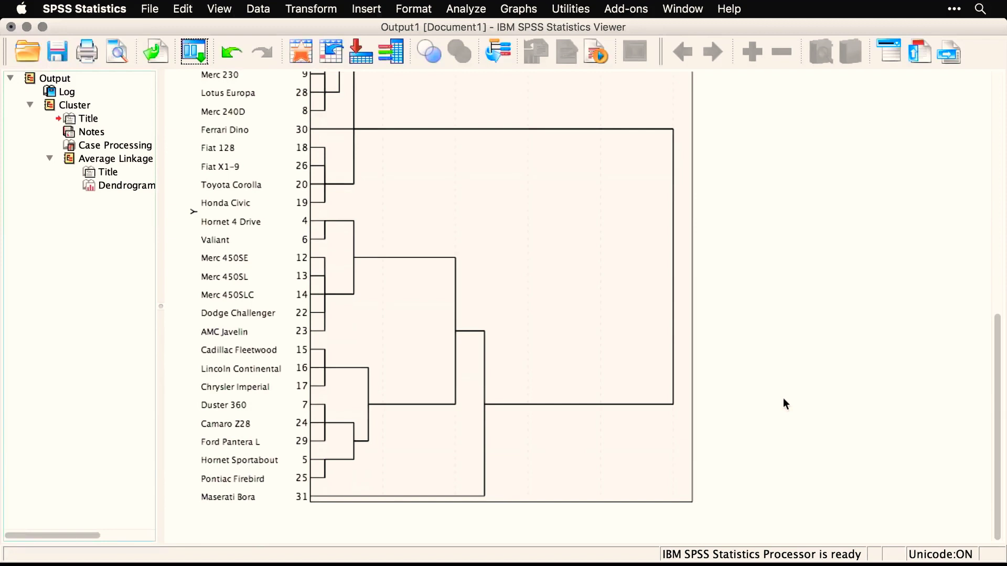
{"action": "scroll", "coordinate": [784, 399], "scroll_direction": "up", "scroll_amount": 10}
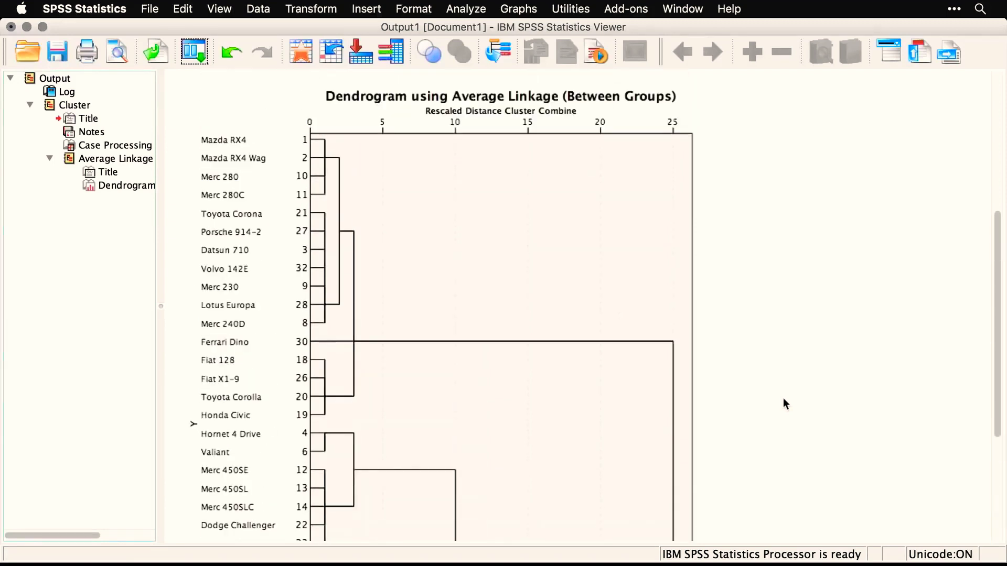
{"action": "scroll", "coordinate": [783, 399], "scroll_direction": "down", "scroll_amount": 10}
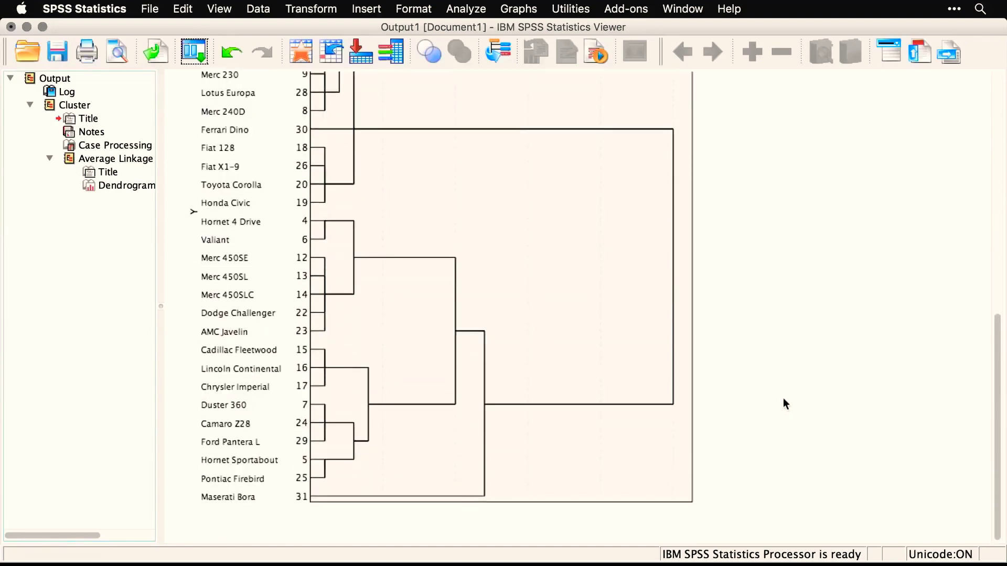
Compare the upper and lower branches of the dendrogram, including Ferrari Dino and Maserati Bora, to judge how many clusters to keep
{"action": "scroll", "coordinate": [785, 403], "scroll_direction": "up", "scroll_amount": 9}
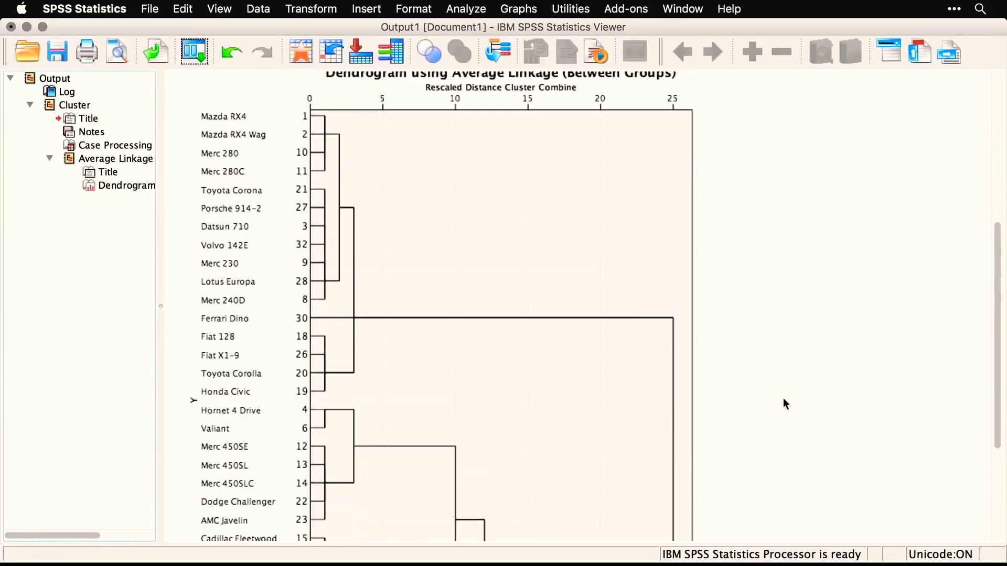
{"action": "scroll", "coordinate": [785, 403], "scroll_direction": "down", "scroll_amount": 5}
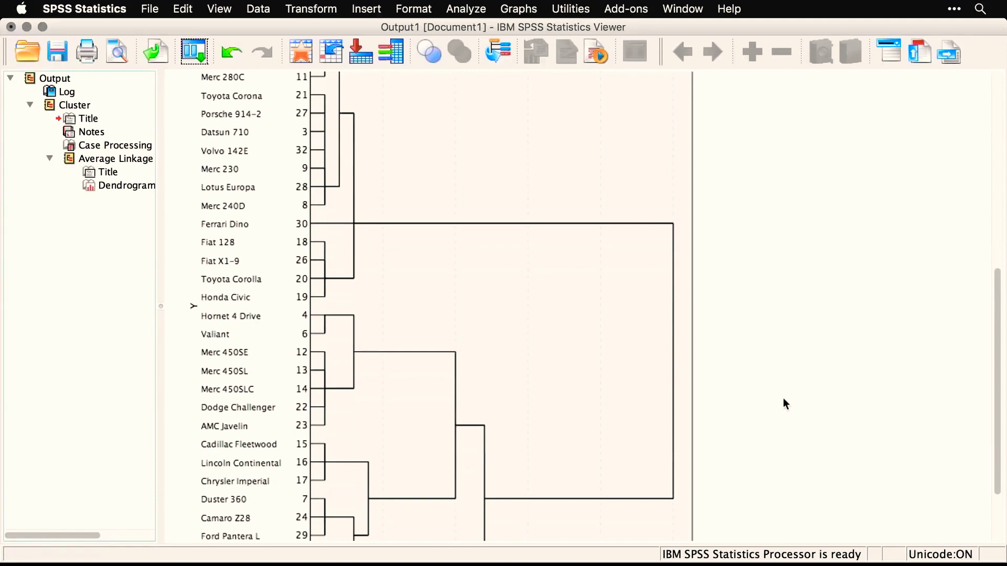
{"action": "left_click", "coordinate": [424, 296]}
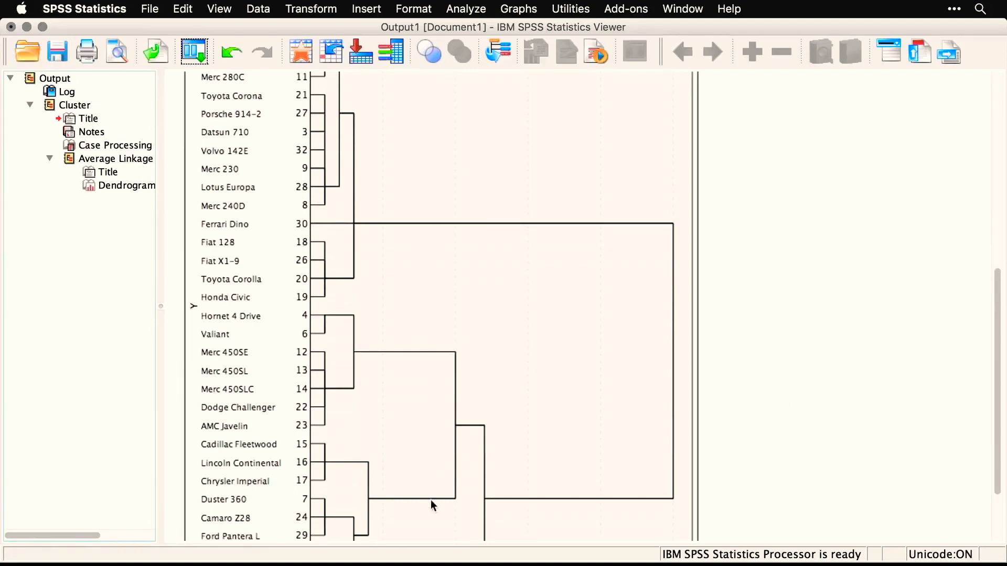
{"action": "scroll", "coordinate": [430, 500], "scroll_direction": "down", "scroll_amount": 5}
{"action": "left_click", "coordinate": [898, 263]}
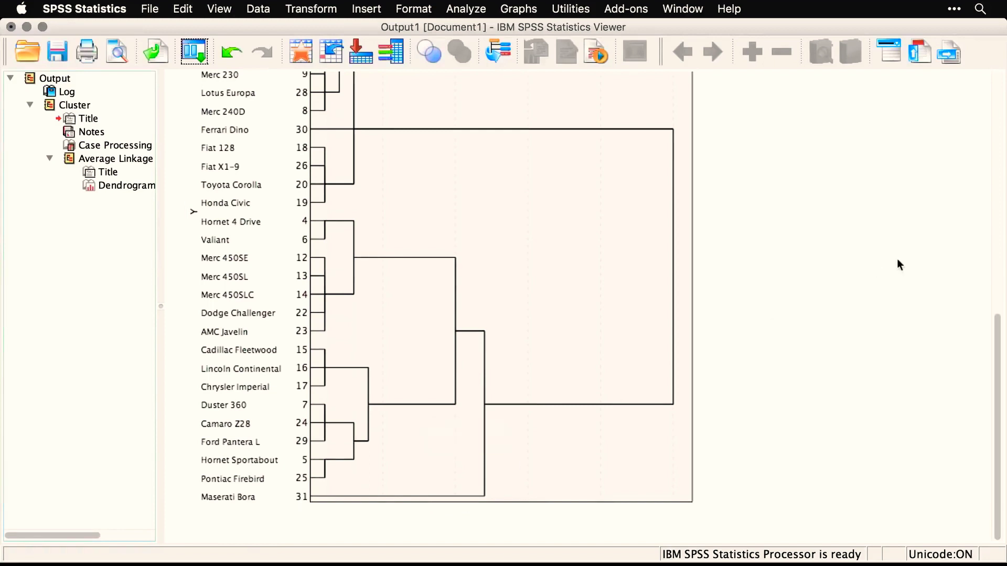
{"action": "left_click", "coordinate": [897, 261]}
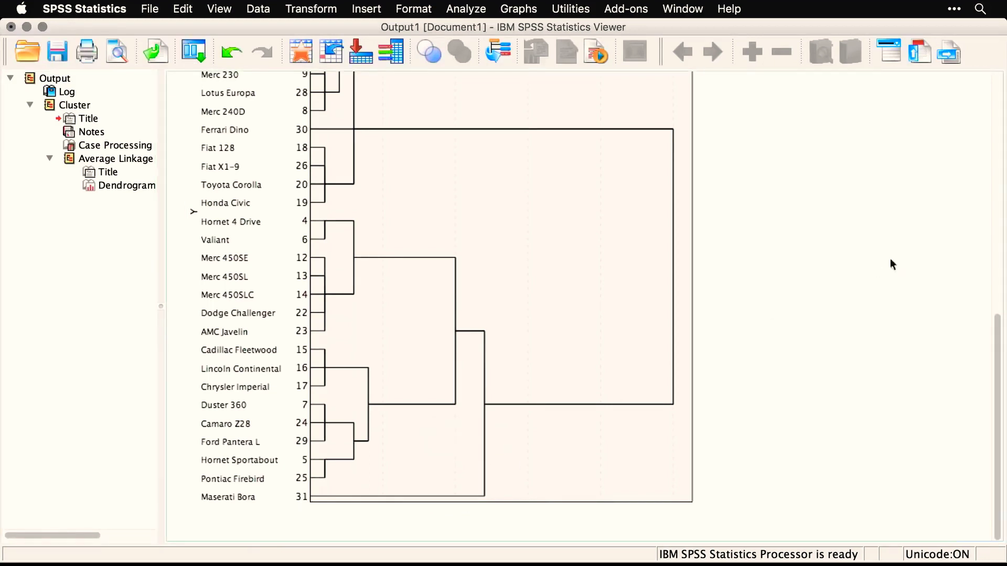
Recall the Hierarchical Cluster Analysis dialog and set it to save cluster membership as a single solution with 4 clusters
{"action": "left_click", "coordinate": [200, 54]}
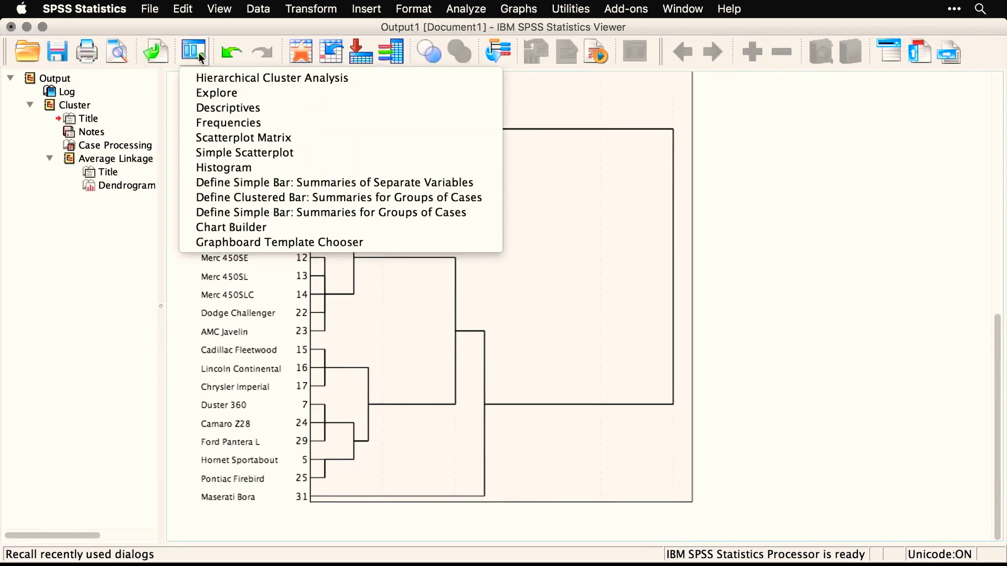
{"action": "left_click", "coordinate": [210, 79]}
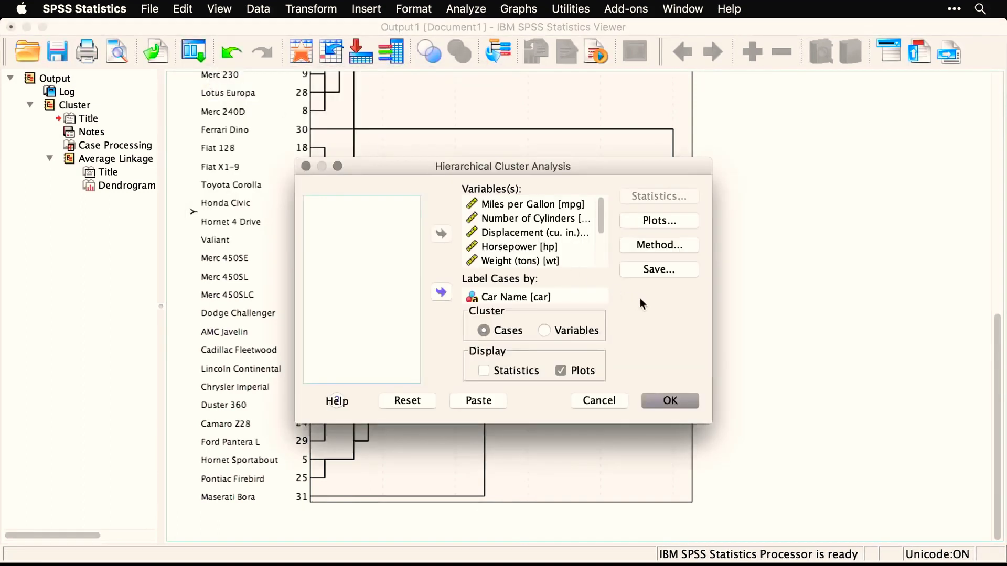
{"action": "left_click", "coordinate": [667, 270]}
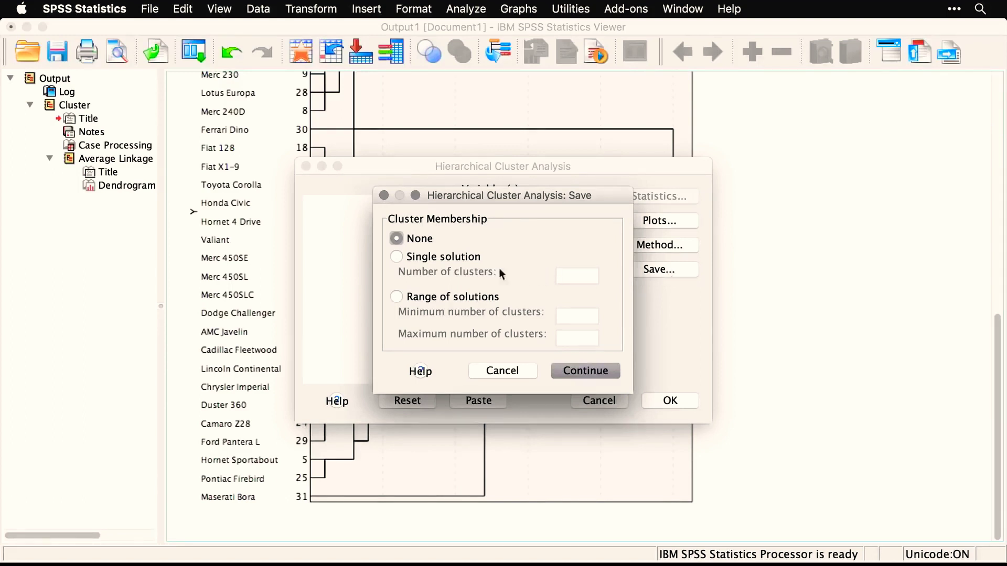
{"action": "left_click", "coordinate": [396, 257]}
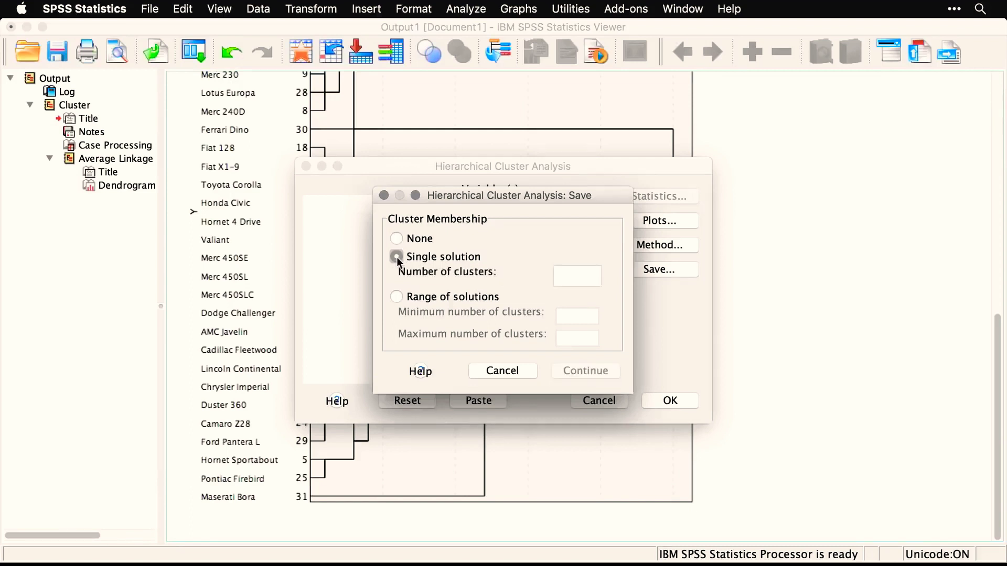
{"action": "left_click", "coordinate": [566, 280]}
{"action": "type", "text": "4"}
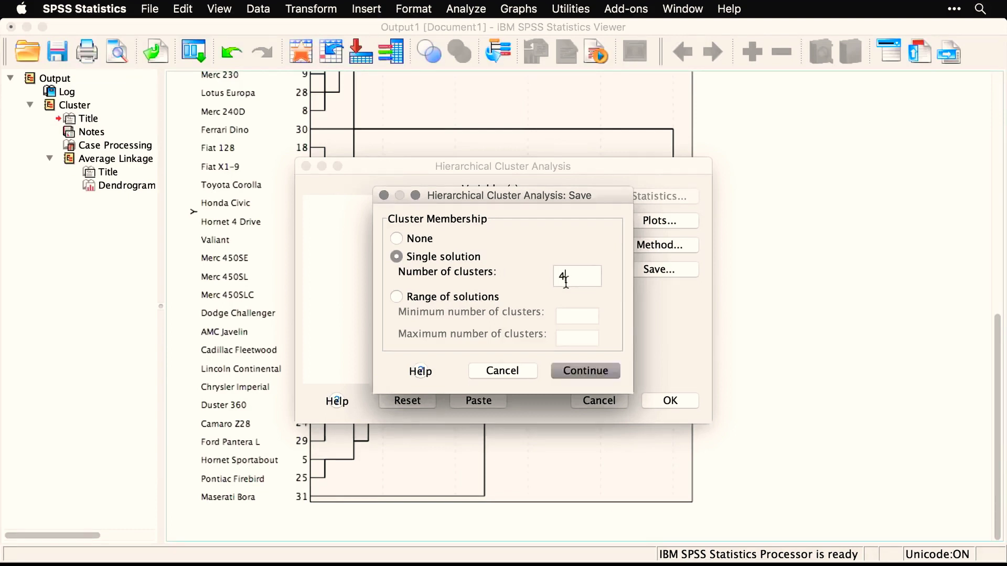
{"action": "left_click", "coordinate": [592, 373]}
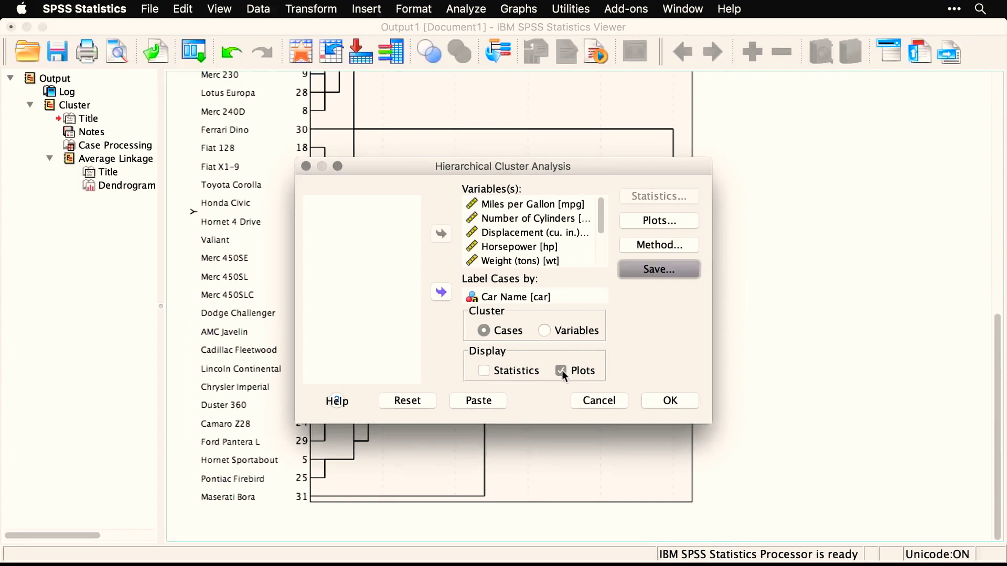
Turn off the Plots display and run the cluster analysis
{"action": "left_click", "coordinate": [560, 370]}
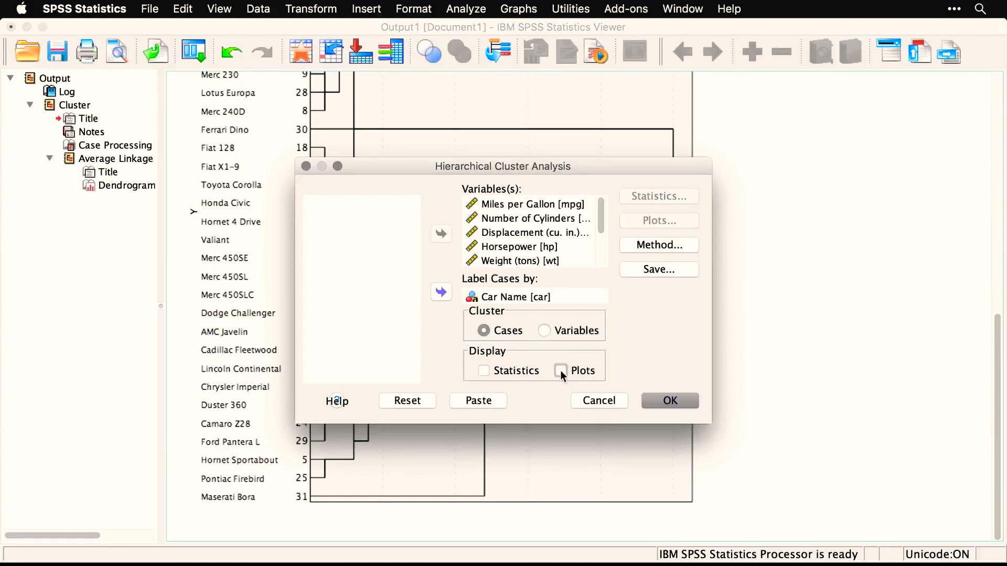
{"action": "left_click", "coordinate": [671, 400]}
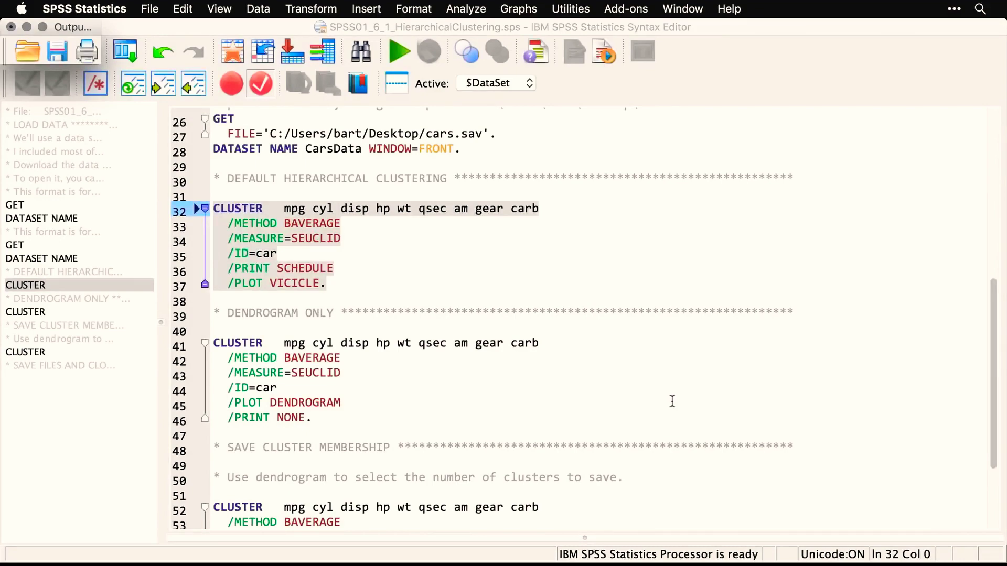
{"action": "left_click", "coordinate": [396, 455]}
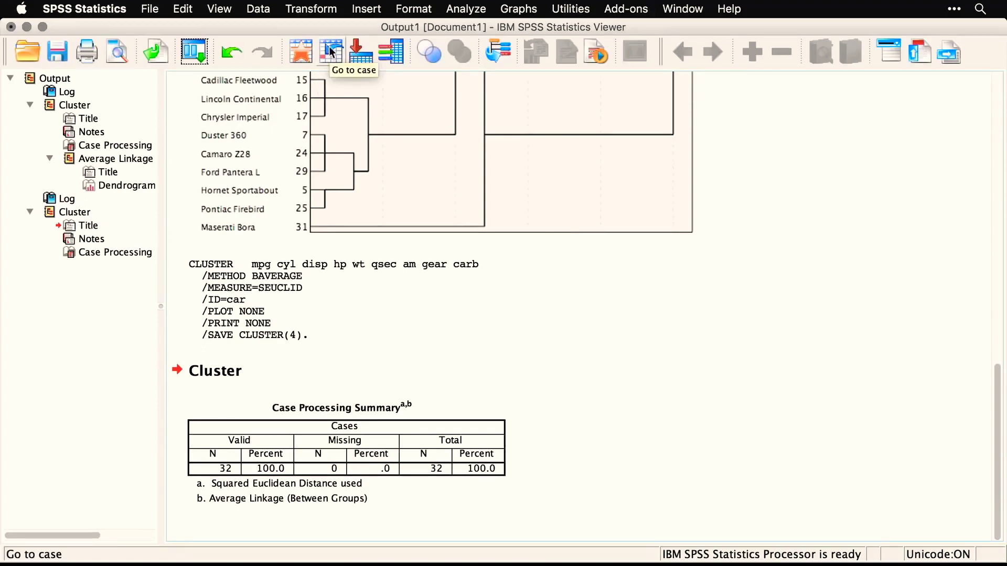
Inspect the saved CLU4_1 cluster memberships for all cars in the Data Editor, including the Maserati Bora case
{"action": "left_click", "coordinate": [302, 49]}
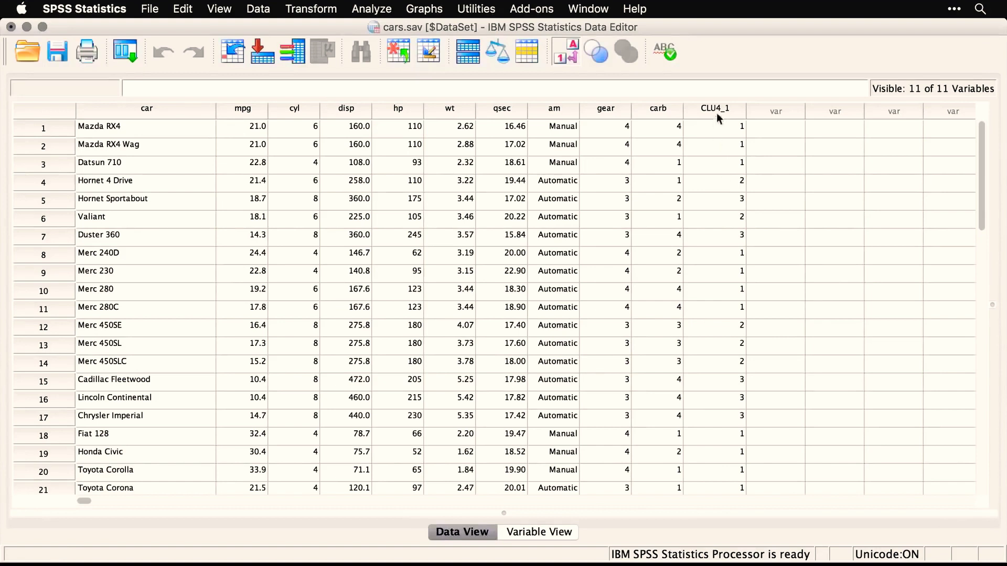
{"action": "left_click", "coordinate": [727, 110]}
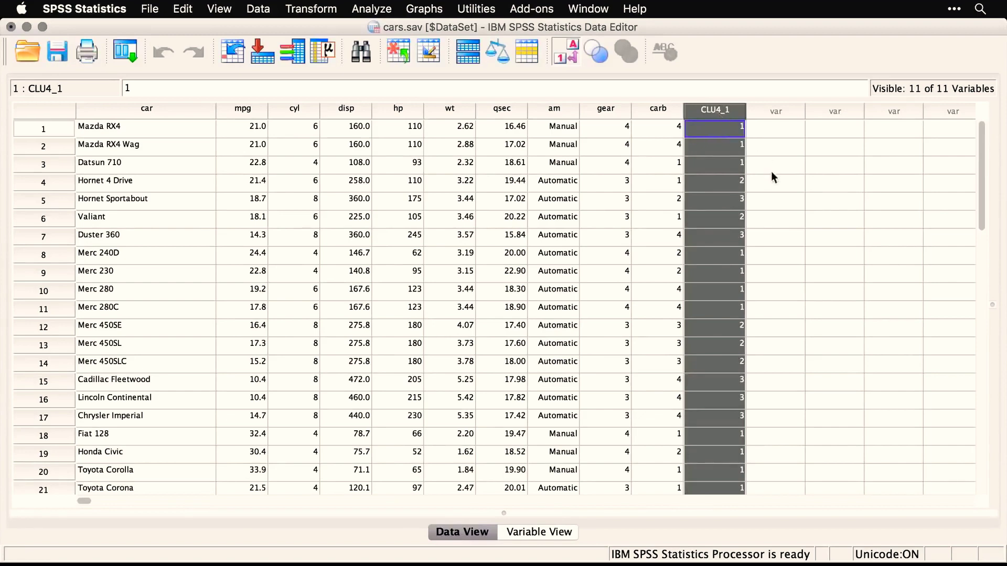
{"action": "scroll", "coordinate": [769, 234], "scroll_direction": "down", "scroll_amount": 6}
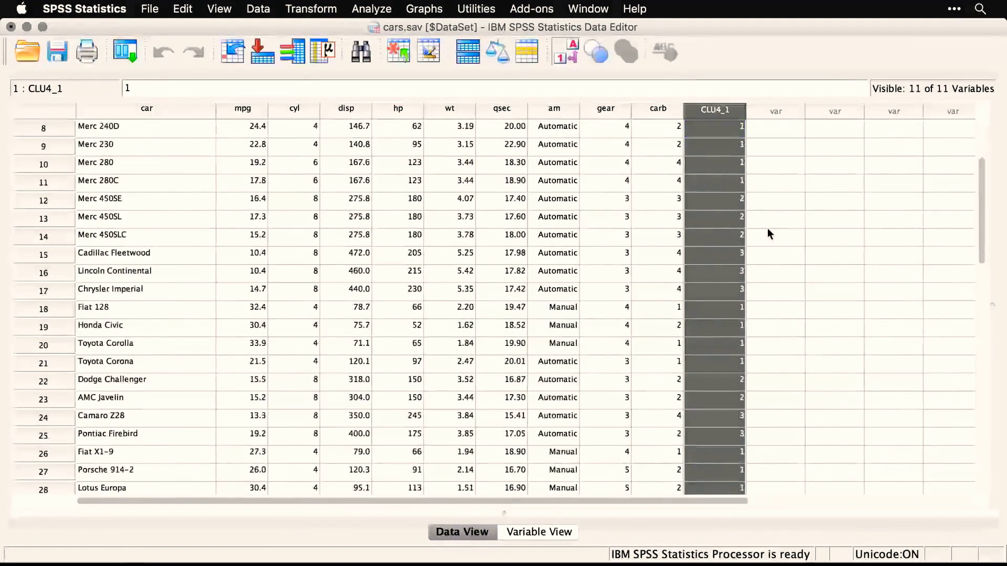
{"action": "scroll", "coordinate": [769, 234], "scroll_direction": "down", "scroll_amount": 2}
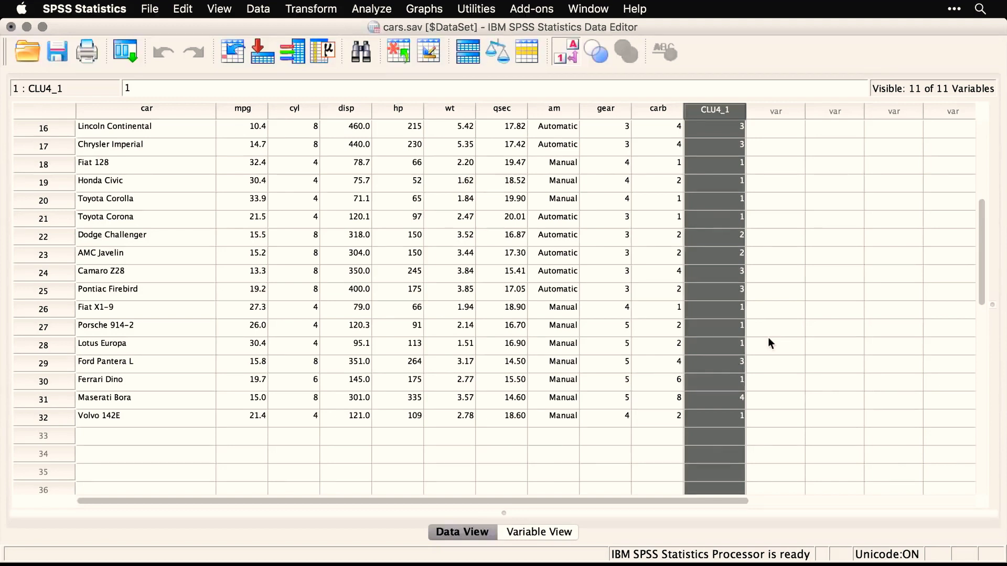
{"action": "left_click", "coordinate": [43, 401]}
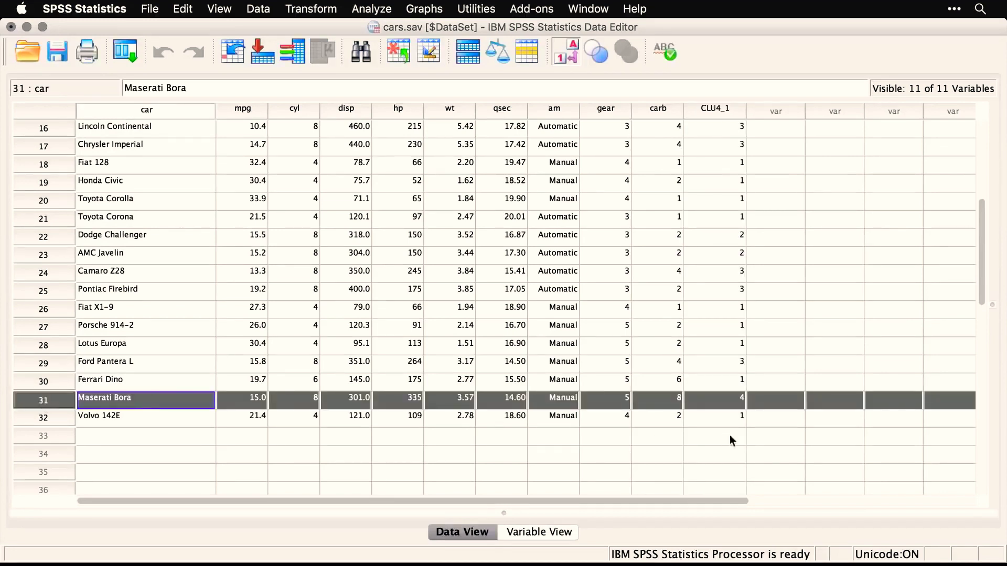
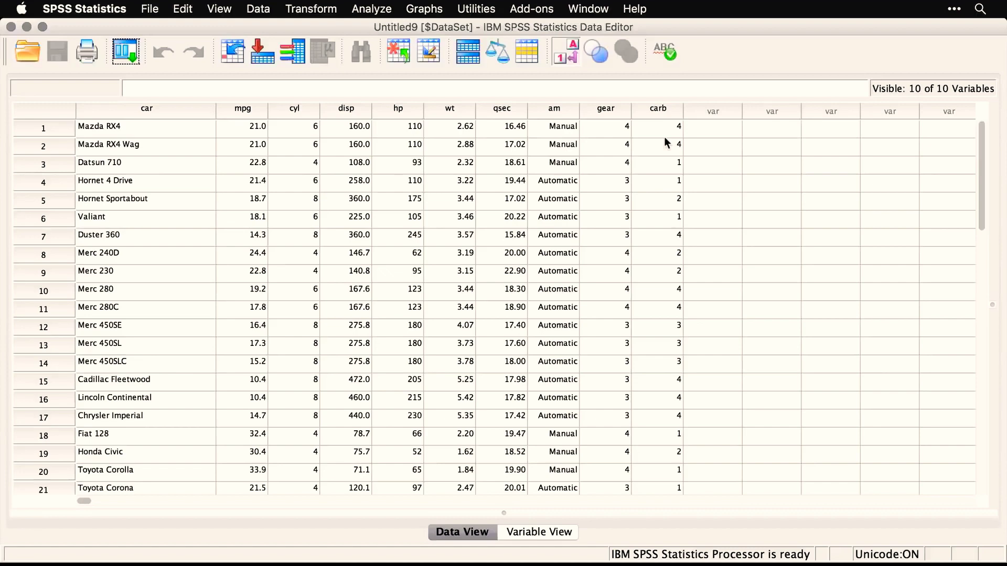
Look over the cars data down to the last case and switch to the SPSS01_6_2_FactorAnalysis.sps syntax
{"action": "scroll", "coordinate": [664, 137], "scroll_direction": "down", "scroll_amount": 5}
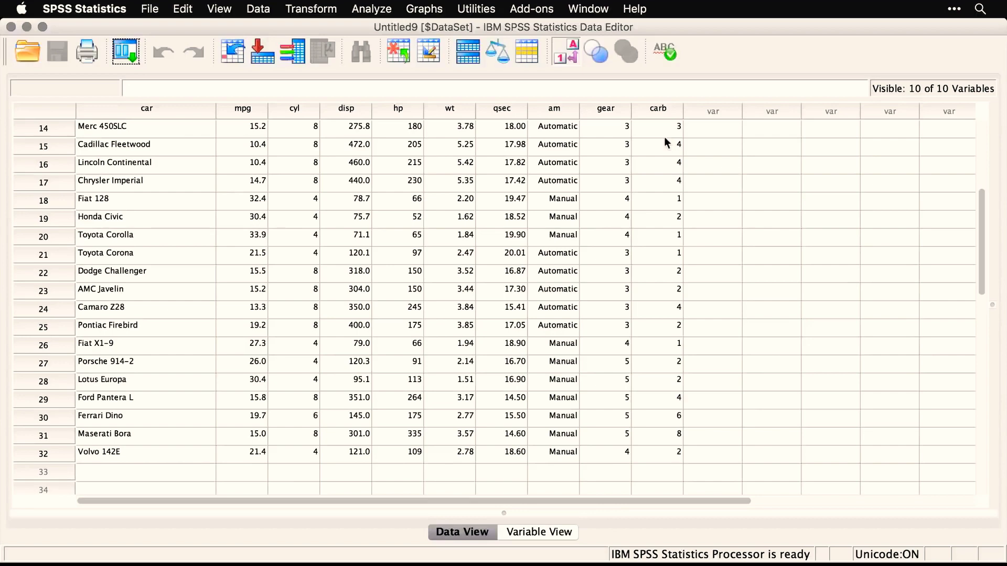
{"action": "key", "text": "super+grave"}
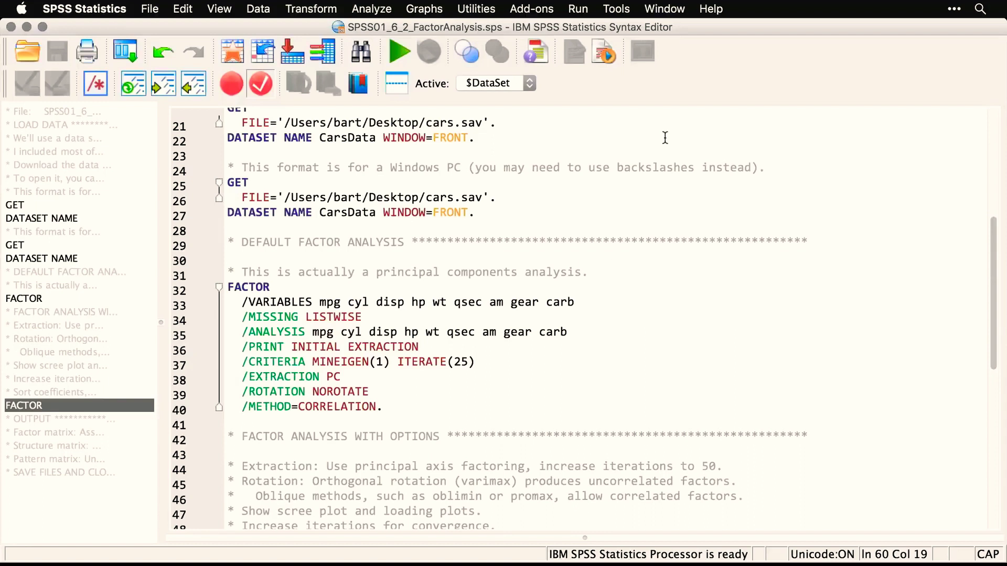
{"action": "left_click", "coordinate": [665, 137]}
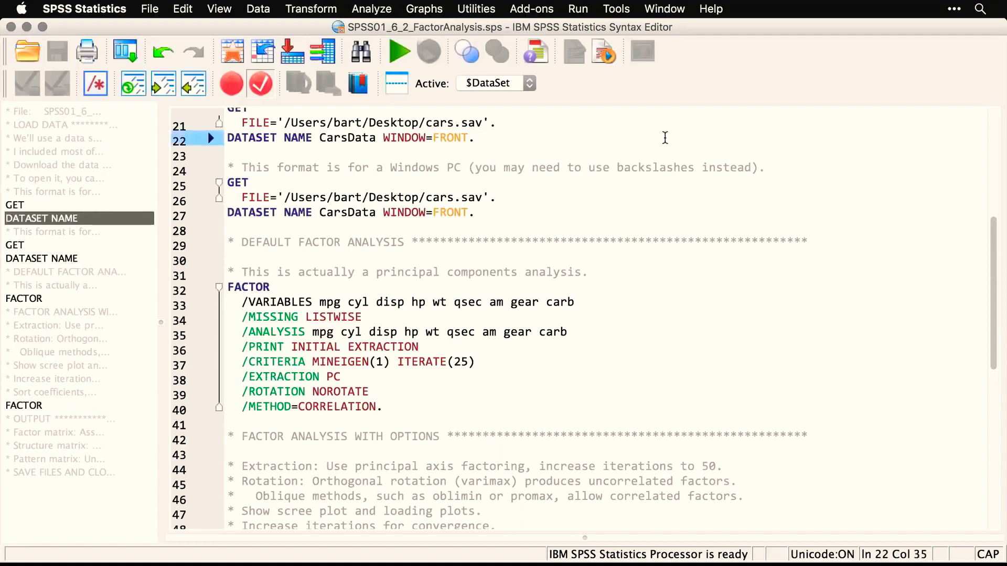
Run a default factor analysis on all variables from Miles per Gallon through Number of Carburetors, leaving out Car Name
{"action": "left_click", "coordinate": [378, 12]}
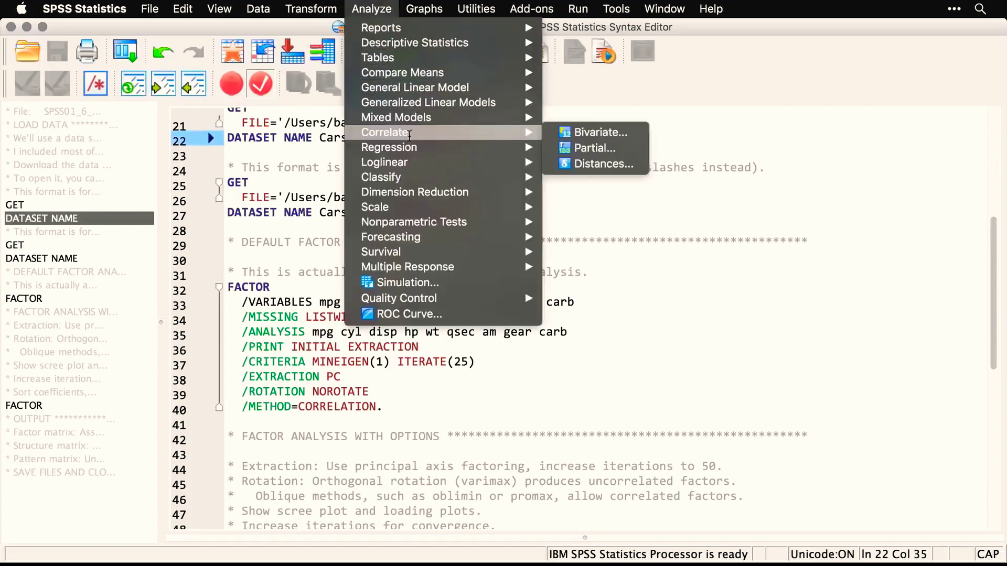
{"action": "mouse_move", "coordinate": [440, 193]}
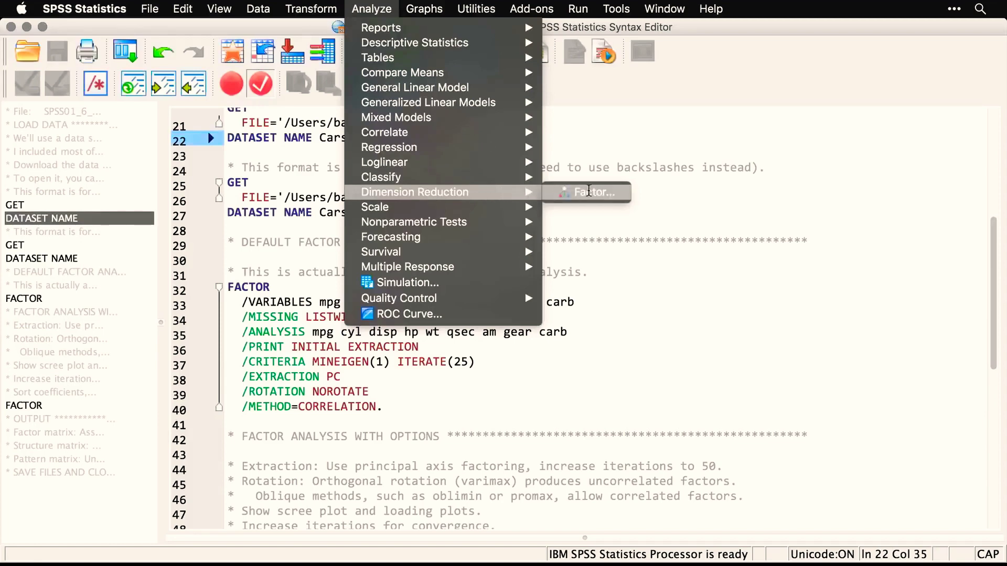
{"action": "left_click", "coordinate": [589, 192]}
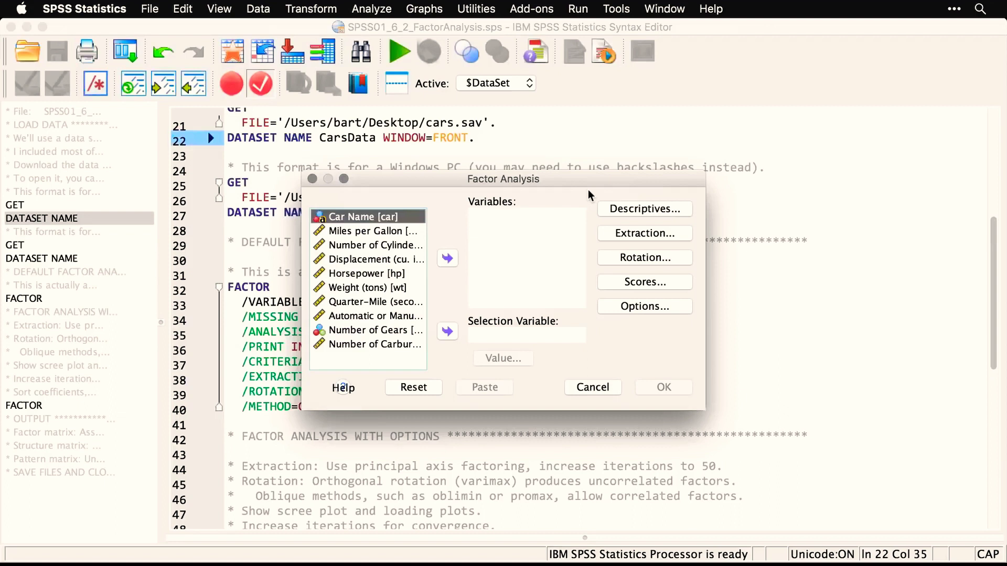
{"action": "left_click", "coordinate": [397, 234]}
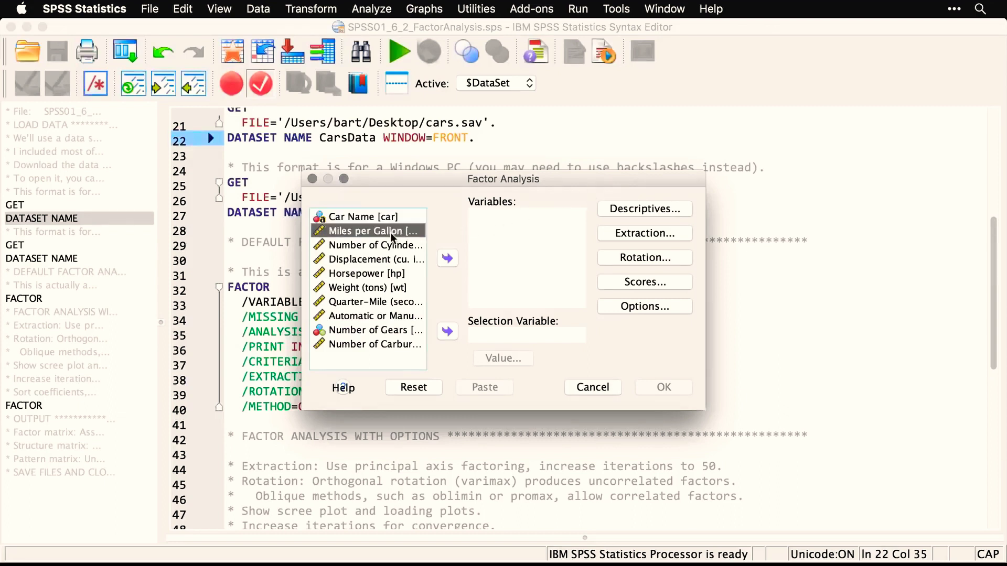
{"action": "left_click", "coordinate": [362, 345], "text": "shift"}
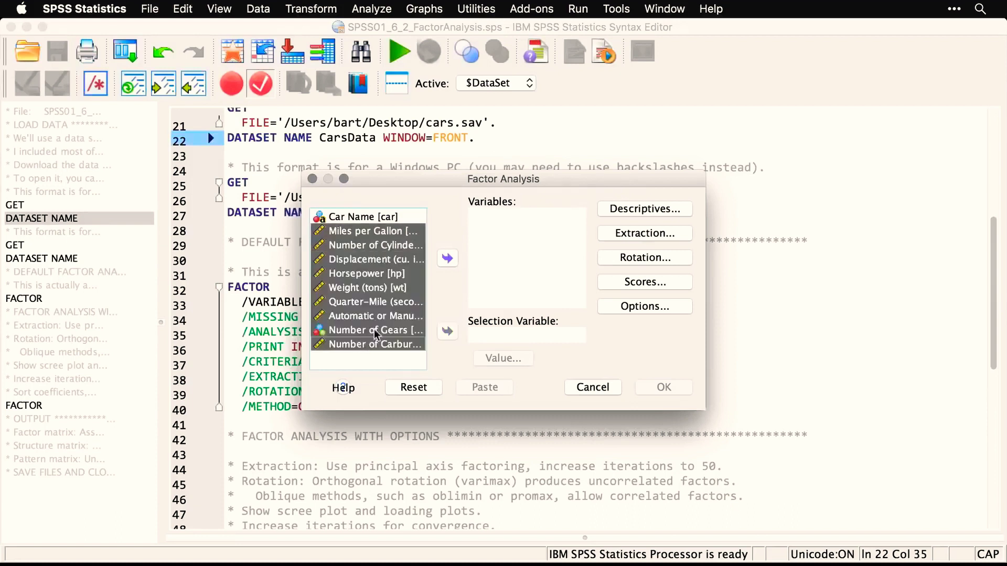
{"action": "left_click", "coordinate": [443, 260]}
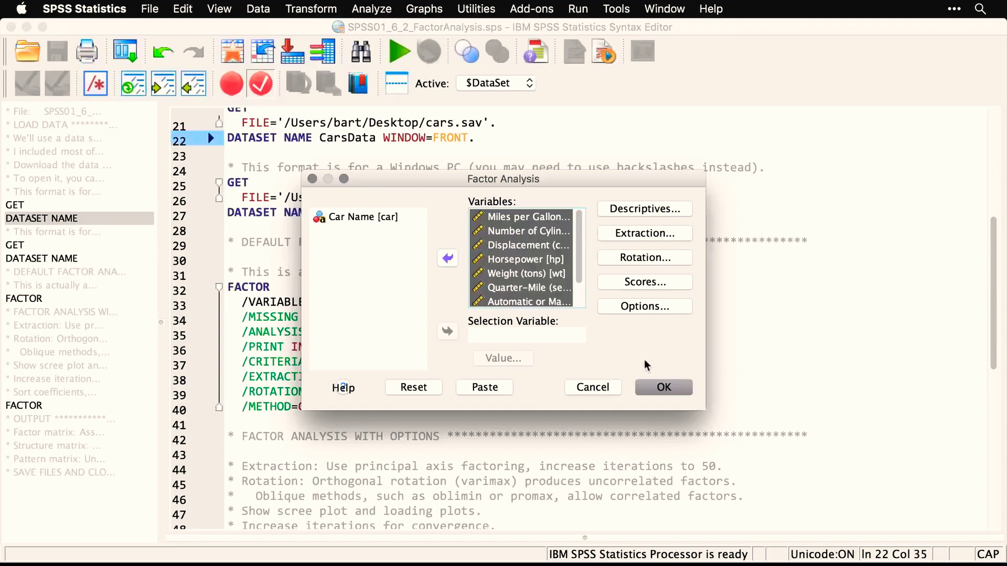
{"action": "left_click", "coordinate": [663, 388]}
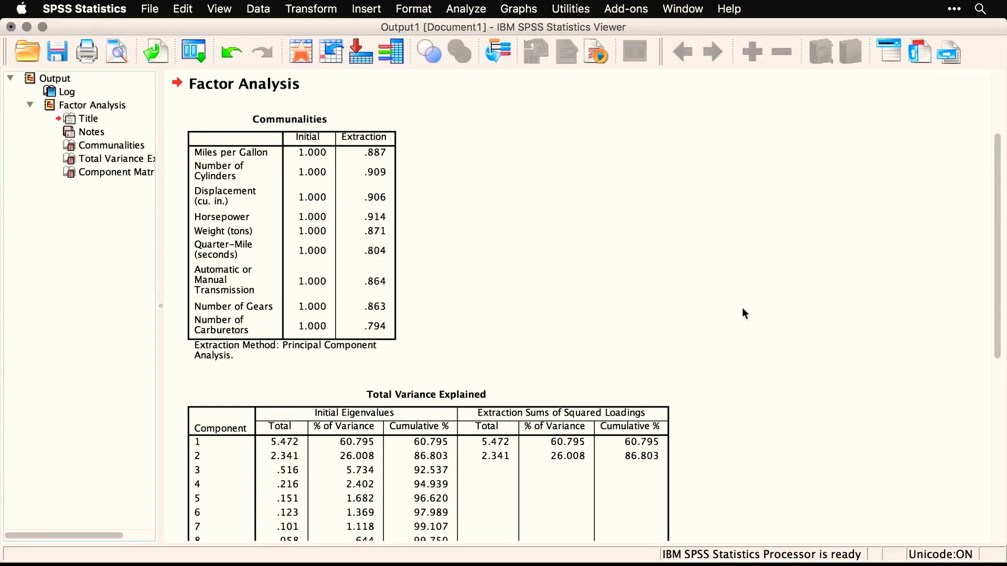
Examine the factor analysis output, covering the FACTOR syntax, the Communalities table and the Total Variance Explained table
{"action": "scroll", "coordinate": [742, 309], "scroll_direction": "up", "scroll_amount": 5}
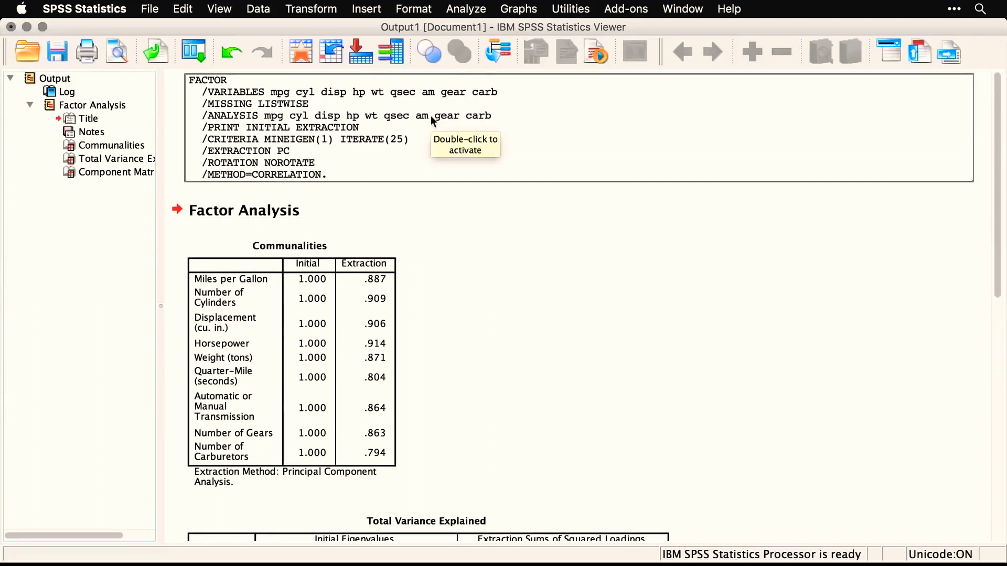
{"action": "scroll", "coordinate": [546, 293], "scroll_direction": "down", "scroll_amount": 2}
{"action": "scroll", "coordinate": [545, 296], "scroll_direction": "down", "scroll_amount": 1}
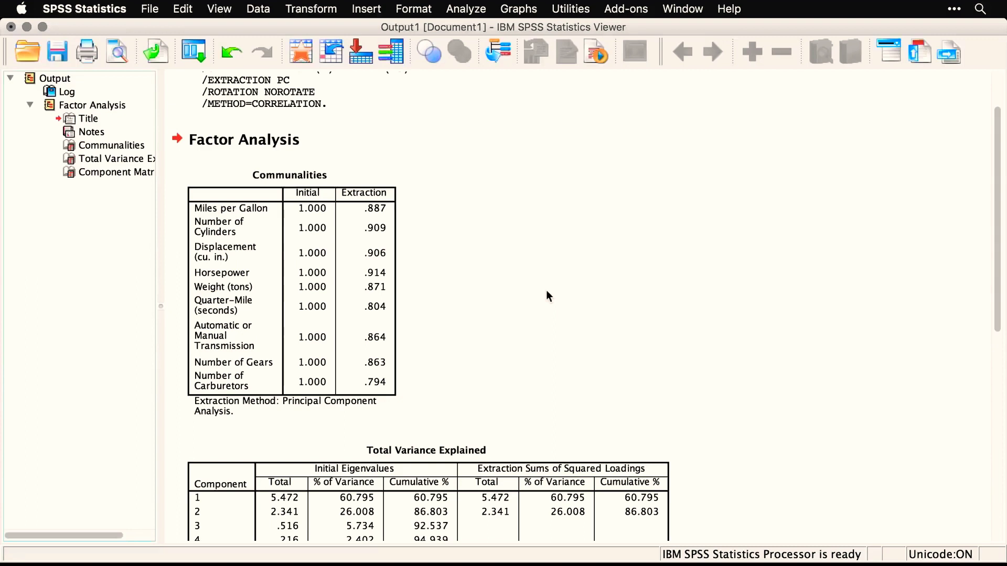
{"action": "left_click", "coordinate": [497, 265]}
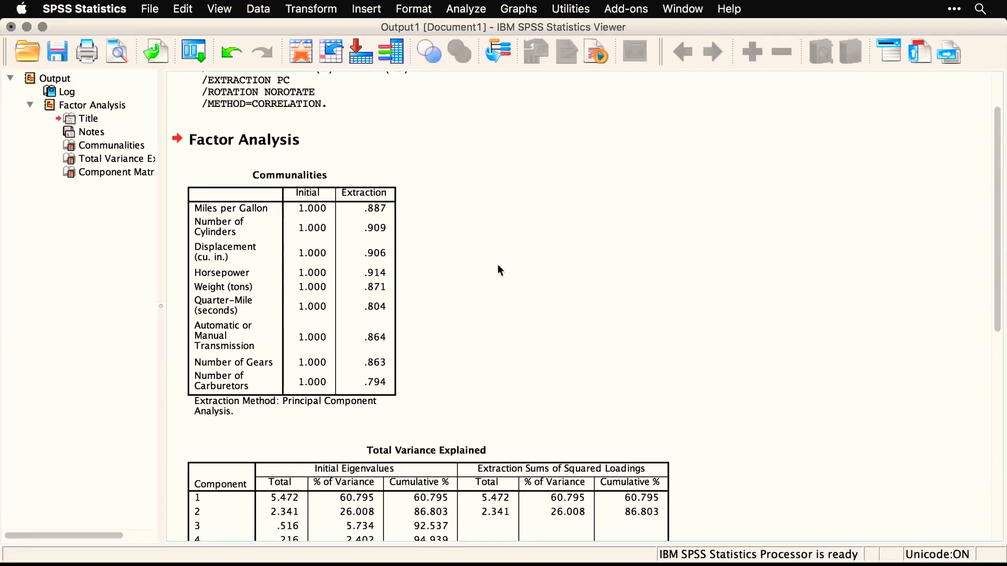
{"action": "scroll", "coordinate": [497, 266], "scroll_direction": "down", "scroll_amount": 3}
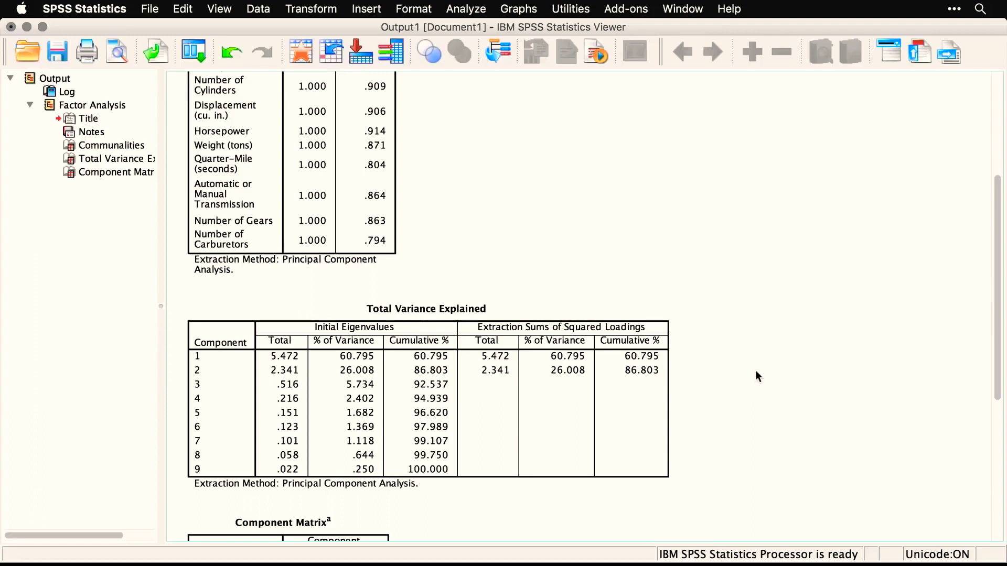
{"action": "scroll", "coordinate": [755, 371], "scroll_direction": "down", "scroll_amount": 3}
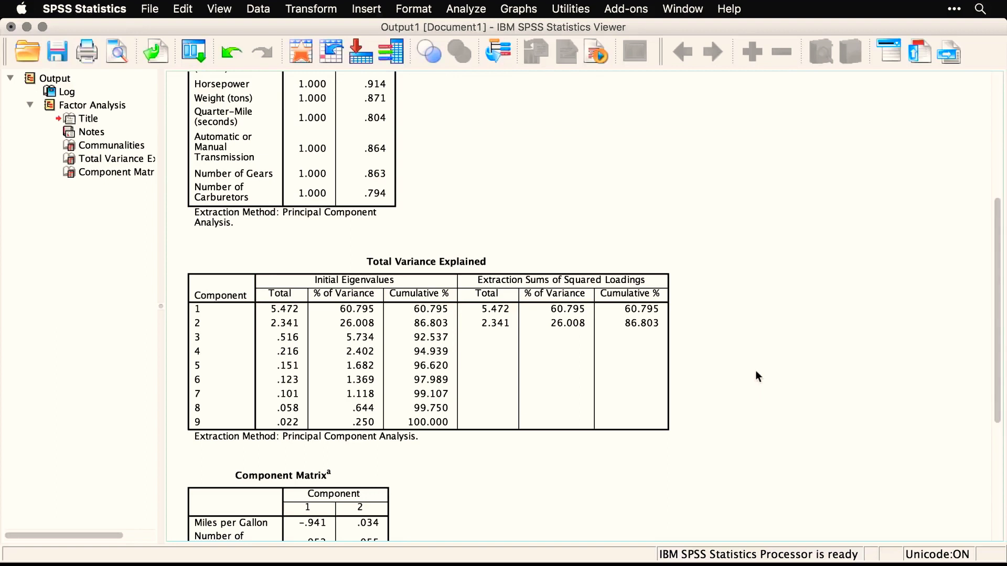
Examine the extracted components in the Total Variance Explained table and each variable's loadings in the Component Matrix
{"action": "left_click", "coordinate": [580, 351]}
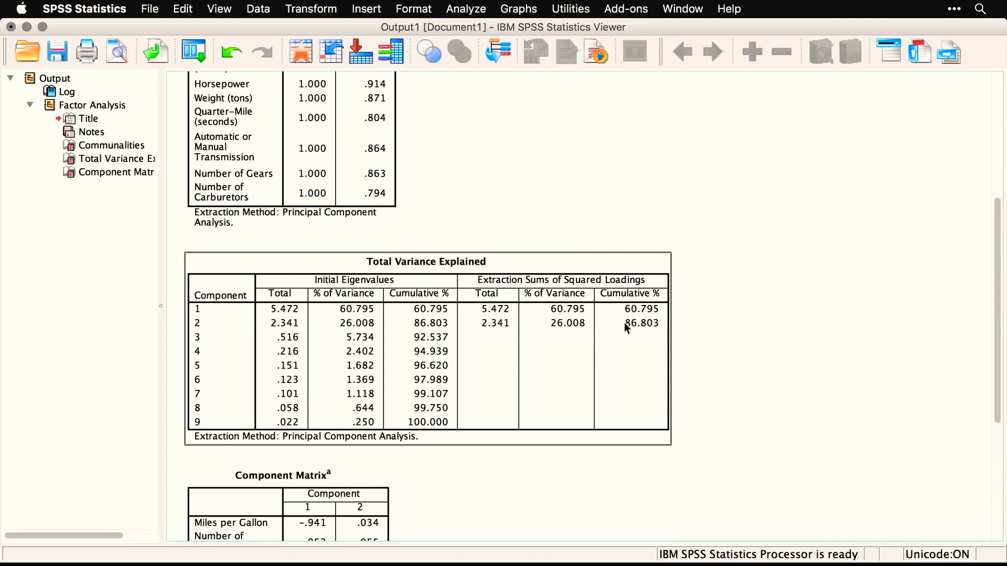
{"action": "left_click", "coordinate": [726, 327]}
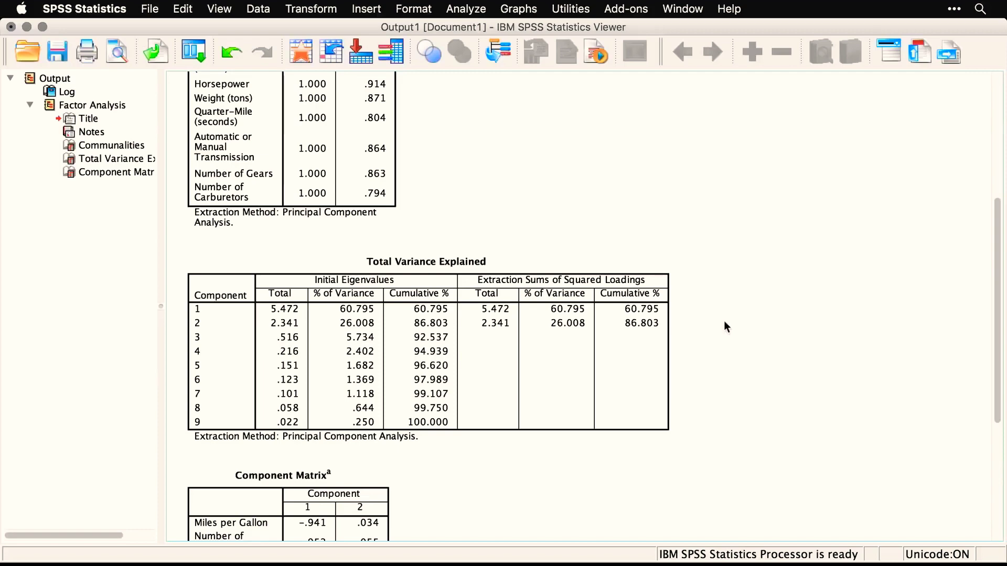
{"action": "scroll", "coordinate": [725, 326], "scroll_direction": "down", "scroll_amount": 5}
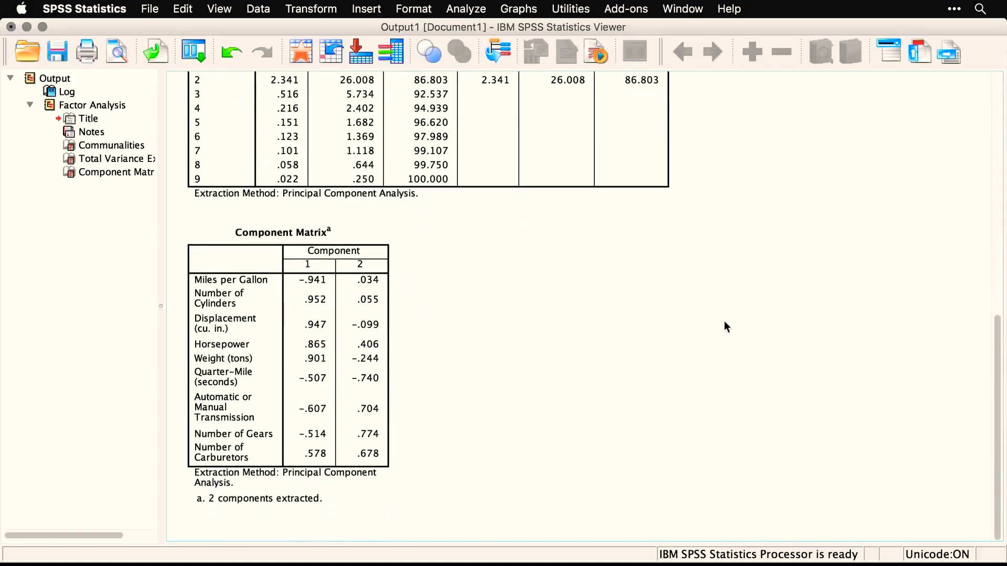
{"action": "left_click", "coordinate": [386, 320]}
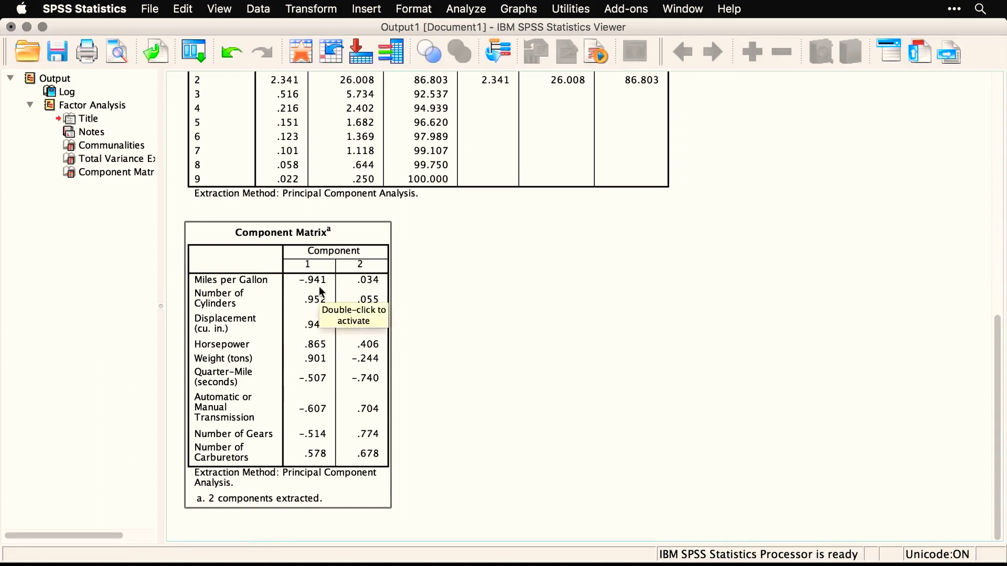
{"action": "left_click", "coordinate": [398, 289]}
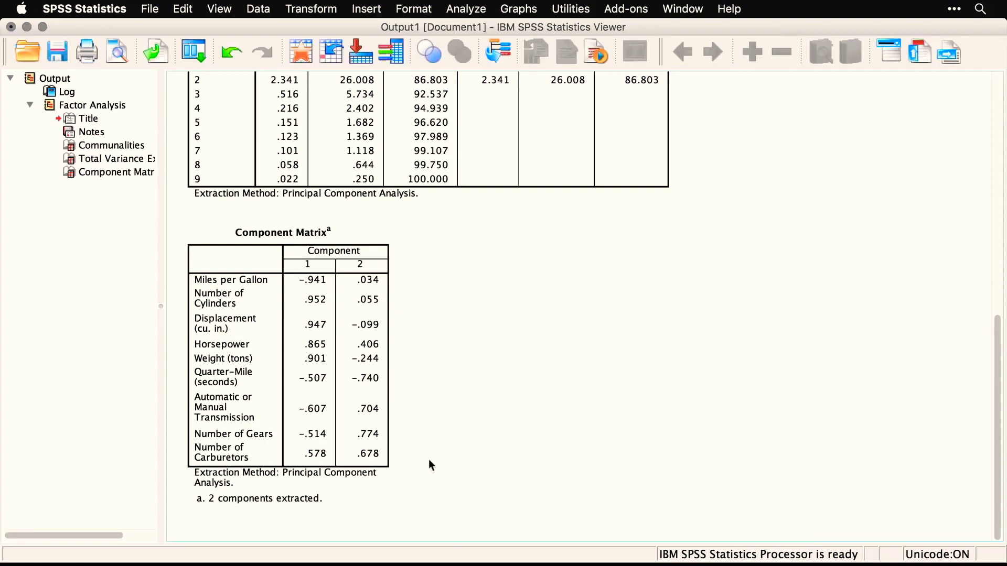
{"action": "left_click", "coordinate": [362, 474]}
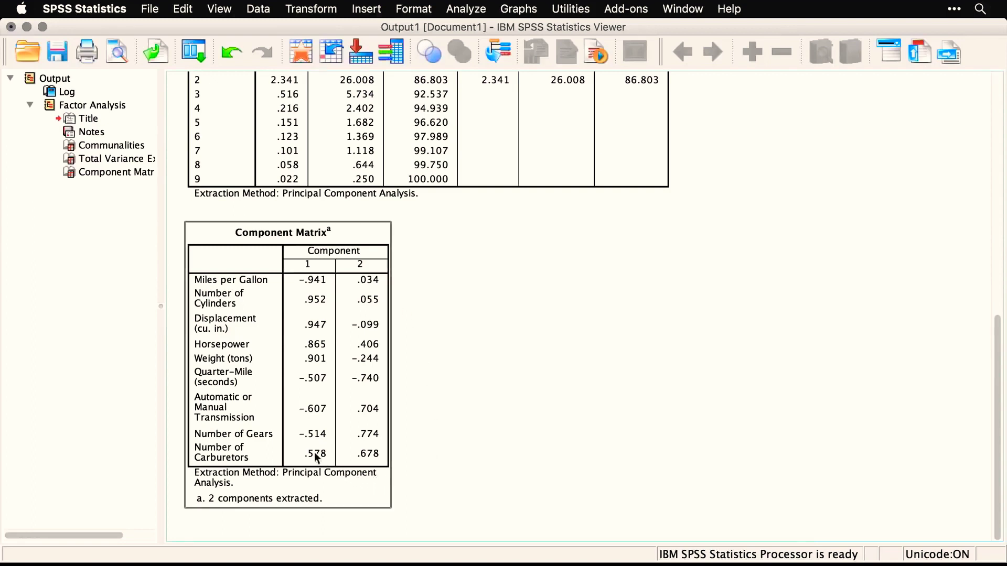
{"action": "left_click", "coordinate": [457, 440]}
Clear all existing output, then recall the Factor Analysis setup and turn off its initial solution statistic
{"action": "left_click", "coordinate": [27, 78]}
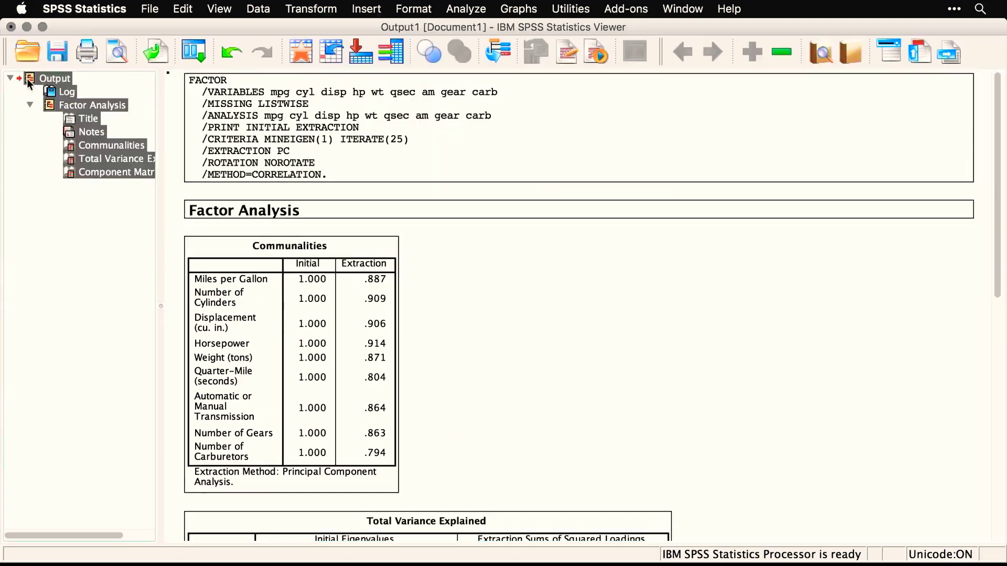
{"action": "key", "text": "Delete"}
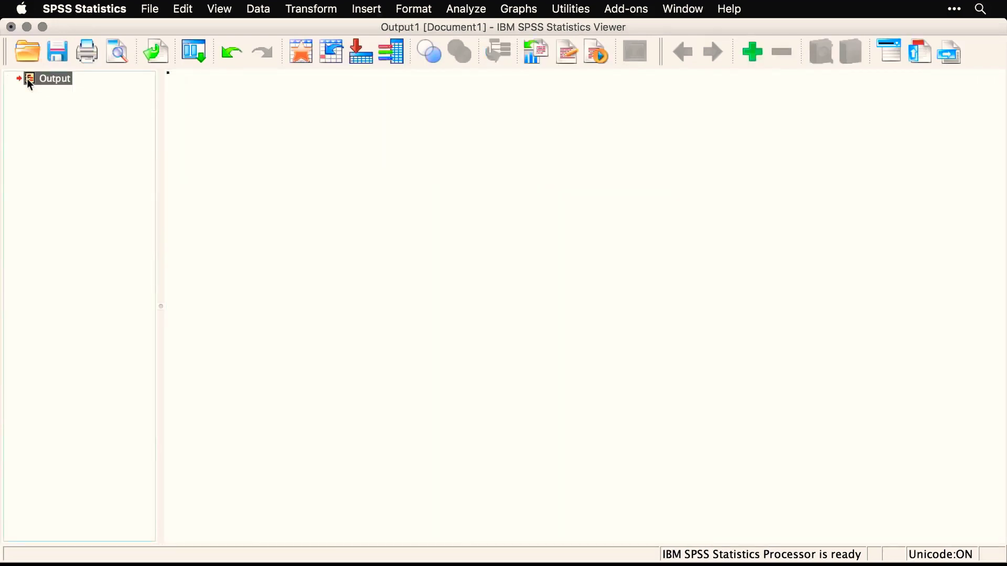
{"action": "left_click", "coordinate": [194, 51]}
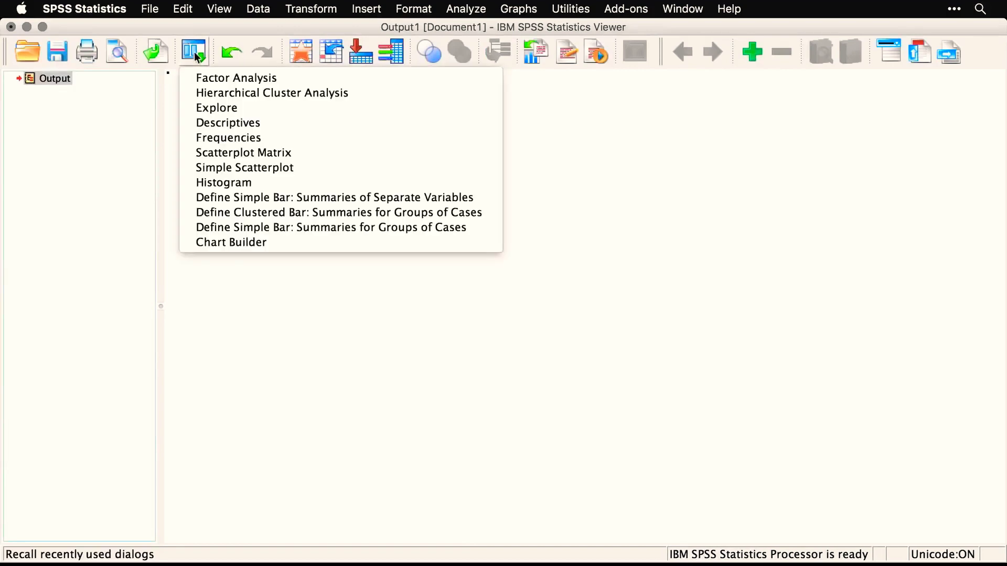
{"action": "left_click", "coordinate": [209, 77]}
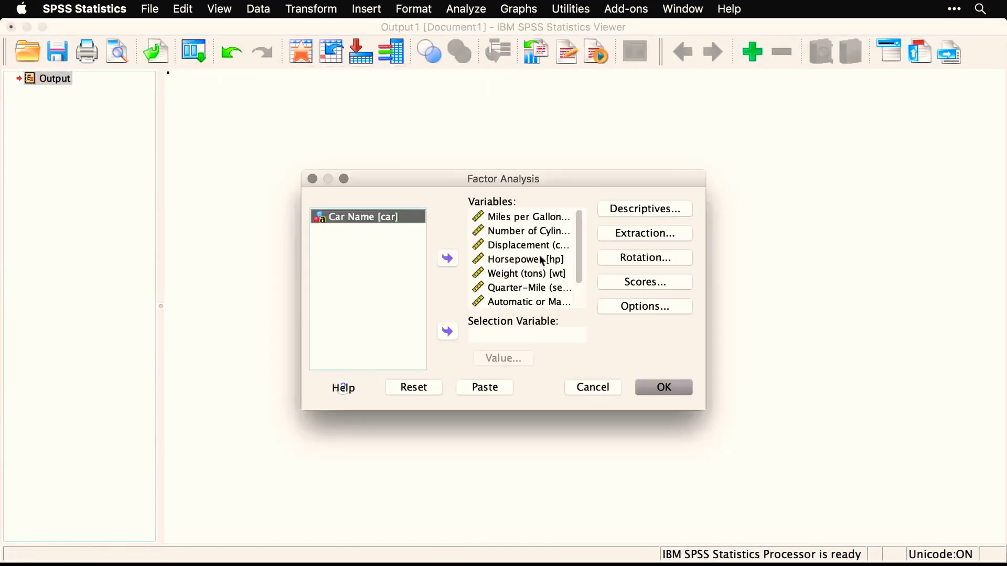
{"action": "left_click", "coordinate": [661, 209]}
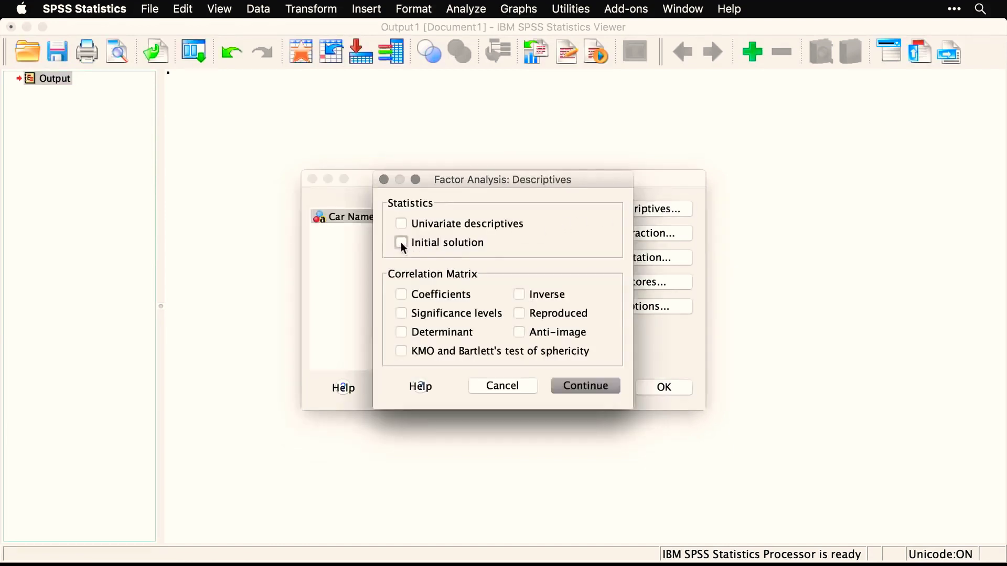
{"action": "left_click", "coordinate": [587, 388]}
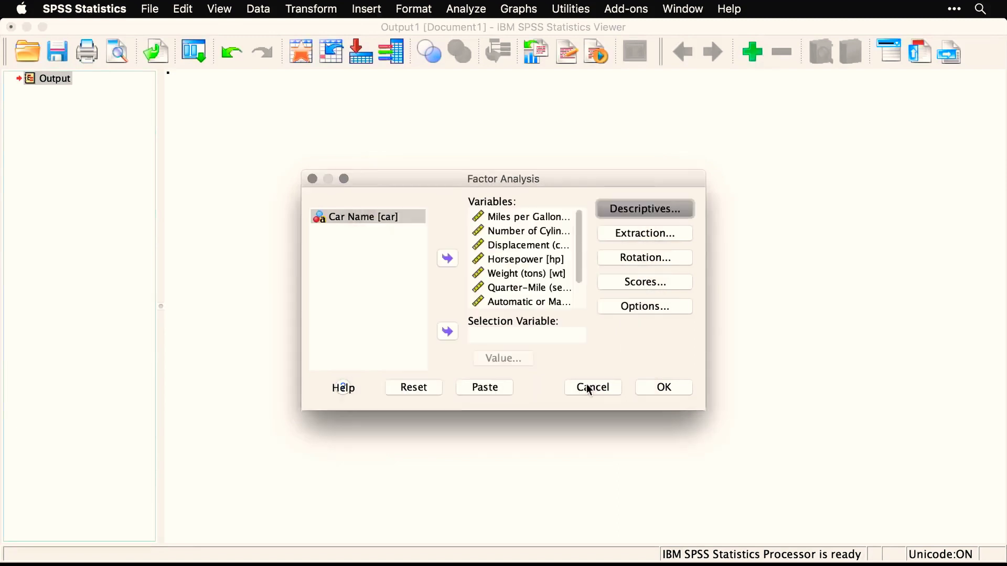
Set extraction to Principal axis factoring with a scree plot, no unrotated factor solution, and a maximum of 50 iterations
{"action": "left_click", "coordinate": [656, 234]}
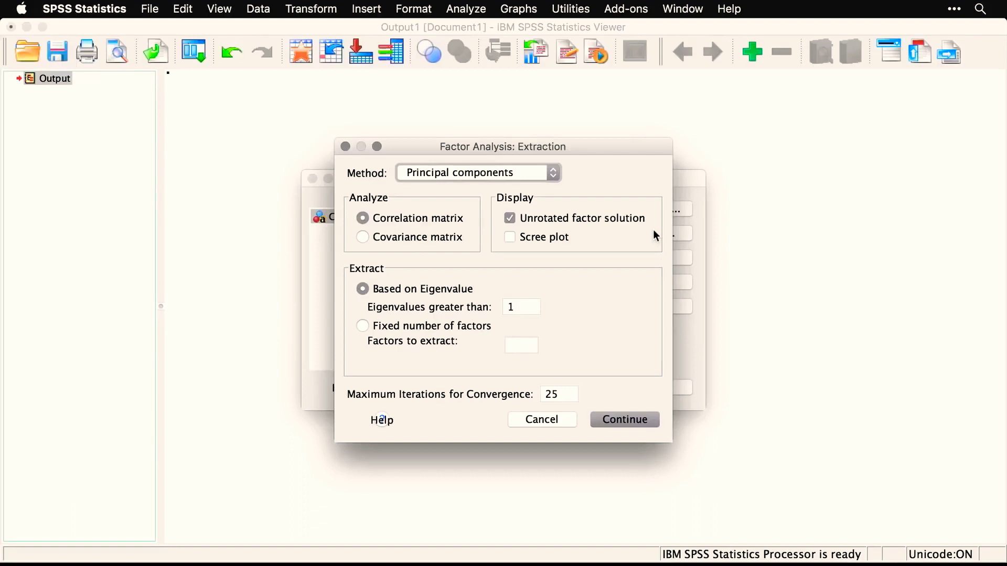
{"action": "left_click", "coordinate": [532, 183]}
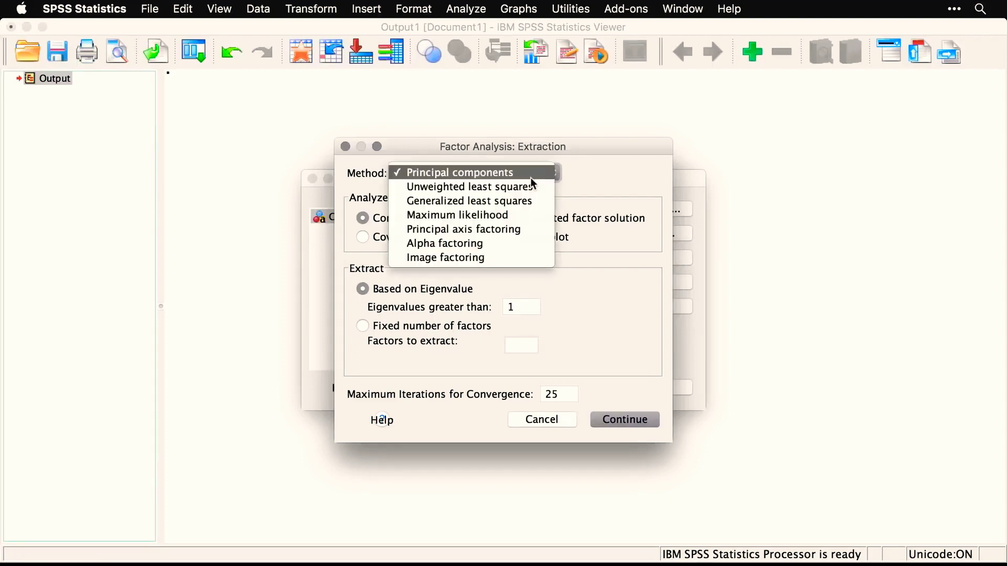
{"action": "left_click", "coordinate": [538, 231]}
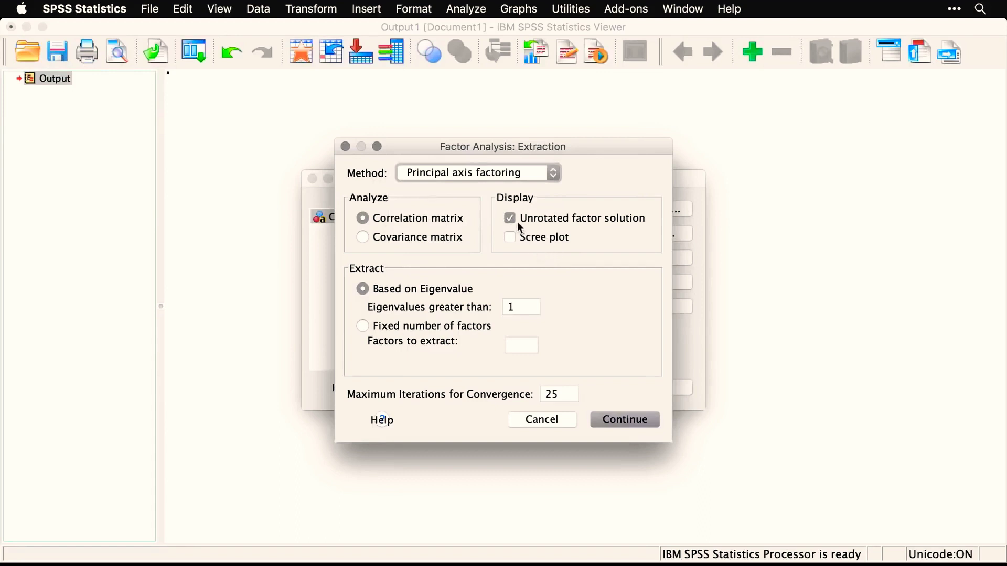
{"action": "left_click", "coordinate": [517, 222]}
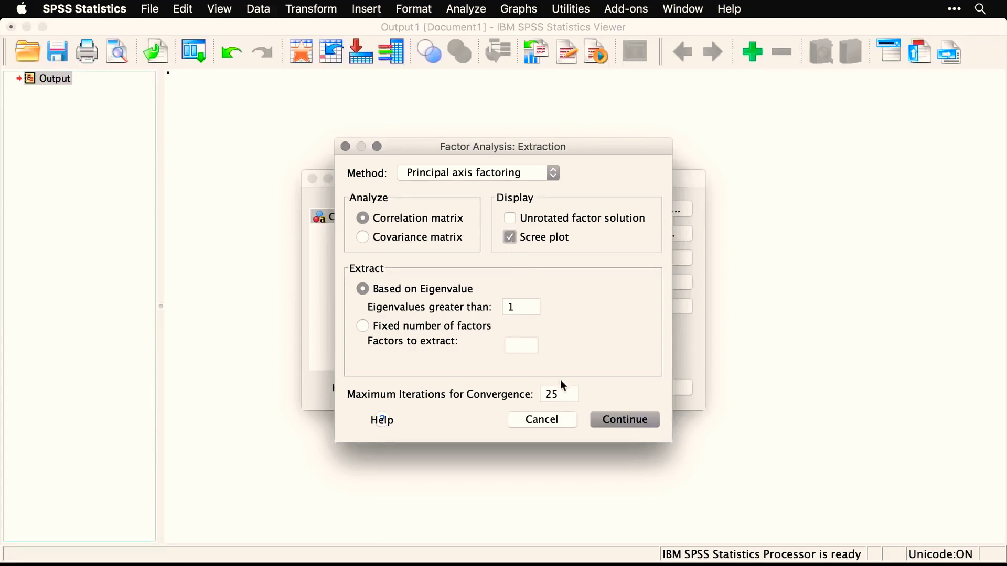
{"action": "double_click", "coordinate": [559, 394]}
{"action": "type", "text": "50"}
{"action": "left_click", "coordinate": [645, 424]}
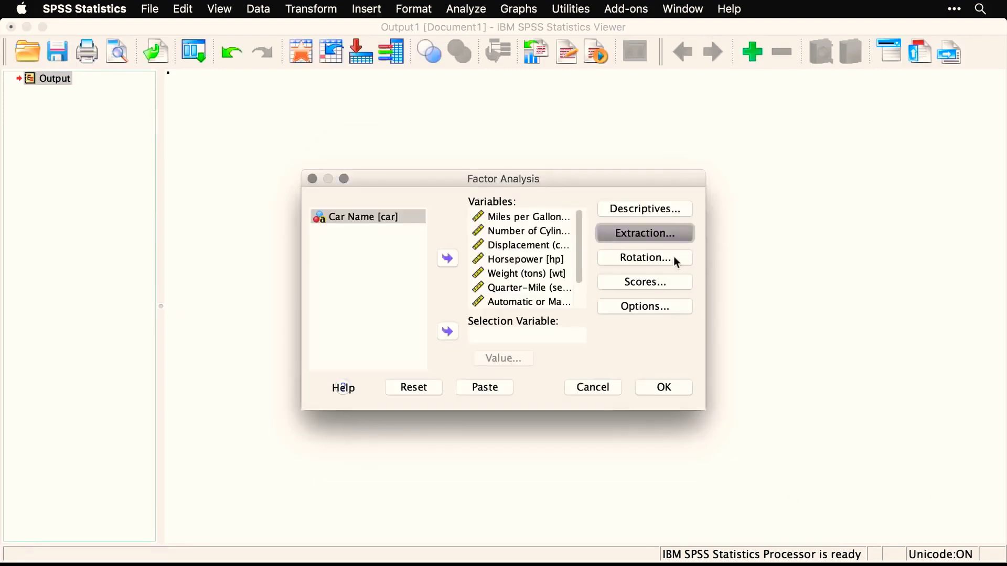
Set the rotation to Direct Oblimin with loading plots, no rotated solution display, and a maximum of 50 iterations
{"action": "left_click", "coordinate": [673, 257]}
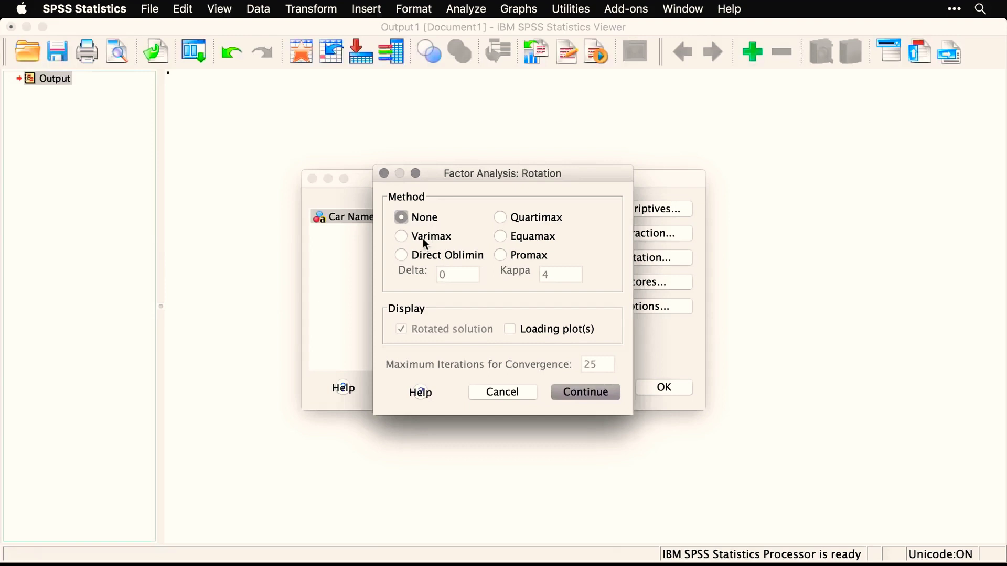
{"action": "left_click", "coordinate": [402, 256]}
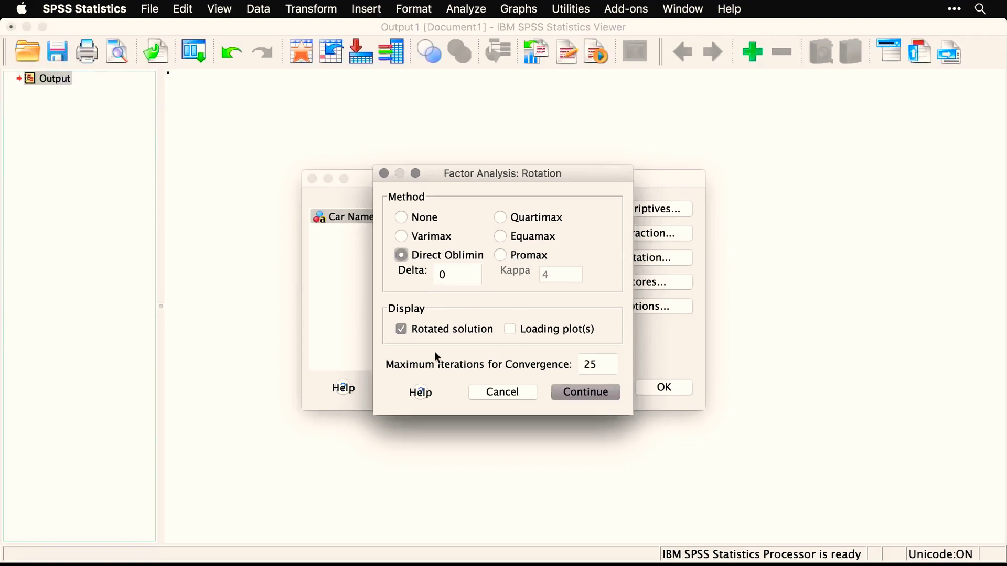
{"action": "left_click", "coordinate": [401, 329]}
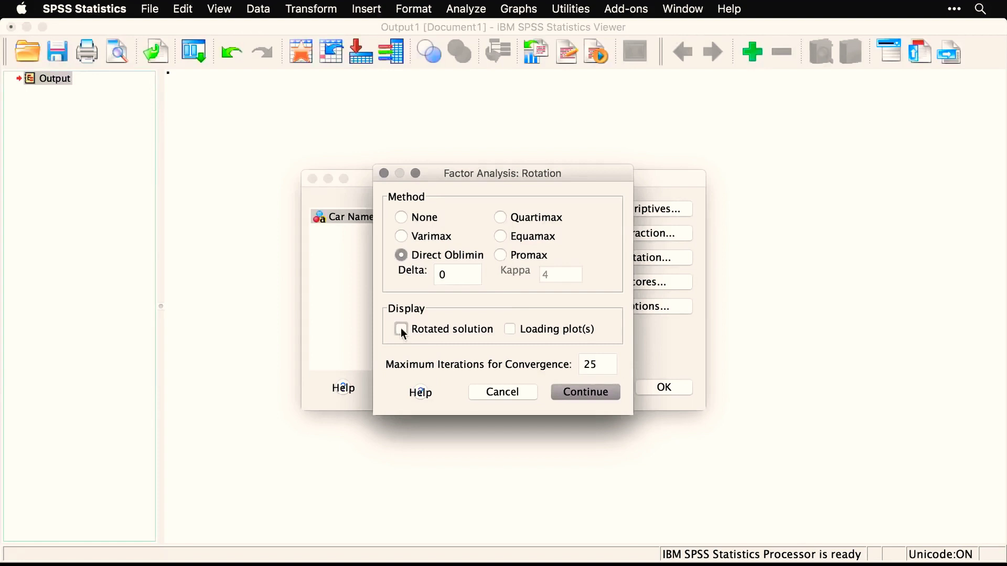
{"action": "left_click", "coordinate": [517, 325]}
{"action": "left_click", "coordinate": [605, 369]}
{"action": "type", "text": "50"}
{"action": "left_click", "coordinate": [594, 394]}
Sort the coefficients by size, suppress absolute values below .6, and run the factor analysis without saving factor scores
{"action": "left_click", "coordinate": [667, 282]}
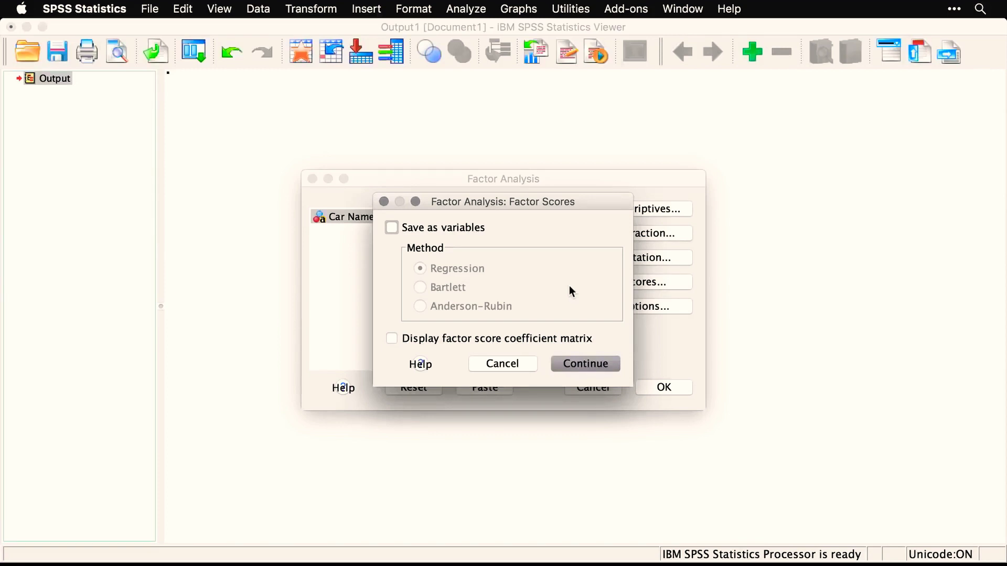
{"action": "left_click", "coordinate": [531, 366]}
{"action": "left_click", "coordinate": [665, 313]}
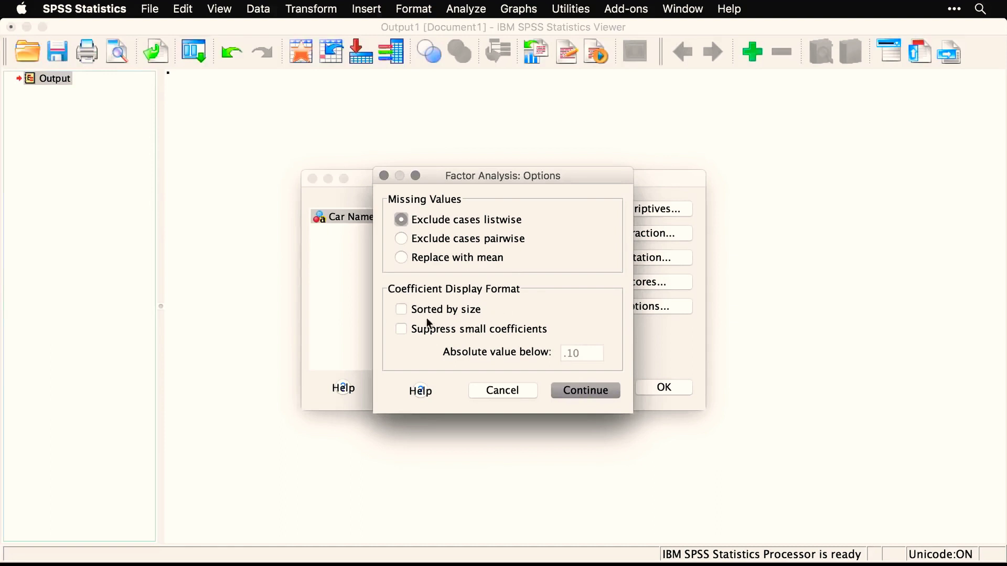
{"action": "left_click", "coordinate": [402, 310]}
{"action": "left_click", "coordinate": [401, 330]}
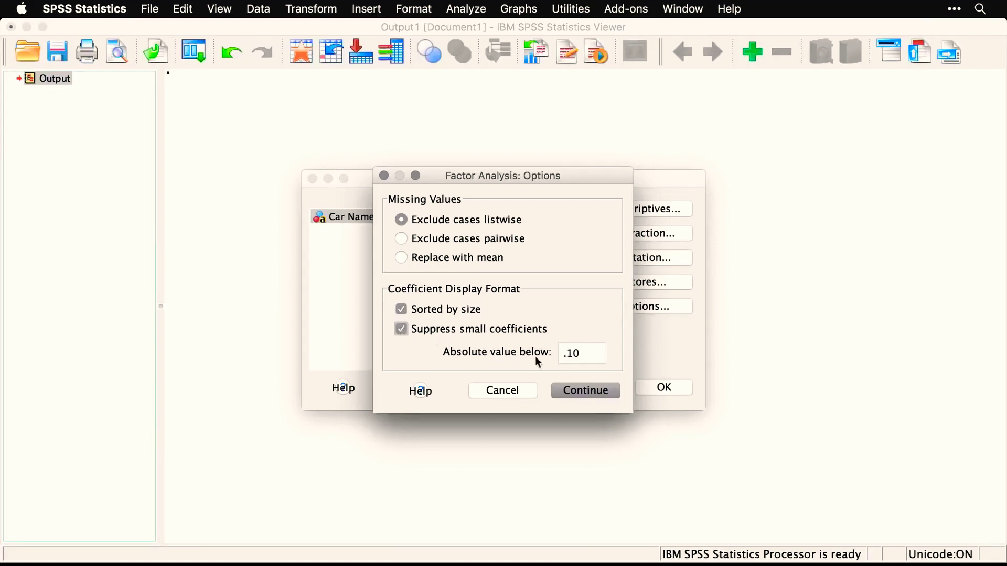
{"action": "left_click", "coordinate": [591, 353]}
{"action": "key", "text": "BackSpace"}
{"action": "key", "text": "BackSpace"}
{"action": "type", "text": "6"}
{"action": "left_click", "coordinate": [587, 390]}
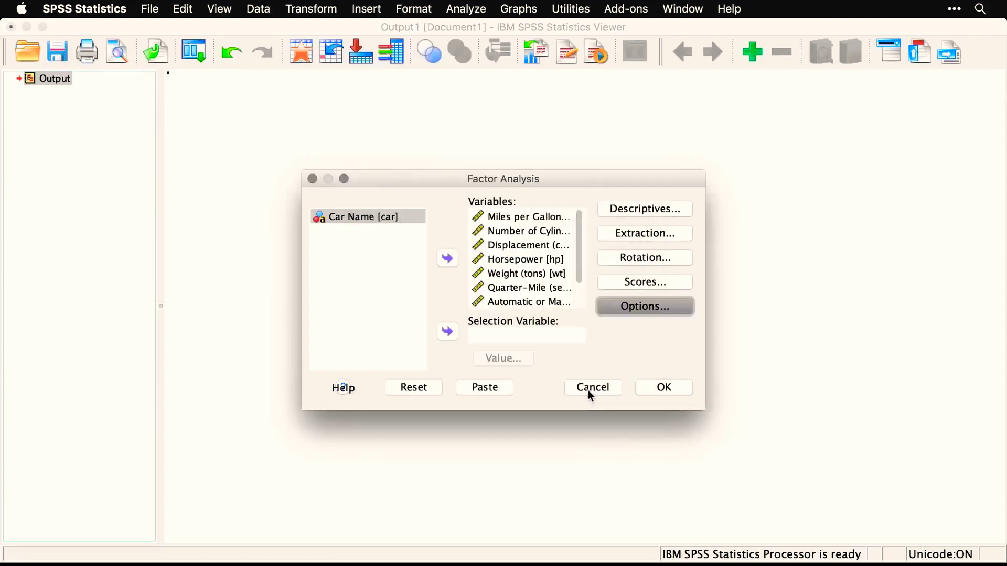
{"action": "left_click", "coordinate": [673, 390]}
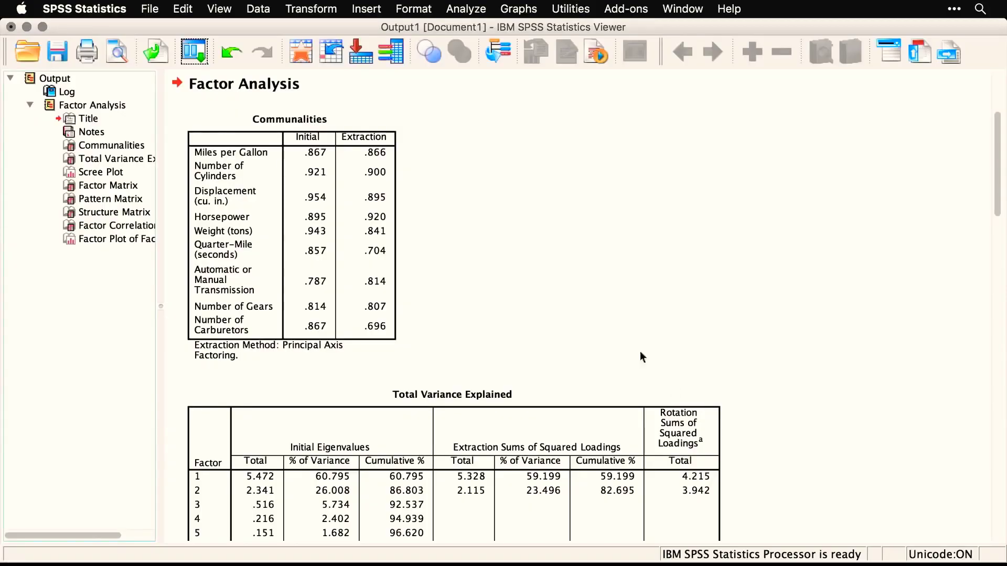
Examine the communalities, total variance explained table and scree plot from the principal axis factoring run
{"action": "left_click", "coordinate": [350, 180]}
{"action": "scroll", "coordinate": [537, 346], "scroll_direction": "down", "scroll_amount": 5}
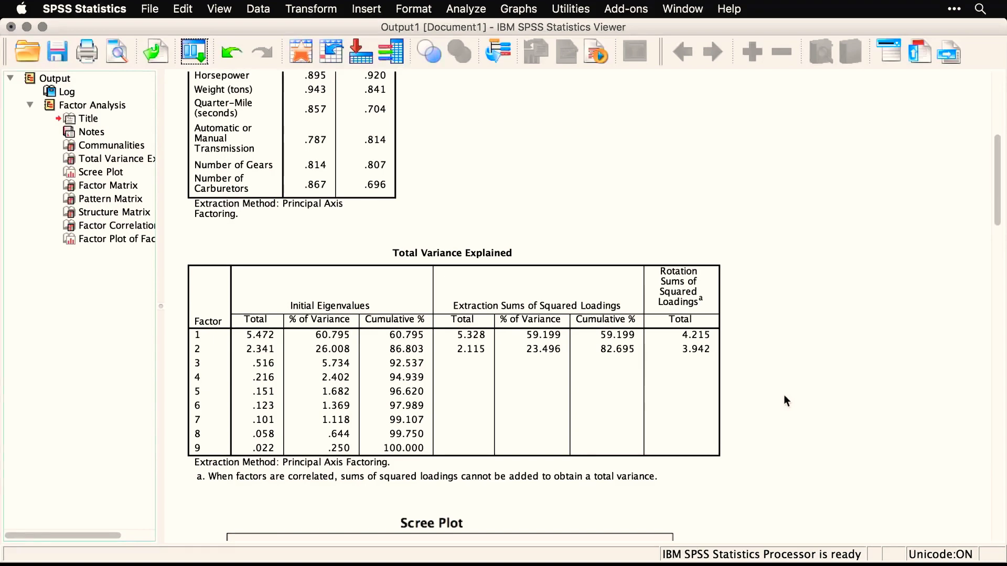
{"action": "scroll", "coordinate": [784, 399], "scroll_direction": "down", "scroll_amount": 10}
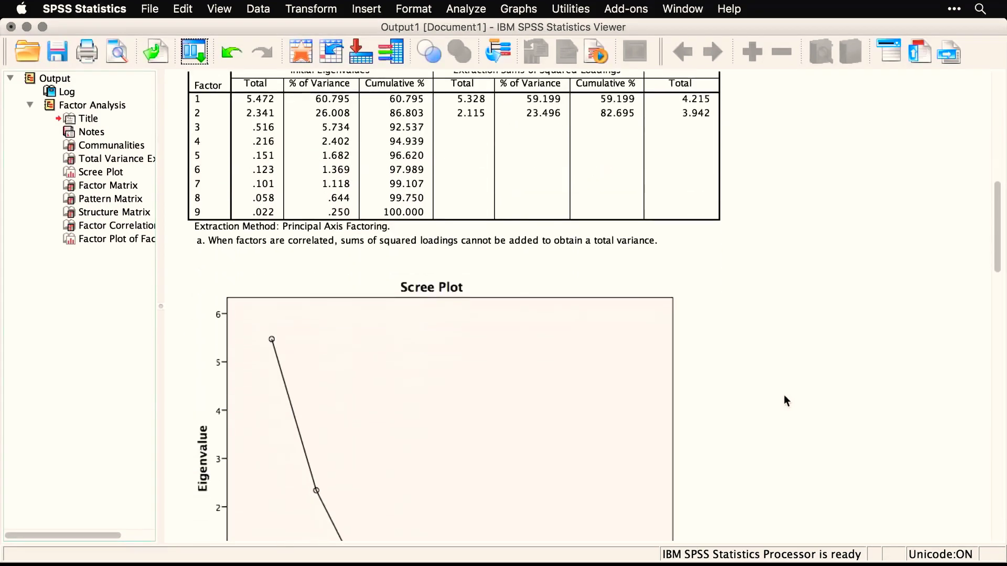
{"action": "scroll", "coordinate": [785, 401], "scroll_direction": "down", "scroll_amount": 5}
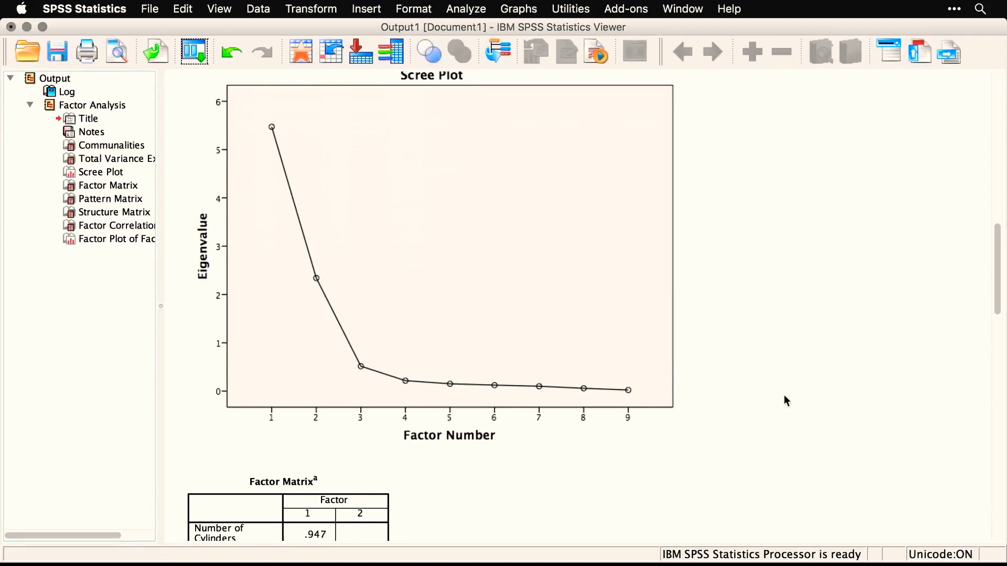
{"action": "left_click", "coordinate": [486, 379]}
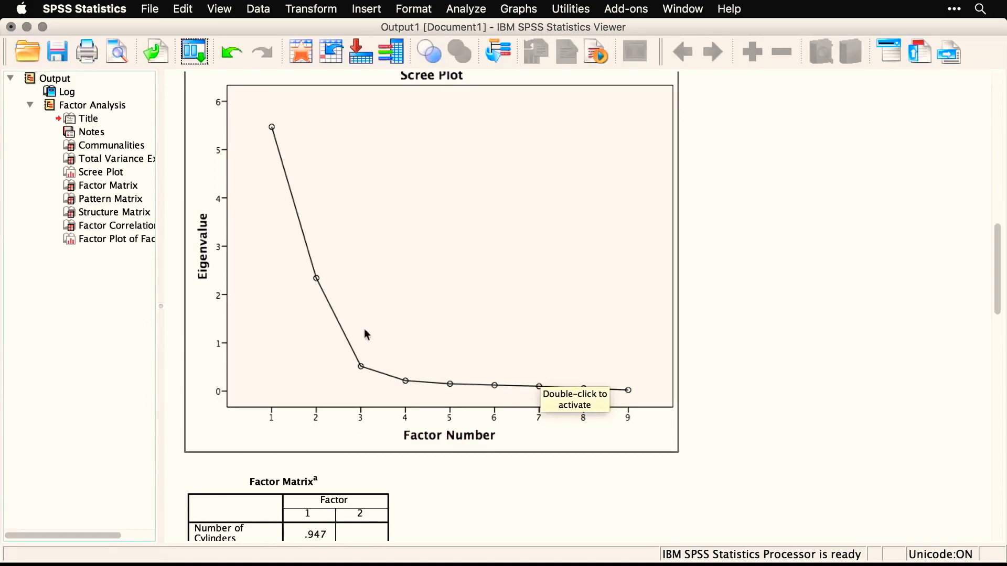
{"action": "left_click", "coordinate": [785, 341]}
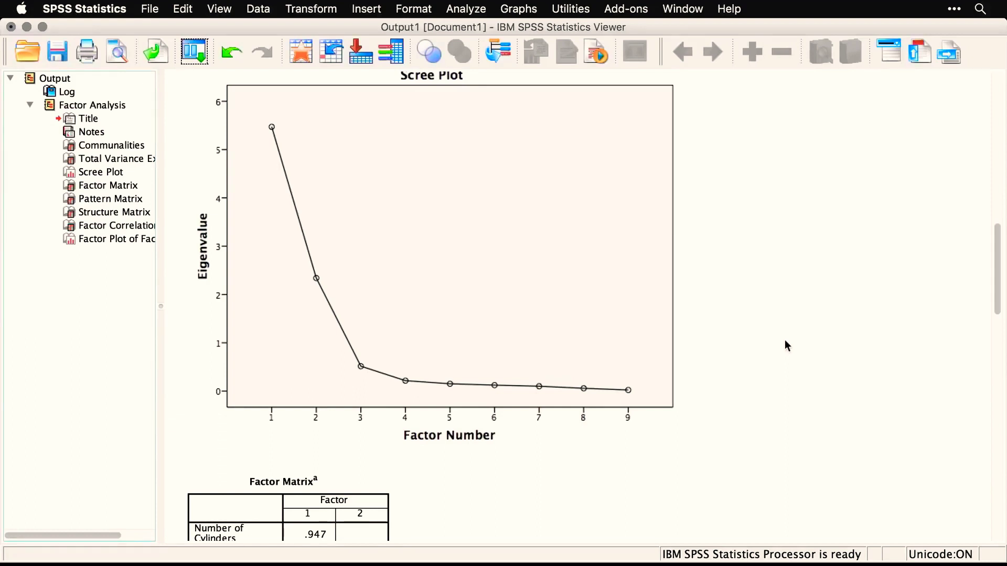
{"action": "left_click", "coordinate": [675, 382]}
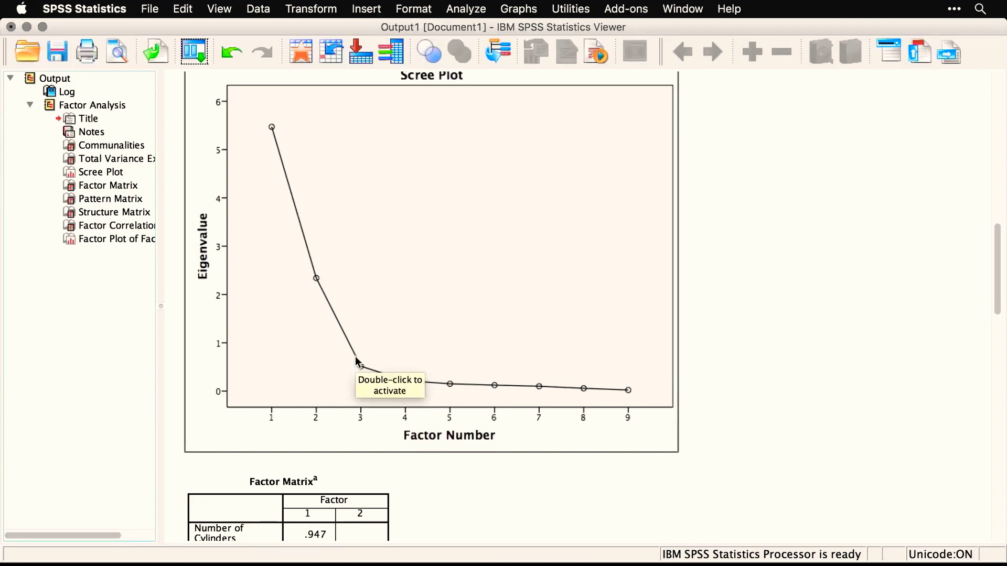
{"action": "left_click", "coordinate": [758, 360]}
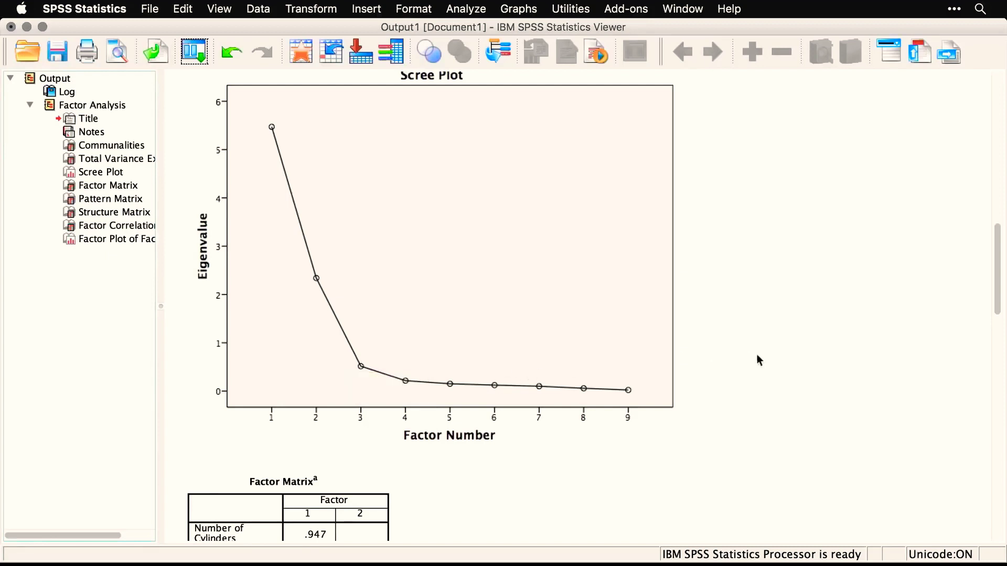
Look through the factor, pattern and structure matrices in the factor analysis output
{"action": "scroll", "coordinate": [758, 356], "scroll_direction": "down", "scroll_amount": 5}
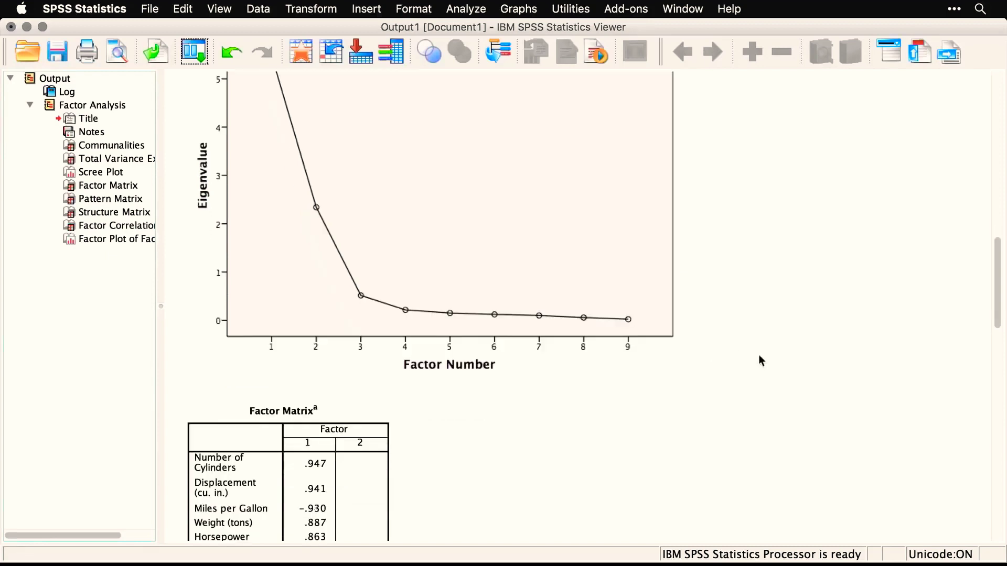
{"action": "scroll", "coordinate": [759, 356], "scroll_direction": "down", "scroll_amount": 2}
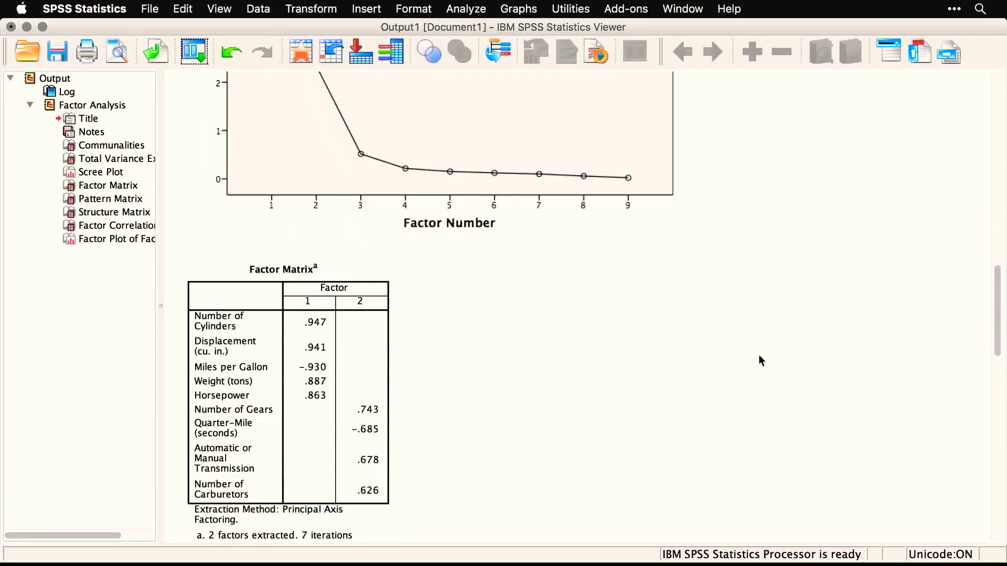
{"action": "scroll", "coordinate": [761, 361], "scroll_direction": "down", "scroll_amount": 10}
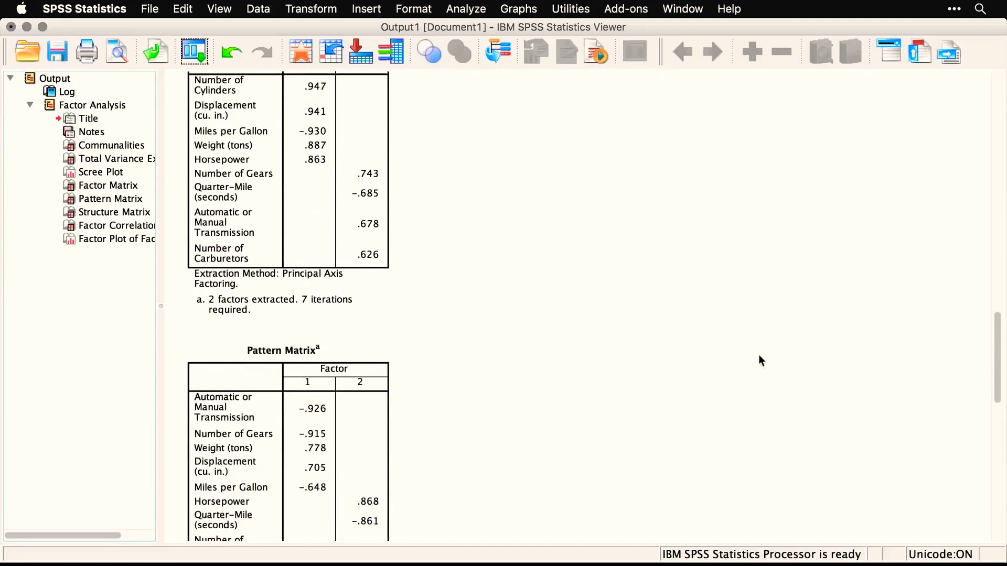
{"action": "scroll", "coordinate": [761, 360], "scroll_direction": "down", "scroll_amount": 11}
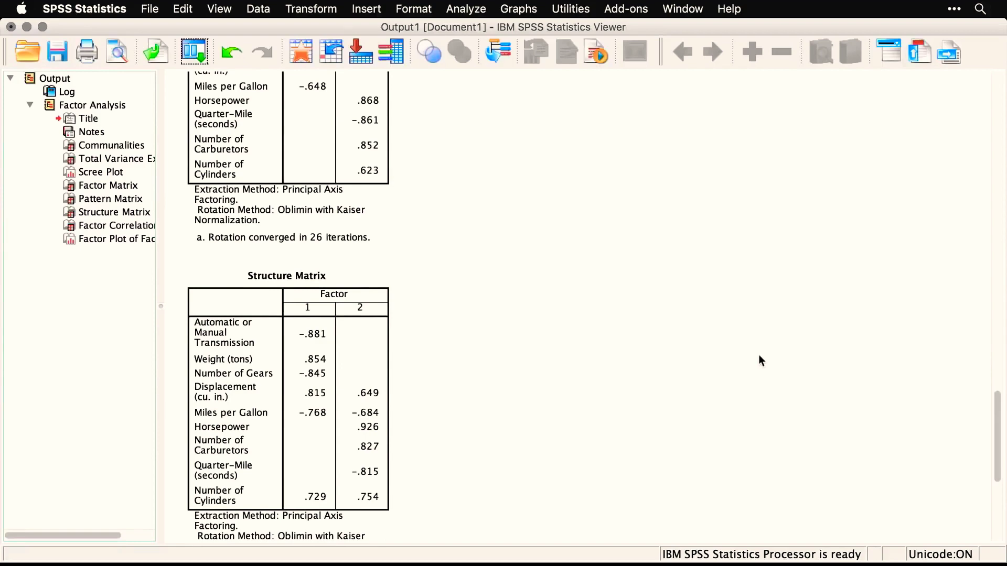
Switch to the factor analysis syntax file and read the comments explaining the factor, structure and pattern matrices
{"action": "key", "text": "super+grave"}
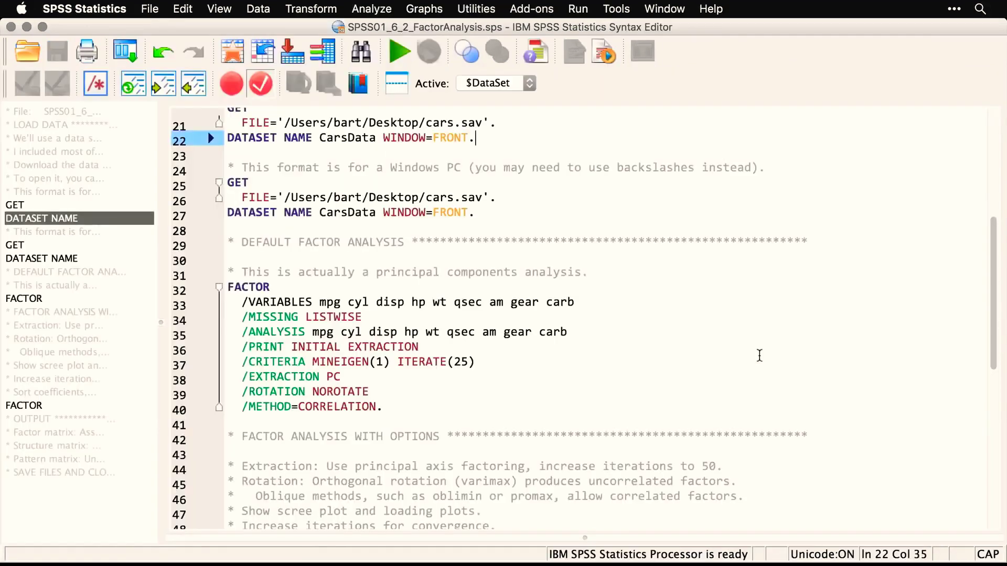
{"action": "scroll", "coordinate": [759, 356], "scroll_direction": "down", "scroll_amount": 10}
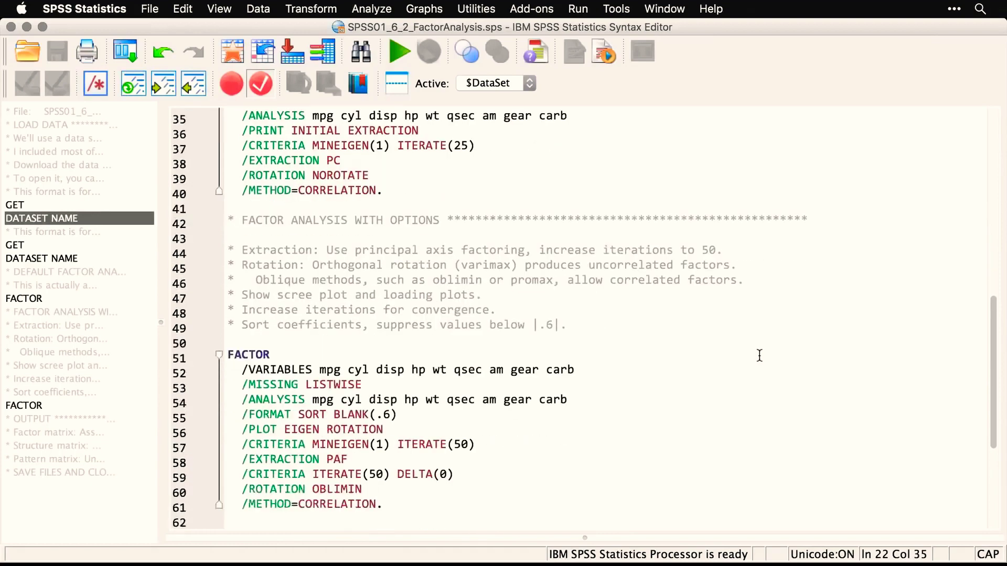
{"action": "scroll", "coordinate": [759, 355], "scroll_direction": "down", "scroll_amount": 4}
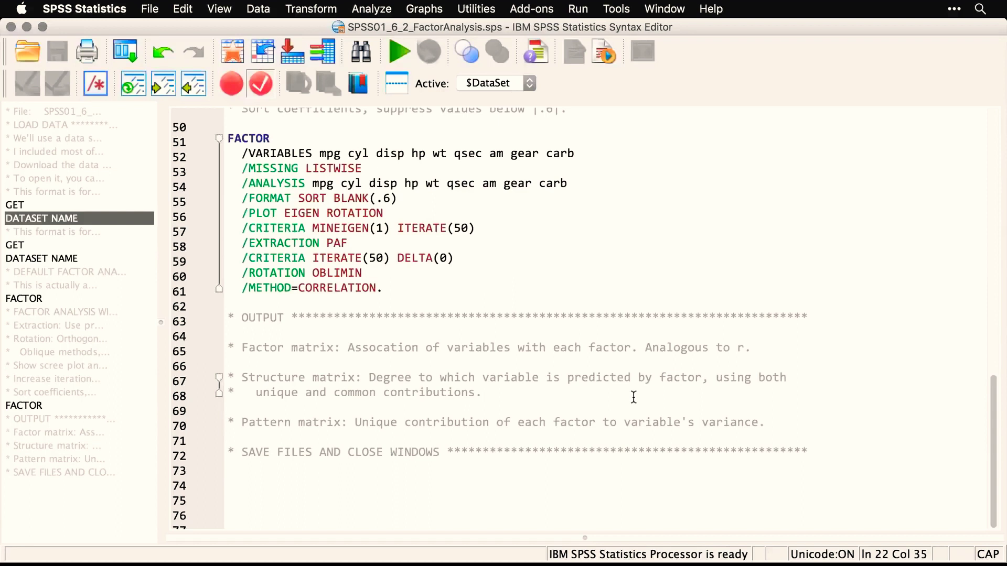
{"action": "triple_click", "coordinate": [530, 378]}
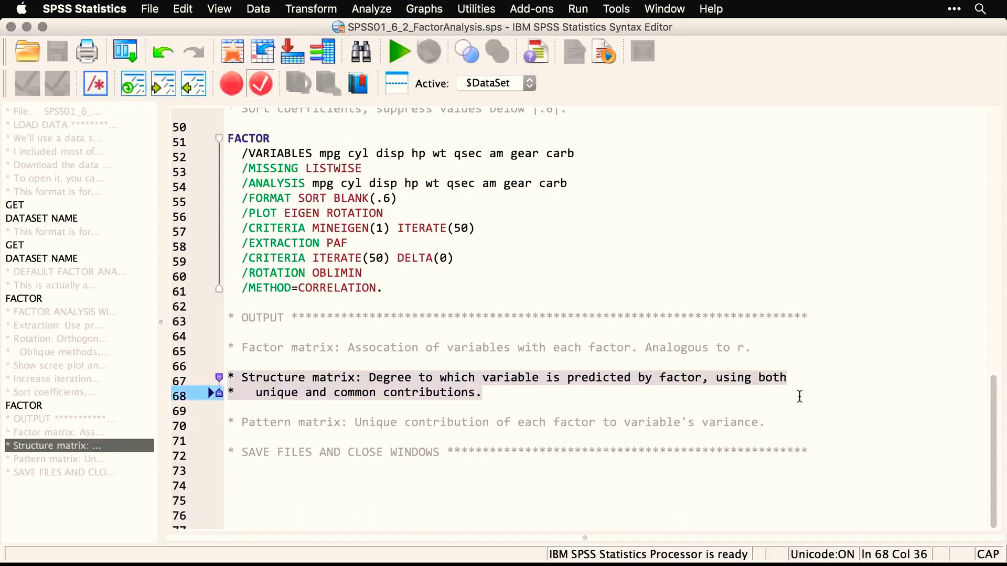
{"action": "left_click", "coordinate": [740, 423]}
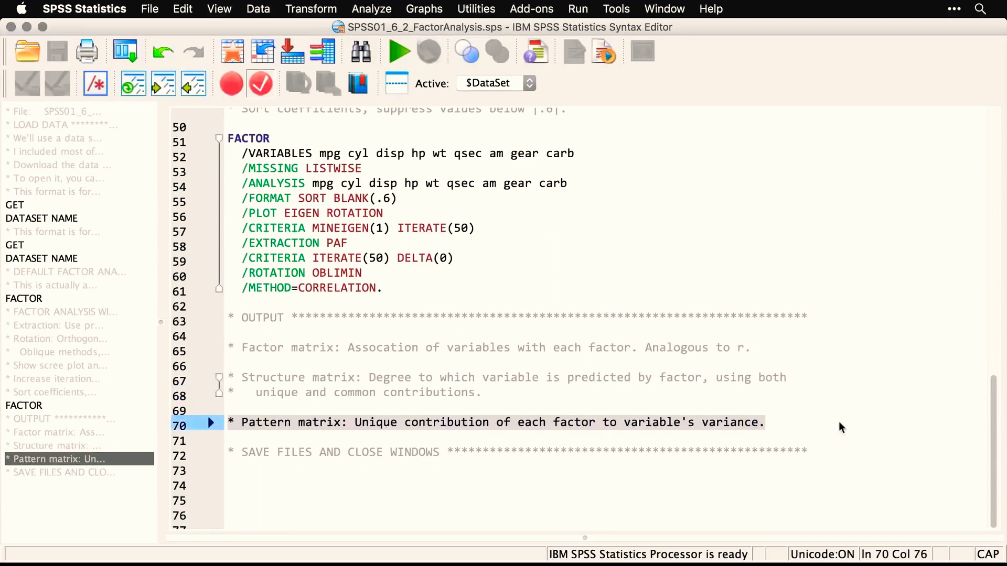
{"action": "left_click", "coordinate": [774, 431]}
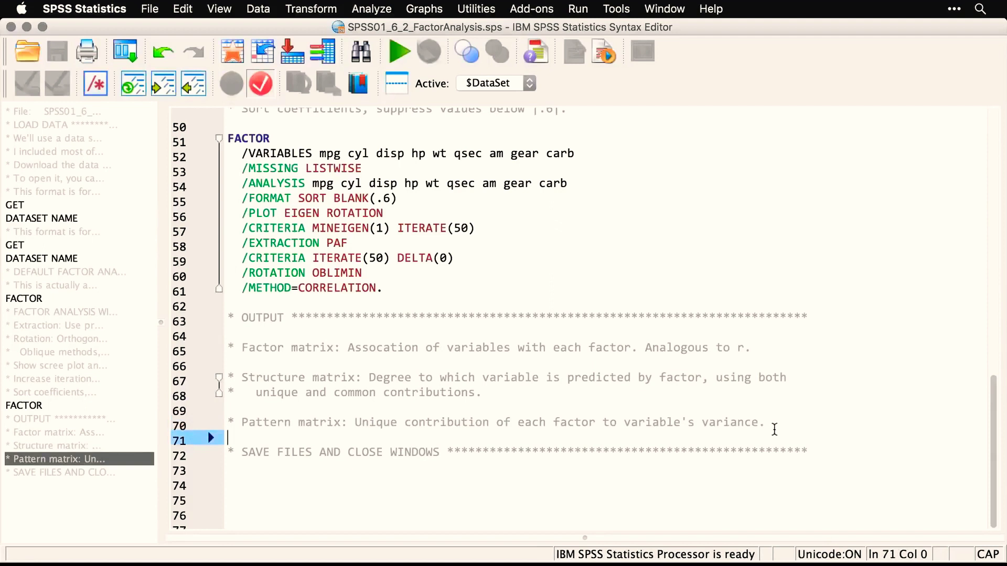
{"action": "double_click", "coordinate": [705, 348]}
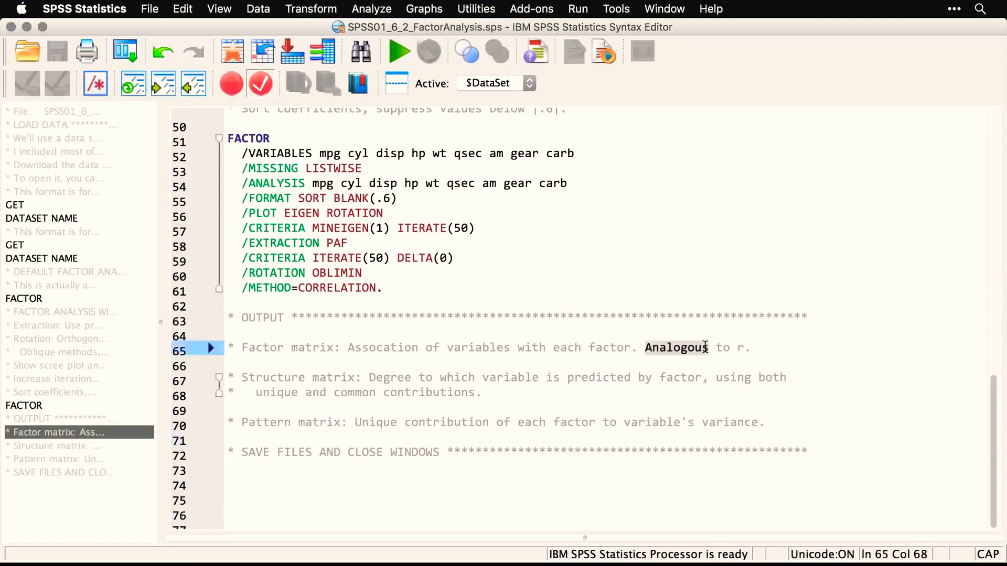
{"action": "left_click", "coordinate": [704, 348]}
{"action": "double_click", "coordinate": [706, 347]}
{"action": "triple_click", "coordinate": [706, 348]}
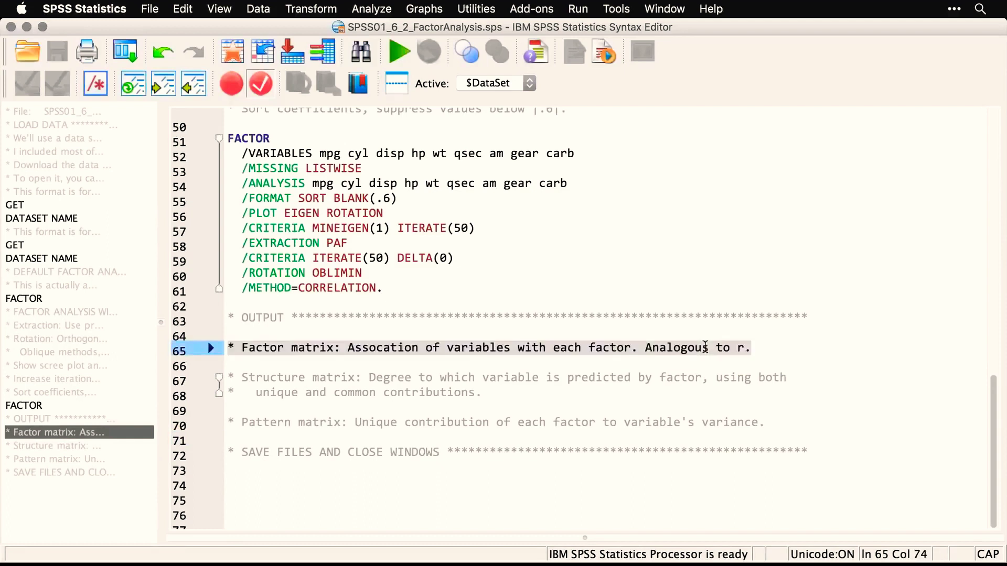
{"action": "left_click", "coordinate": [857, 361]}
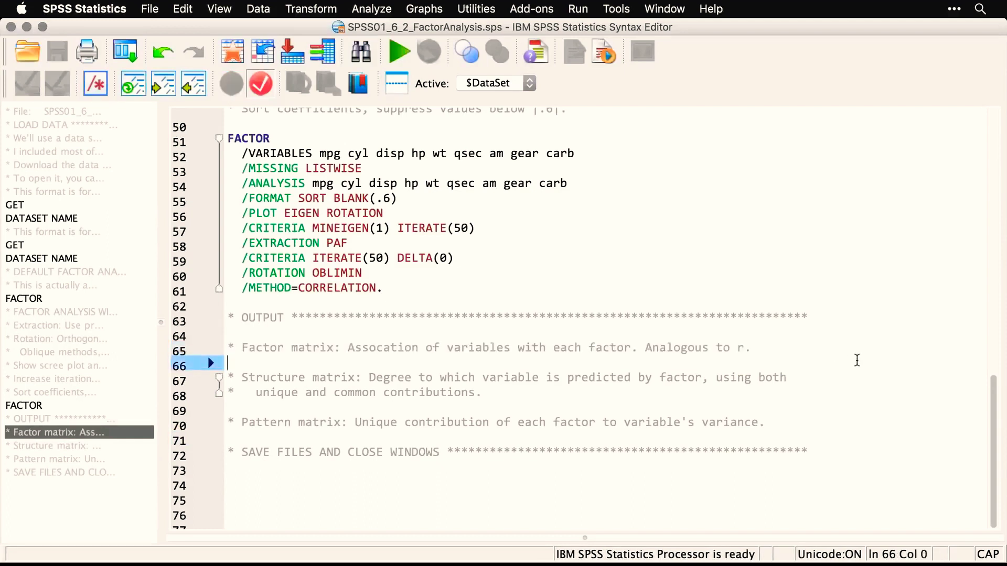
Return to the output and examine how the variables load on the two factors in the Factor Matrix
{"action": "key", "text": "super+grave"}
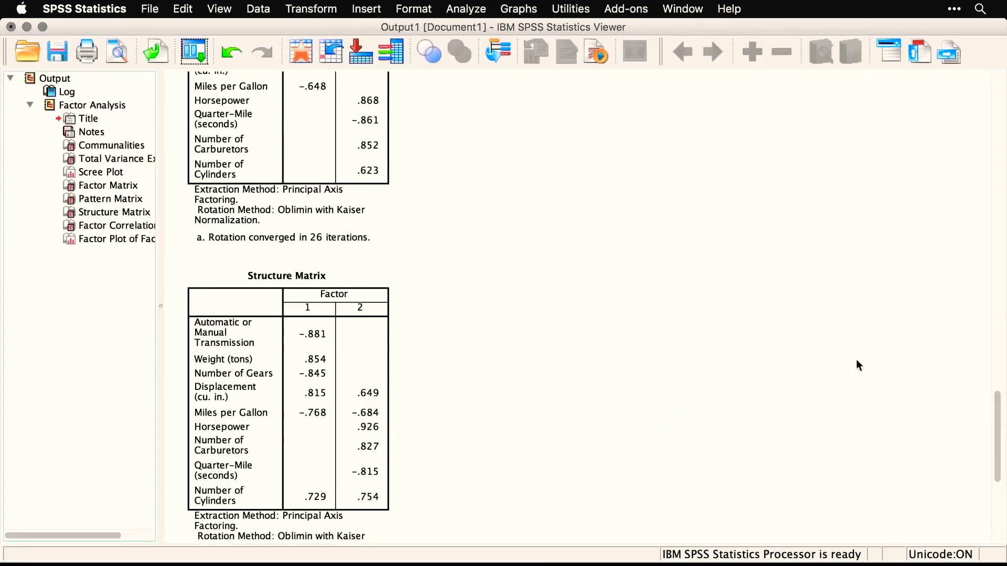
{"action": "scroll", "coordinate": [857, 361], "scroll_direction": "up", "scroll_amount": 5}
{"action": "scroll", "coordinate": [855, 360], "scroll_direction": "up", "scroll_amount": 5}
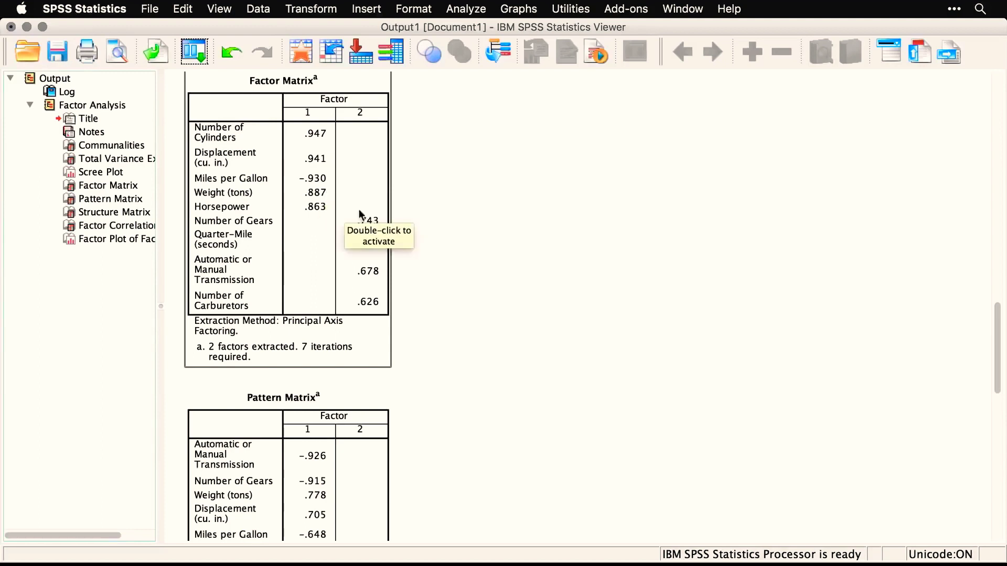
{"action": "left_click", "coordinate": [468, 201]}
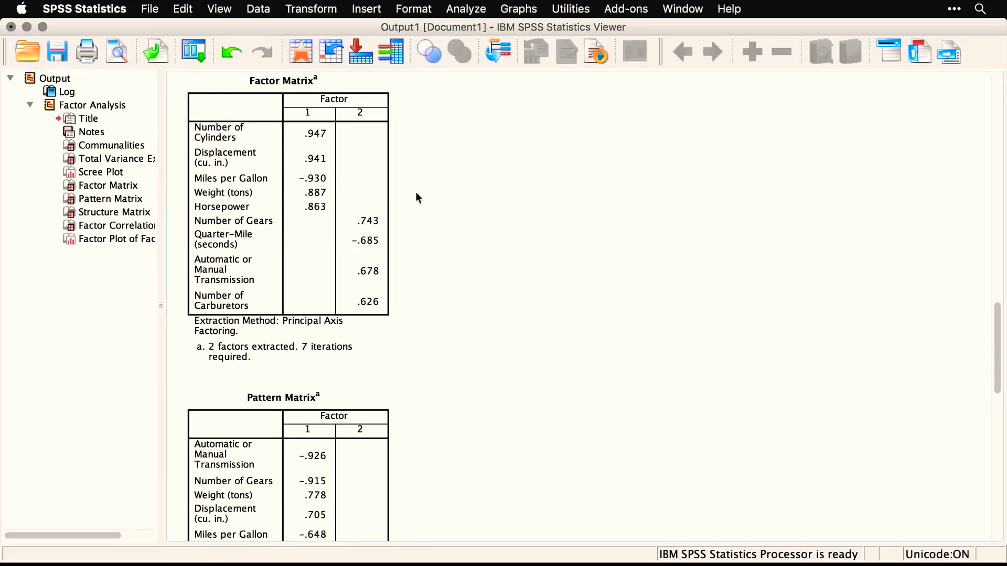
{"action": "left_click", "coordinate": [362, 192]}
{"action": "left_click", "coordinate": [400, 314]}
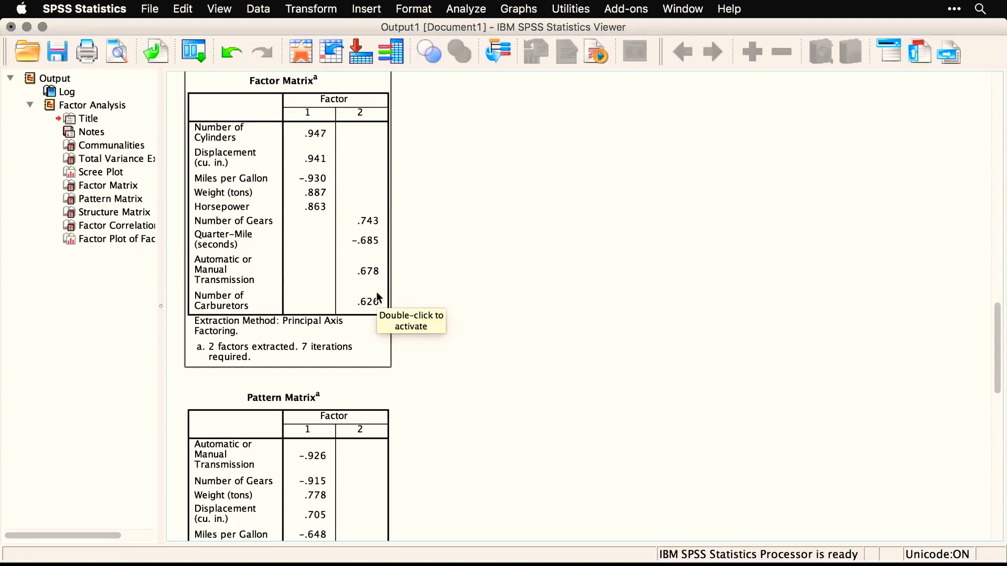
{"action": "left_click", "coordinate": [407, 302]}
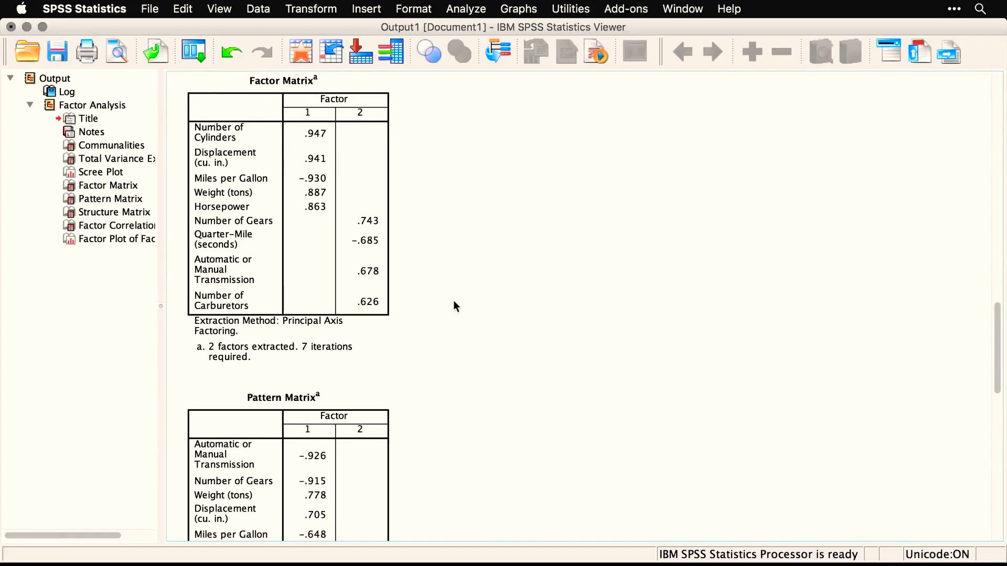
Examine the Factor Correlation Matrix and the position of the variables in the rotated factor plot
{"action": "scroll", "coordinate": [454, 302], "scroll_direction": "down", "scroll_amount": 15}
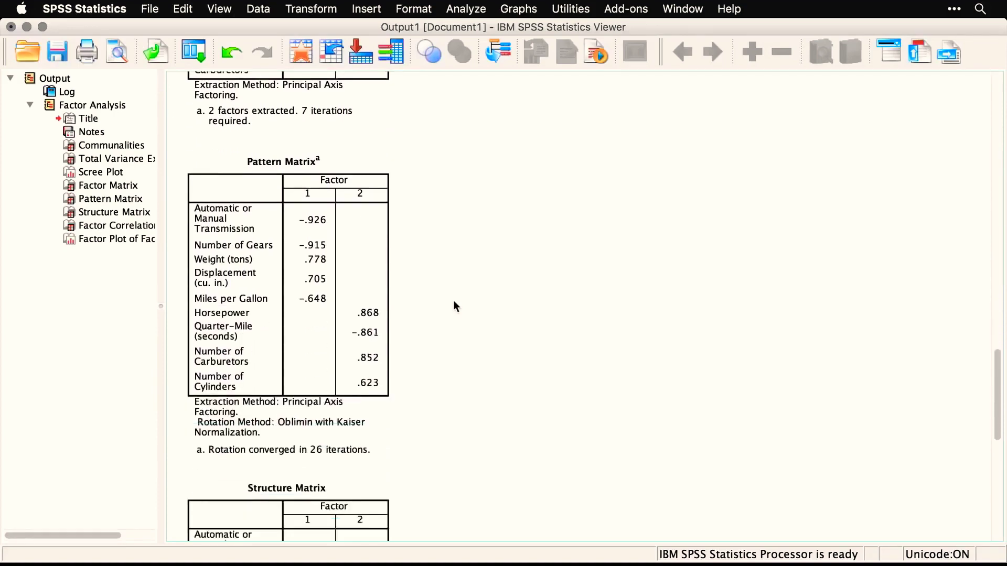
{"action": "scroll", "coordinate": [455, 304], "scroll_direction": "down", "scroll_amount": 10}
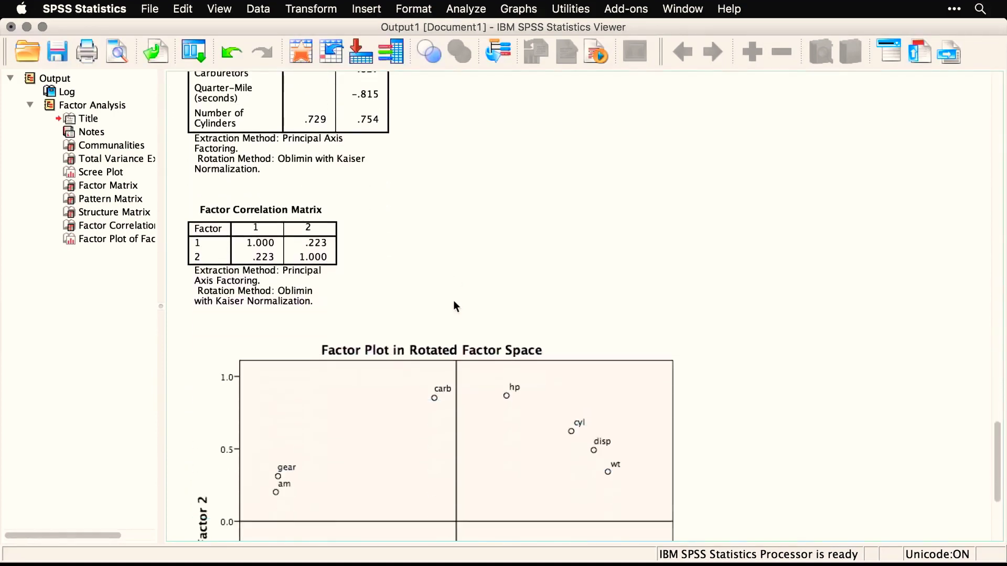
{"action": "scroll", "coordinate": [454, 302], "scroll_direction": "down", "scroll_amount": 3}
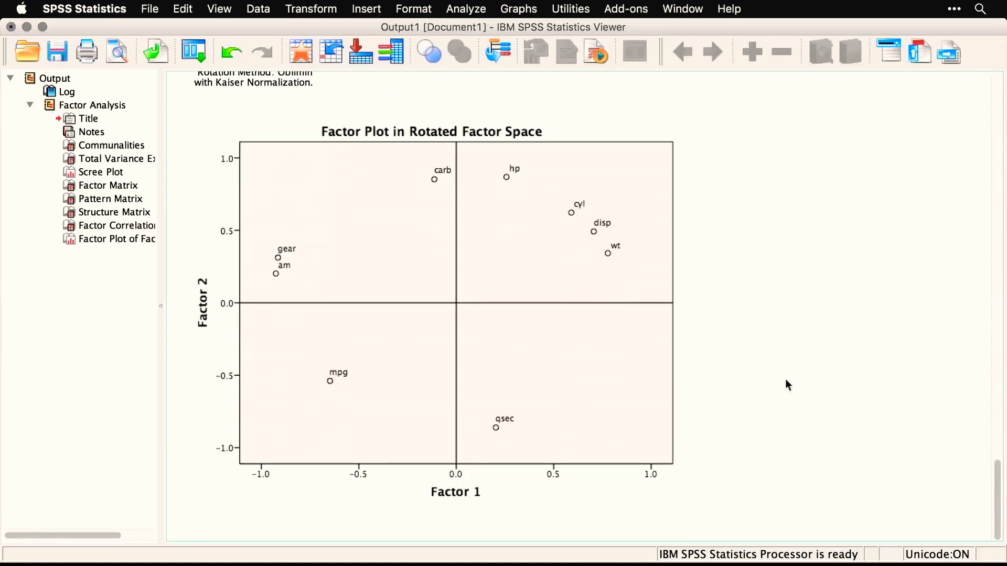
{"action": "left_click", "coordinate": [414, 509]}
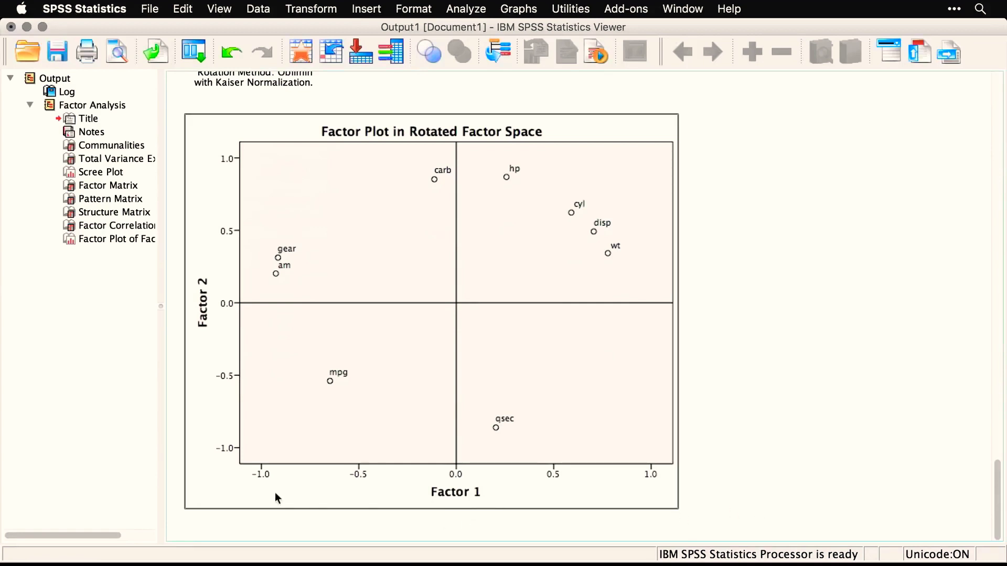
{"action": "left_click", "coordinate": [733, 373]}
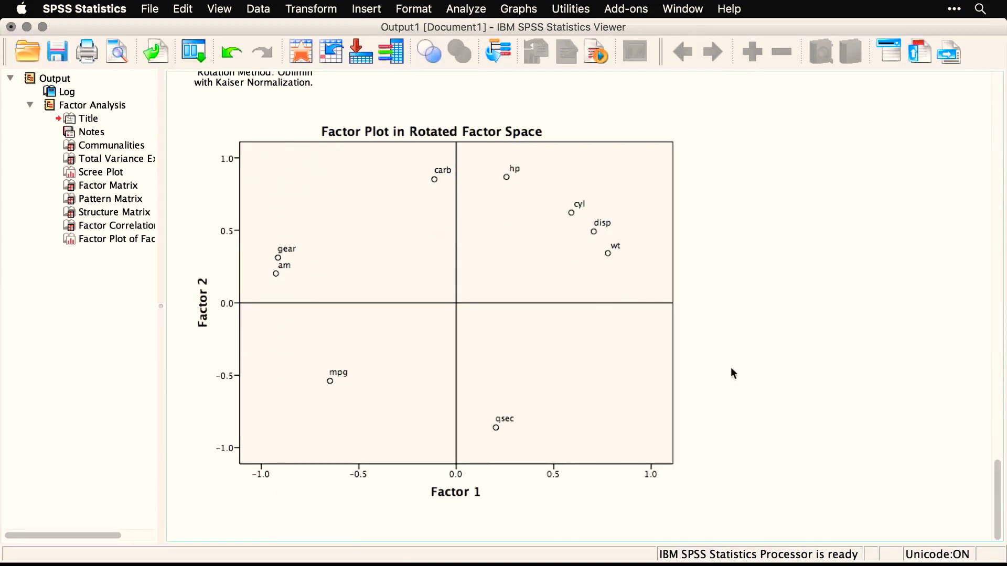
{"action": "left_click", "coordinate": [621, 260]}
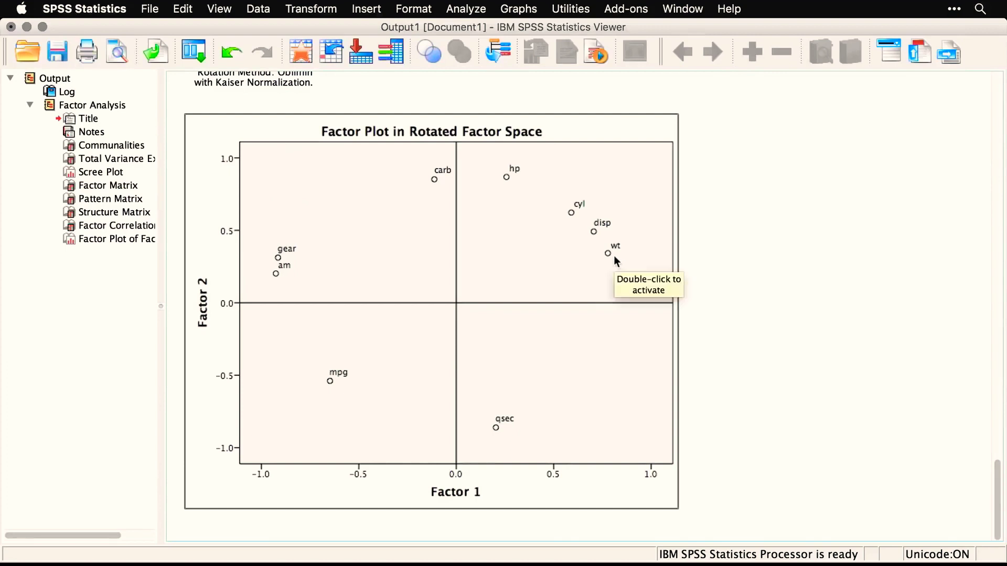
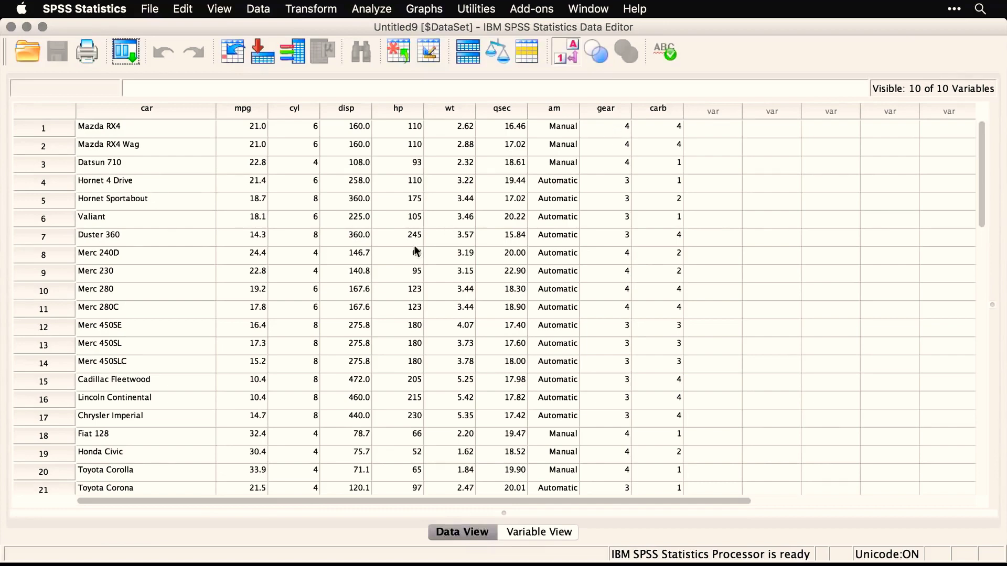
Look over the cars data, start a Linear Regression and assign Miles per Gallon [mpg] as the dependent variable
{"action": "scroll", "coordinate": [413, 244], "scroll_direction": "down", "scroll_amount": 4}
{"action": "scroll", "coordinate": [415, 250], "scroll_direction": "down", "scroll_amount": 3}
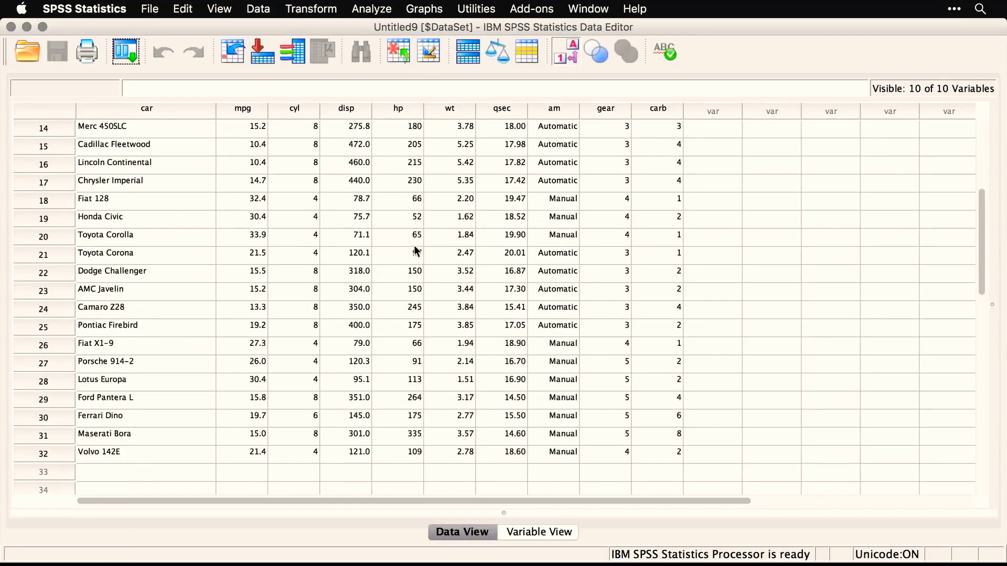
{"action": "scroll", "coordinate": [415, 250], "scroll_direction": "up", "scroll_amount": 6}
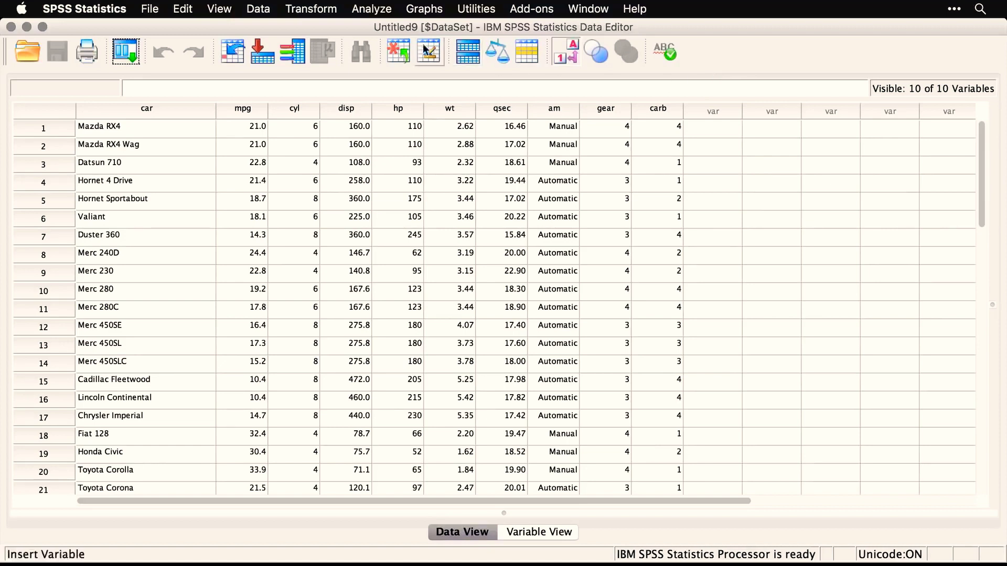
{"action": "left_click", "coordinate": [375, 9]}
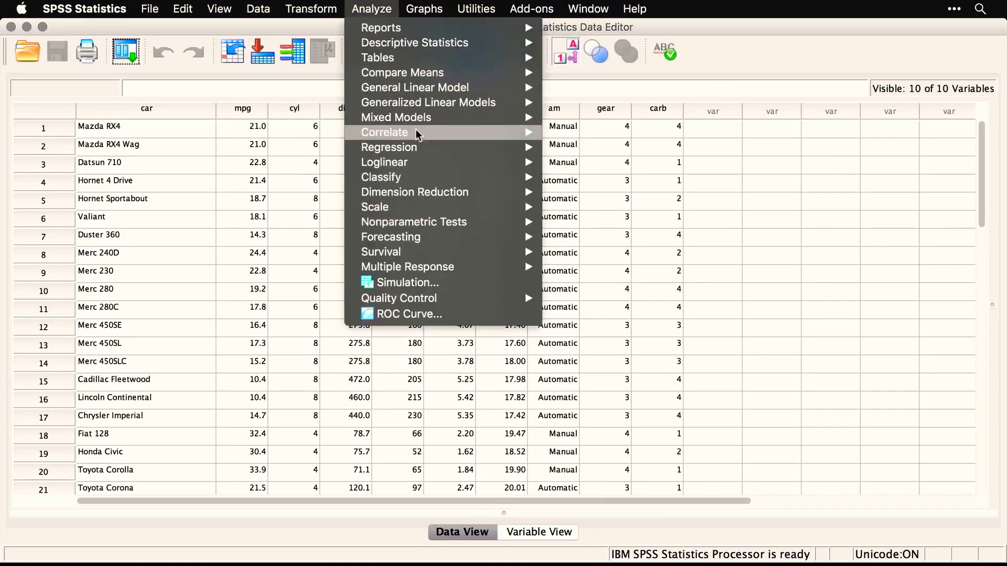
{"action": "mouse_move", "coordinate": [434, 148]}
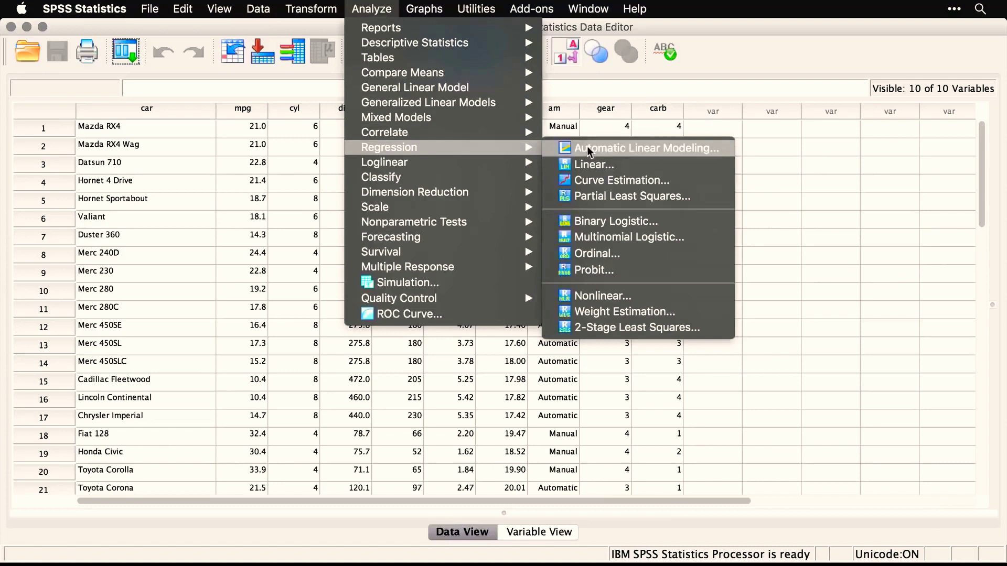
{"action": "left_click", "coordinate": [638, 168]}
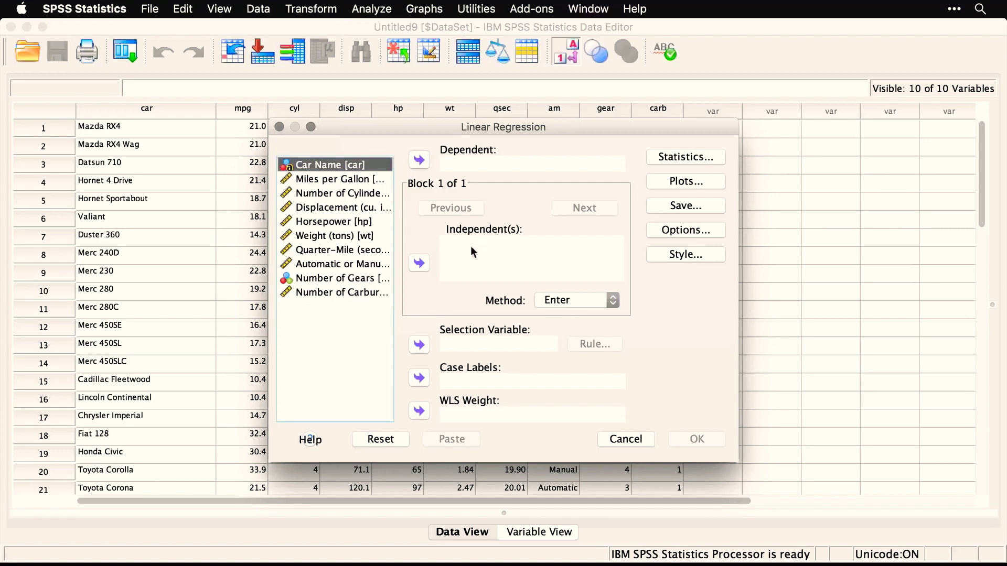
{"action": "left_click", "coordinate": [355, 181]}
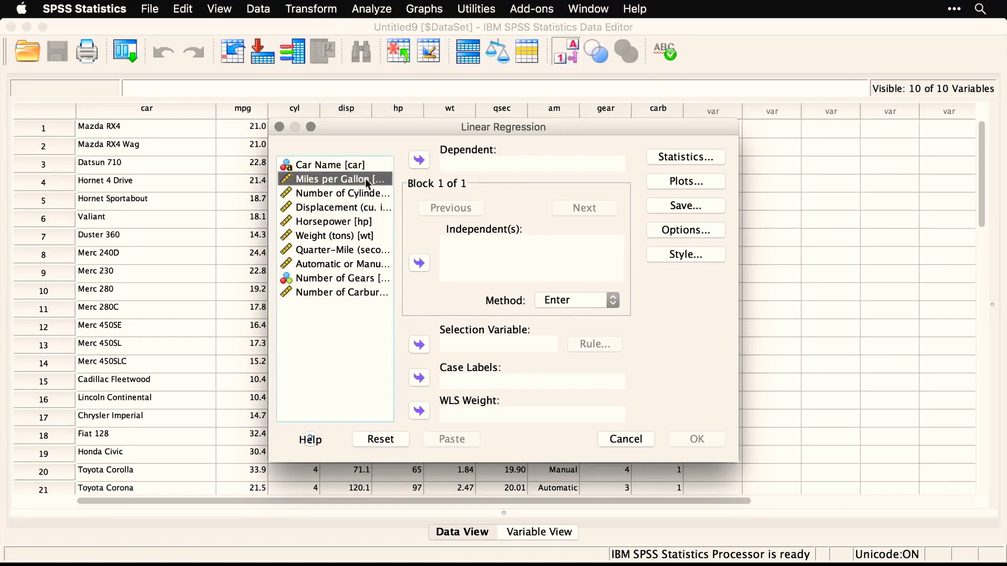
{"action": "left_click", "coordinate": [420, 161]}
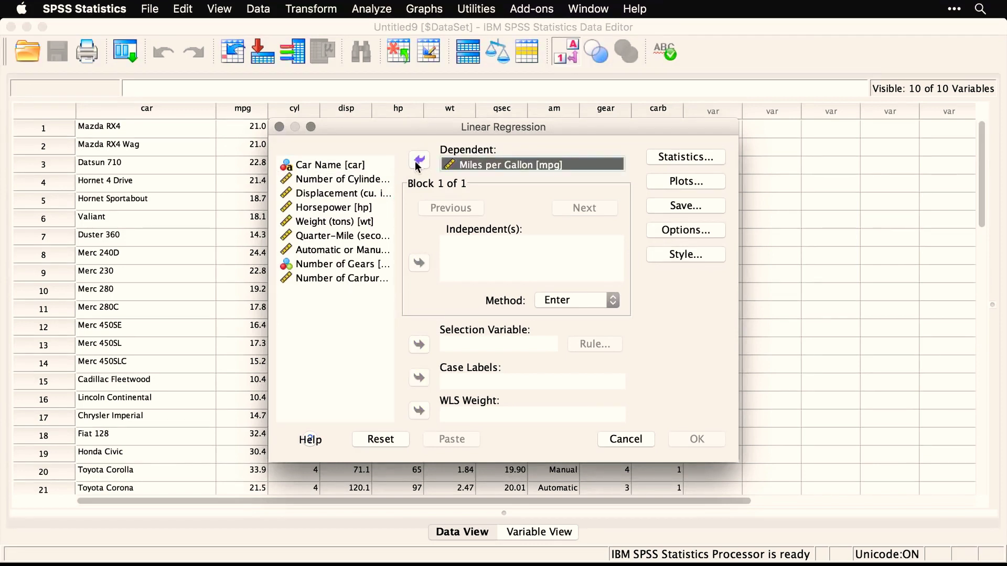
Add all variables from Number of Cylinders through Number of Carburetors as independents and run the regression with the Enter method
{"action": "left_click", "coordinate": [324, 180]}
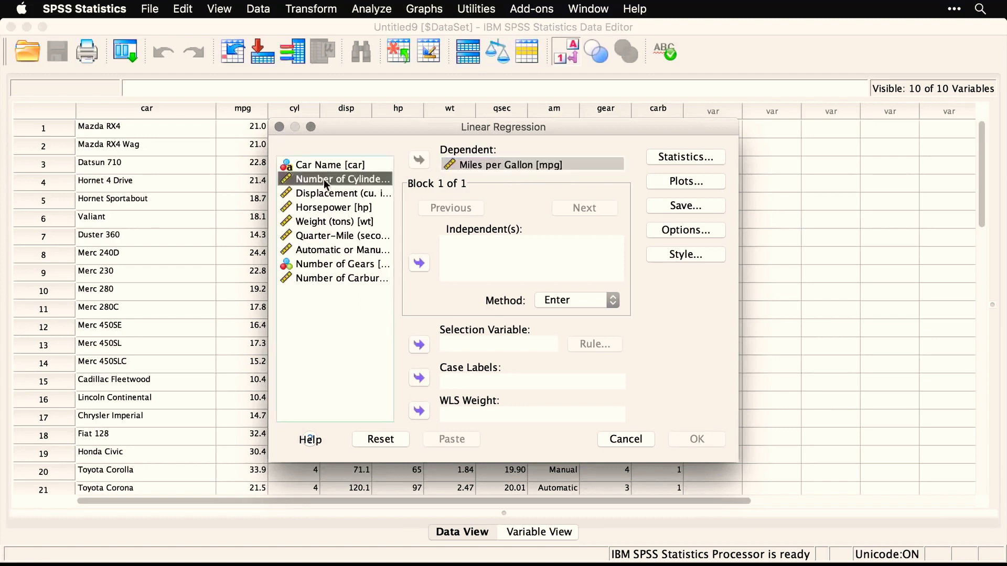
{"action": "left_click", "coordinate": [321, 278], "text": "shift"}
{"action": "left_click", "coordinate": [419, 264]}
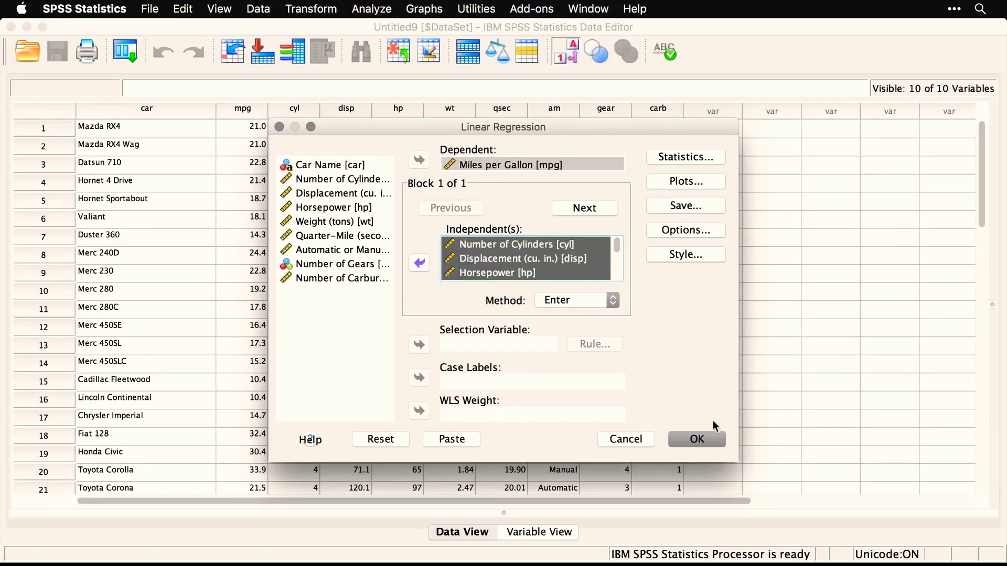
{"action": "left_click", "coordinate": [700, 441]}
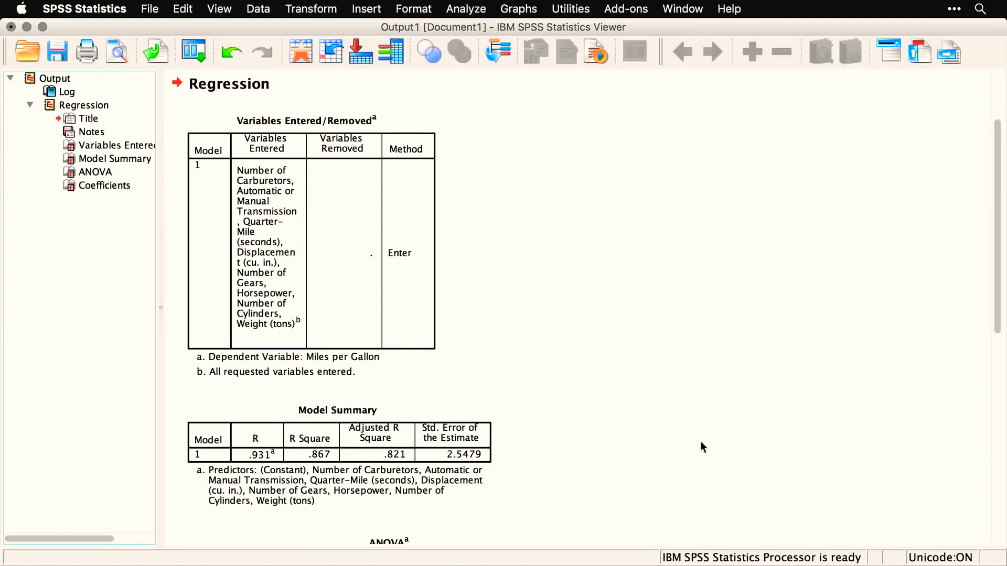
Examine the regression syntax log and the Variables Entered/Removed table in the output
{"action": "scroll", "coordinate": [664, 327], "scroll_direction": "up", "scroll_amount": 4}
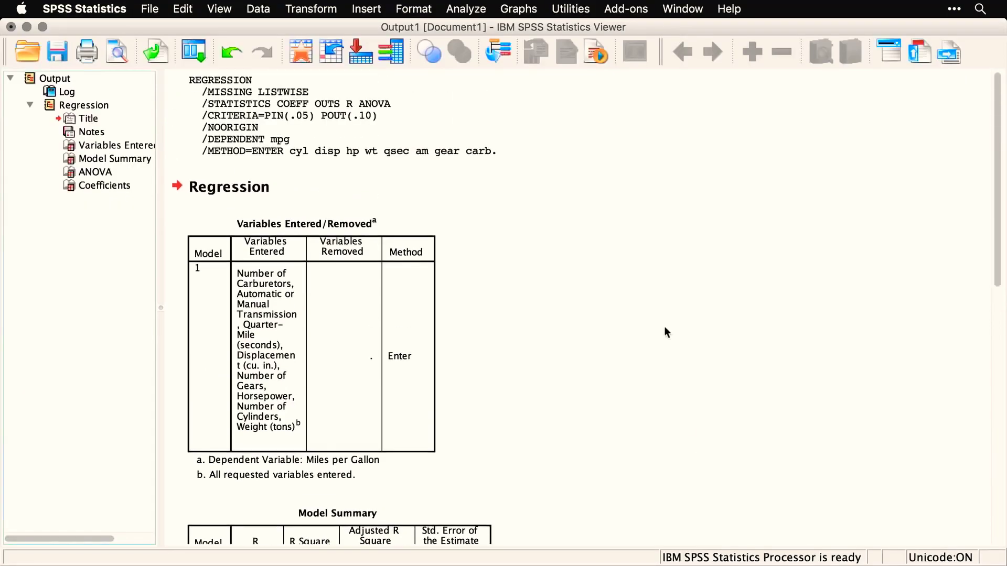
{"action": "left_click", "coordinate": [407, 128]}
{"action": "scroll", "coordinate": [536, 279], "scroll_direction": "down", "scroll_amount": 4}
{"action": "left_click", "coordinate": [317, 237]}
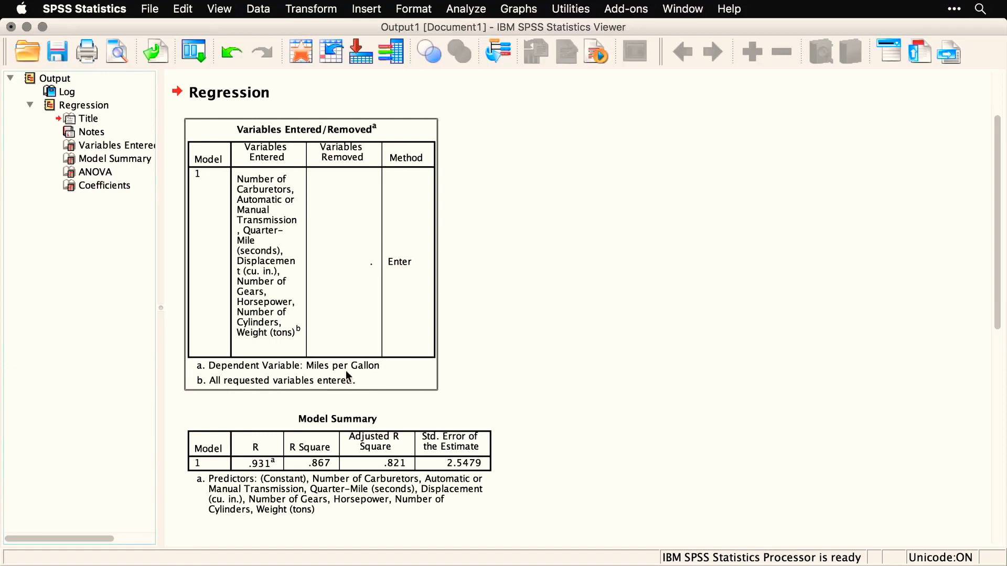
{"action": "left_click", "coordinate": [497, 307]}
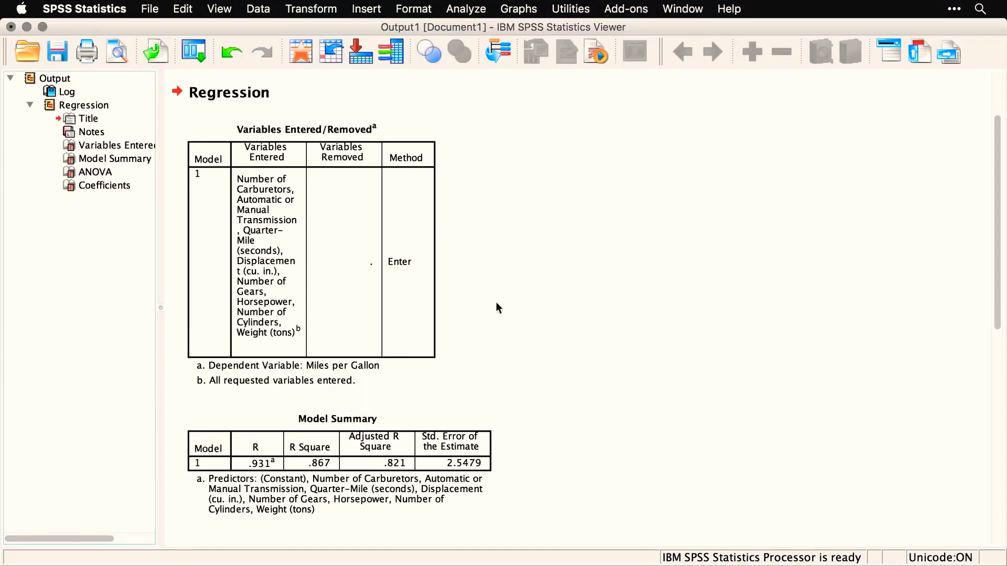
Examine the Model Summary, ANOVA and Coefficients tables of the regression predicting Miles per Gallon
{"action": "scroll", "coordinate": [498, 307], "scroll_direction": "down", "scroll_amount": 5}
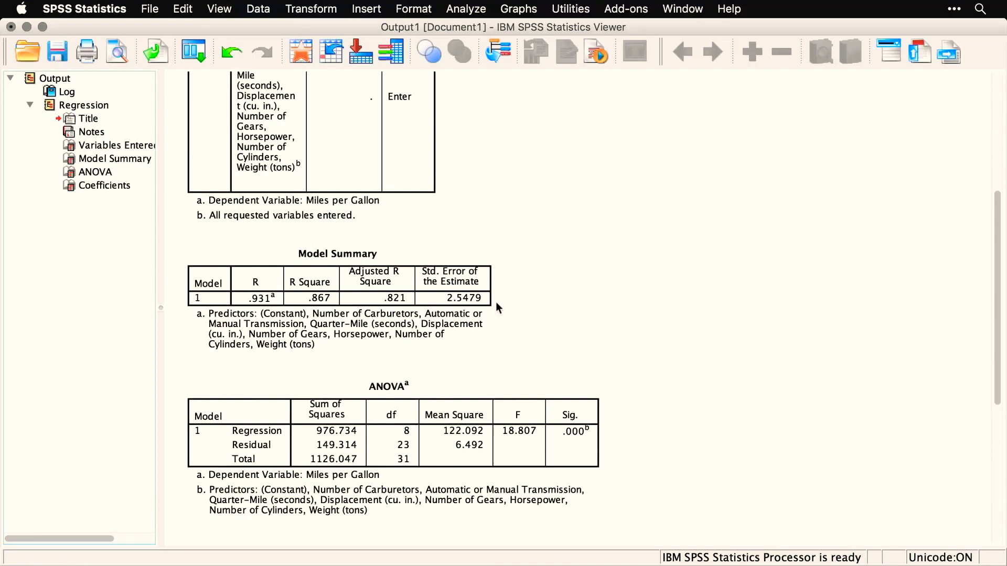
{"action": "left_click", "coordinate": [345, 339]}
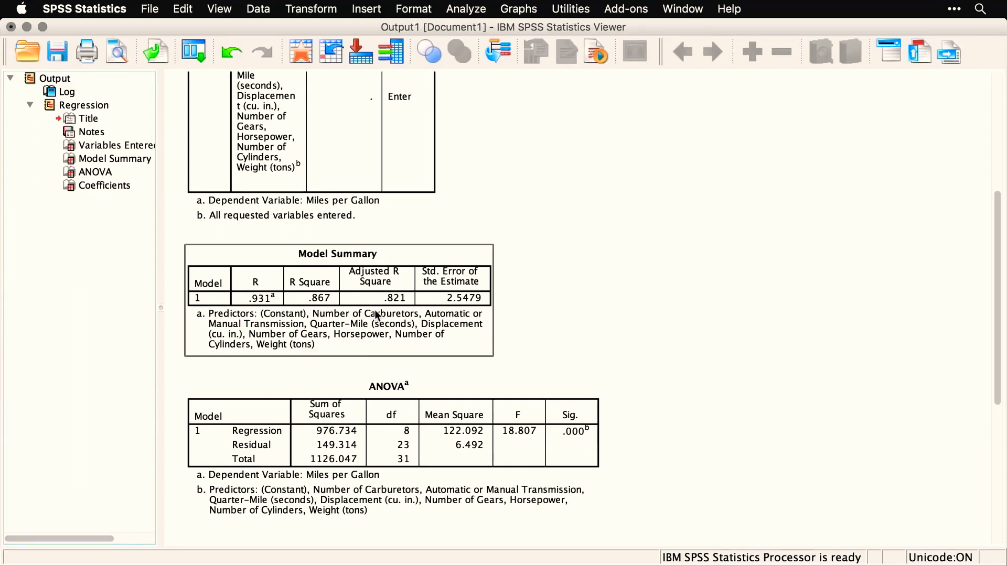
{"action": "scroll", "coordinate": [376, 314], "scroll_direction": "down", "scroll_amount": 3}
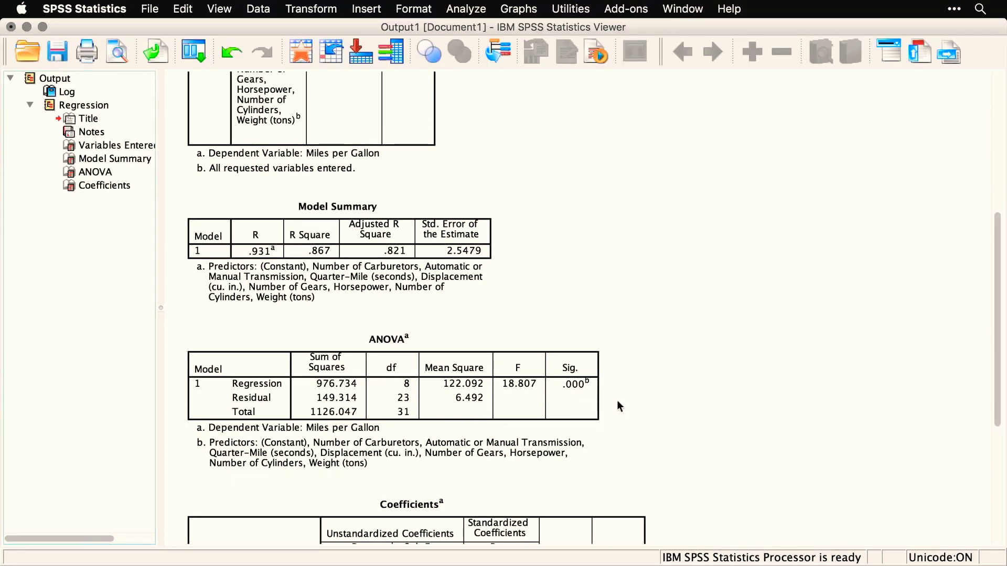
{"action": "scroll", "coordinate": [617, 402], "scroll_direction": "down", "scroll_amount": 10}
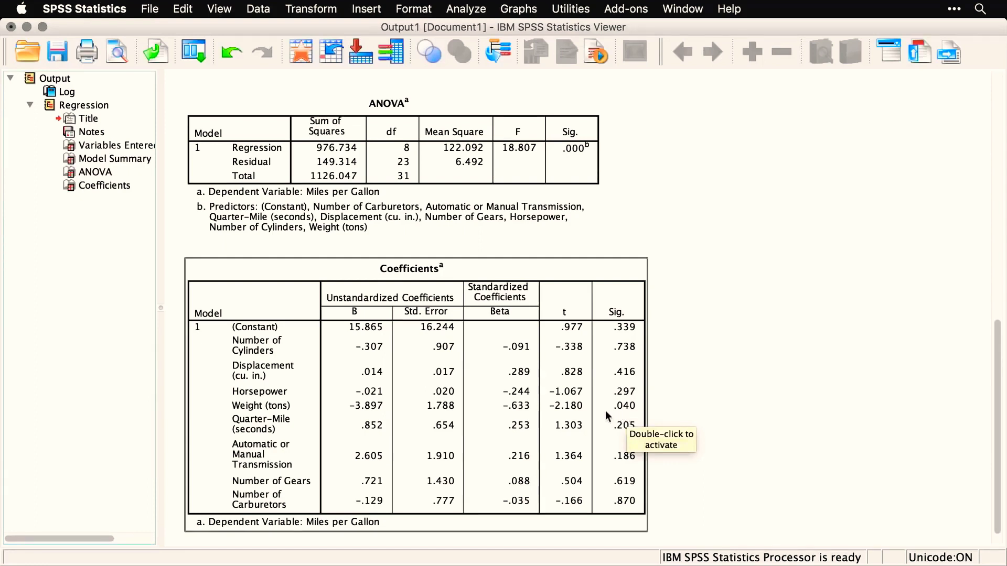
{"action": "left_click", "coordinate": [750, 411]}
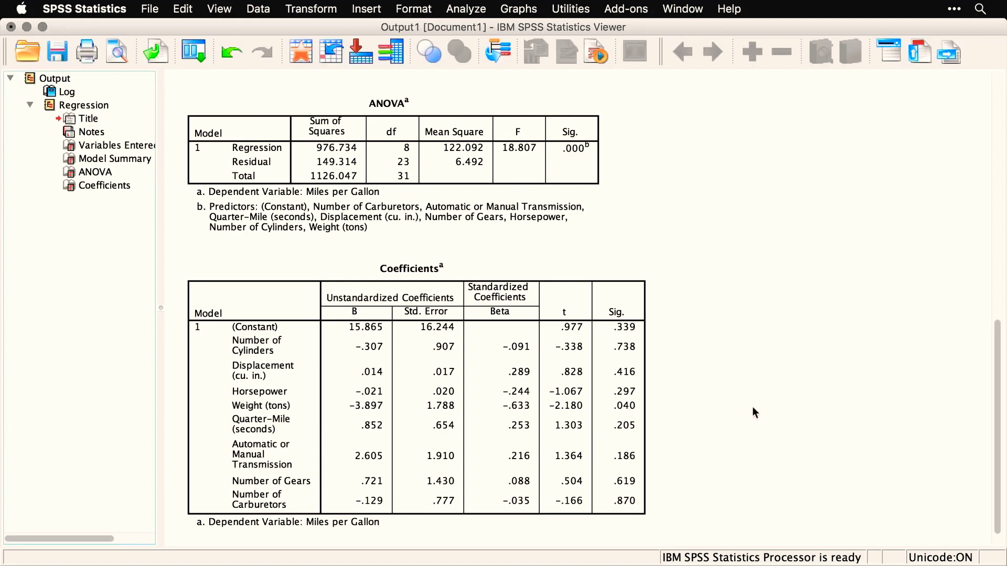
{"action": "scroll", "coordinate": [753, 407], "scroll_direction": "down", "scroll_amount": 1}
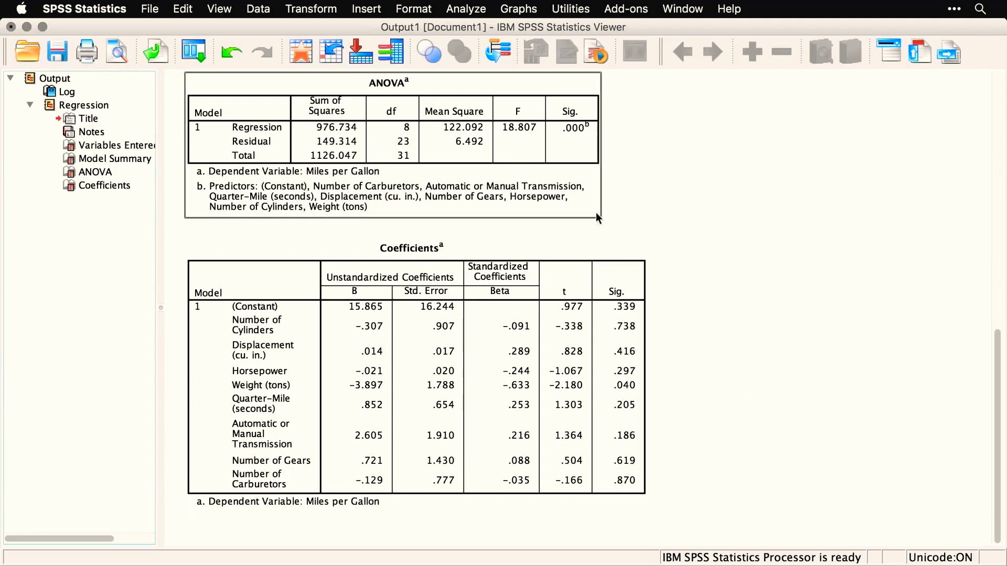
Reopen the Linear Regression setup and change the variable entry method to Stepwise
{"action": "left_click", "coordinate": [466, 9]}
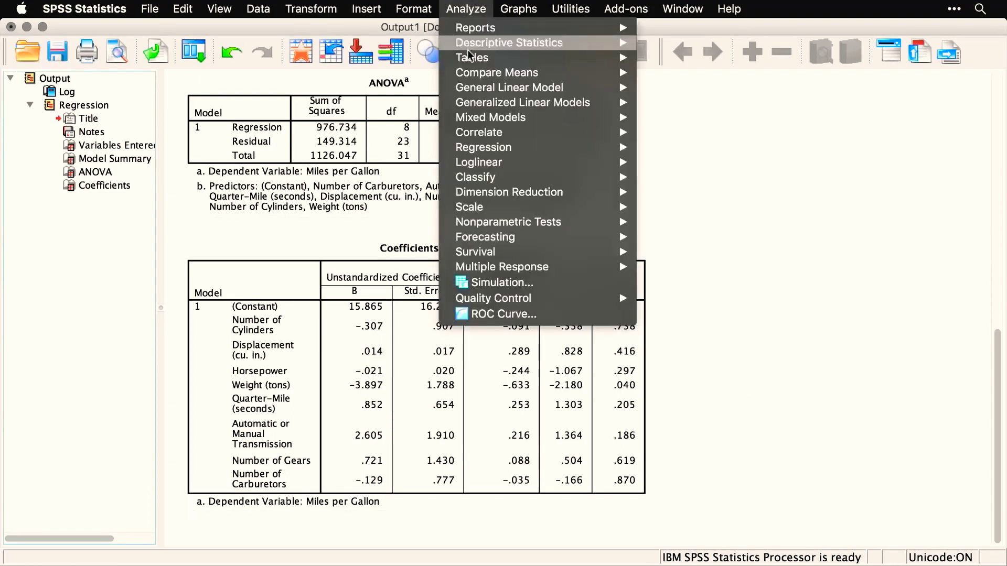
{"action": "mouse_move", "coordinate": [491, 149]}
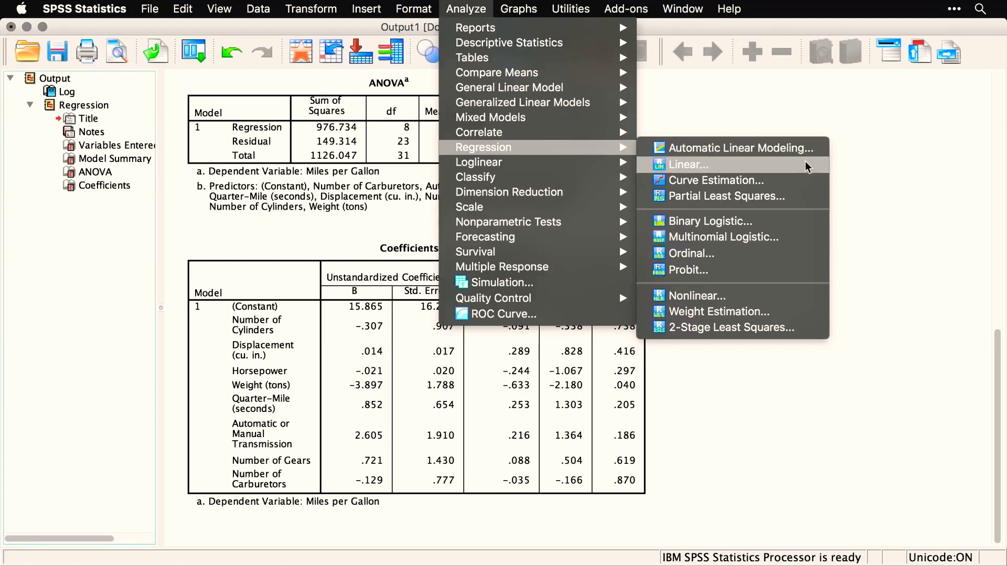
{"action": "left_click", "coordinate": [804, 161]}
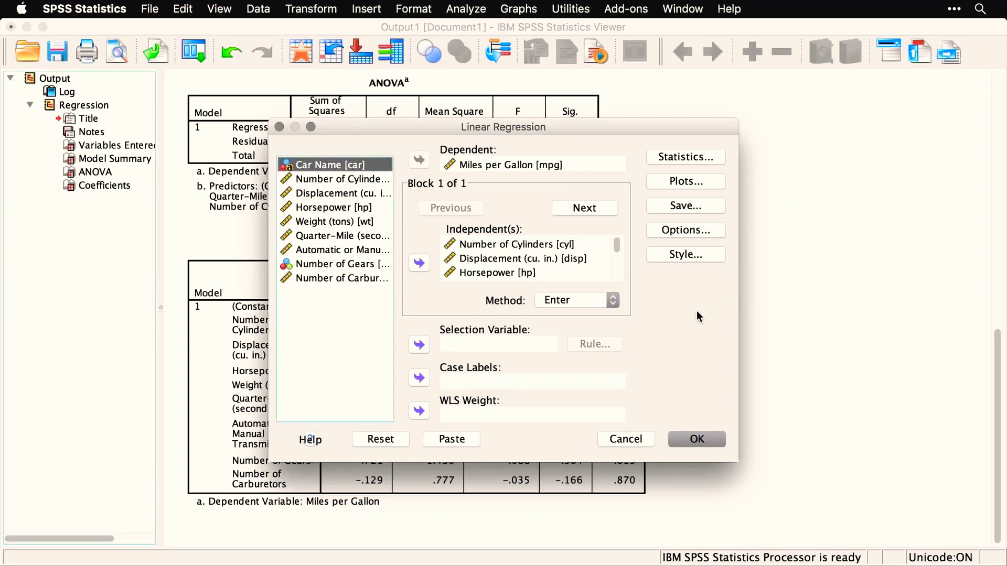
{"action": "left_click", "coordinate": [596, 307]}
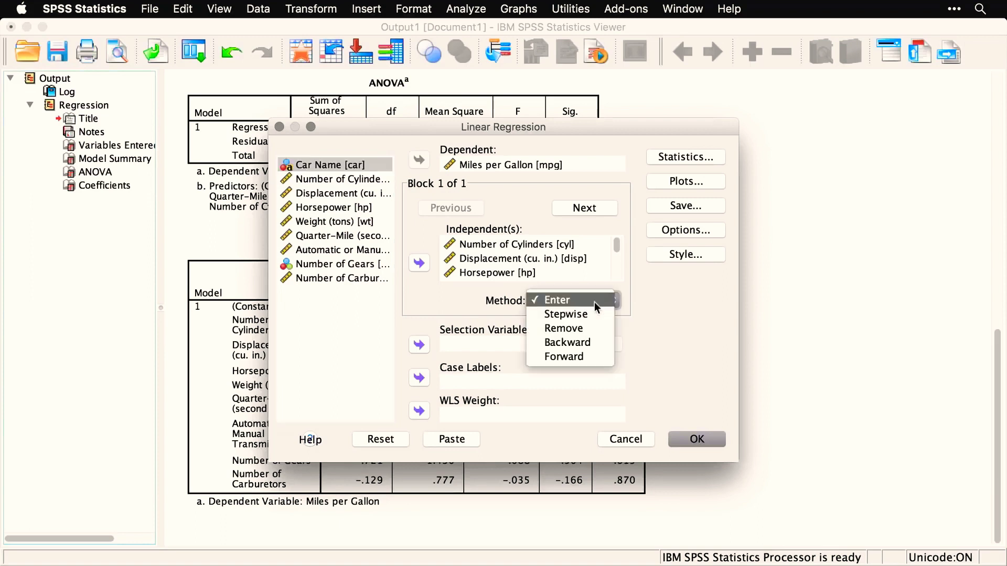
{"action": "left_click", "coordinate": [595, 313]}
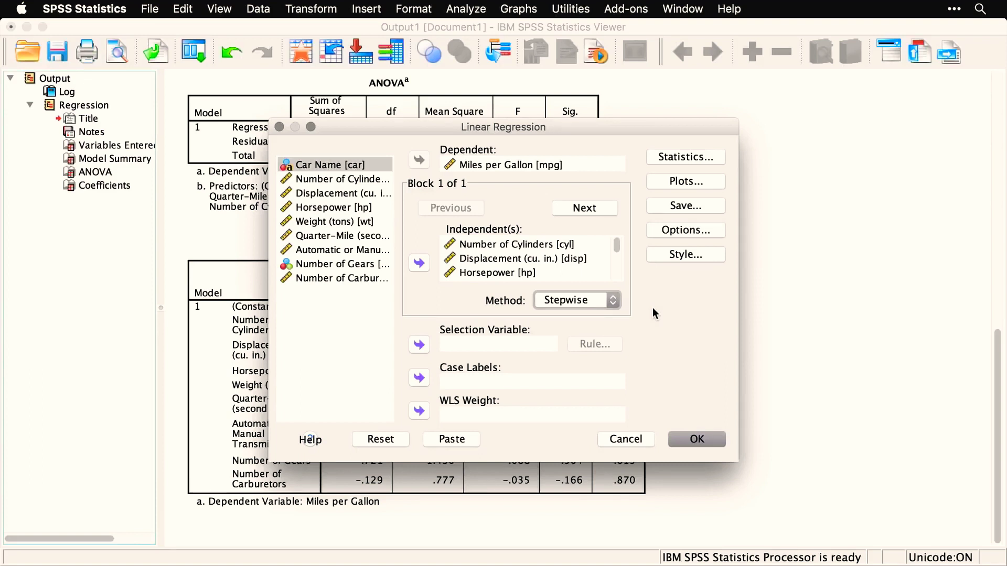
Add confidence intervals for the coefficients and R squared change to the regression statistics
{"action": "left_click", "coordinate": [695, 156]}
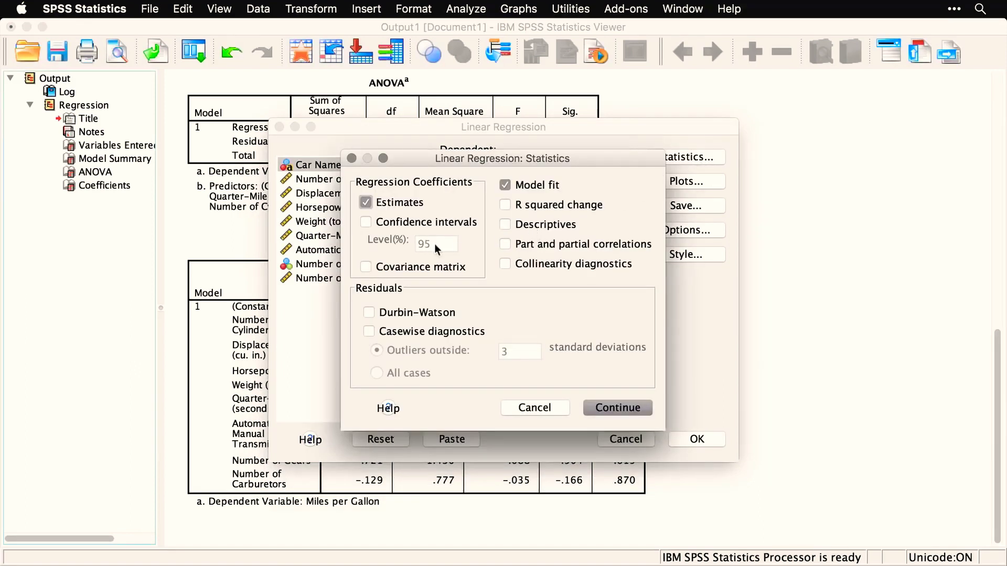
{"action": "left_click", "coordinate": [367, 224]}
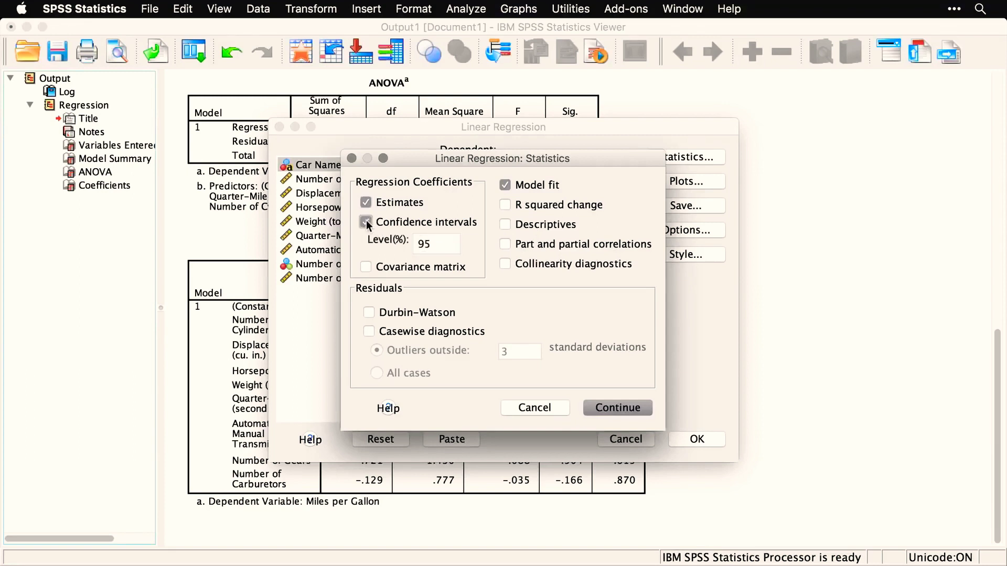
{"action": "left_click", "coordinate": [503, 205]}
{"action": "left_click", "coordinate": [625, 408]}
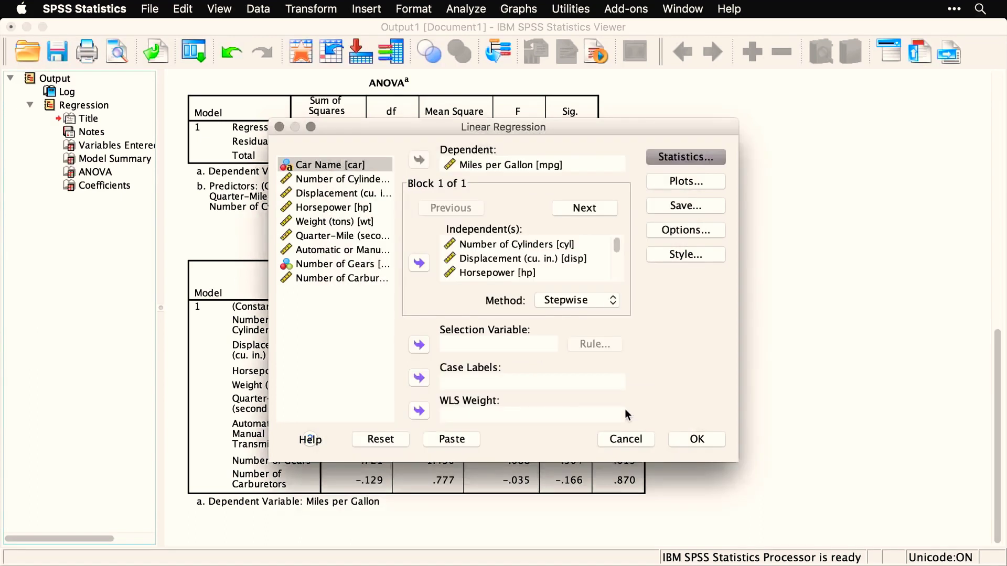
Request a histogram and a normal probability plot of the standardized residuals
{"action": "left_click", "coordinate": [696, 185]}
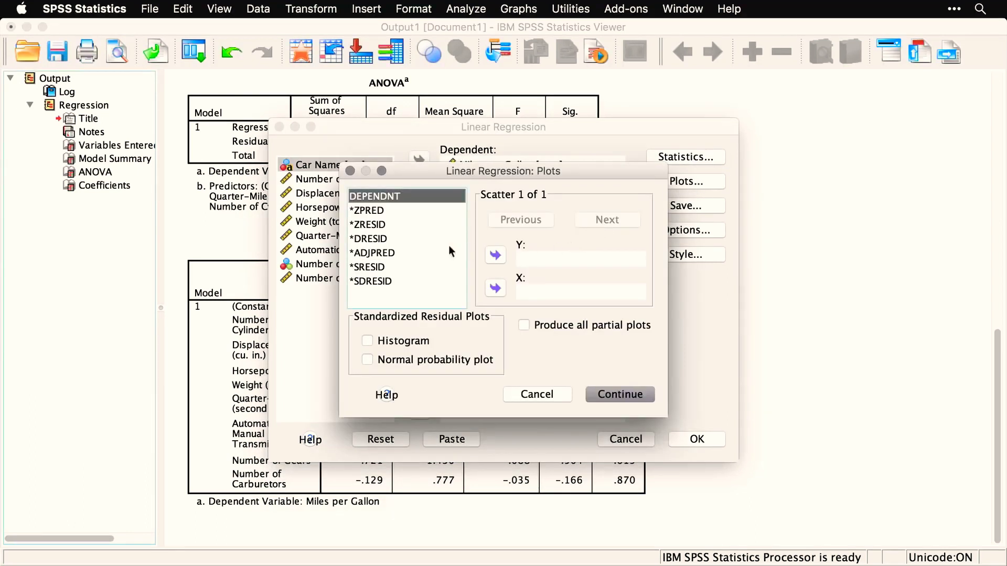
{"action": "left_click", "coordinate": [367, 341]}
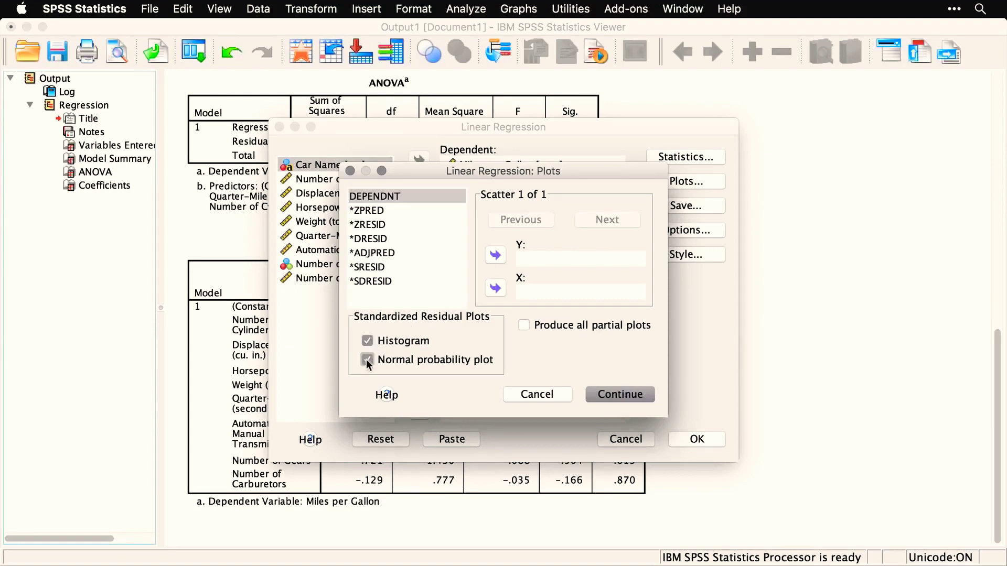
{"action": "left_click", "coordinate": [625, 395]}
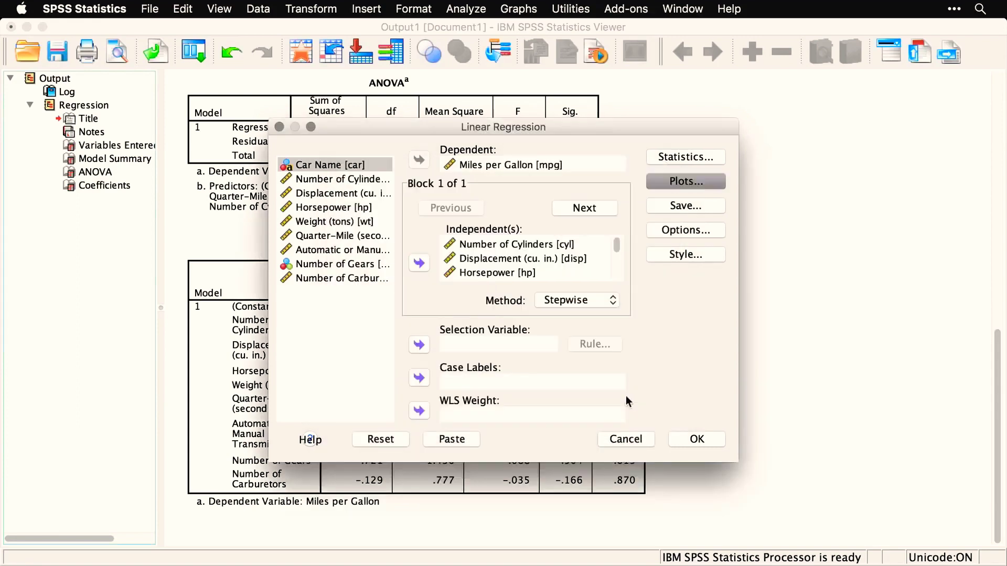
Review the regression's Save, Options and Table Style settings, cancelling out of each one
{"action": "left_click", "coordinate": [711, 206]}
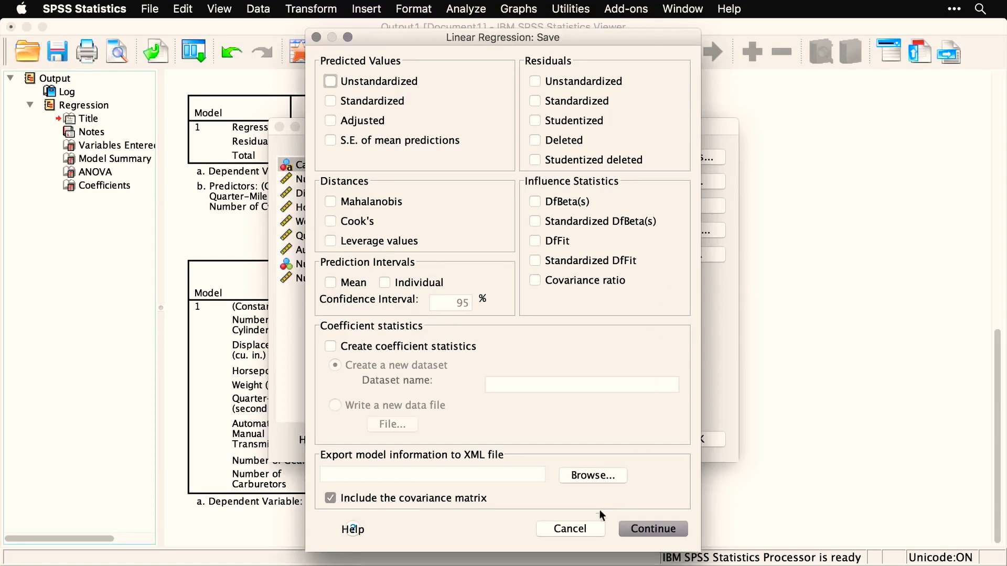
{"action": "left_click", "coordinate": [583, 527]}
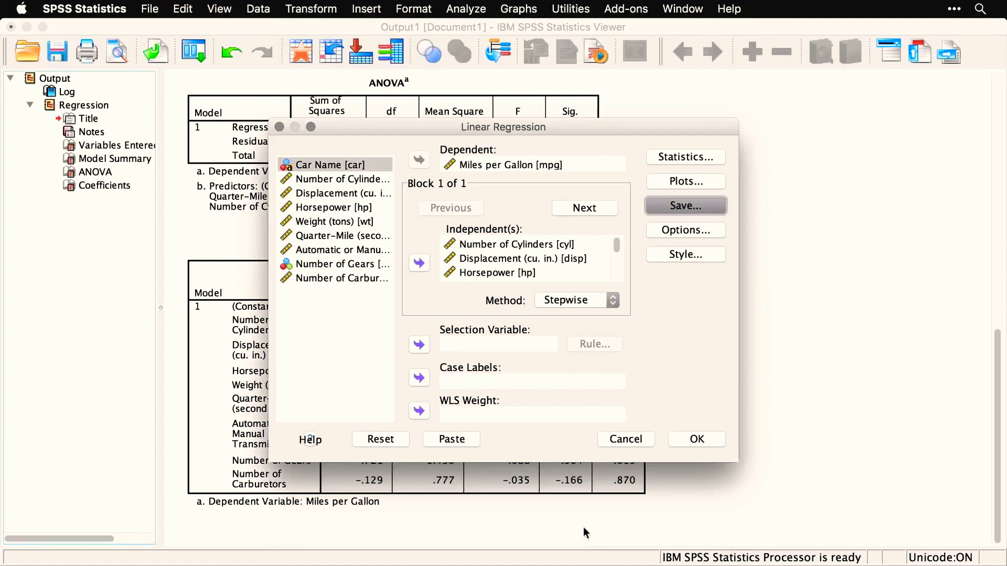
{"action": "left_click", "coordinate": [697, 239]}
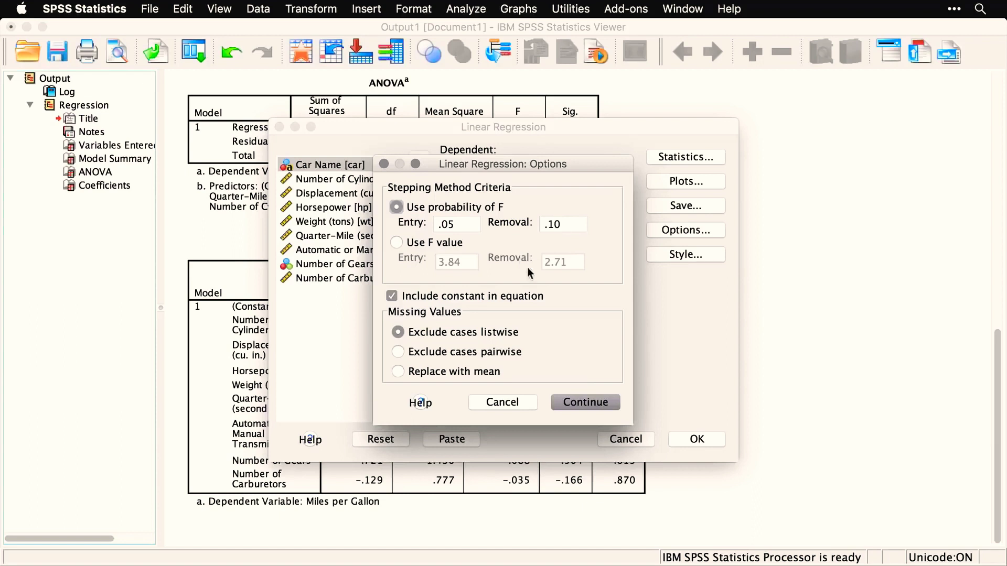
{"action": "left_click", "coordinate": [518, 405]}
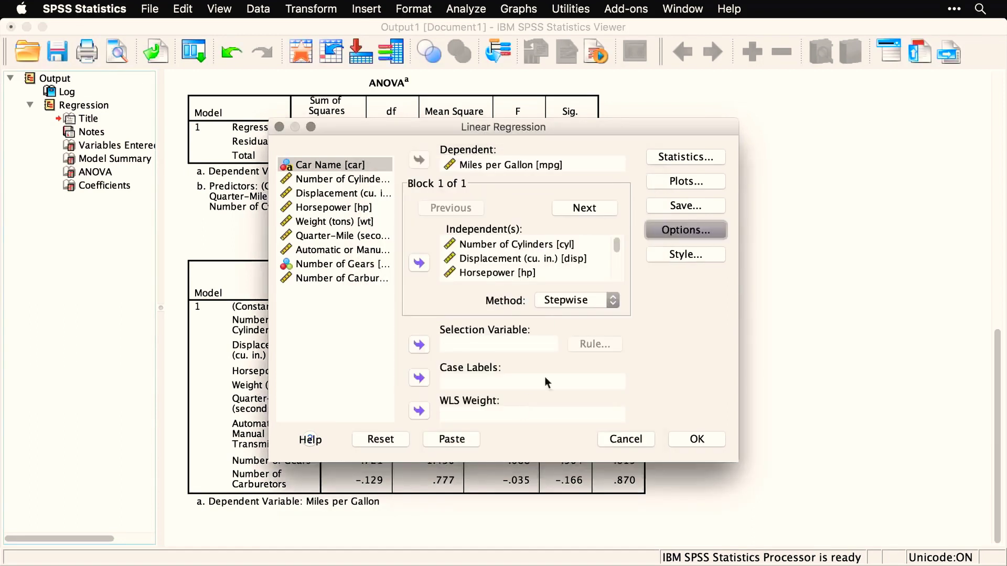
{"action": "left_click", "coordinate": [687, 256]}
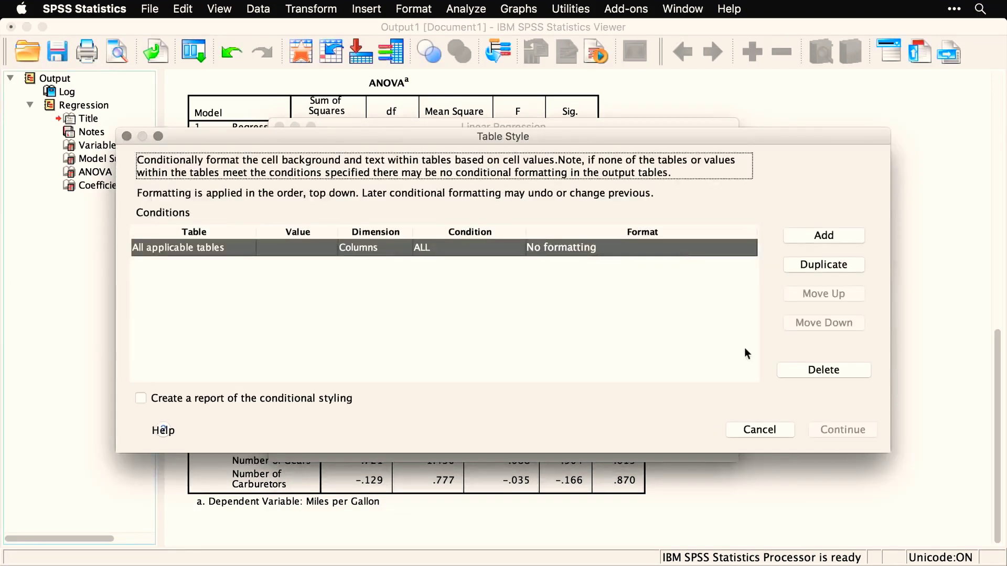
{"action": "left_click", "coordinate": [759, 430]}
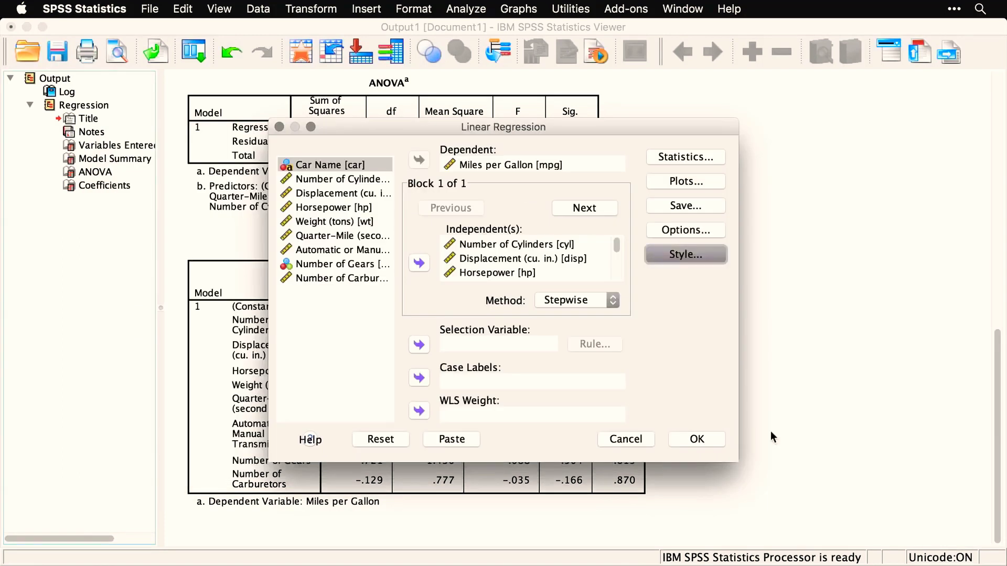
Run the stepwise regression for Miles per Gallon and review the command syntax logged above its results
{"action": "left_click", "coordinate": [703, 442]}
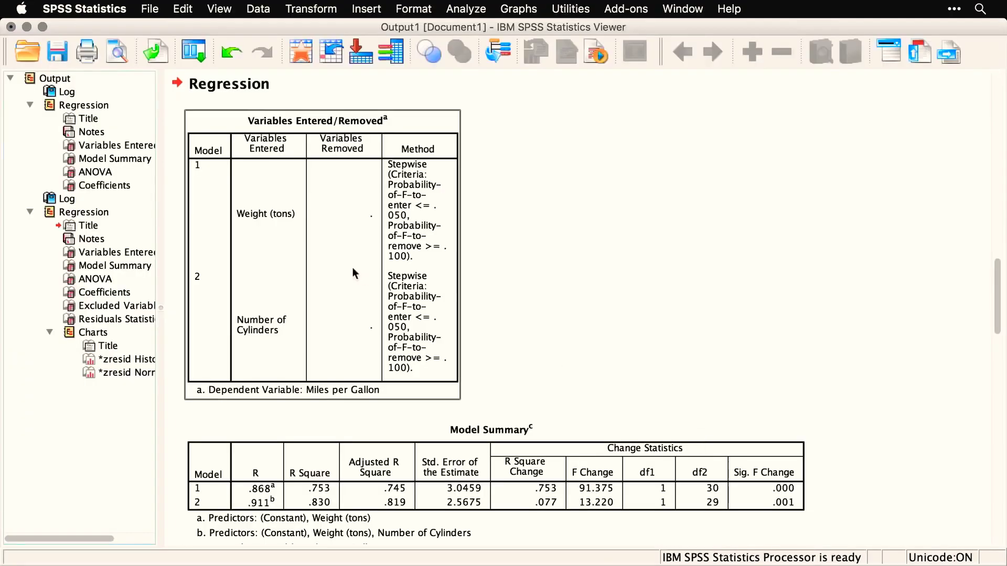
{"action": "scroll", "coordinate": [613, 271], "scroll_direction": "down", "scroll_amount": 5}
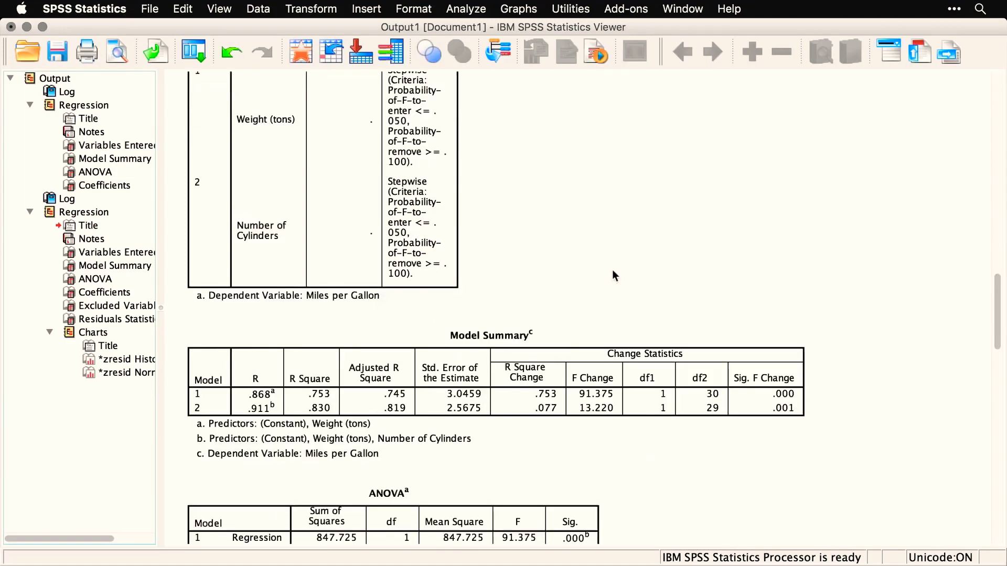
{"action": "scroll", "coordinate": [613, 273], "scroll_direction": "up", "scroll_amount": 10}
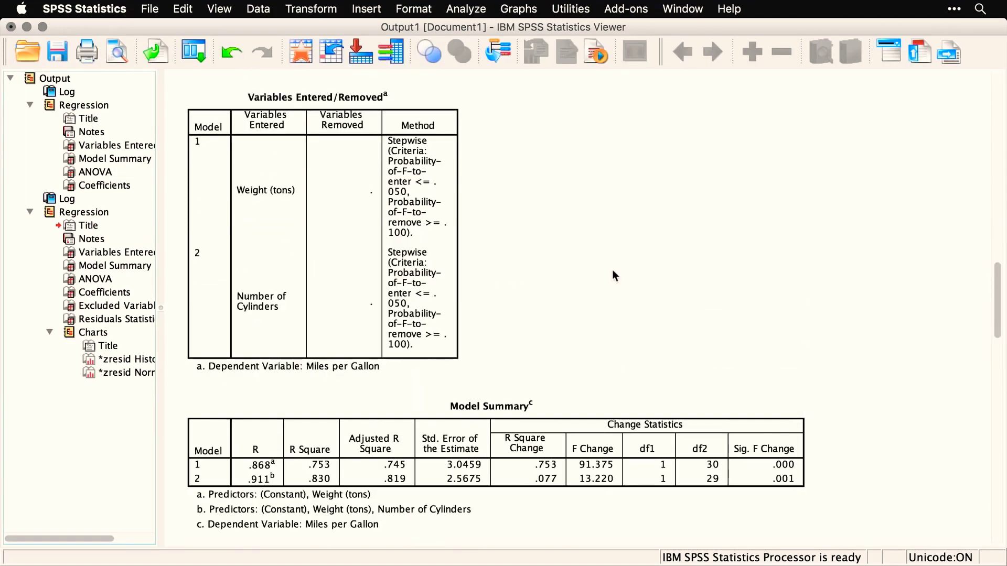
{"action": "scroll", "coordinate": [612, 269], "scroll_direction": "up", "scroll_amount": 2}
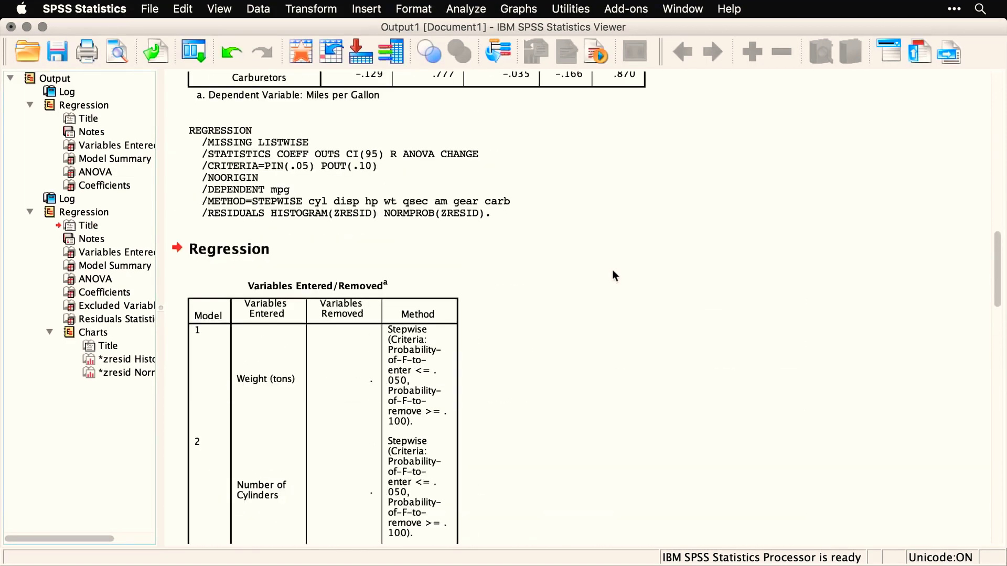
{"action": "left_click", "coordinate": [386, 214]}
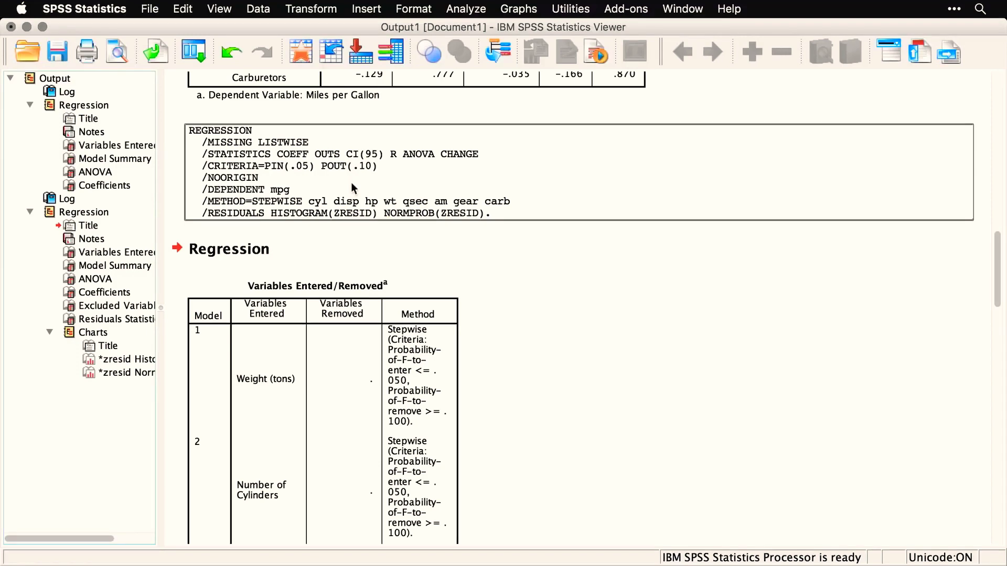
Examine the stepwise results in the Variables Entered/Removed, Model Summary, ANOVA and Coefficients tables
{"action": "scroll", "coordinate": [351, 185], "scroll_direction": "down", "scroll_amount": 4}
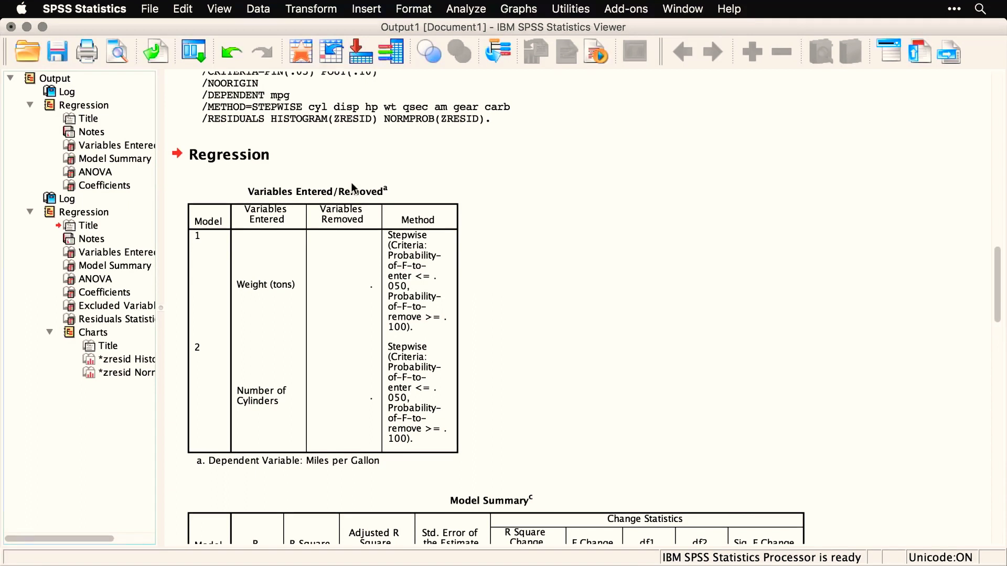
{"action": "left_click", "coordinate": [352, 186]}
{"action": "scroll", "coordinate": [798, 403], "scroll_direction": "down", "scroll_amount": 5}
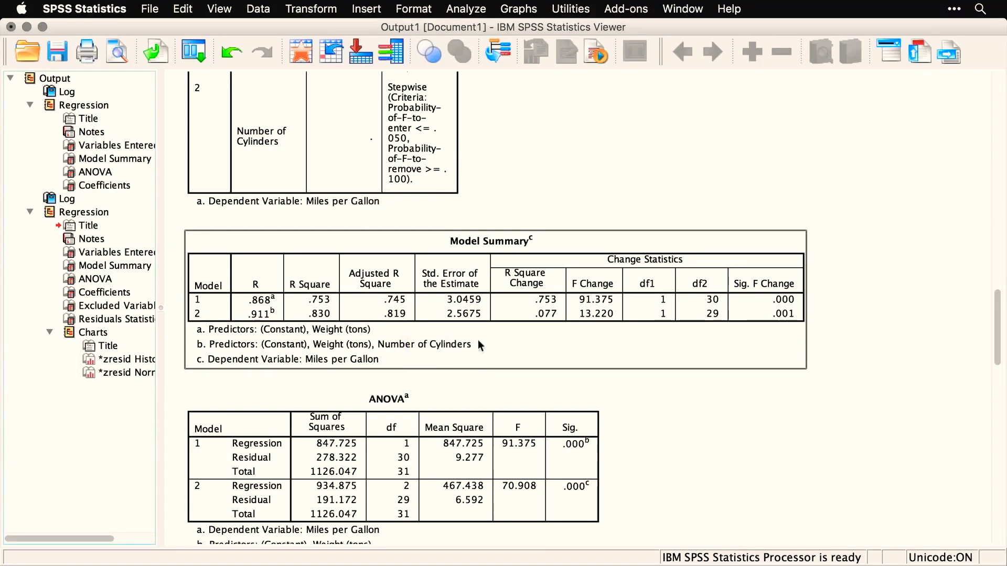
{"action": "scroll", "coordinate": [477, 340], "scroll_direction": "down", "scroll_amount": 3}
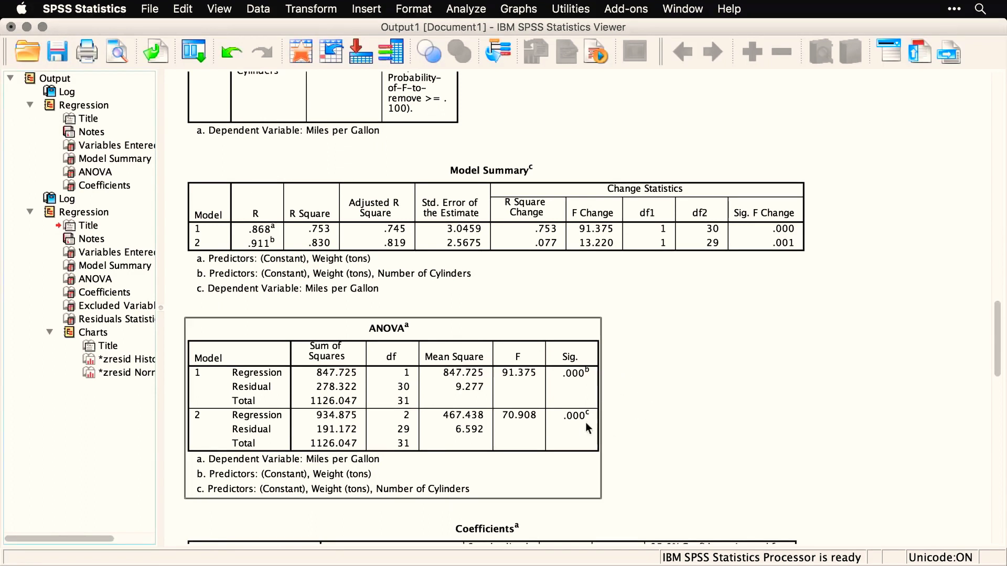
{"action": "scroll", "coordinate": [655, 426], "scroll_direction": "down", "scroll_amount": 5}
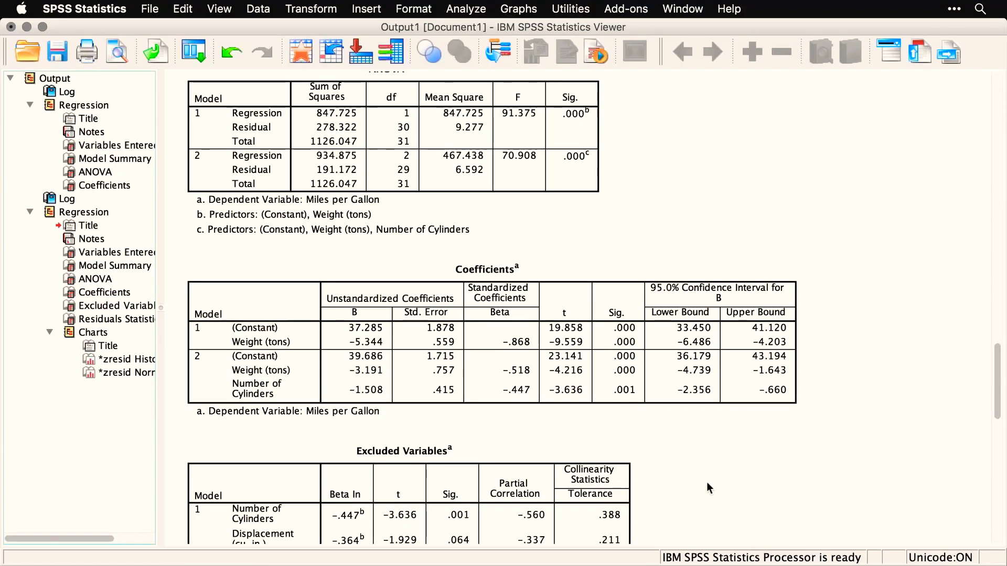
{"action": "scroll", "coordinate": [707, 482], "scroll_direction": "down", "scroll_amount": 5}
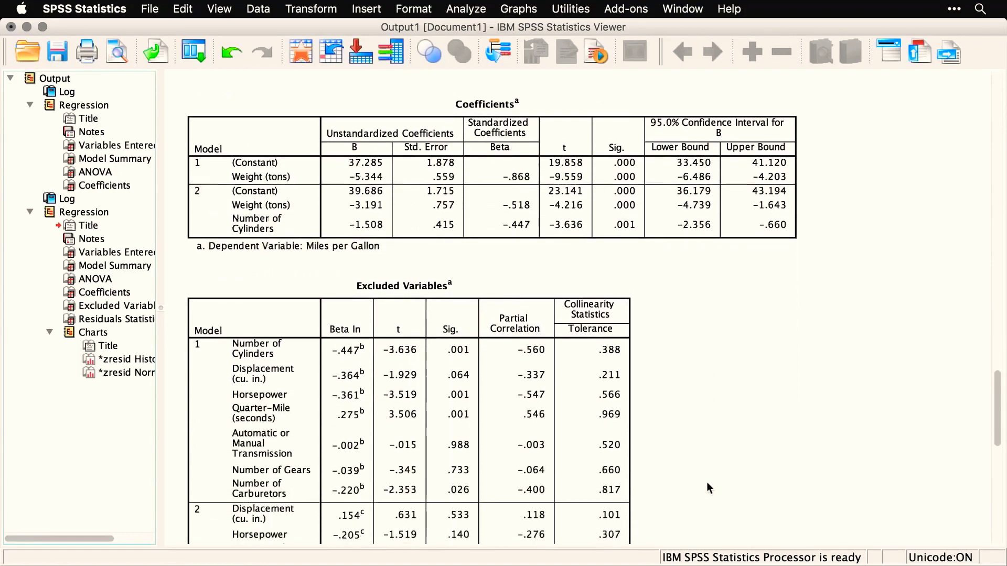
Examine the Excluded Variables and Residuals Statistics tables, the residual histogram and the normal P-P plot
{"action": "scroll", "coordinate": [706, 483], "scroll_direction": "down", "scroll_amount": 3}
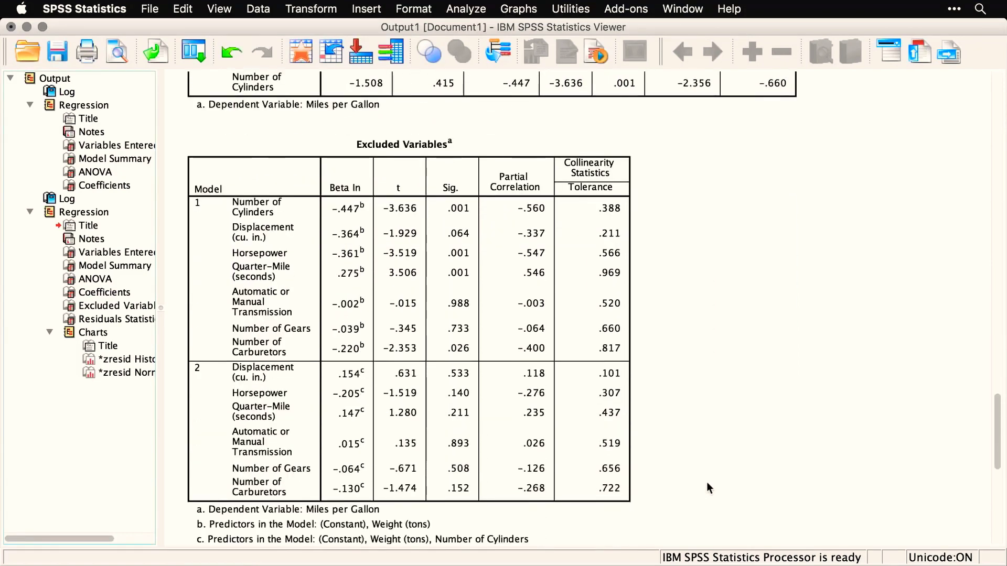
{"action": "left_click", "coordinate": [619, 185]}
{"action": "scroll", "coordinate": [735, 379], "scroll_direction": "down", "scroll_amount": 5}
{"action": "scroll", "coordinate": [735, 381], "scroll_direction": "down", "scroll_amount": 12}
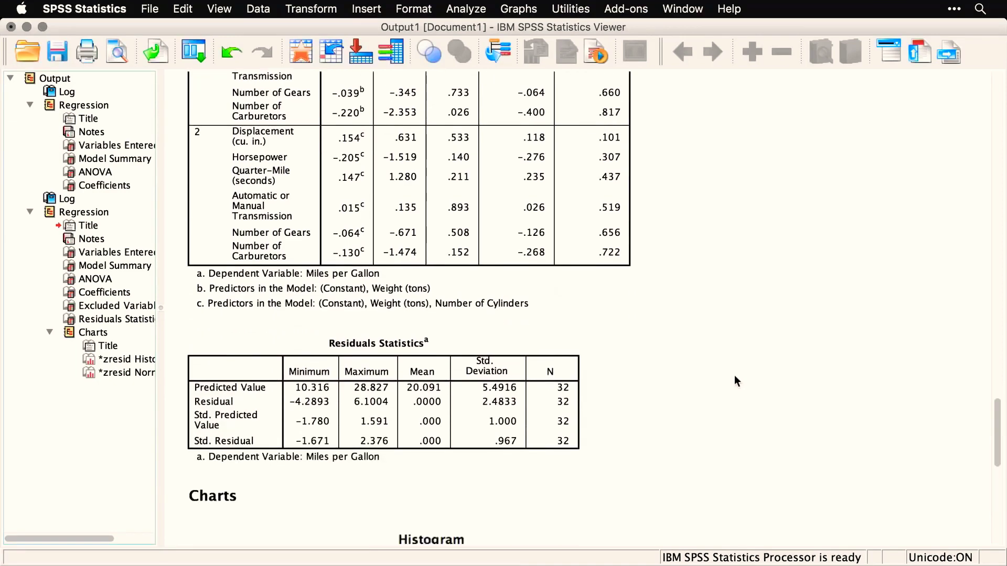
{"action": "scroll", "coordinate": [736, 381], "scroll_direction": "down", "scroll_amount": 8}
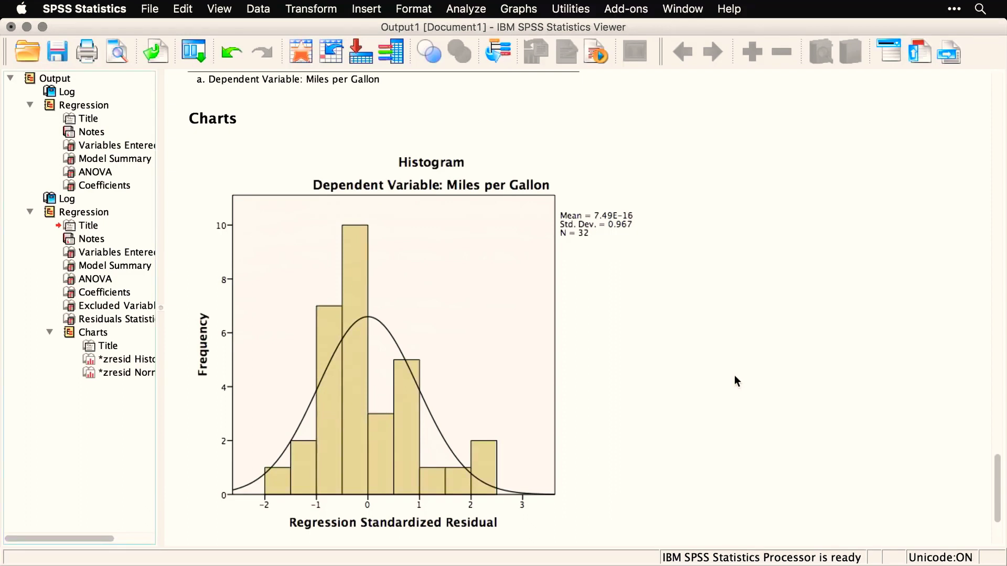
{"action": "scroll", "coordinate": [735, 377], "scroll_direction": "down", "scroll_amount": 10}
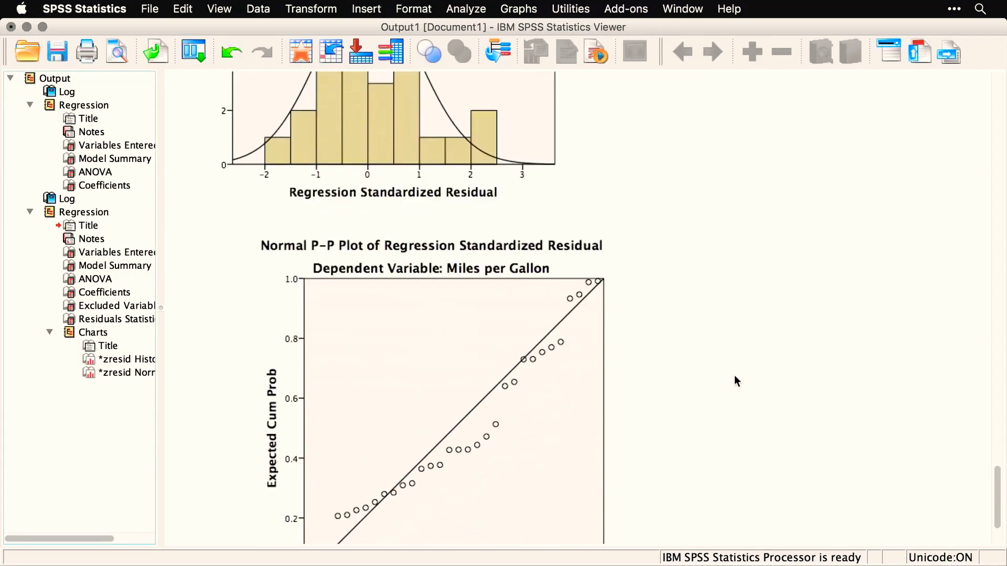
{"action": "scroll", "coordinate": [736, 382], "scroll_direction": "down", "scroll_amount": 4}
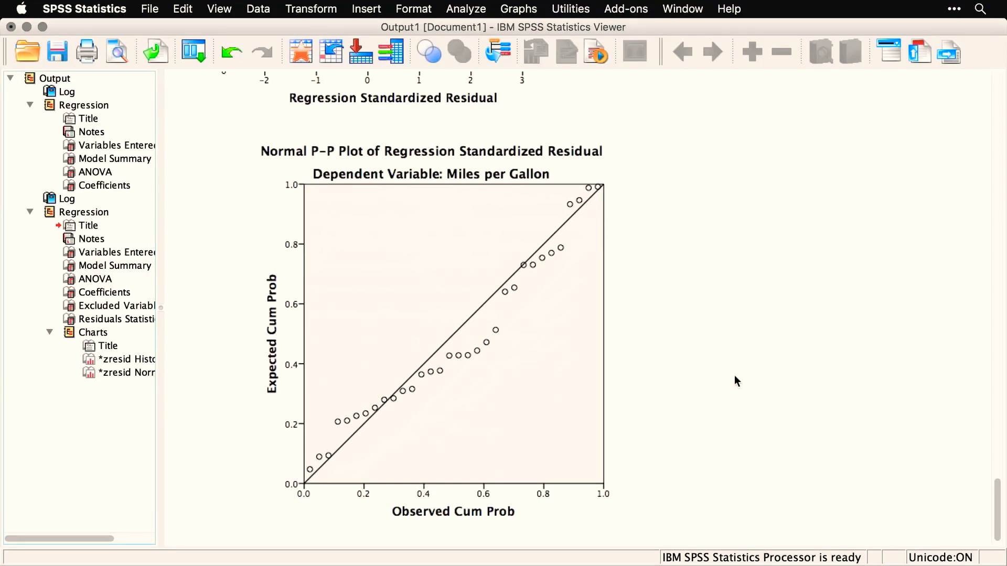
Go back through the stepwise output to review the Coefficients, ANOVA, Model Summary and Variables Entered/Removed tables again
{"action": "scroll", "coordinate": [734, 377], "scroll_direction": "up", "scroll_amount": 10}
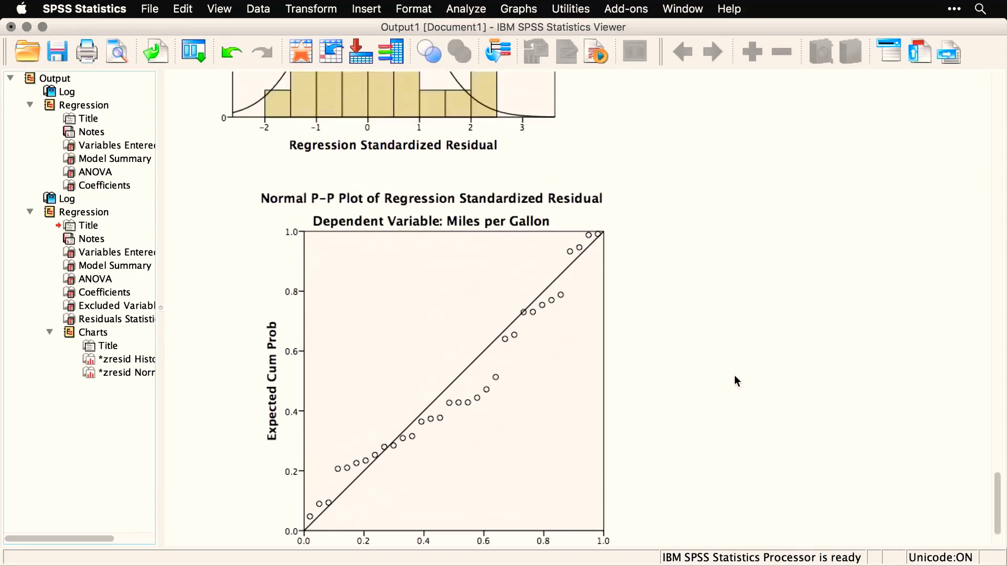
{"action": "scroll", "coordinate": [735, 381], "scroll_direction": "up", "scroll_amount": 7}
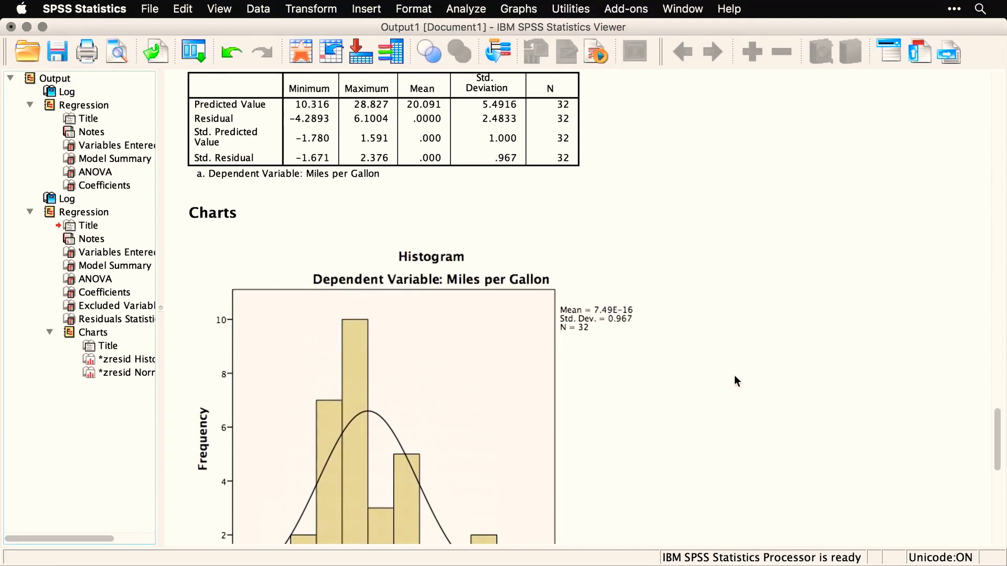
{"action": "scroll", "coordinate": [736, 381], "scroll_direction": "up", "scroll_amount": 10}
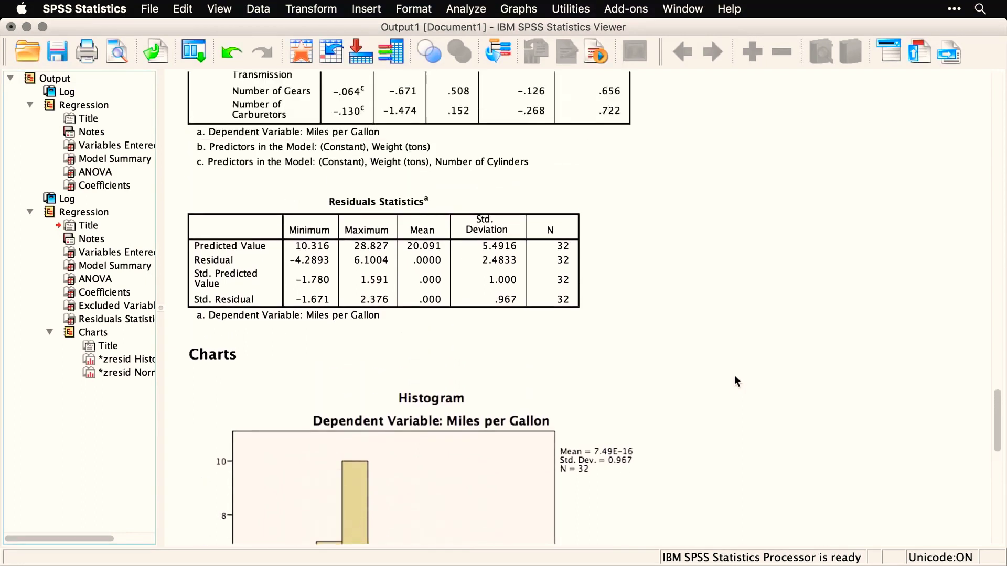
{"action": "scroll", "coordinate": [737, 382], "scroll_direction": "up", "scroll_amount": 10}
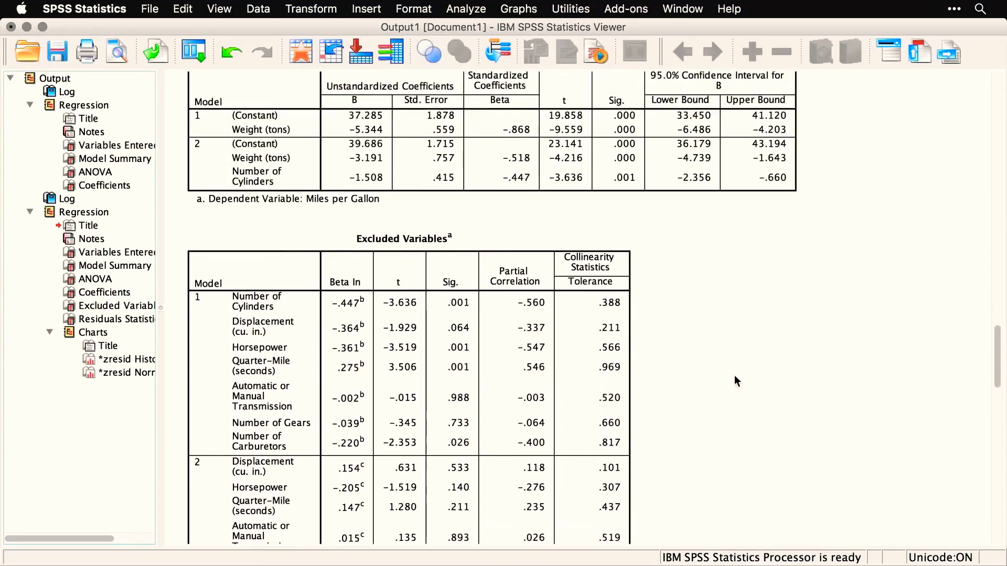
{"action": "scroll", "coordinate": [737, 381], "scroll_direction": "up", "scroll_amount": 5}
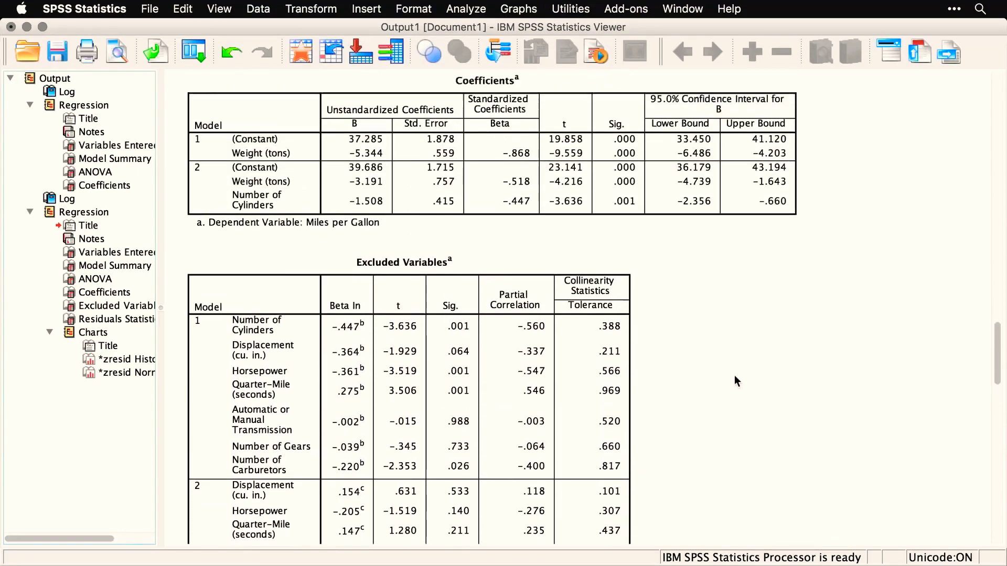
{"action": "scroll", "coordinate": [737, 381], "scroll_direction": "up", "scroll_amount": 9}
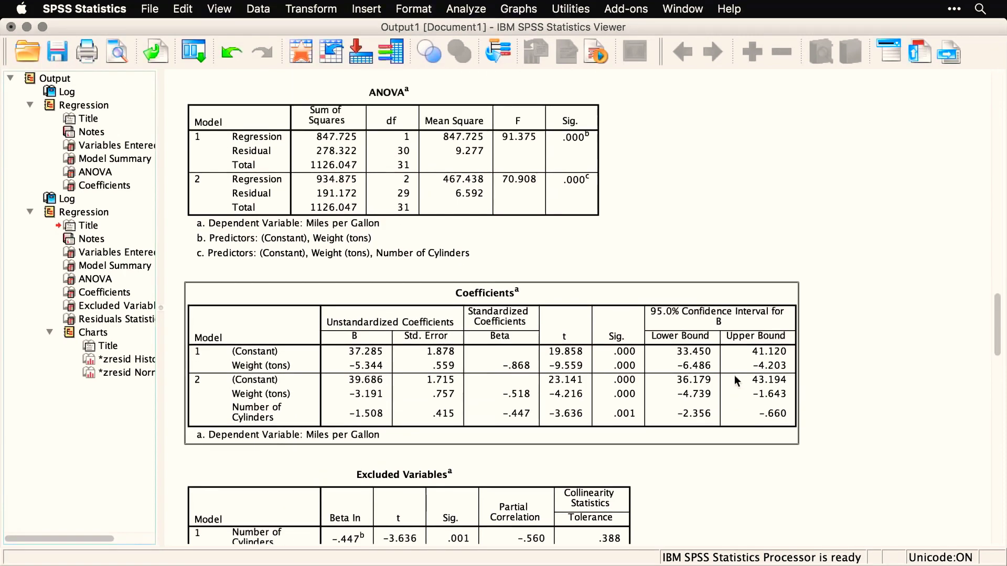
{"action": "scroll", "coordinate": [735, 377], "scroll_direction": "up", "scroll_amount": 5}
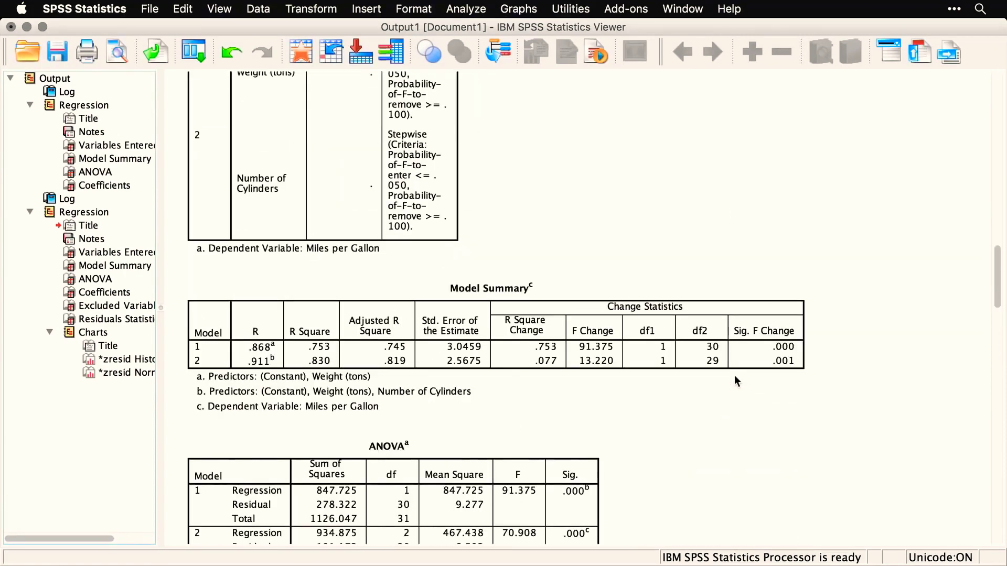
{"action": "left_click", "coordinate": [735, 377]}
{"action": "scroll", "coordinate": [735, 377], "scroll_direction": "up", "scroll_amount": 3}
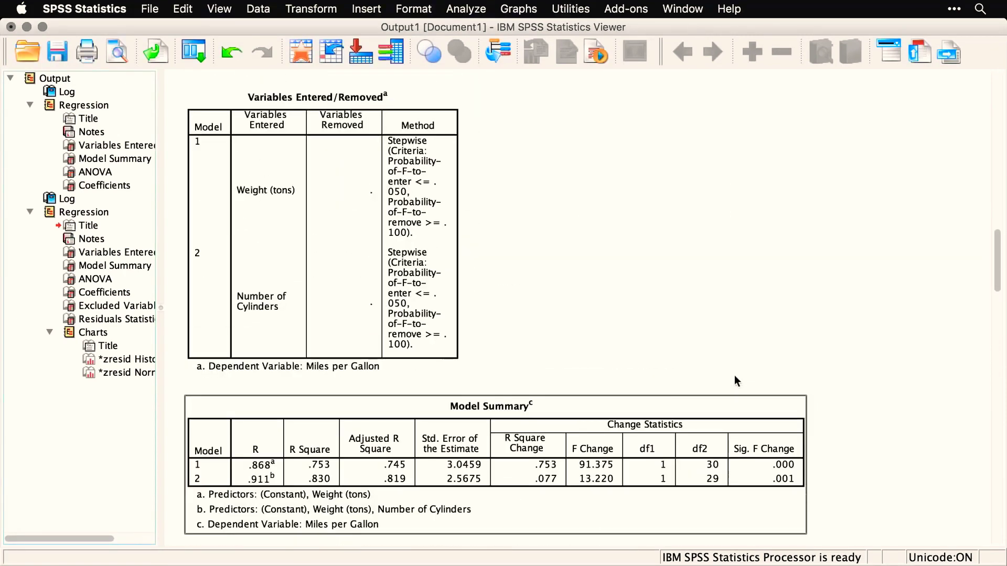